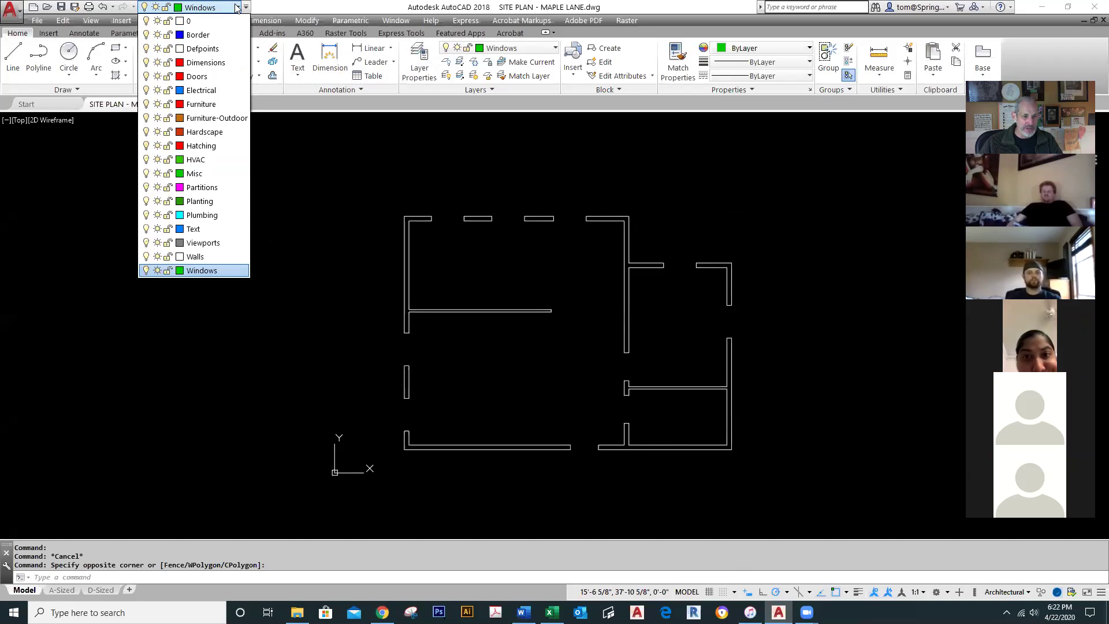
Step: Switch to the Chrome browser and search Google for "steelcase cad" in a new tab
left_click(323, 244)
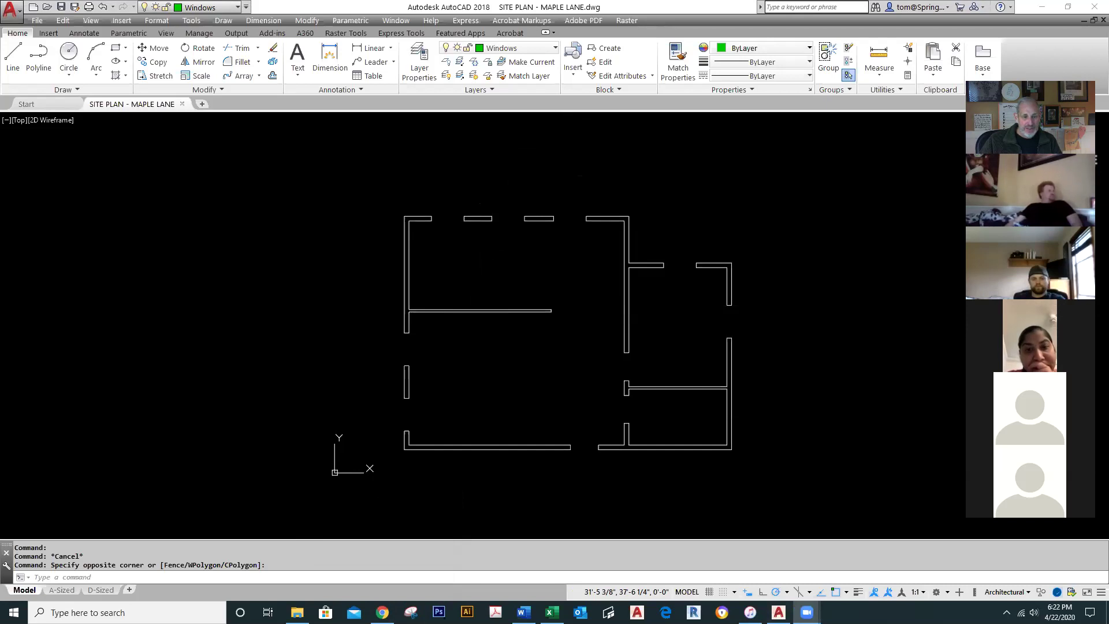
key("alt+Tab")
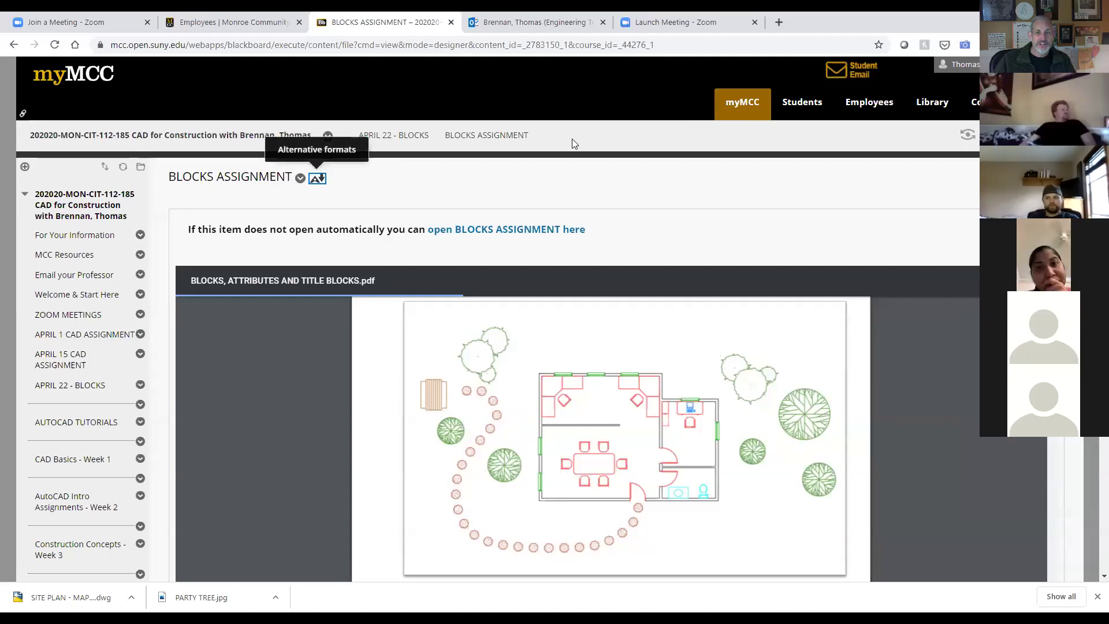
left_click(781, 22)
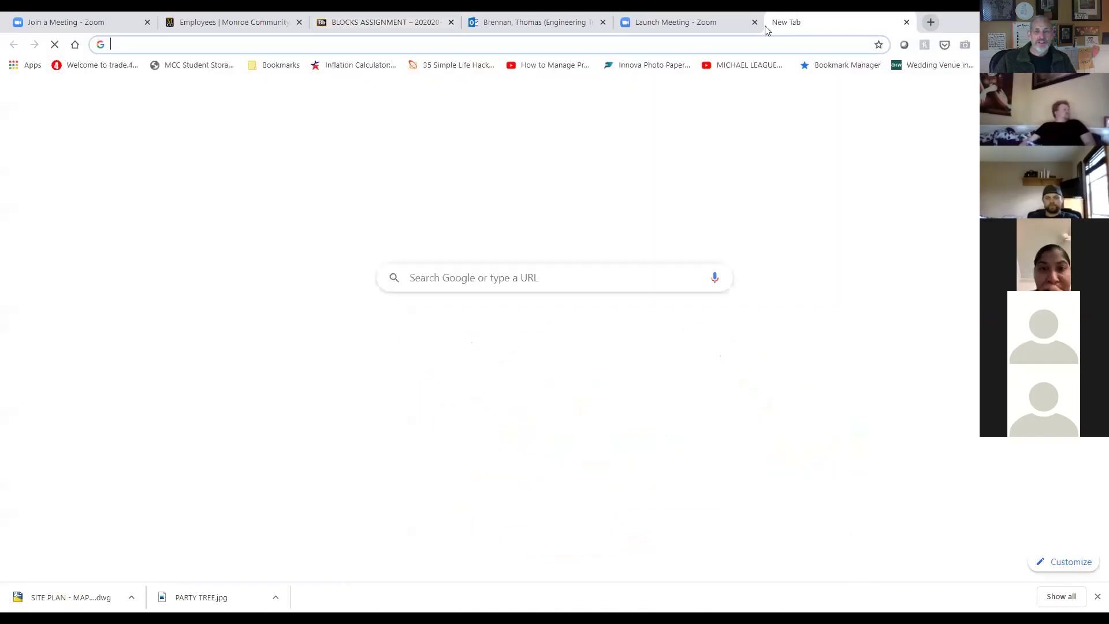
left_click(465, 278)
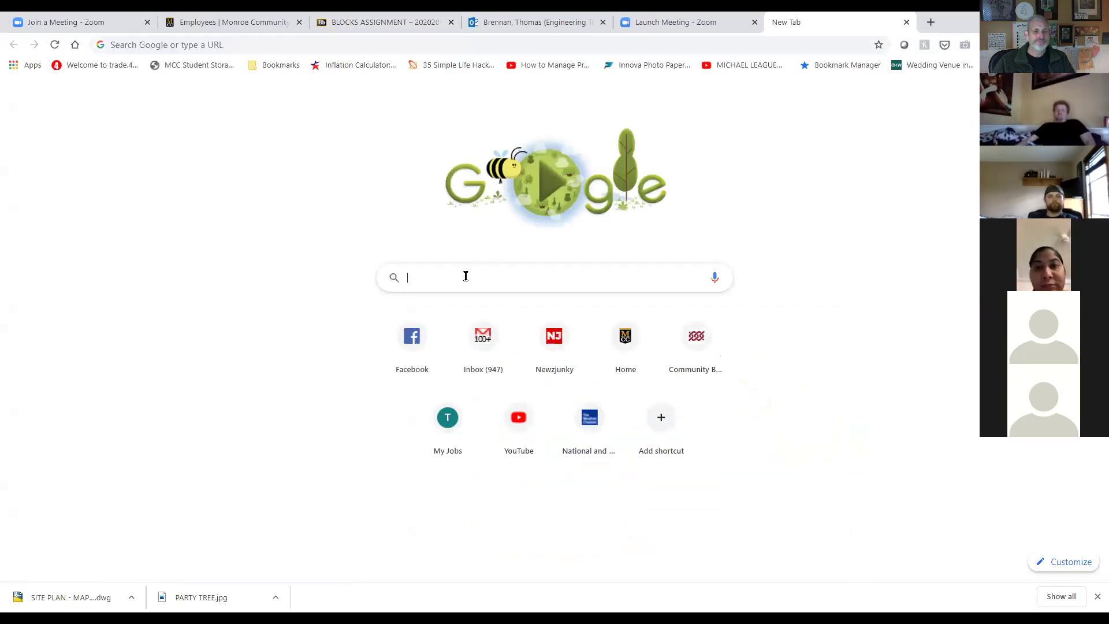
type("ste")
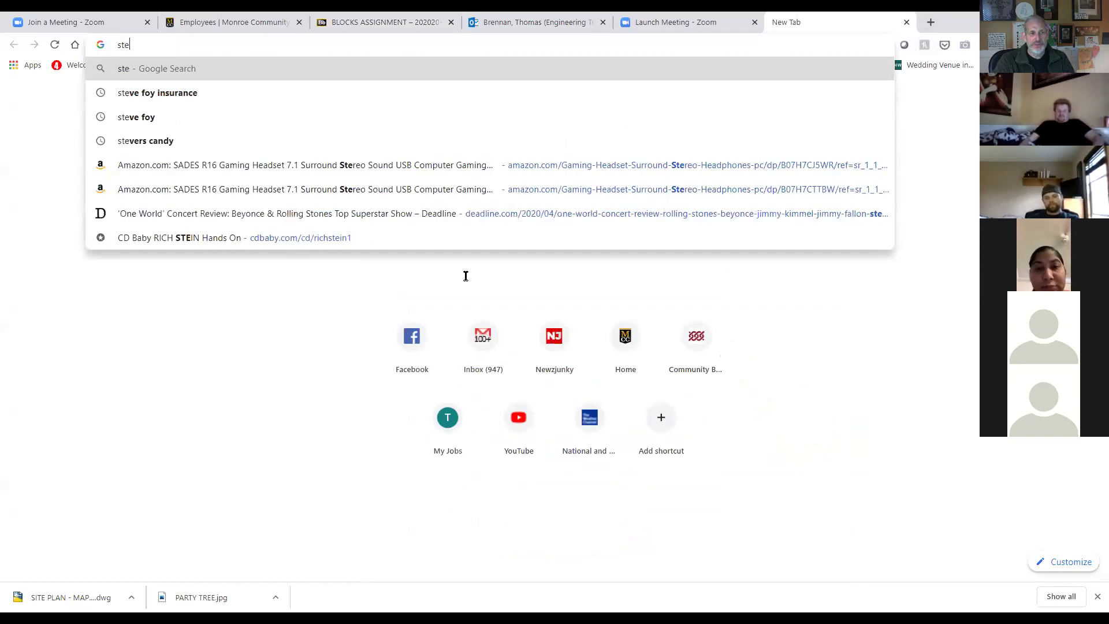
type("elcase")
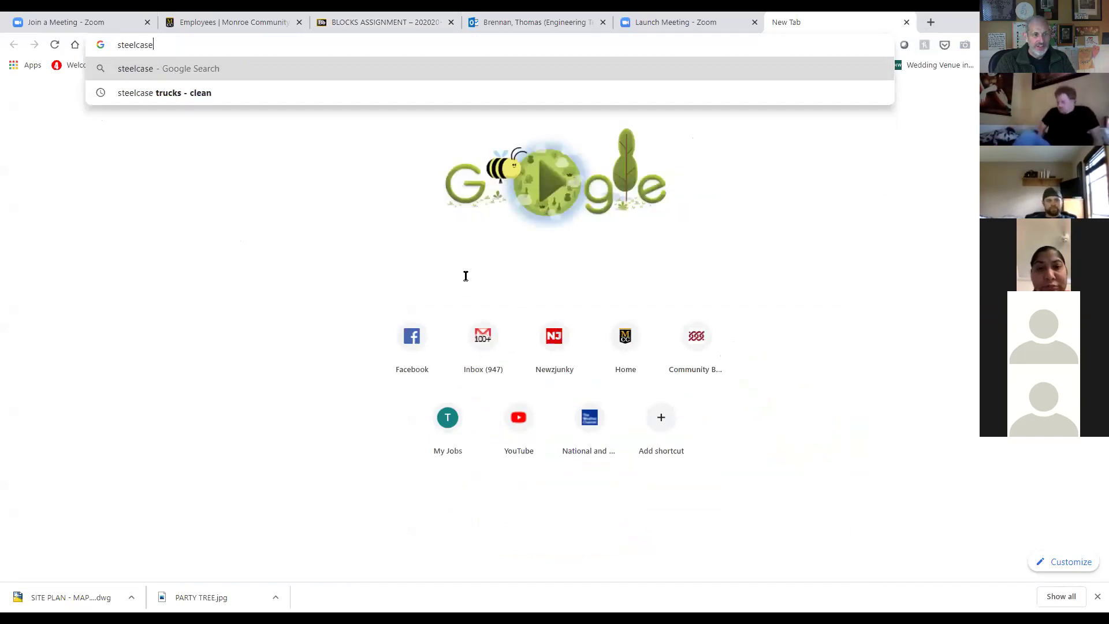
type(" ch")
key("BackSpace")
key("BackSpace")
key("BackSpace")
type("cad")
key("Return")
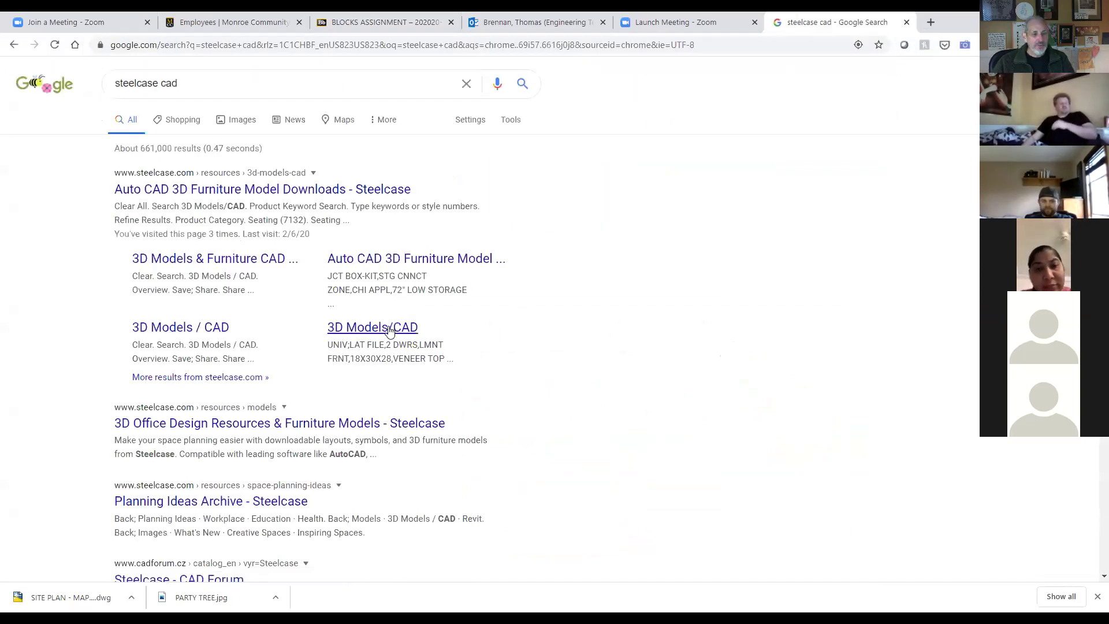
Step: Open Steelcase's 3D Models / CAD page from the results and go to the Gesture products under Task & Visitor Seating
left_click(210, 334)
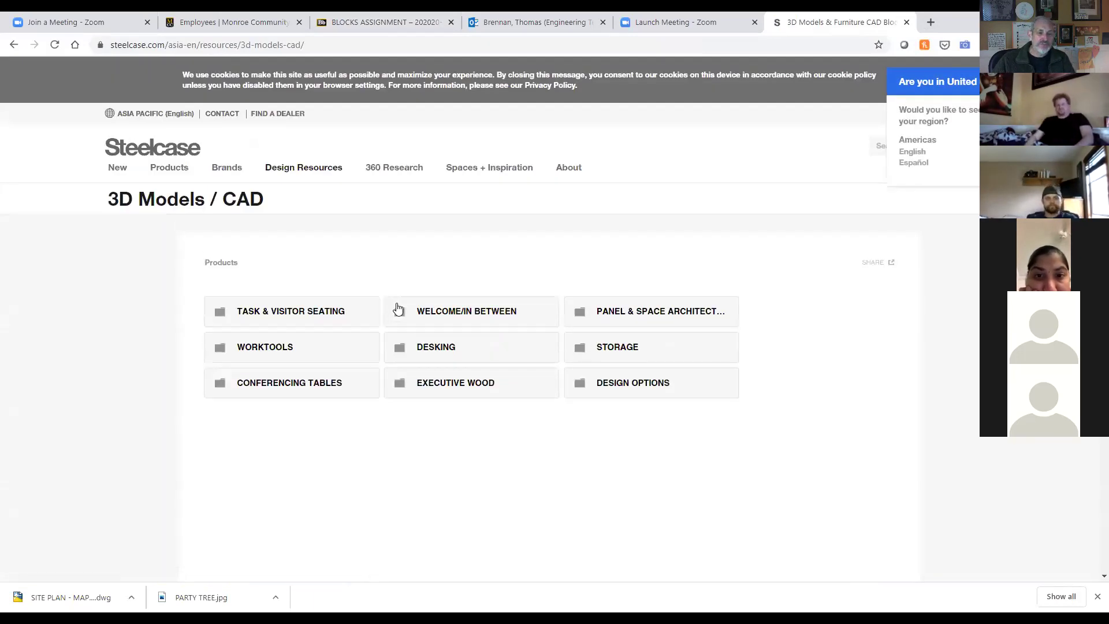
left_click(222, 313)
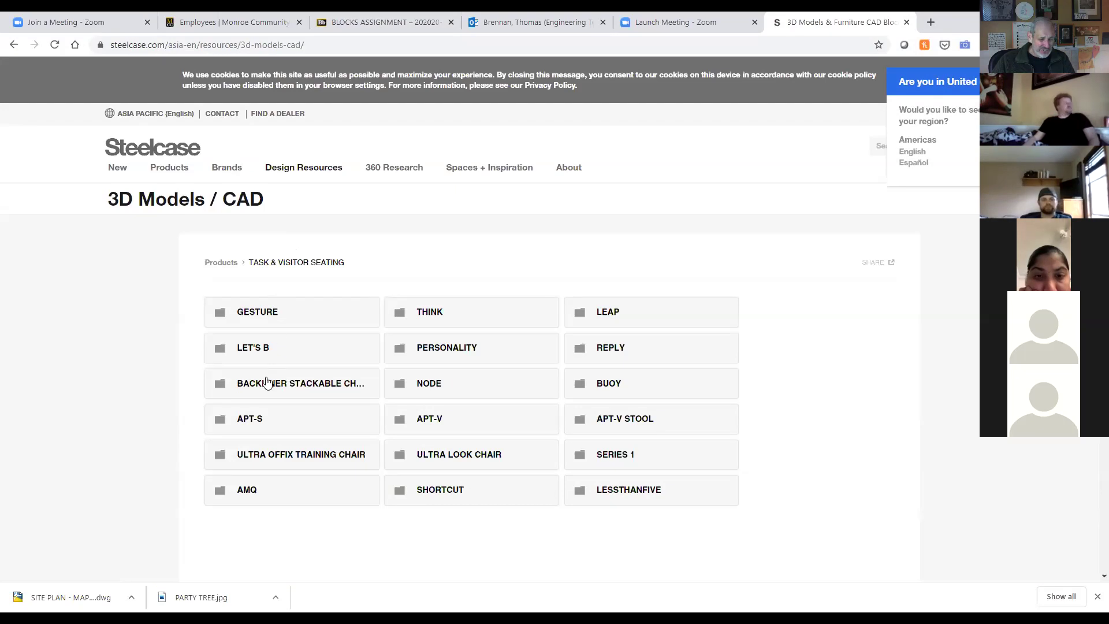
left_click(264, 312)
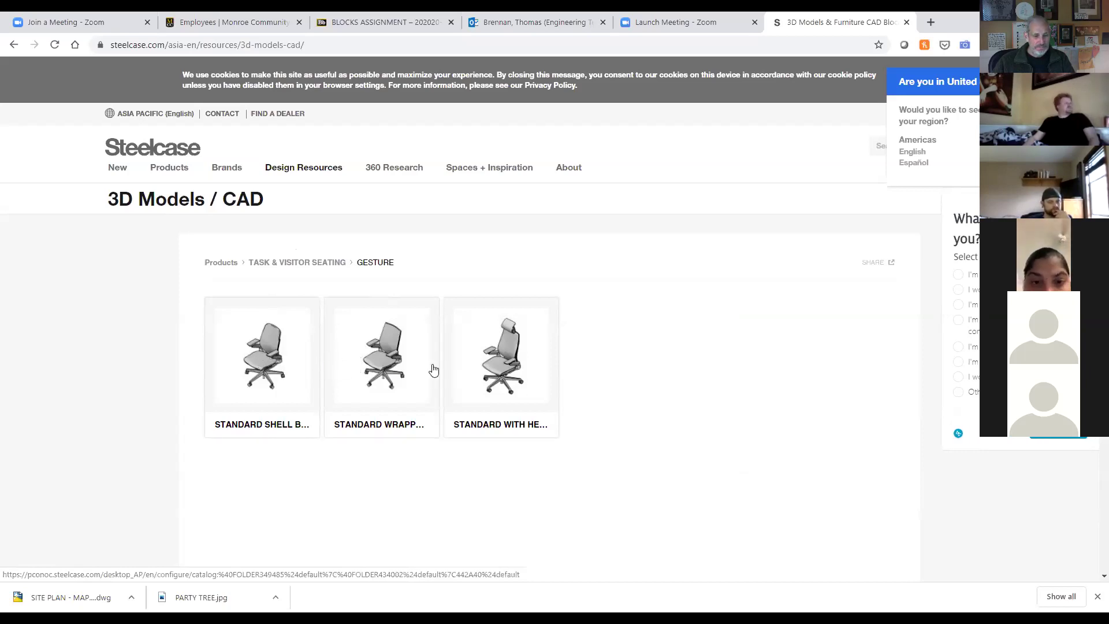
Step: Download the Gesture task chair, standard with headrest, as a DWG CAD symbol
left_click(504, 374)
scroll(589, 403, "down", 3)
left_click(775, 352)
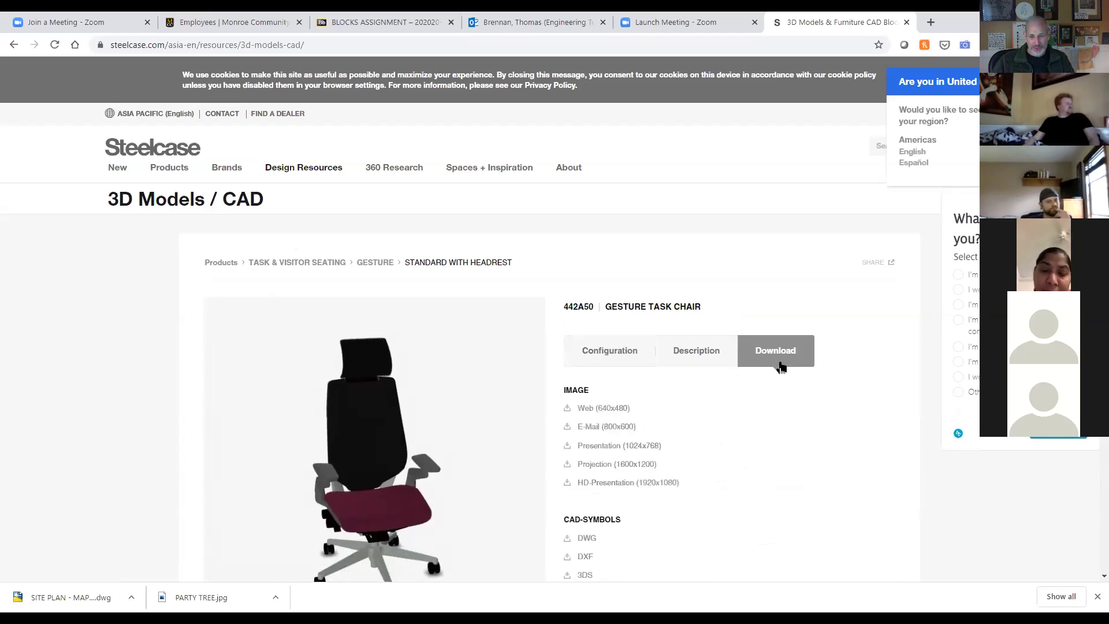
scroll(781, 370, "down", 2)
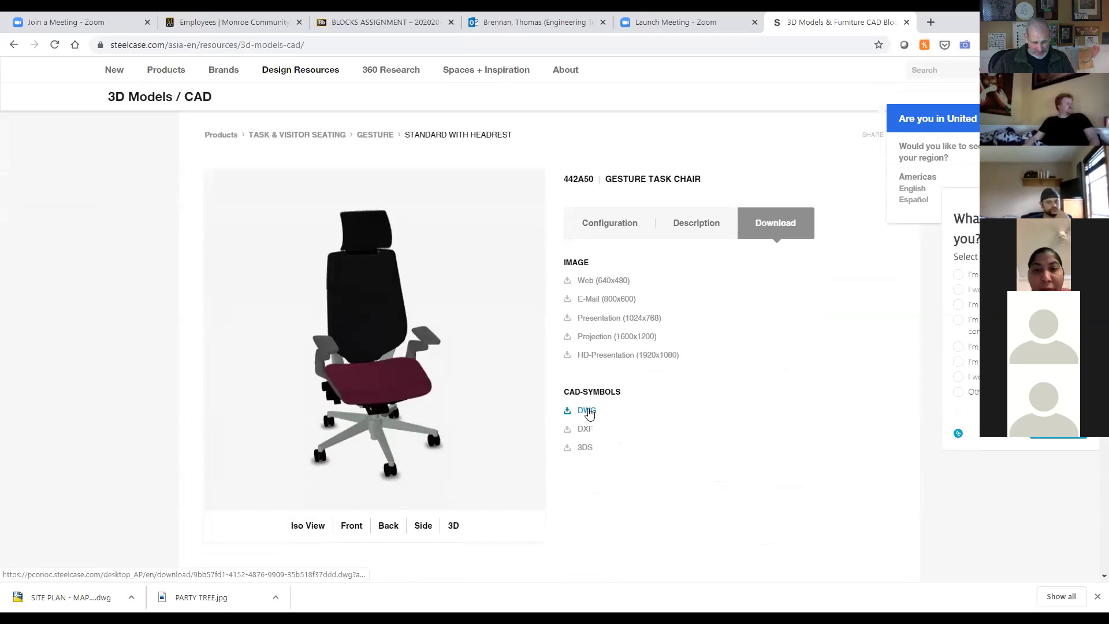
left_click(587, 412)
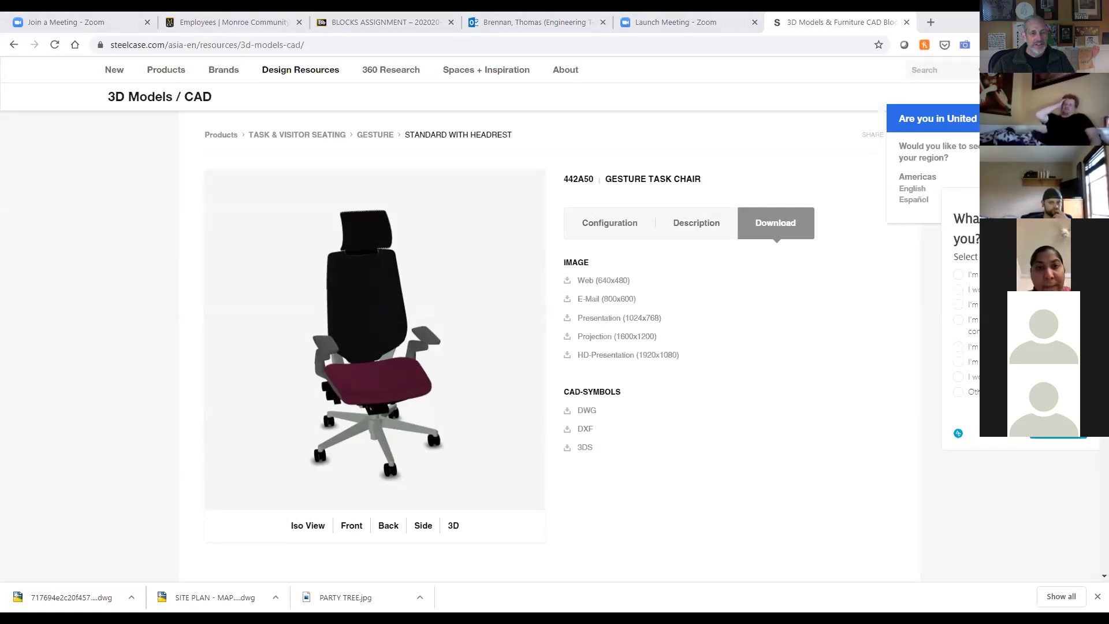
Step: Switch to AutoCAD and insert the downloaded chair DWG in the upper-left room of the plan at scale 1 and rotation 0
key("alt+Tab")
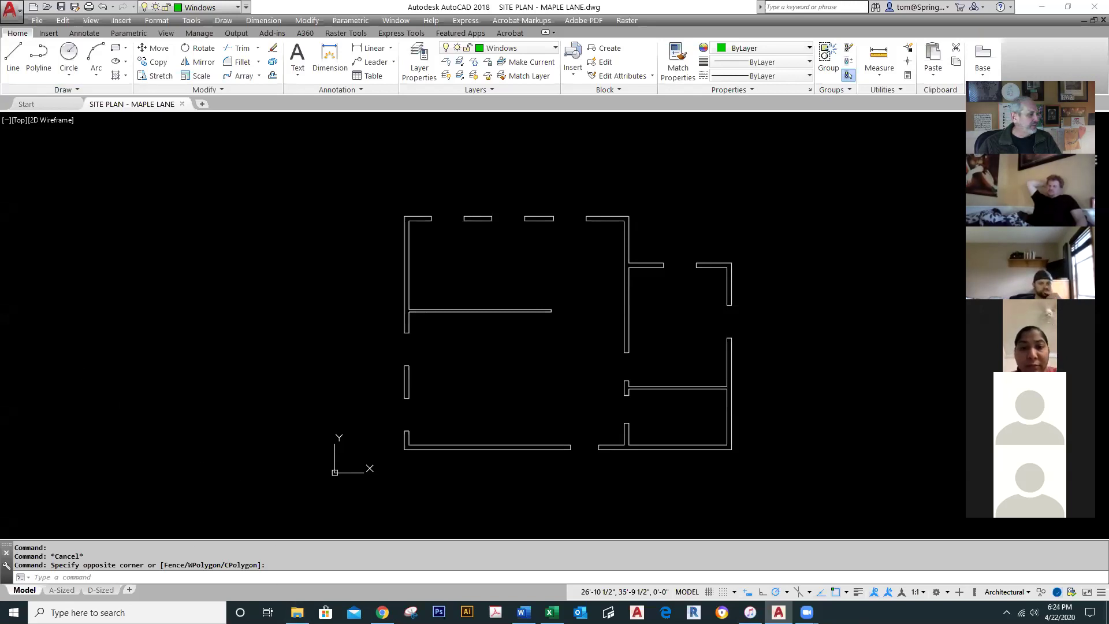
left_click_drag(495, 270, 497, 264)
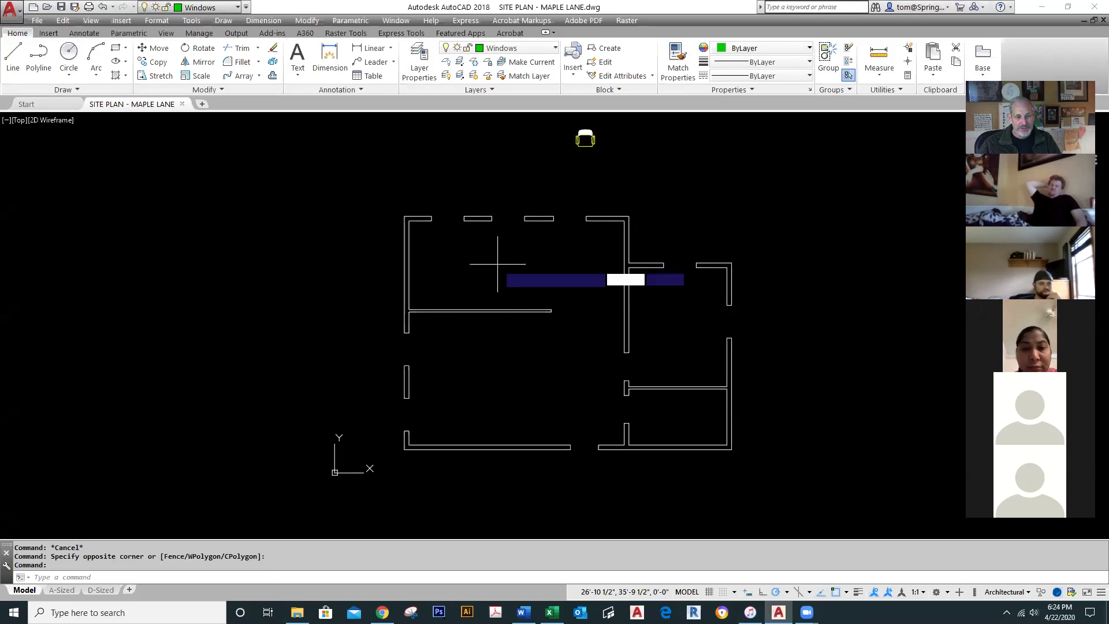
left_click(453, 257)
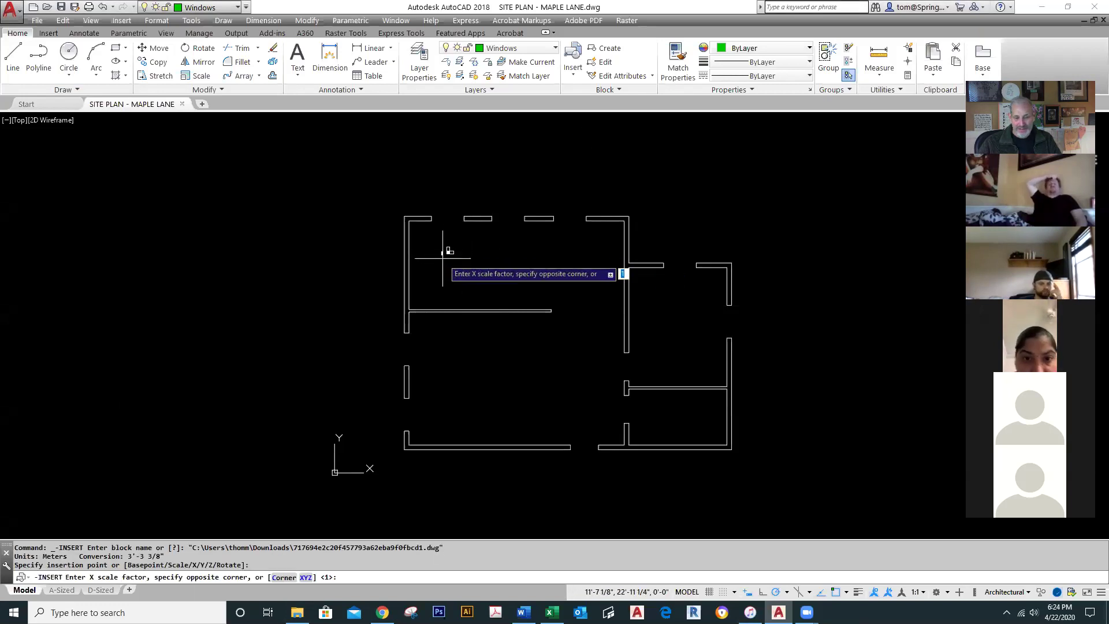
key("Return")
key("Return")
key("Return")
scroll(446, 258, "up", 2)
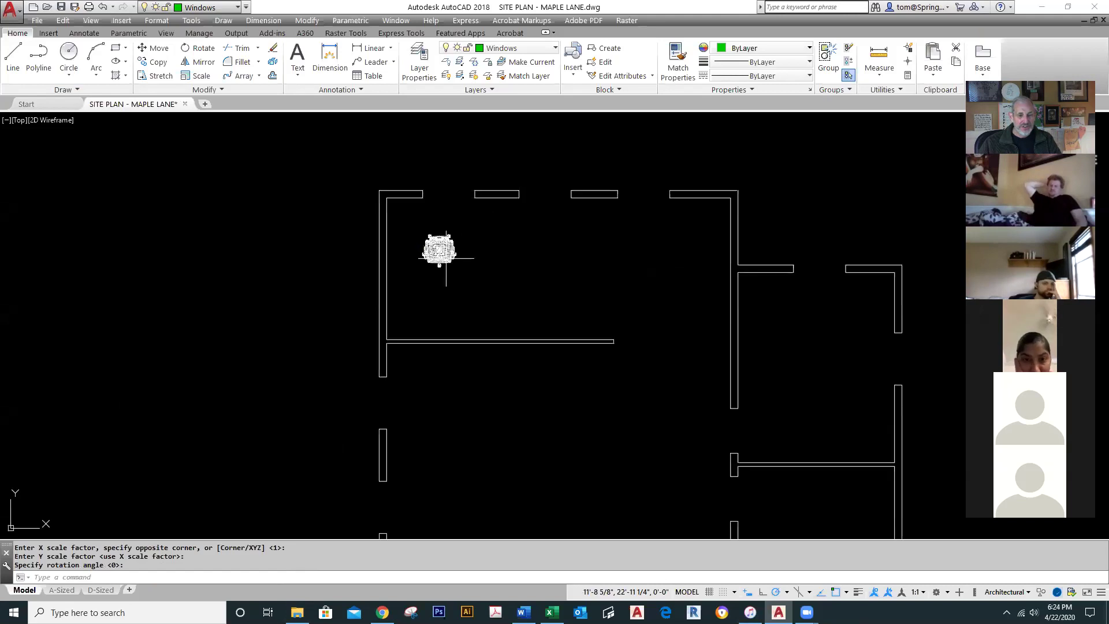
scroll(446, 259, "up", 2)
left_click(443, 259)
key("Escape")
scroll(515, 275, "down", 4)
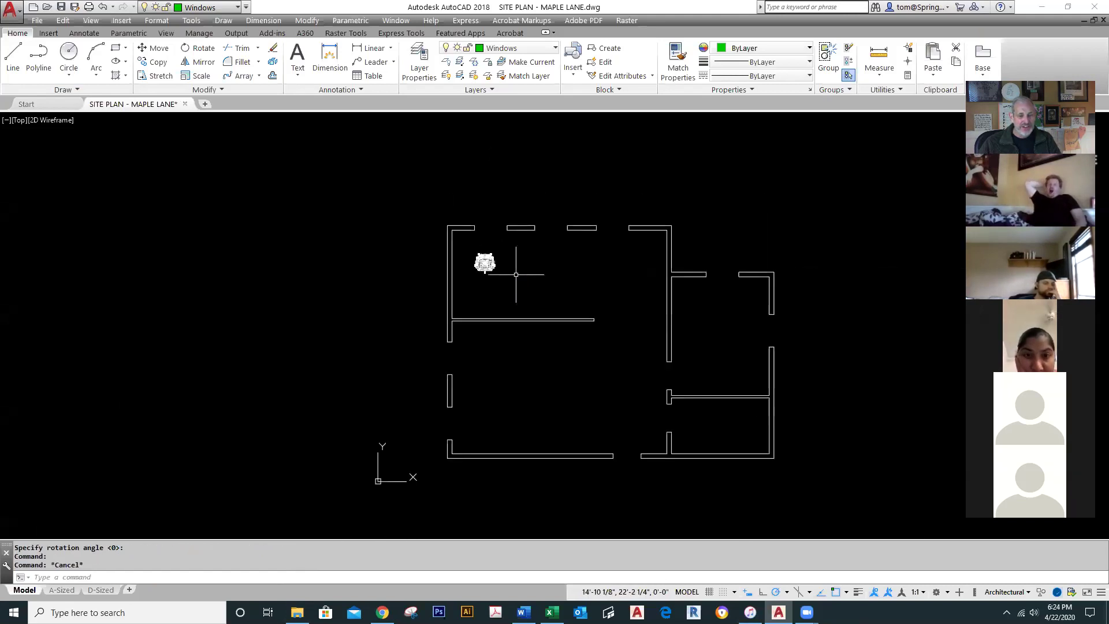
Step: Change the model view to SW Isometric to show the inserted chair in 3D
left_click(166, 34)
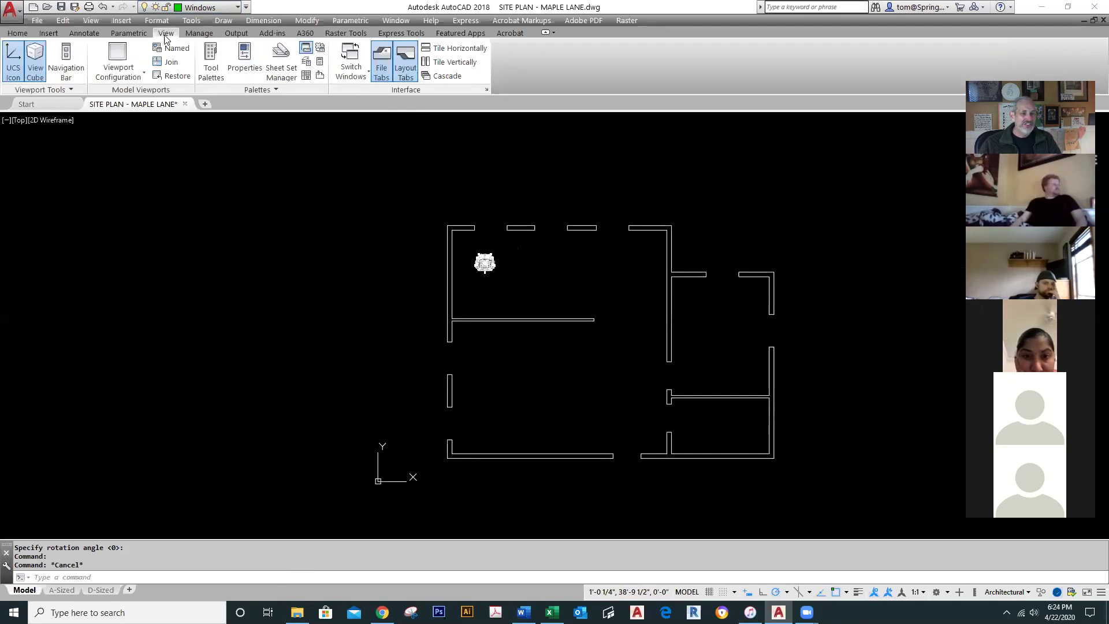
left_click(91, 20)
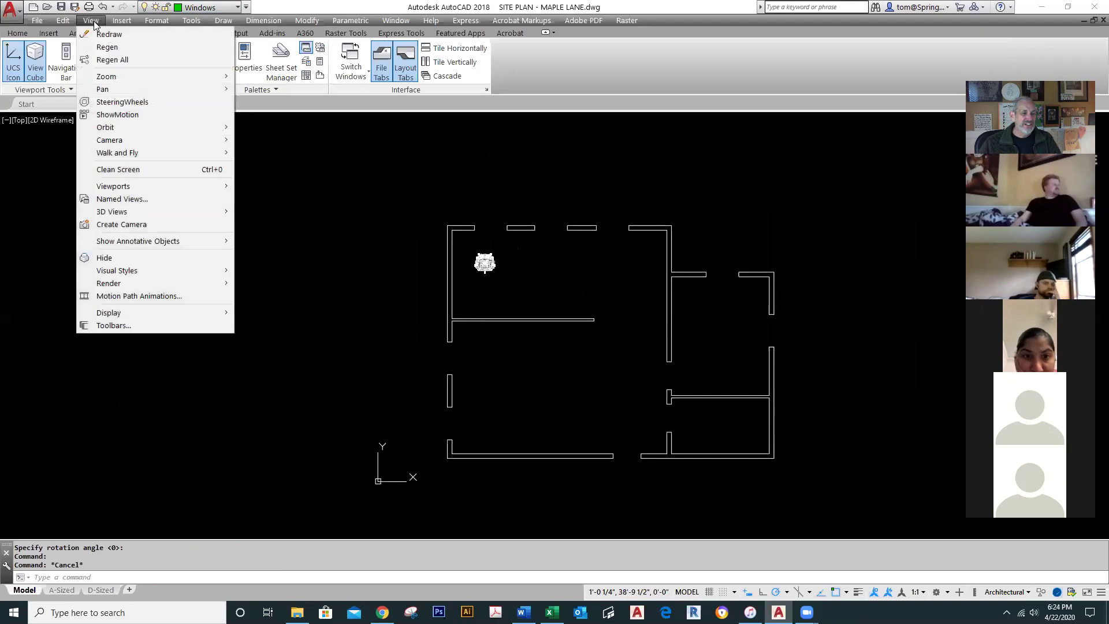
mouse_move(159, 211)
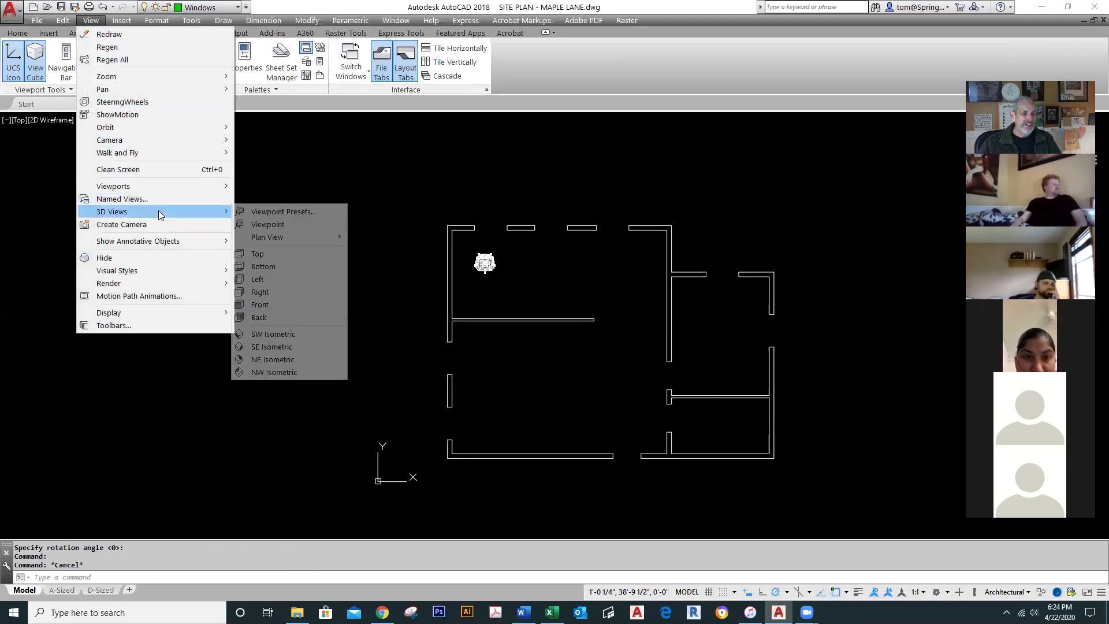
left_click(267, 335)
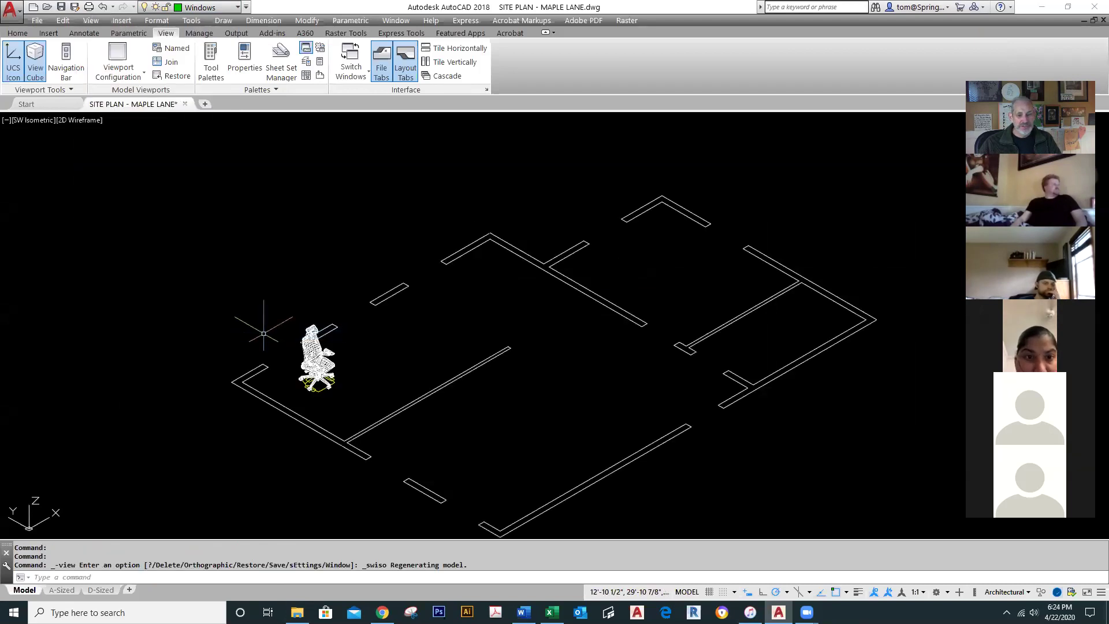
scroll(339, 356, "up", 5)
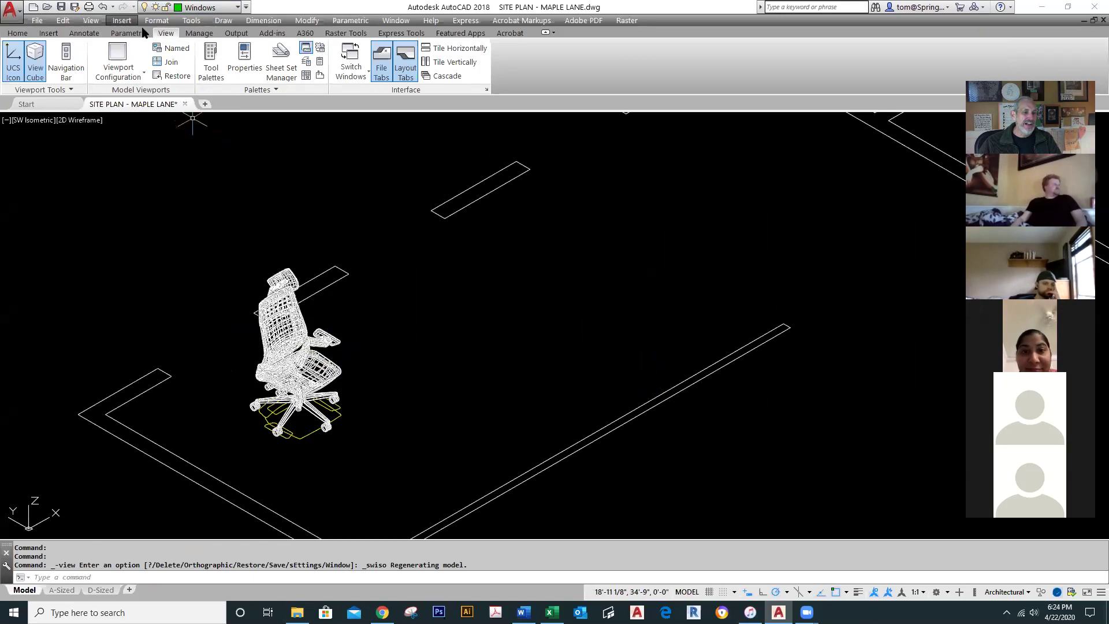
Step: Apply the Conceptual visual style to the isometric view of the chair
left_click(90, 22)
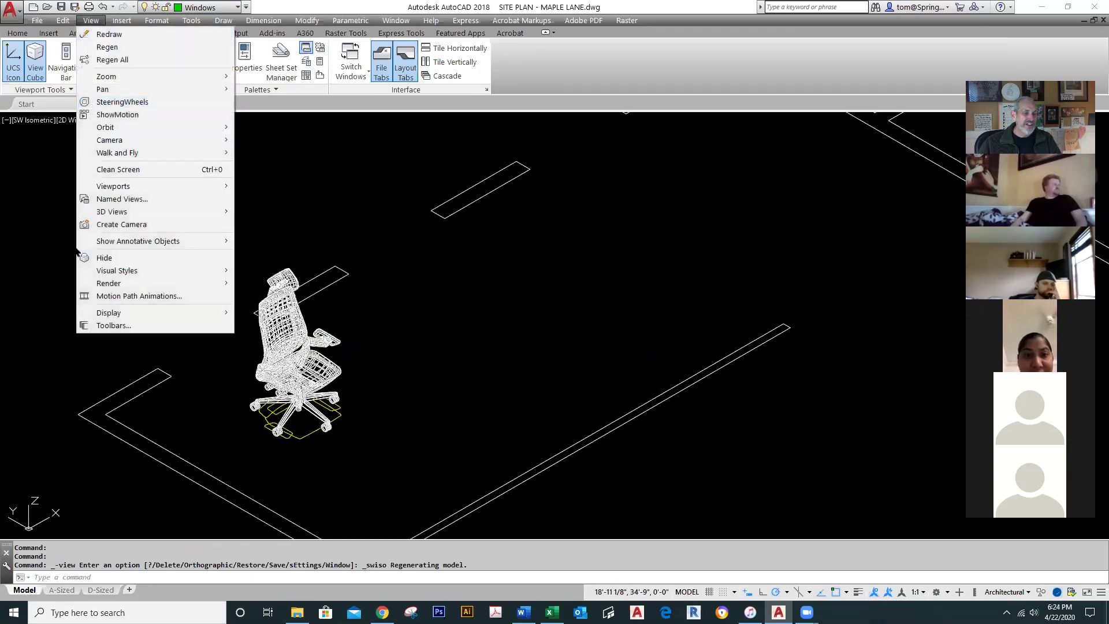
mouse_move(171, 275)
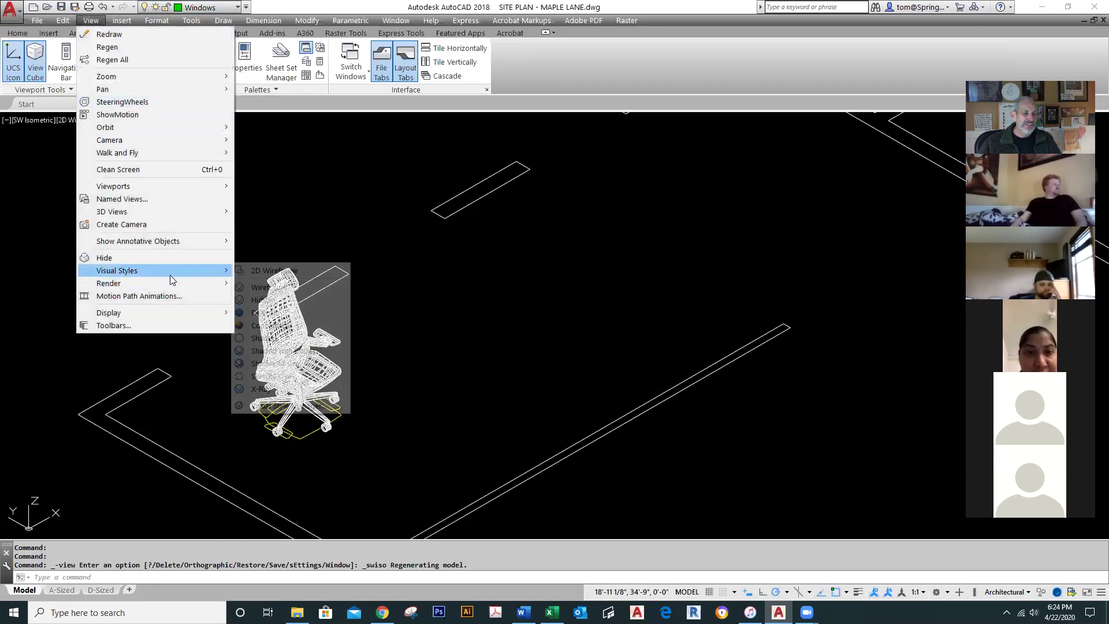
left_click(266, 326)
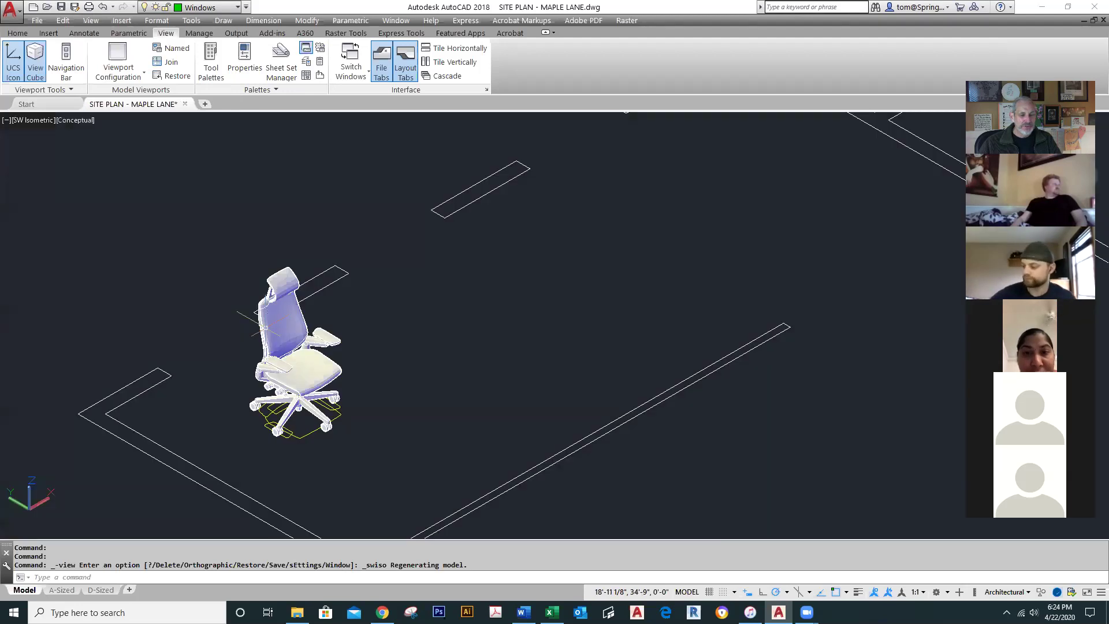
scroll(368, 383, "up", 2)
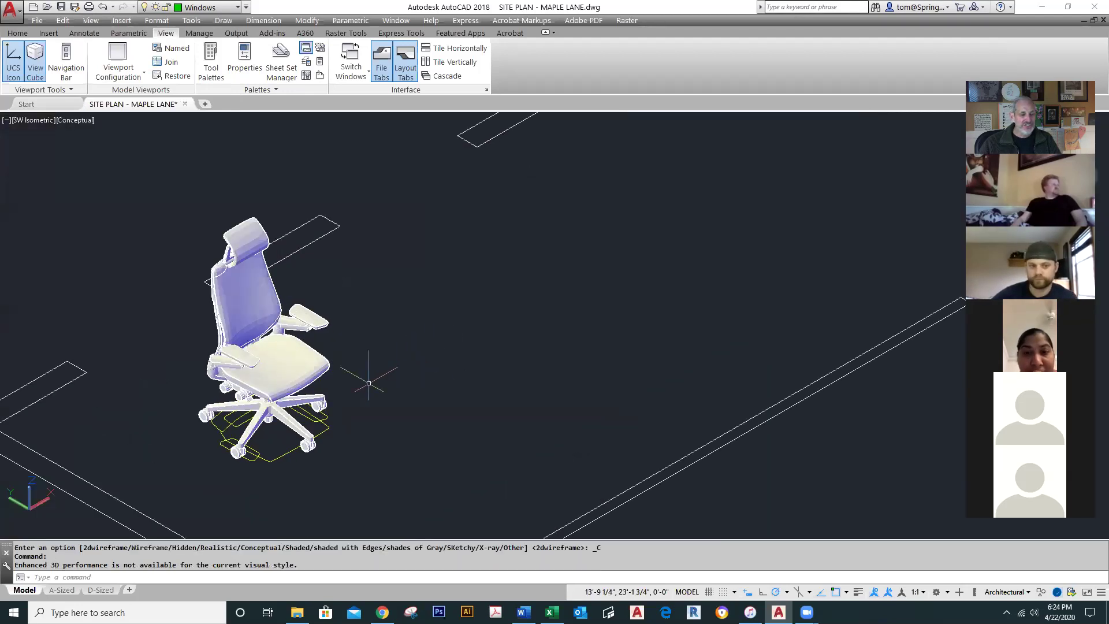
scroll(368, 383, "up", 2)
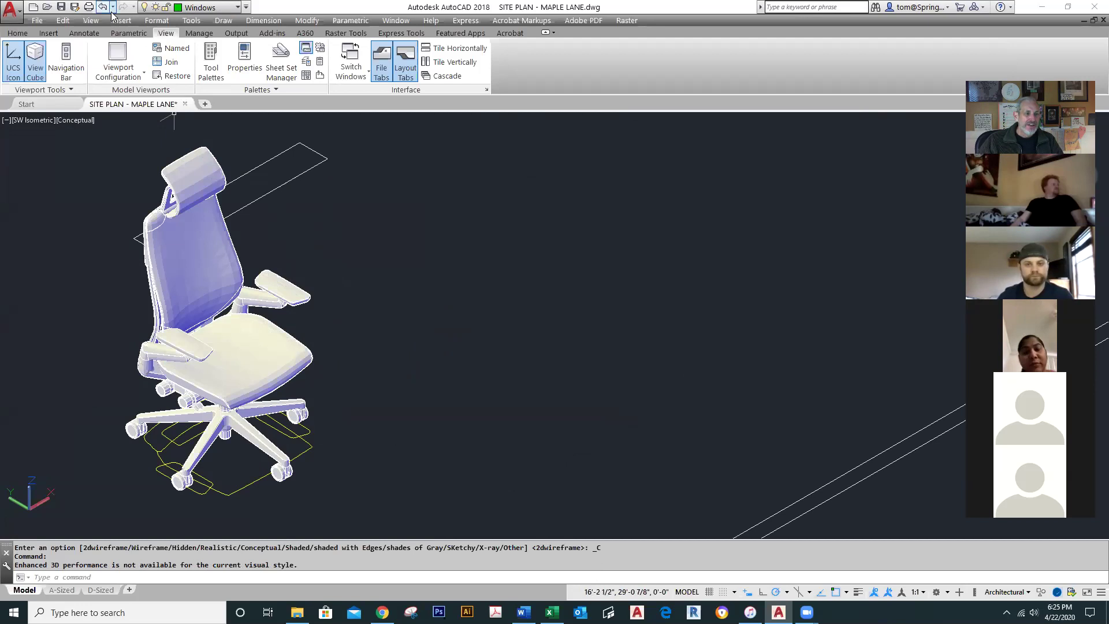
Step: Try the Realistic visual style on the isometric view, and undo that change
left_click(92, 22)
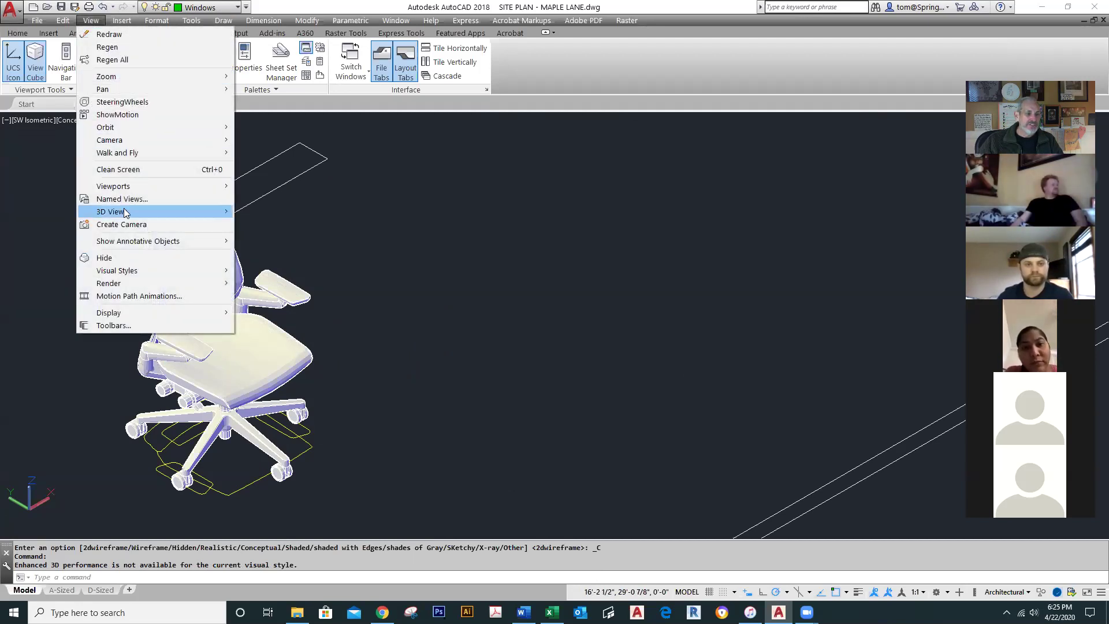
mouse_move(151, 267)
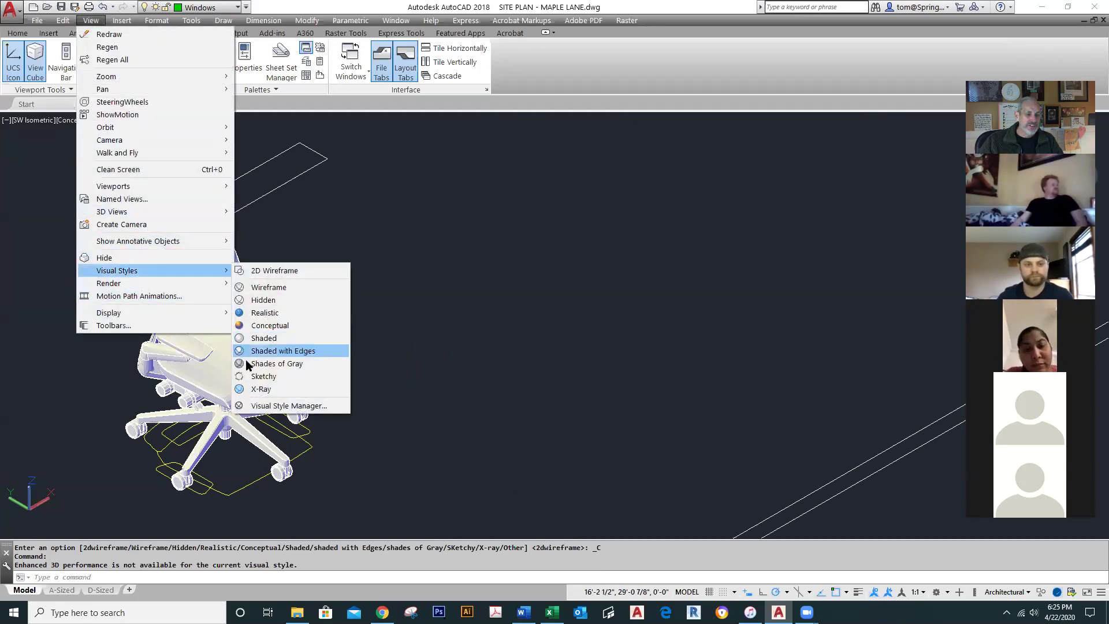
left_click(265, 313)
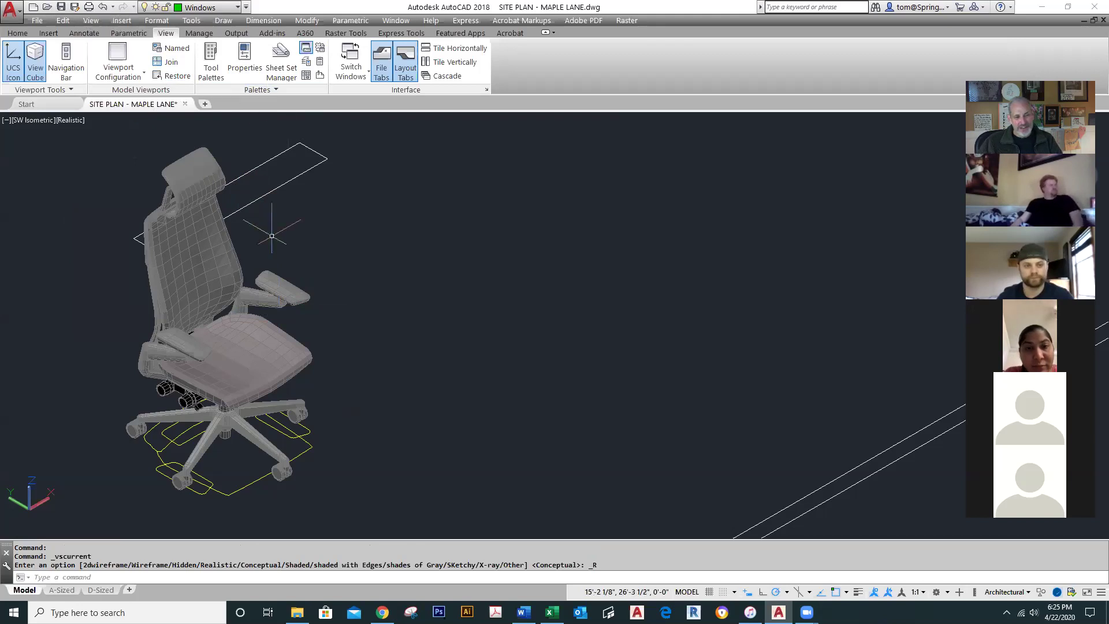
key("ctrl+z")
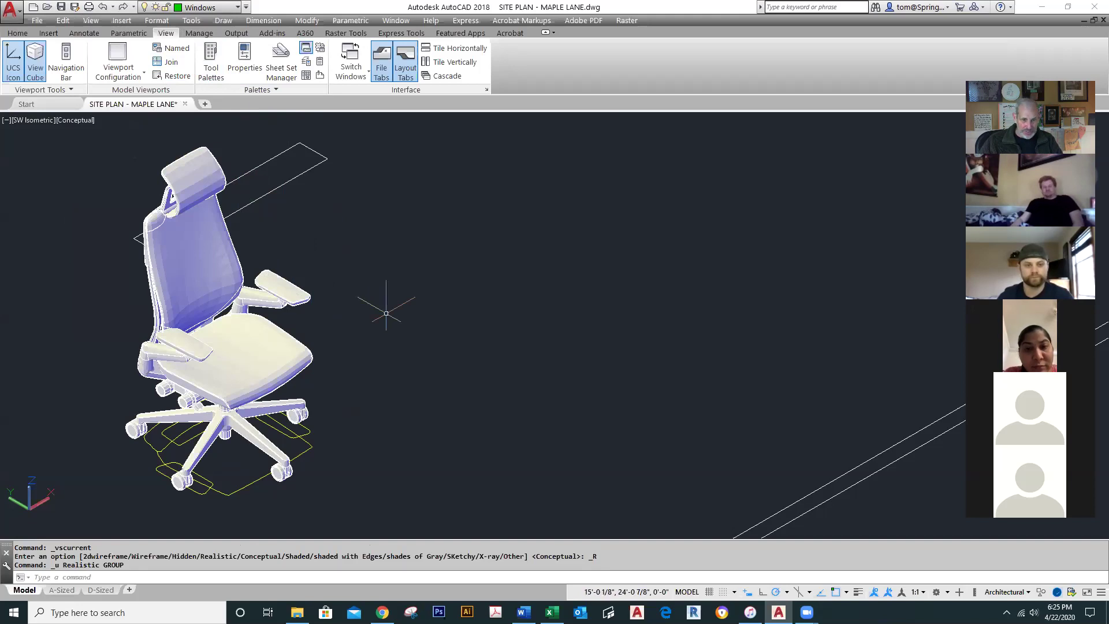
Step: Insert a second copy of the chair block along the window wall beside the first chair, setting its rotation on screen
scroll(386, 313, "down", 4)
scroll(387, 312, "down", 2)
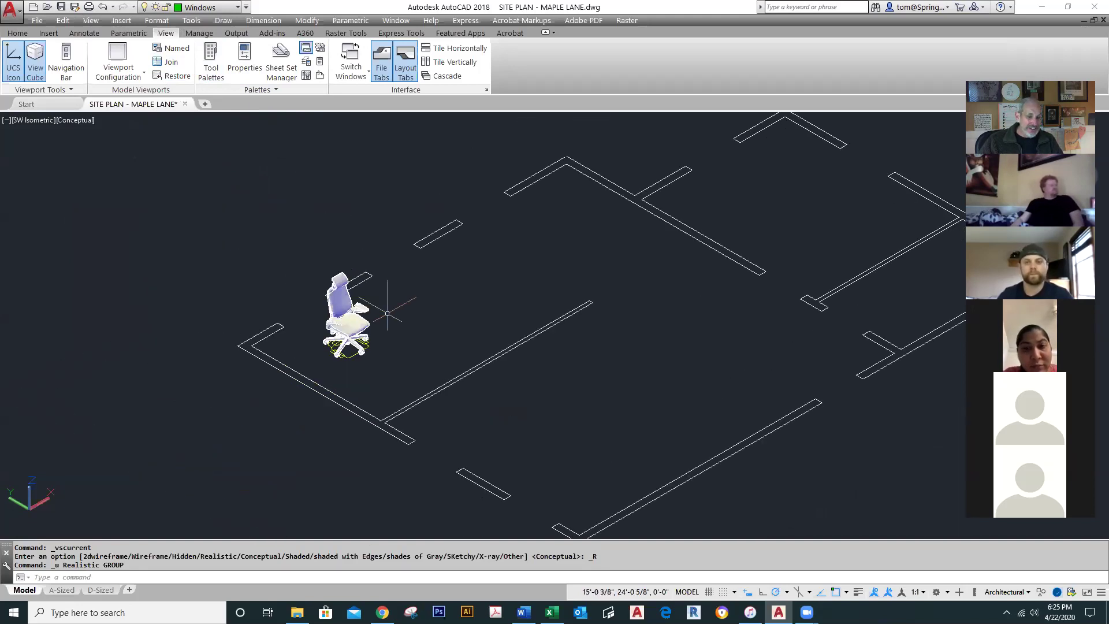
type("i")
key("Return")
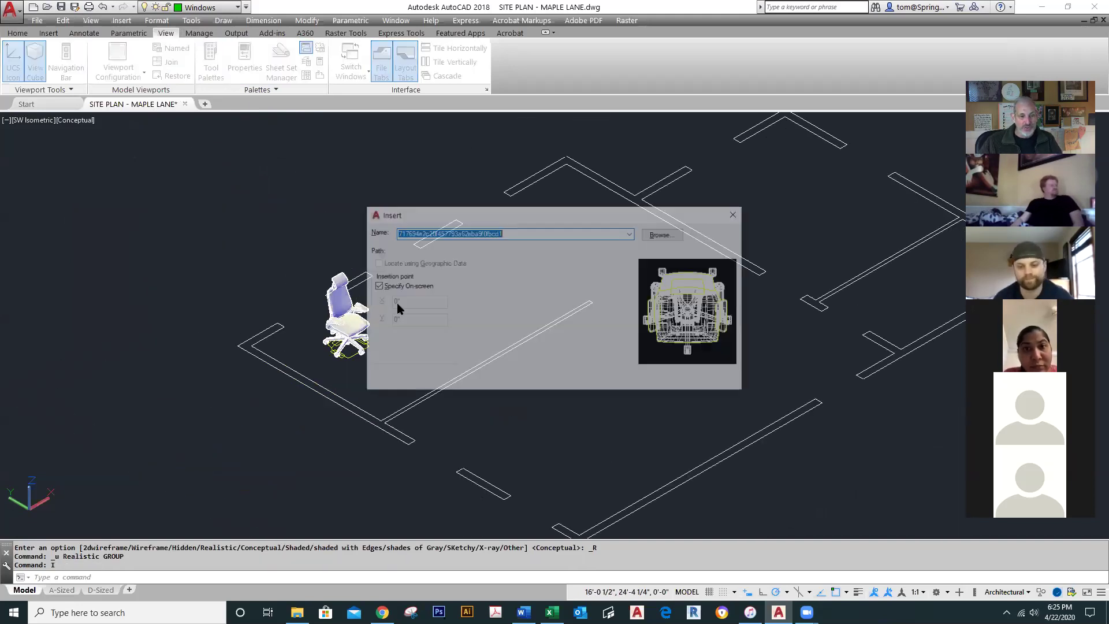
left_click(626, 377)
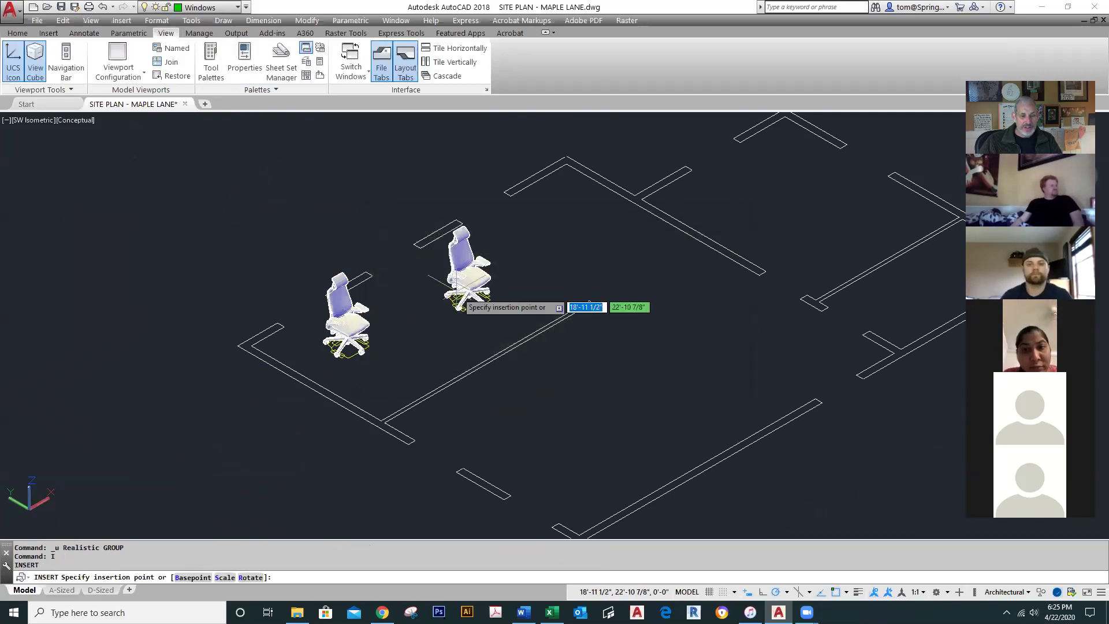
left_click(460, 289)
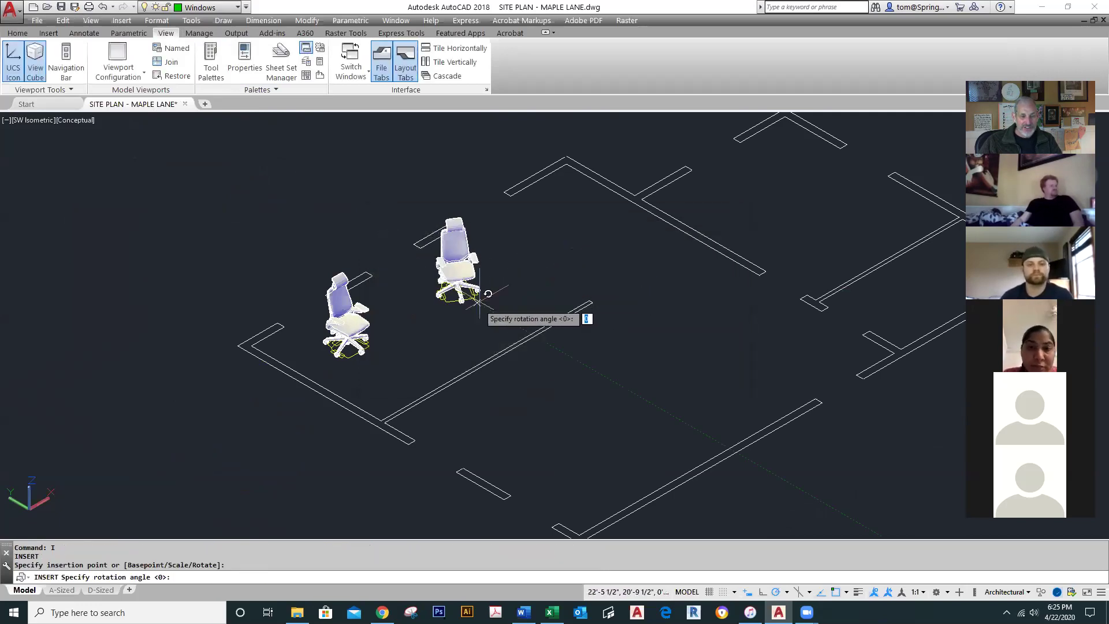
left_click(497, 237)
Step: Repeat the block insertion to place a third chair at scale 1 near the room's far corner, and view the row of chairs
right_click(519, 232)
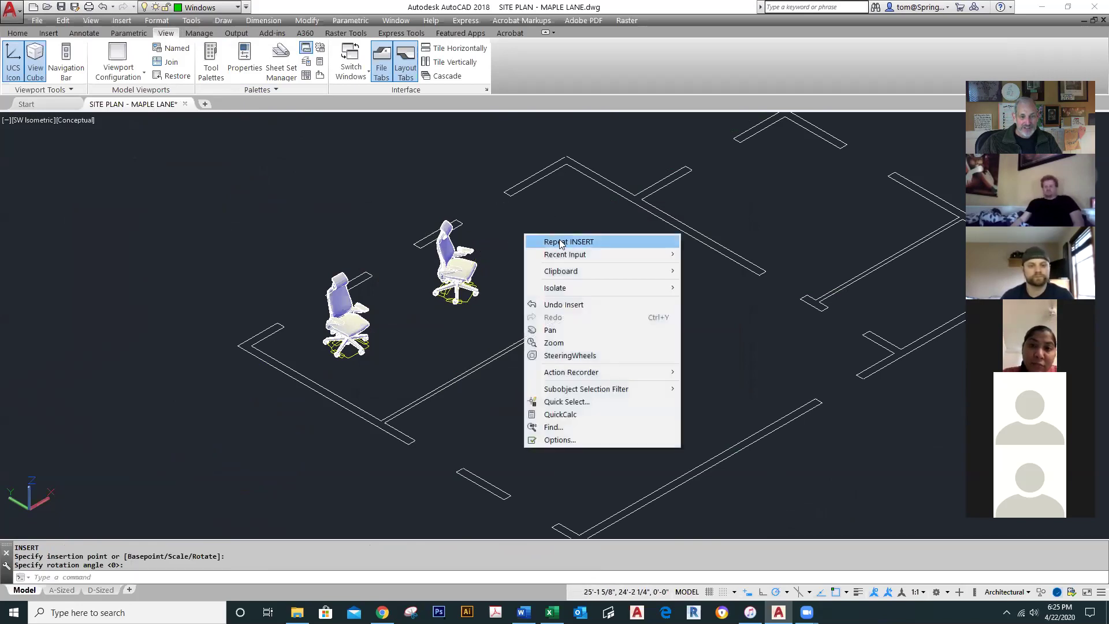
left_click(555, 239)
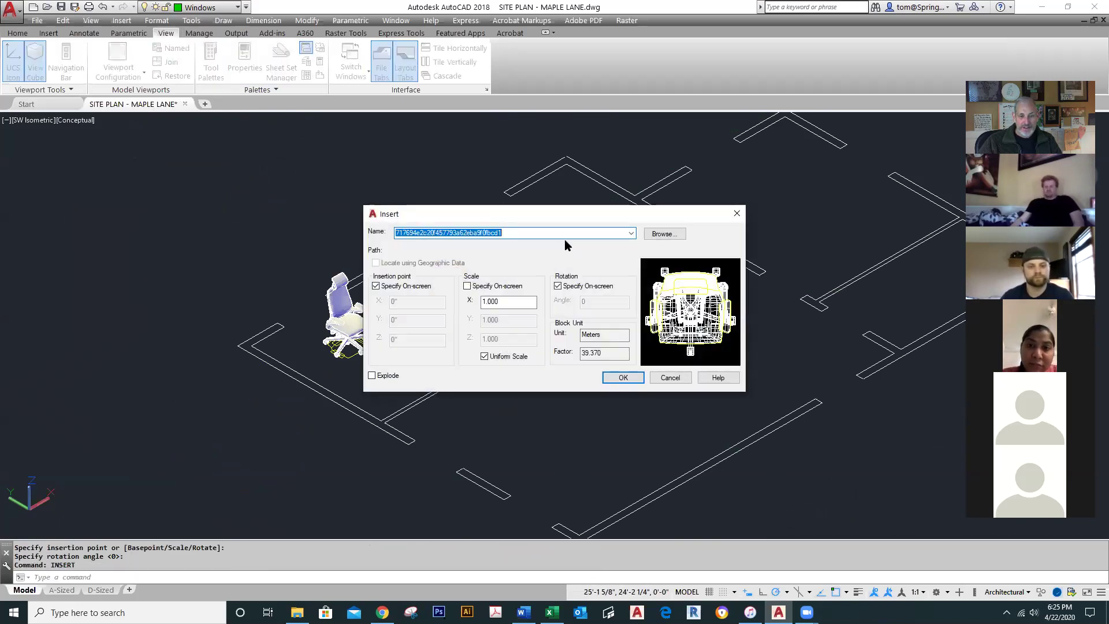
key("Return")
left_click(569, 237)
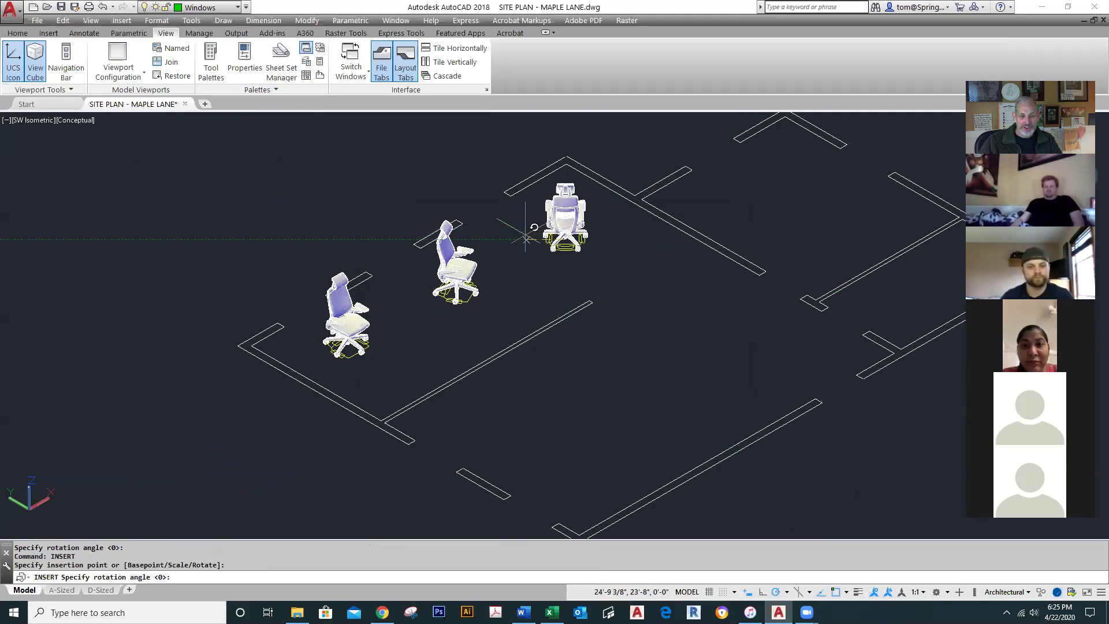
left_click(595, 178)
key("Escape")
scroll(589, 225, "up", 2)
scroll(592, 230, "up", 2)
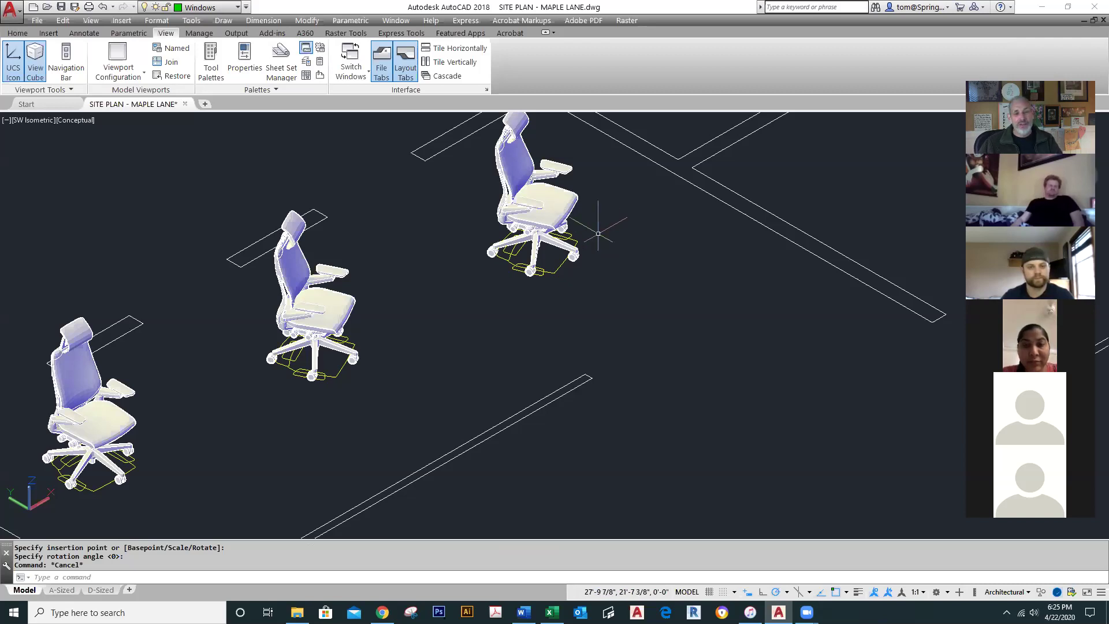
scroll(598, 233, "down", 2)
scroll(599, 238, "down", 2)
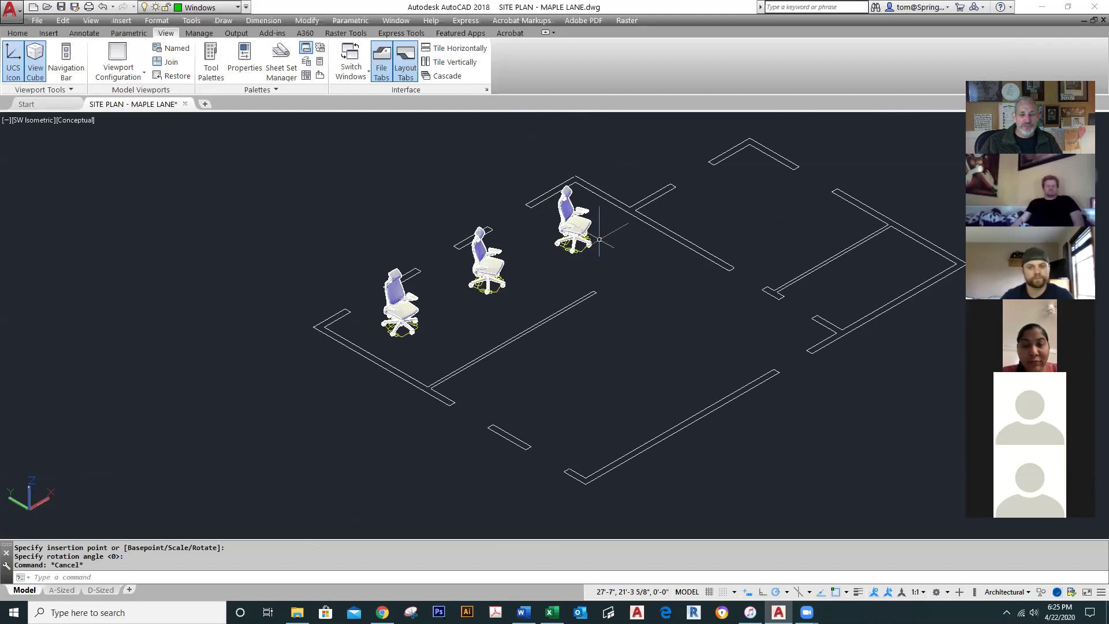
Step: Undo the chair insertions, the Conceptual style and the isometric view, back to the empty floor plan in Top view
key("ctrl+z")
key("ctrl+z")
key("ctrl+z")
key("ctrl+z")
key("ctrl+z")
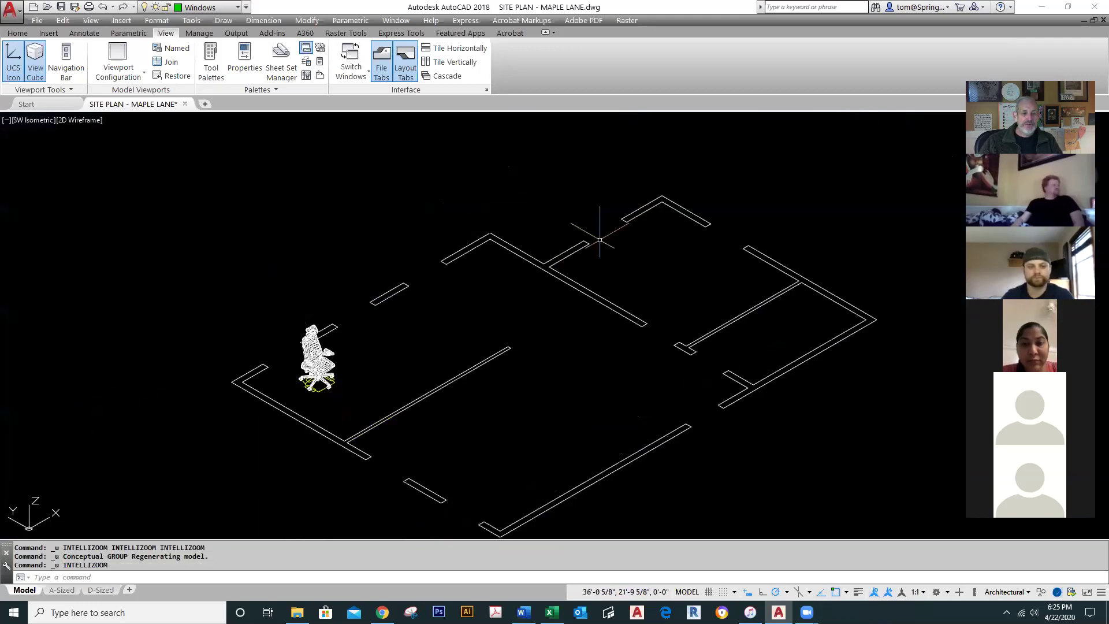
key("ctrl+z")
key("ctrl+z")
key("ctrl+z")
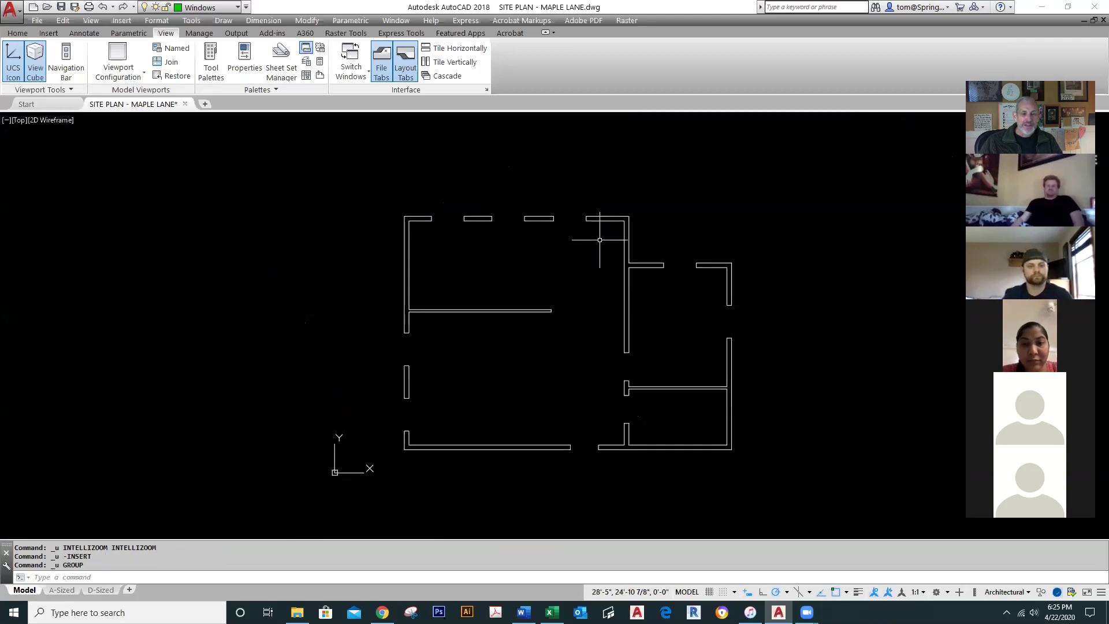
key("Escape")
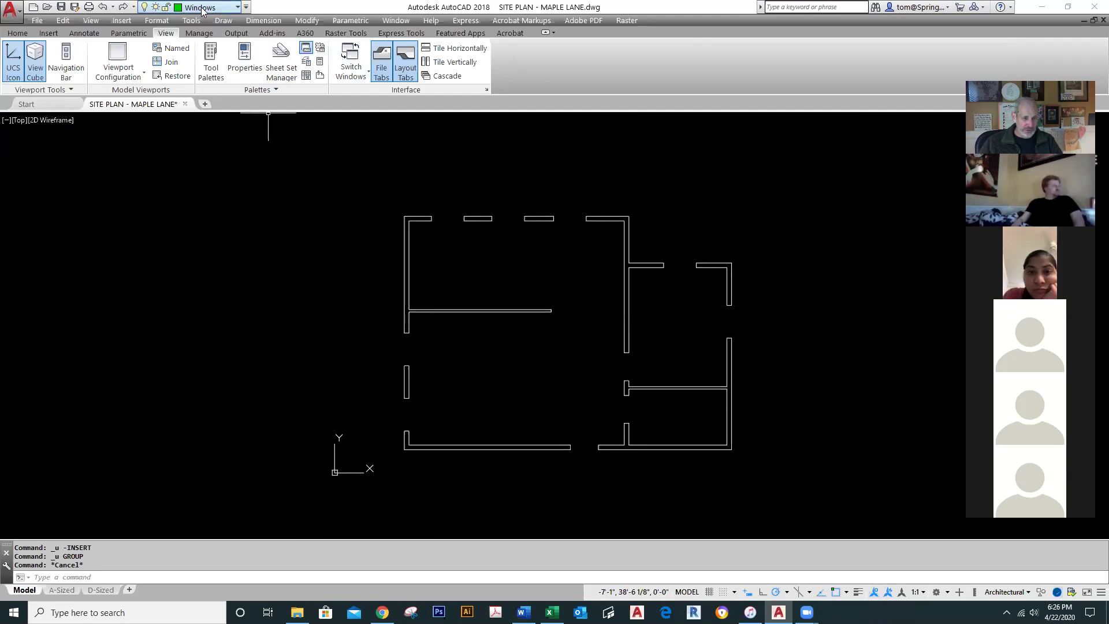
Step: Insert the Window block at scale 1 from the inner corner of the left exterior wall's lowest opening, rotated upright to fit the wall
left_click(46, 33)
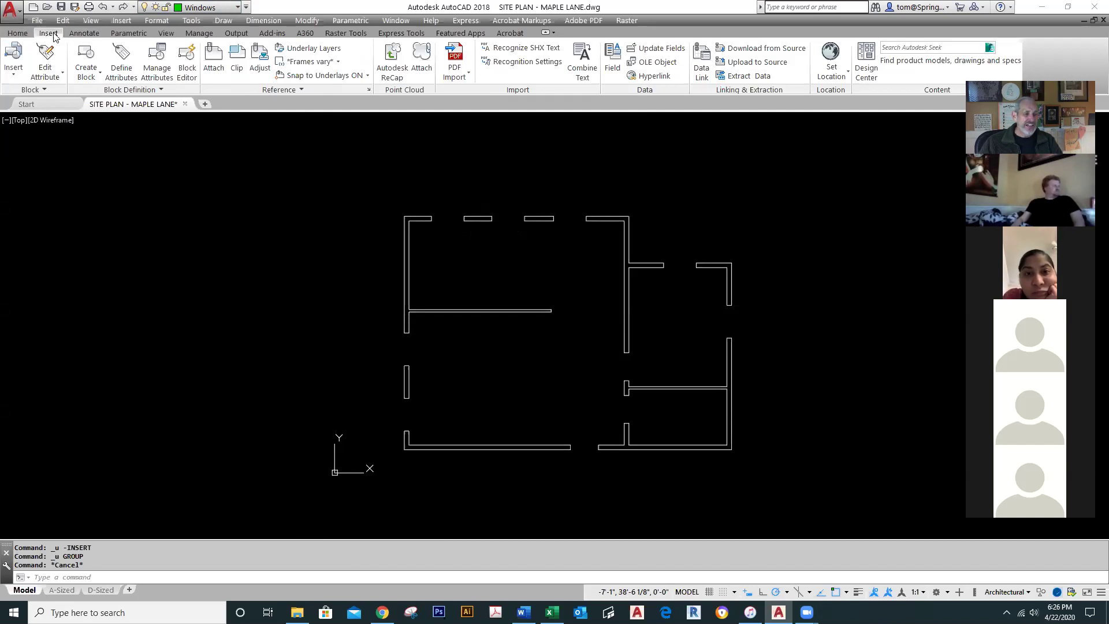
left_click(14, 75)
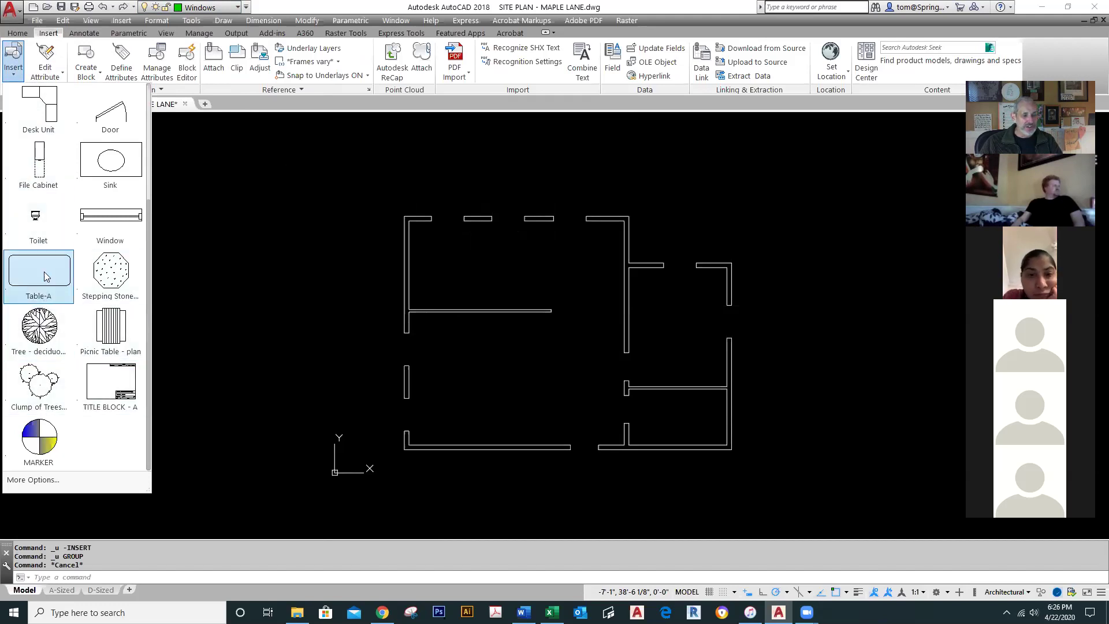
left_click(106, 221)
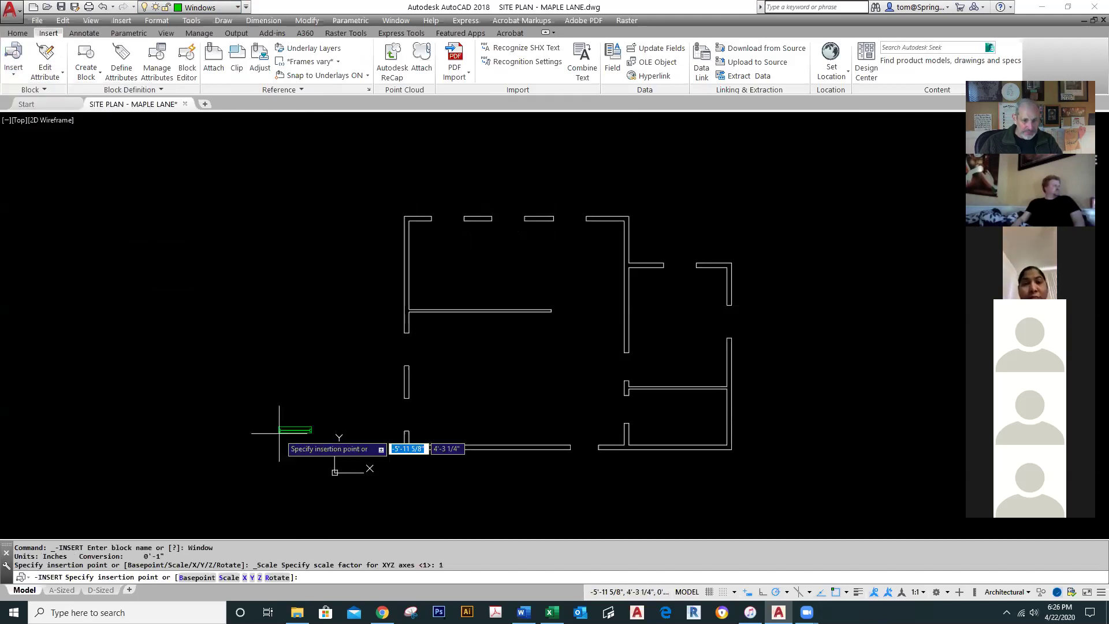
scroll(335, 465, "up", 3)
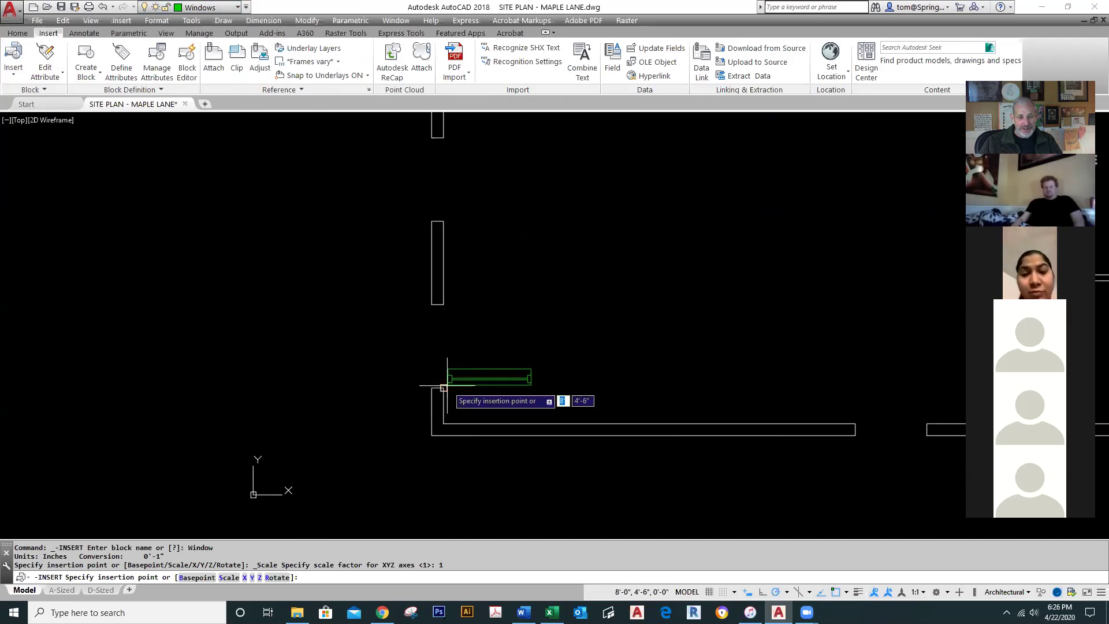
left_click(443, 387)
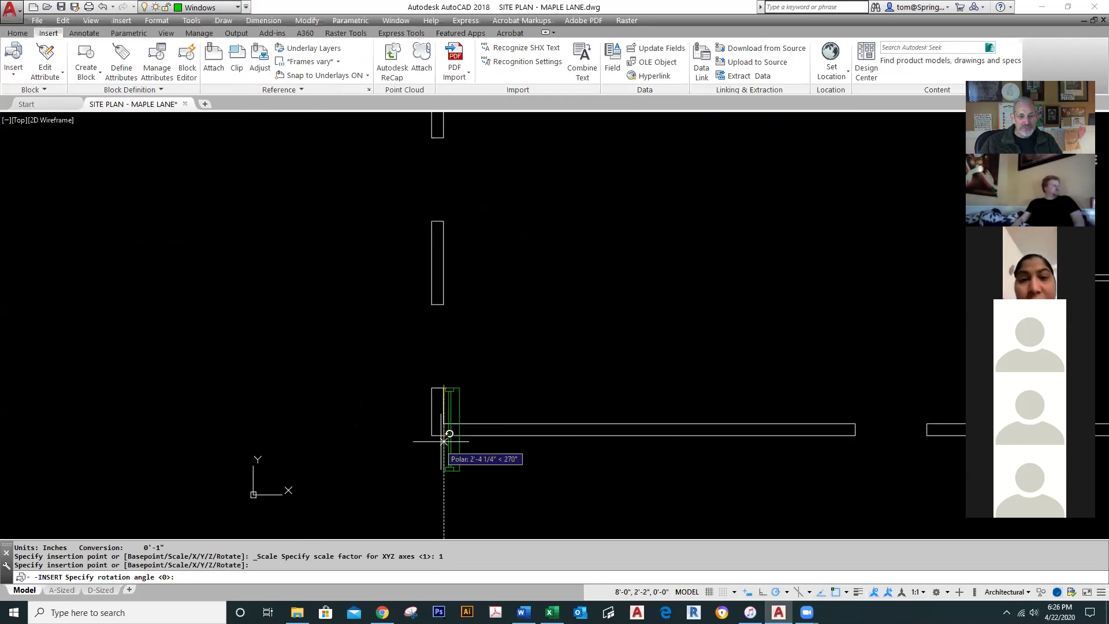
left_click(438, 319)
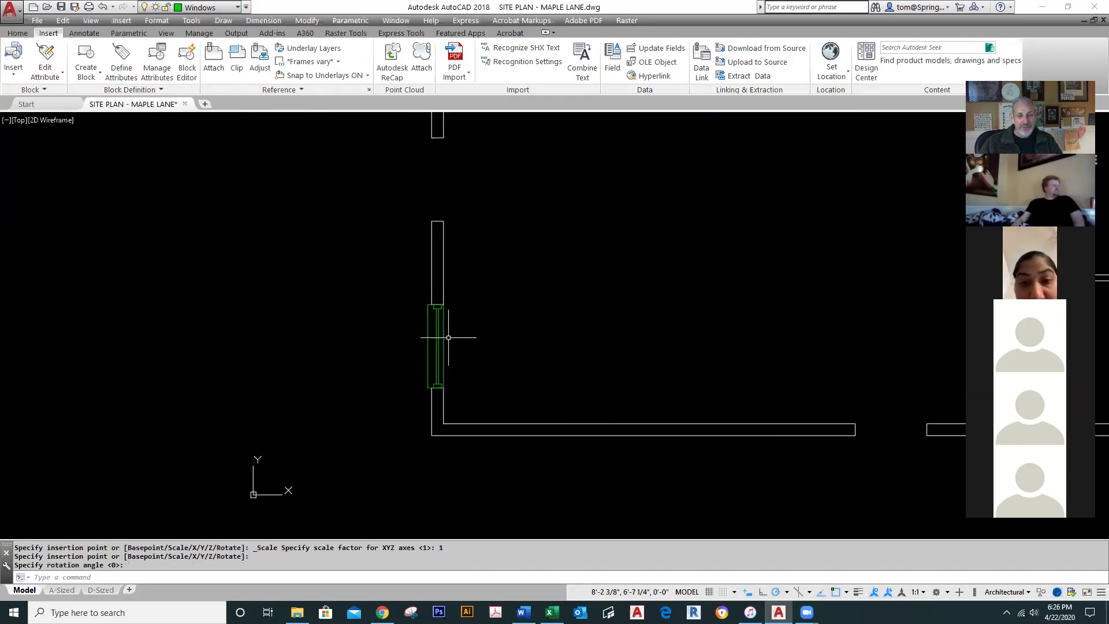
scroll(445, 334, "up", 3)
left_click(432, 343)
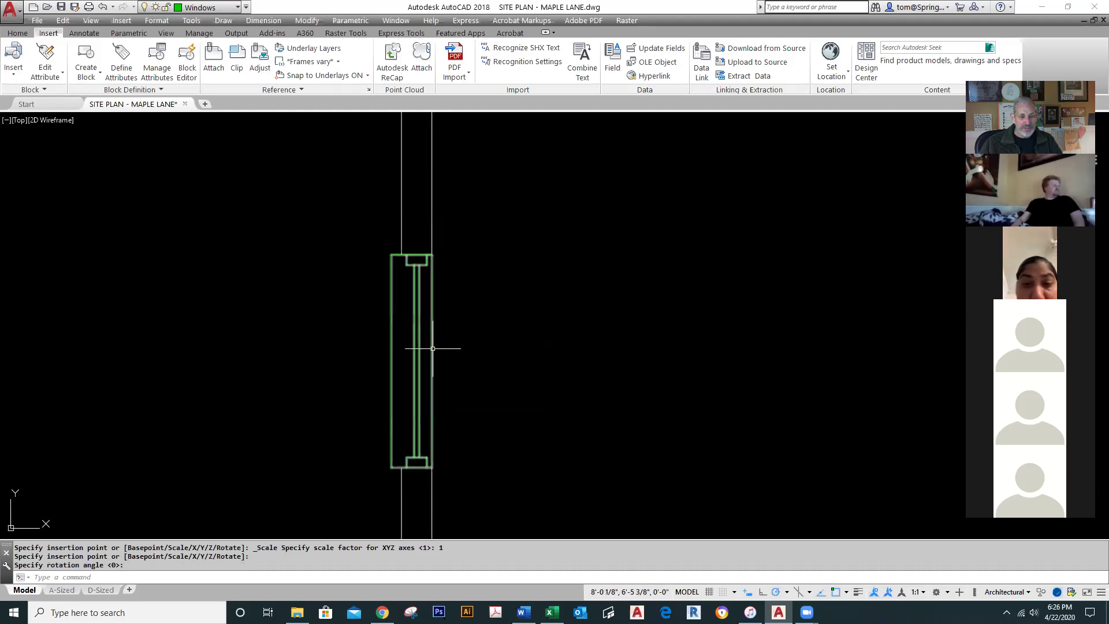
key("Escape")
scroll(475, 341, "down", 5)
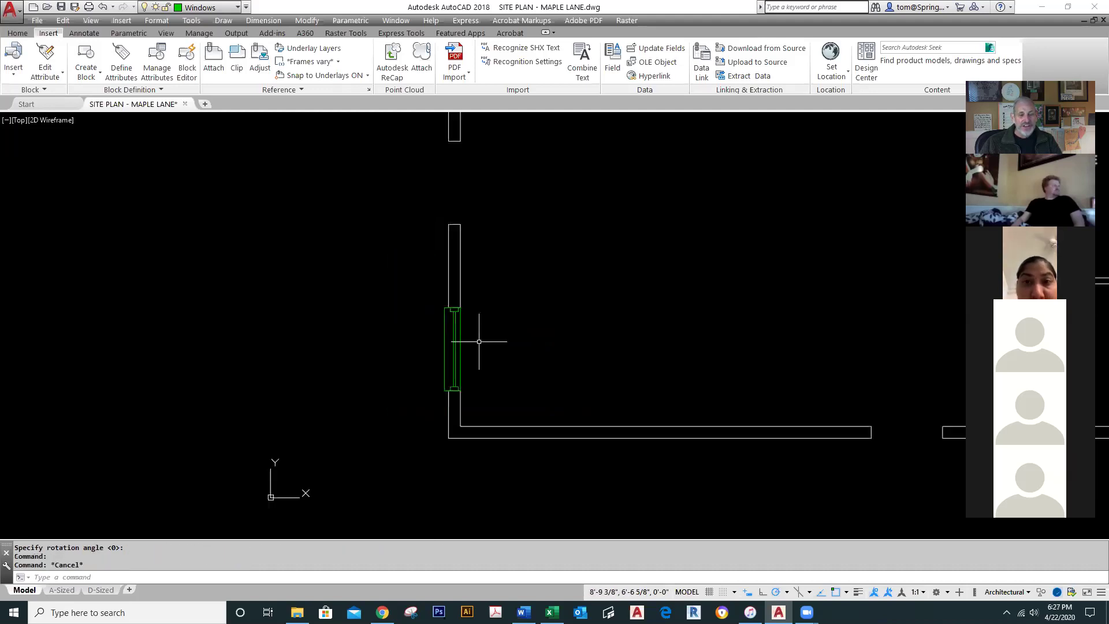
Step: Insert another Window block at scale 1 into the upper opening of the left exterior wall, rotated upright along the wall
middle_click_drag(500, 330, 456, 413)
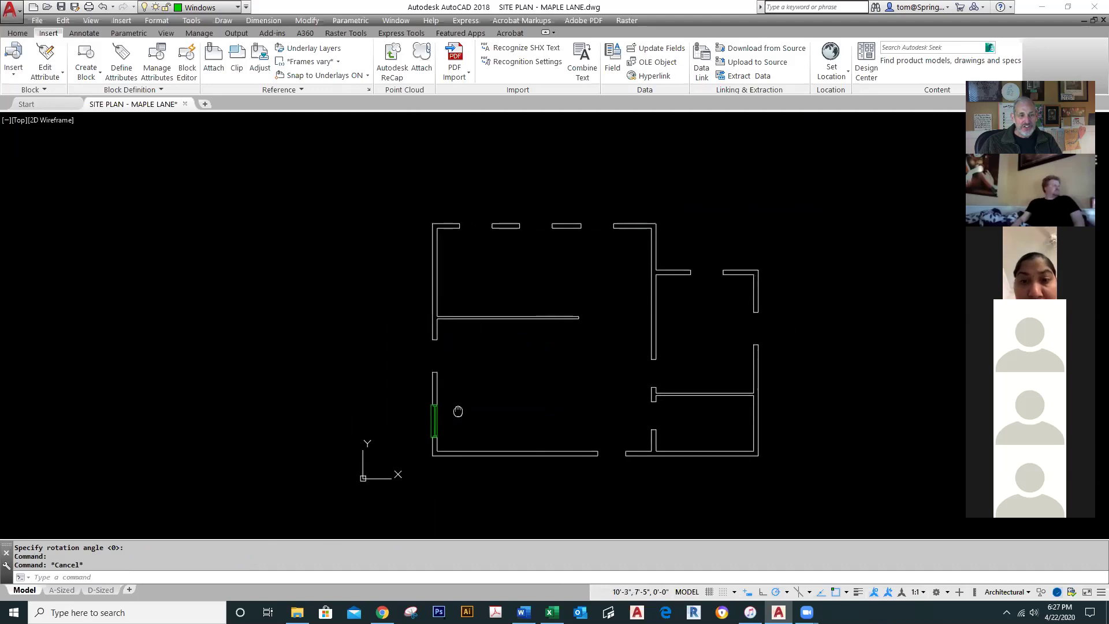
left_click(17, 80)
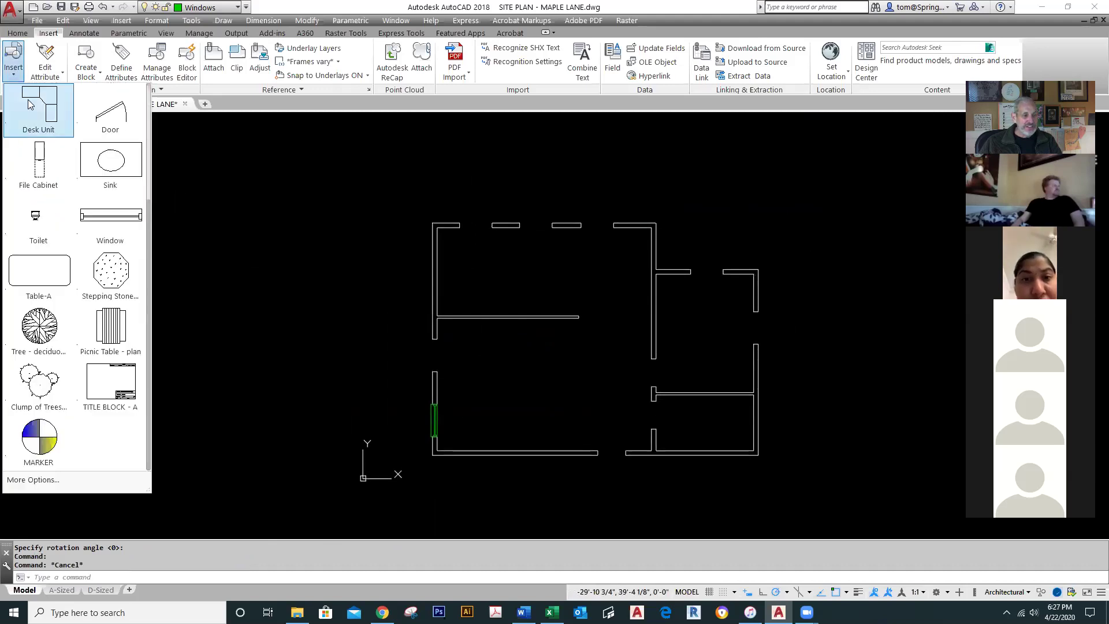
left_click(134, 230)
scroll(453, 362, "up", 2)
scroll(452, 363, "up", 2)
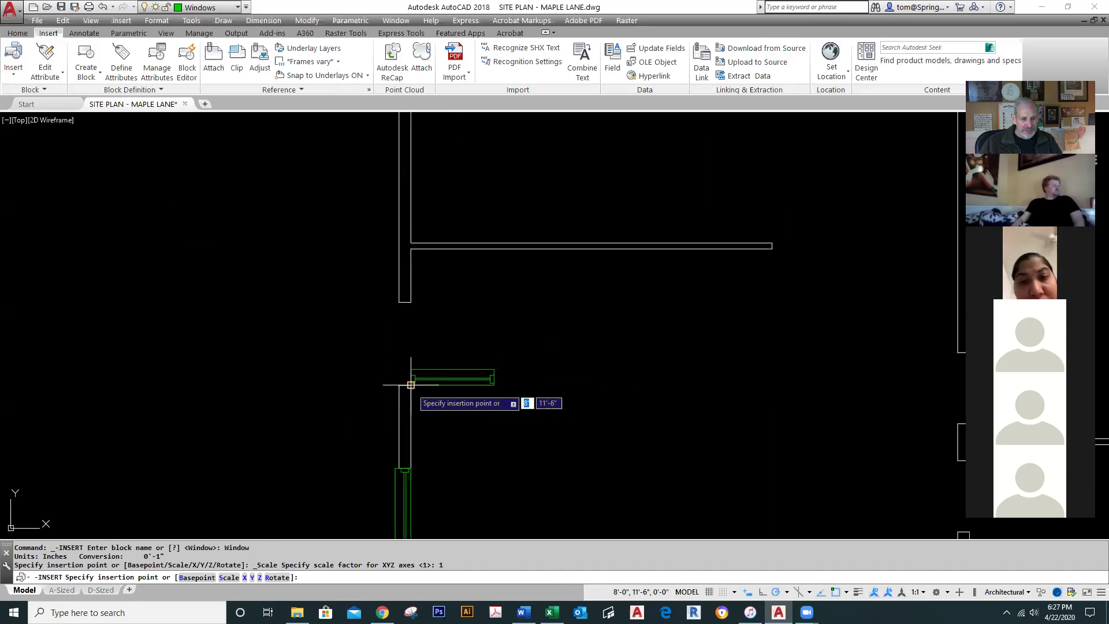
left_click(410, 383)
left_click(410, 360)
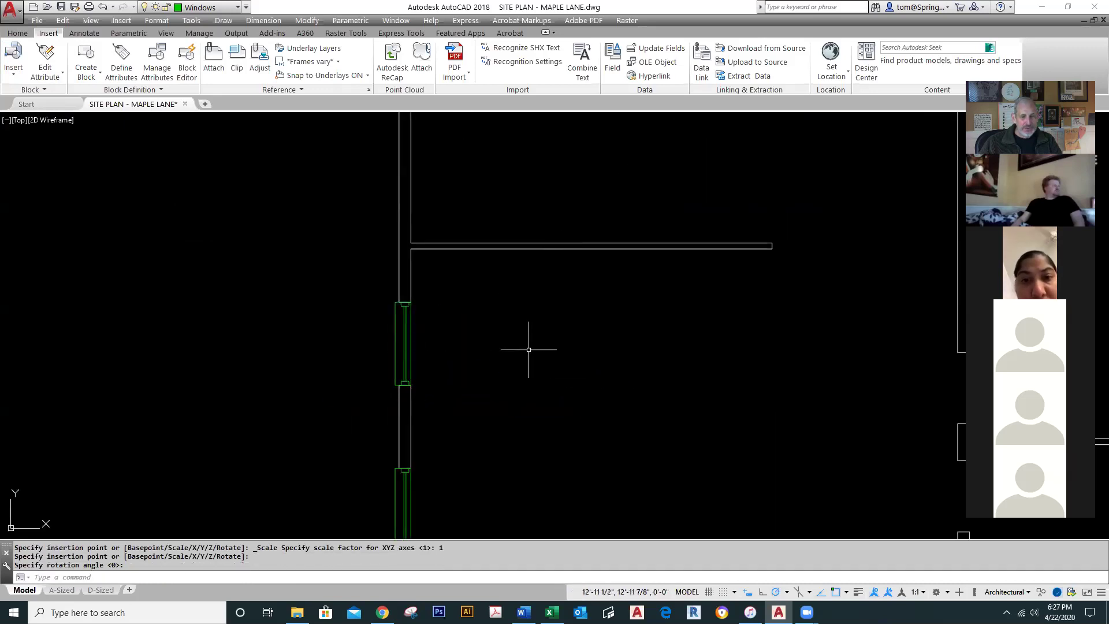
Step: Insert a Window block at scale 1 horizontally into the first opening from the left in the top exterior wall
scroll(527, 351, "down", 3)
scroll(527, 351, "up", 1)
middle_click_drag(527, 351, 513, 392)
scroll(488, 388, "up", 4)
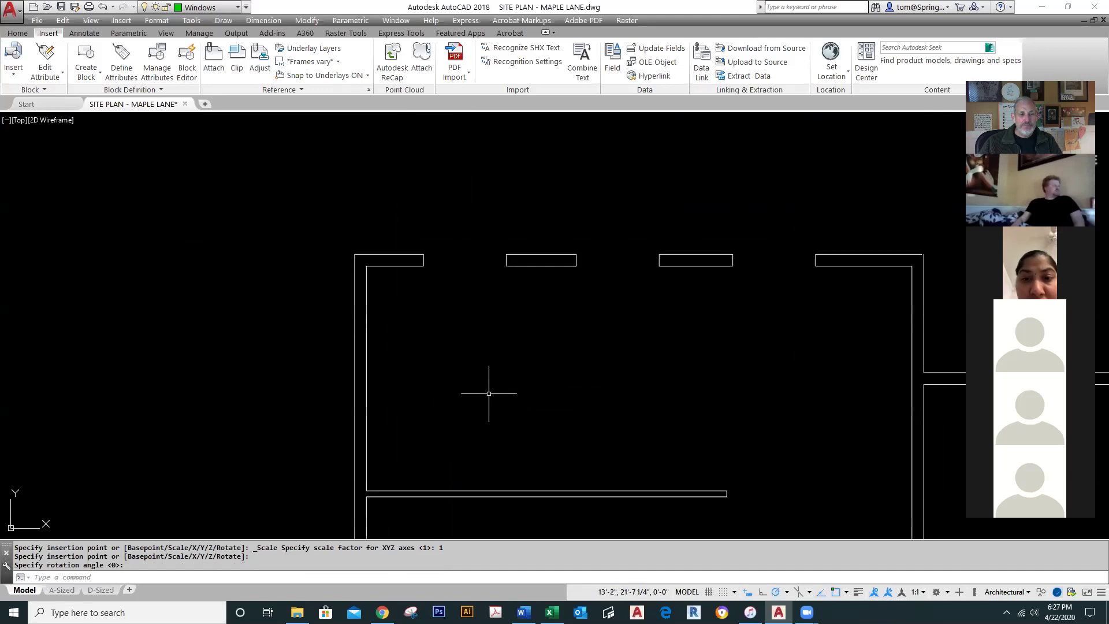
left_click(16, 75)
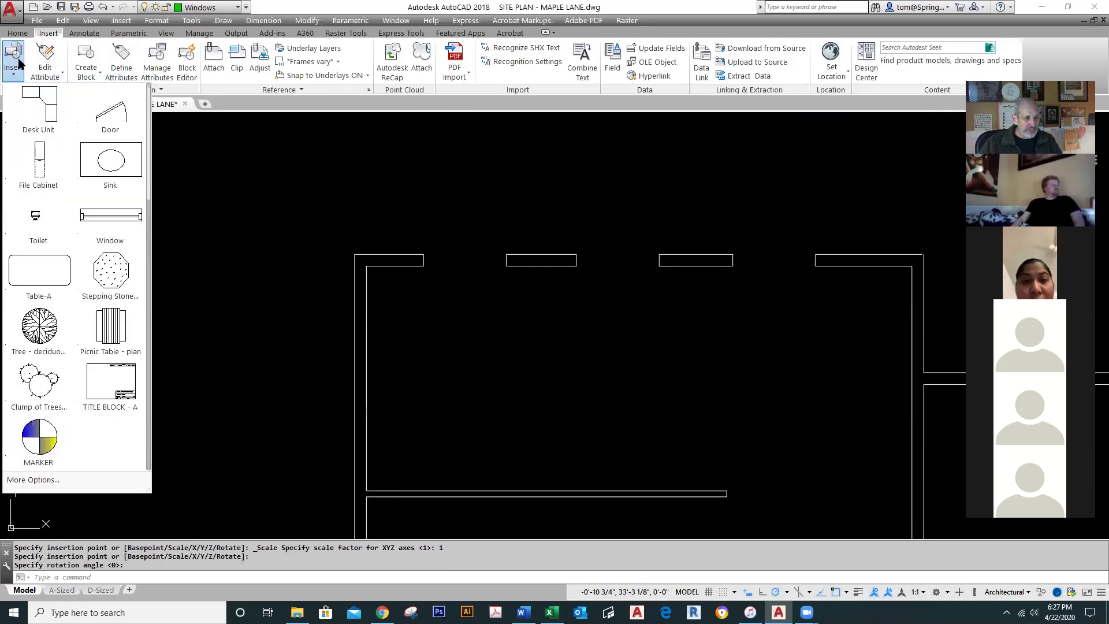
left_click(110, 216)
scroll(473, 276, "up", 2)
left_click(393, 259)
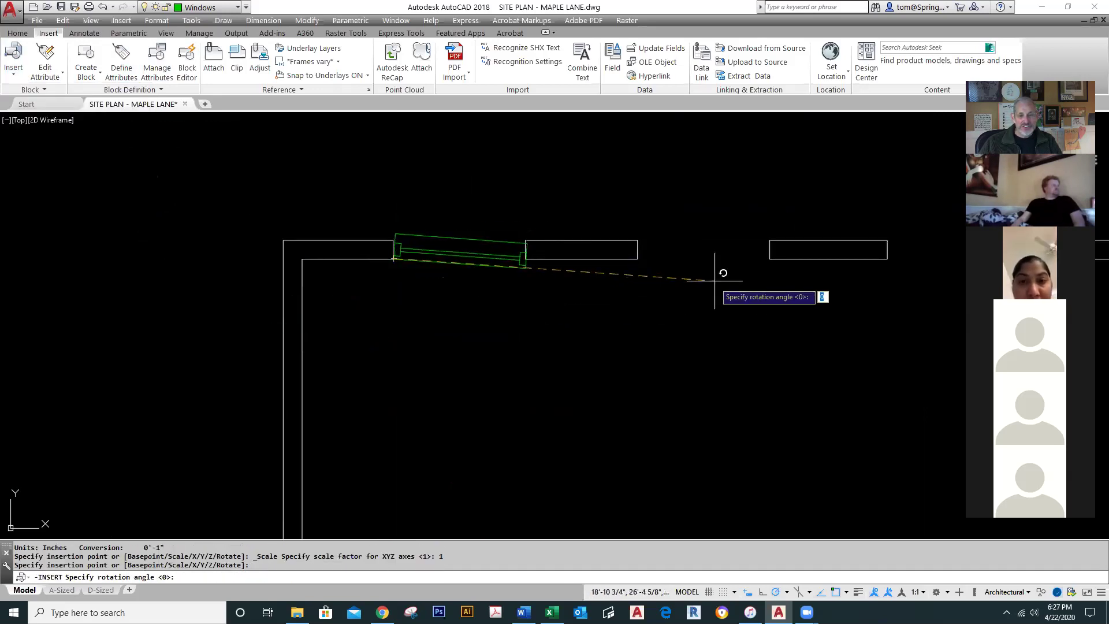
left_click(723, 258)
Step: Insert a Window block at scale 1 and rotation 0 into the middle opening of the top exterior wall
scroll(729, 266, "down", 4)
middle_click_drag(733, 279, 427, 248)
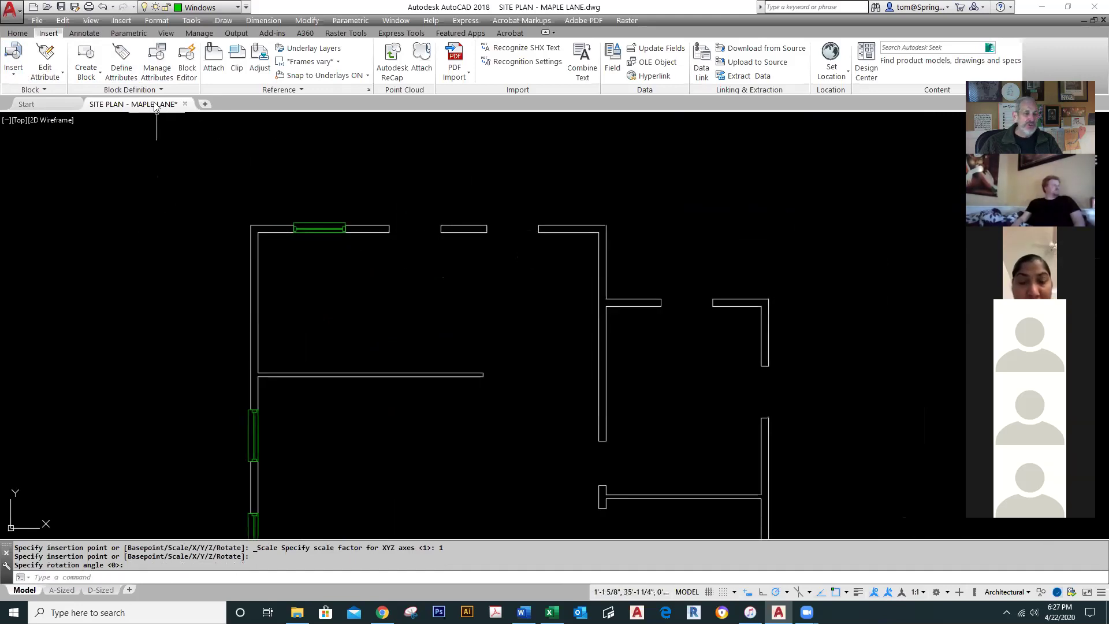
left_click(8, 81)
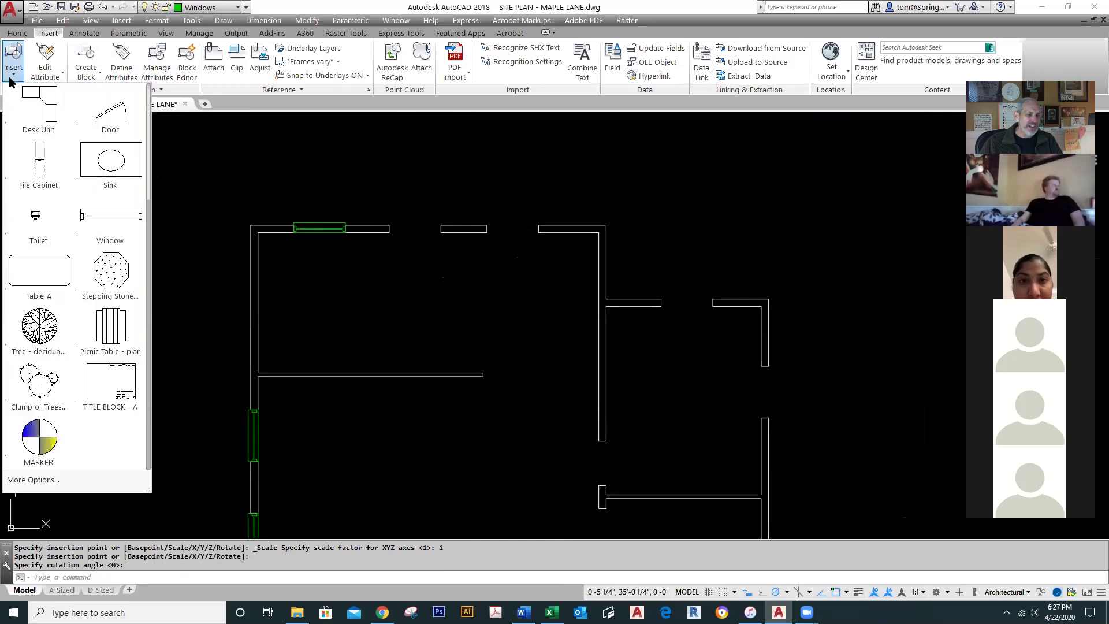
left_click(129, 215)
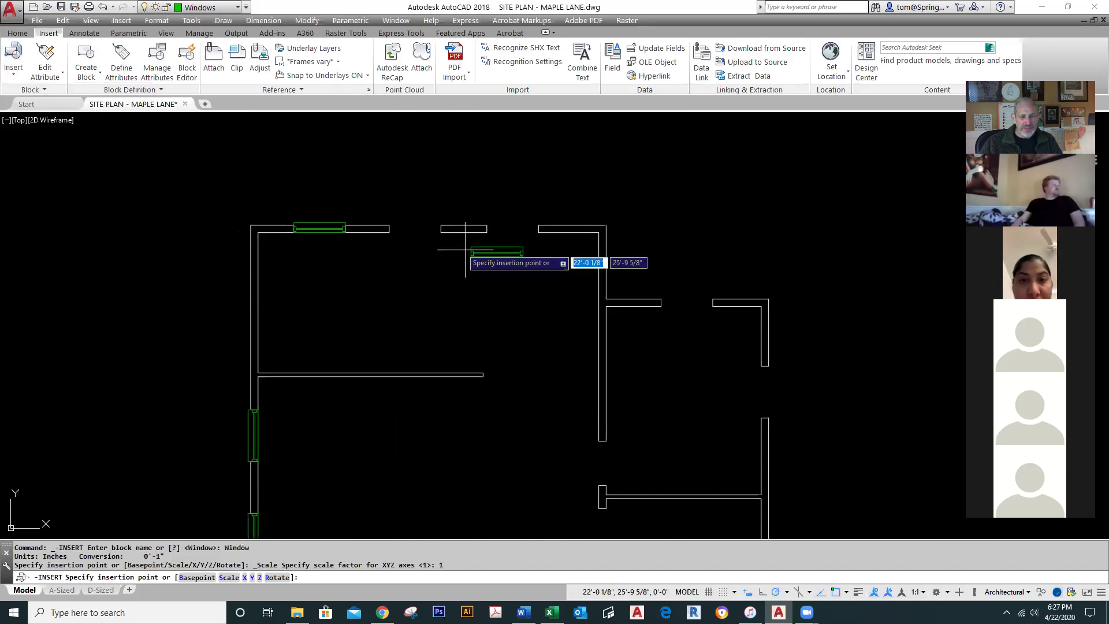
scroll(459, 242, "up", 2)
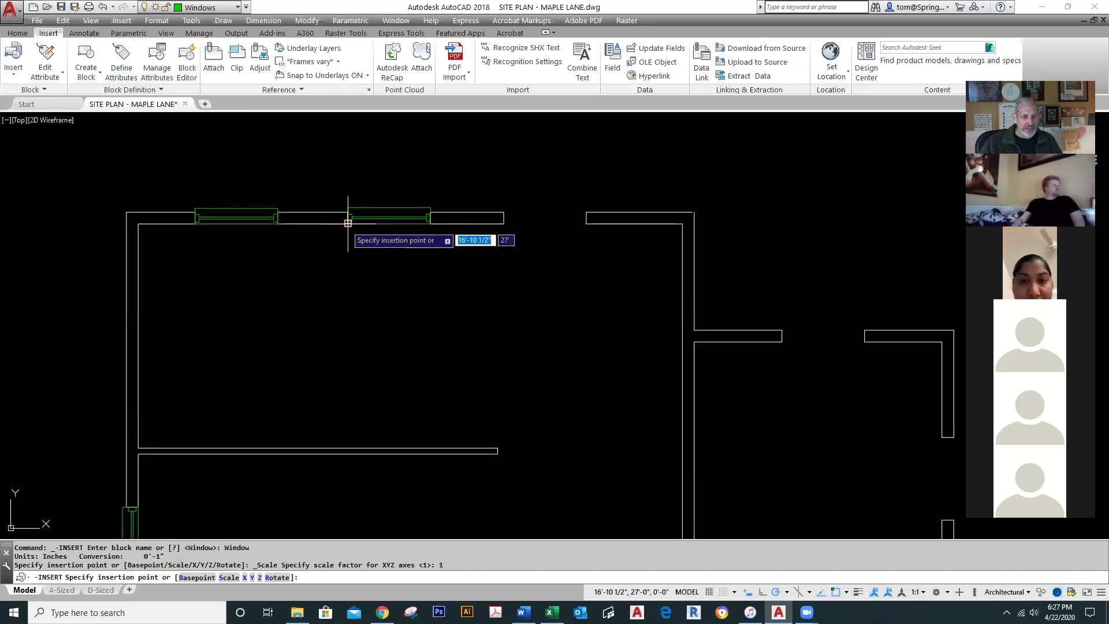
left_click(348, 223)
key("Return")
Step: Insert a Window block at scale 1 and rotation 0 into the third opening from the left in the top exterior wall
right_click(552, 183)
left_click(572, 193)
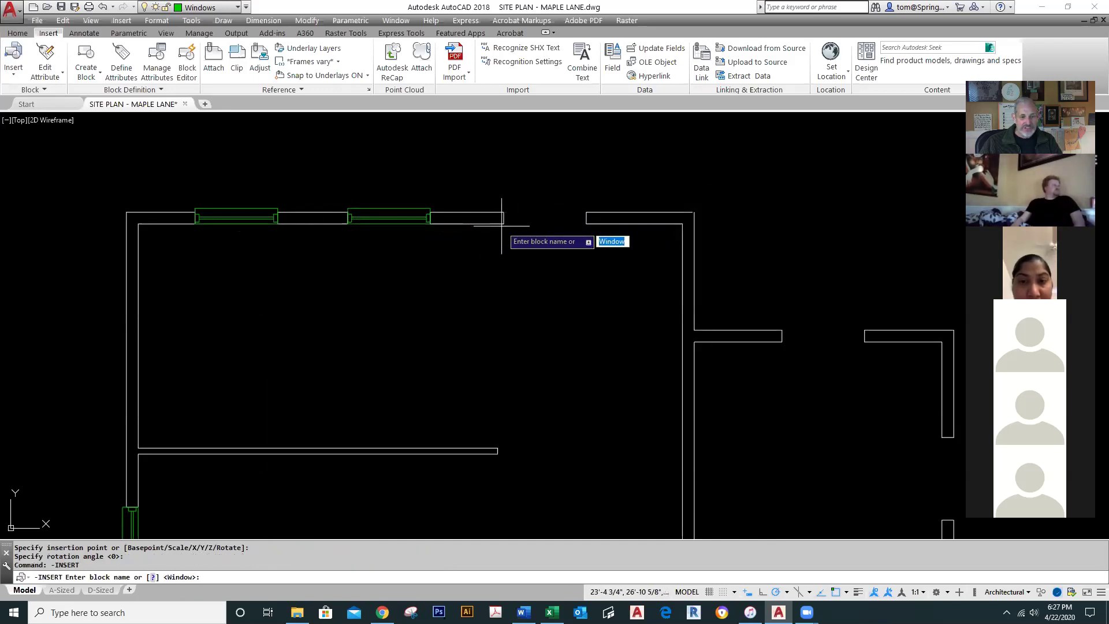
key("Return")
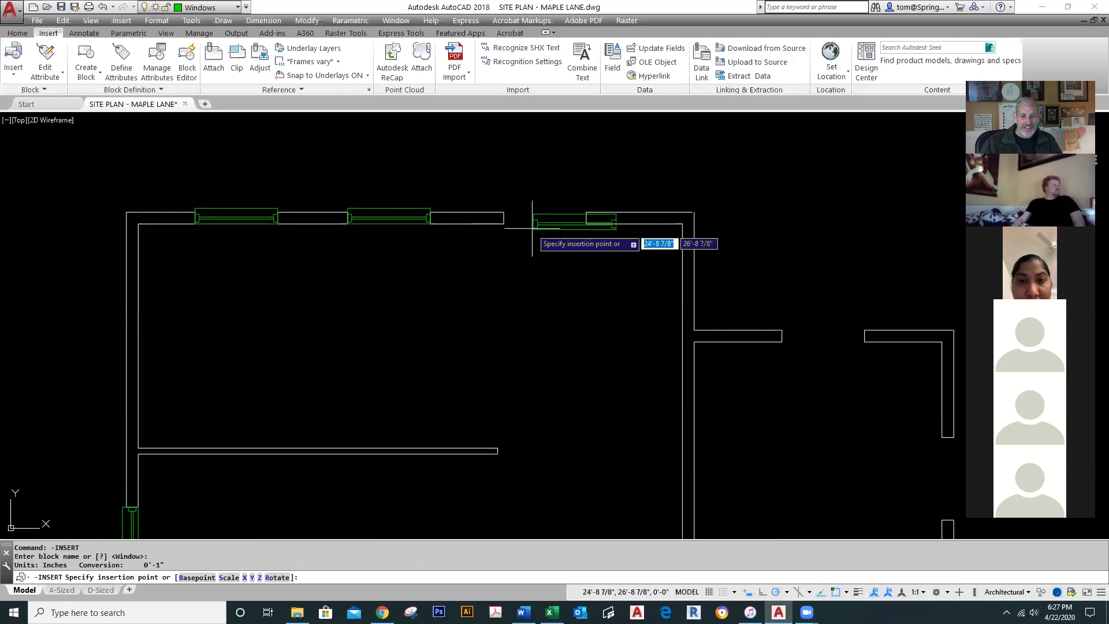
left_click(504, 222)
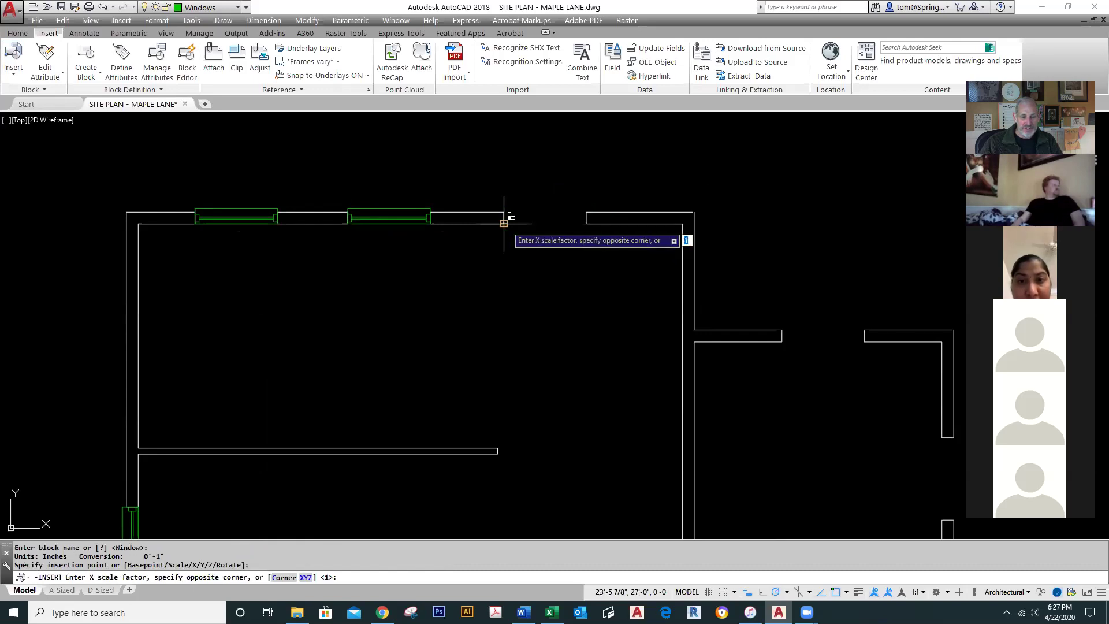
key("Return")
key("Return")
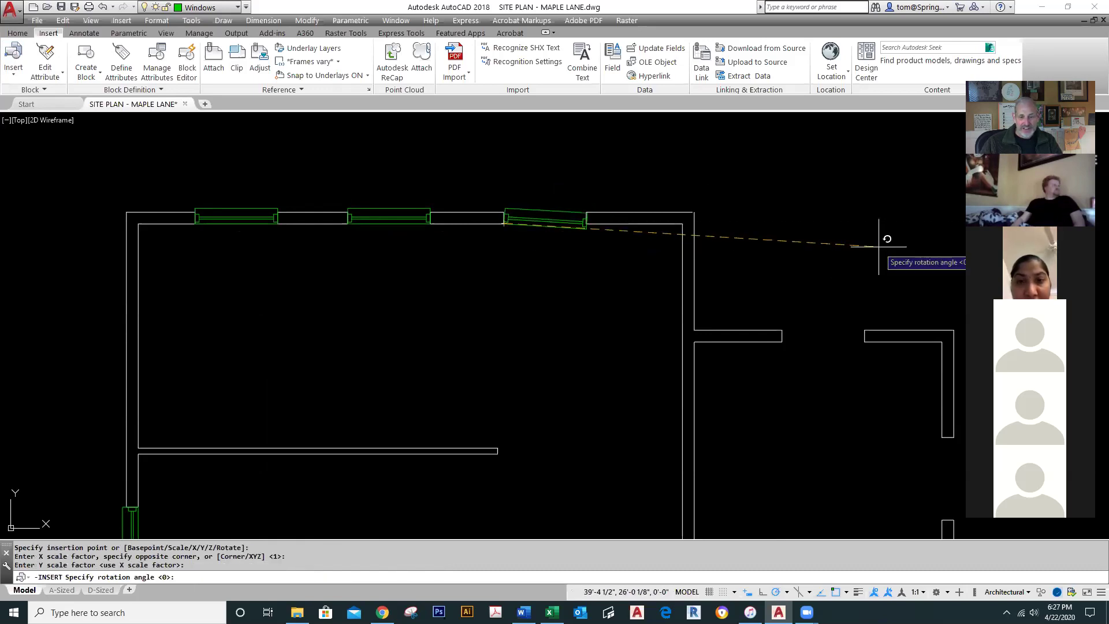
key("Return")
Step: Insert a Window block at scale 1 and rotation 0 into the opening in the upper wall of the right-hand wing
scroll(823, 236, "down", 3)
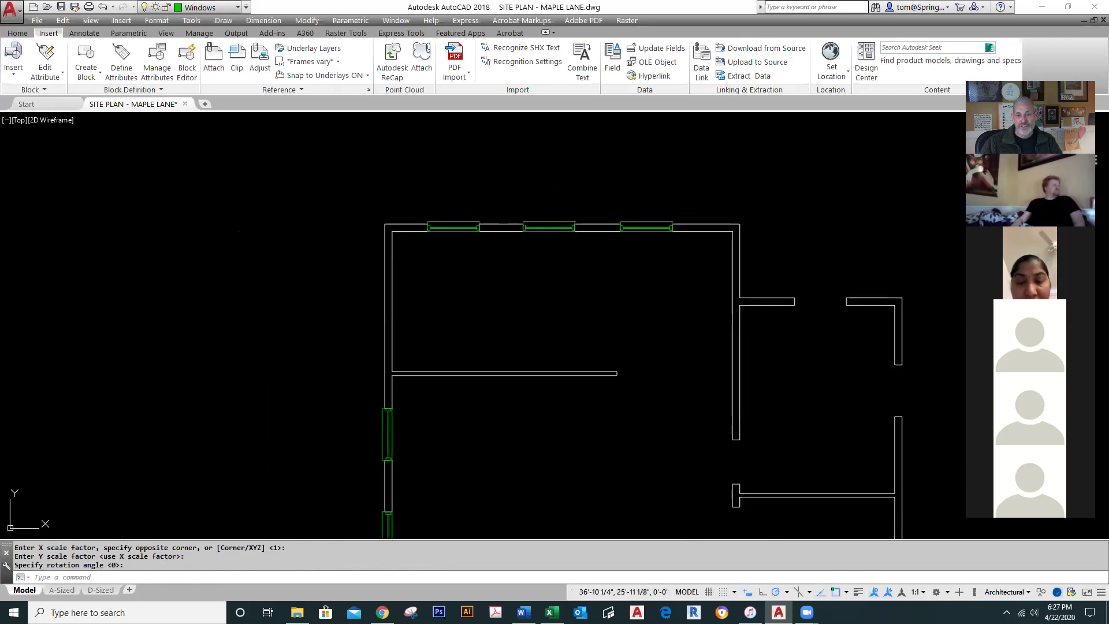
middle_click_drag(818, 240, 642, 190)
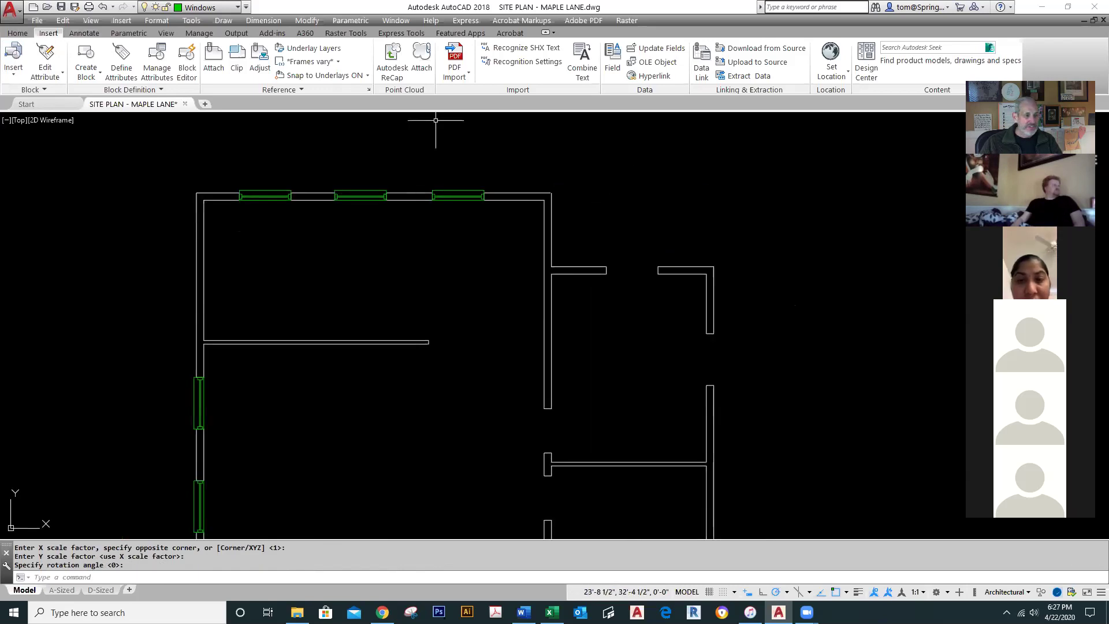
left_click(14, 69)
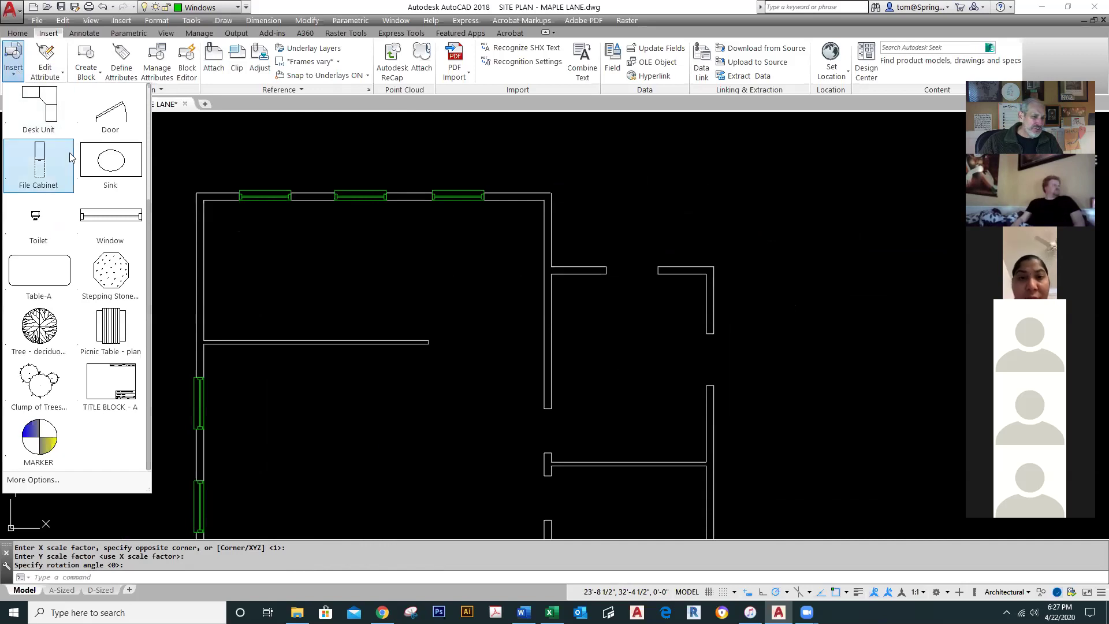
left_click(109, 220)
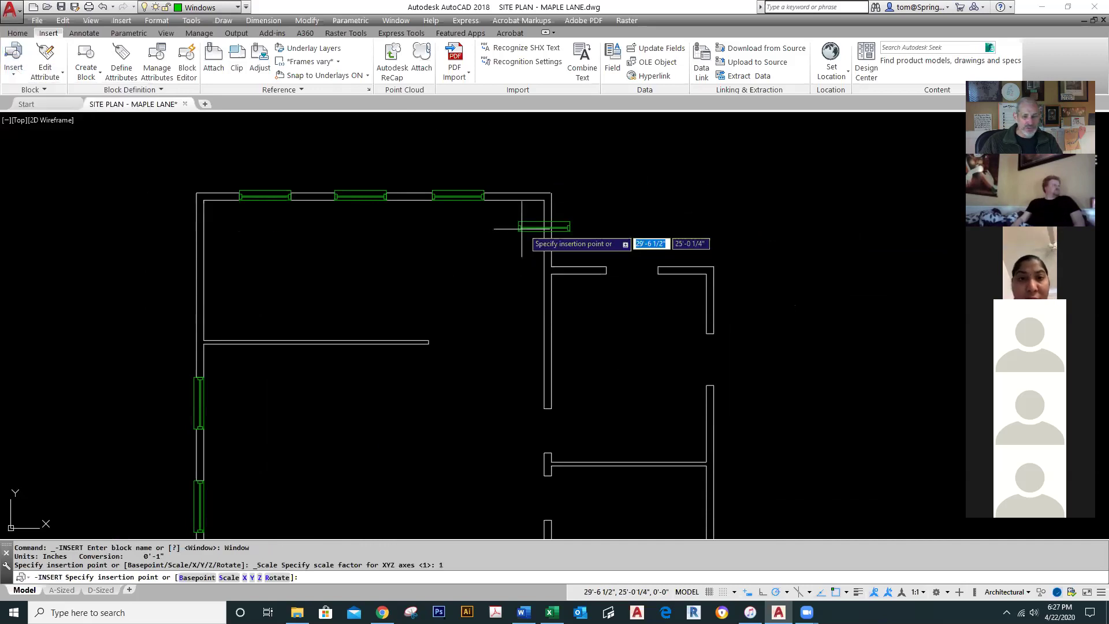
left_click(606, 272)
key("Return")
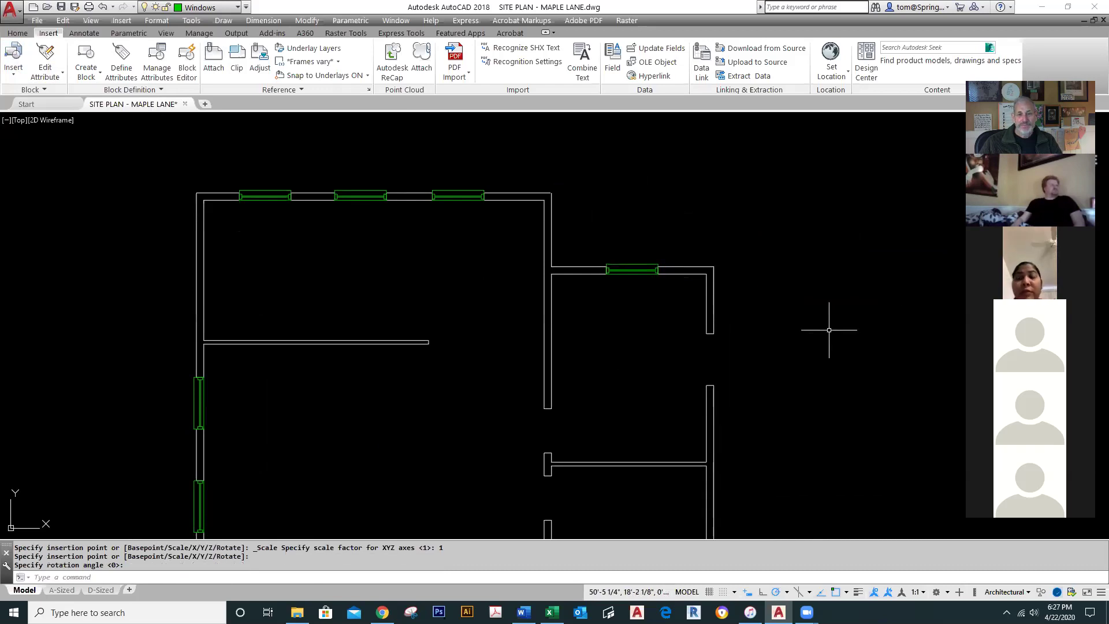
Step: Insert a Window block at scale 1 into the right exterior wall opening, starting at its upper inner corner and rotated downward along the wall
left_click(13, 61)
left_click(111, 218)
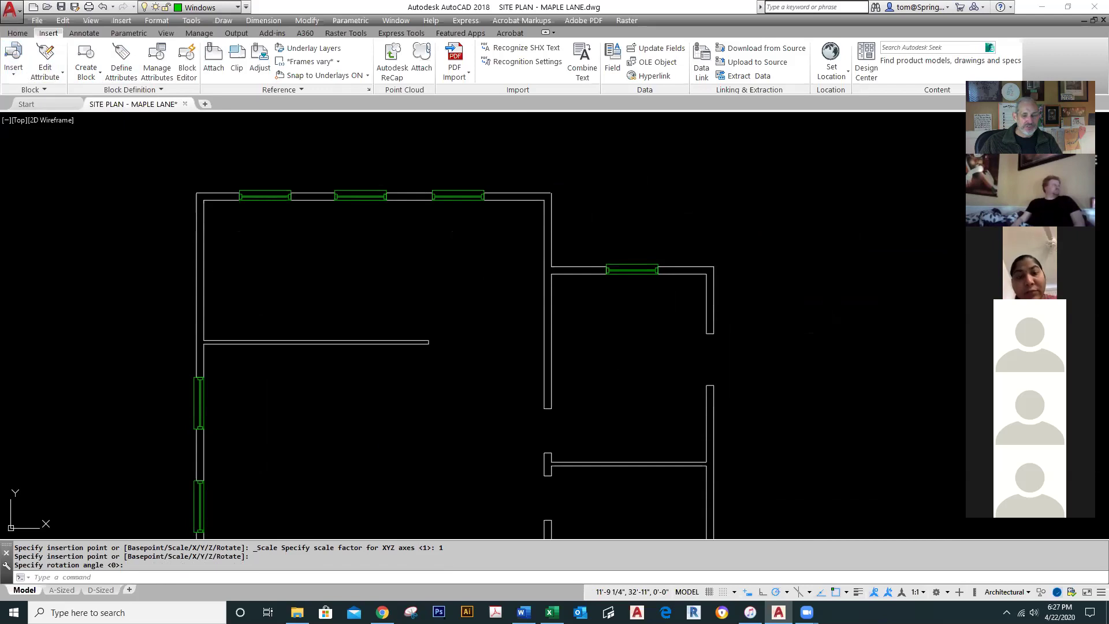
scroll(824, 381, "up", 2)
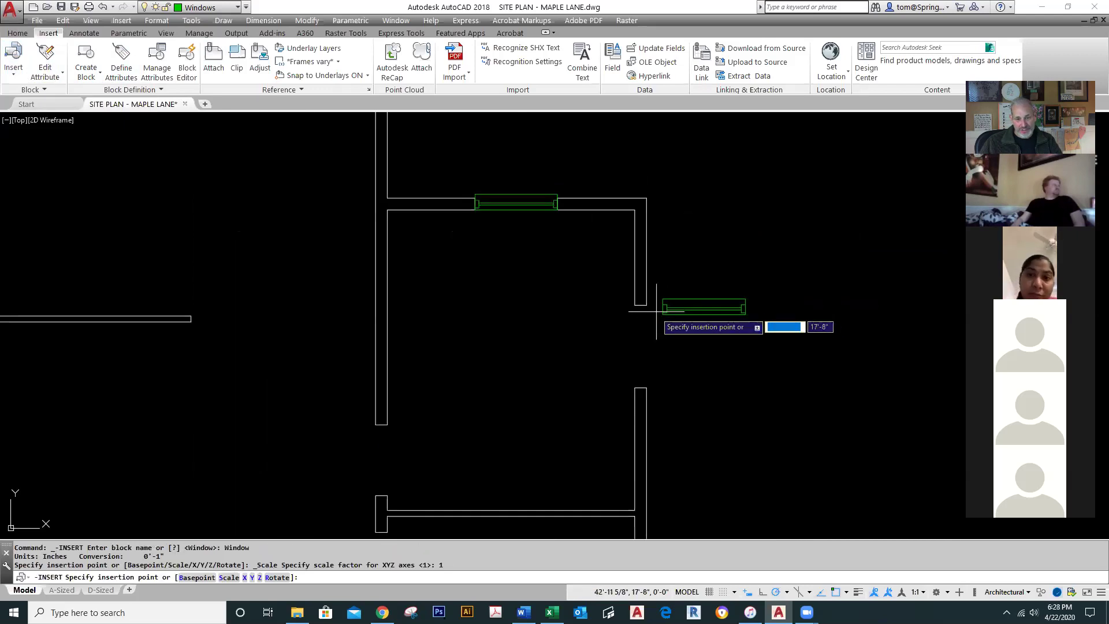
left_click(634, 305)
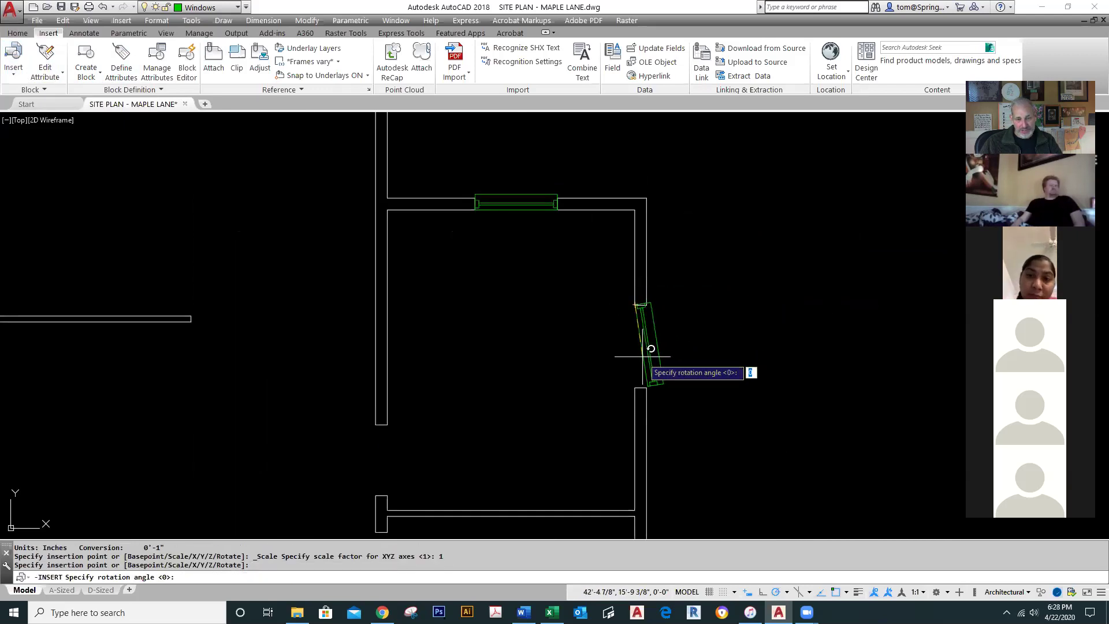
left_click(635, 373)
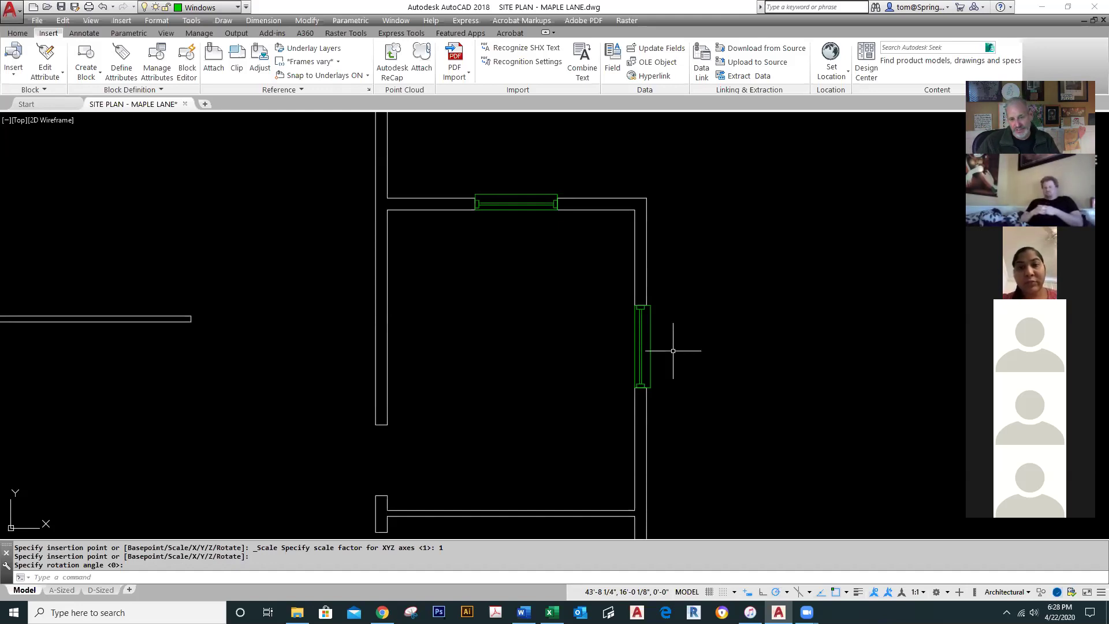
Step: Switch to the browser and examine the site plan layout on the BLOCKS ASSIGNMENT course page
scroll(672, 350, "down", 4)
middle_click_drag(672, 354, 742, 313)
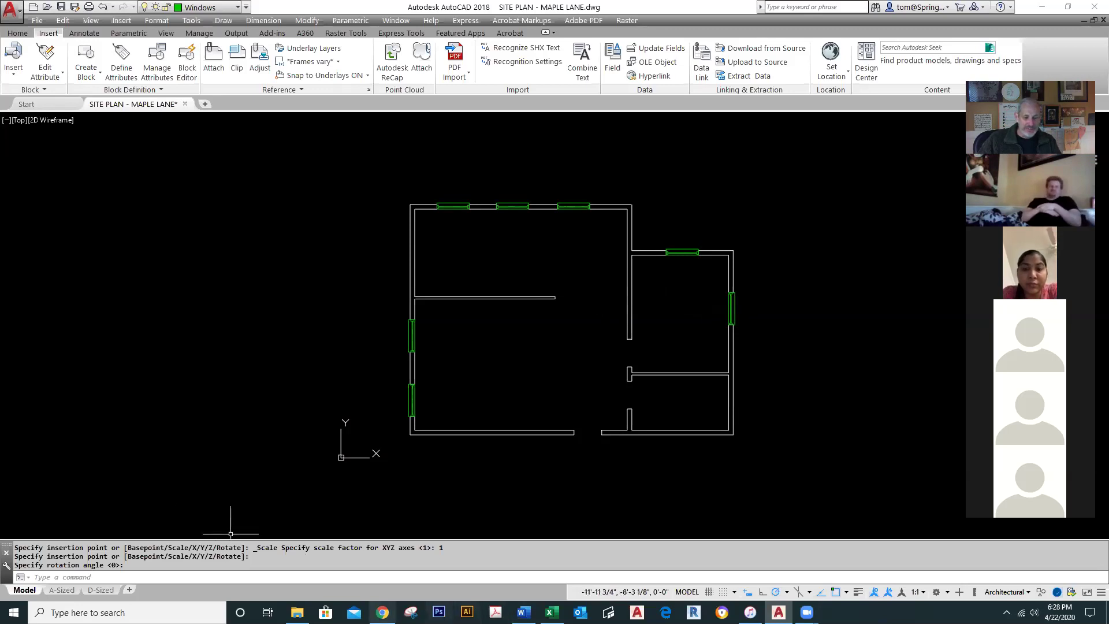
mouse_move(383, 612)
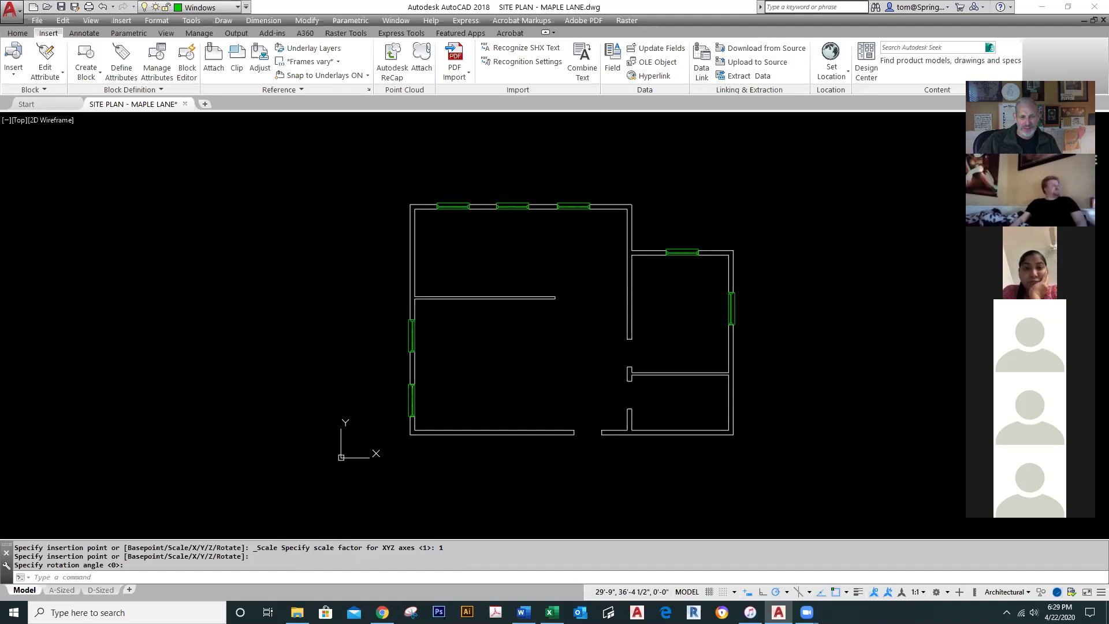
key("alt+Tab")
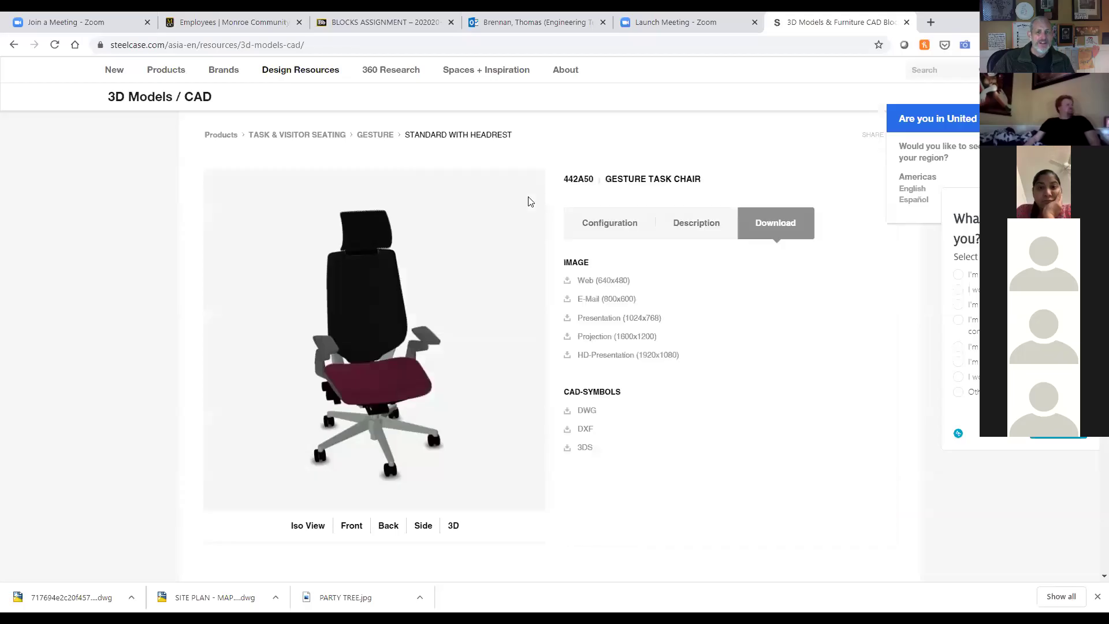
left_click(384, 22)
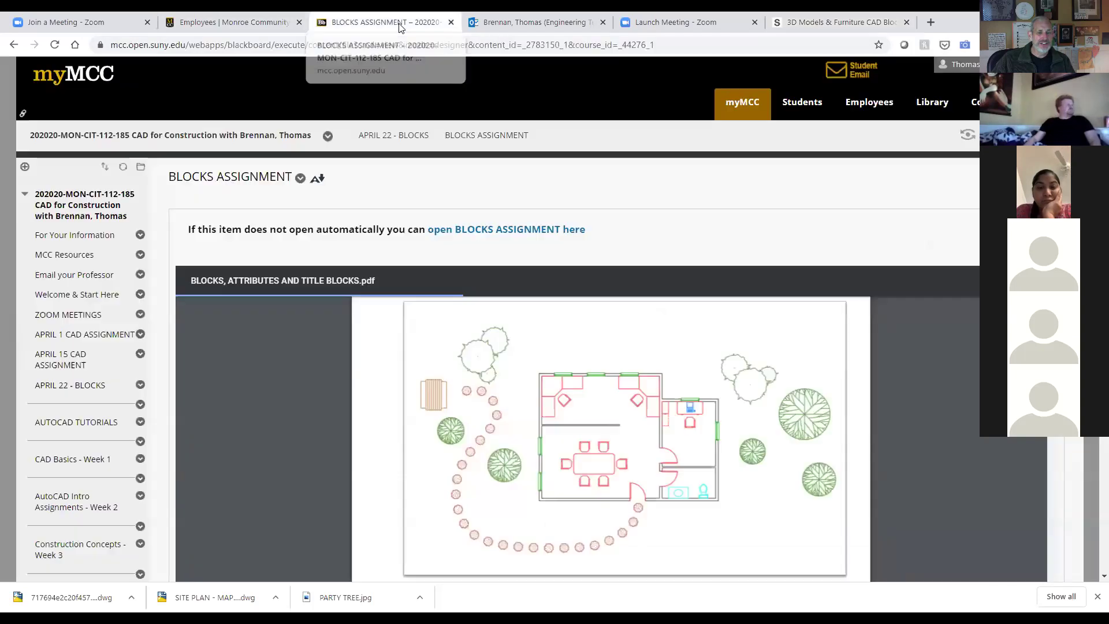
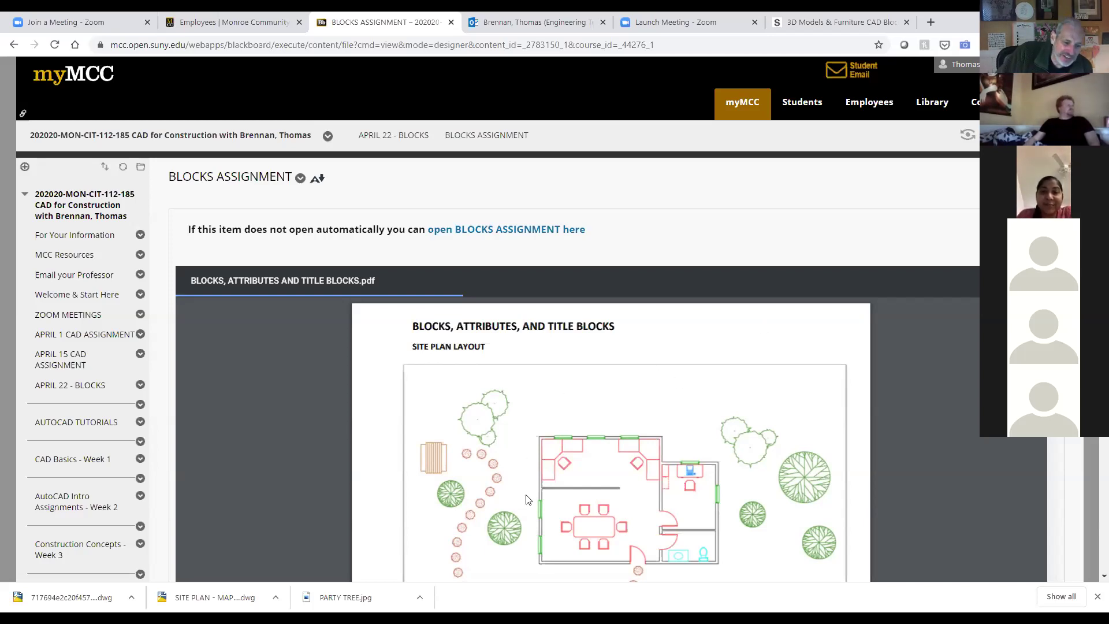
scroll(526, 499, "down", 3)
scroll(527, 499, "up", 3)
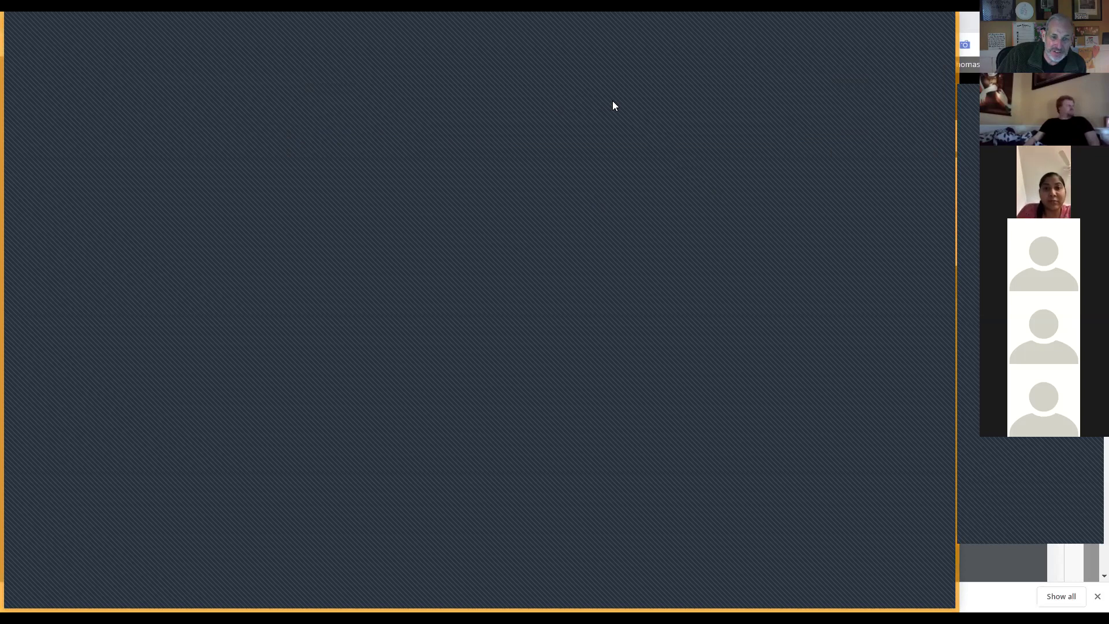
Step: Switch to the BLOCKS, ATTRIBUTES AND TITLE BLOCKS PDF in Acrobat, examine its site plan layout, and return to the AutoCAD drawing
left_click(913, 327)
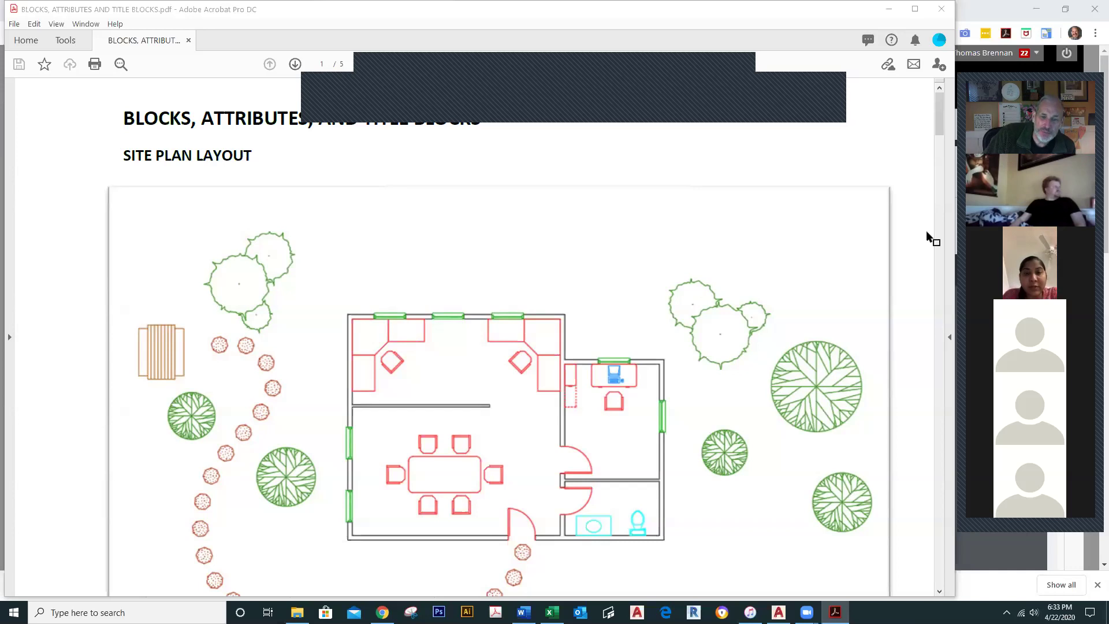
scroll(926, 230, "down", 2)
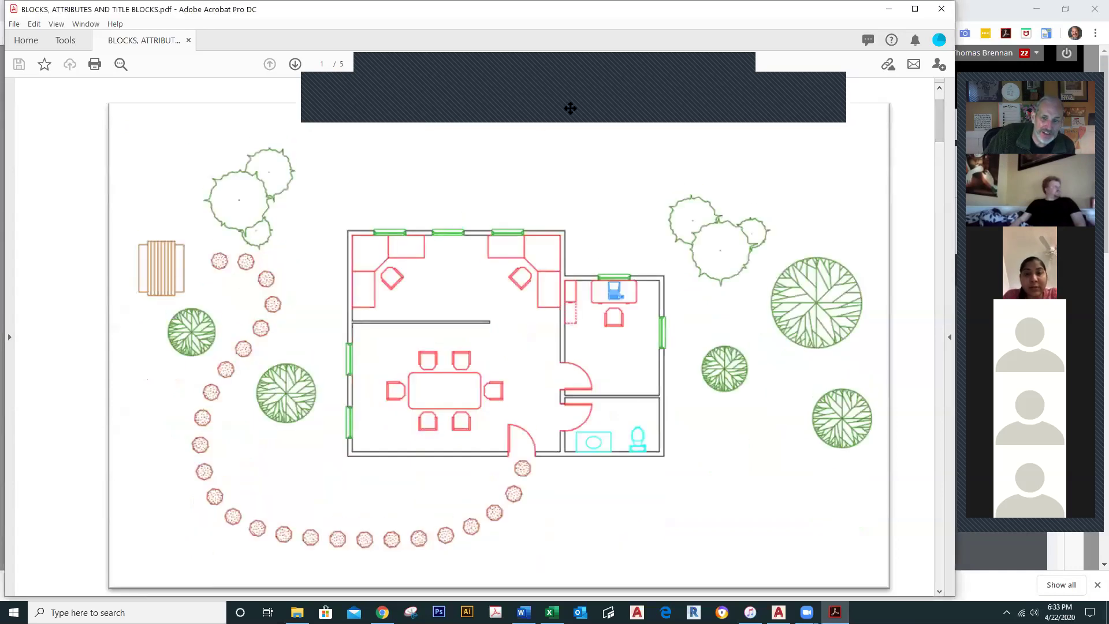
left_click(530, 95)
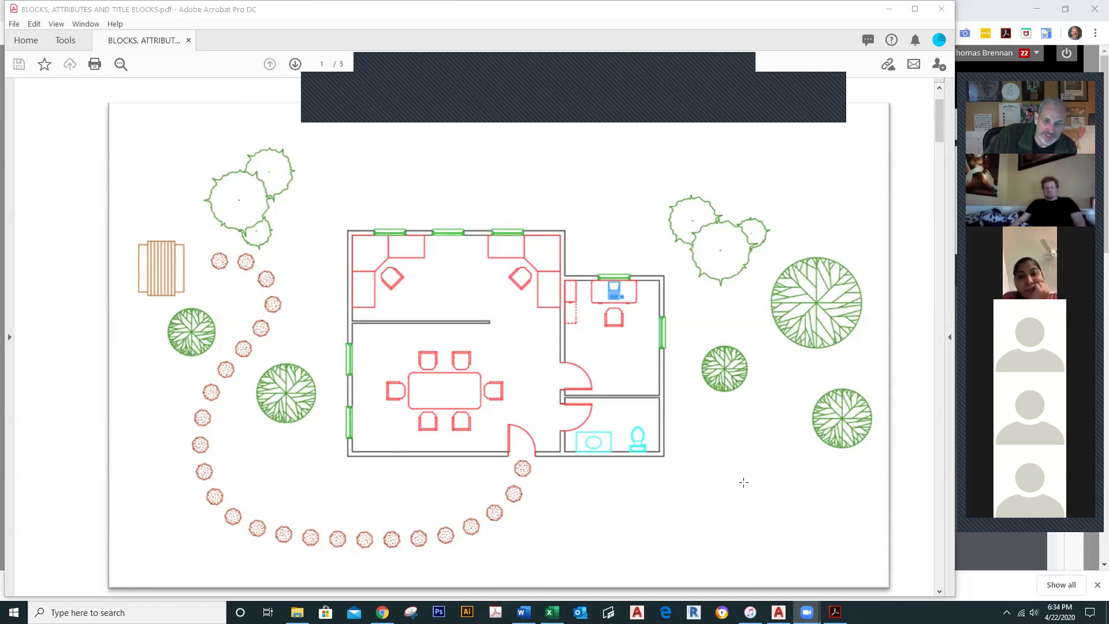
left_click(617, 90)
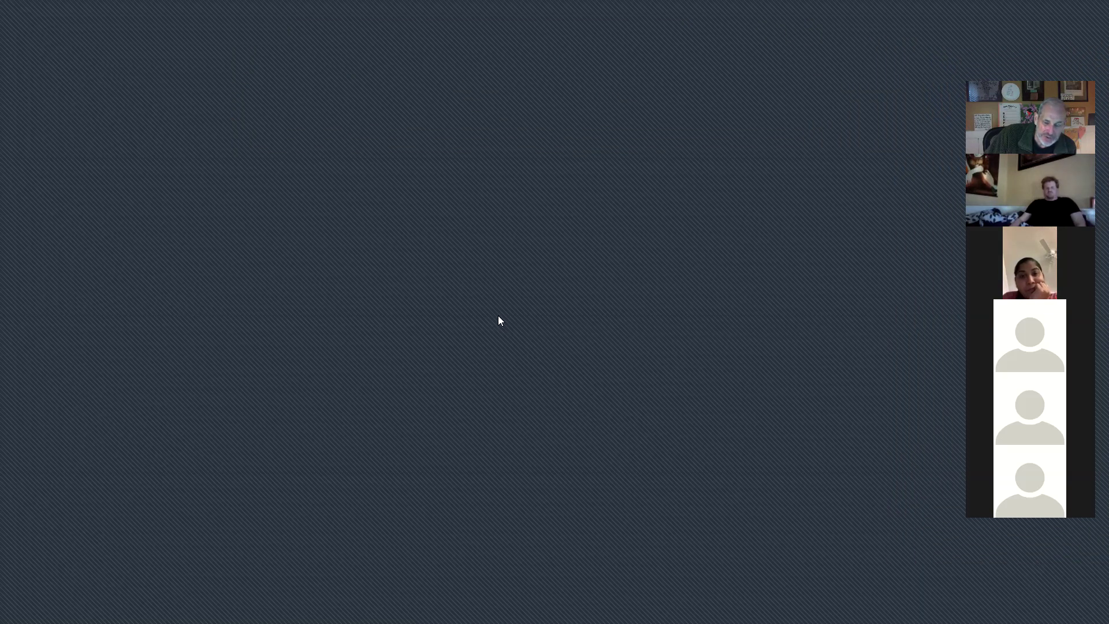
left_click(751, 297)
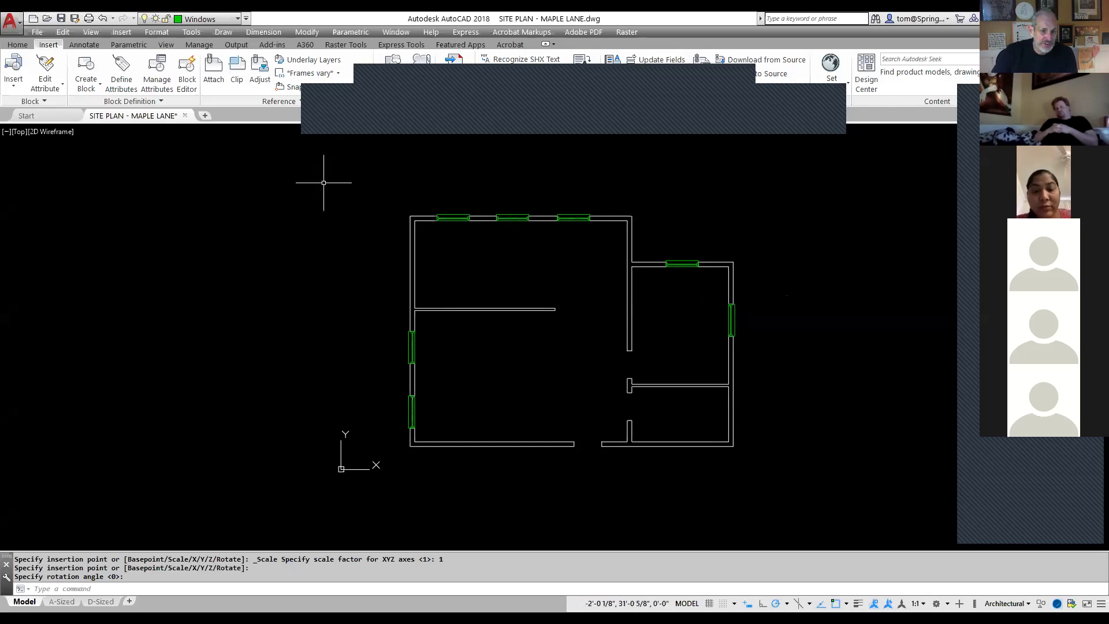
Step: Make Furniture the current layer and insert the Desk Unit block at scale 1, unrotated, in the upper-right inner corner of the main building
left_click(238, 19)
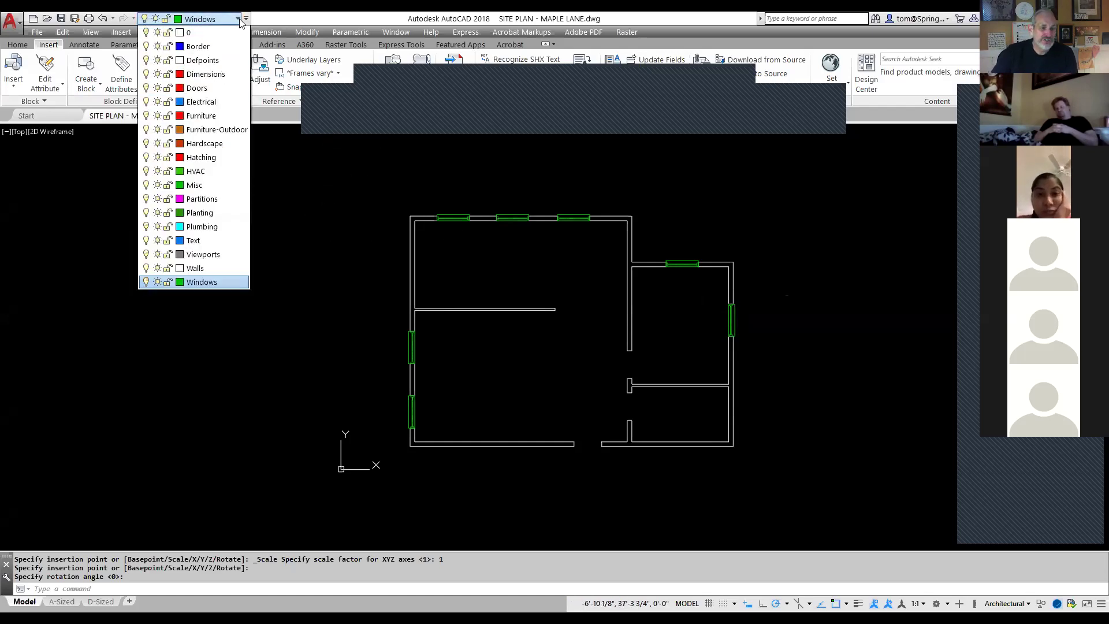
left_click(203, 116)
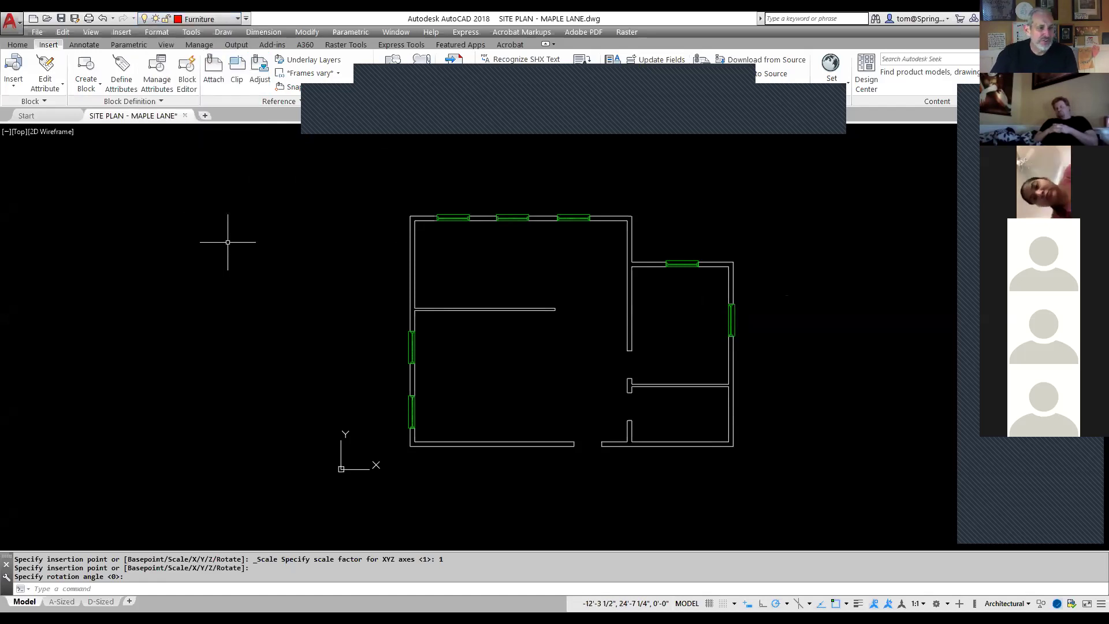
left_click(15, 88)
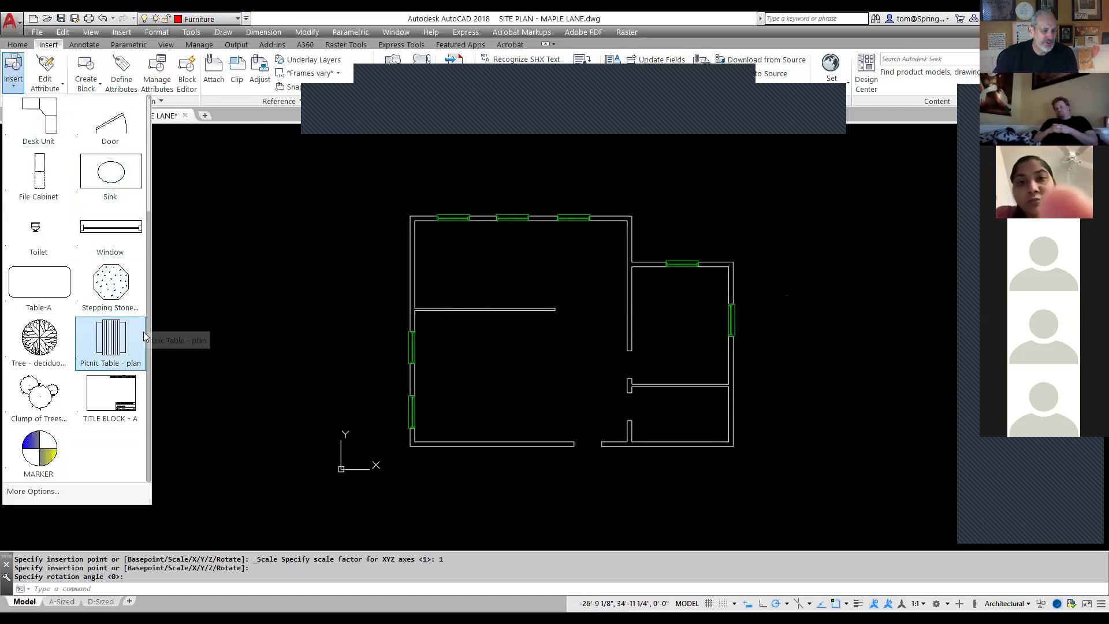
left_click(51, 123)
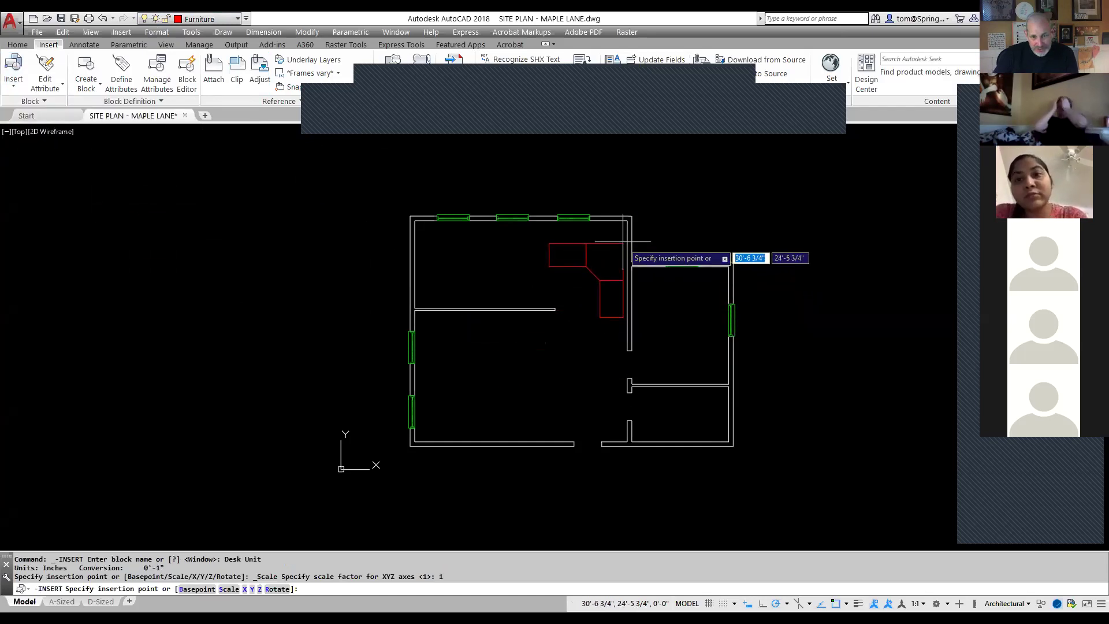
left_click(627, 220)
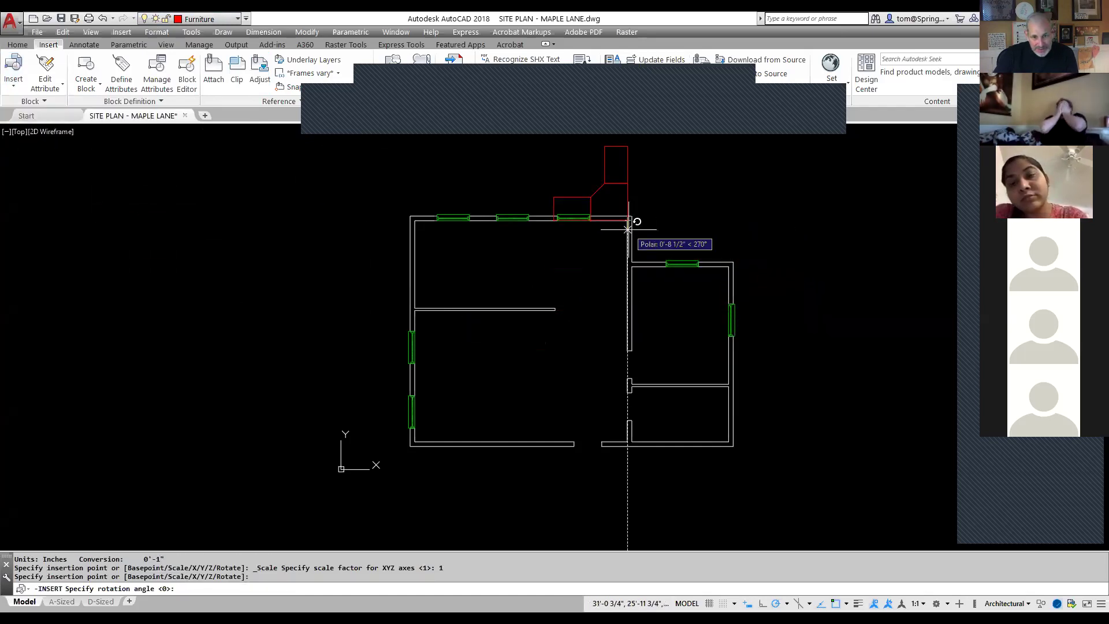
scroll(658, 231, "up", 4)
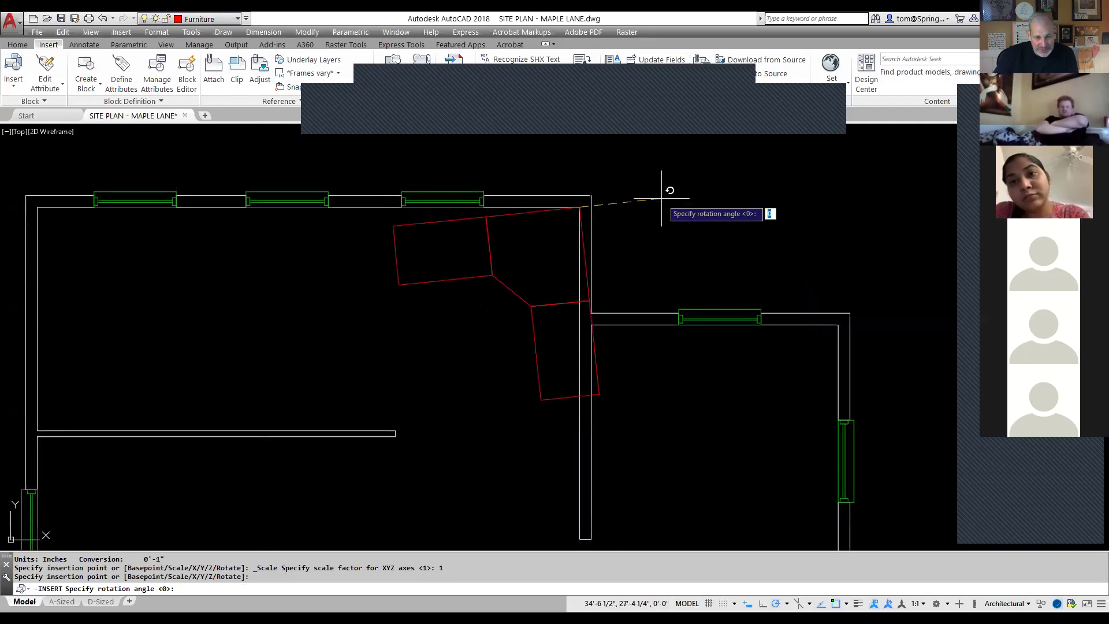
left_click(662, 204)
scroll(581, 209, "up", 6)
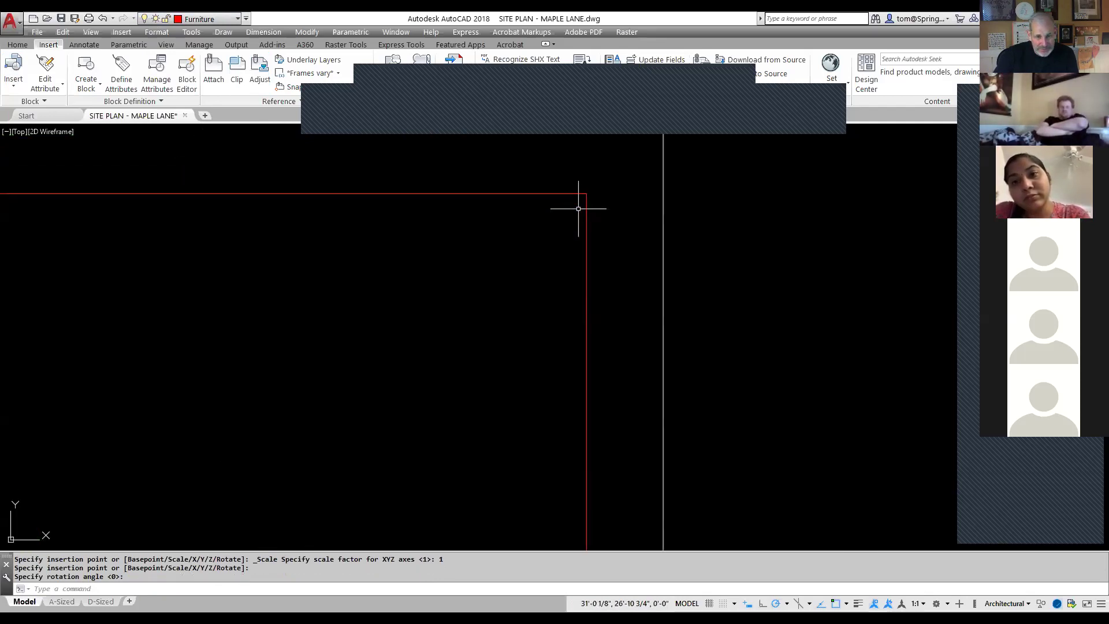
scroll(578, 209, "down", 8)
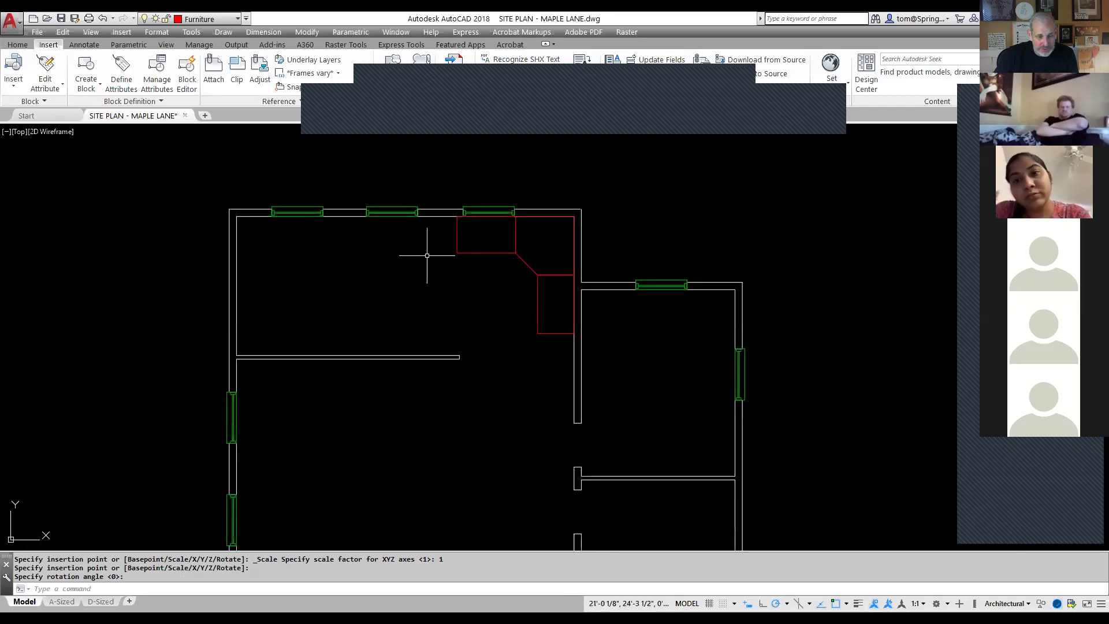
Step: Insert another Desk Unit block at scale 1 in the upper-left inner corner of the main building, rotated 90 degrees to fit the walls
middle_click_drag(429, 242, 616, 249)
scroll(495, 227, "up", 2)
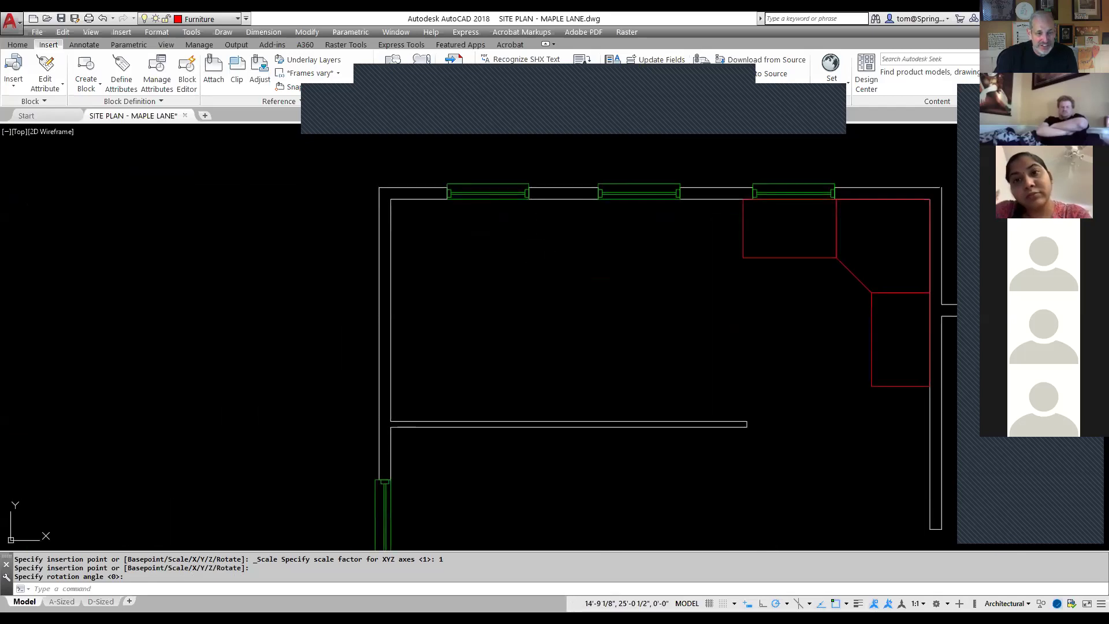
middle_click_drag(549, 242, 440, 251)
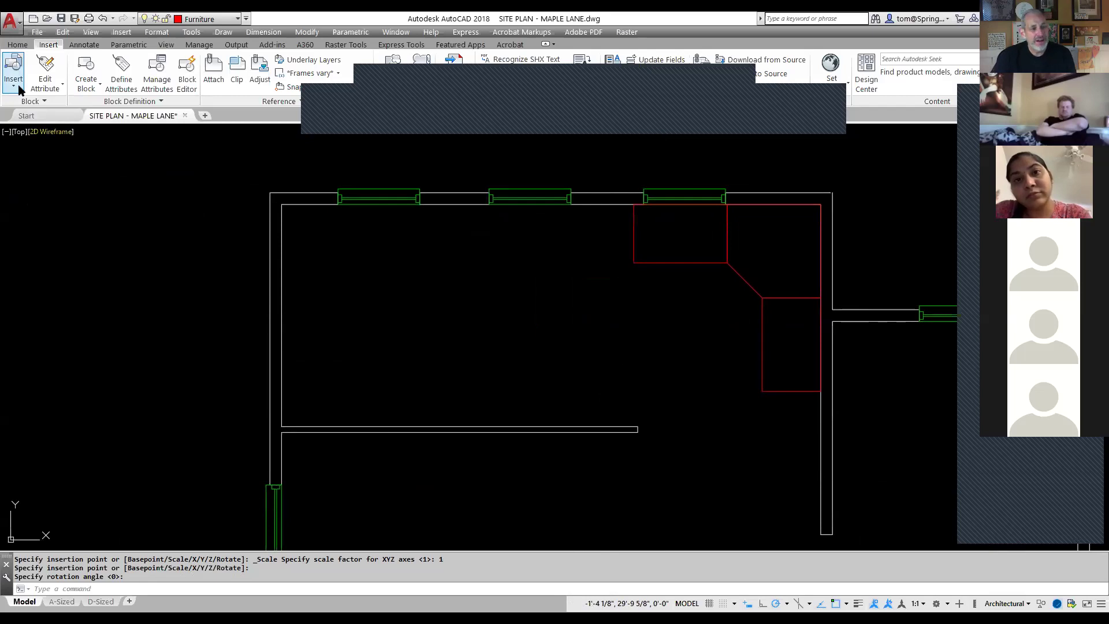
left_click(17, 44)
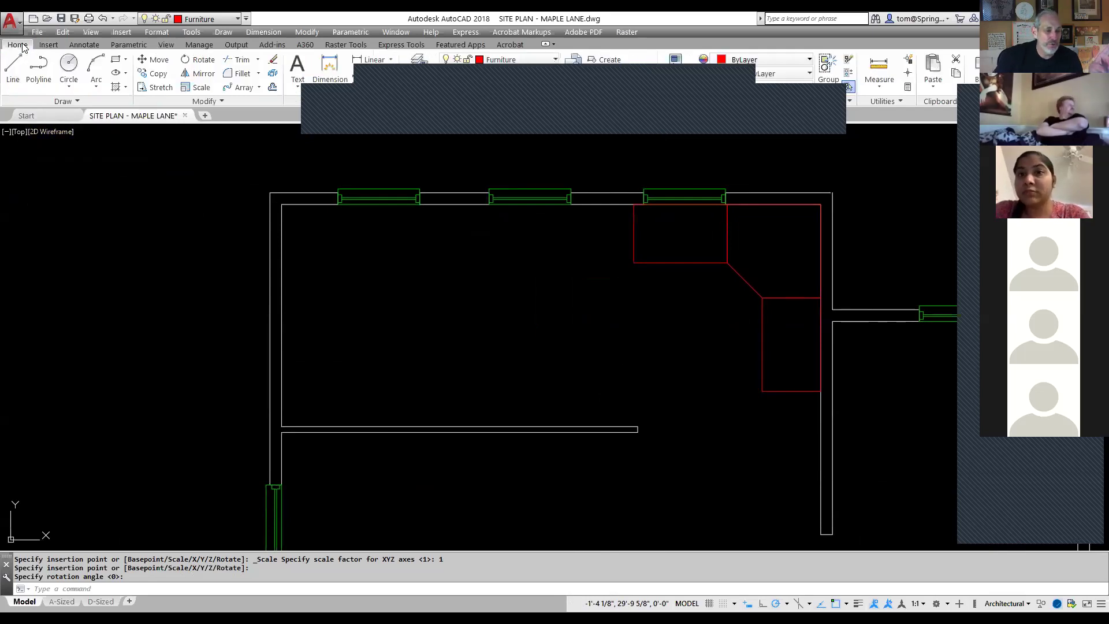
left_click(49, 44)
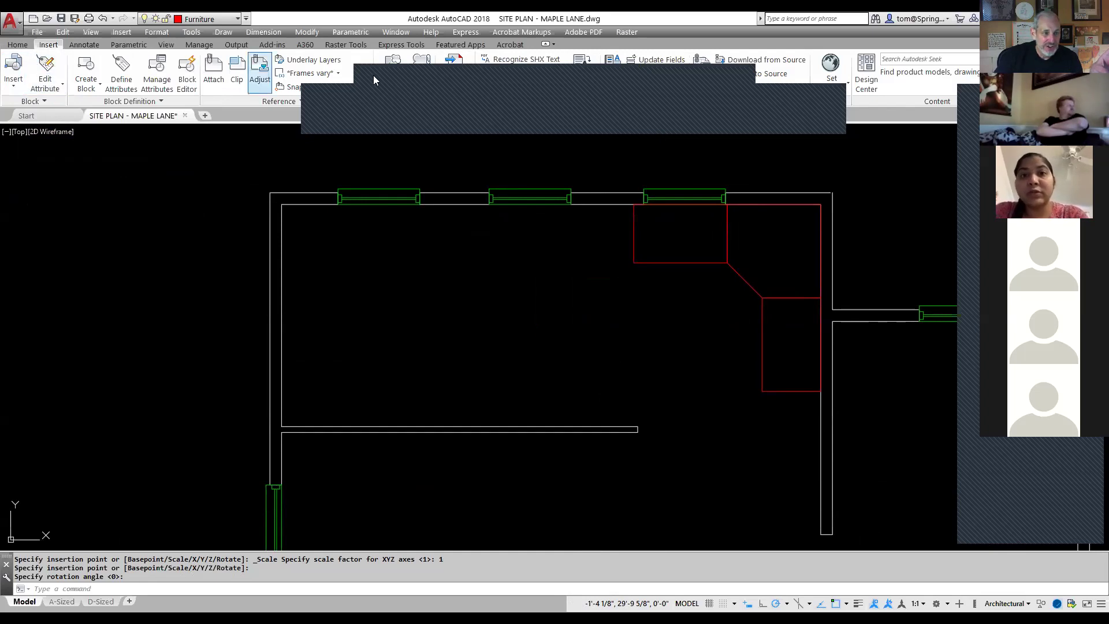
left_click(14, 74)
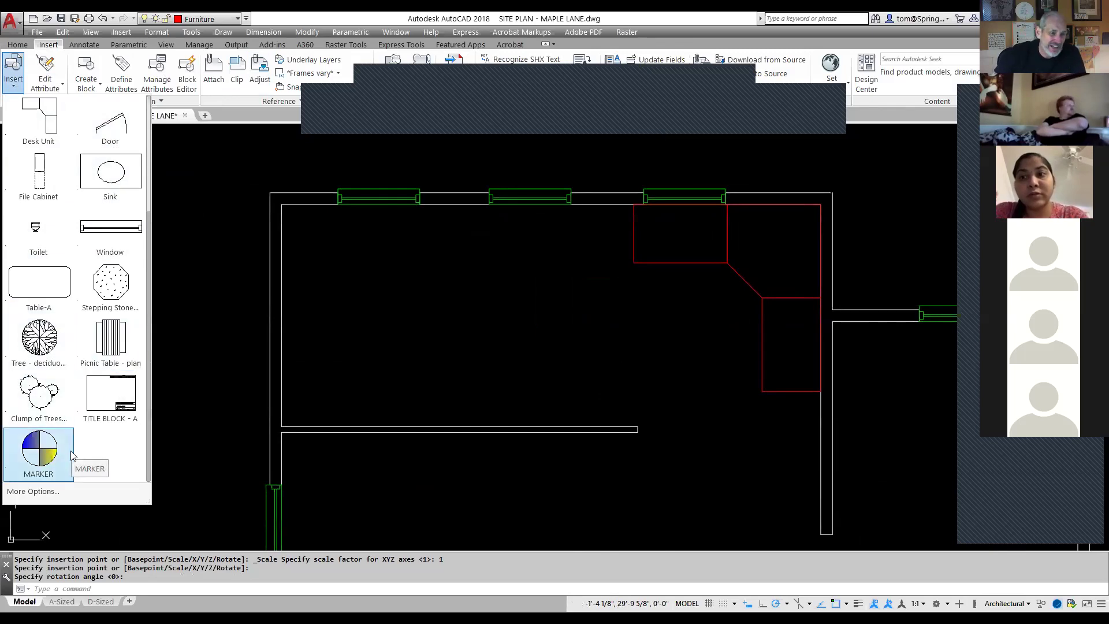
left_click(36, 124)
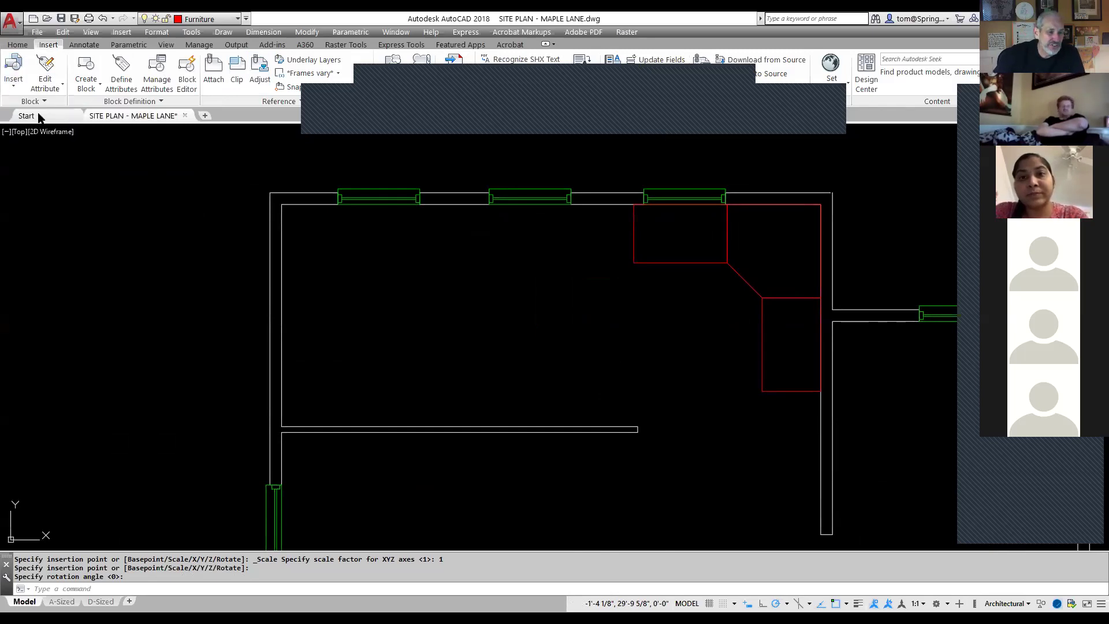
left_click(281, 205)
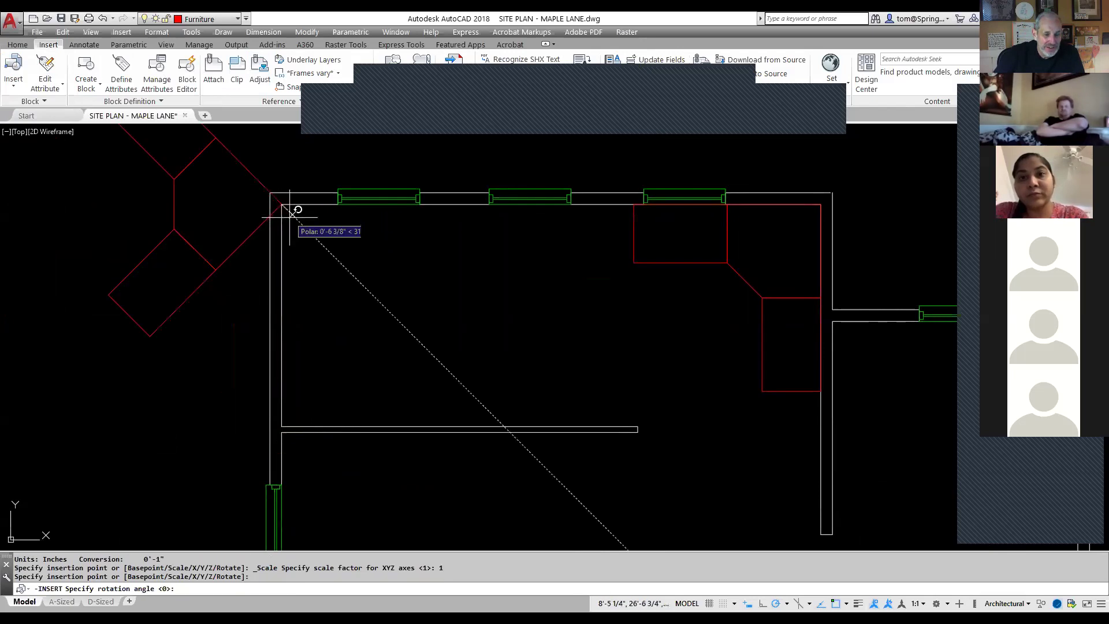
left_click(283, 170)
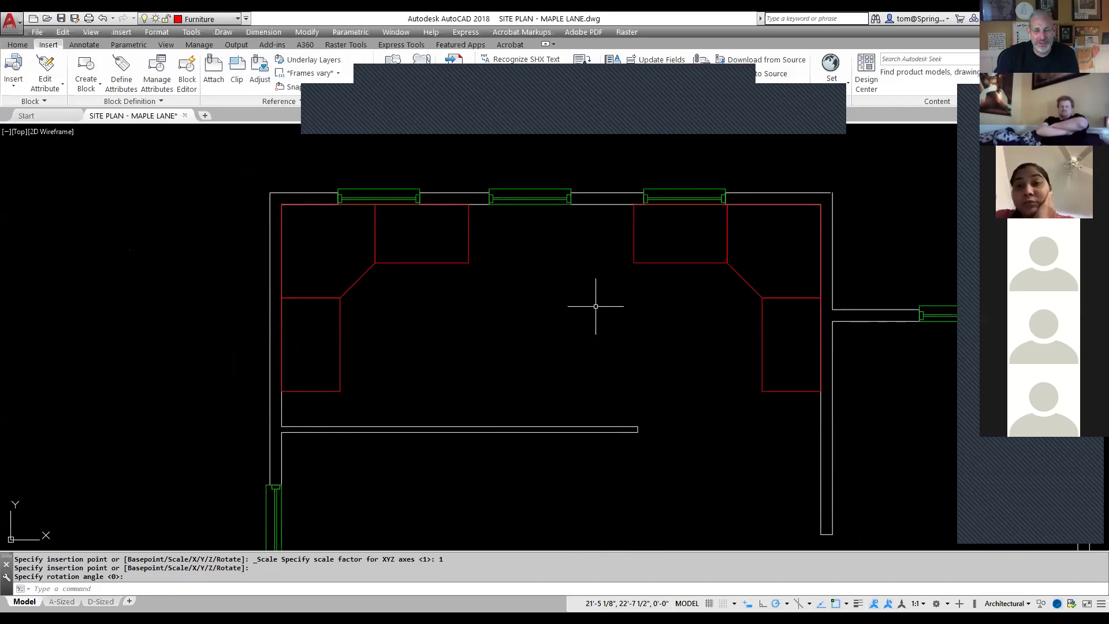
Step: Insert a Chair block at scale 1 in front of the upper-right desk unit, rotated diagonally to face the desk's angled corner
left_click(12, 87)
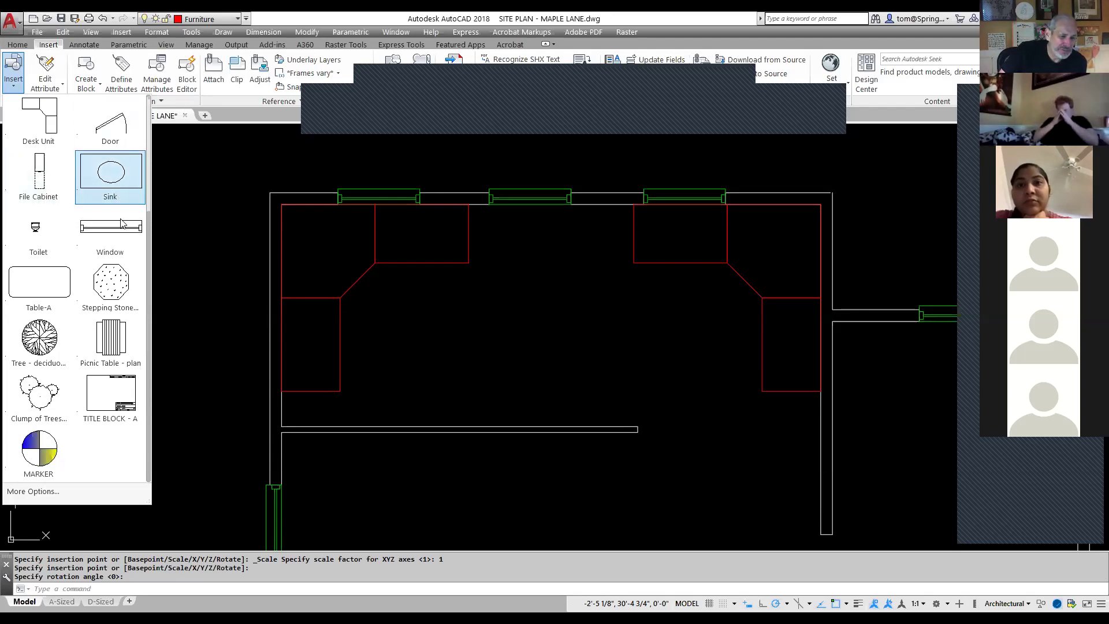
left_click_drag(149, 223, 149, 104)
left_click(106, 169)
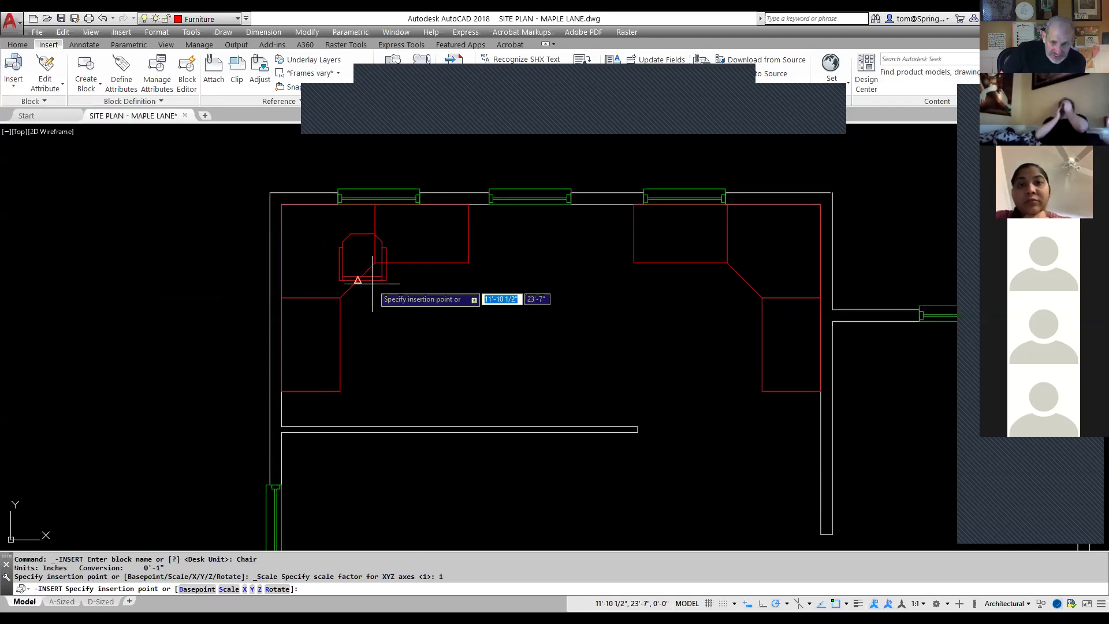
left_click(701, 340)
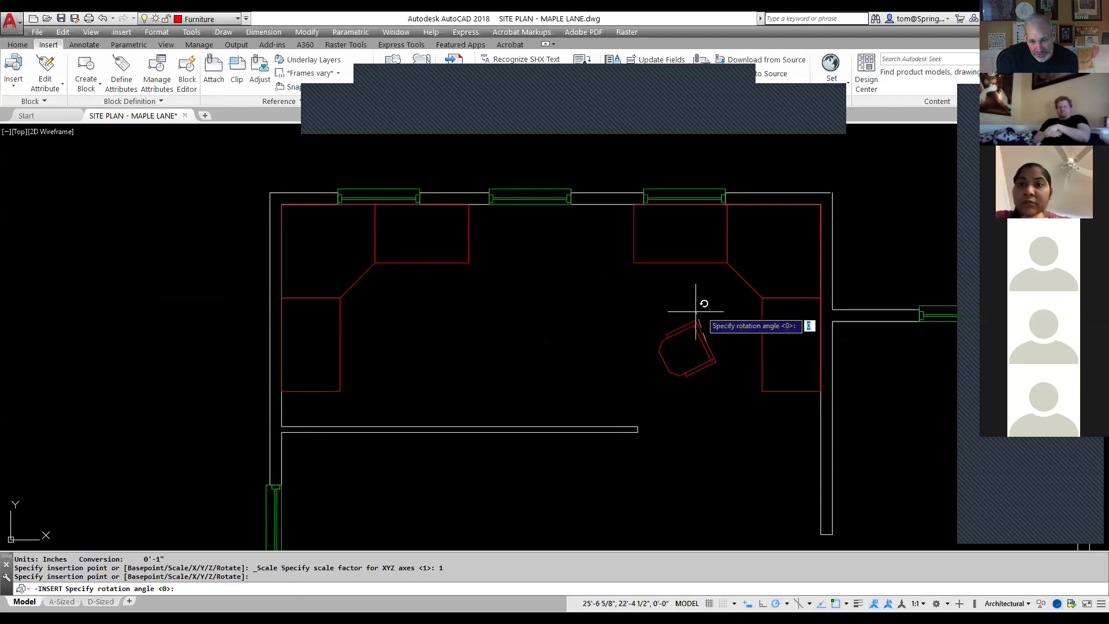
left_click(743, 375)
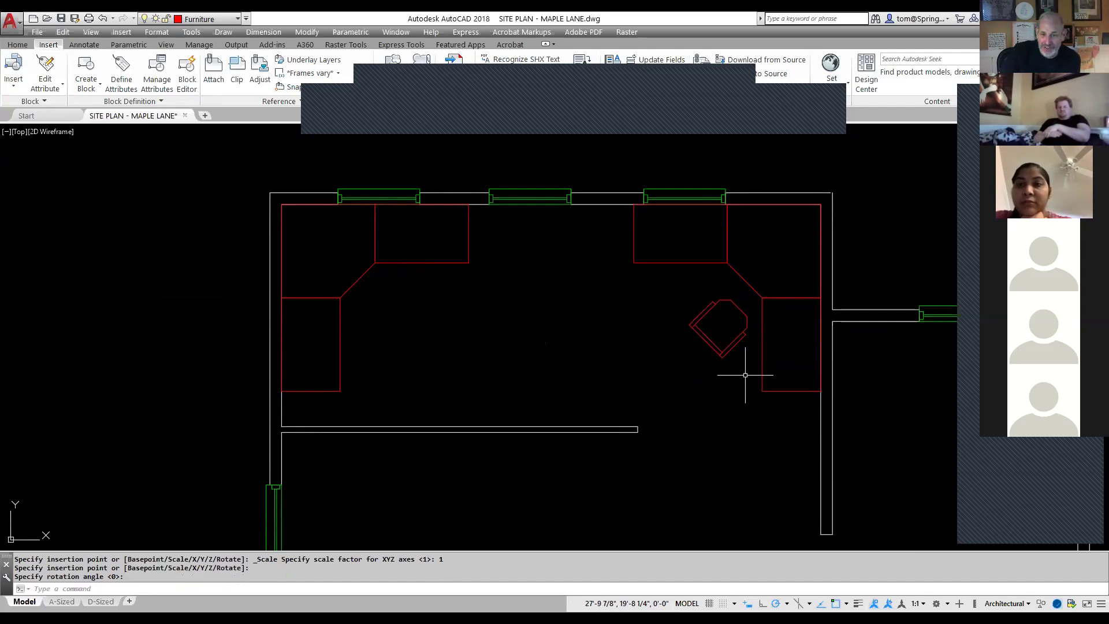
scroll(745, 375, "up", 2)
scroll(745, 375, "down", 2)
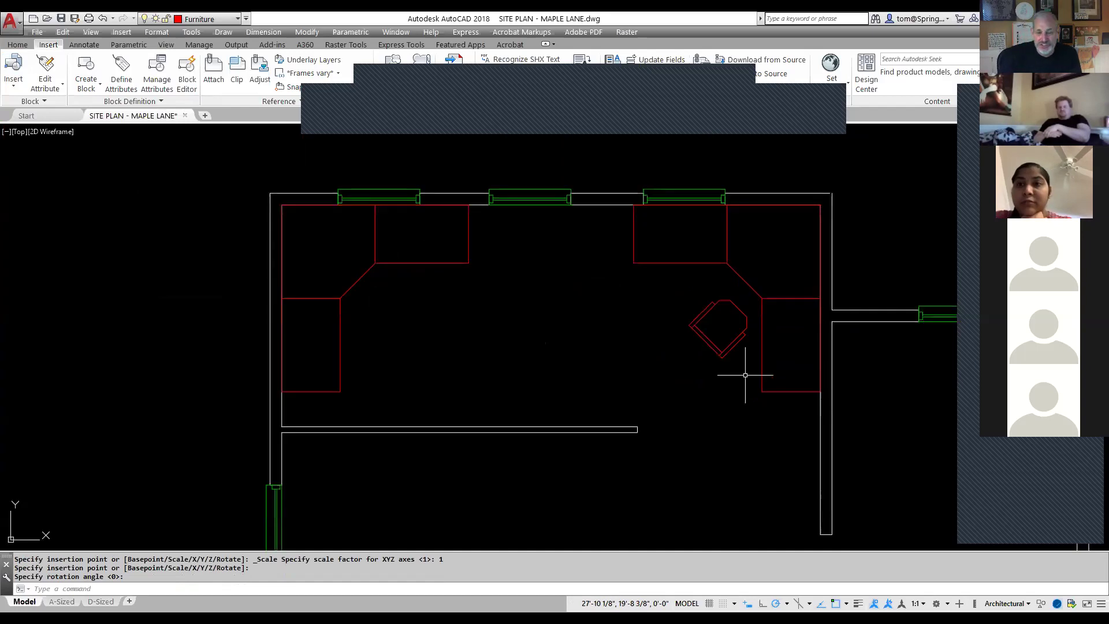
Step: Nudge the chair upward in small increments so it sits closer to the upper-right desk unit, and deselect it
left_click(729, 351)
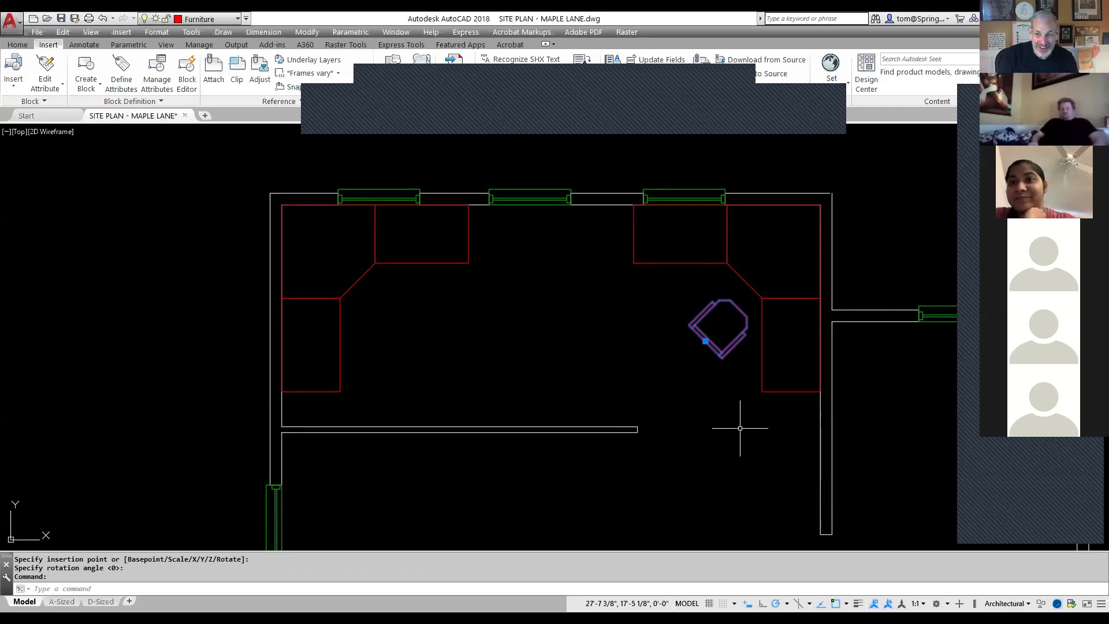
key("ctrl+Up")
key("ctrl+Up")
key("ctrl+Up")
key("ctrl+Up")
key("ctrl+Up")
key("ctrl+Up")
key("ctrl+Up")
key("ctrl+Up")
key("ctrl+Up")
key("ctrl+Up")
key("ctrl+Up")
key("ctrl+Up")
key("ctrl+Up")
key("ctrl+Up")
key("ctrl+Up")
key("ctrl+Up")
key("ctrl+Up")
key("ctrl+Up")
key("ctrl+Up")
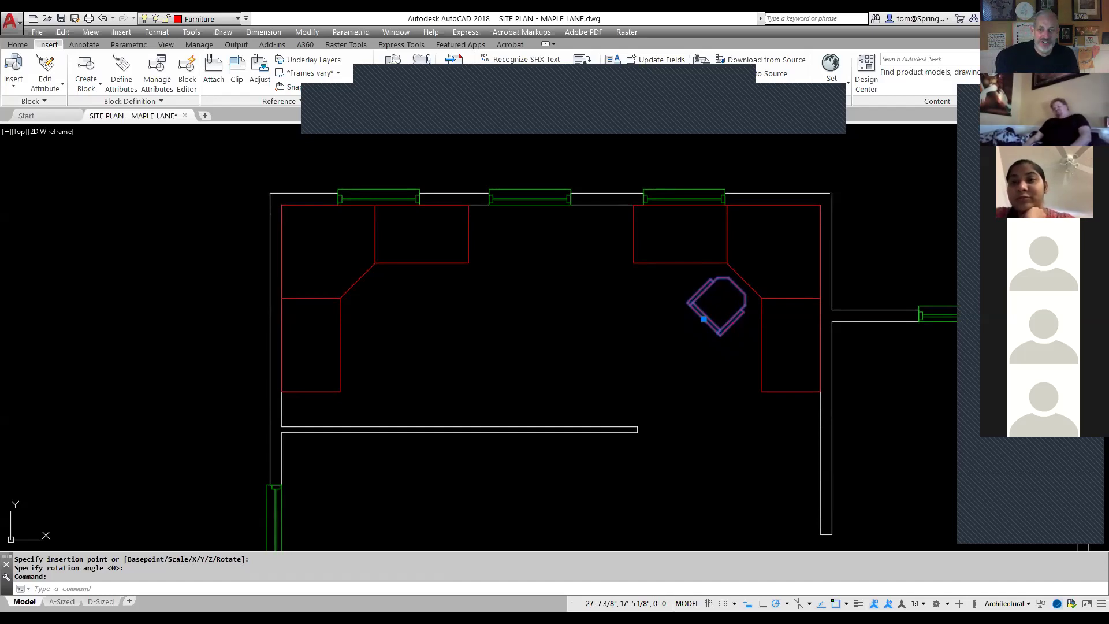
key("Escape")
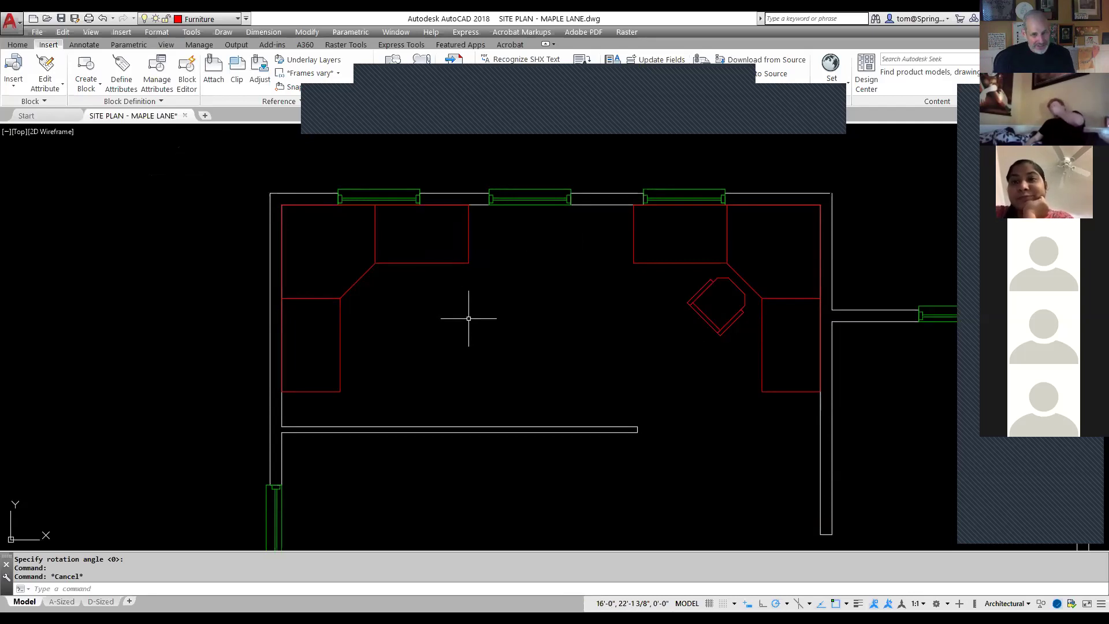
Step: Mirror the chair across a vertical line starting midway between the two desk units' facing lower corners, keeping the source chair
left_click(24, 46)
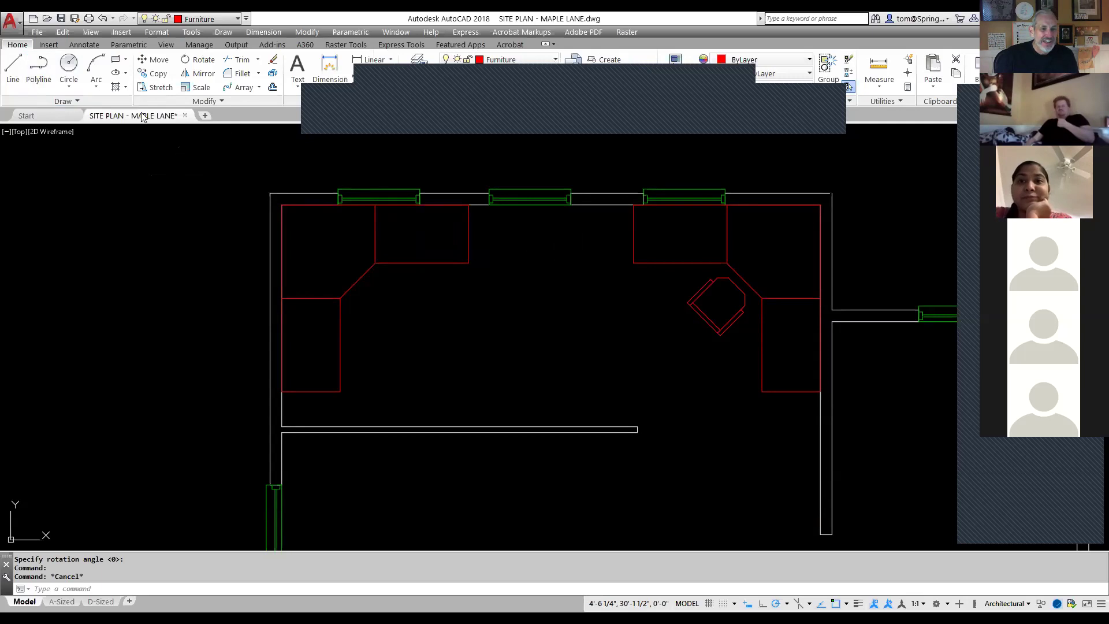
left_click(203, 75)
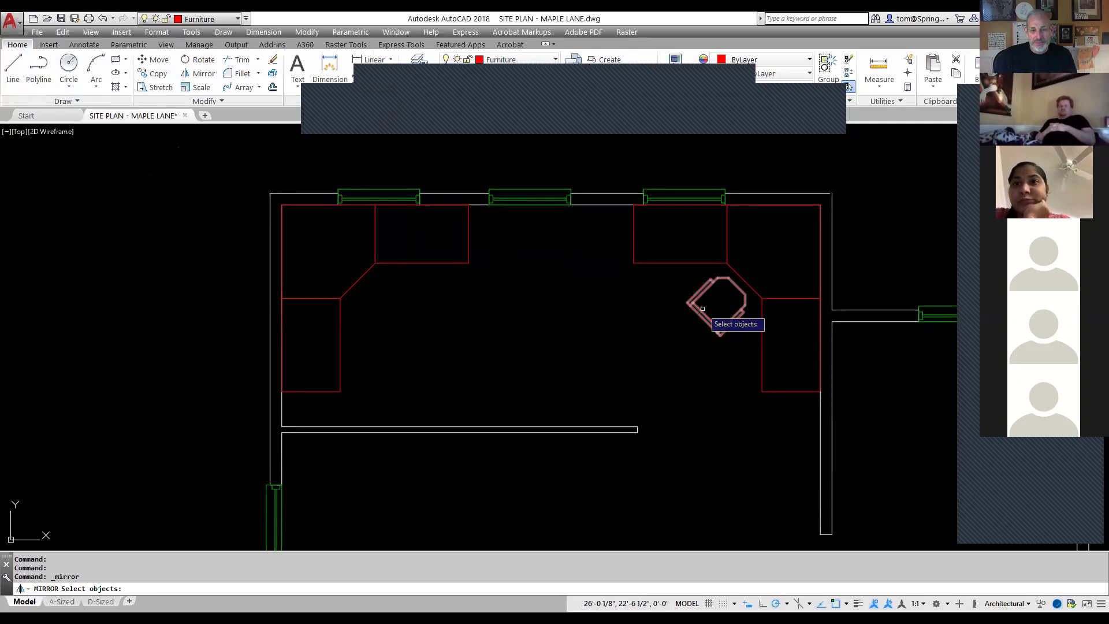
left_click(718, 324)
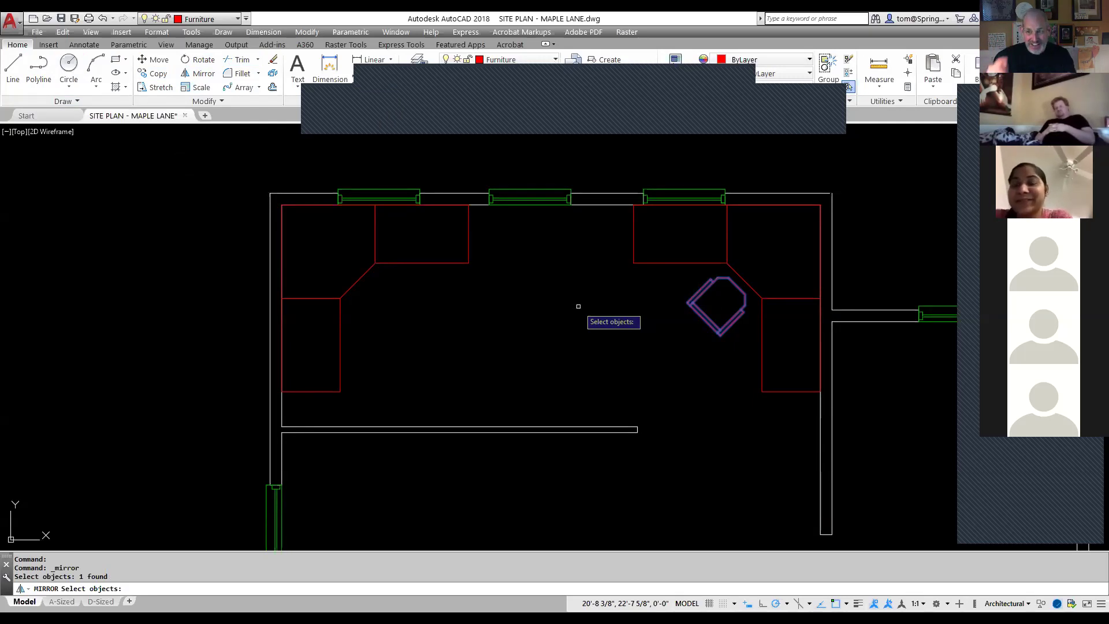
key("Return")
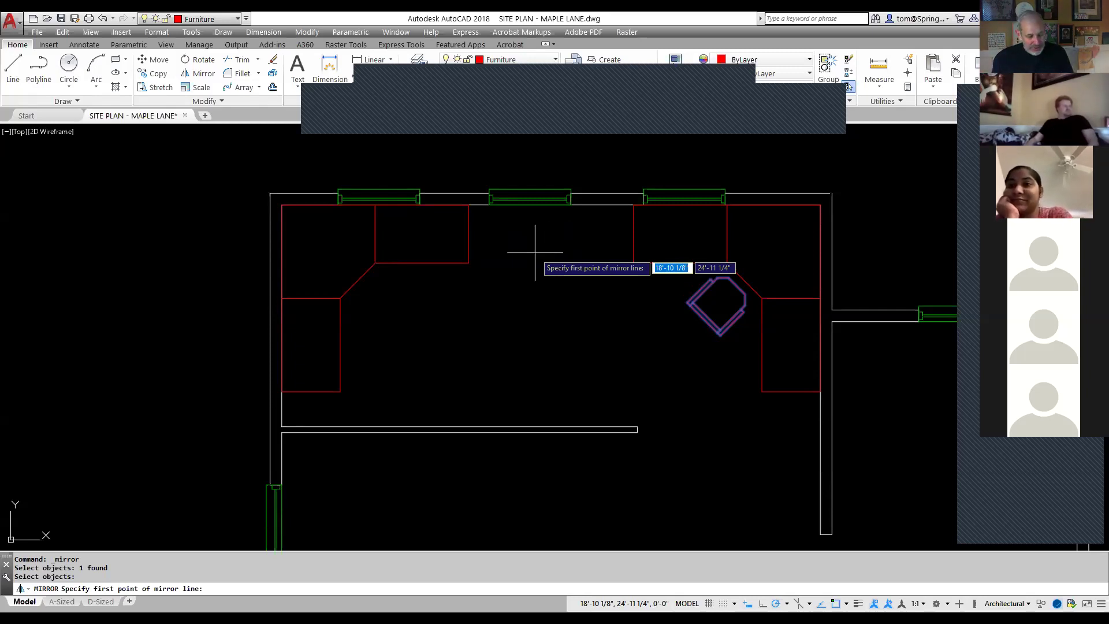
key("F8")
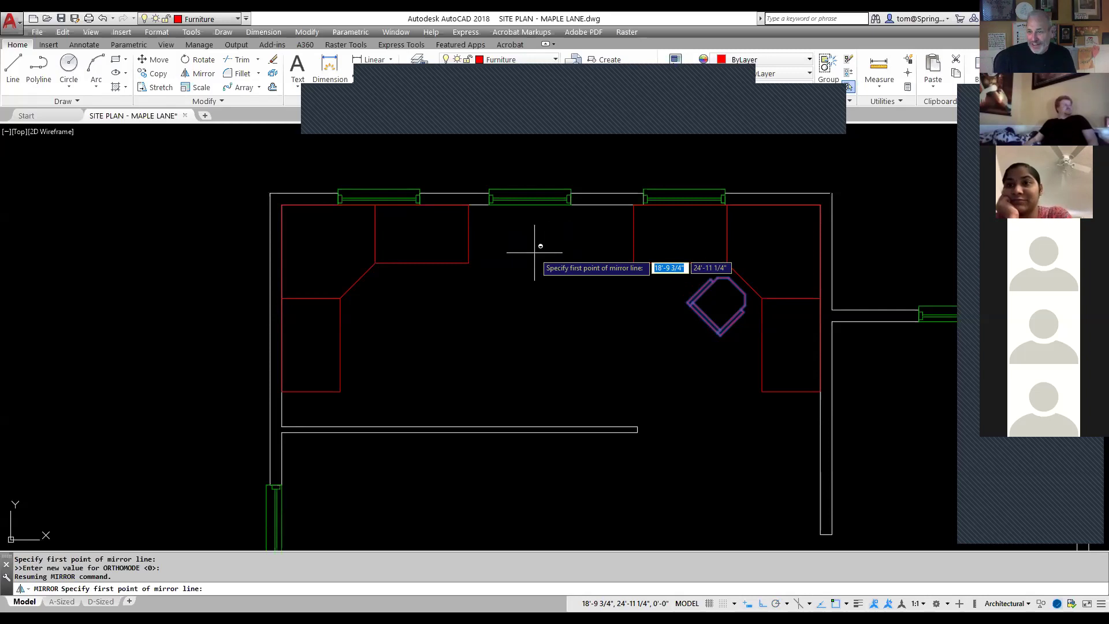
right_click(534, 252, "shift")
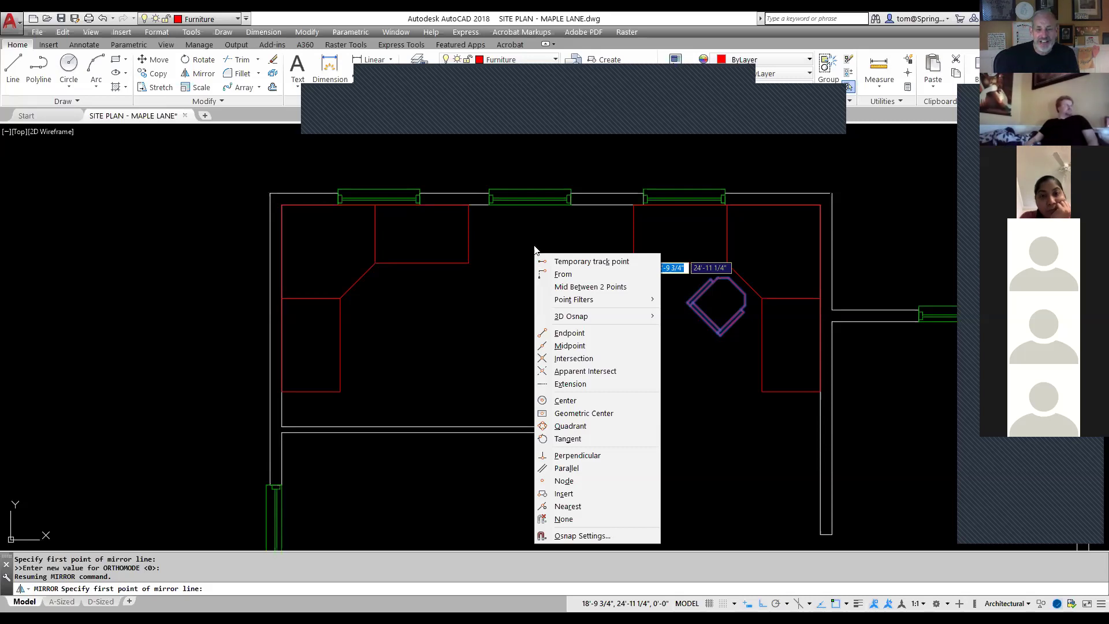
left_click(587, 288)
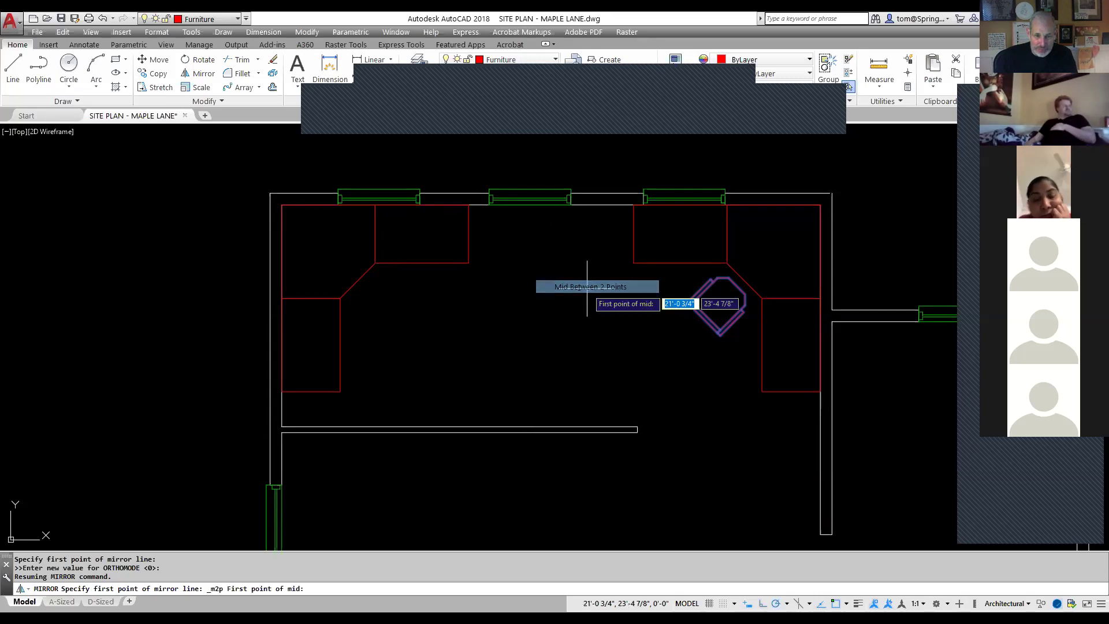
left_click(469, 262)
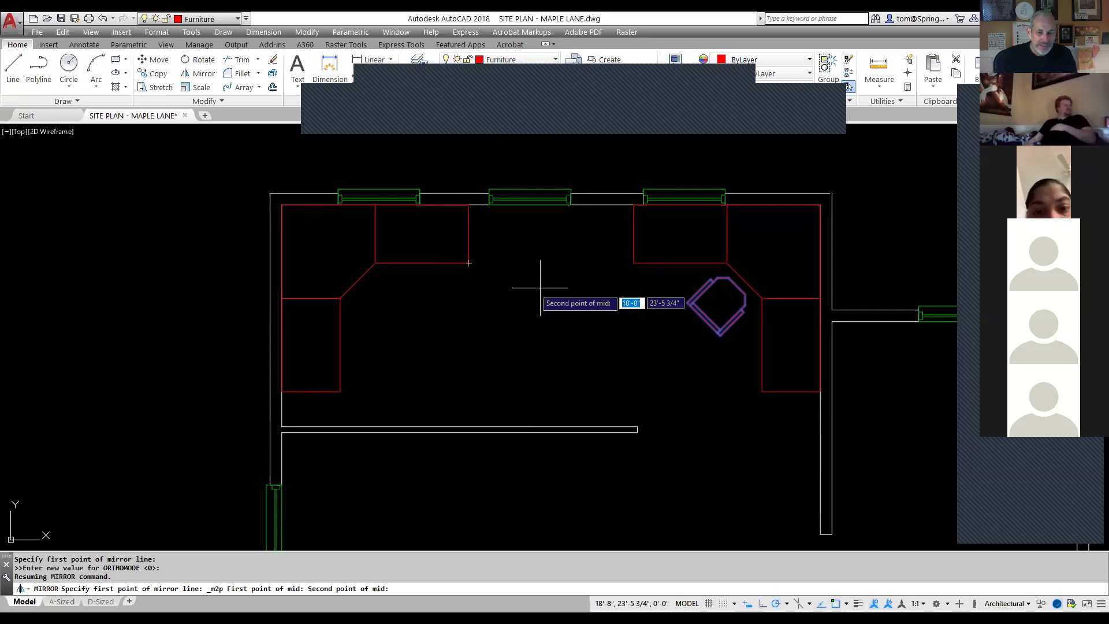
left_click(634, 263)
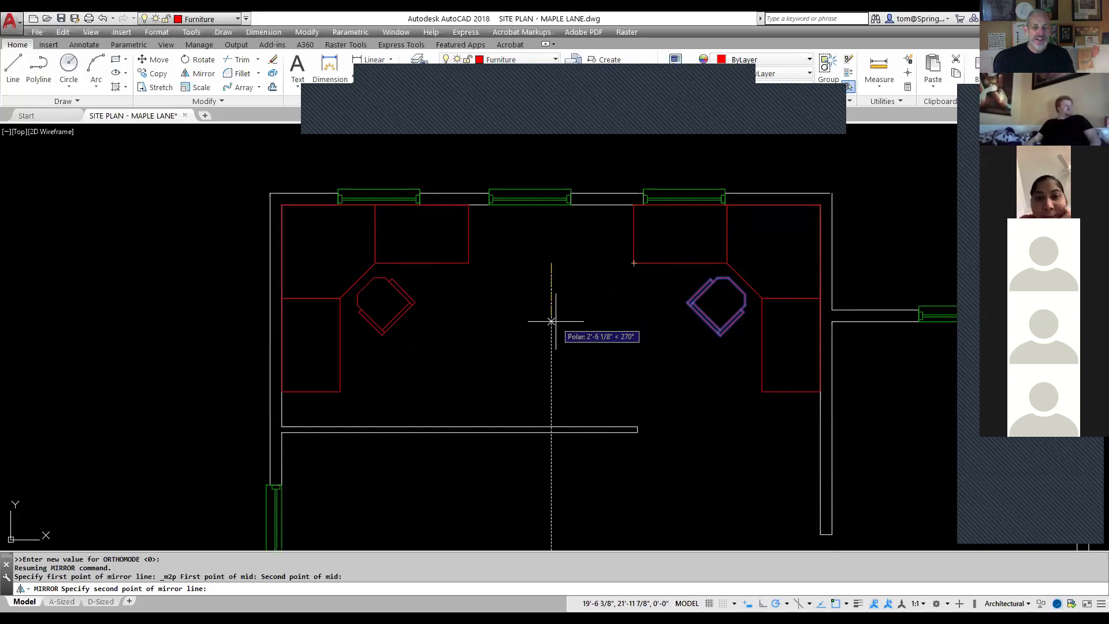
left_click(555, 321)
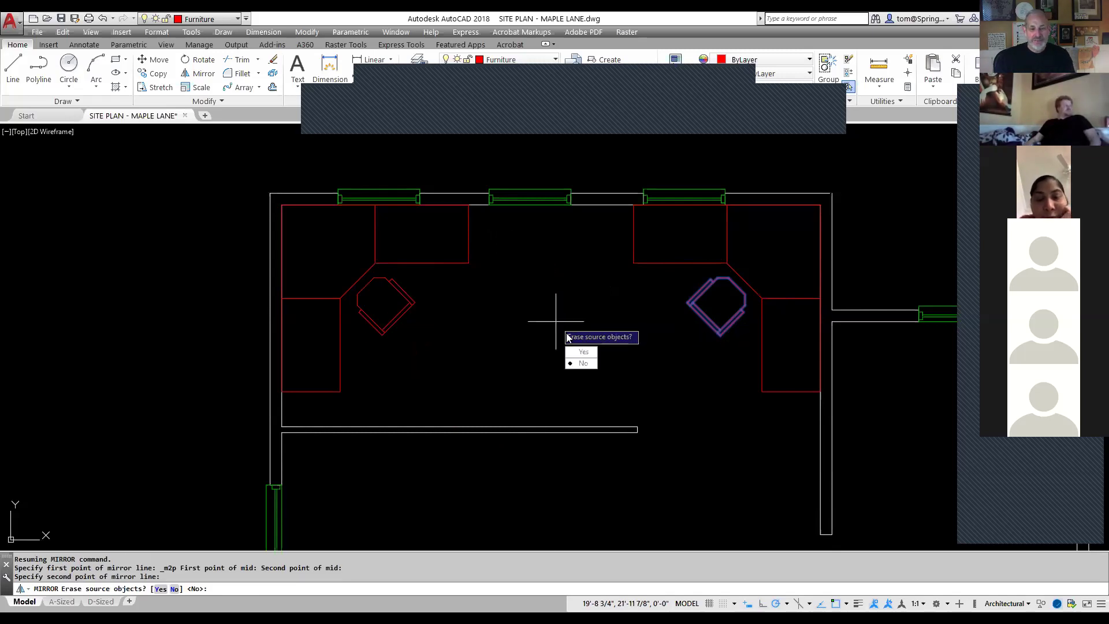
left_click(582, 364)
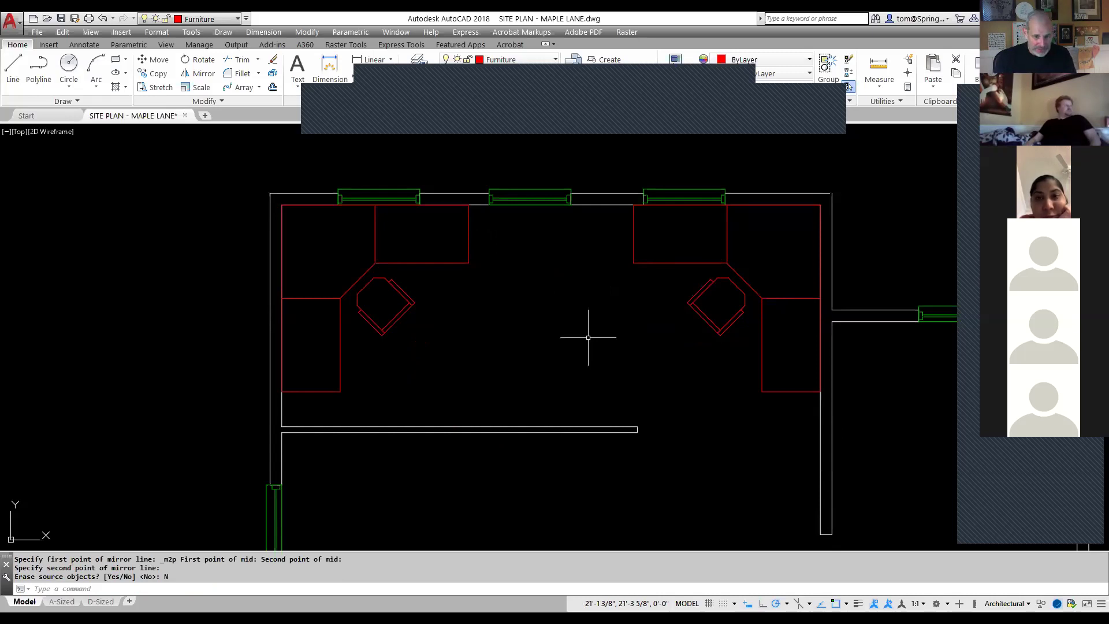
Step: Make HVAC the current layer and insert the Table-A block at scale 1, unrotated, in the room below the interior partition
scroll(581, 398, "down", 2)
middle_click_drag(587, 453, 542, 353)
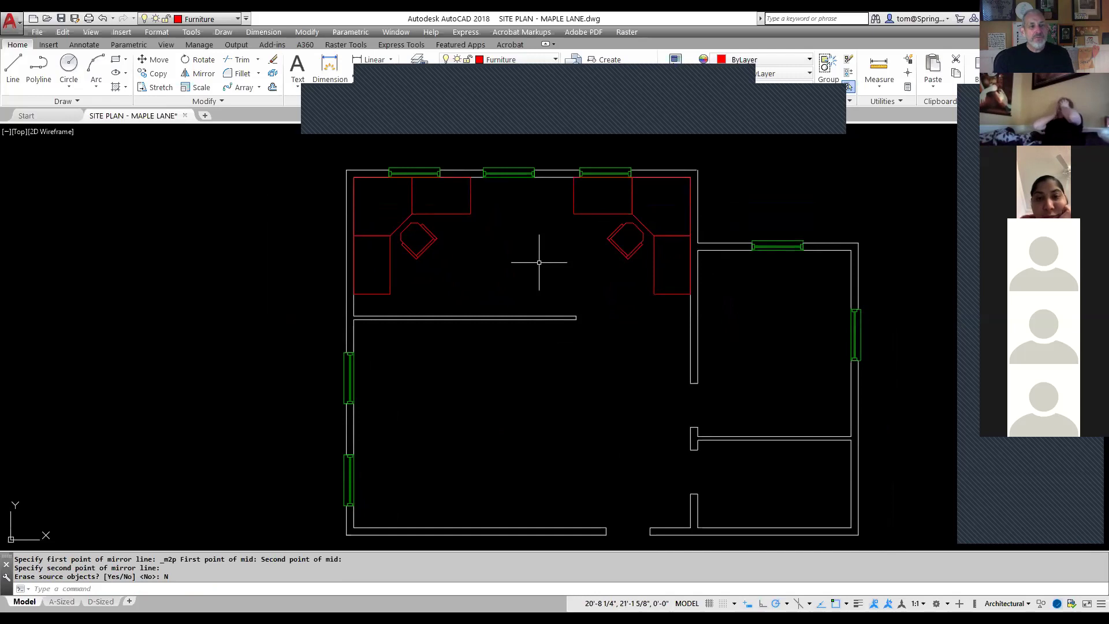
left_click(237, 19)
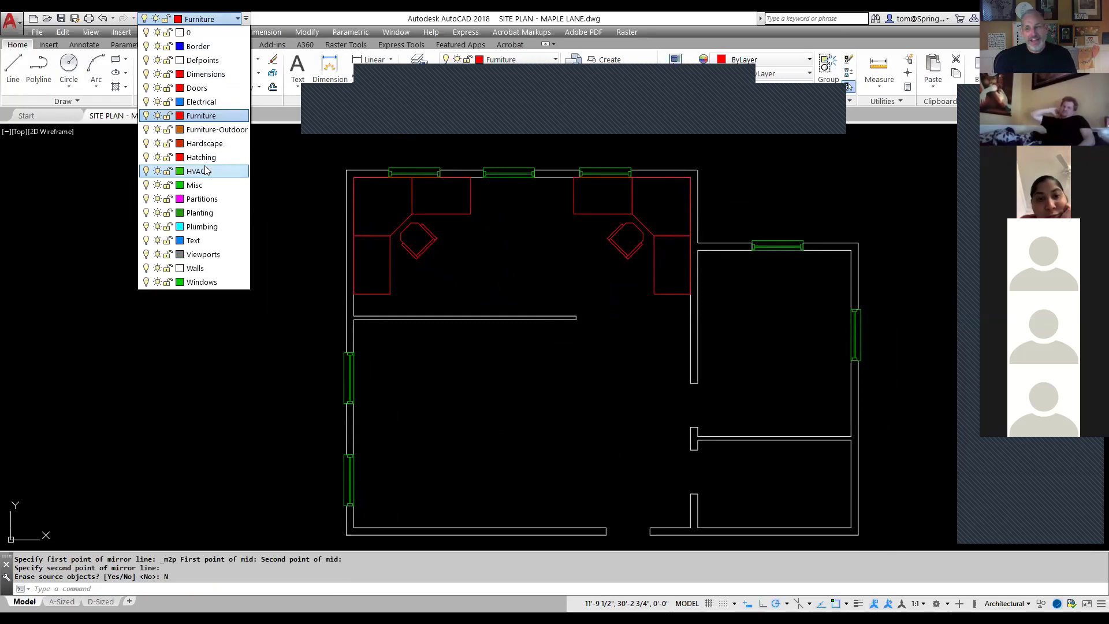
left_click(196, 171)
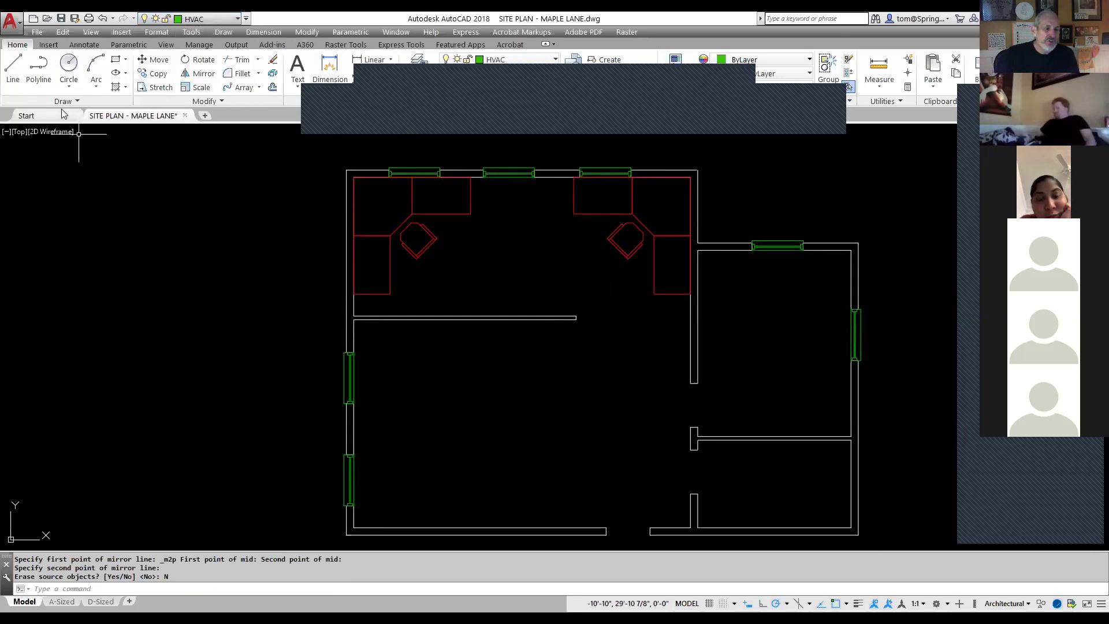
left_click(47, 45)
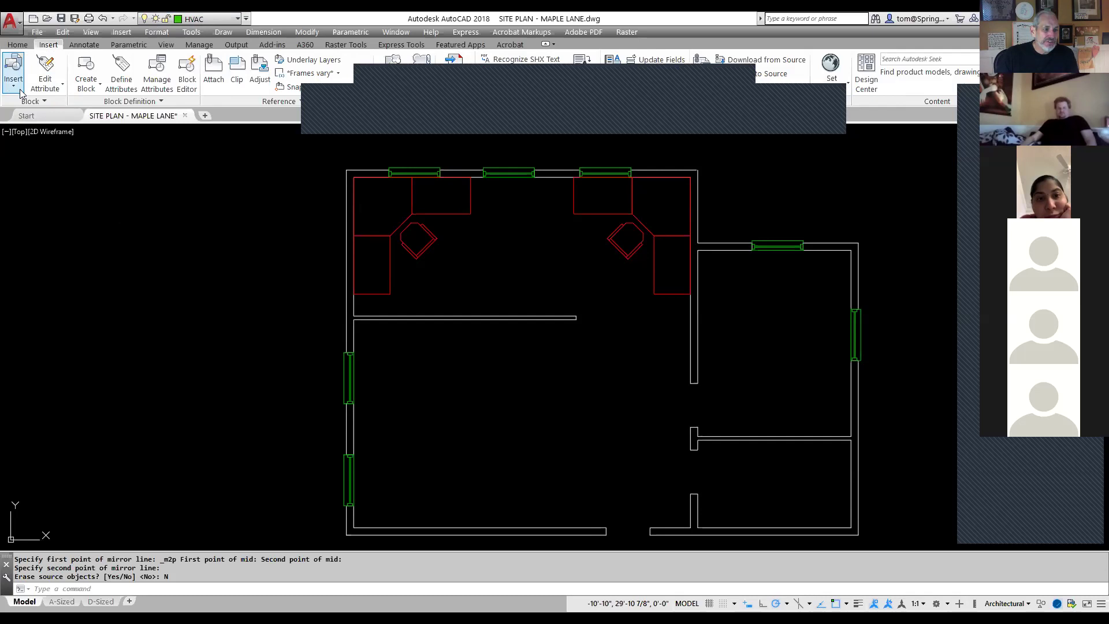
left_click(14, 72)
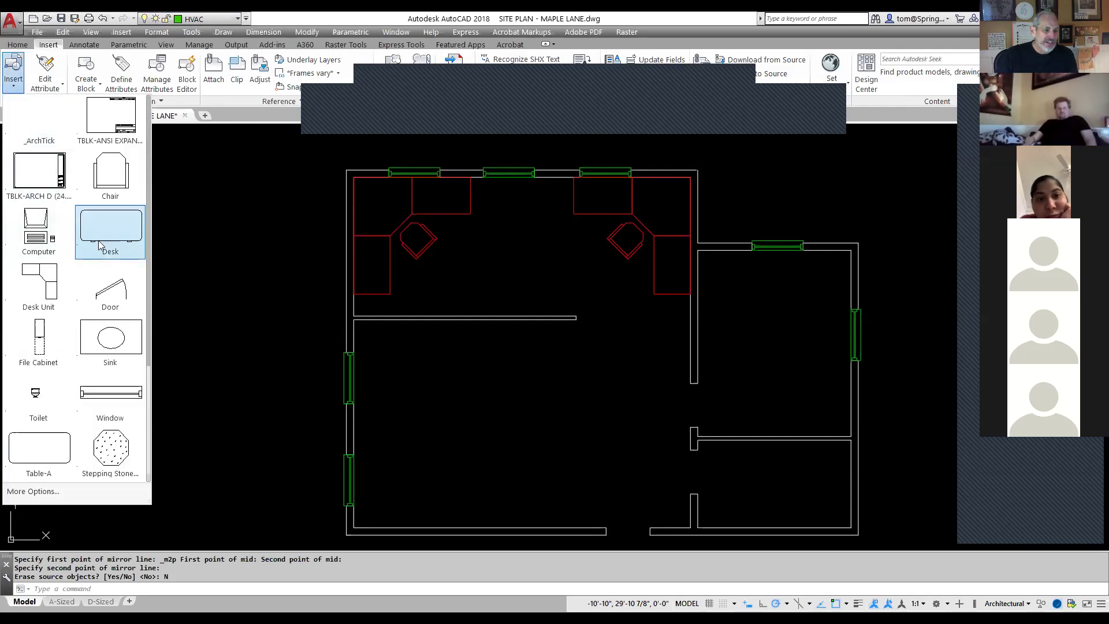
left_click(56, 448)
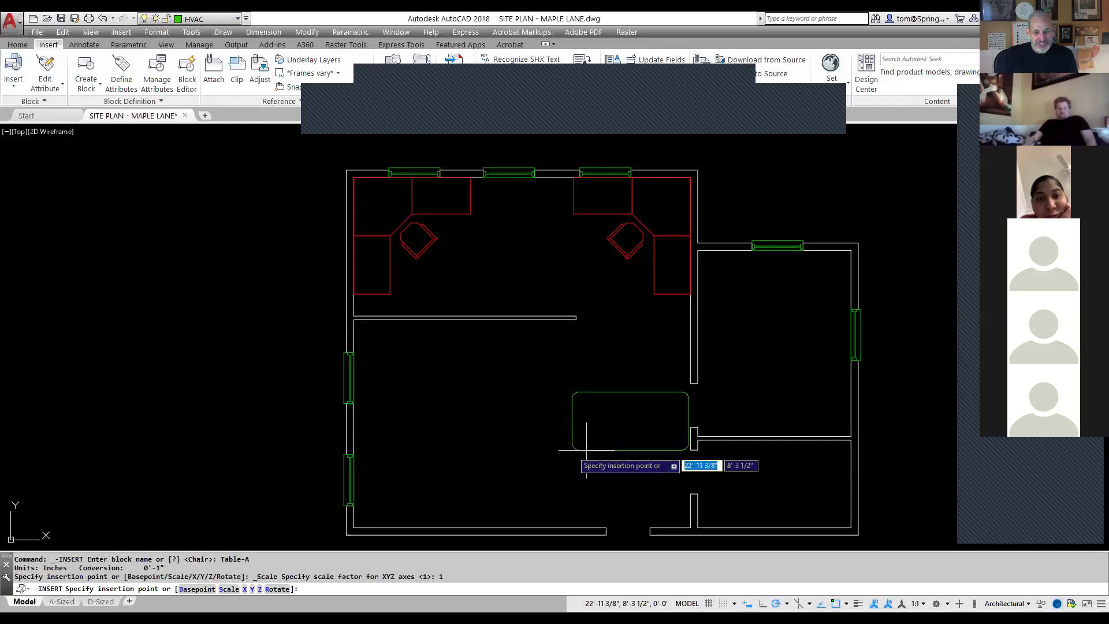
left_click(436, 450)
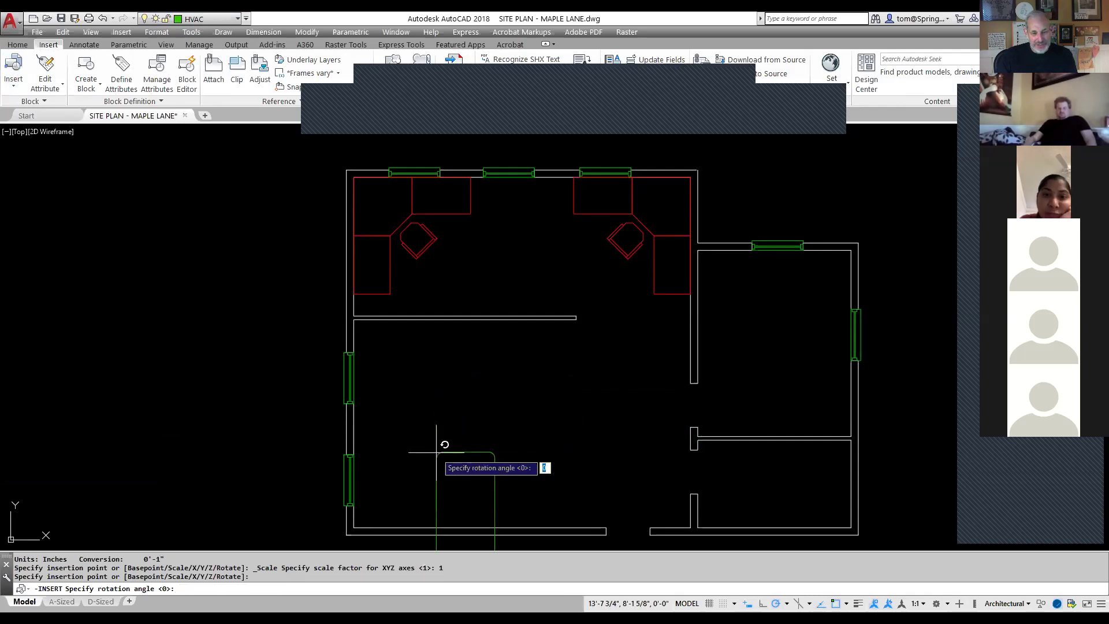
left_click(583, 452)
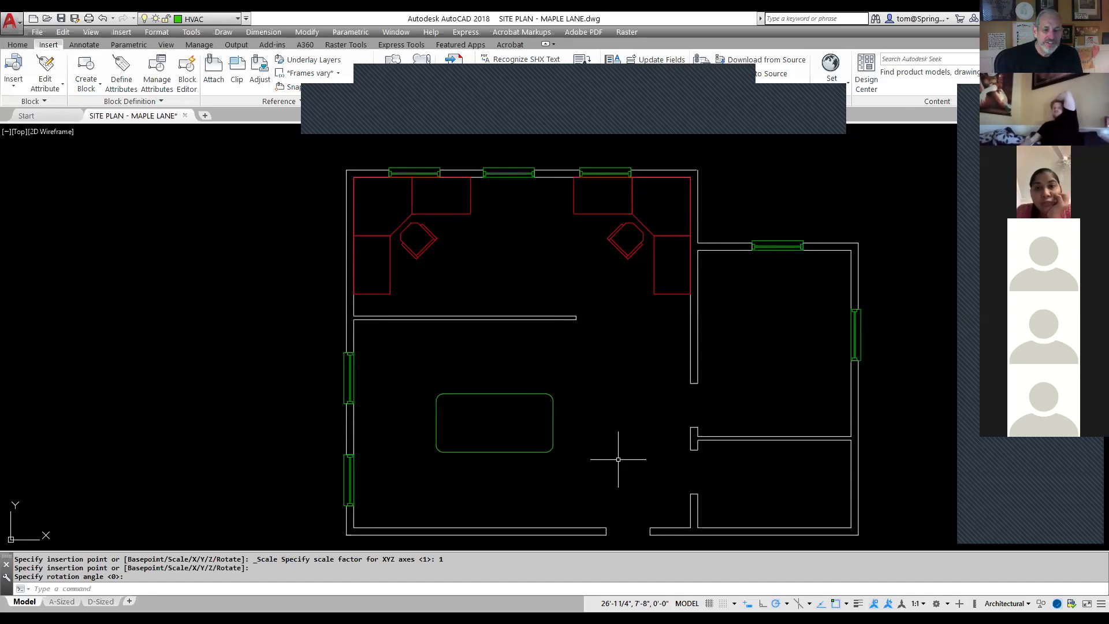
Step: Move the table block from its current layer to the Furniture layer and deselect it
key("Return")
left_click(554, 429)
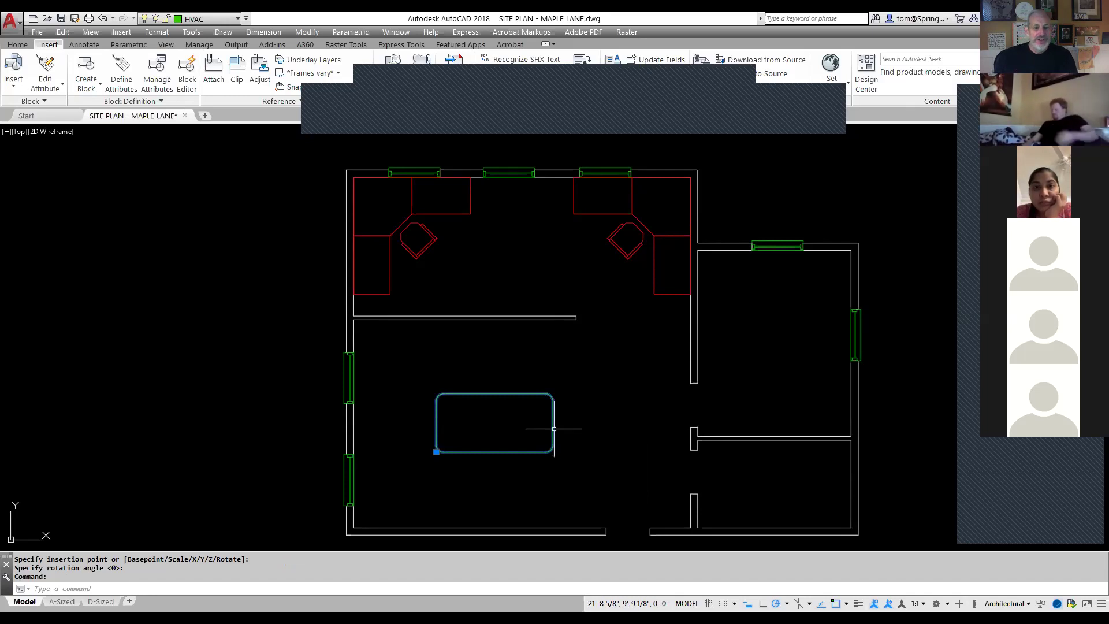
left_click(235, 20)
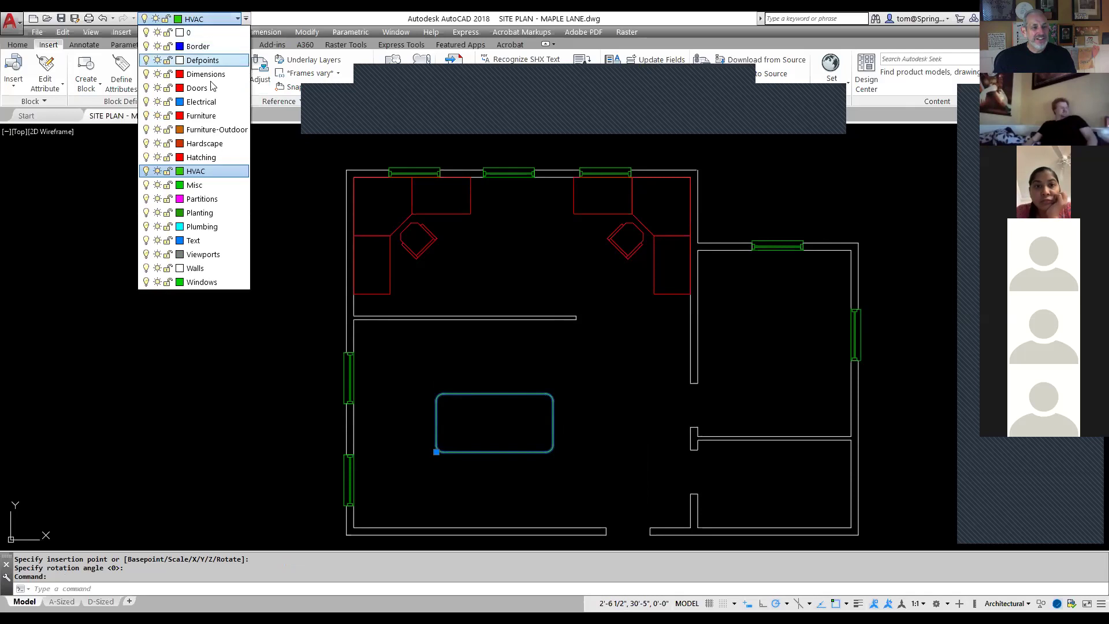
left_click(209, 117)
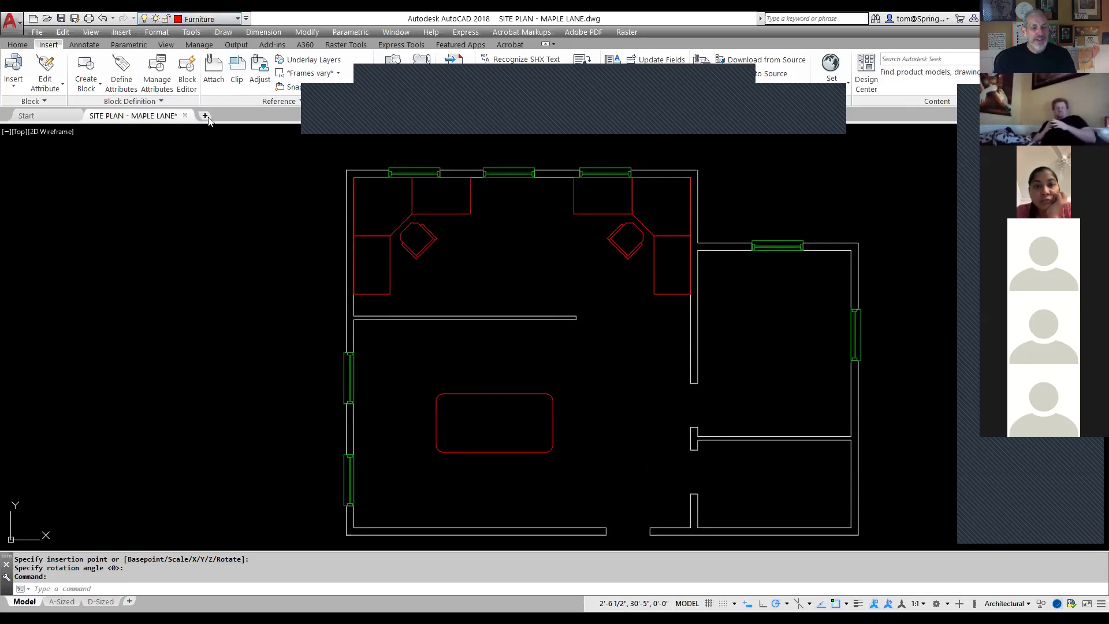
key("Escape")
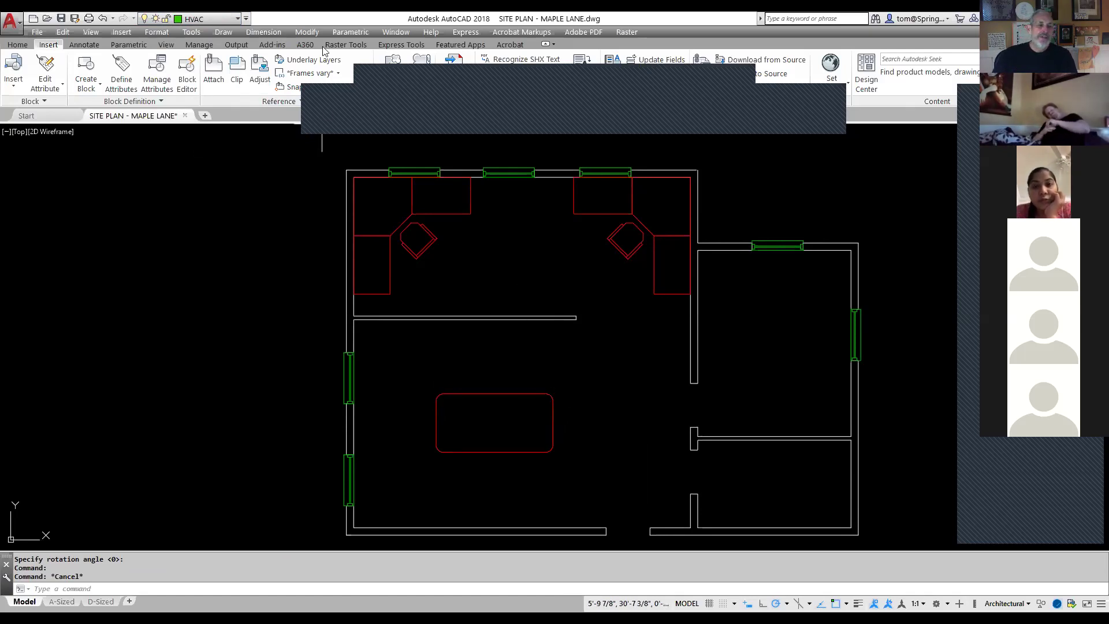
Step: Make Furniture the current layer and insert a Chair block at scale 1, unrotated, below the left half of the table
left_click(237, 19)
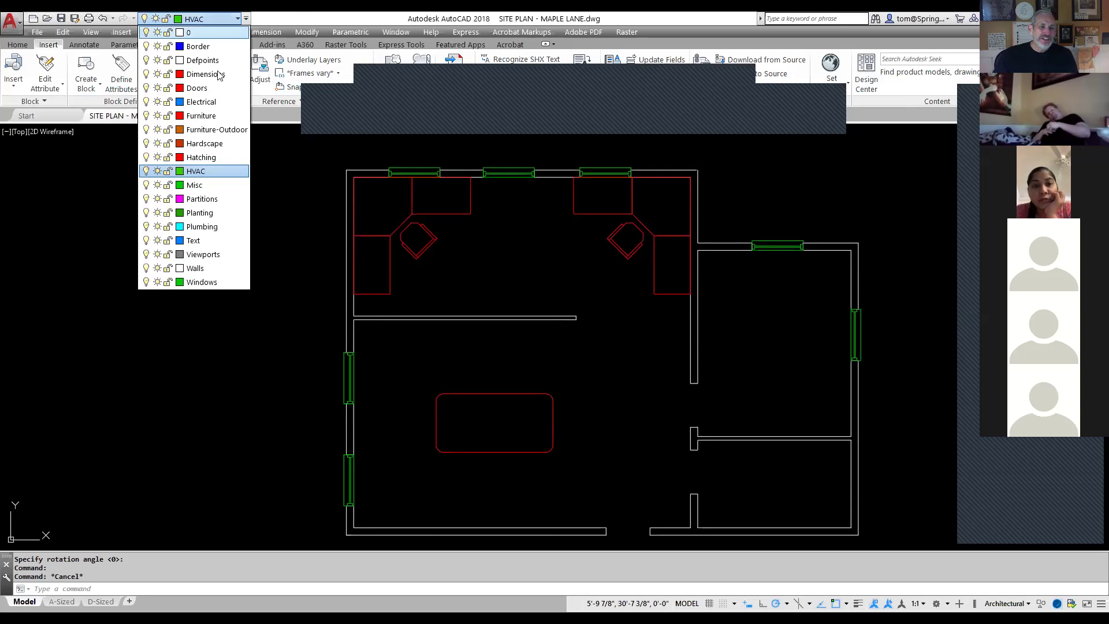
left_click(220, 116)
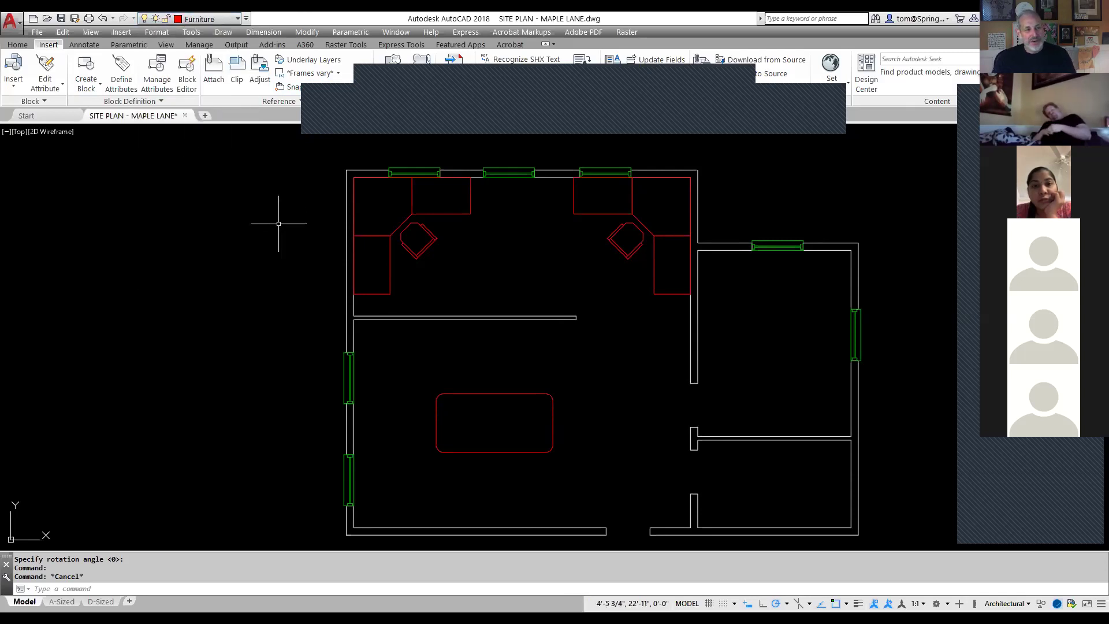
left_click(15, 84)
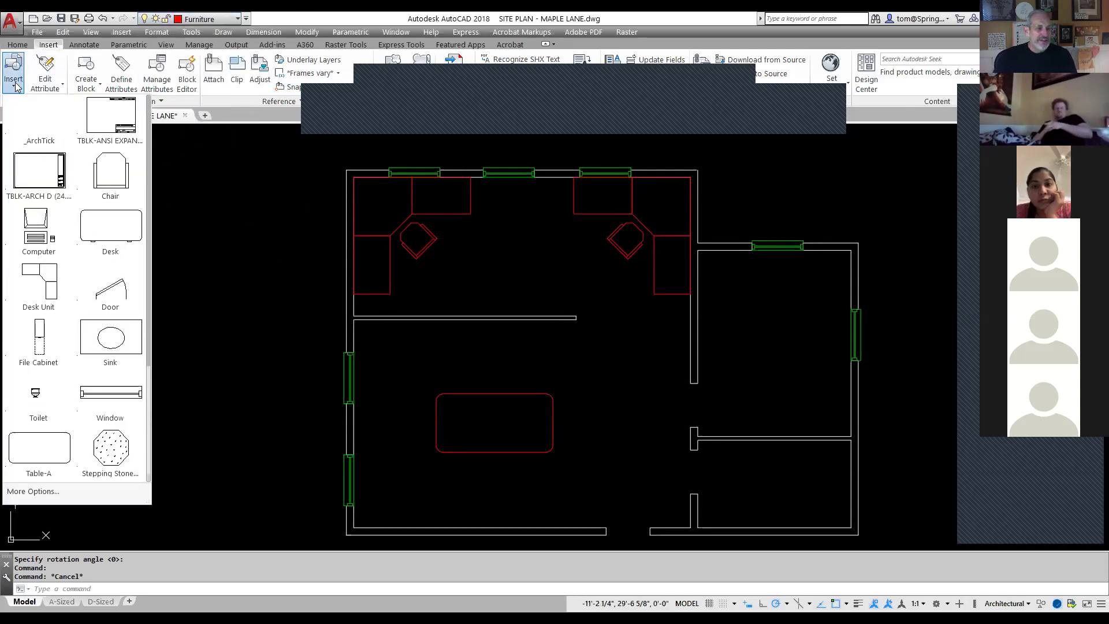
left_click(110, 172)
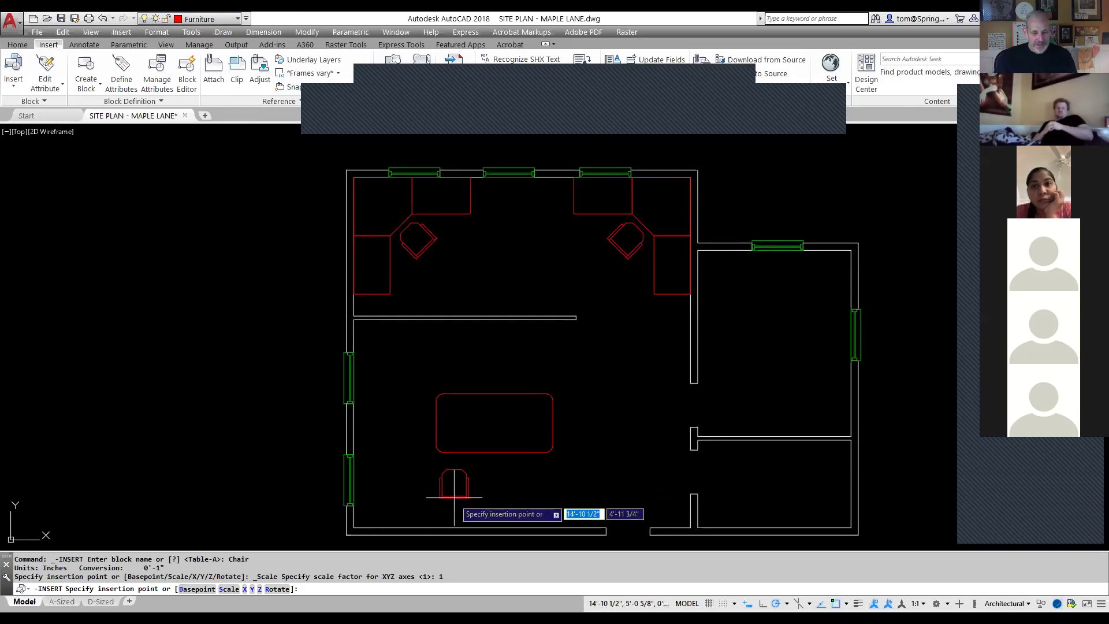
scroll(488, 496, "up", 2)
left_click(477, 486)
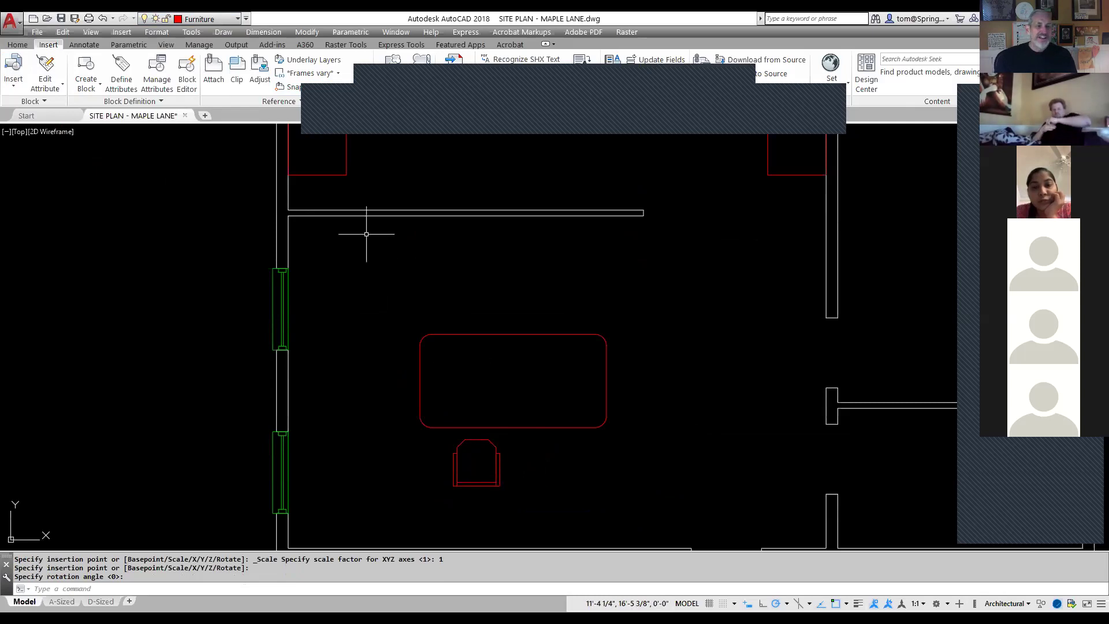
Step: Mirror the chair across the table's horizontal centreline, starting from the midpoint of its left edge, keeping the source chair
left_click(27, 45)
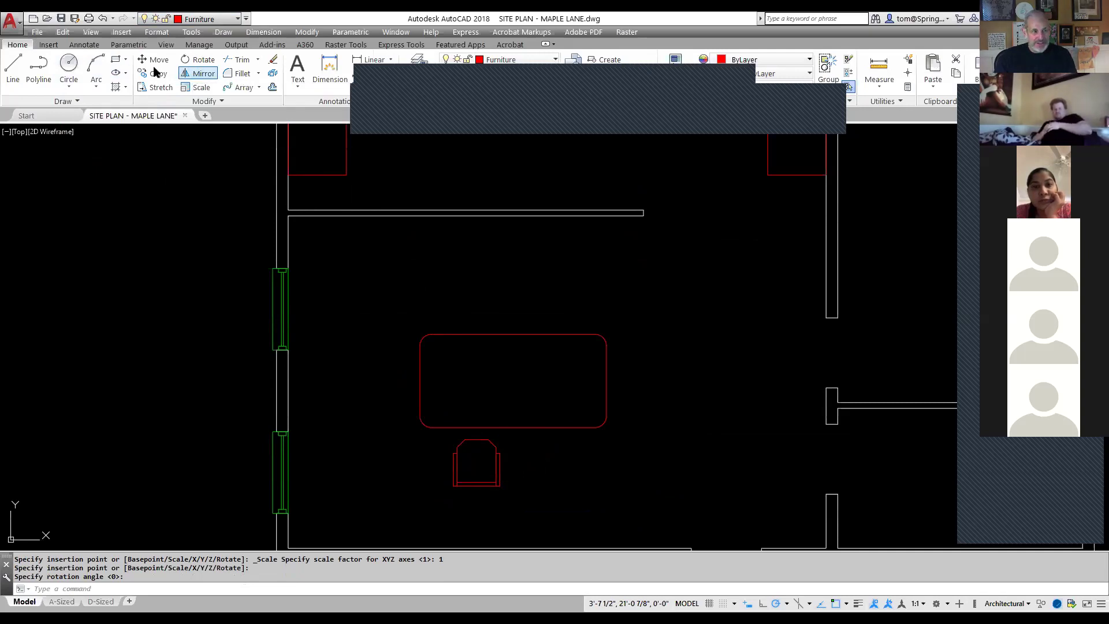
left_click(198, 74)
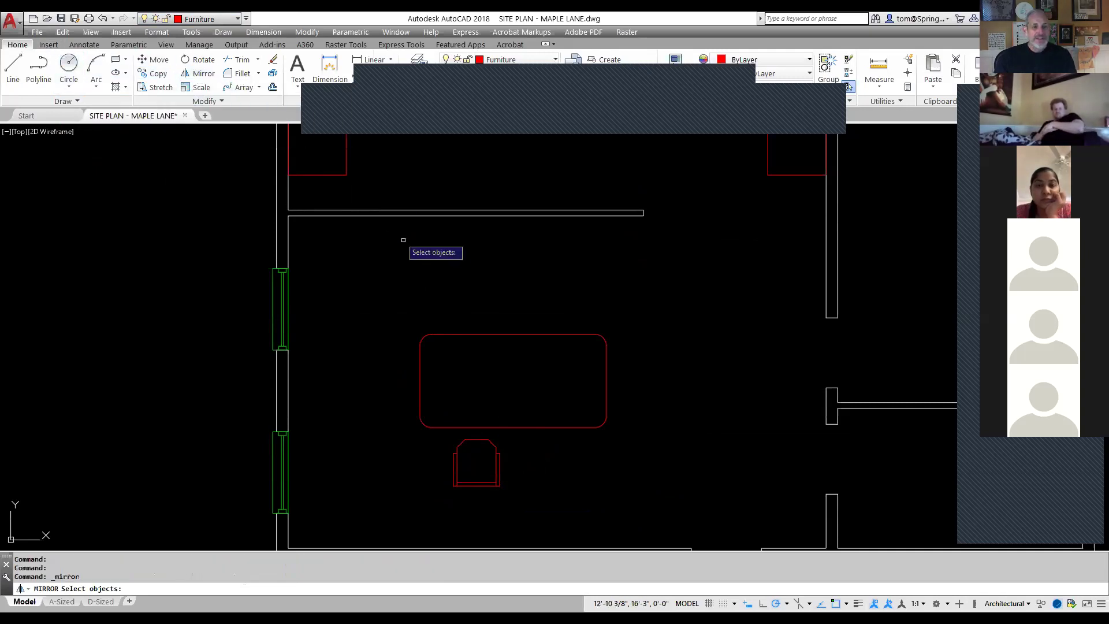
left_click(493, 446)
key("Return")
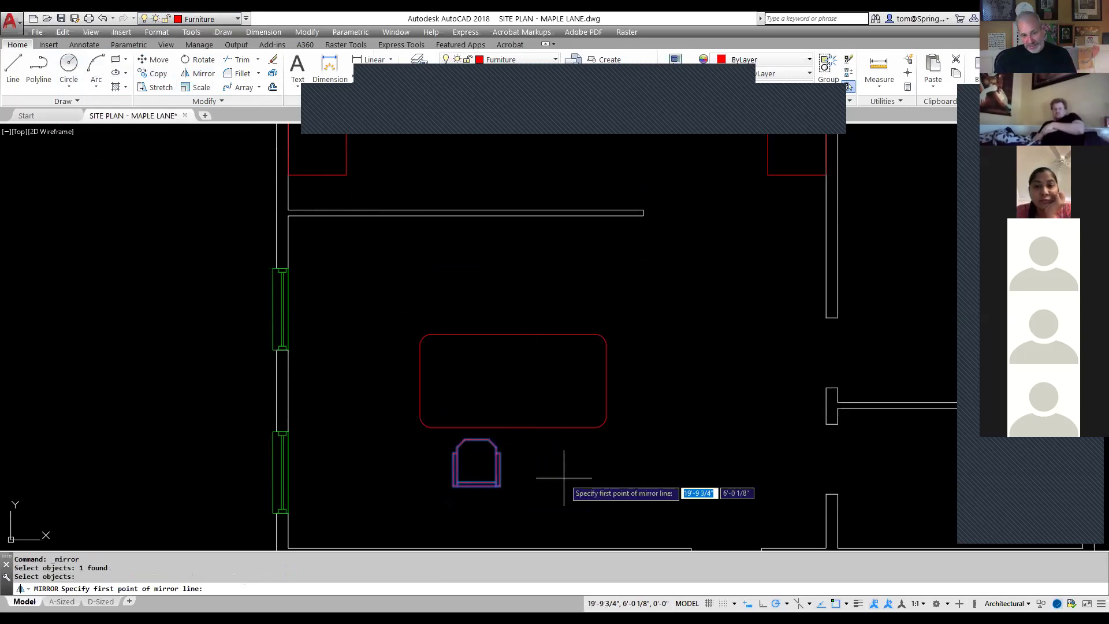
left_click(420, 380)
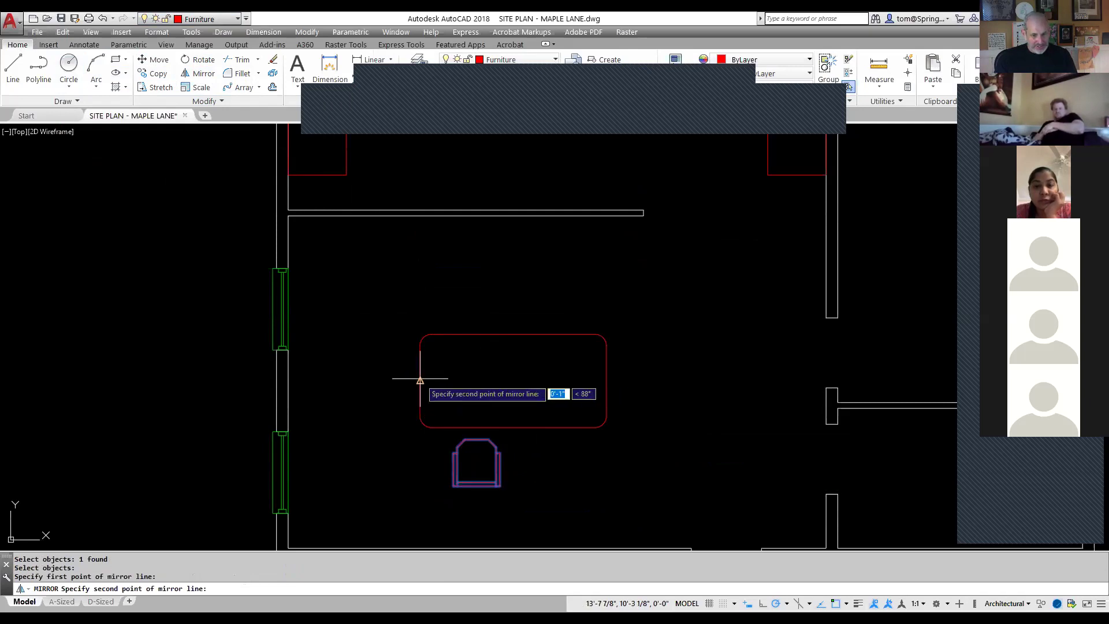
left_click(480, 380)
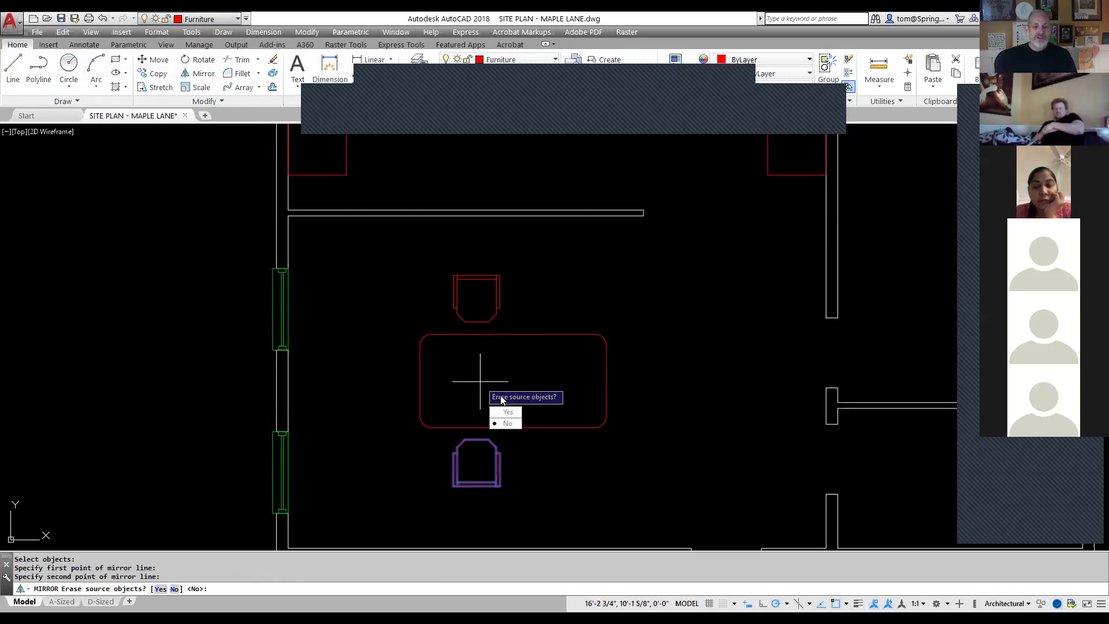
left_click(506, 422)
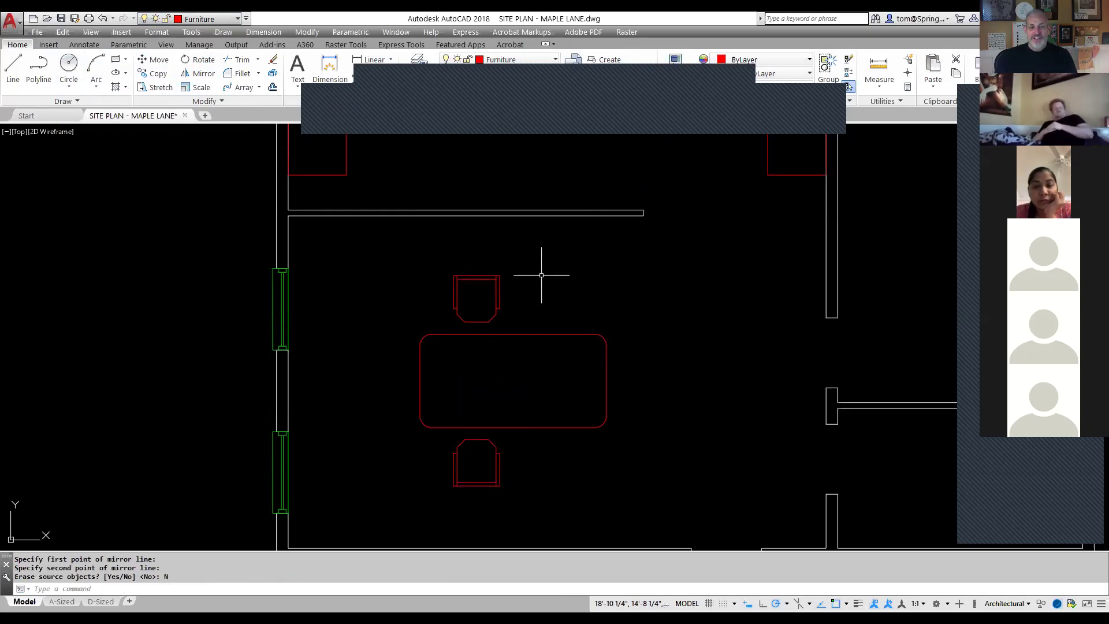
Step: Mirror both chairs across the table's vertical centreline, starting from the midpoint of its upper edge, keeping the source chairs
right_click(541, 275)
left_click(554, 282)
left_click(540, 285)
left_click(452, 310)
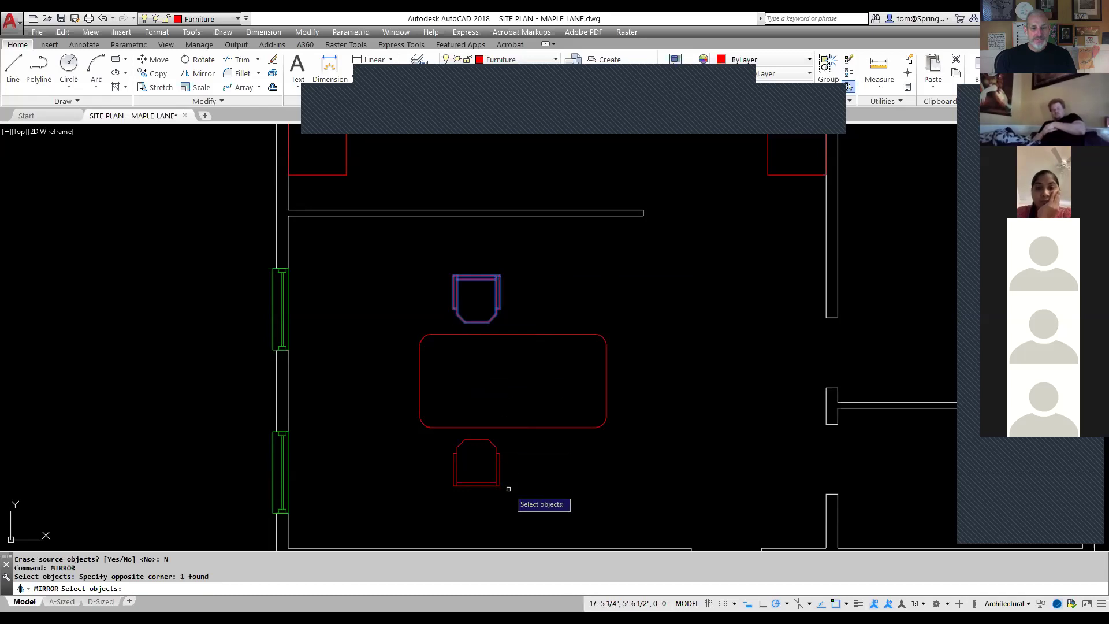
left_click(512, 457)
left_click(451, 476)
key("Return")
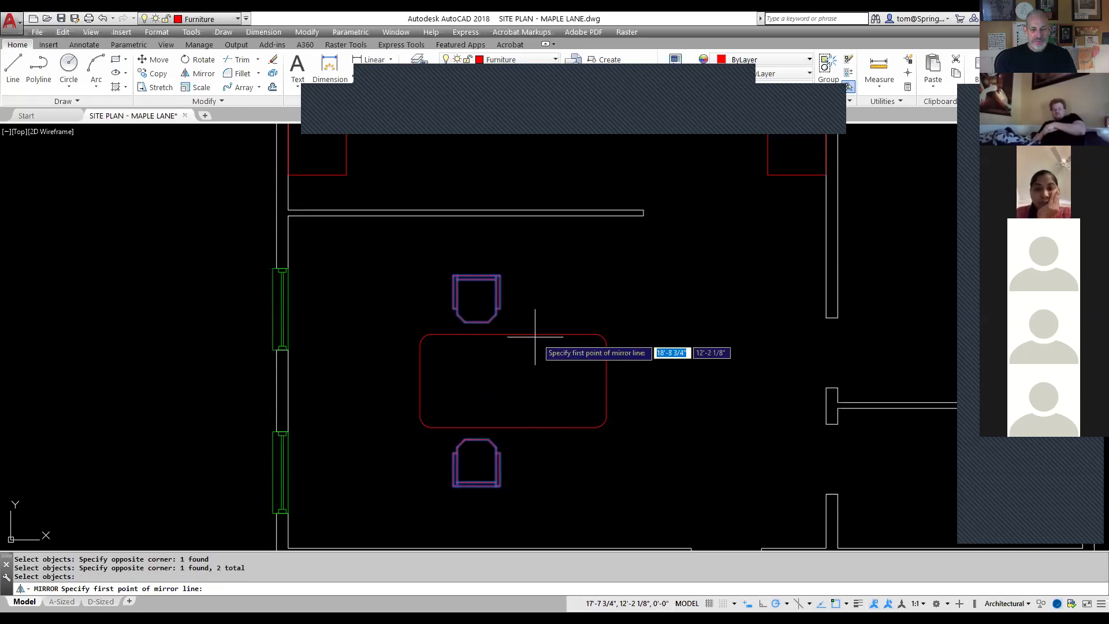
left_click(513, 334)
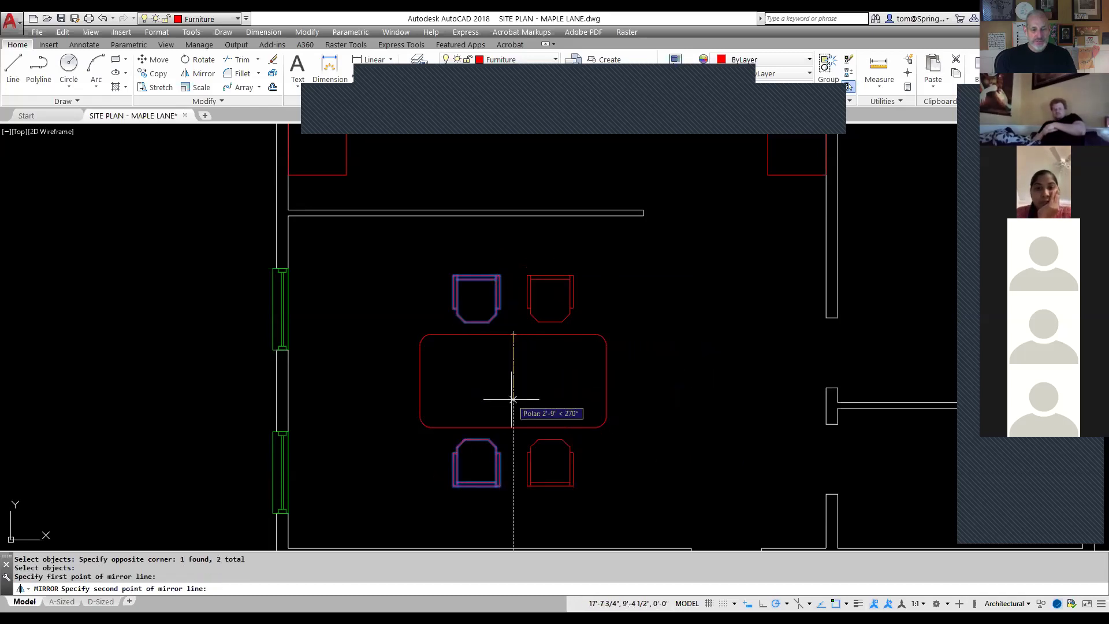
left_click(512, 398)
key("Return")
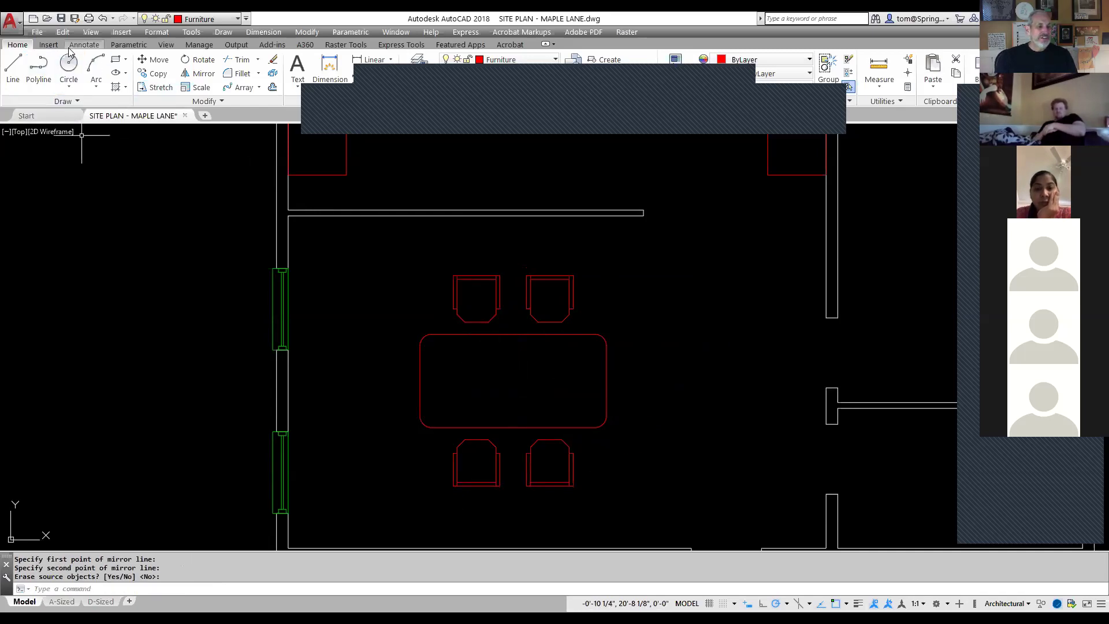
Step: Insert a Chair block at scale 1 beyond the table's right end, centred on it and rotated 90° to face the table
left_click(48, 46)
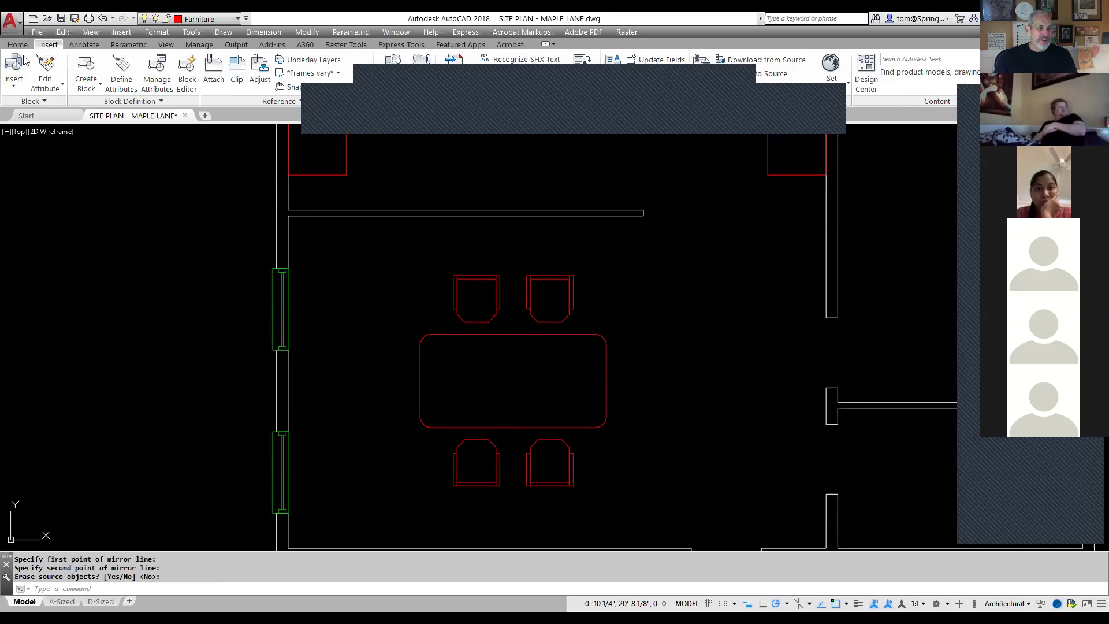
left_click(13, 80)
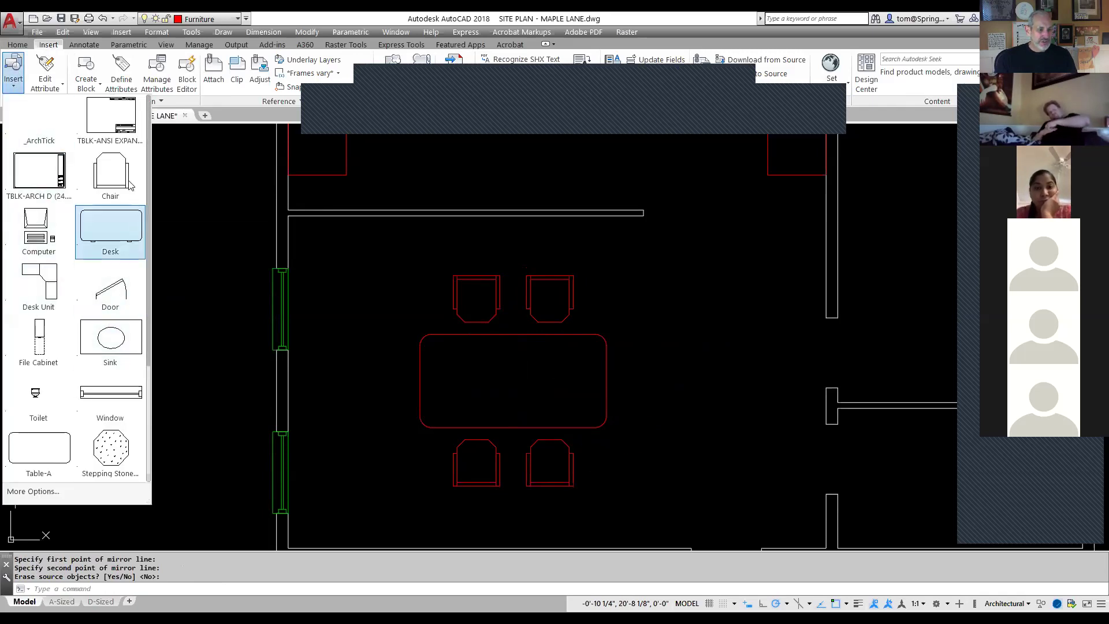
left_click(110, 173)
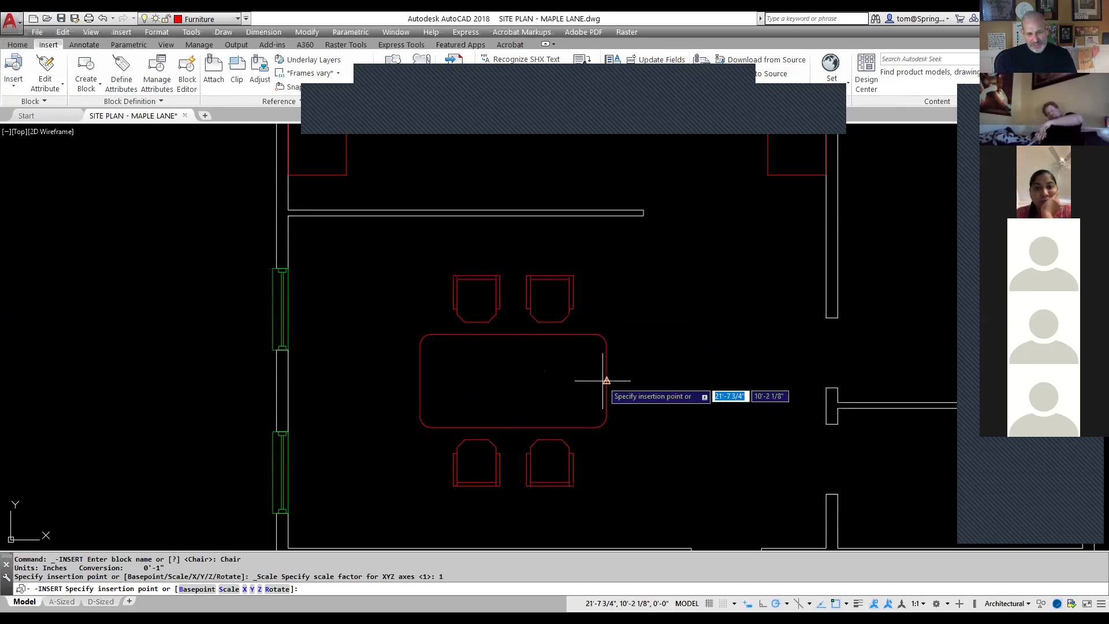
left_click(671, 380)
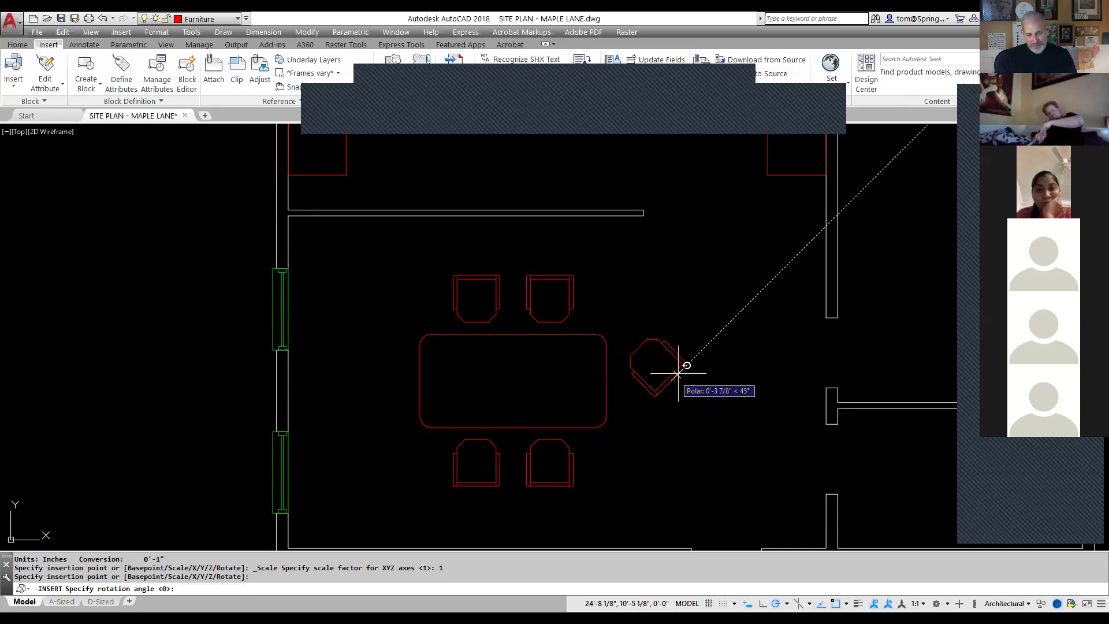
left_click(679, 331)
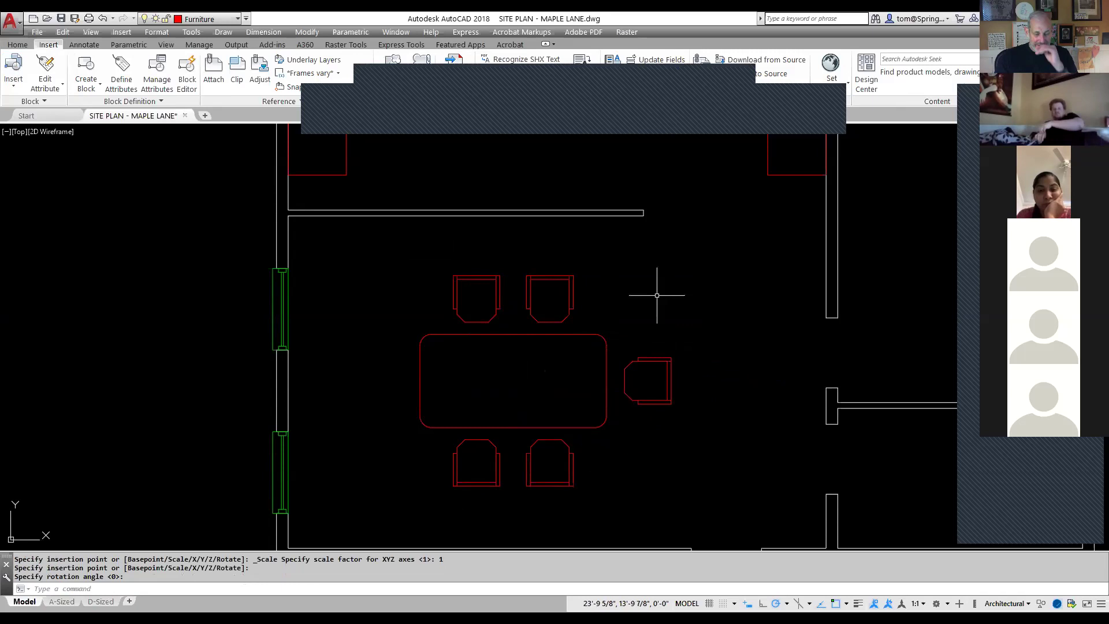
Step: Mirror the right-end chair across the table's vertical centreline to its left end, keeping the source chair
type("mi")
key("Return")
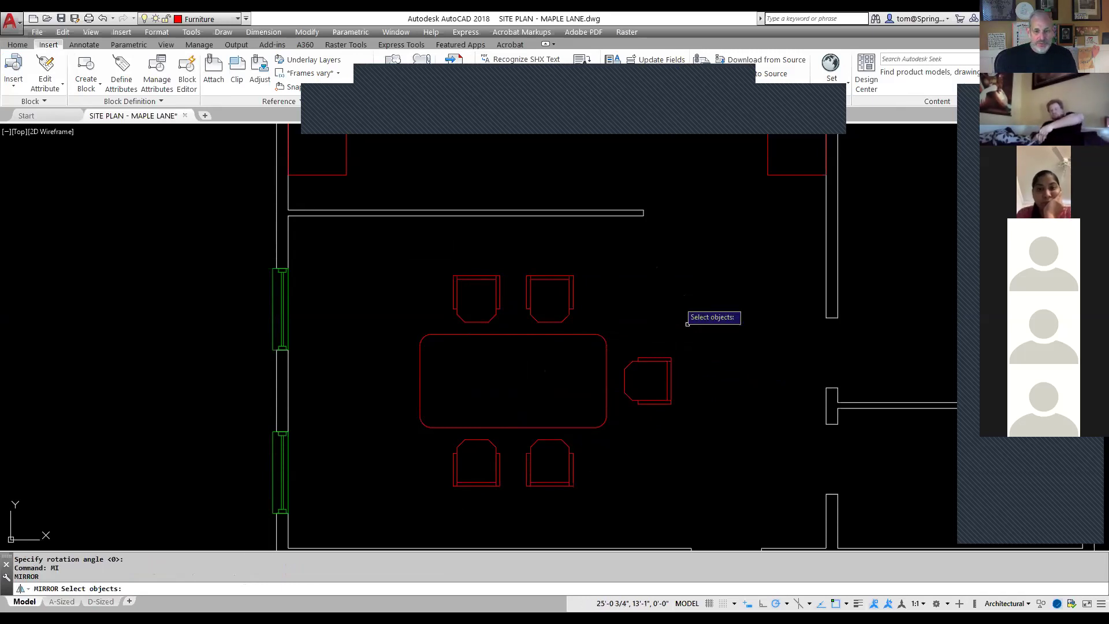
left_click(658, 358)
key("Return")
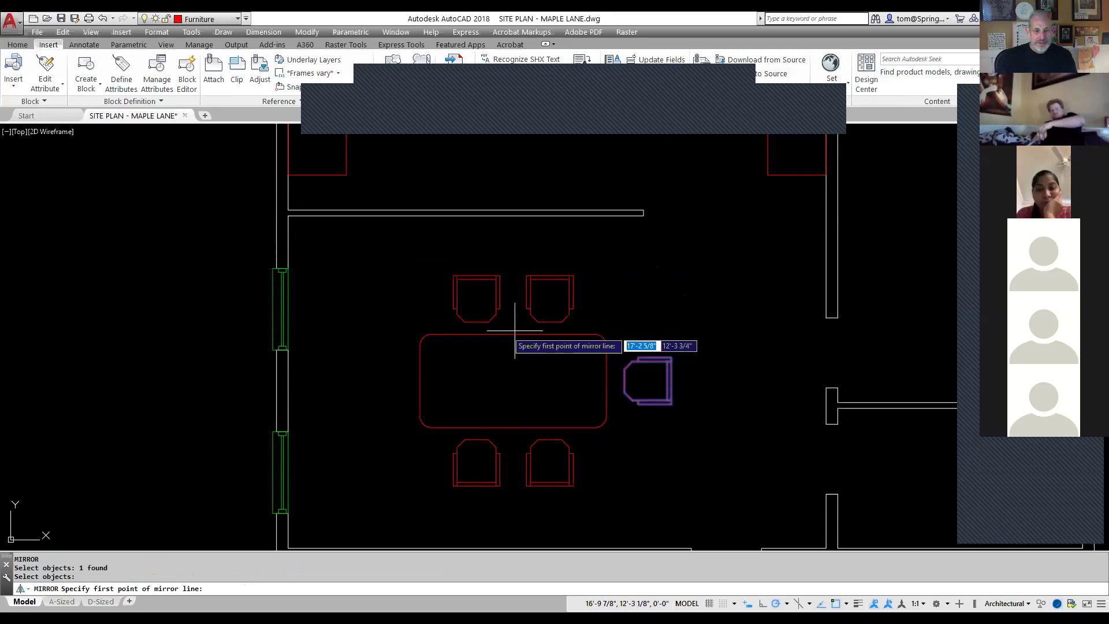
left_click(513, 334)
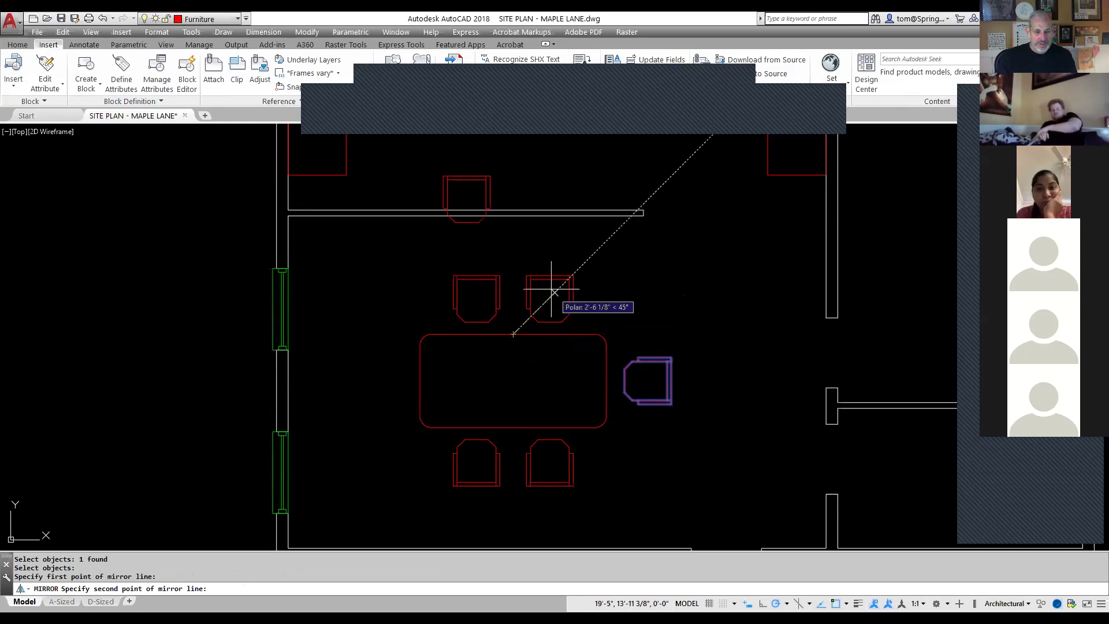
left_click(513, 243)
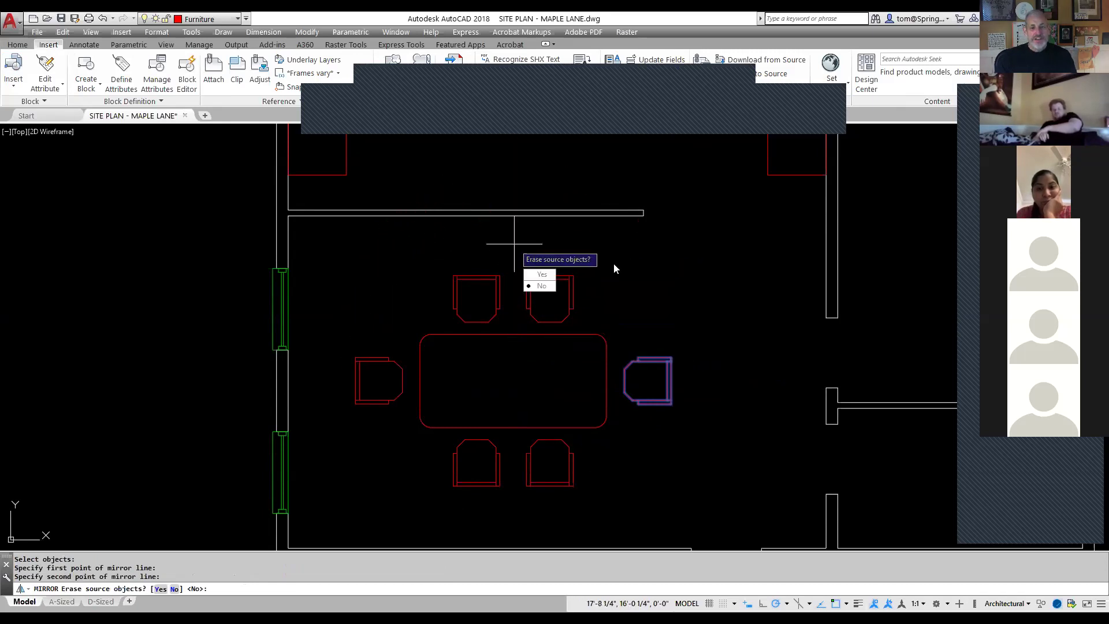
left_click(541, 286)
key("Escape")
Step: Set the current layer to Doors
scroll(681, 240, "down", 4)
middle_click_drag(687, 241, 533, 300)
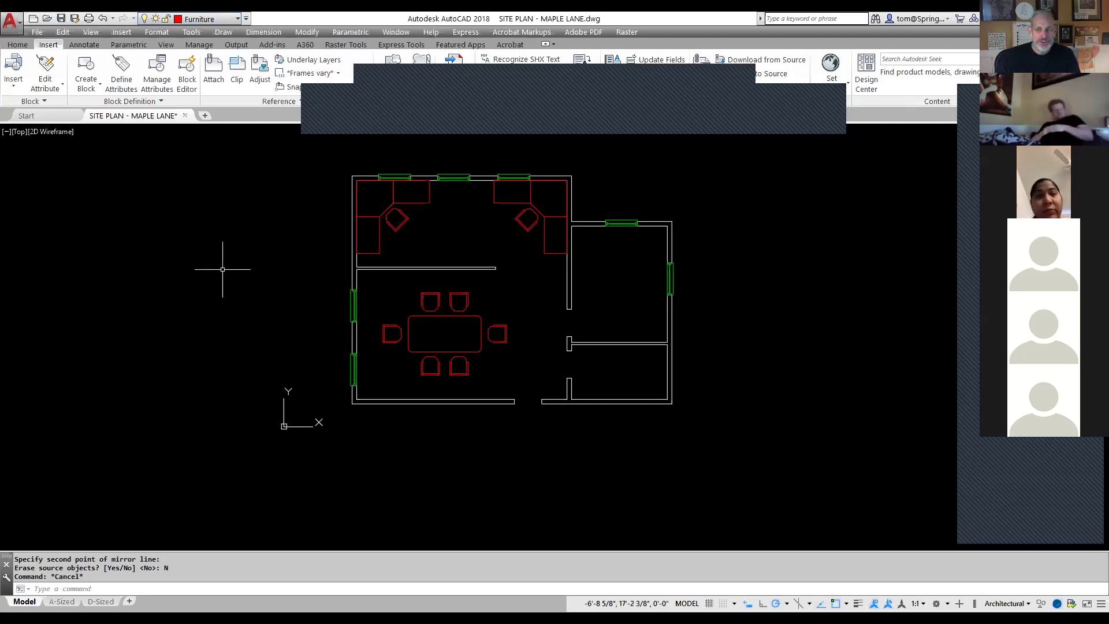
left_click(237, 19)
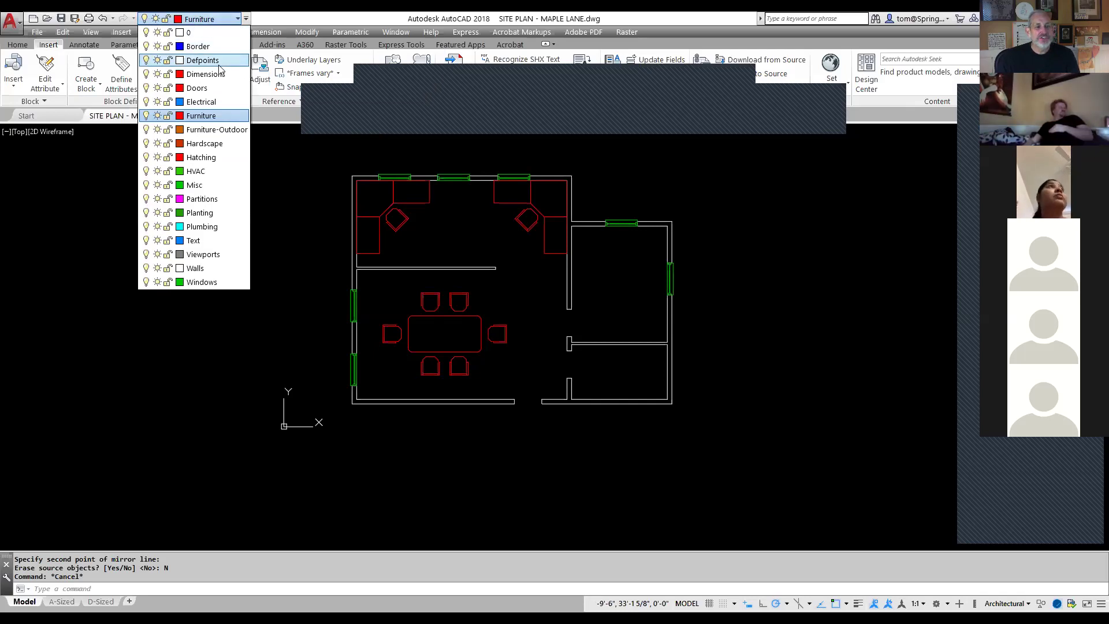
left_click(196, 88)
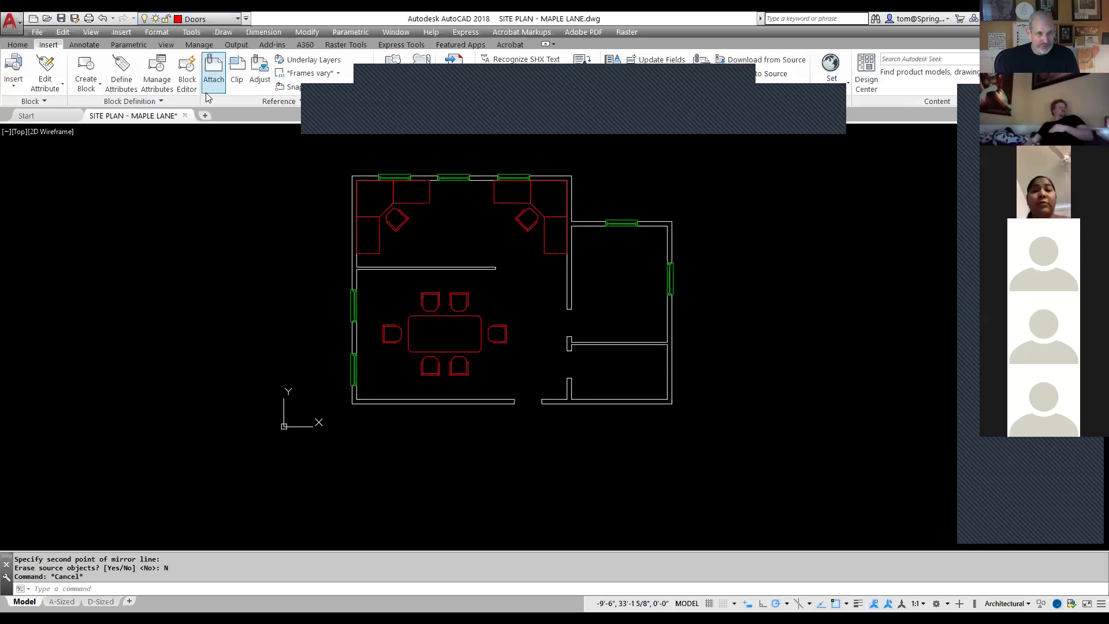
Step: Insert a Door block at scale 1 and 0° rotation, on the inner corner of the left jamb of the lower exterior wall's opening
left_click(17, 93)
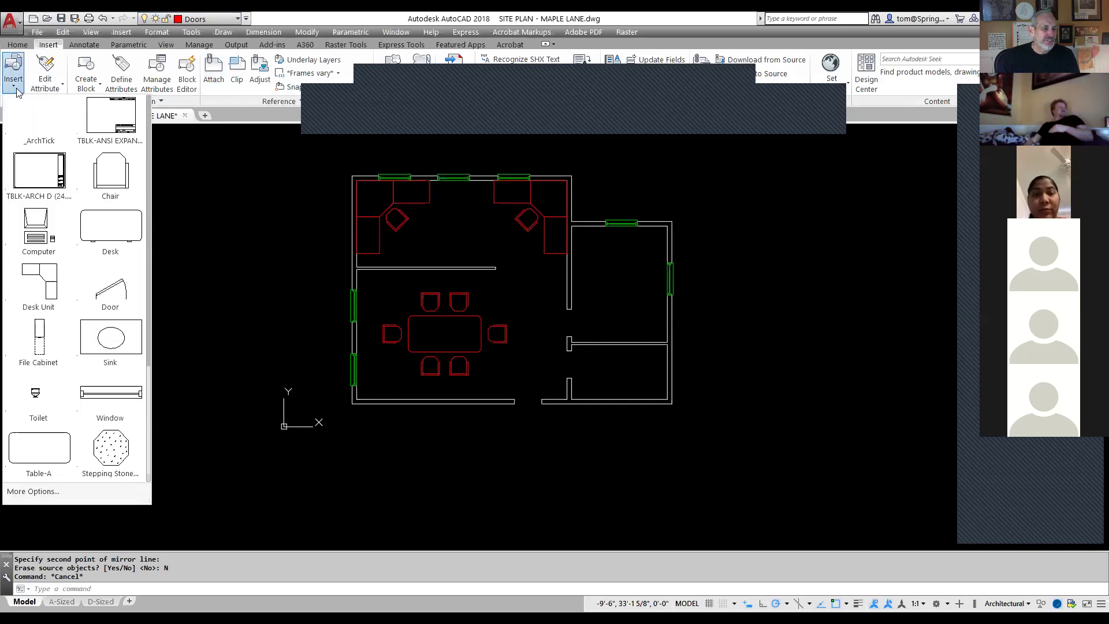
left_click(114, 300)
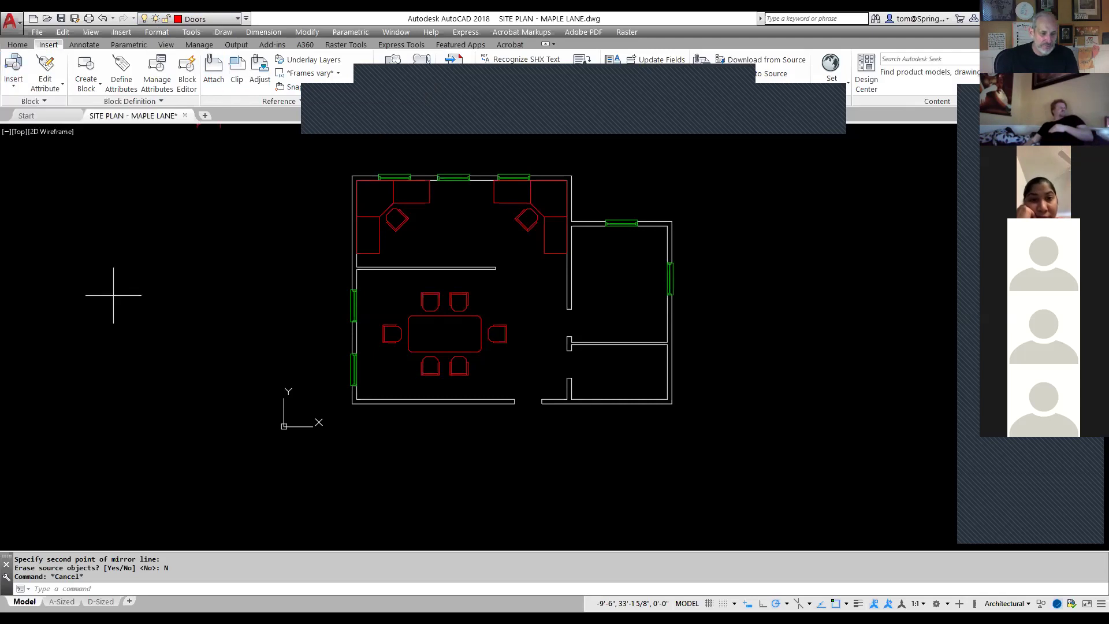
scroll(527, 449, "up", 4)
middle_click_drag(548, 346, 512, 440)
scroll(512, 441, "up", 4)
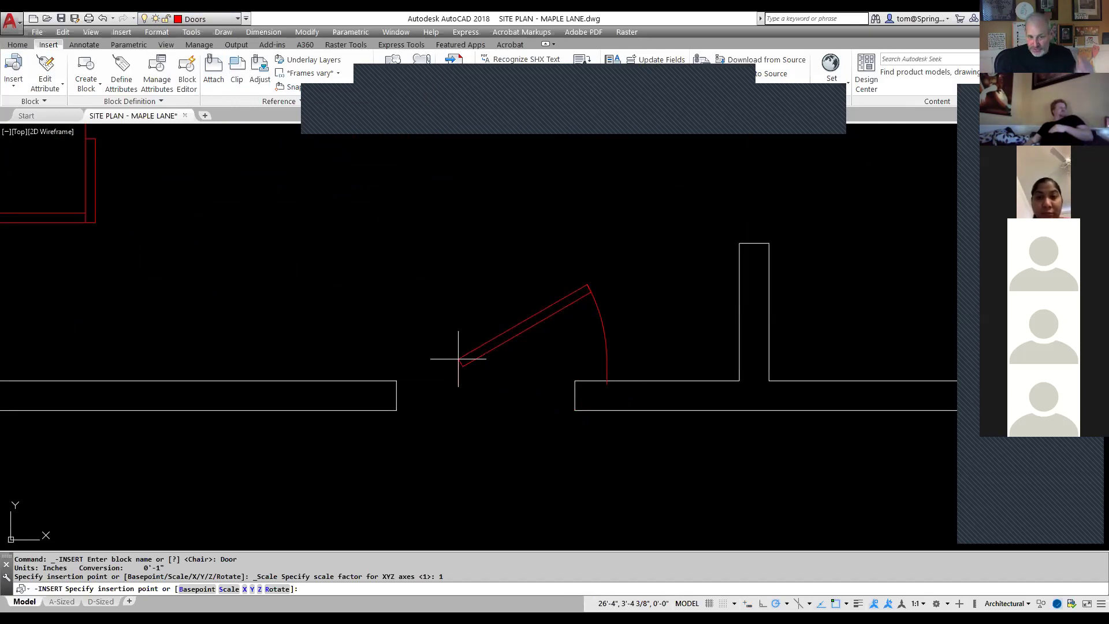
left_click(396, 380)
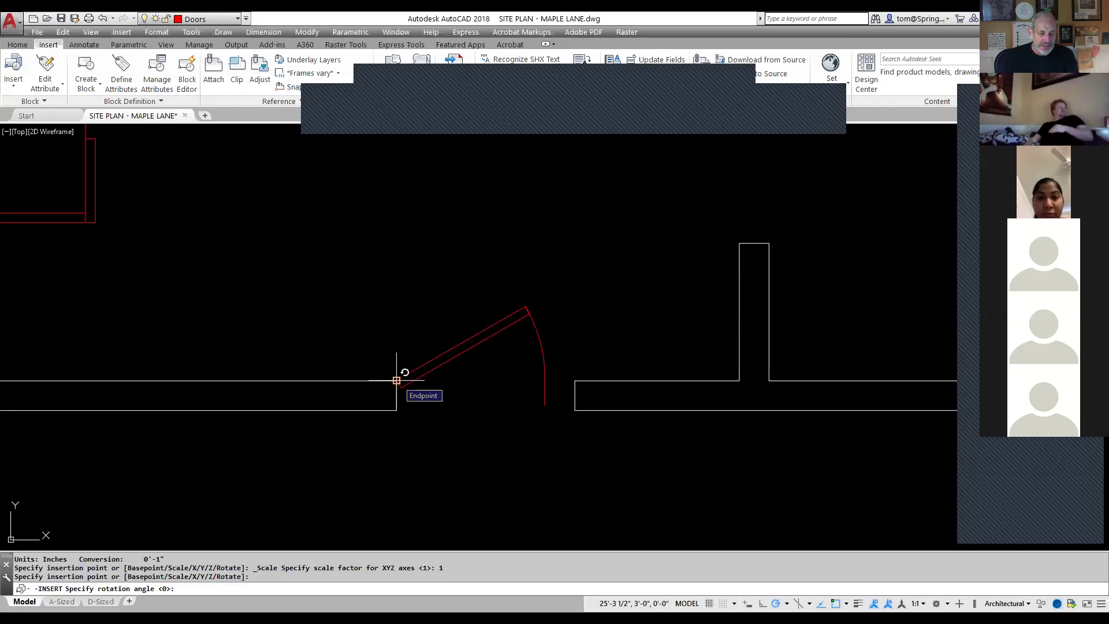
left_click(433, 380)
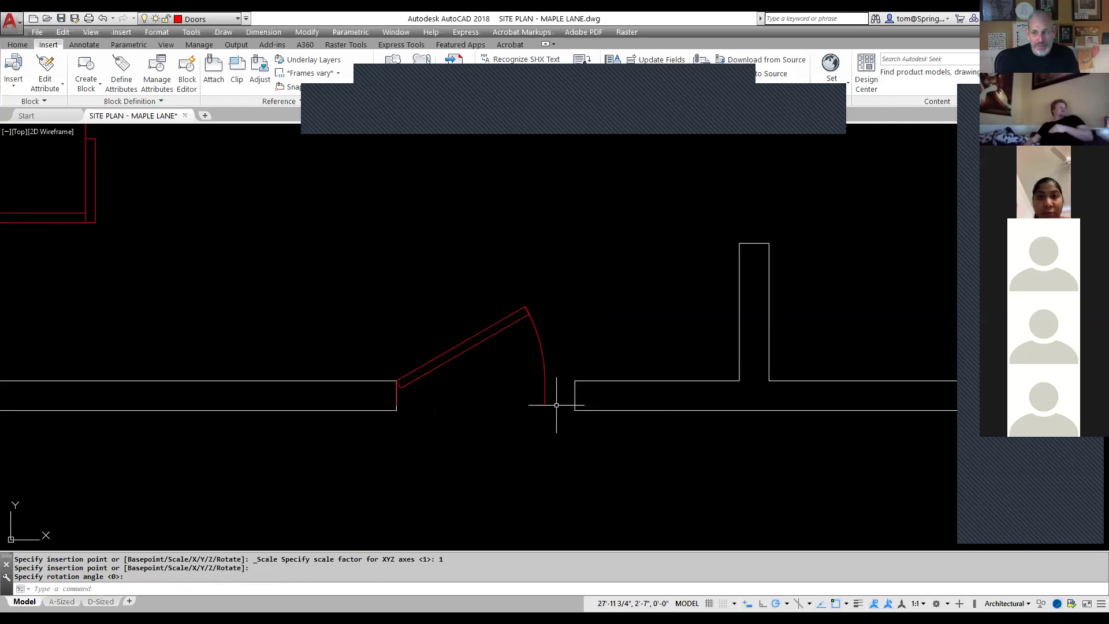
Step: Set the exterior door's swing to Open 90º
left_click(546, 365)
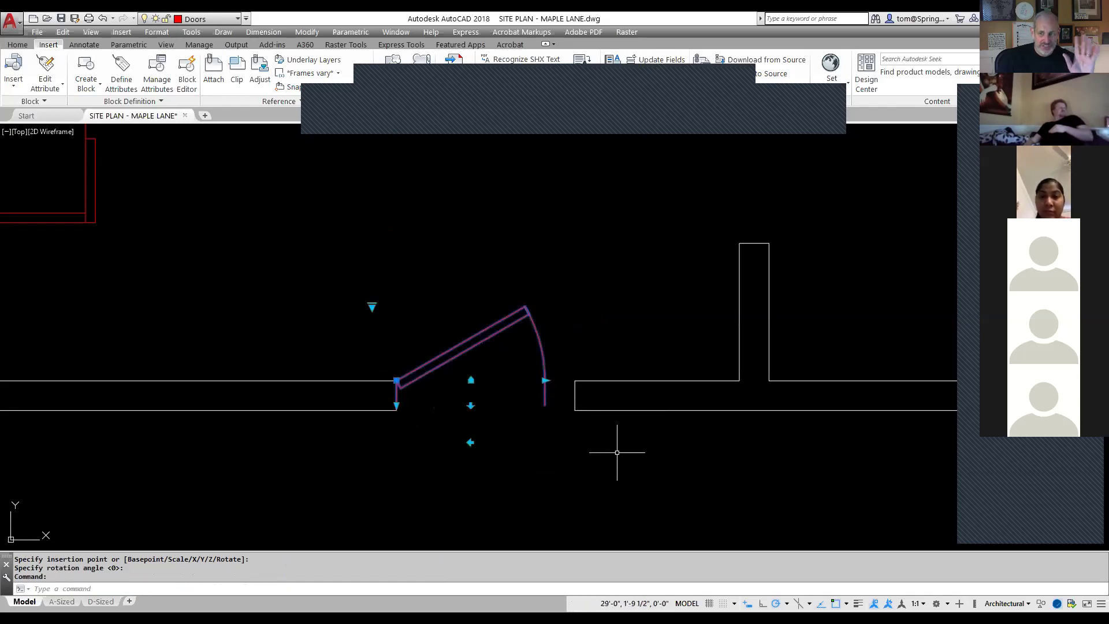
left_click(372, 306)
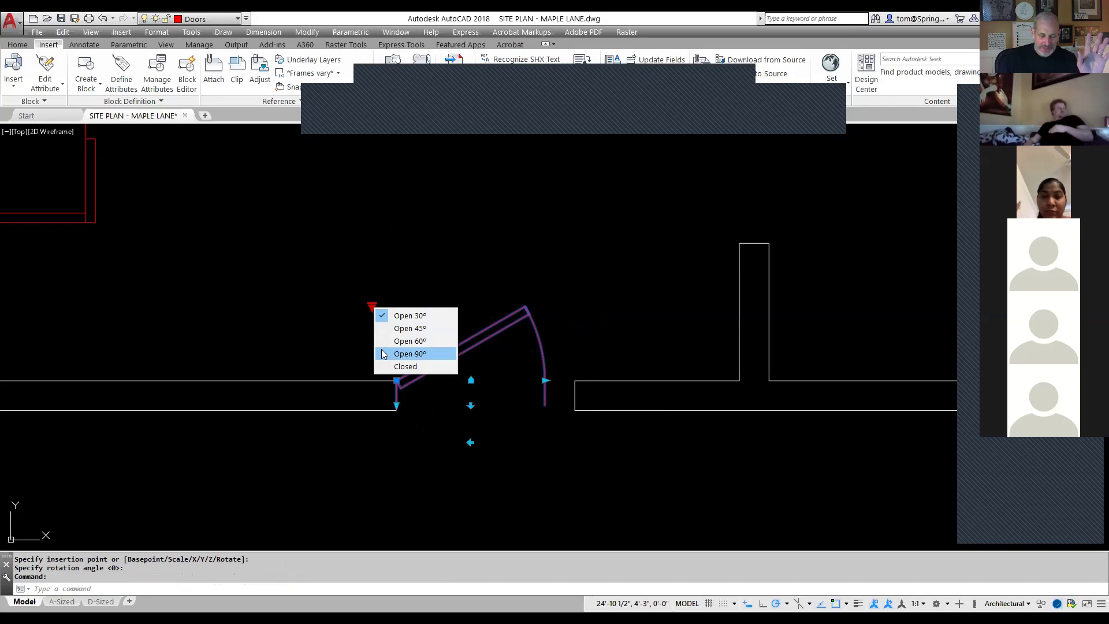
left_click(409, 354)
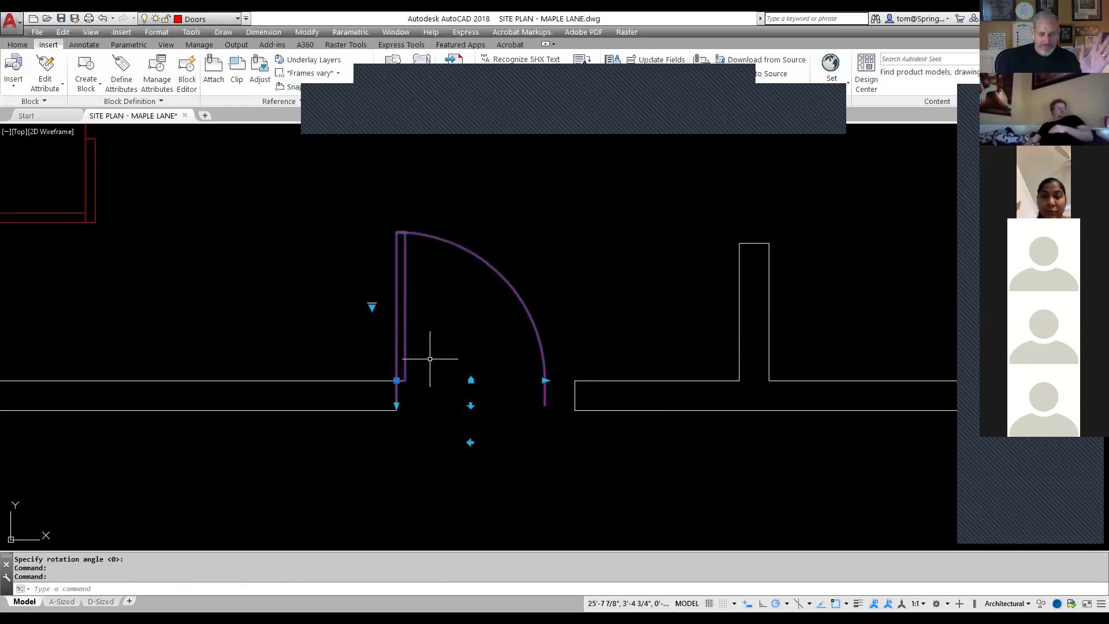
Step: Try the exterior door's Open 30º, Open 45º and Open 60º states, finishing on Open 90º
left_click(370, 306)
left_click(399, 316)
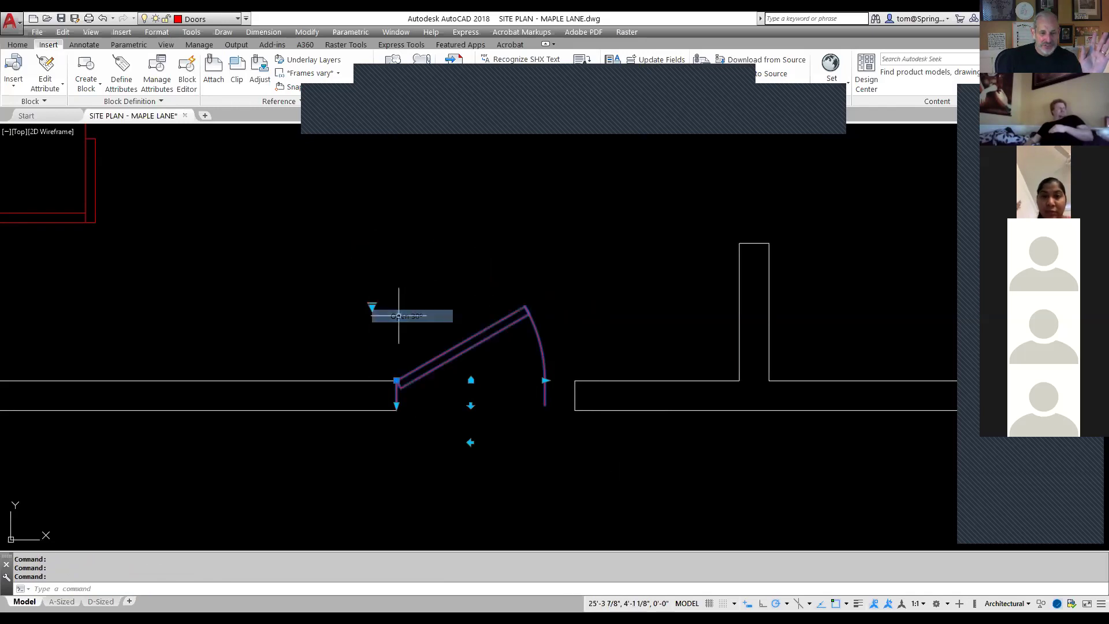
left_click(372, 306)
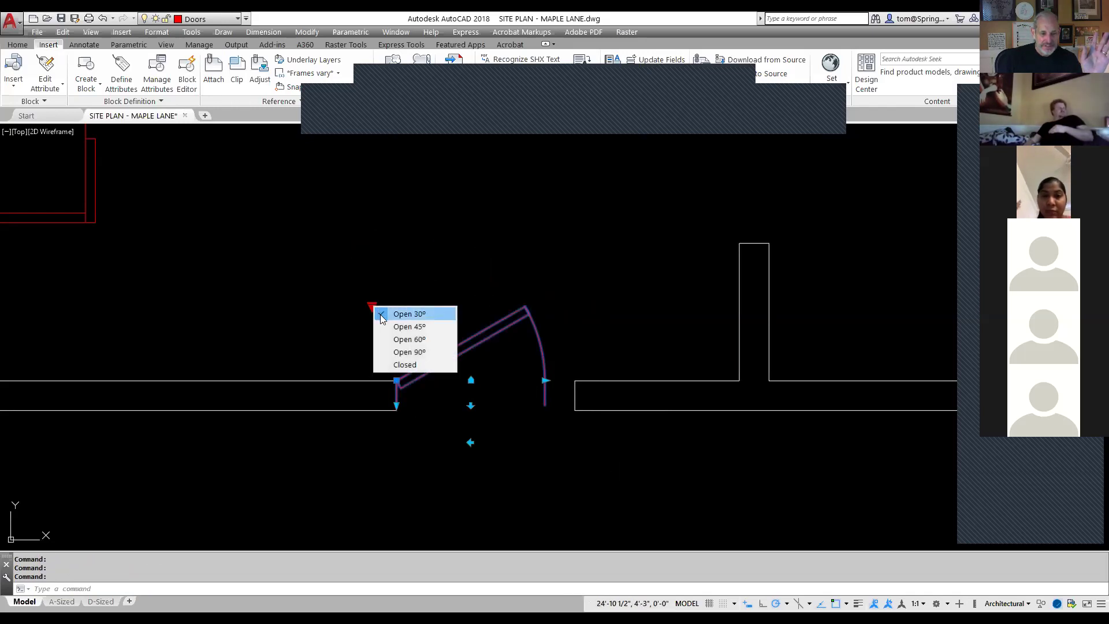
left_click(398, 326)
left_click(372, 306)
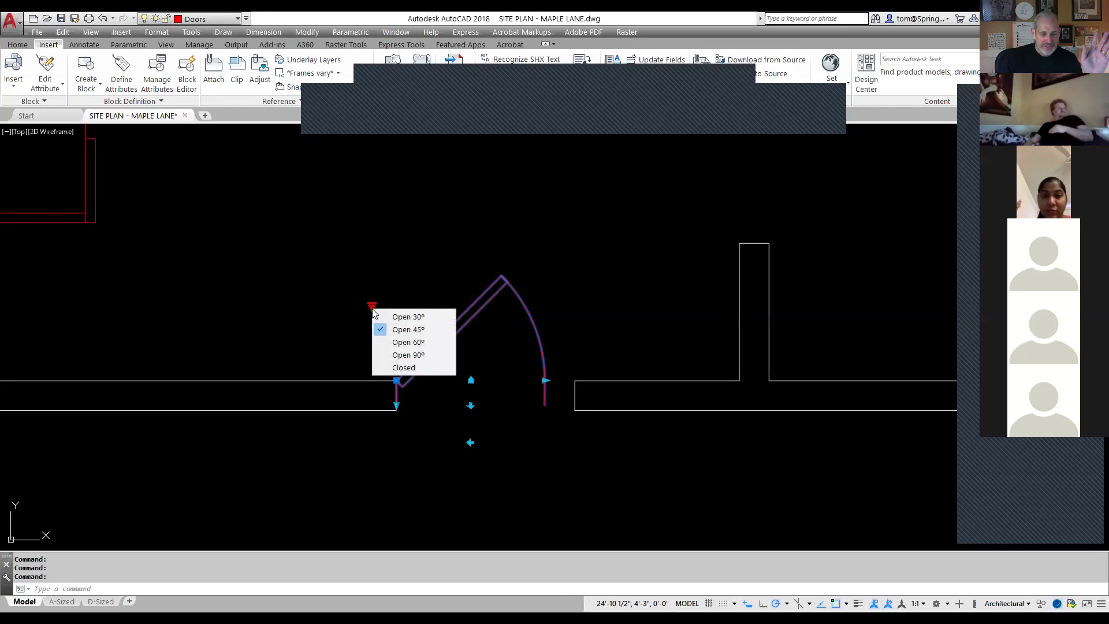
left_click(408, 342)
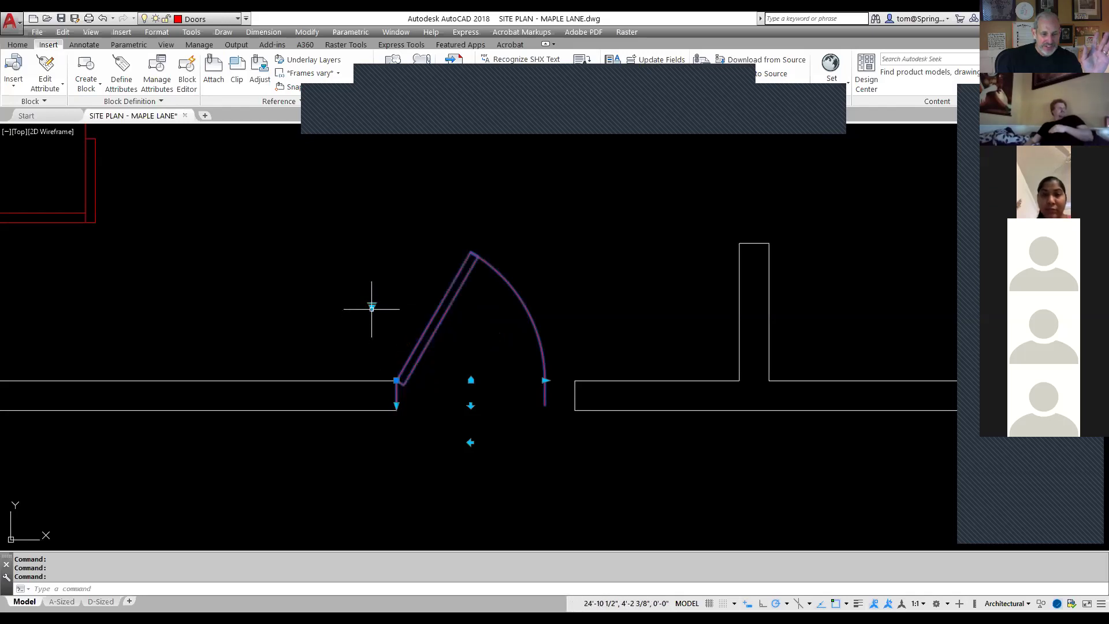
left_click(372, 306)
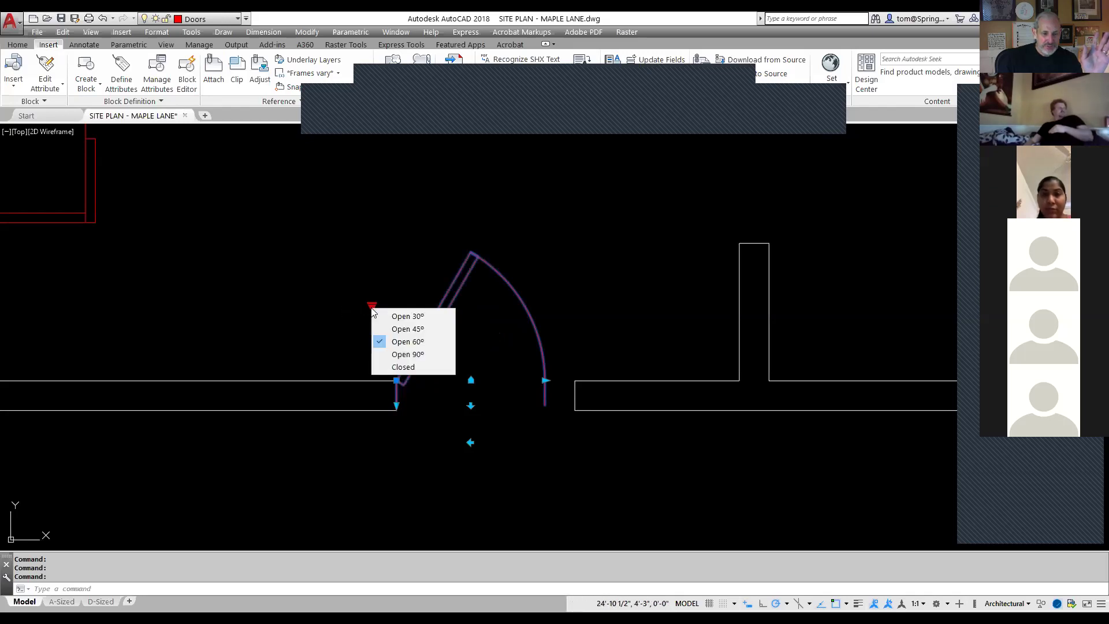
left_click(380, 350)
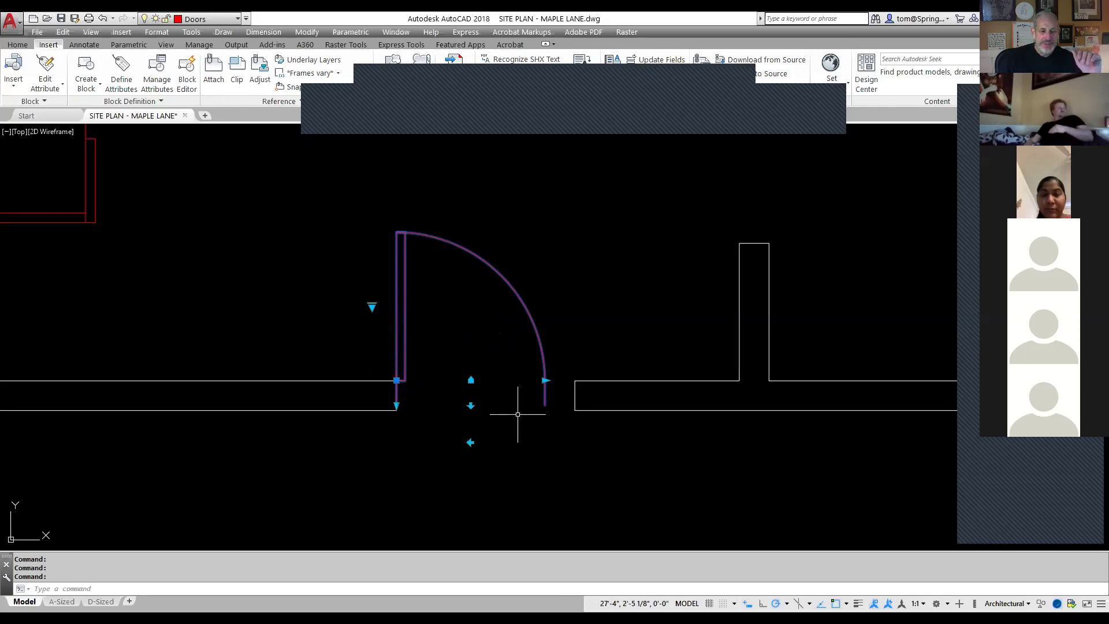
Step: Stretch the exterior door's width to the inner corner of the opposite jamb so it spans the opening
scroll(518, 414, "up", 2)
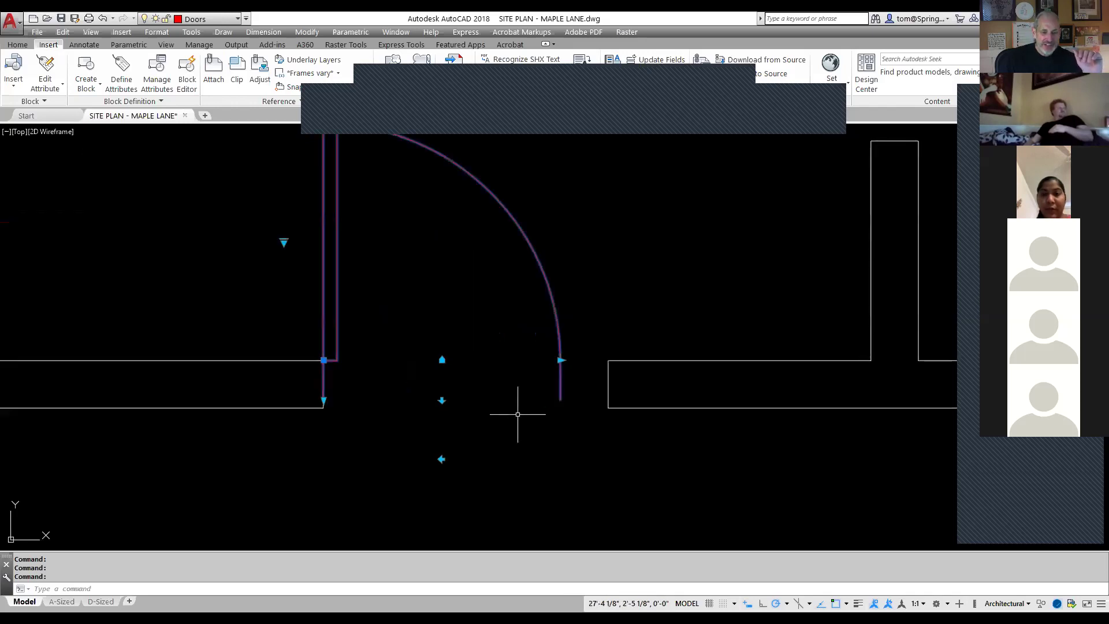
left_click(560, 360)
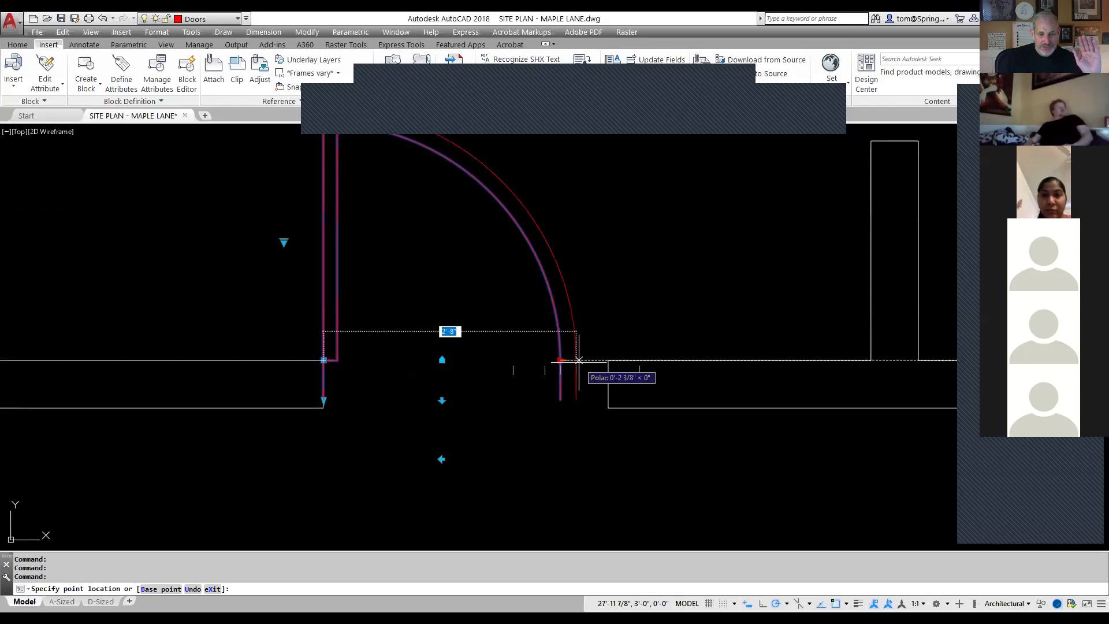
left_click(608, 360)
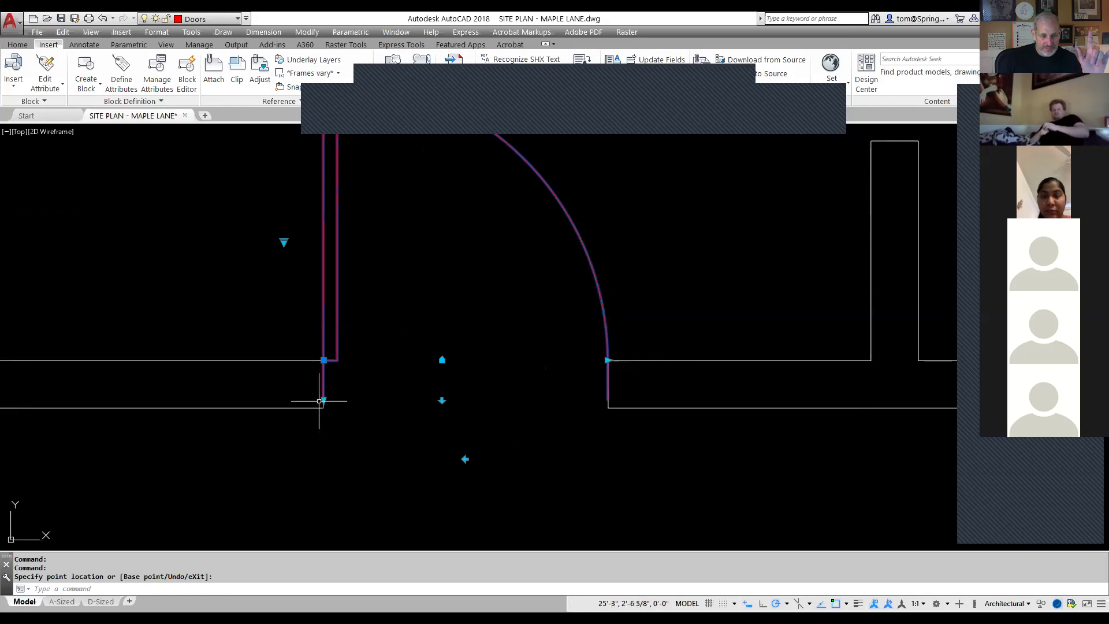
Step: Stretch the exterior door's jamb depth to the outer wall corner so it spans the full wall thickness, leaving the door deselected
scroll(316, 391, "up", 3)
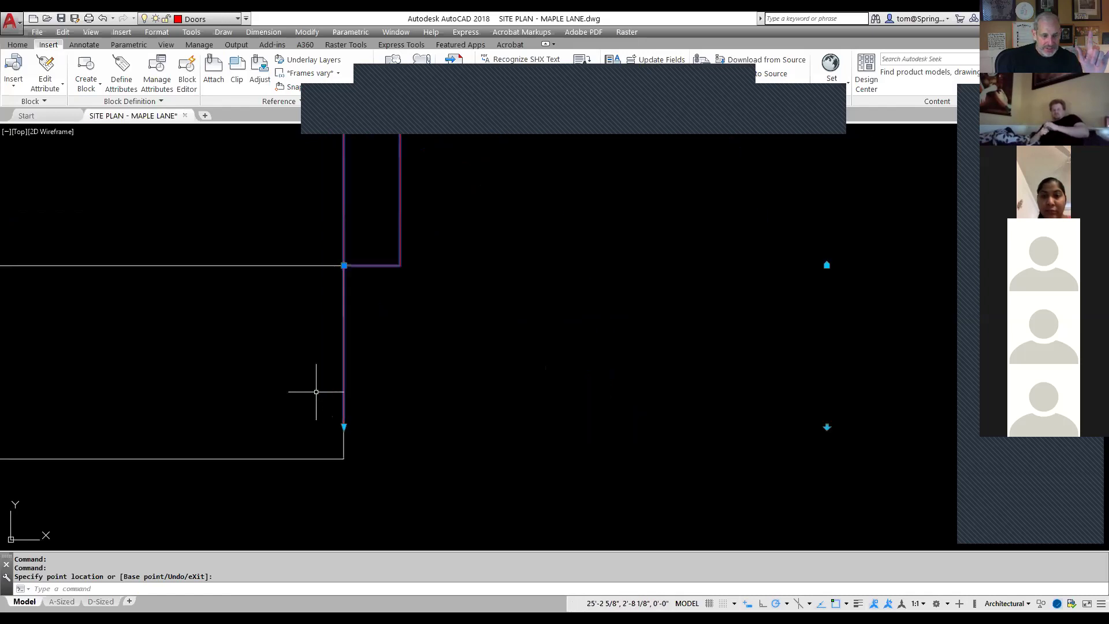
left_click(343, 426)
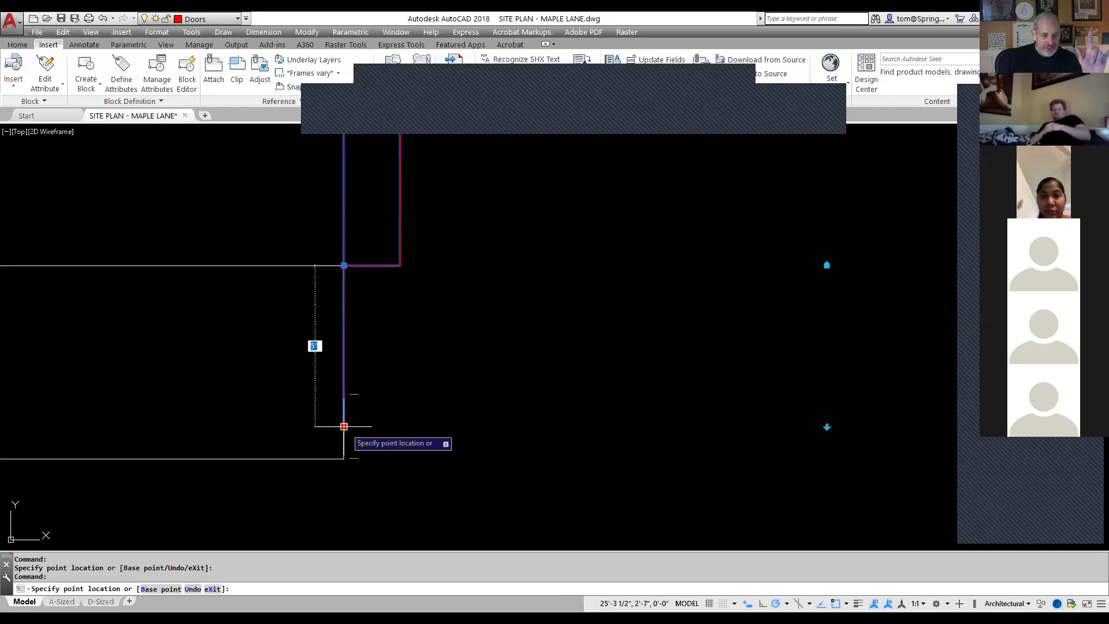
left_click(344, 396)
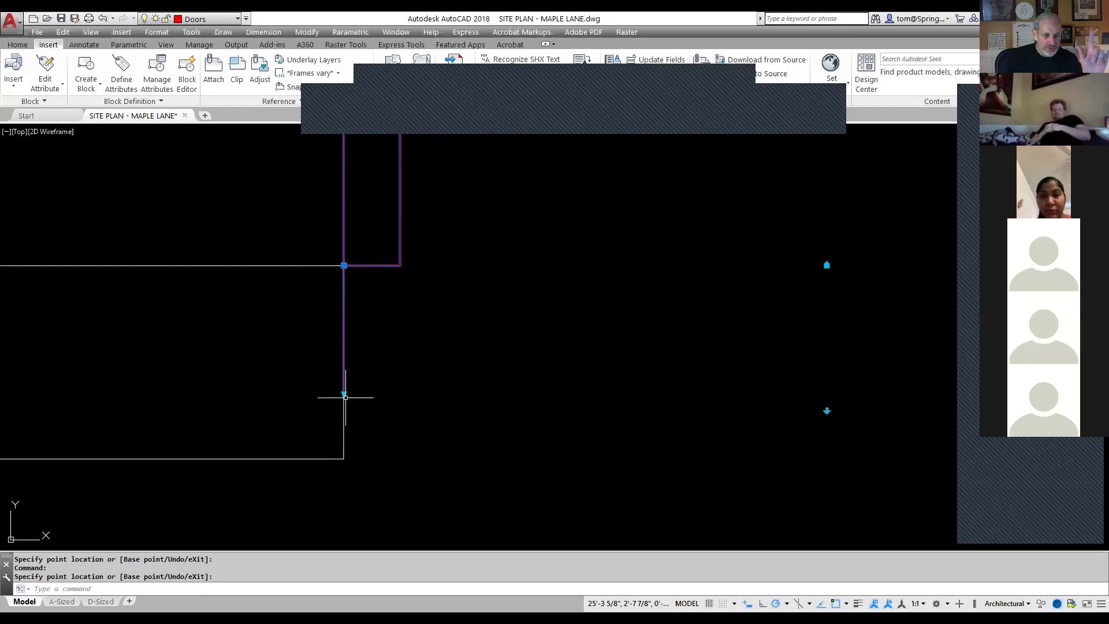
left_click(345, 396)
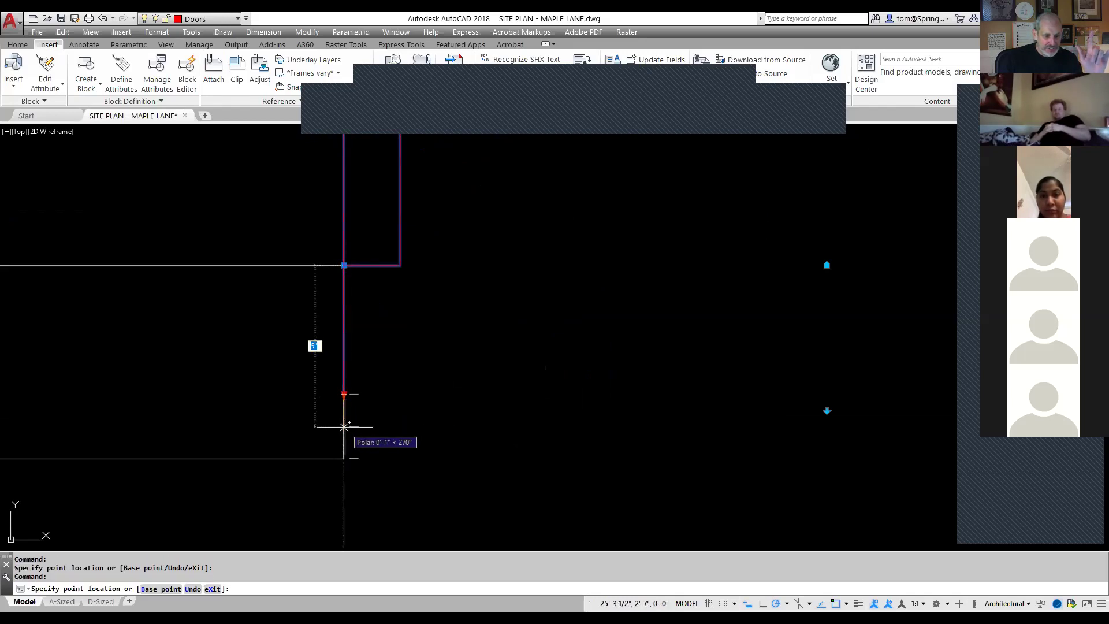
left_click(344, 459)
scroll(533, 448, "up", 4)
key("Escape")
scroll(675, 401, "down", 2)
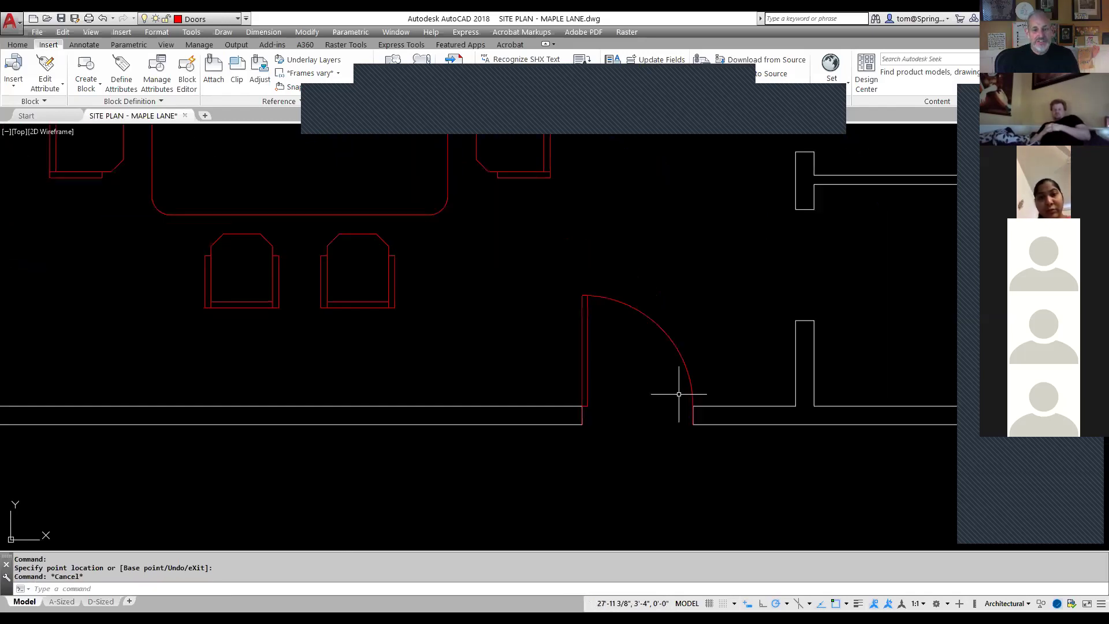
left_click(678, 343)
key("Escape")
Step: Insert a Door block at scale 1, rotated 270°, on the room-side corner above the lower interior doorway
scroll(724, 345, "down", 2)
scroll(721, 340, "down", 3)
scroll(564, 403, "up", 4)
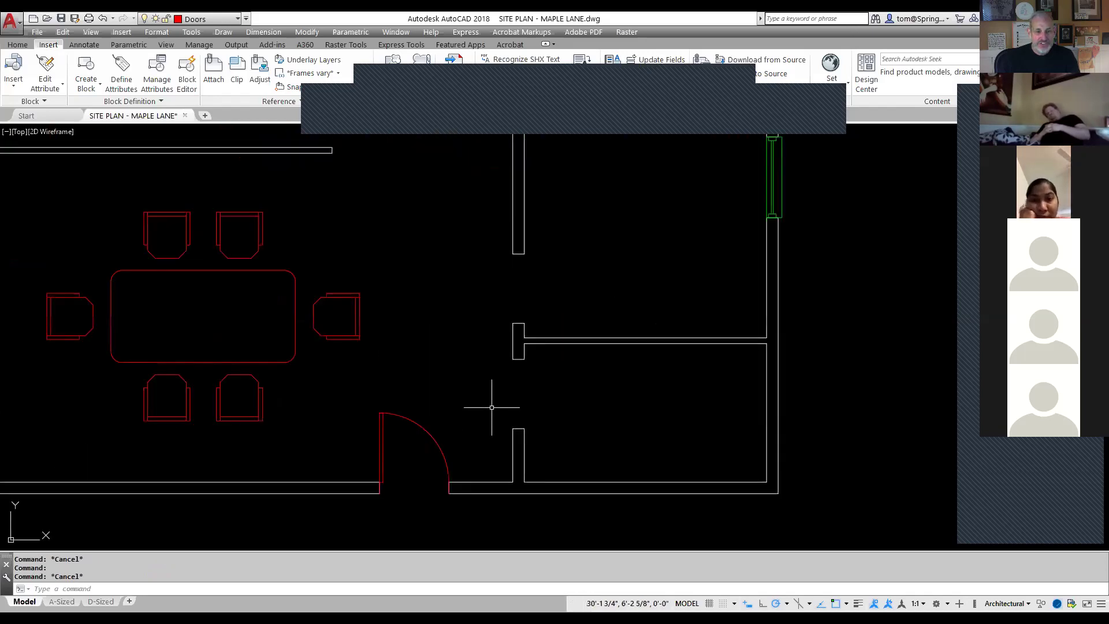
left_click(17, 84)
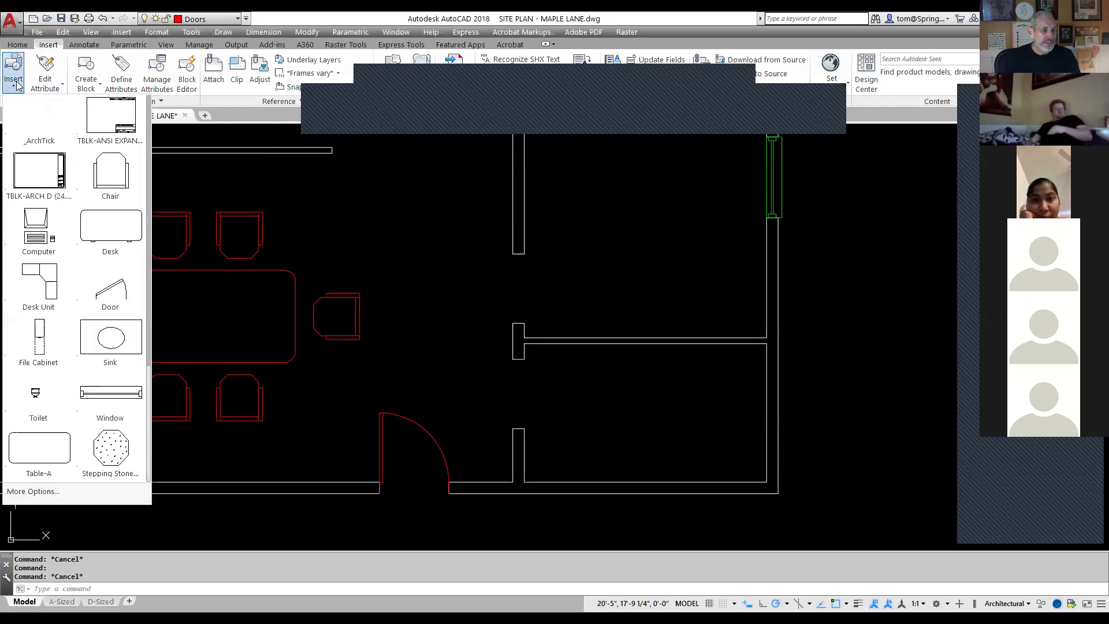
left_click(107, 299)
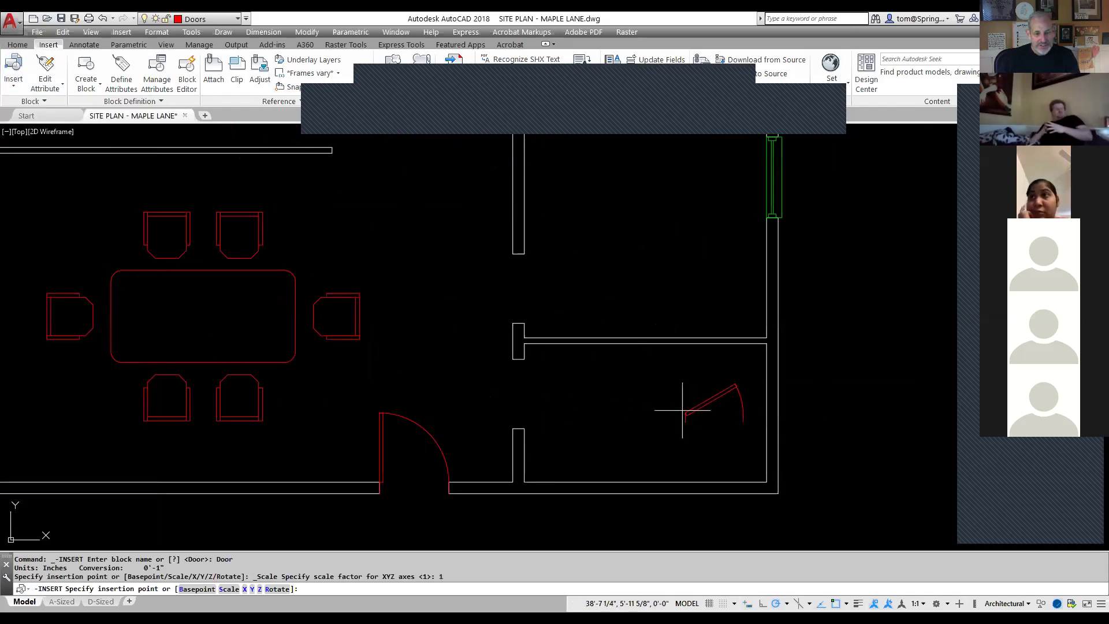
scroll(539, 388, "up", 4)
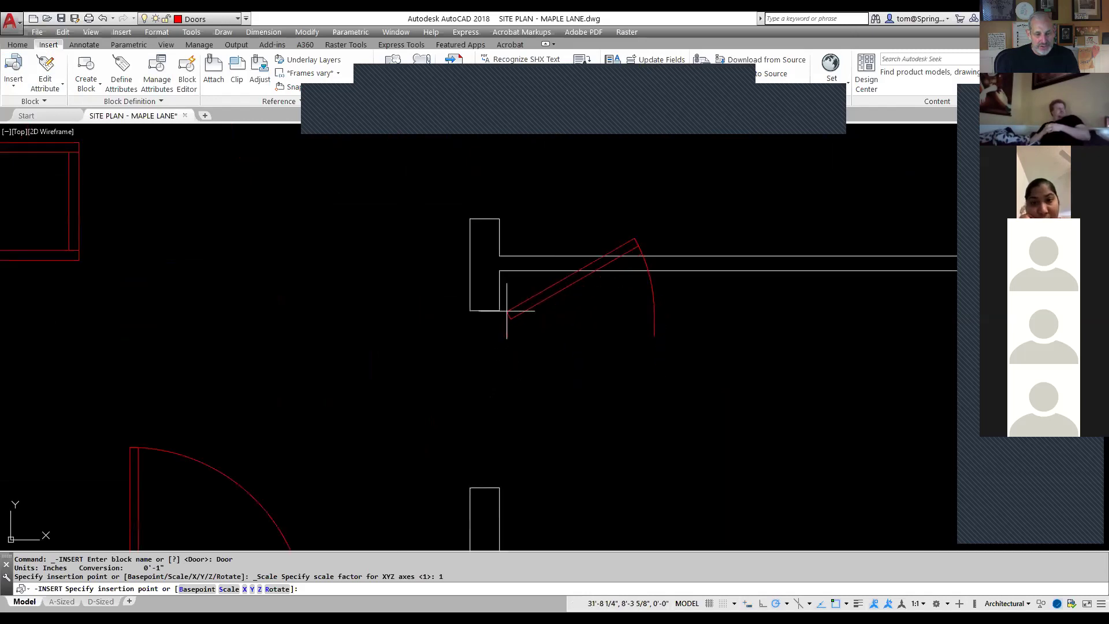
left_click(500, 311)
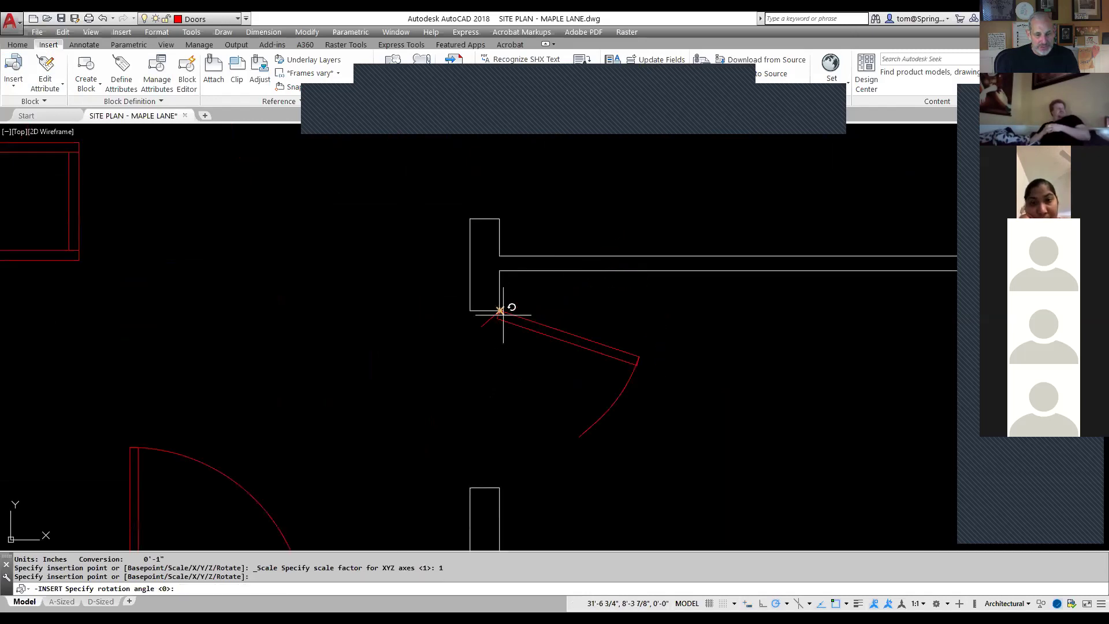
left_click(500, 347)
Step: Set the lower interior door's swing to Open 90º
scroll(514, 337, "up", 2)
left_click(507, 311)
scroll(606, 387, "down", 5)
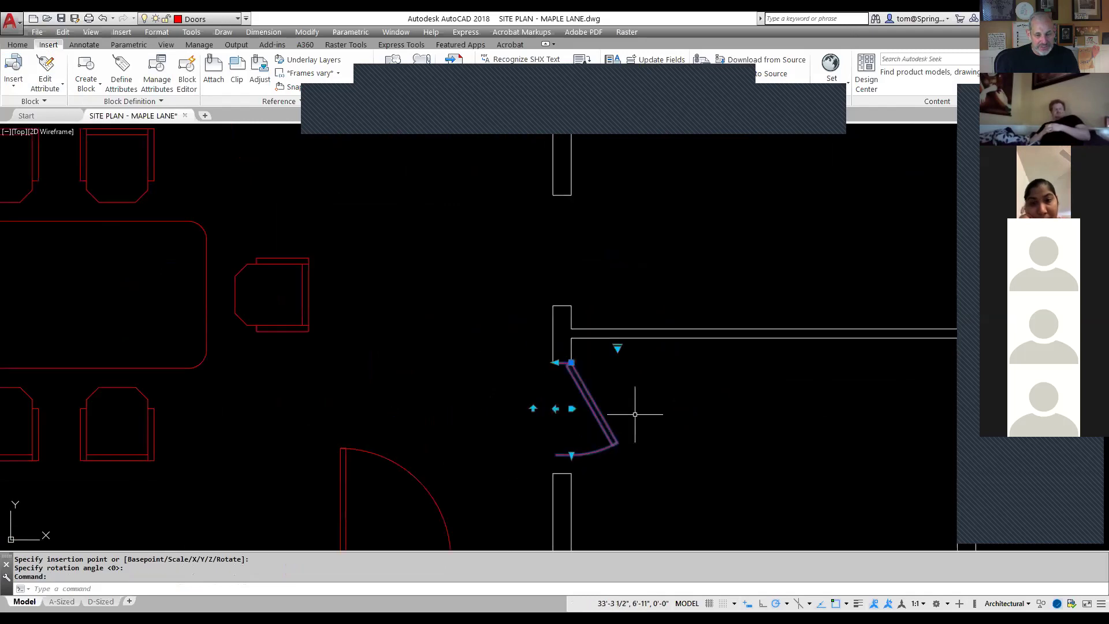
left_click(618, 347)
left_click(644, 399)
Step: Stretch the lower interior door's jamb across the full wall thickness and its width to the opposite jamb's corner
scroll(558, 385, "up", 2)
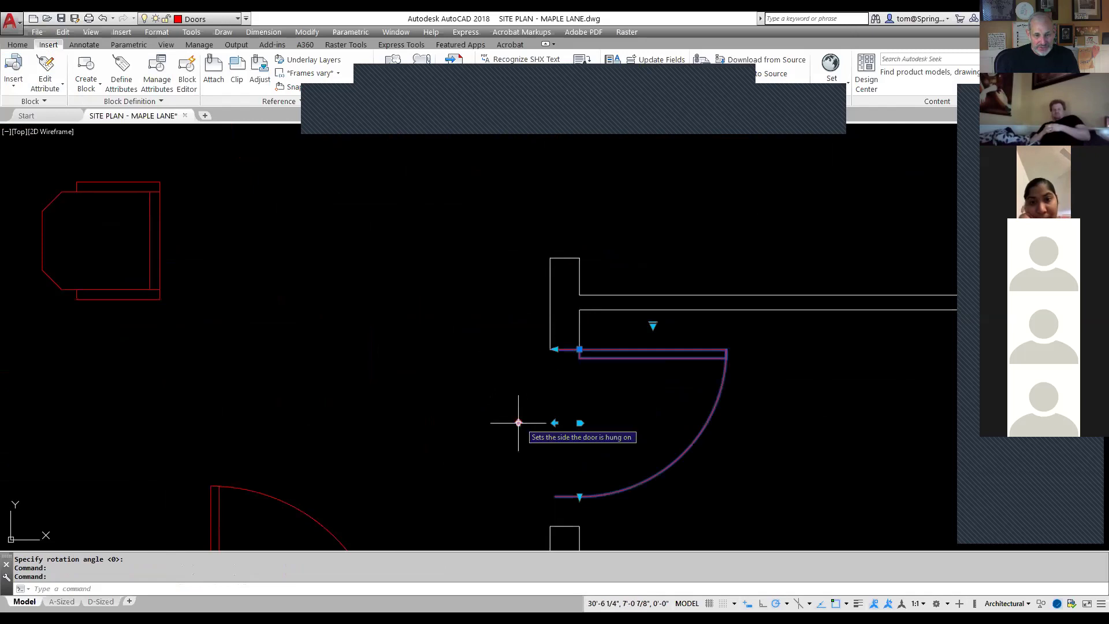
scroll(555, 344, "up", 4)
left_click(551, 364)
scroll(546, 363, "down", 5)
scroll(570, 393, "up", 4)
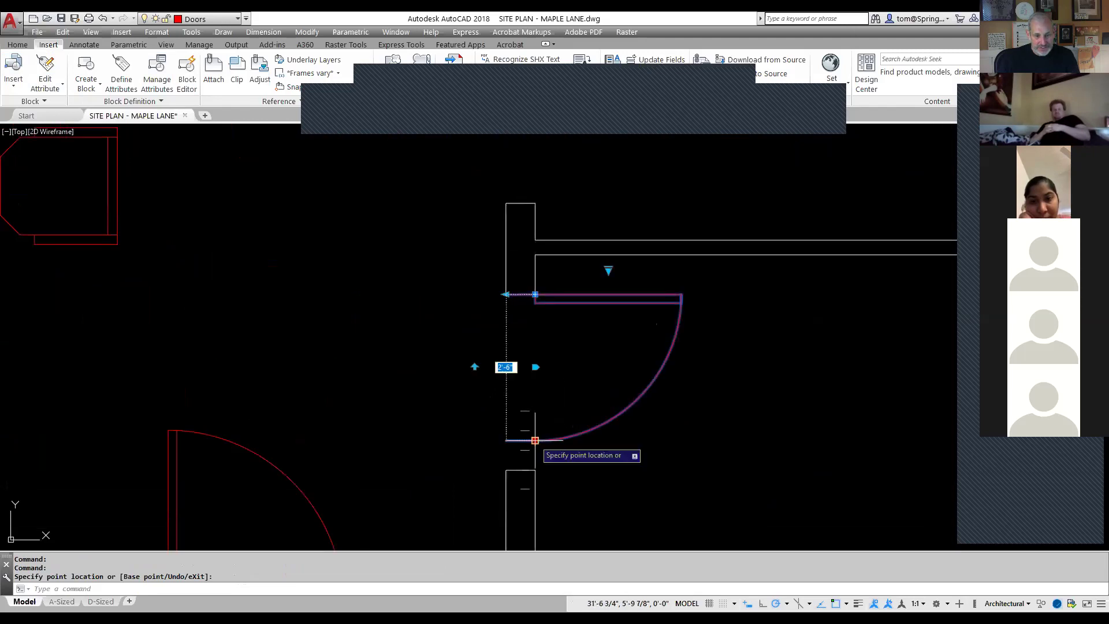
left_click(534, 469)
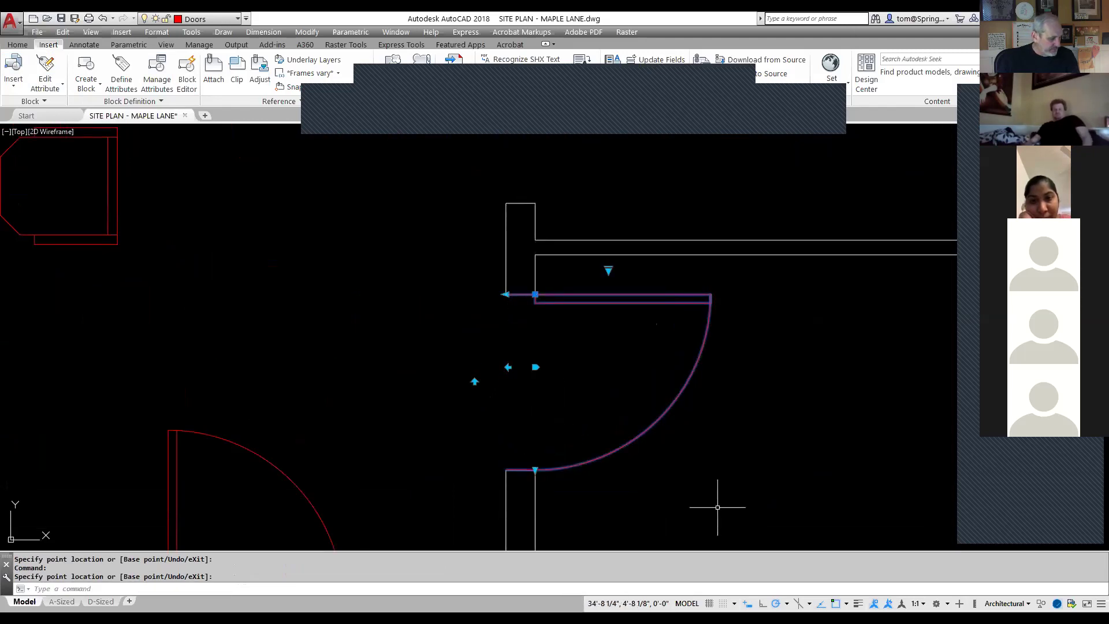
key("Escape")
scroll(717, 507, "down", 8)
scroll(631, 404, "up", 2)
scroll(700, 413, "down", 2)
middle_click_drag(713, 424, 497, 350)
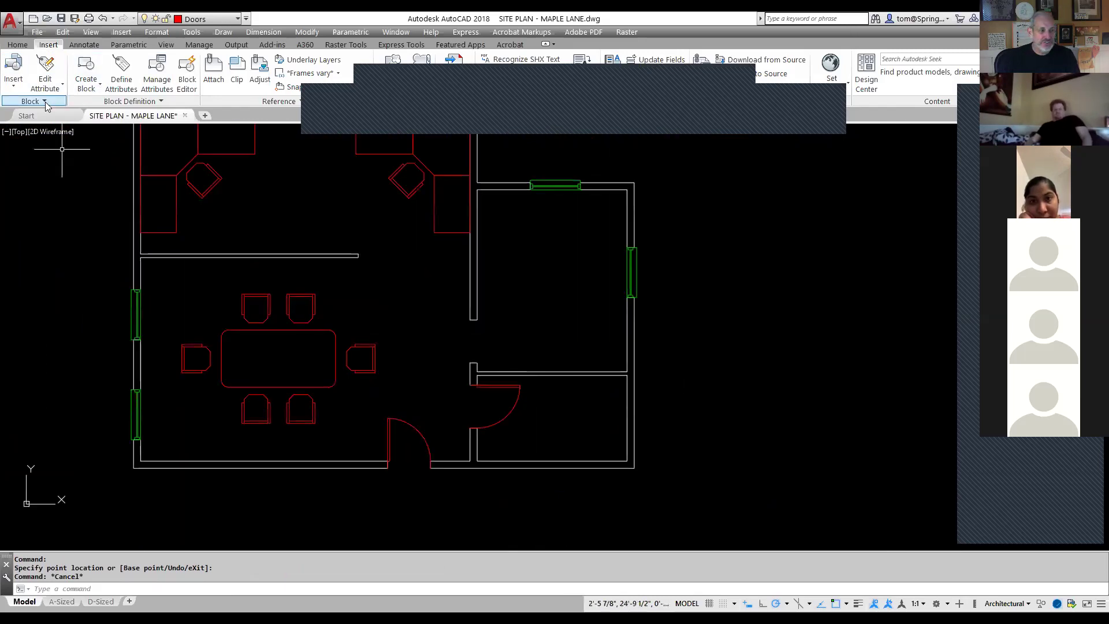
Step: Try inserting a Door block at scale 1 on the lower room-side corner of the upper interior doorway, rotated downward
left_click(18, 83)
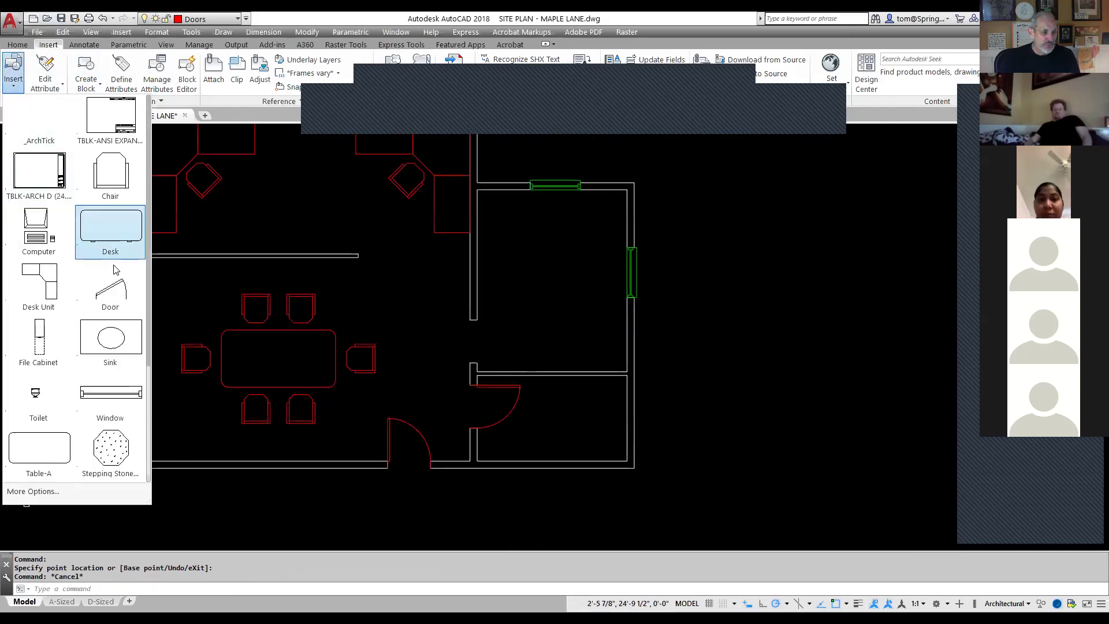
left_click(113, 286)
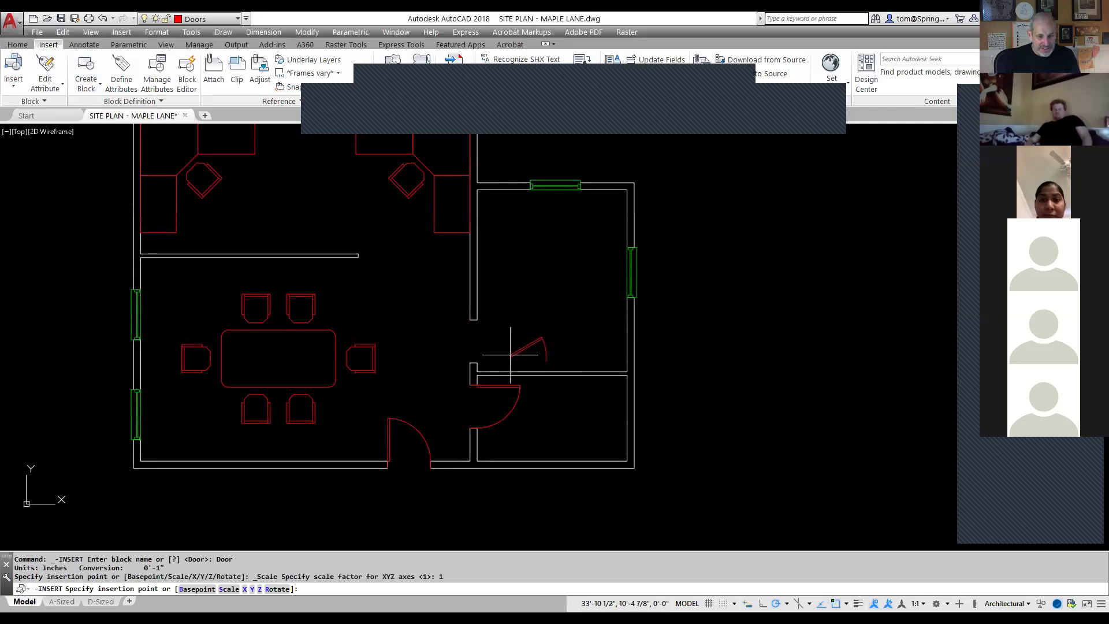
scroll(509, 354, "up", 2)
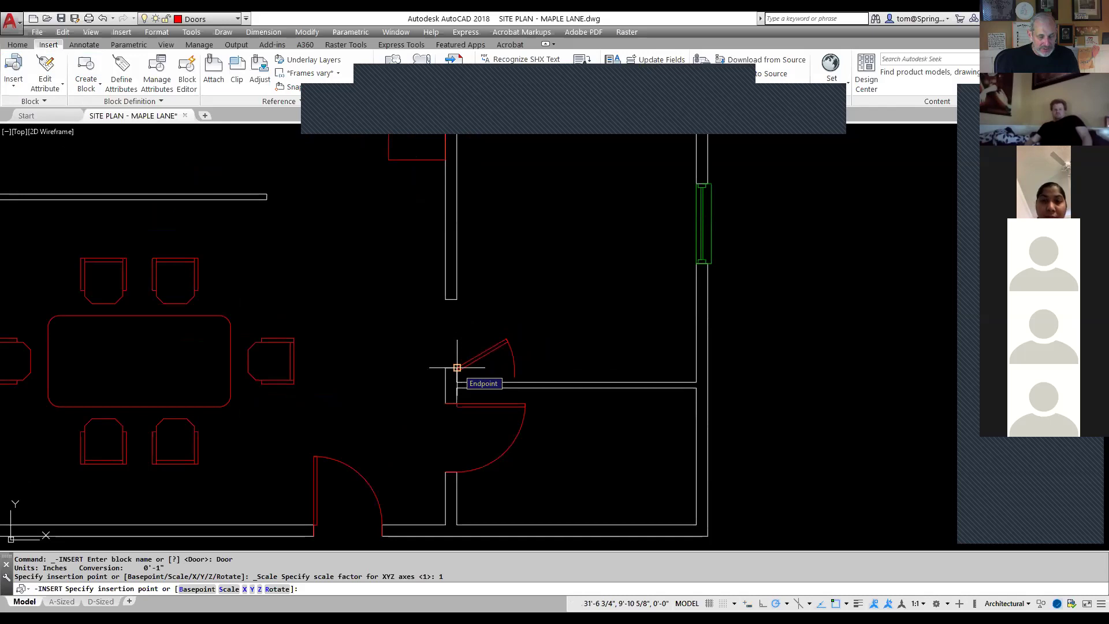
left_click(457, 367)
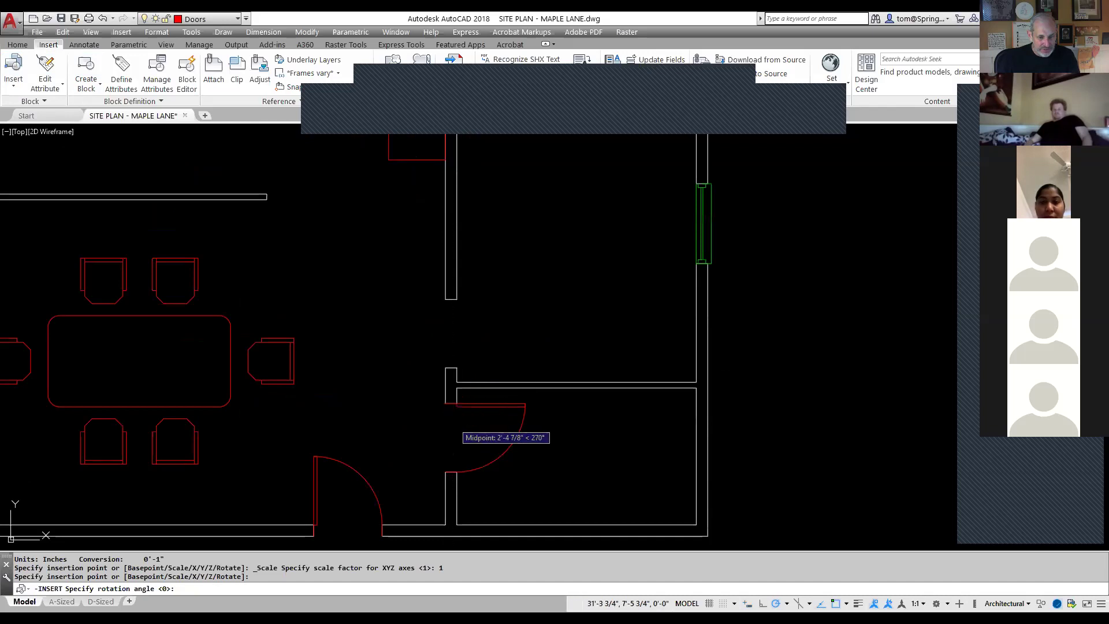
left_click(469, 411)
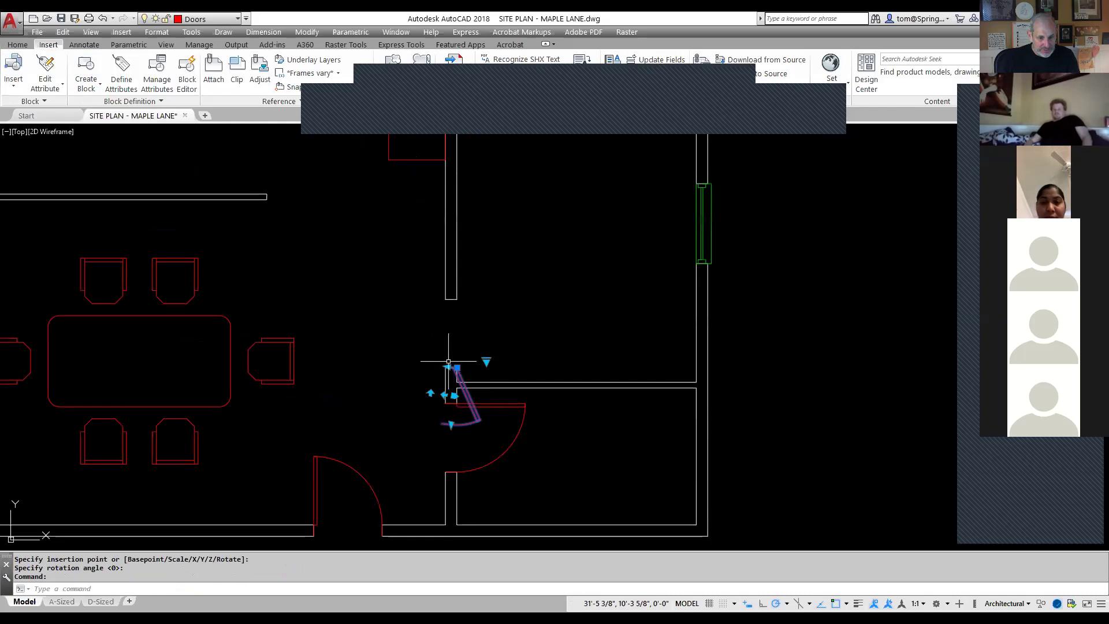
Step: Try flipping the trial door's hung side back and forth, then undo the flips and the door insertion
left_click(445, 395)
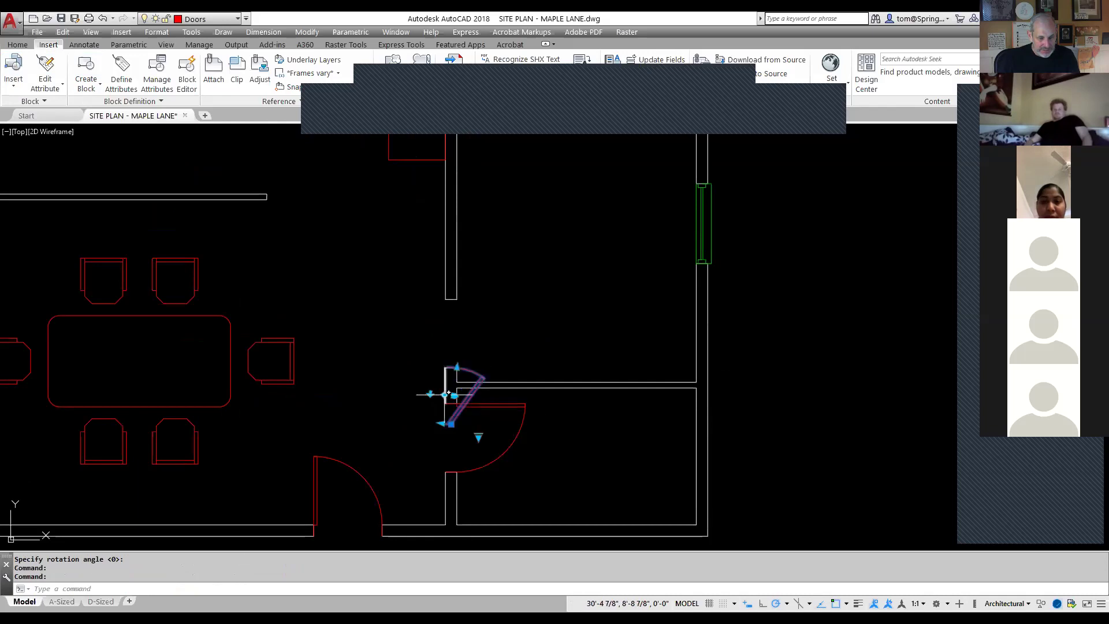
left_click(430, 393)
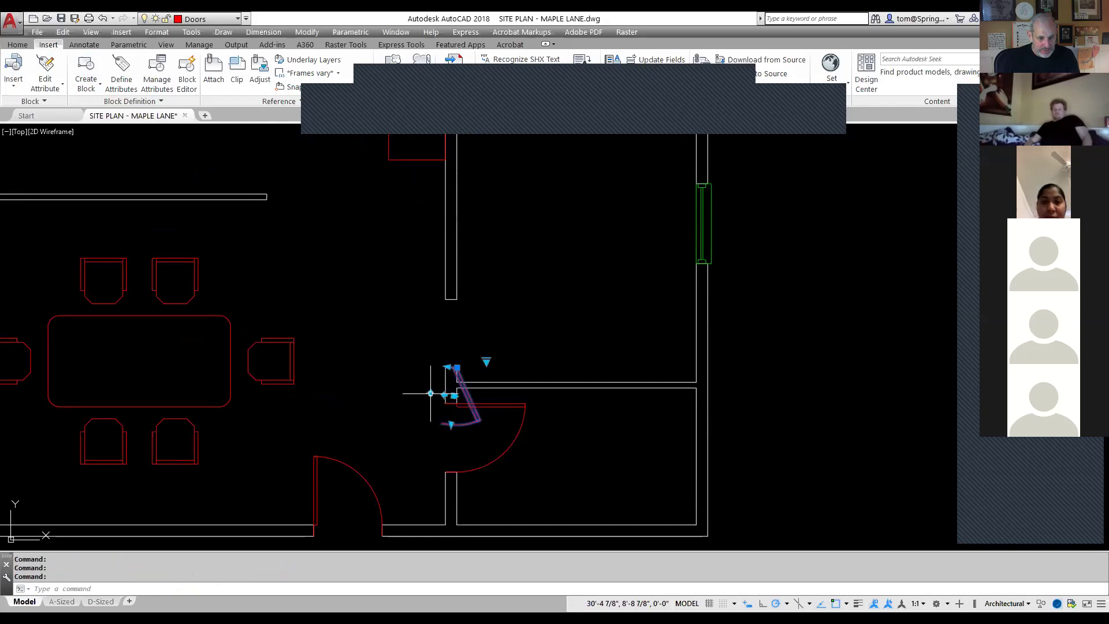
key("Escape")
scroll(470, 378, "up", 2)
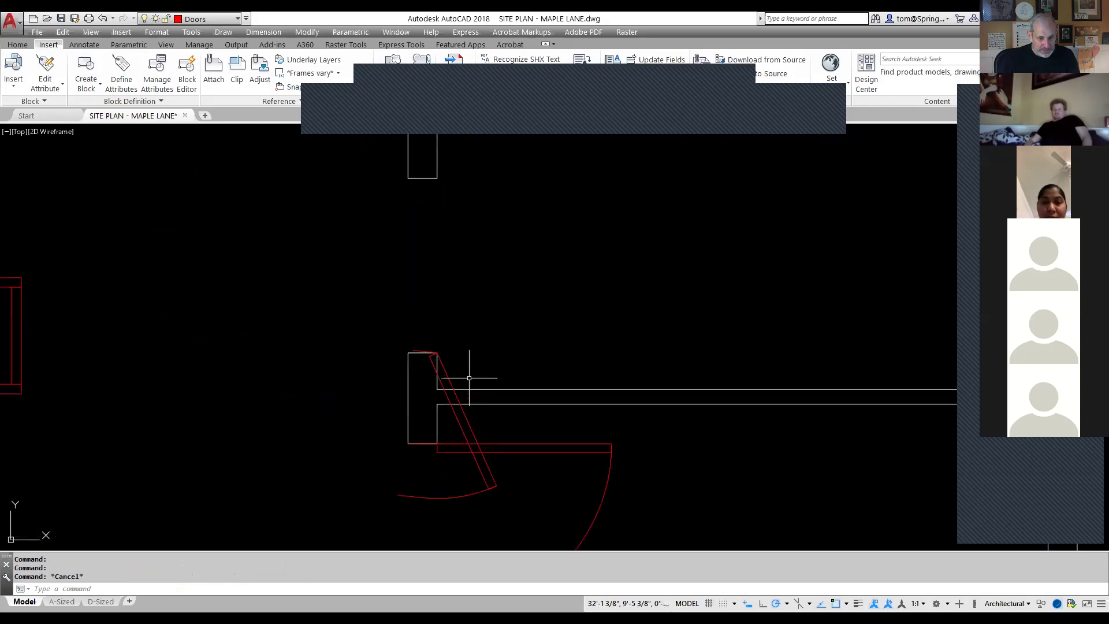
key("ctrl+z")
key("ctrl+z")
key("ctrl+z")
key("ctrl+z")
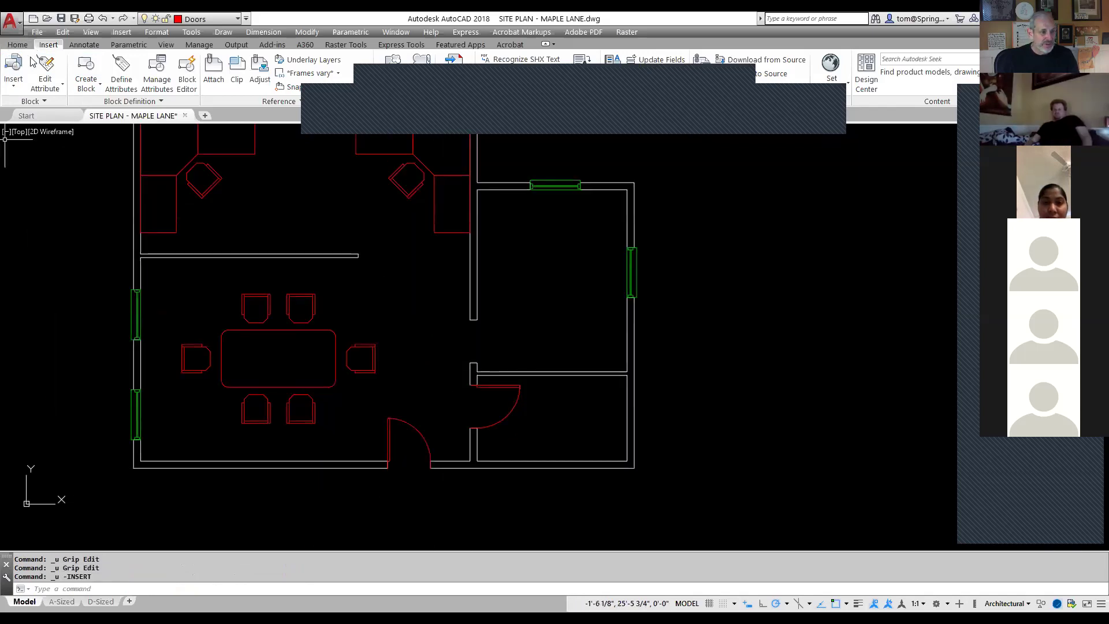
Step: Insert a Door block at scale 1, rotated 270°, on the upper room-side corner of the upper interior doorway
left_click(13, 74)
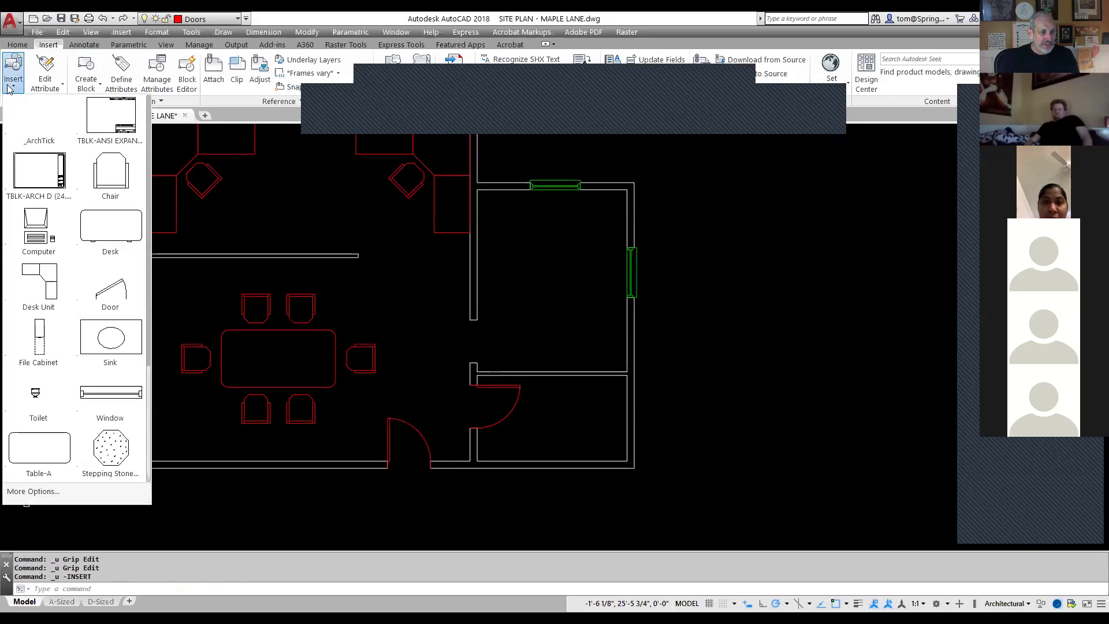
left_click(104, 290)
scroll(473, 347, "up", 4)
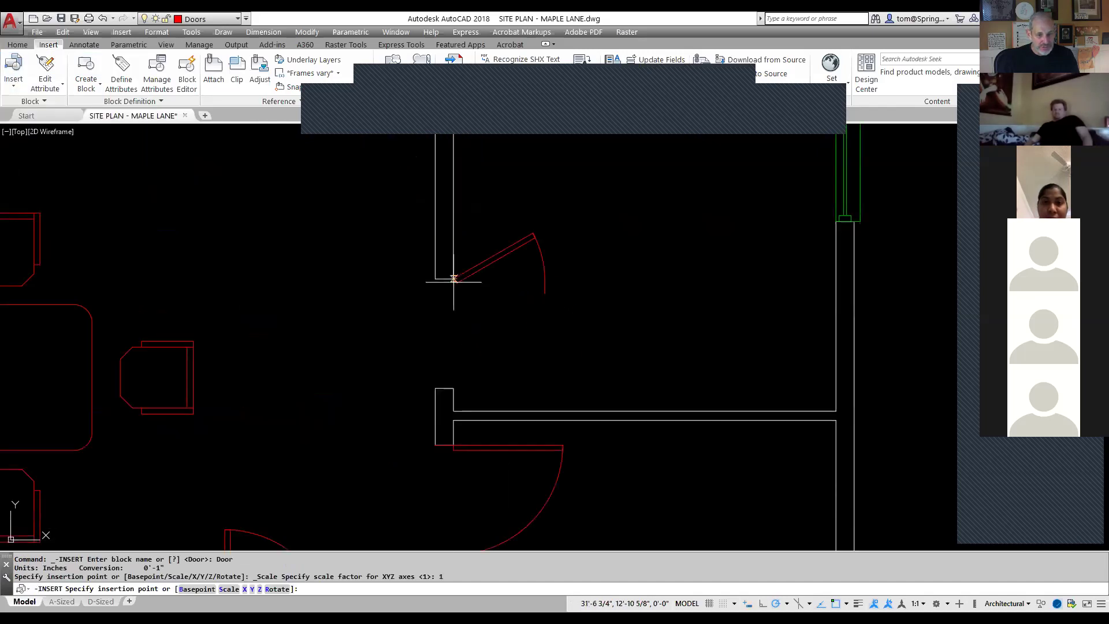
left_click(453, 279)
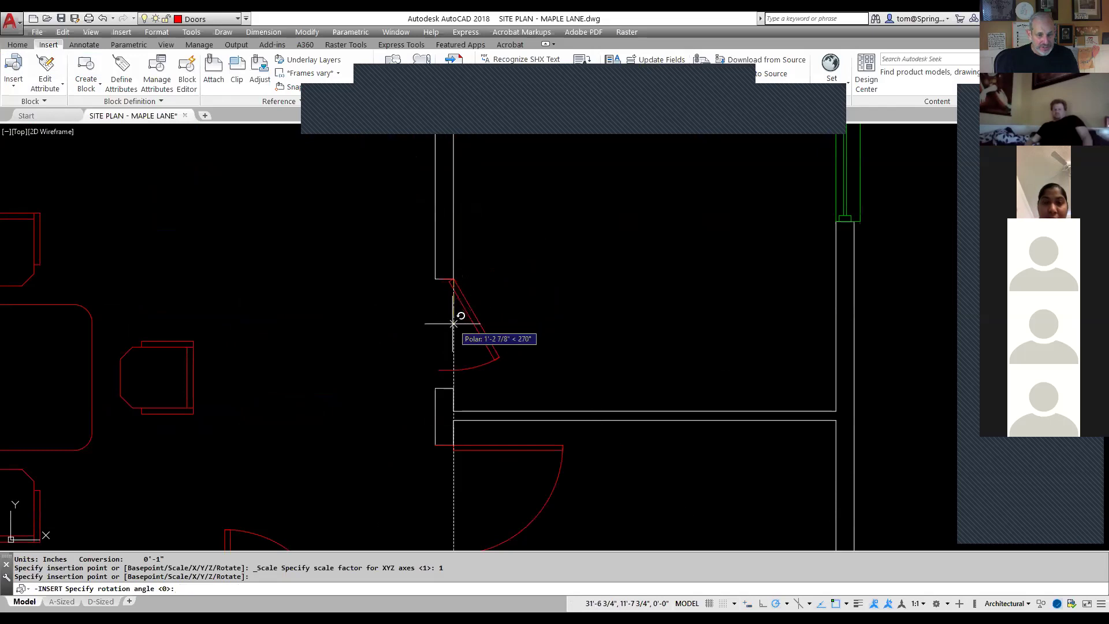
left_click(454, 324)
Step: Set the upper interior door's swing to Open 90º
scroll(445, 292, "up", 6)
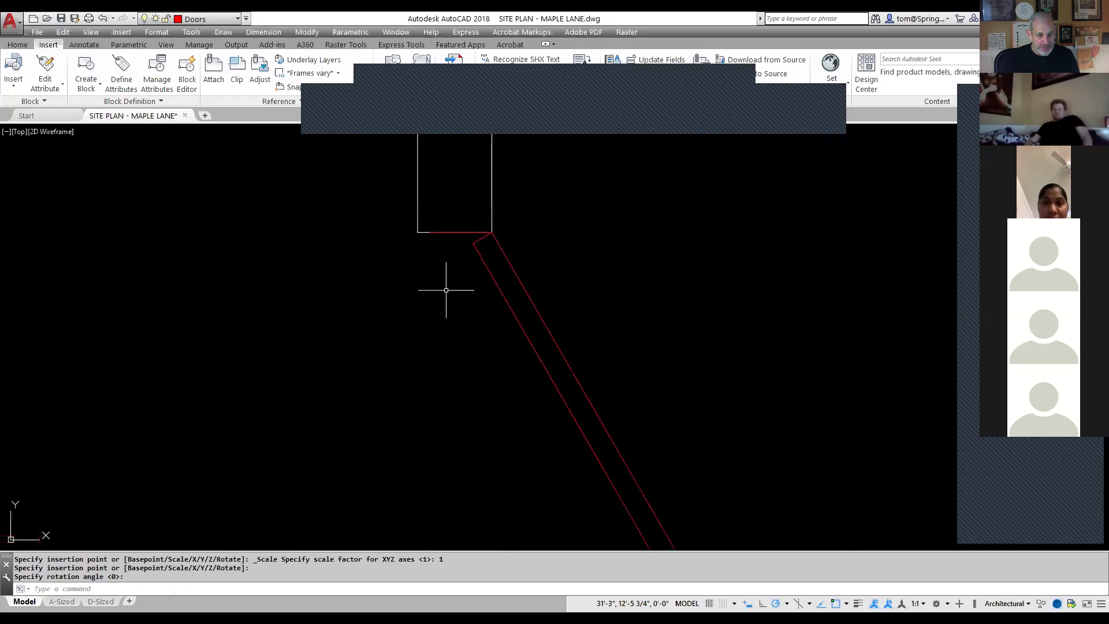
left_click(480, 252)
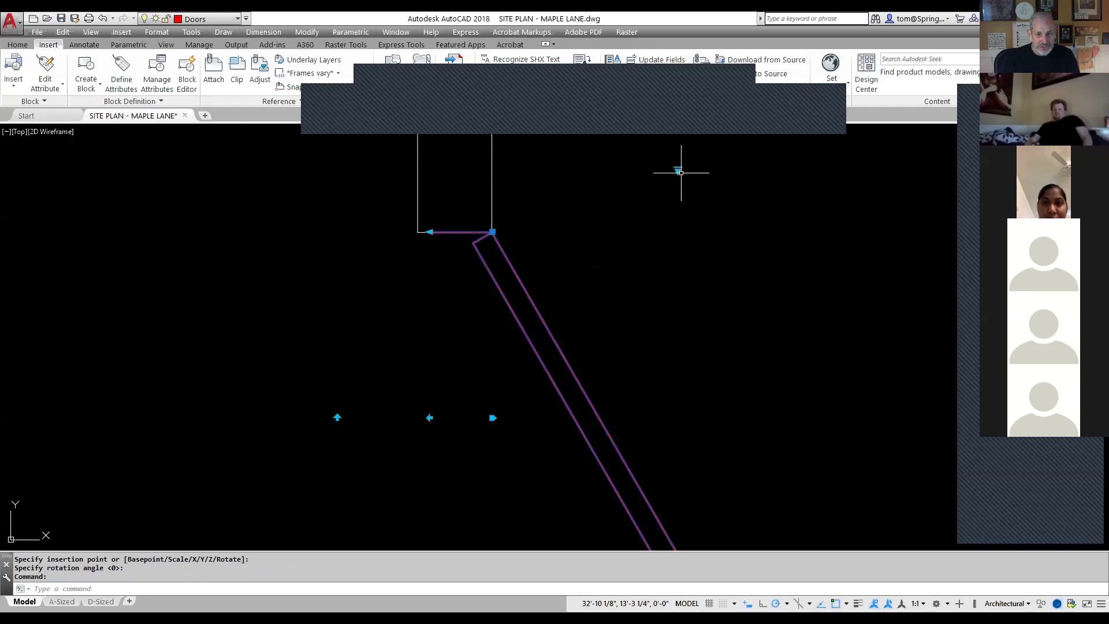
left_click(677, 170)
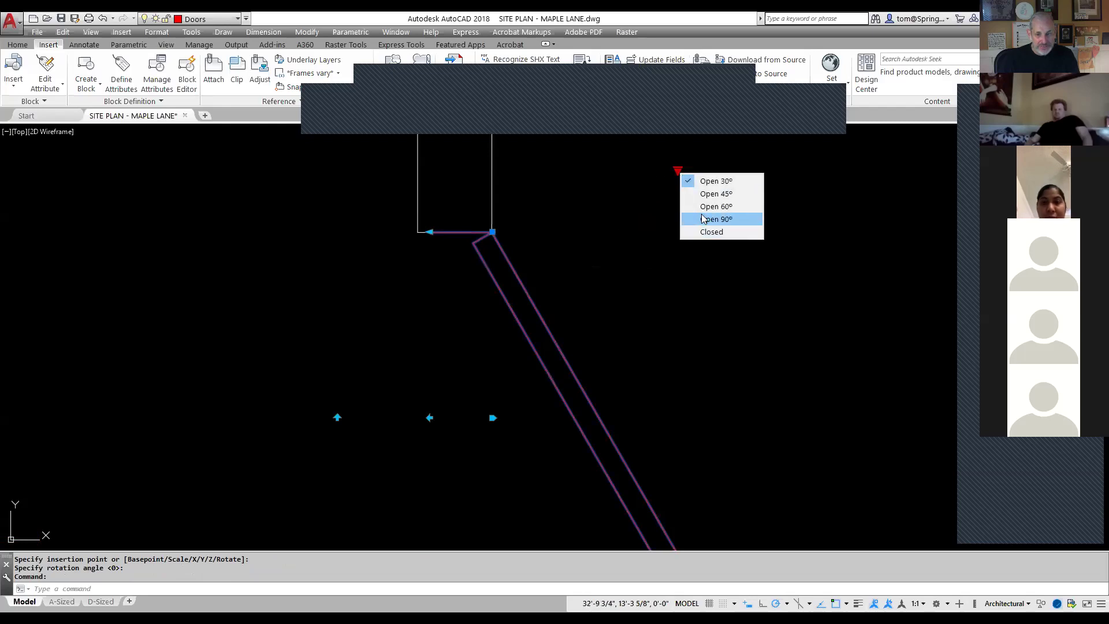
left_click(707, 219)
scroll(669, 259, "down", 4)
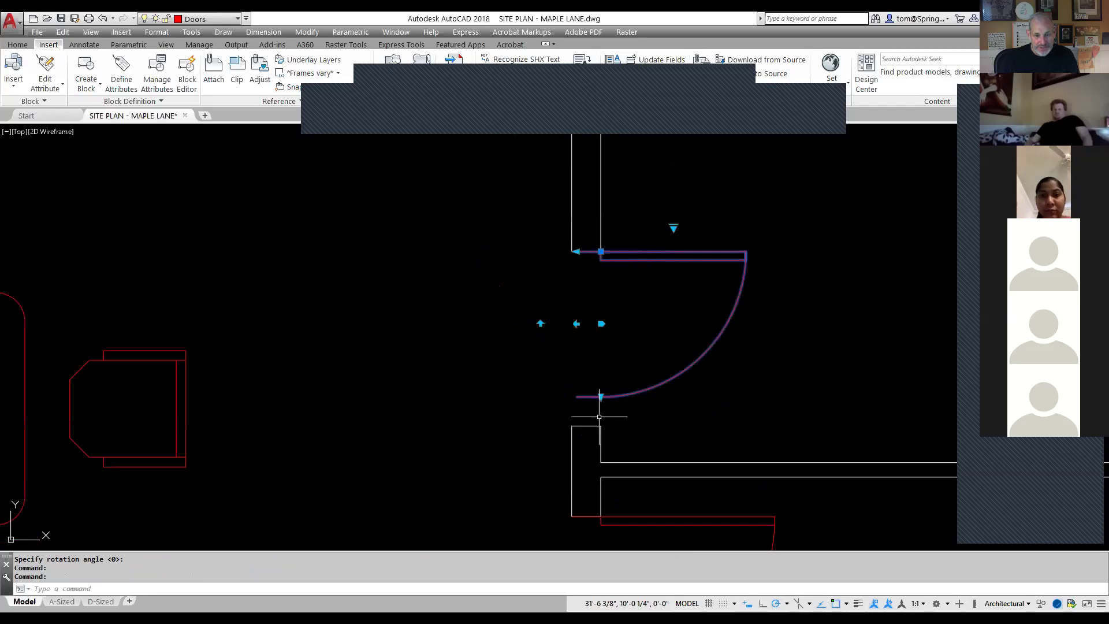
Step: Stretch the upper interior door's width to the opposite jamb's corner and its jamb depth across the full wall thickness
scroll(601, 410, "up", 4)
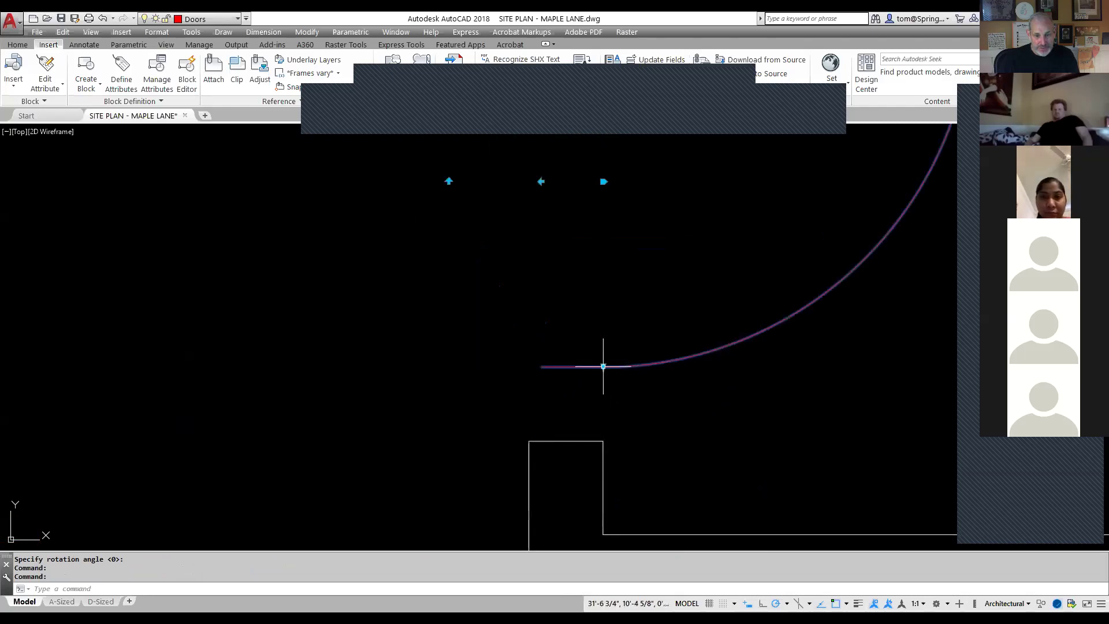
left_click(603, 367)
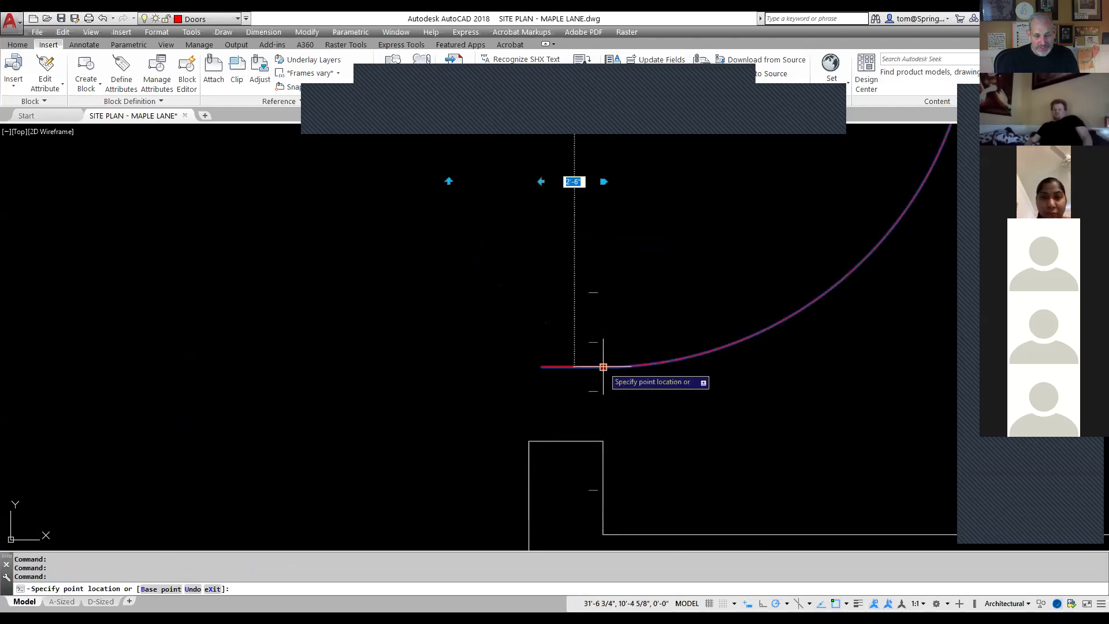
left_click(603, 441)
scroll(604, 310, "down", 3)
scroll(588, 360, "up", 5)
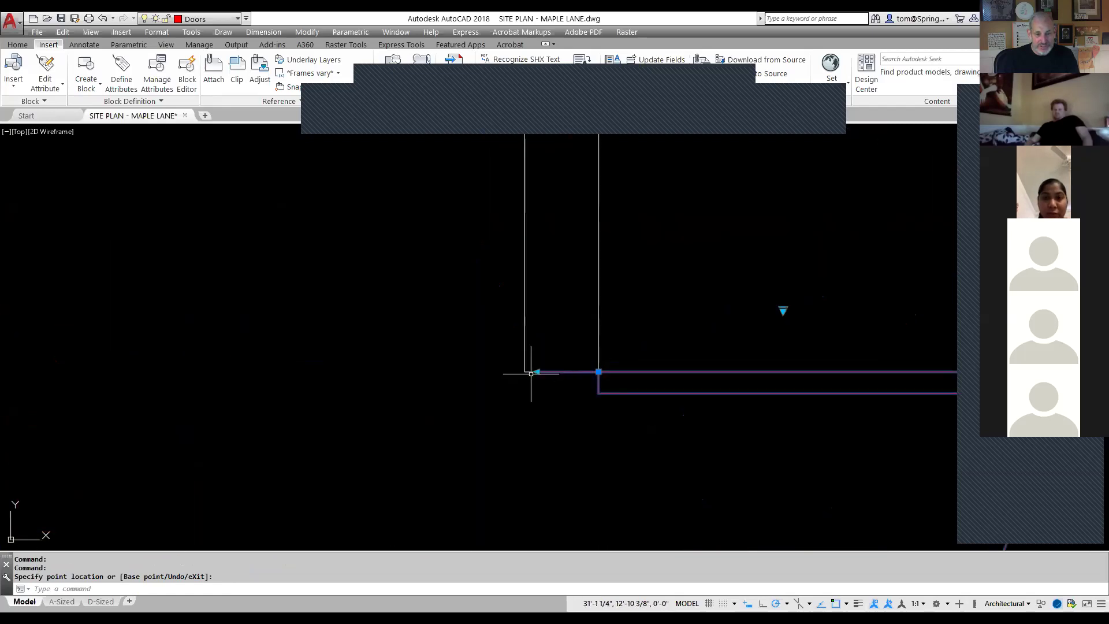
left_click(536, 371)
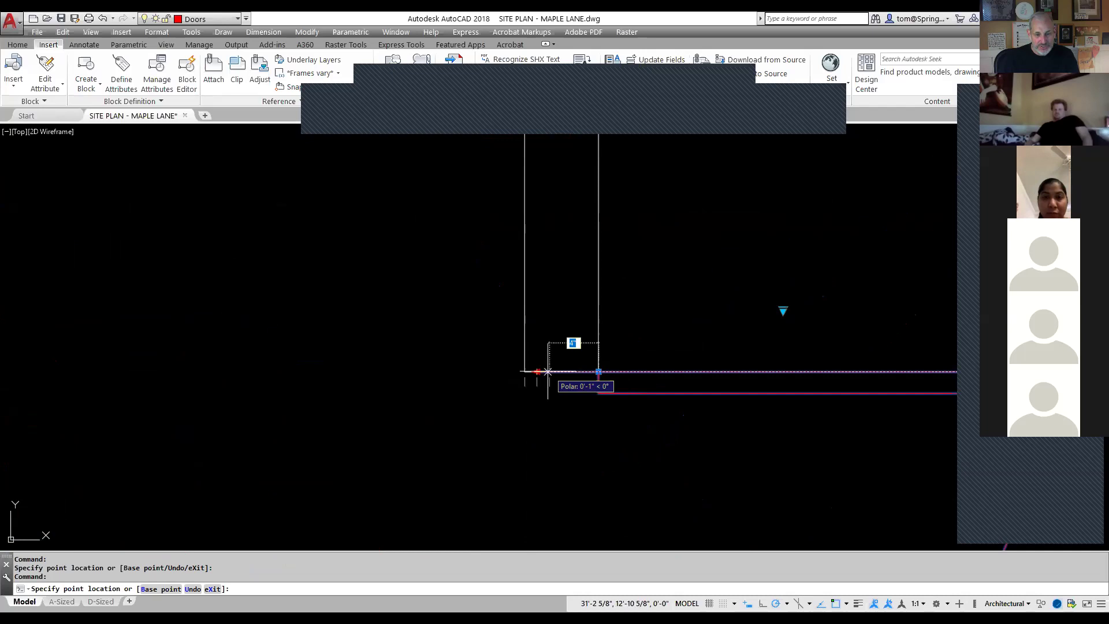
key("Escape")
Step: Flip the side the upper interior door is hung on so it hinges at the lower jamb, leaving it deselected
scroll(714, 448, "down", 5)
mouse_move(715, 449)
middle_mouse_down()
mouse_move(574, 322)
mouse_move(565, 289)
middle_mouse_up()
left_click(564, 288)
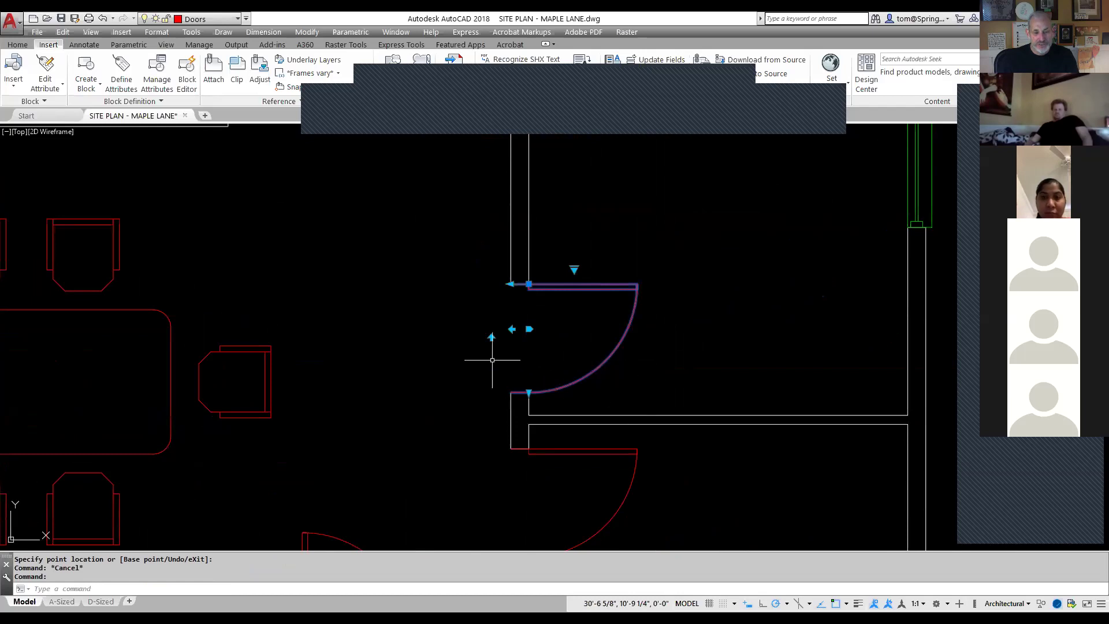
left_click(490, 337)
left_click(491, 337)
left_click(491, 337)
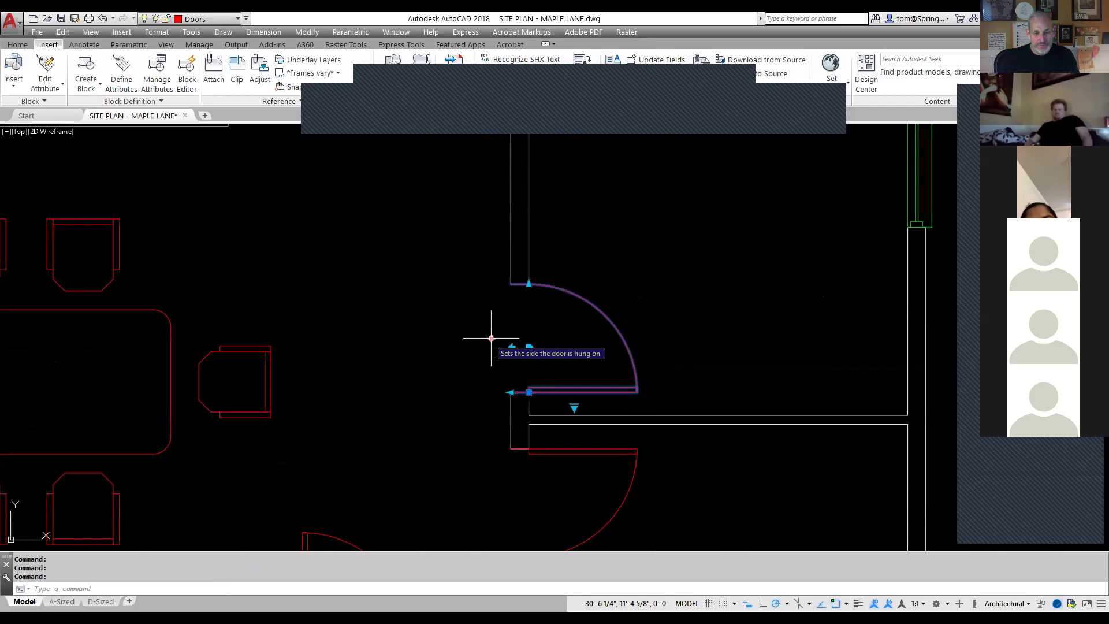
left_click(490, 337)
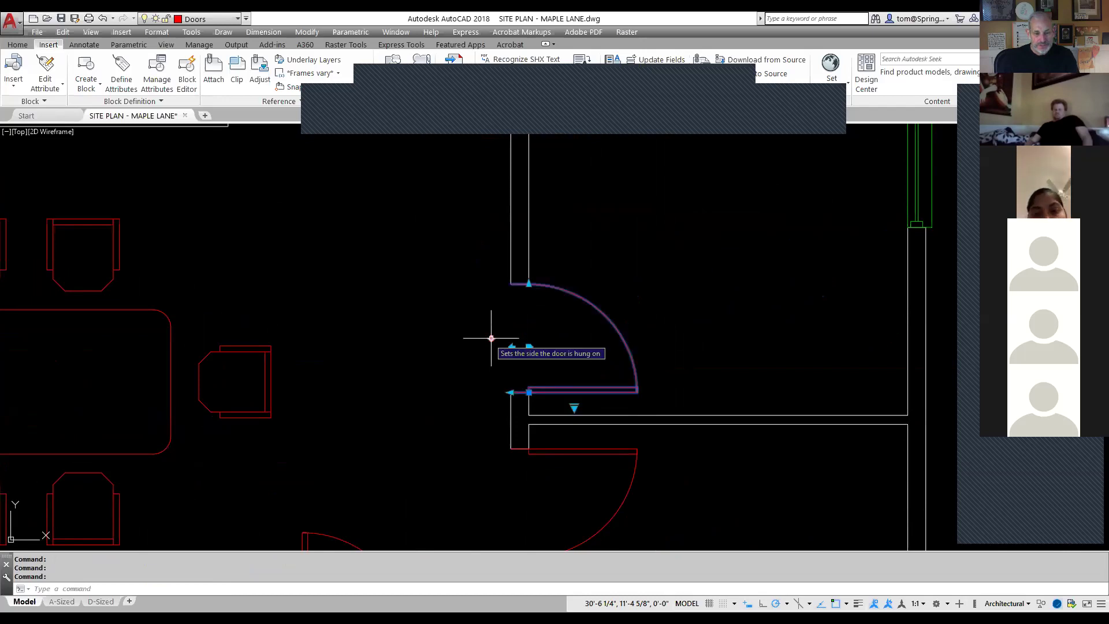
key("Escape")
key("Escape")
Step: Make Plumbing the current layer and insert an unrotated Sink block at scale 1 against the small lower room's bottom wall, near the door
scroll(780, 336, "down", 5)
middle_click_drag(780, 337, 625, 355)
scroll(631, 413, "up", 2)
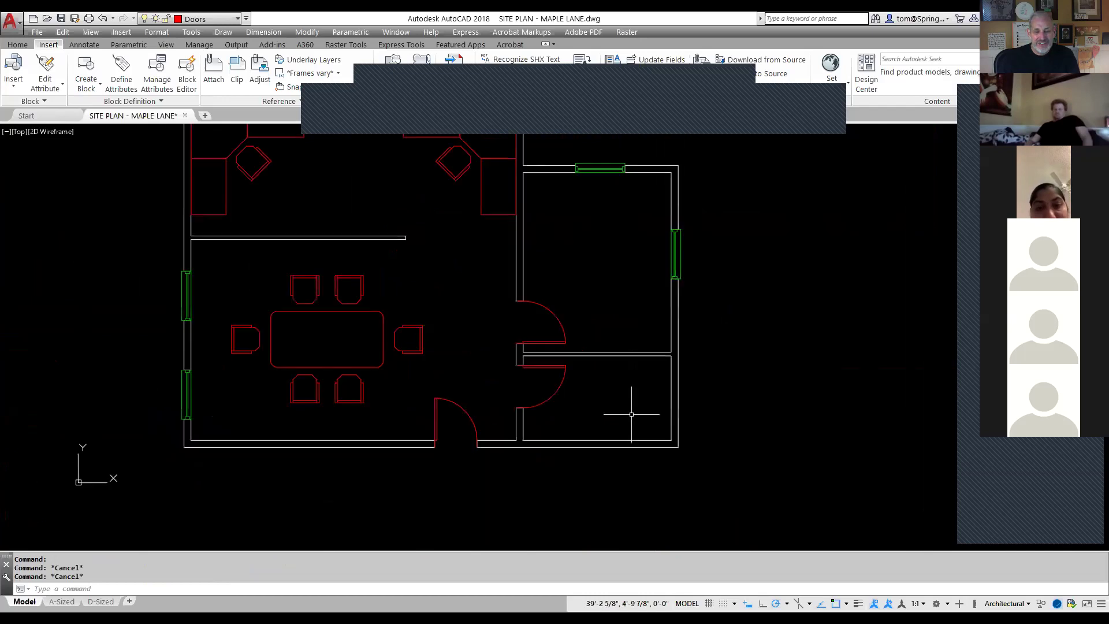
scroll(631, 413, "up", 2)
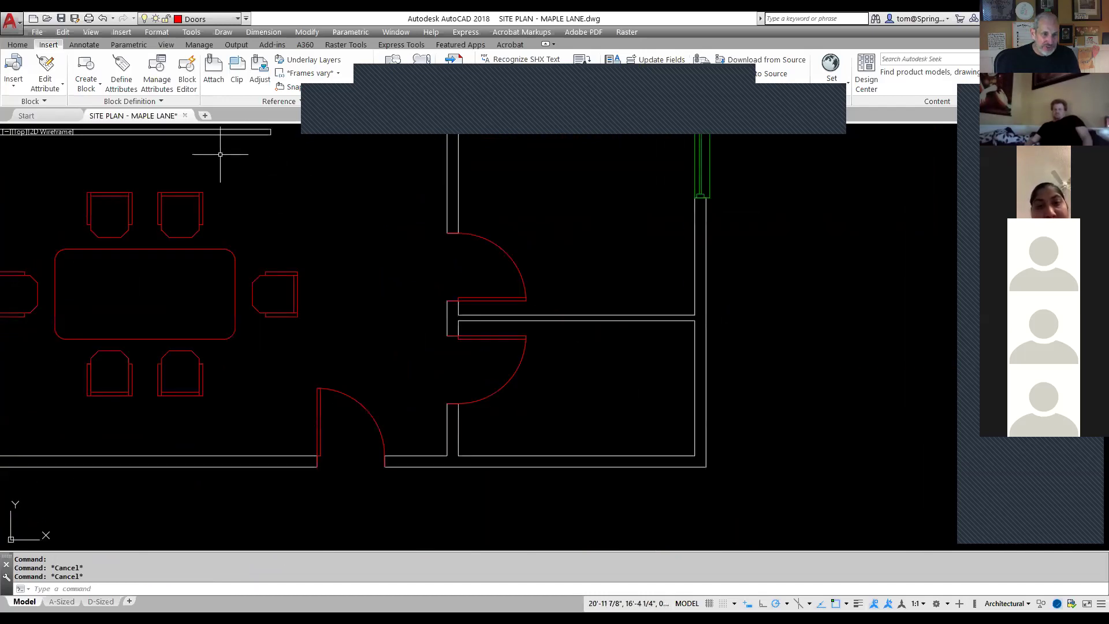
left_click(241, 21)
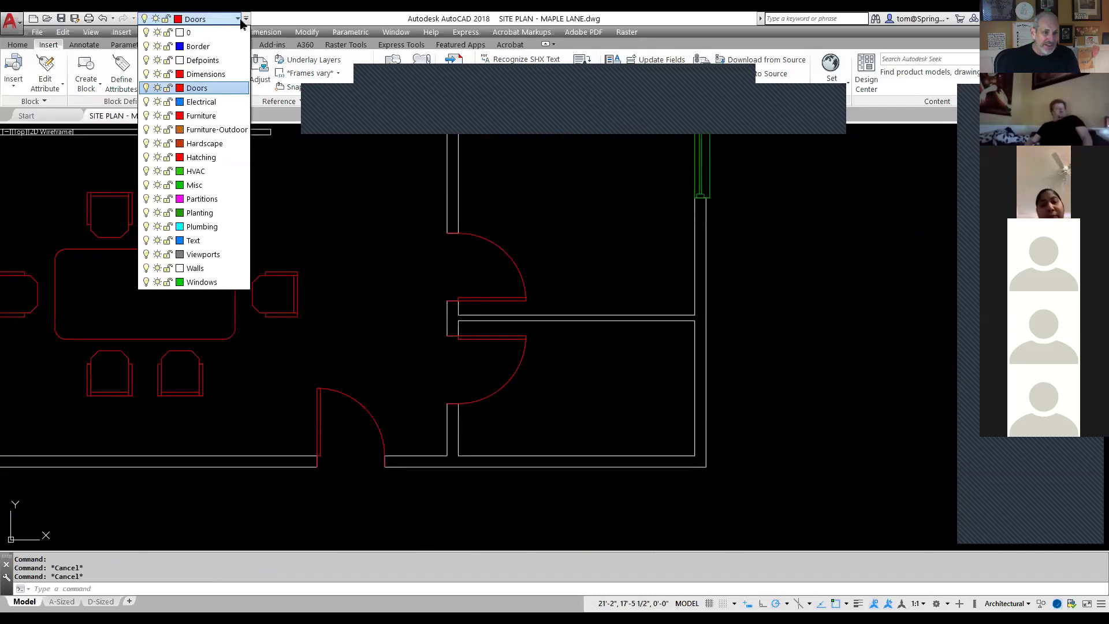
left_click(196, 227)
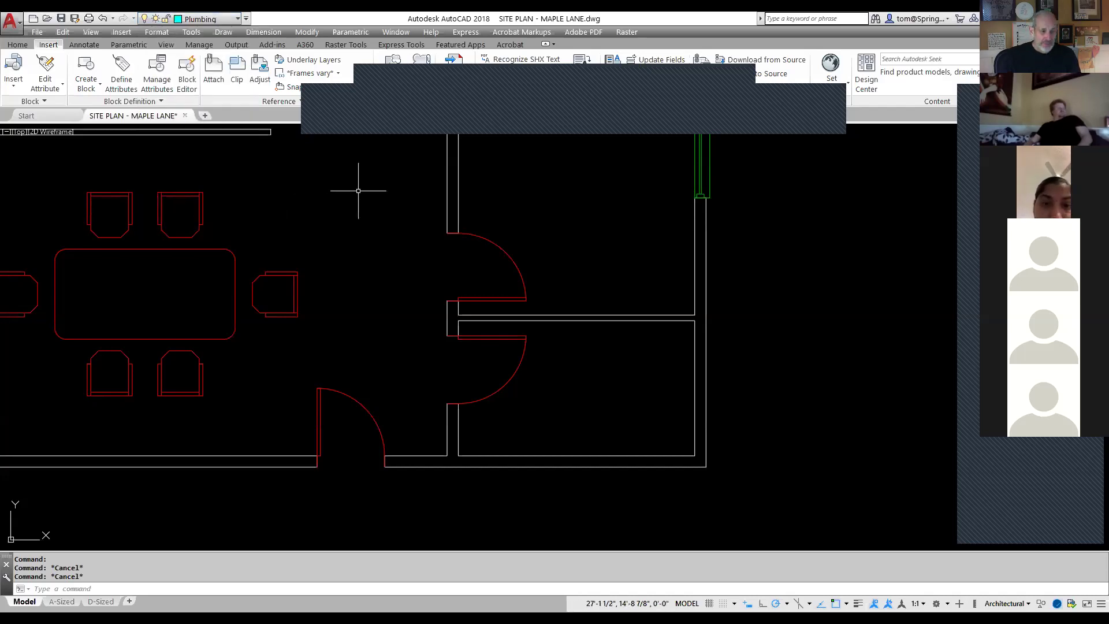
left_click(14, 86)
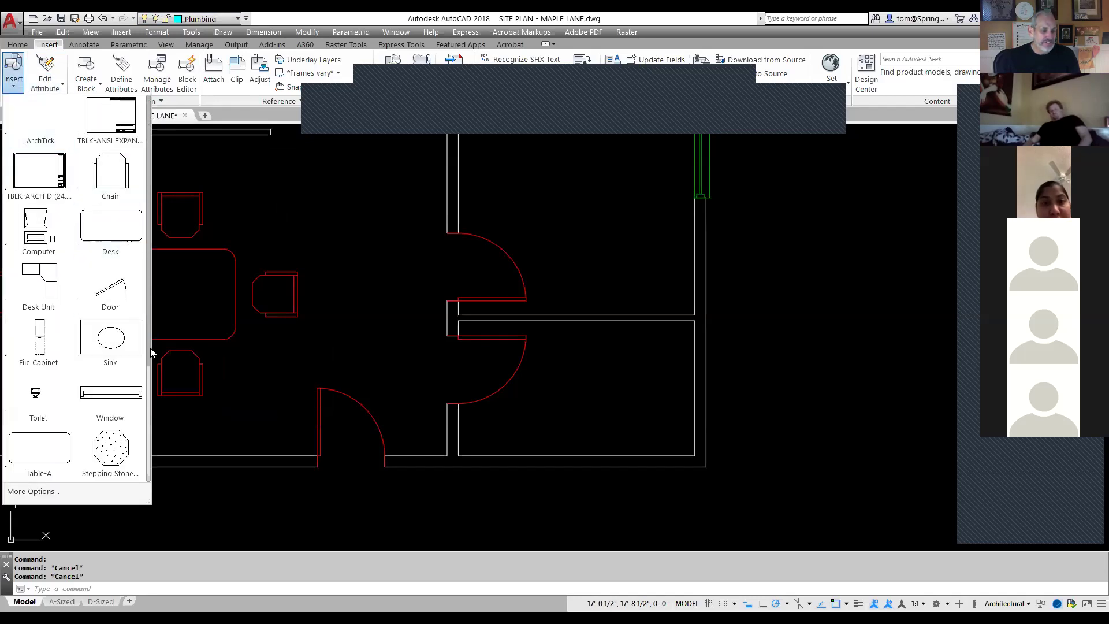
left_click(109, 336)
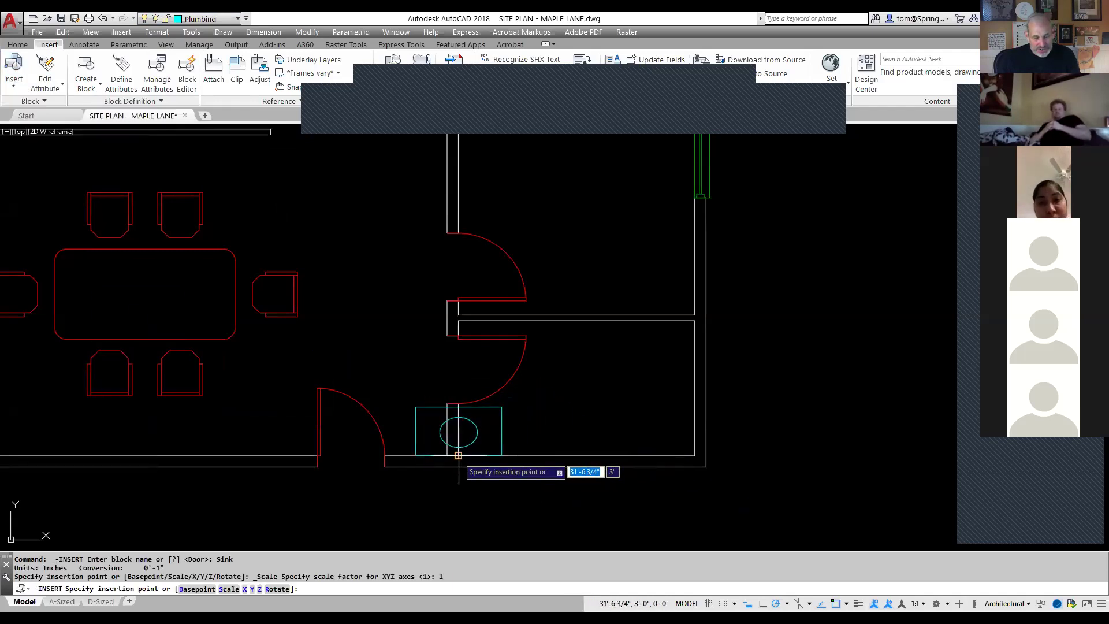
left_click(528, 455)
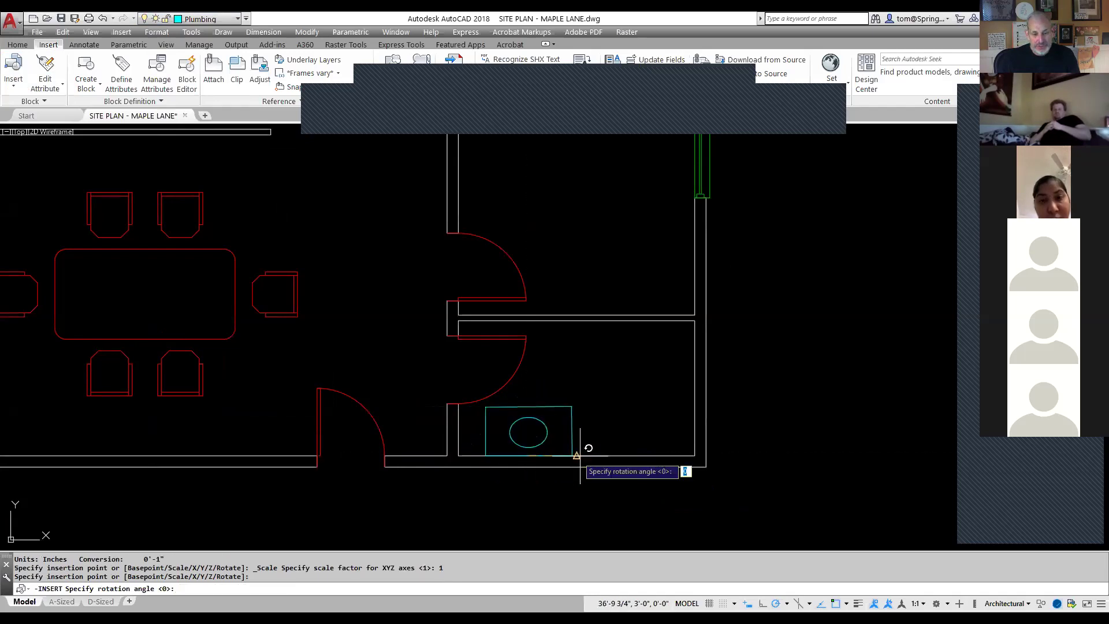
key("Return")
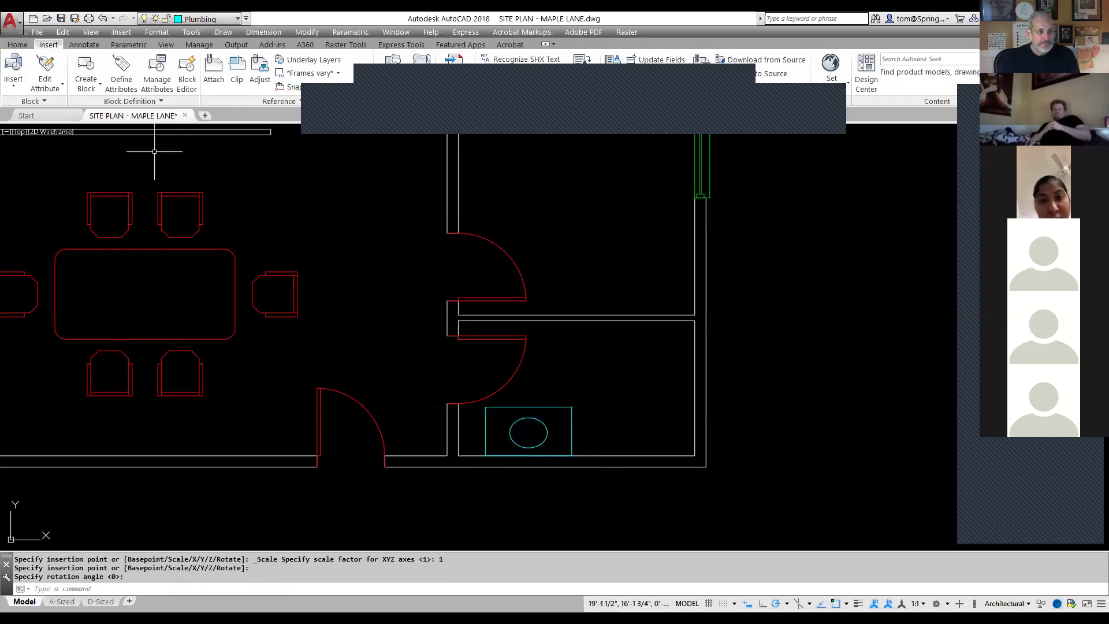
Step: Insert an unrotated Toilet block at scale 1 on the small lower room's bottom wall, to the right of the sink
left_click(14, 76)
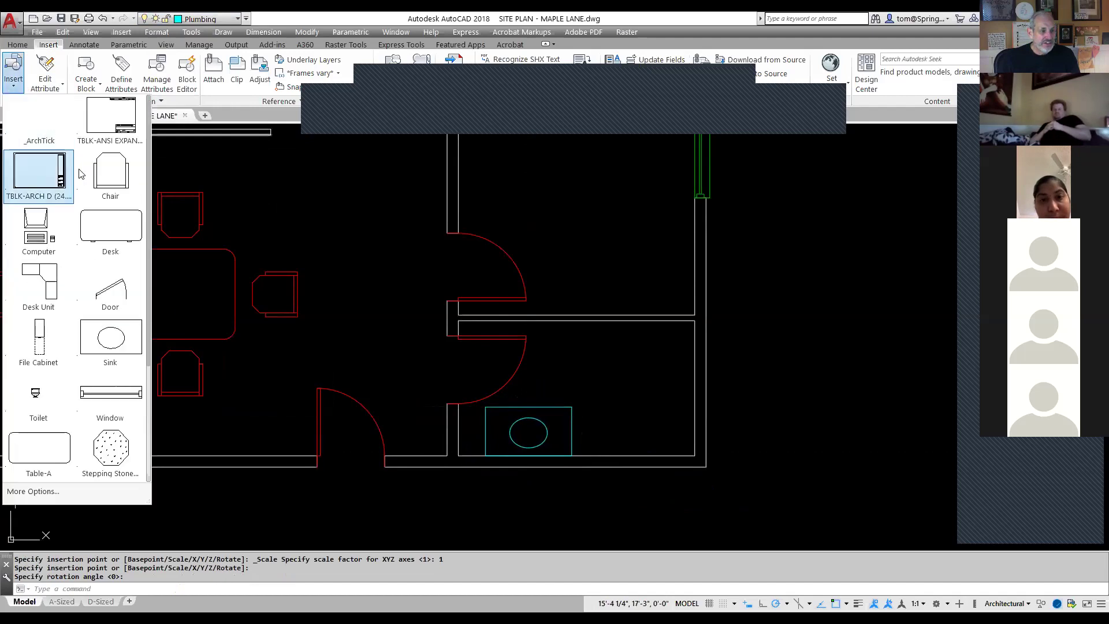
left_click_drag(148, 351, 153, 487)
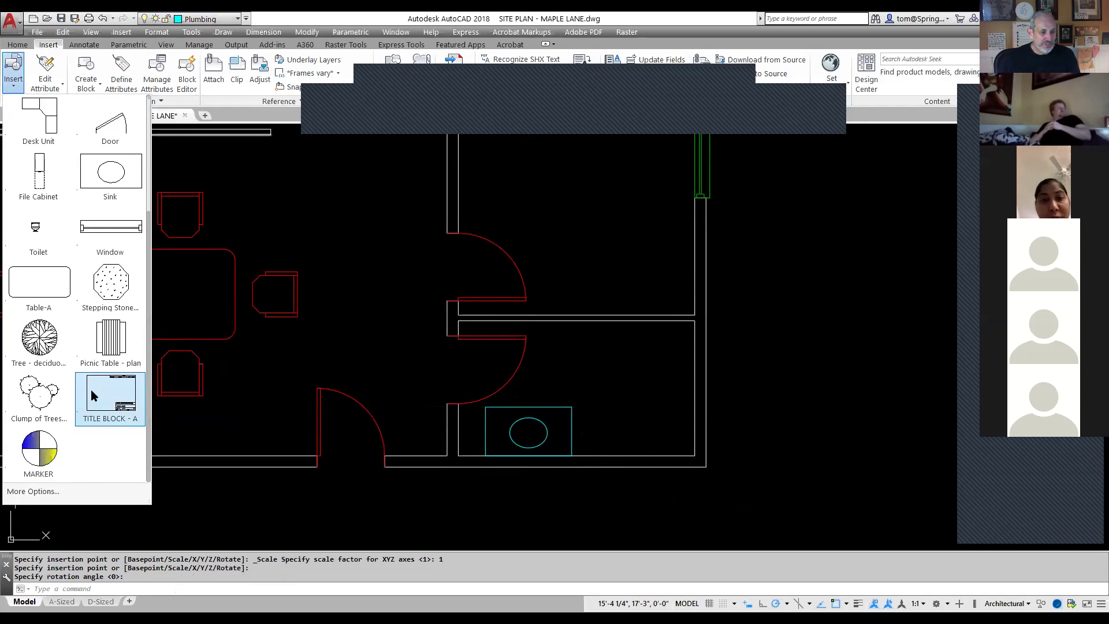
left_click(38, 232)
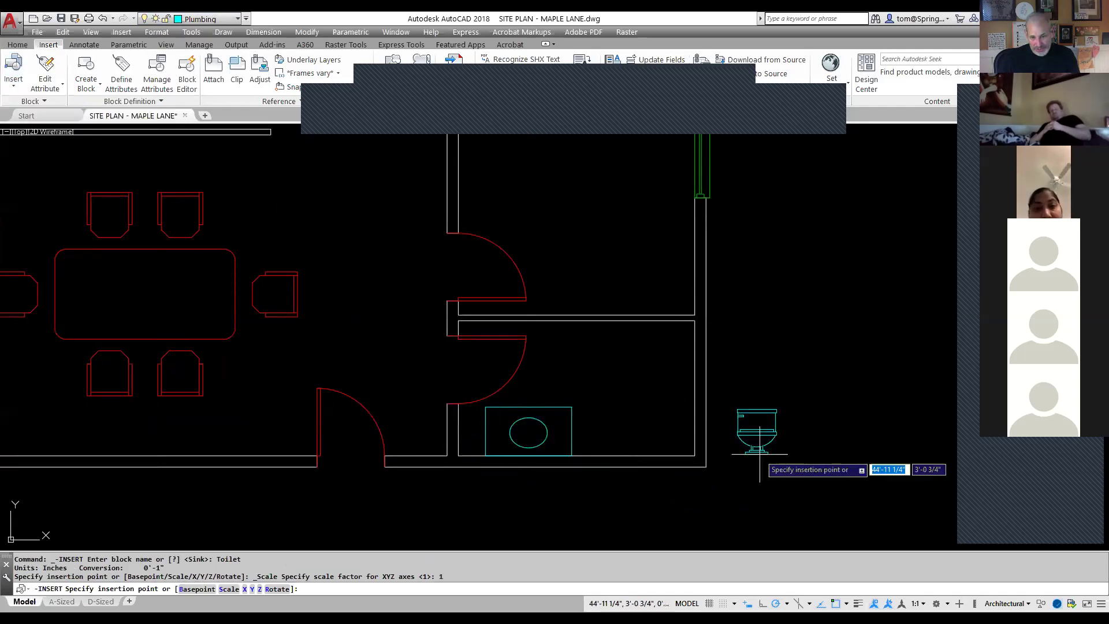
left_click(653, 456)
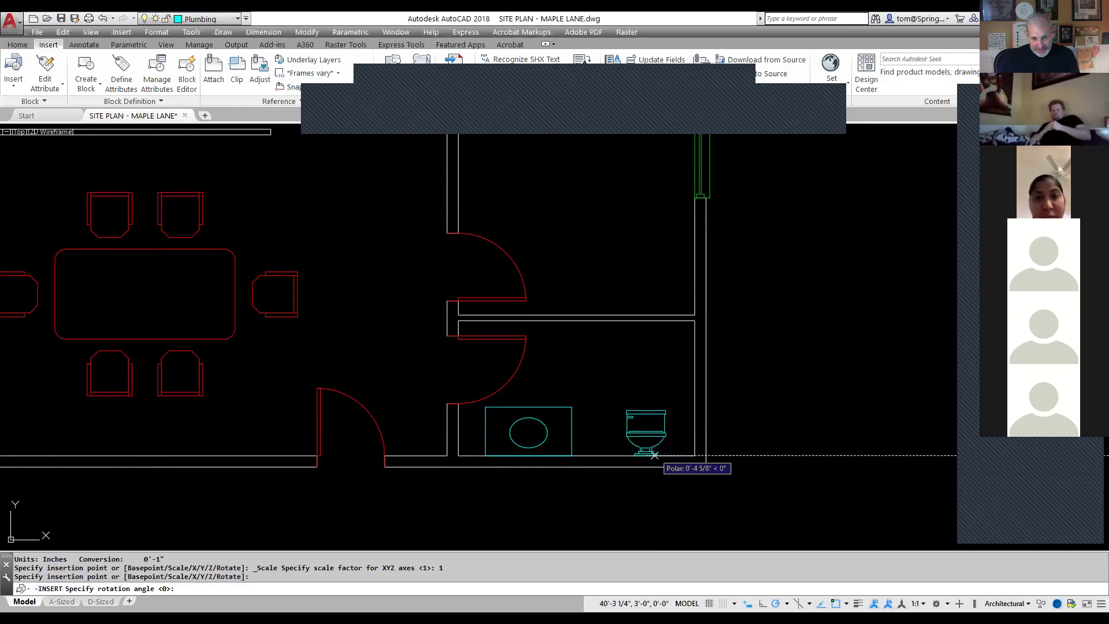
key("Return")
Step: Switch the toilet block's visibility to Elongated (Plan)
scroll(664, 450, "up", 2)
left_click(836, 453)
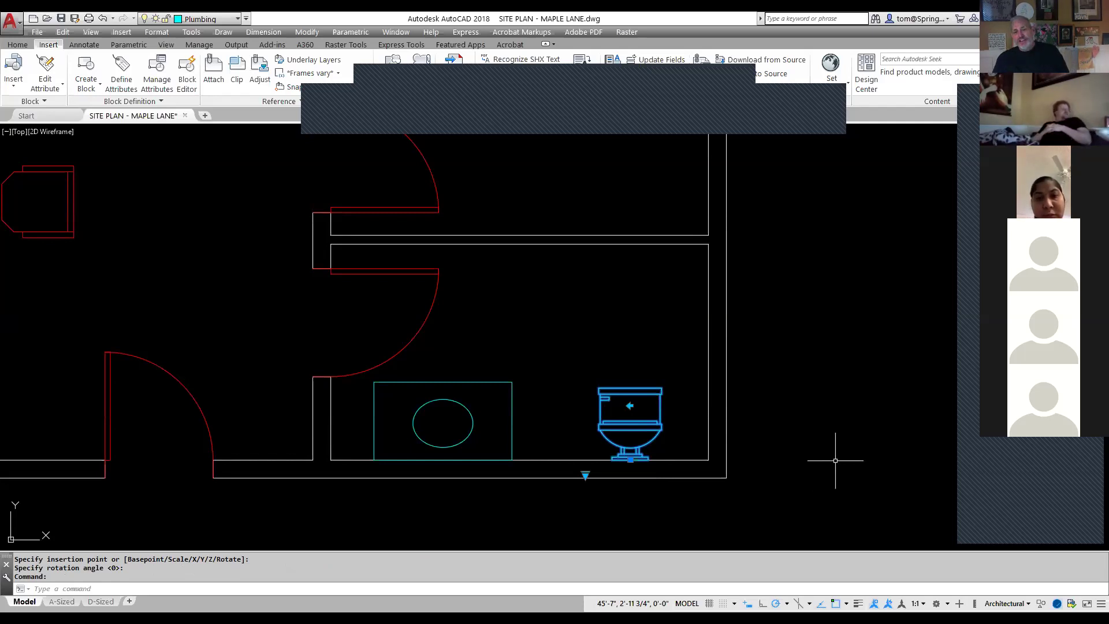
left_click(584, 474)
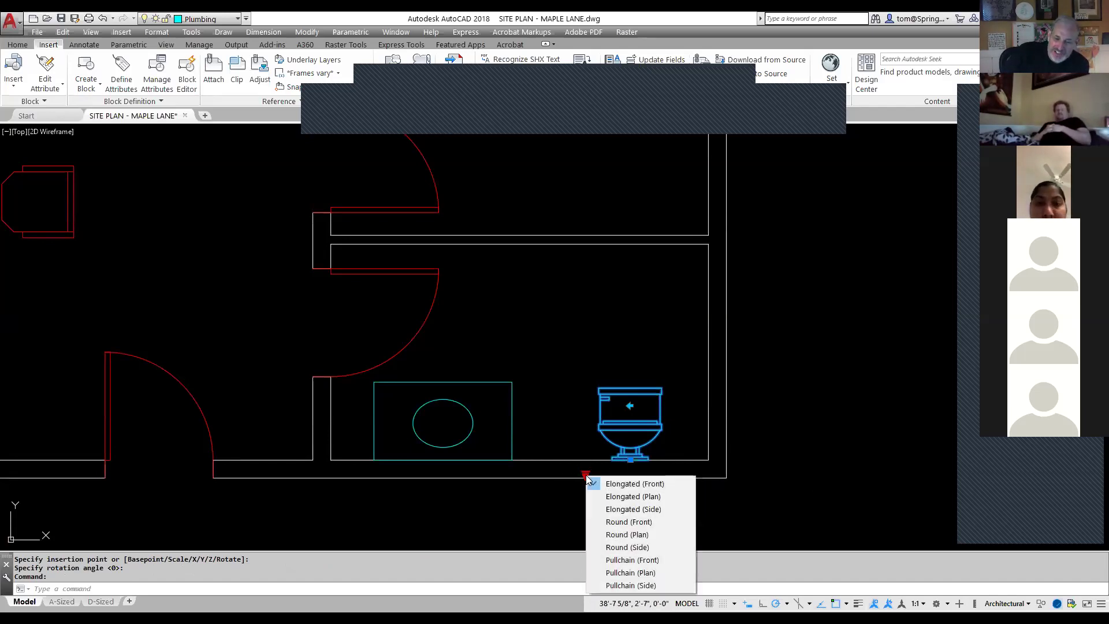
left_click(626, 497)
Step: Rotate the toilet half a turn so its tank backs onto the bottom wall and the bowl faces into the room, leaving it deselected
scroll(743, 507, "down", 2)
middle_click_drag(743, 507, 730, 463)
scroll(710, 469, "up", 3)
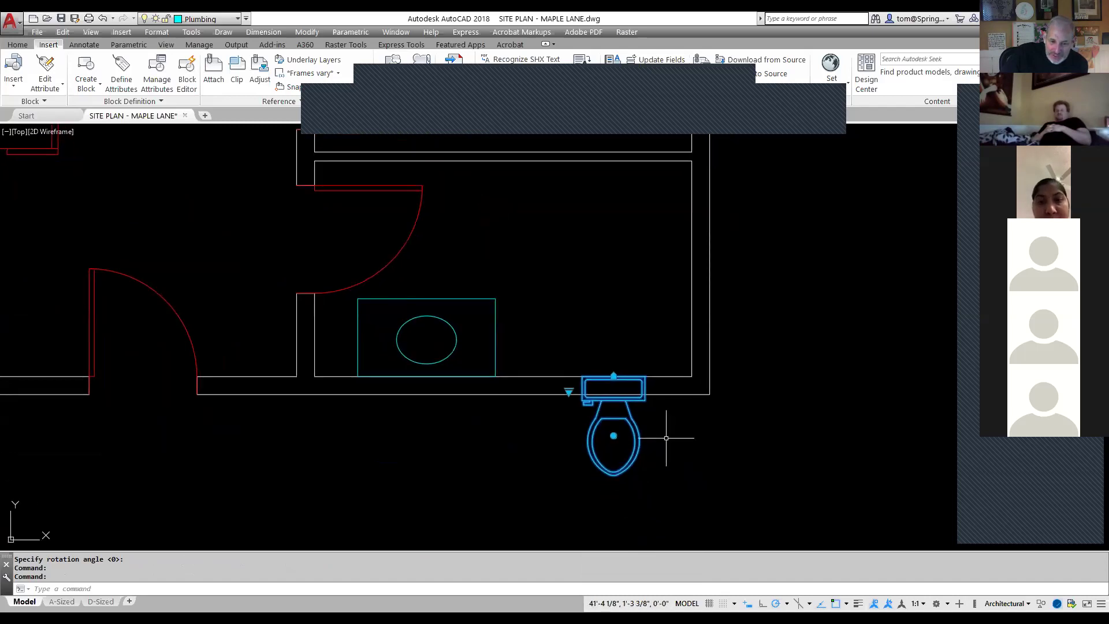
left_click(613, 436)
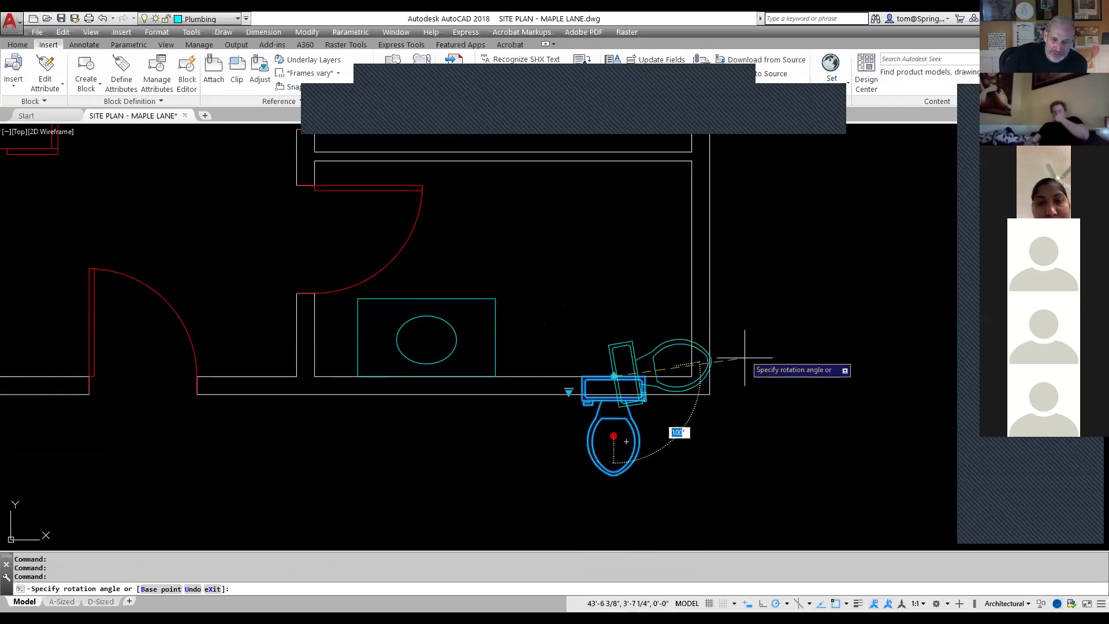
left_click(623, 283)
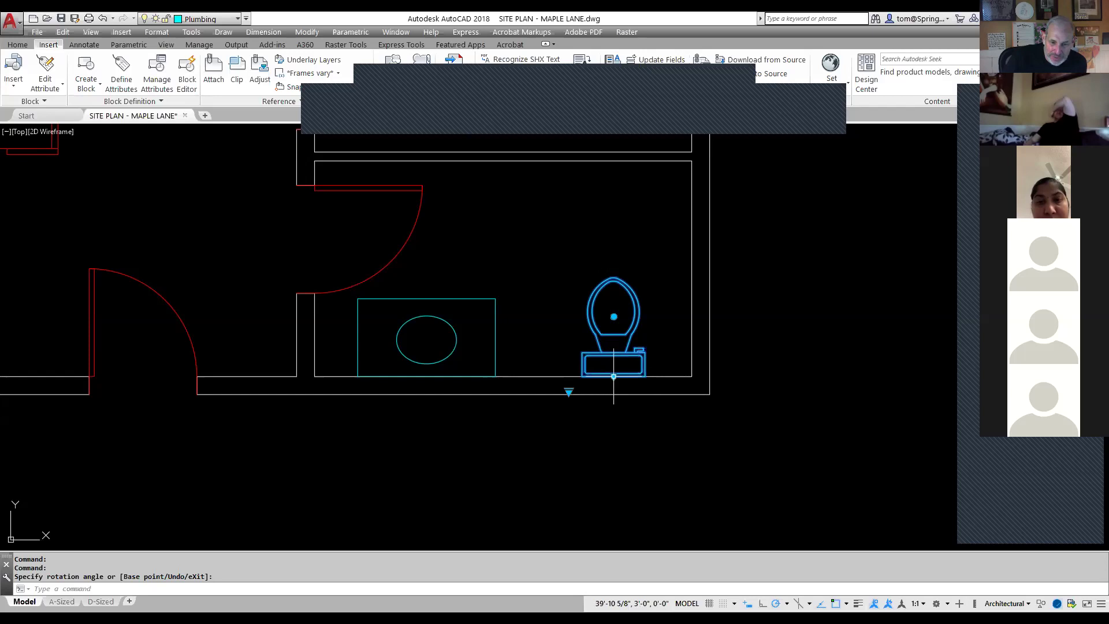
left_click(613, 377)
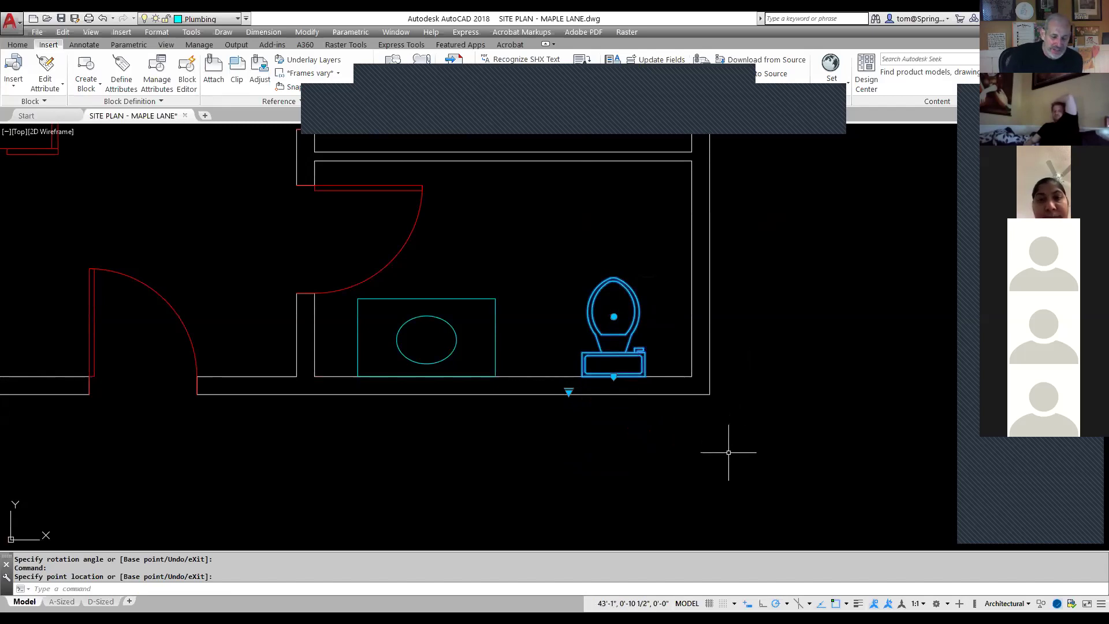
key("Escape")
Step: Make Furniture the current layer and insert an unrotated Desk block at scale 1, centred under the top window of the right-hand room
scroll(729, 448, "down", 2)
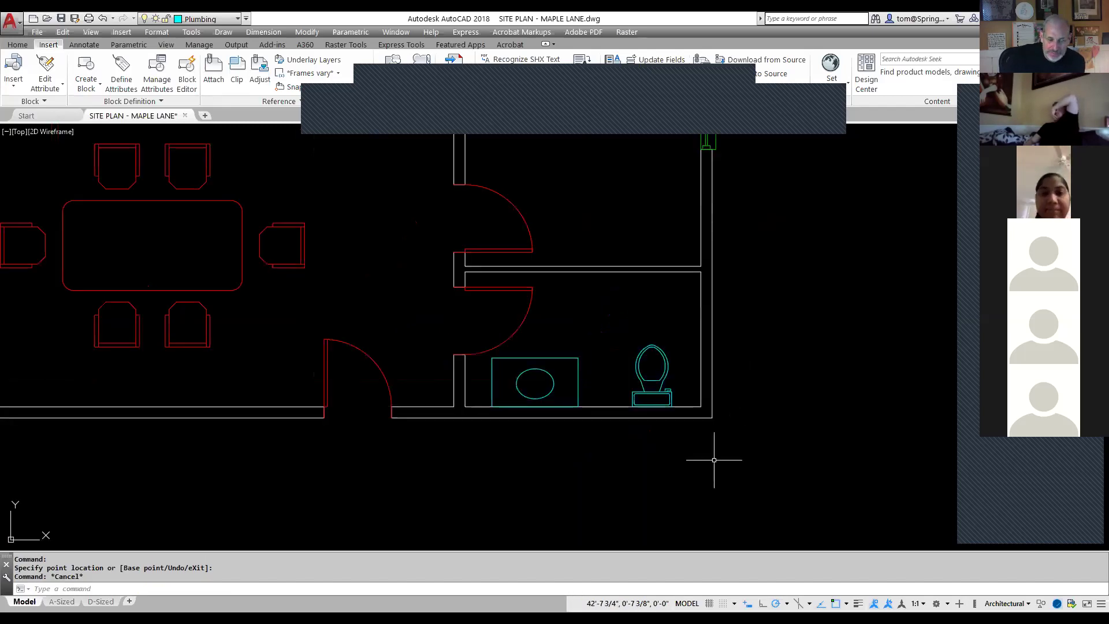
scroll(718, 453, "down", 2)
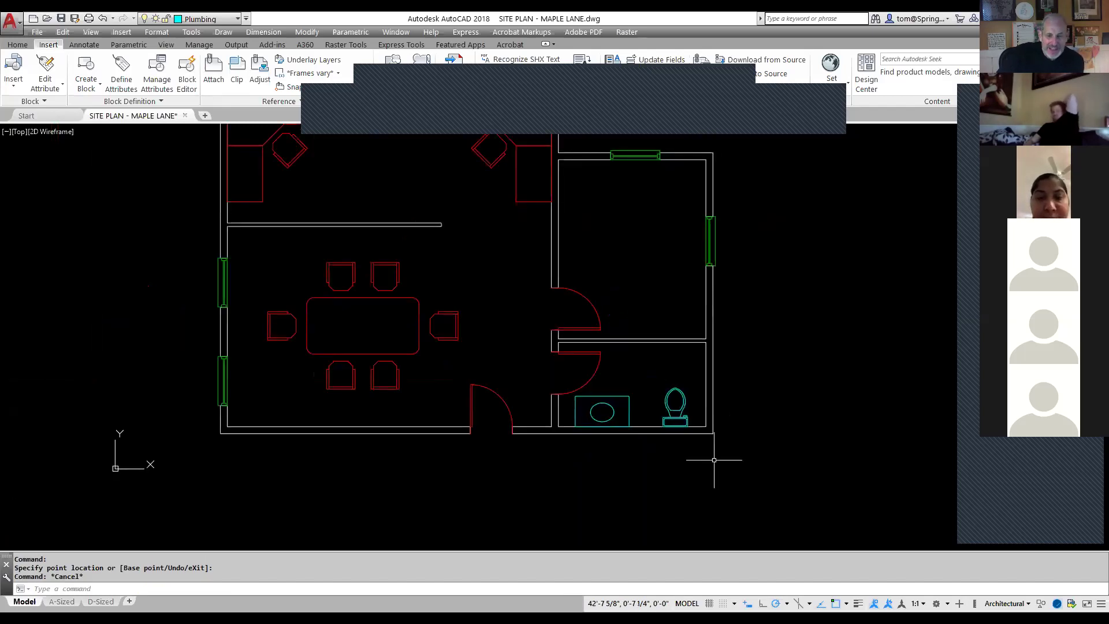
middle_click_drag(649, 223, 567, 302)
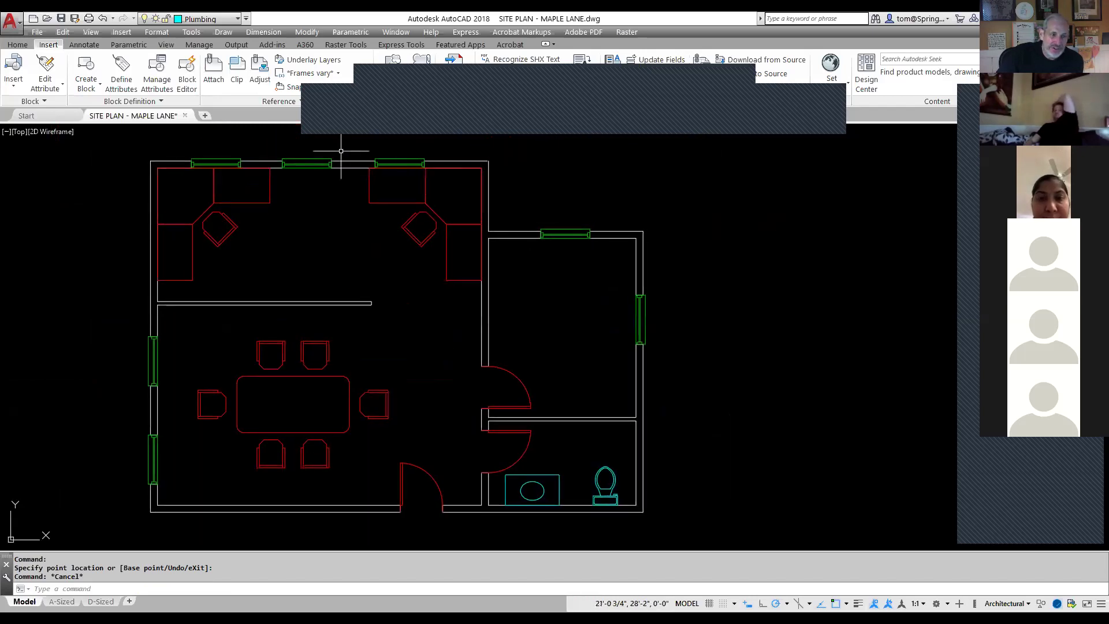
left_click(238, 19)
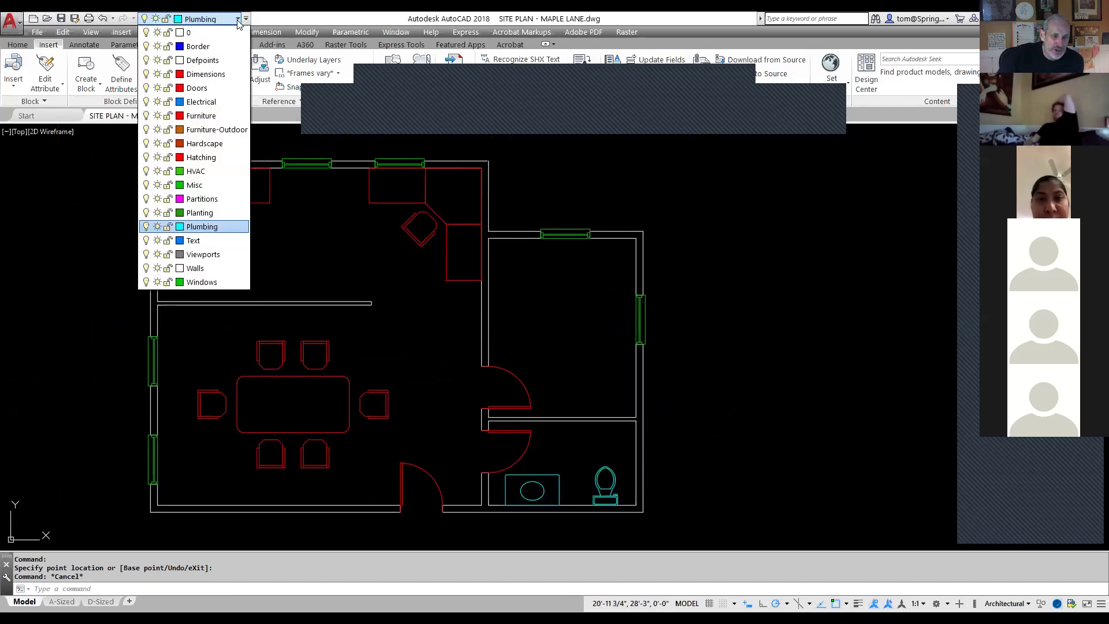
left_click(212, 117)
left_click(14, 85)
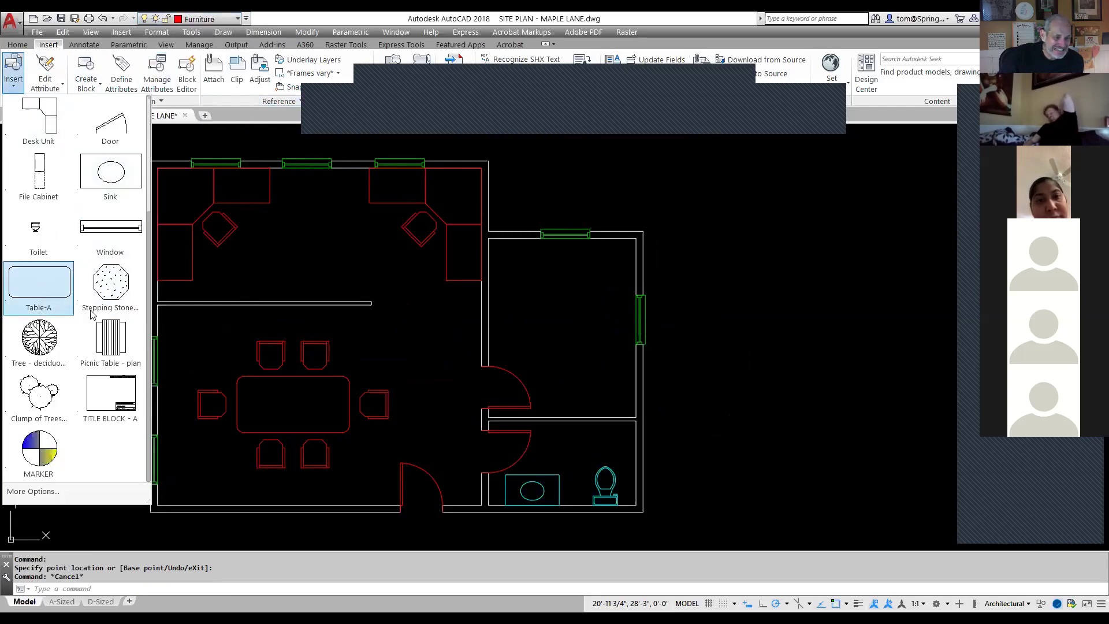
scroll(104, 341, "up", 3)
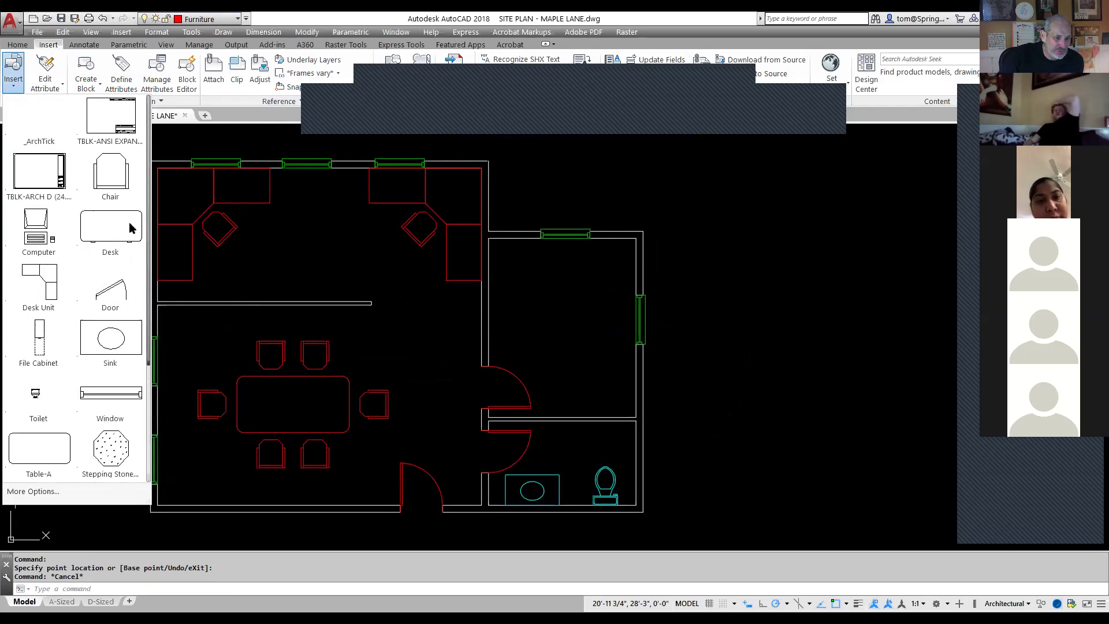
left_click(112, 227)
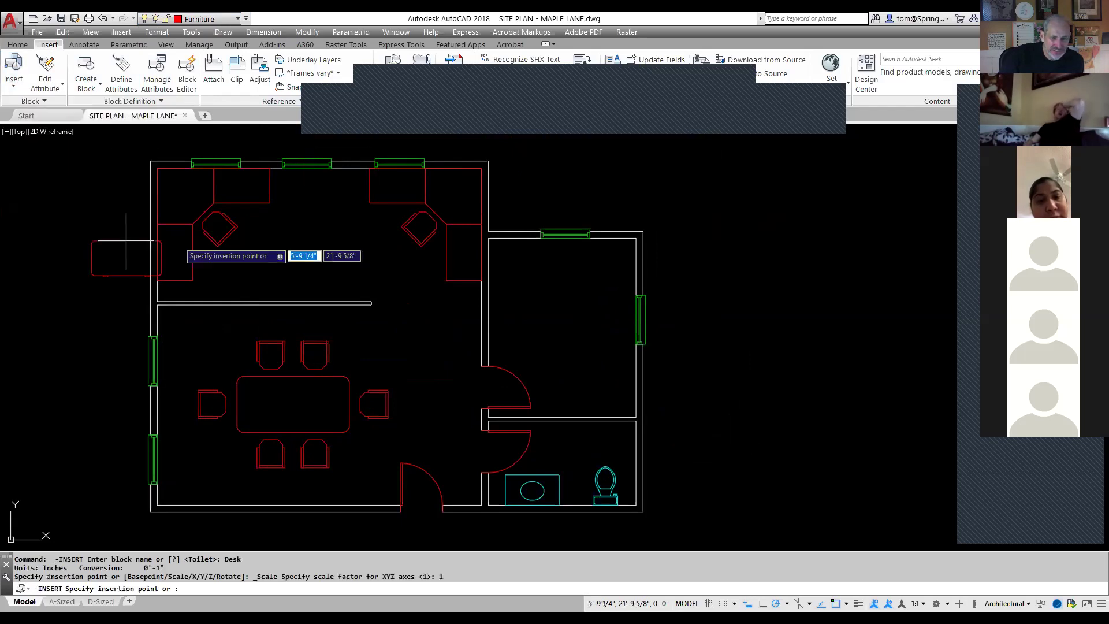
left_click(565, 237)
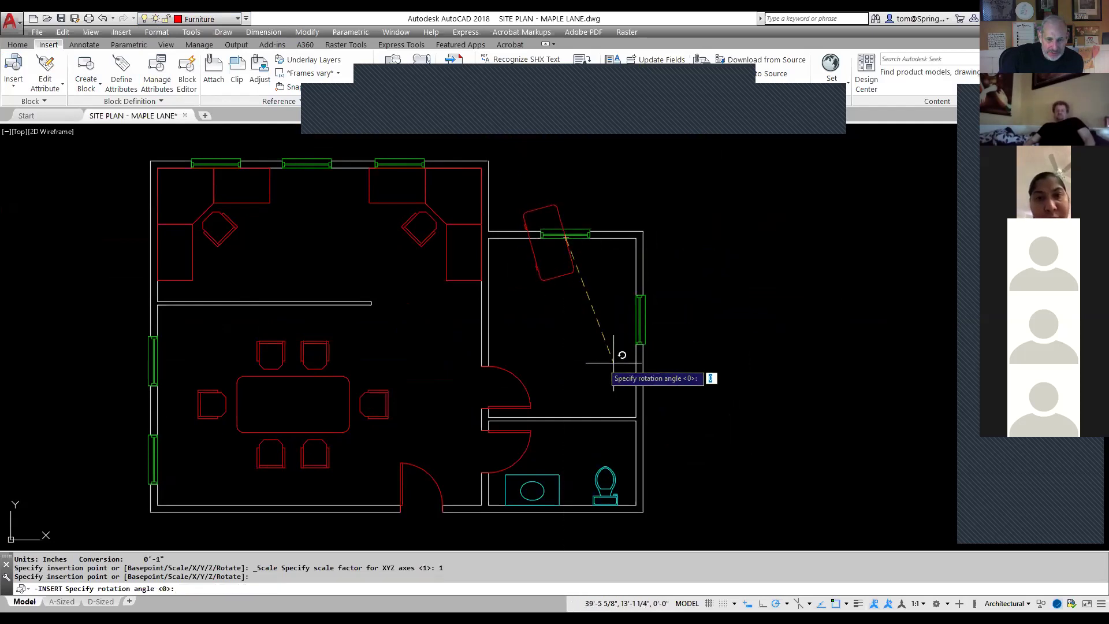
left_click(817, 231)
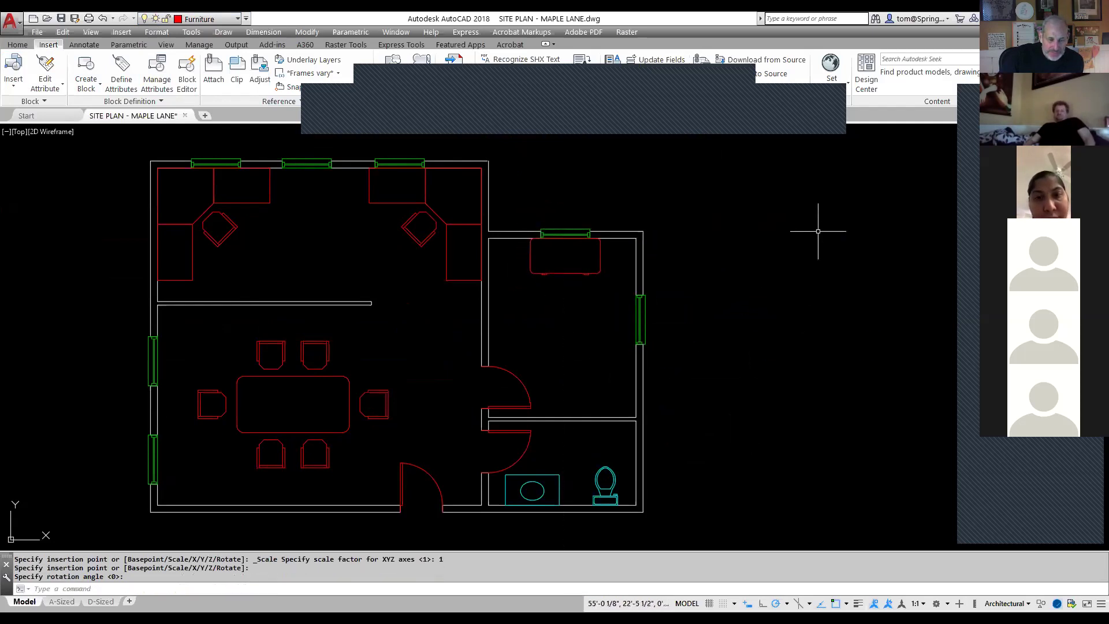
Step: Make Electrical the current layer and insert an unrotated Computer block at scale 1, centred on the desk just below its back edge
left_click(236, 19)
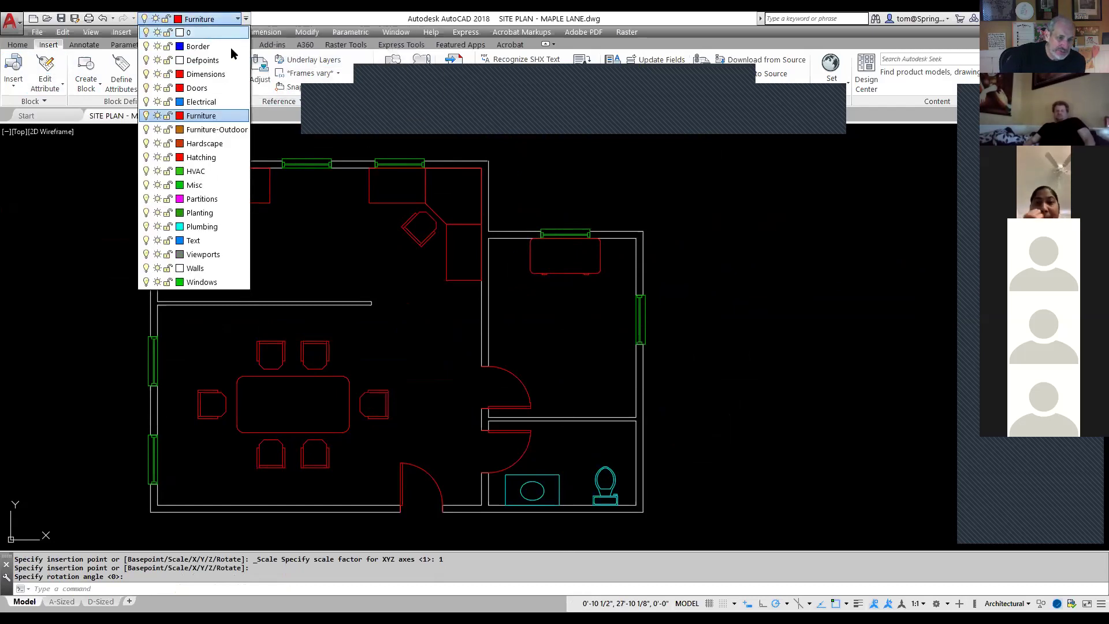
left_click(218, 103)
left_click(13, 73)
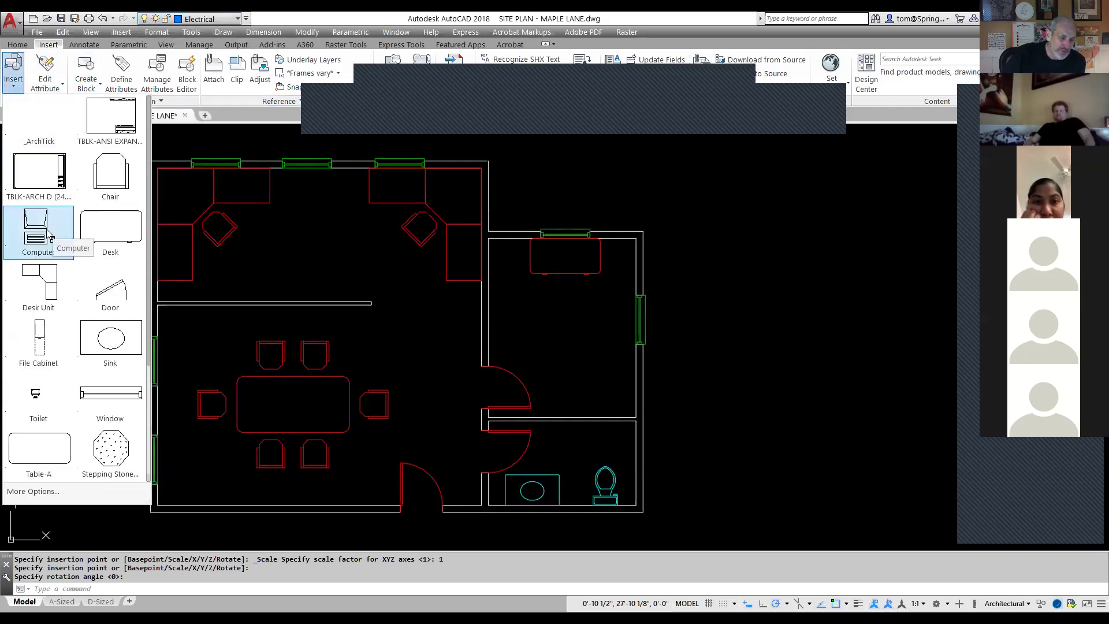
left_click(47, 233)
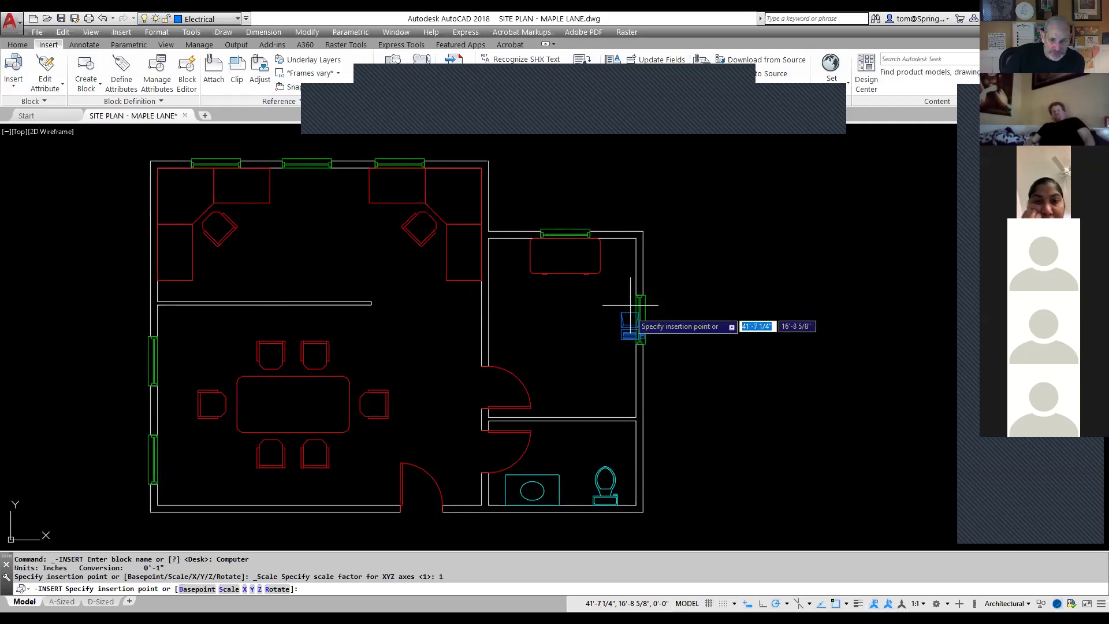
scroll(595, 255, "up", 6)
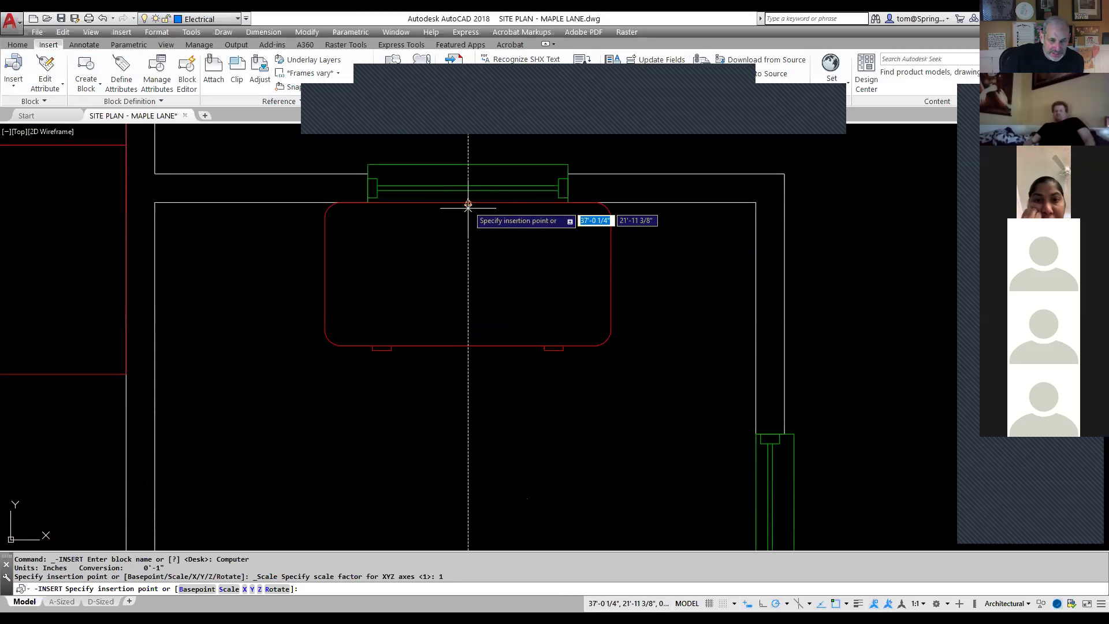
left_click(468, 216)
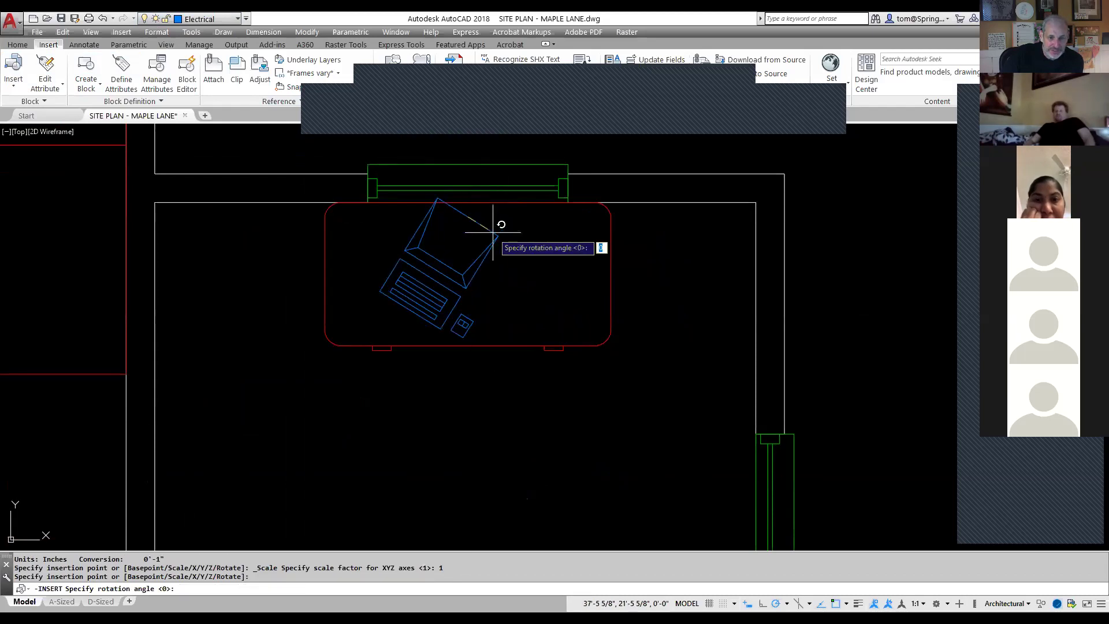
left_click(562, 217)
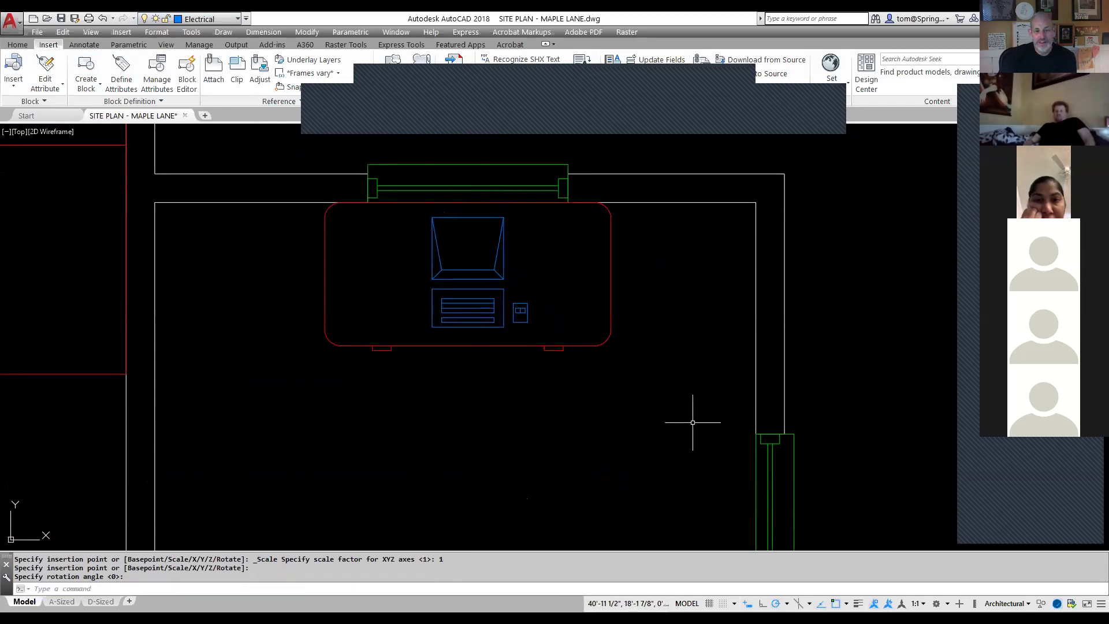
Step: Make Furniture the current layer and insert an unrotated File Cabinet block at scale 1 in the desk room's upper-left inside corner
scroll(692, 422, "down", 2)
scroll(692, 422, "down", 2)
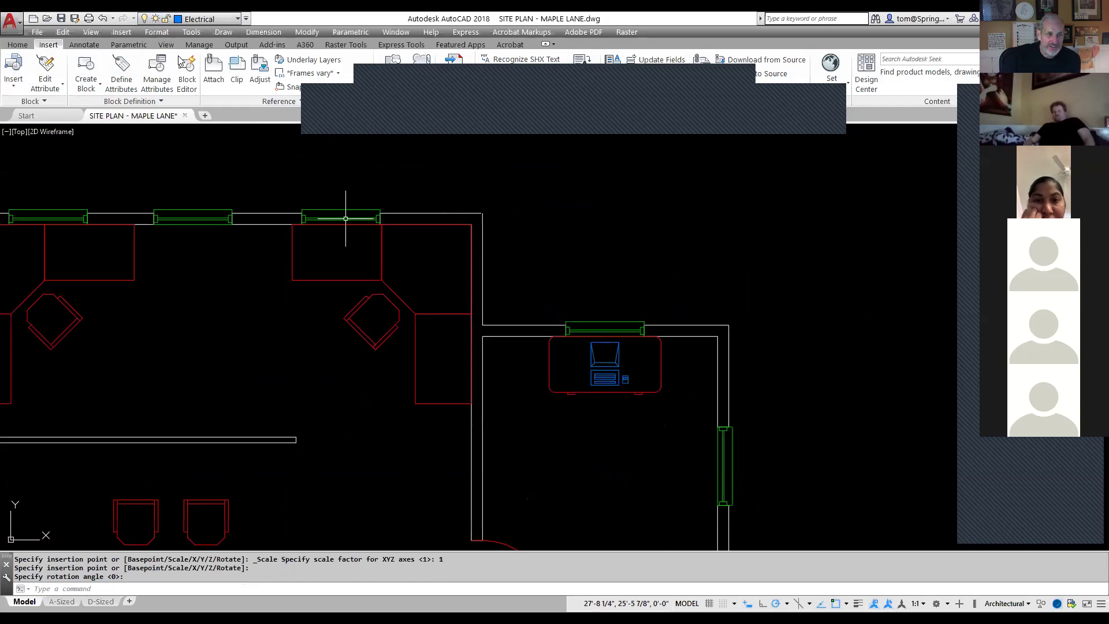
left_click(237, 21)
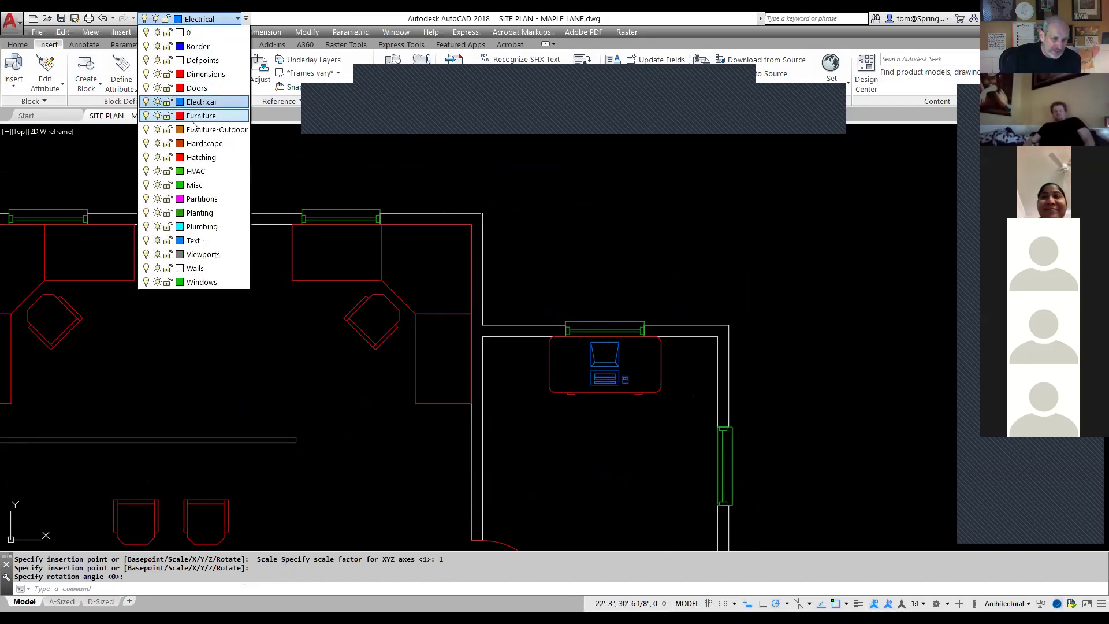
left_click(197, 117)
left_click(15, 86)
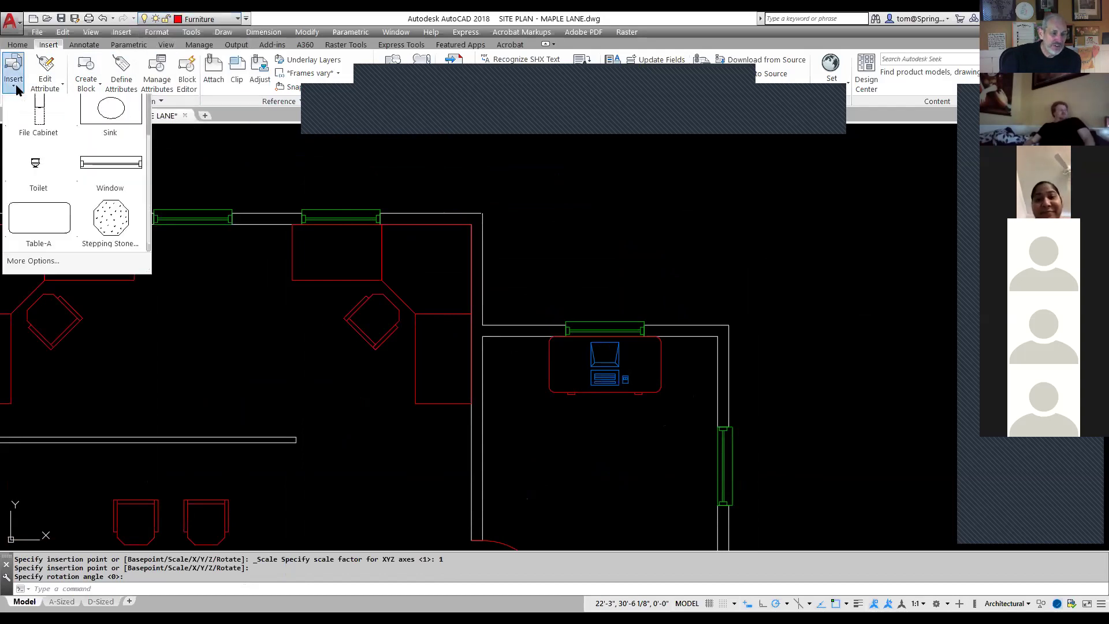
left_click(38, 337)
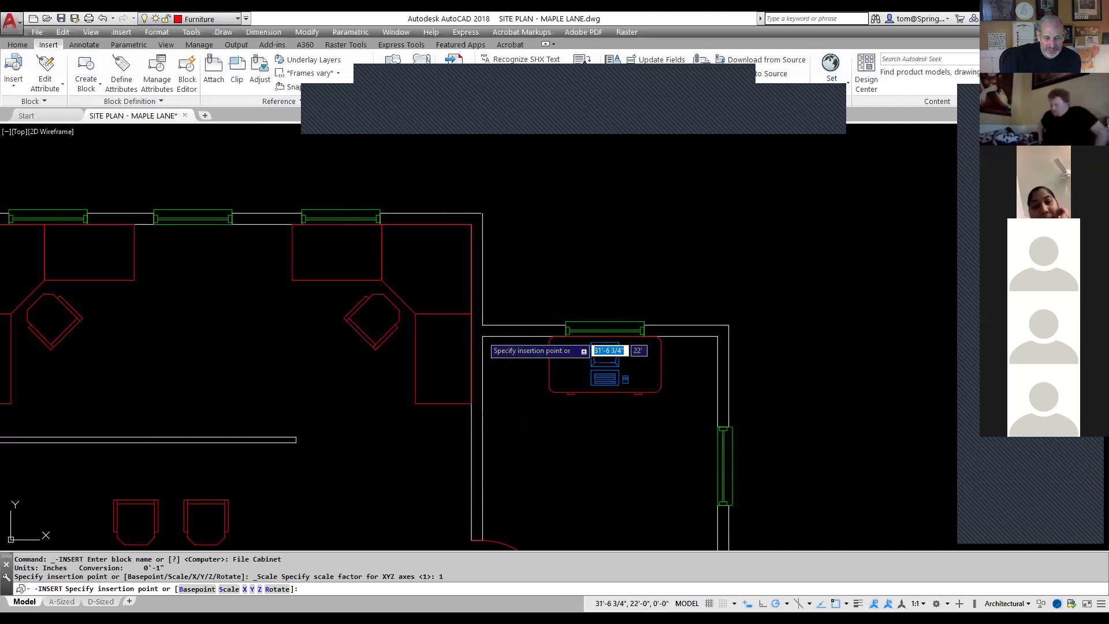
left_click(483, 336)
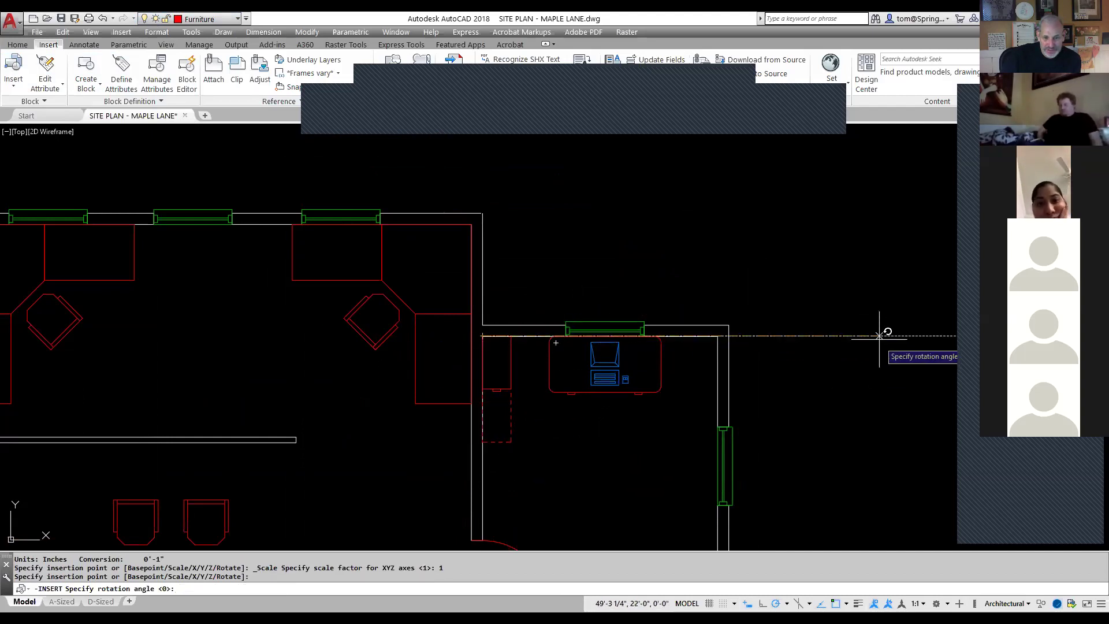
left_click(878, 335)
Step: Save the drawing as a copy in Downloads, adding a hyphen and the surname to the name SITE PLAN - MAPLE LANE
scroll(812, 376, "down", 4)
middle_click_drag(809, 371, 728, 310)
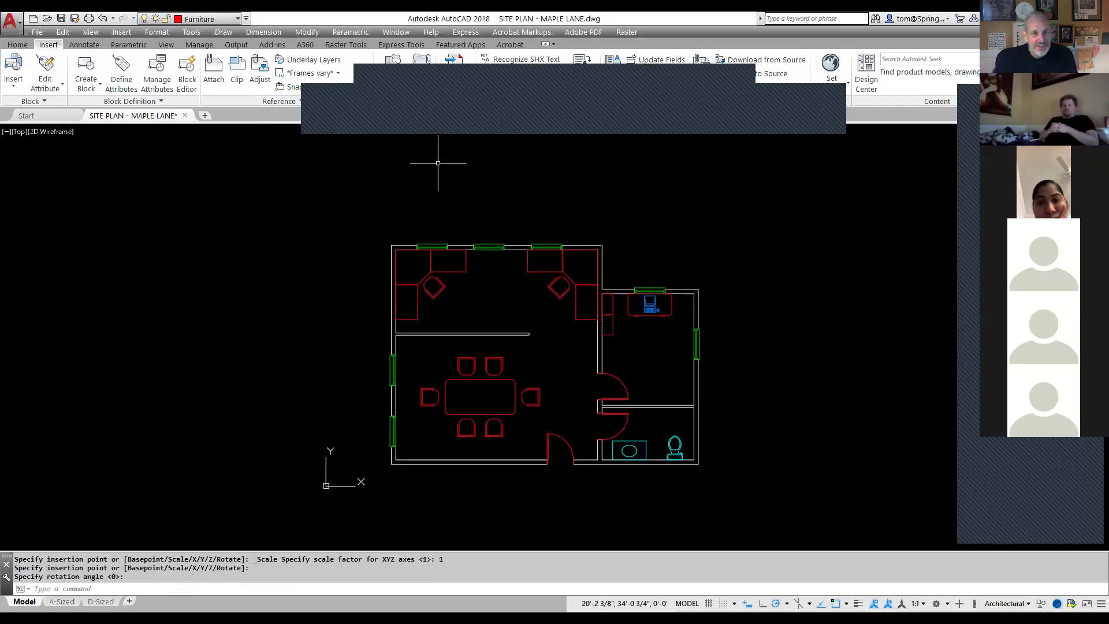
left_click(75, 18)
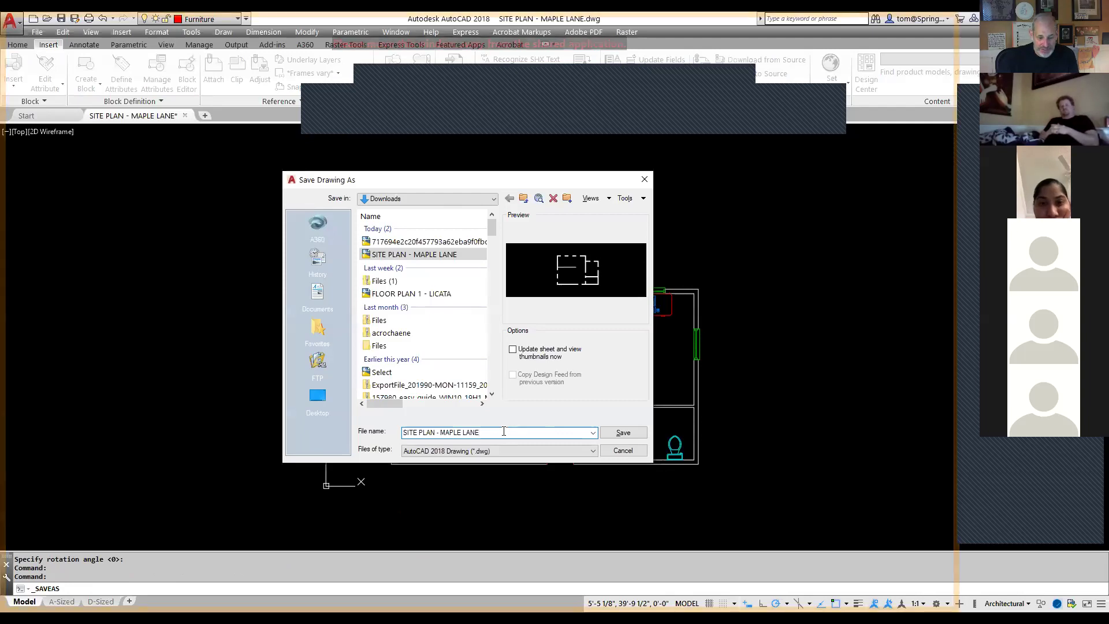
type("- BRENNAN")
key("Return")
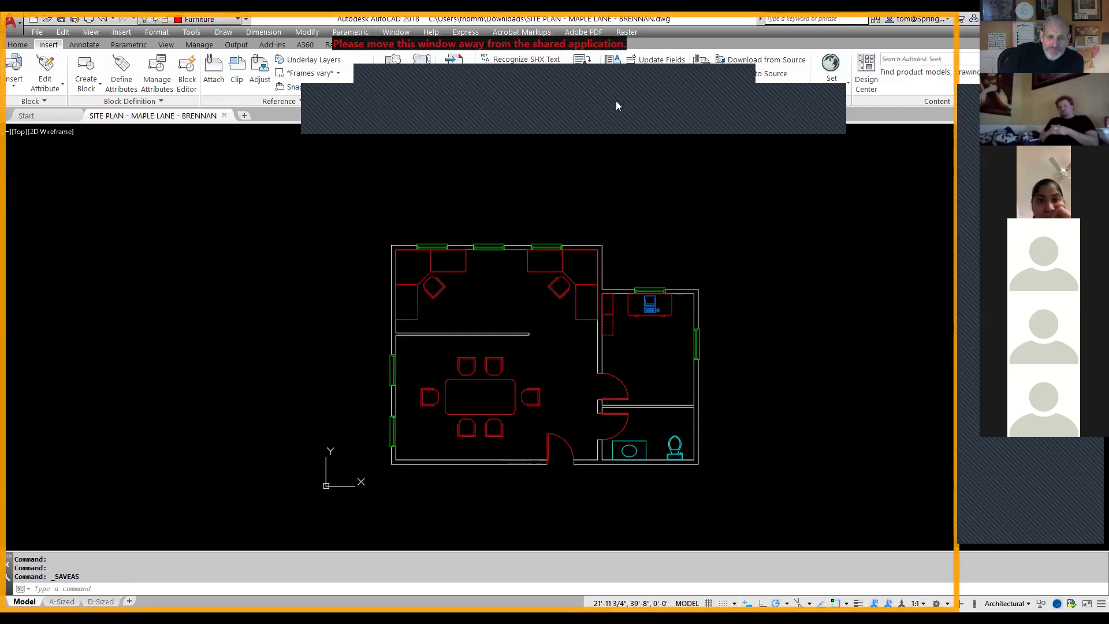
Step: Make Planting the current layer and insert an unrotated Tree - deciduous plan block at scale 1 outside the right-hand room, level with its desk
key("alt+Tab")
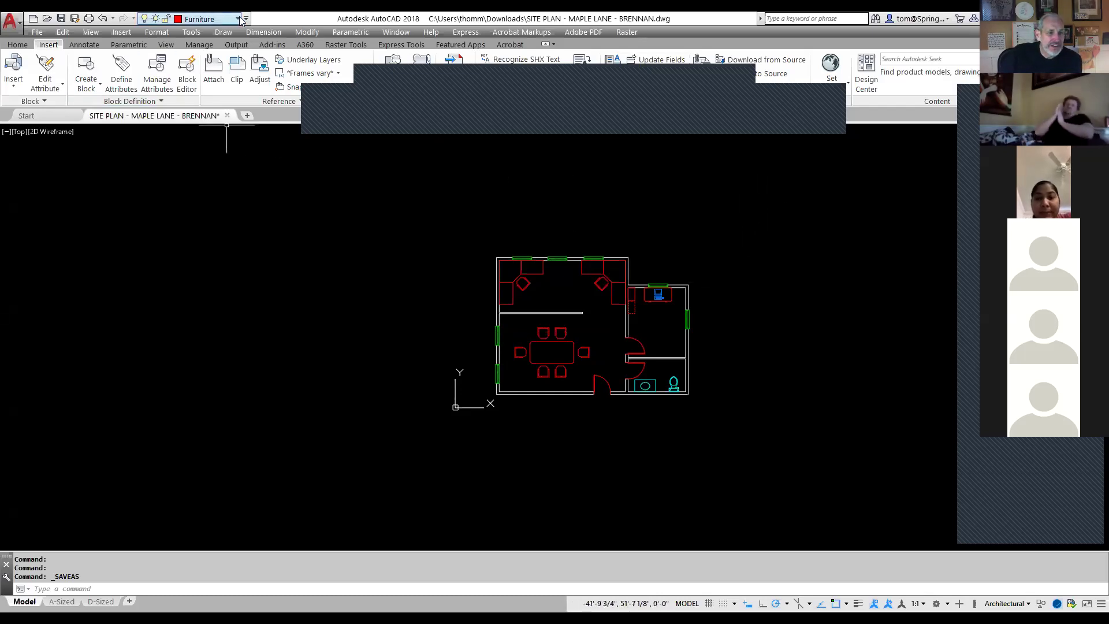
left_click(202, 20)
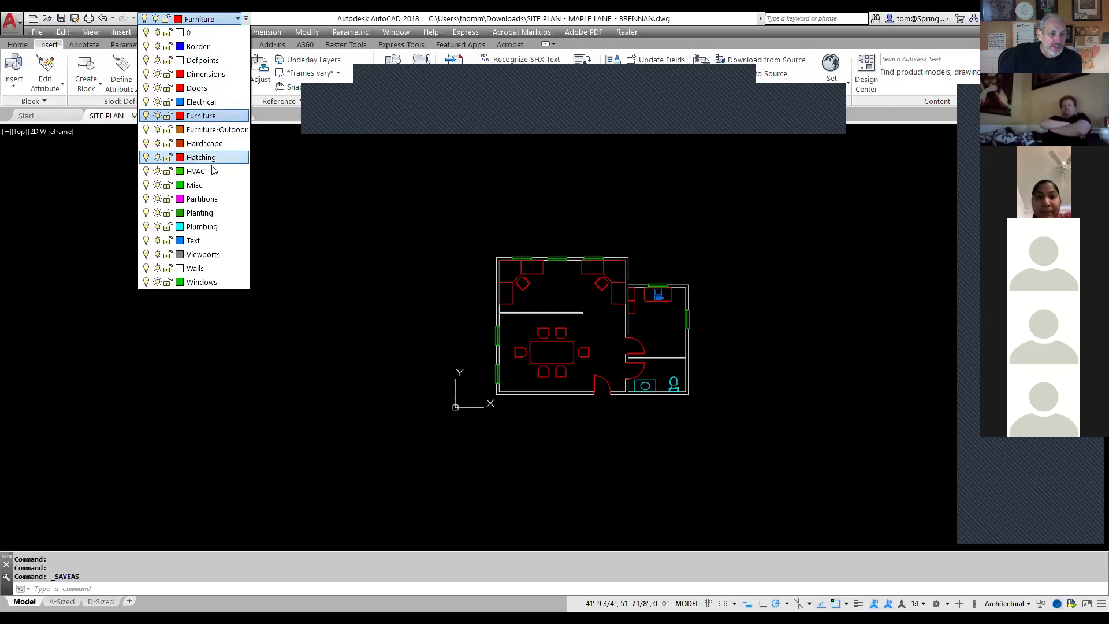
left_click(213, 212)
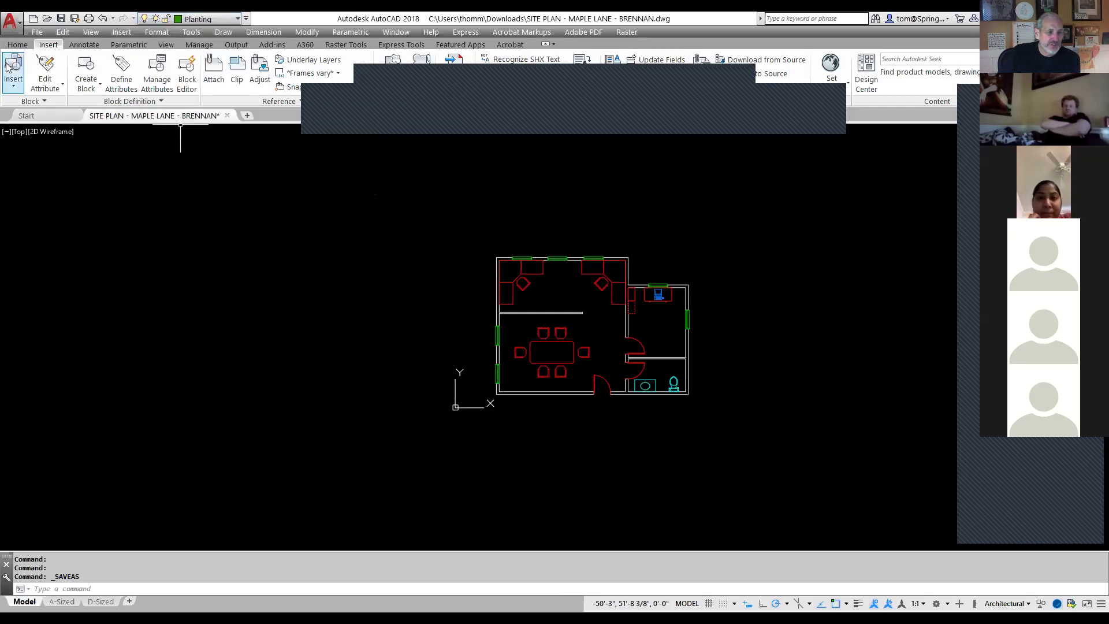
left_click(20, 91)
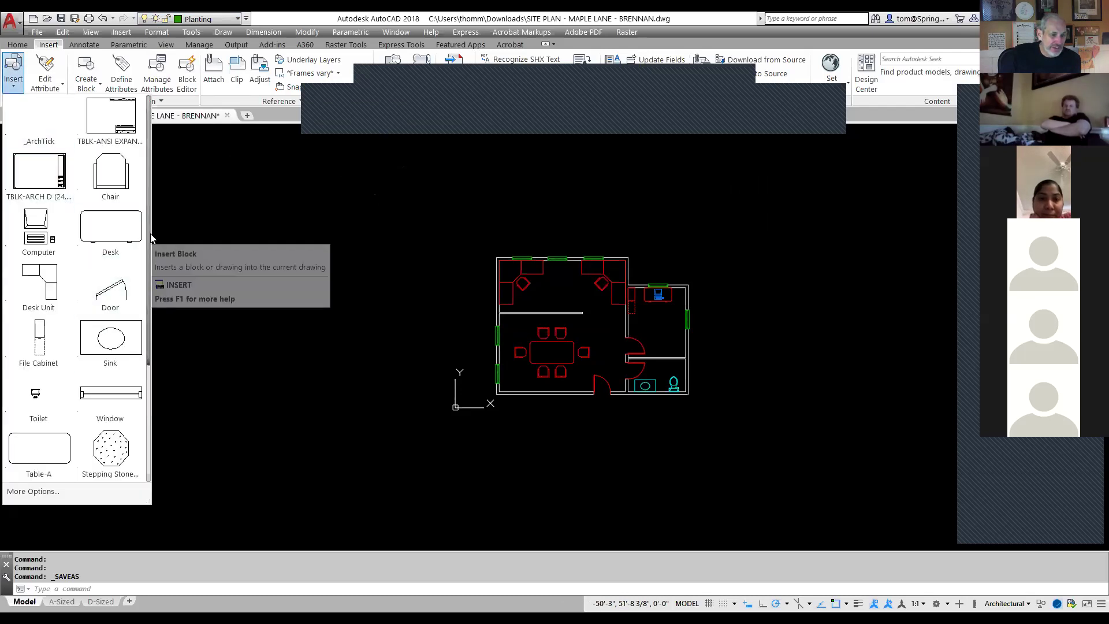
scroll(151, 238, "down", 3)
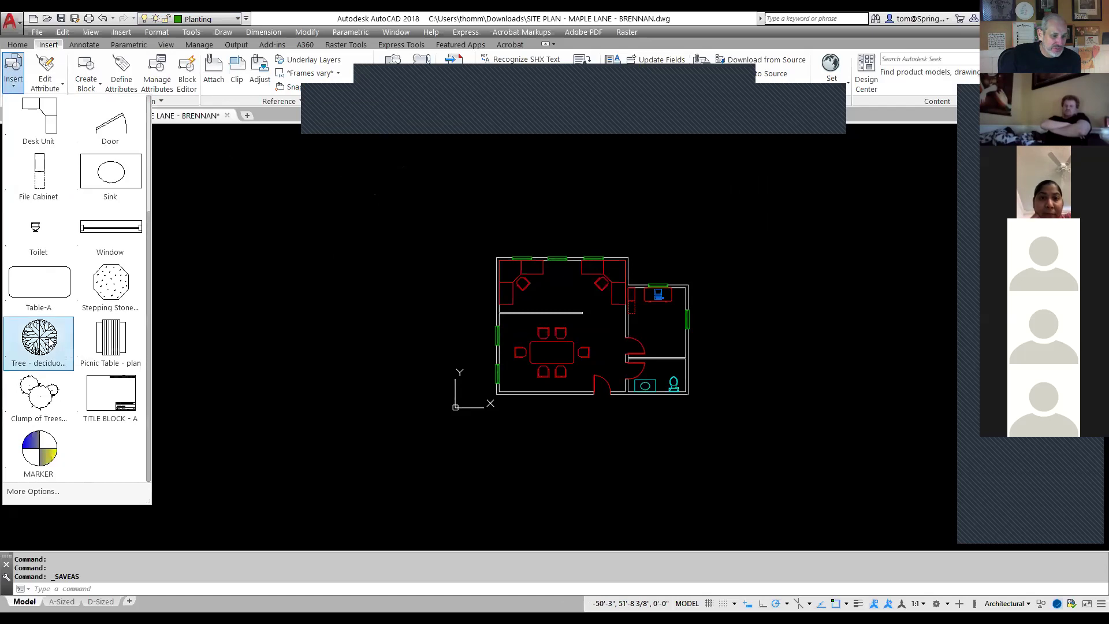
left_click(49, 337)
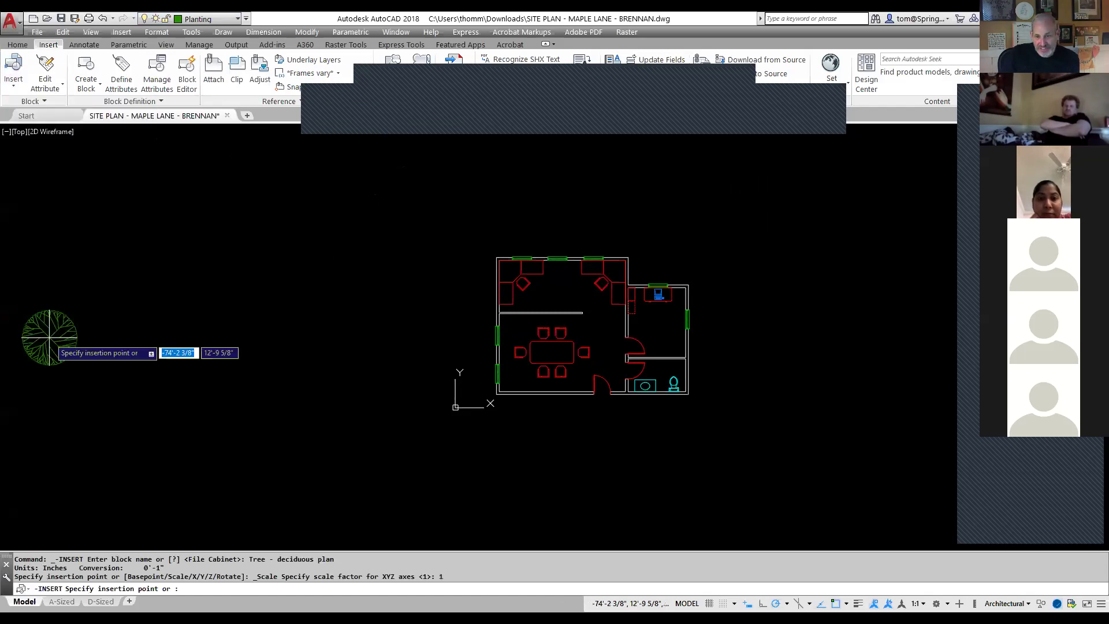
scroll(751, 289, "up", 2)
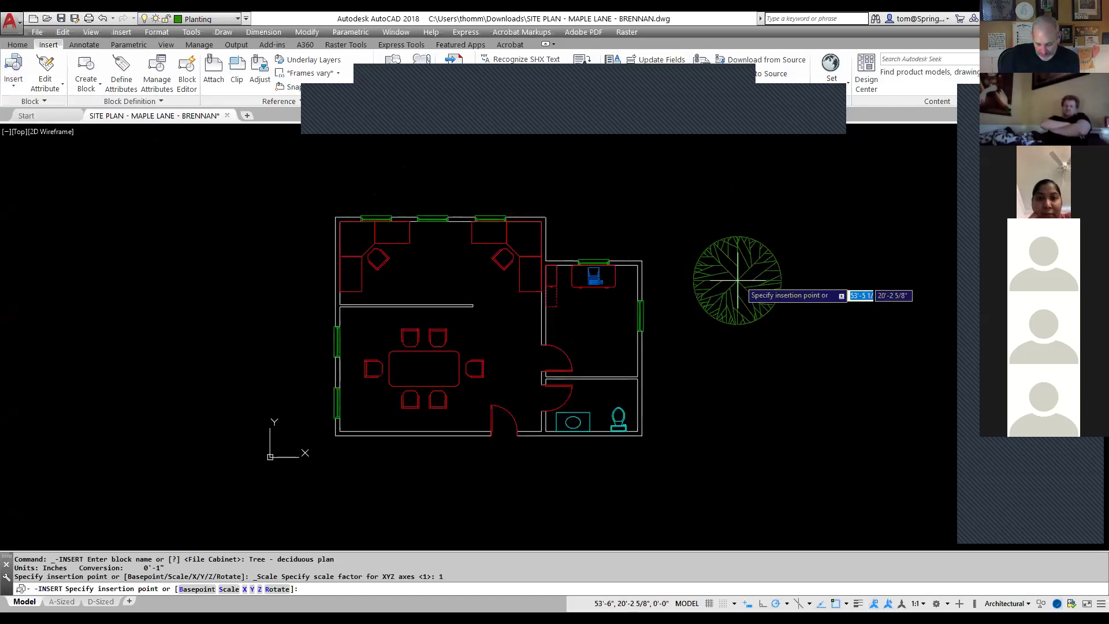
left_click(776, 277)
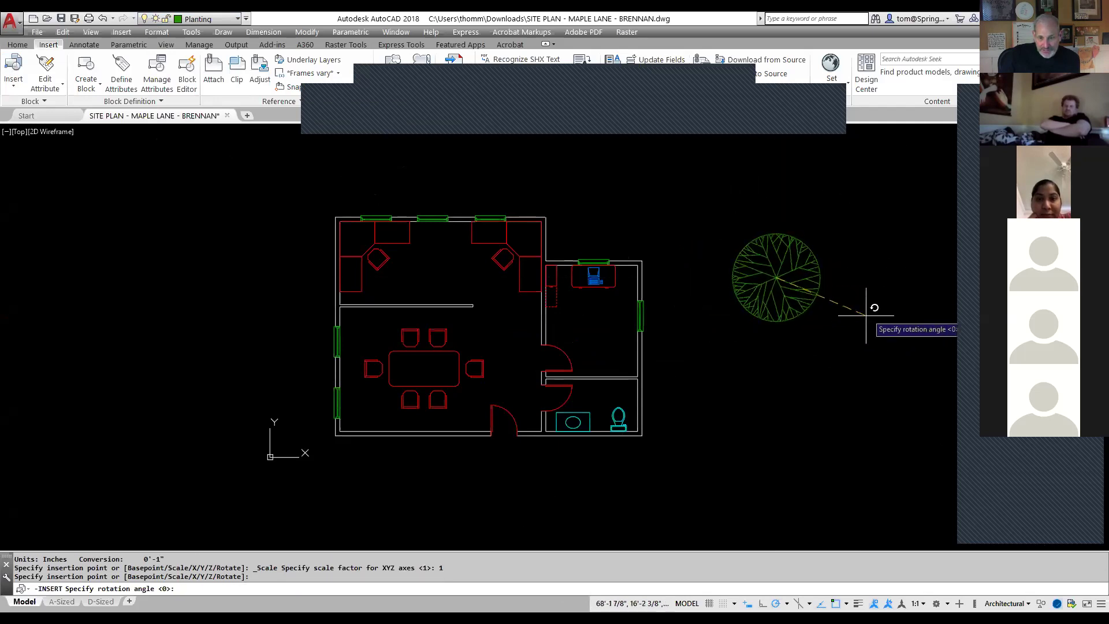
key("Return")
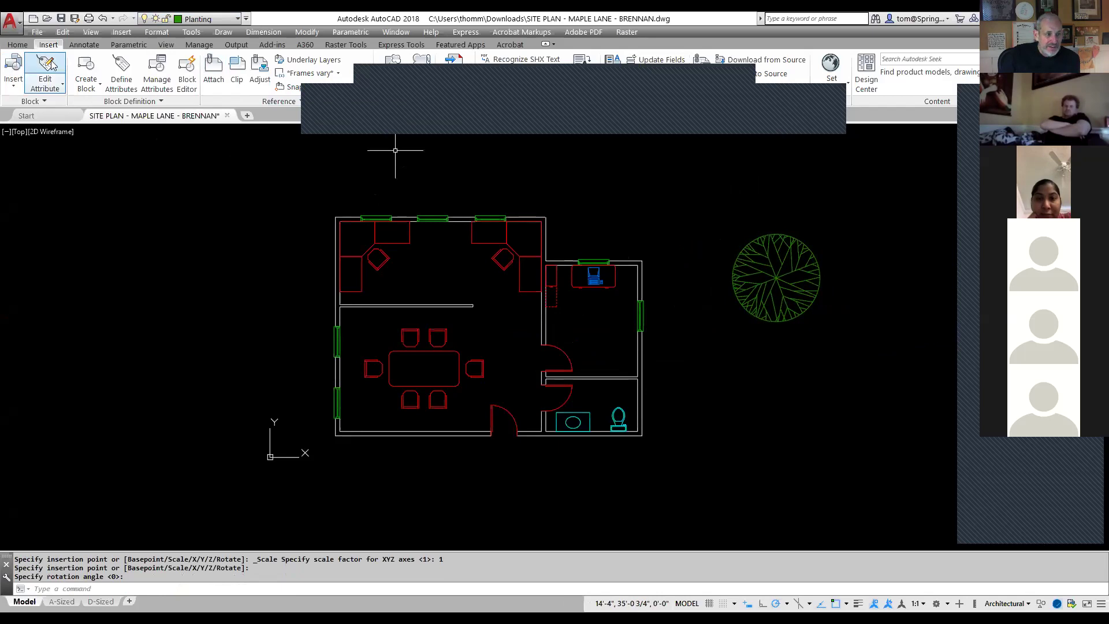
Step: Insert a second unrotated Tree - deciduous plan block at scale 1, below and to the right of the first tree
left_click(17, 87)
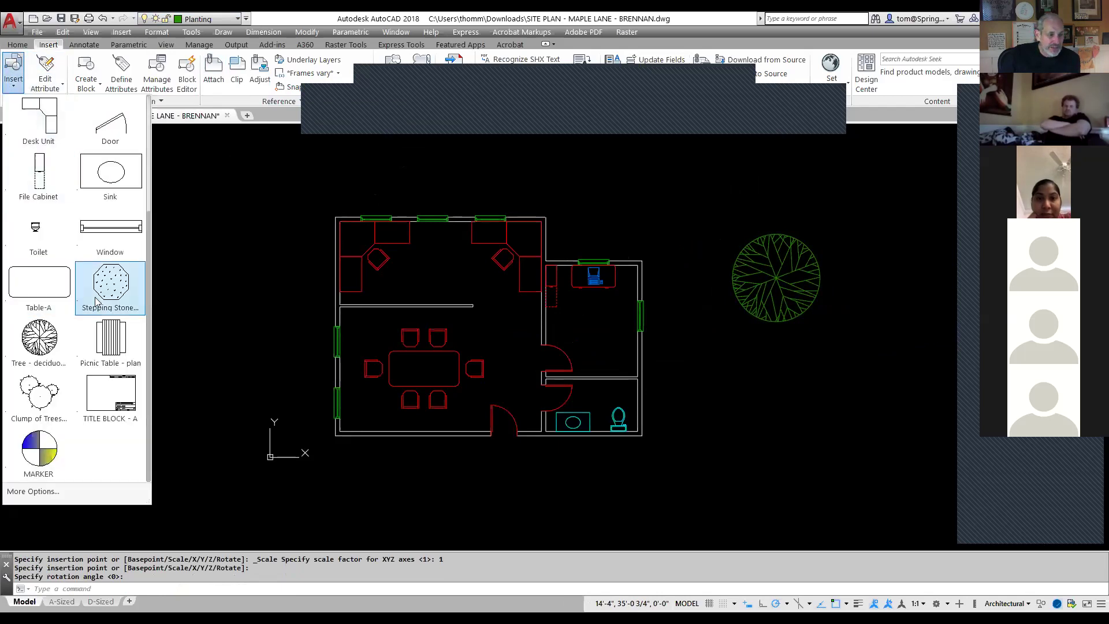
left_click(57, 348)
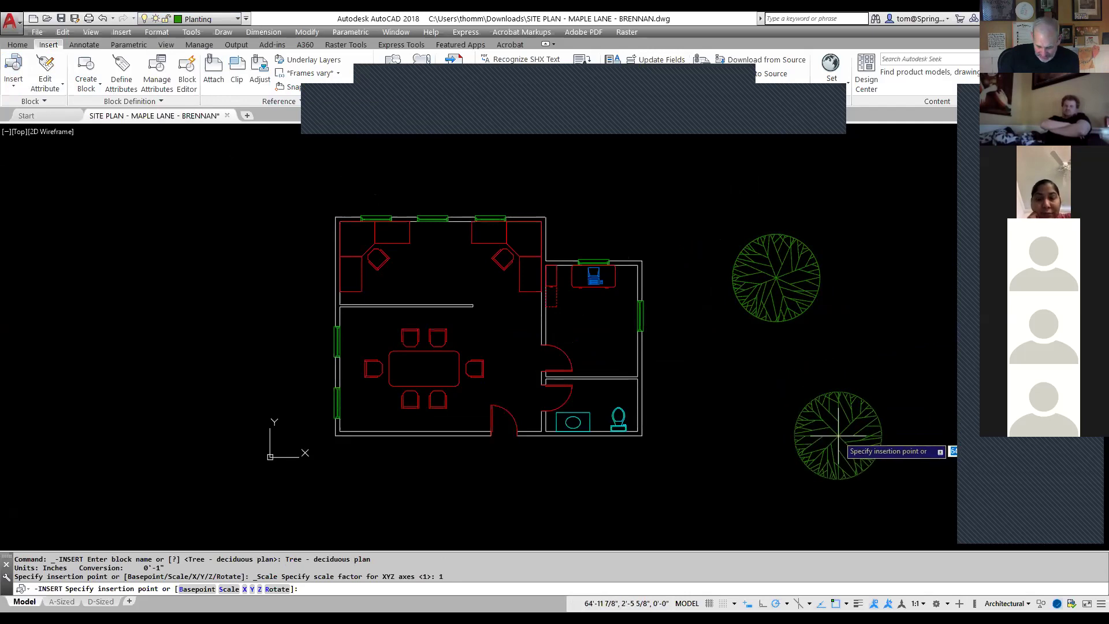
left_click(838, 377)
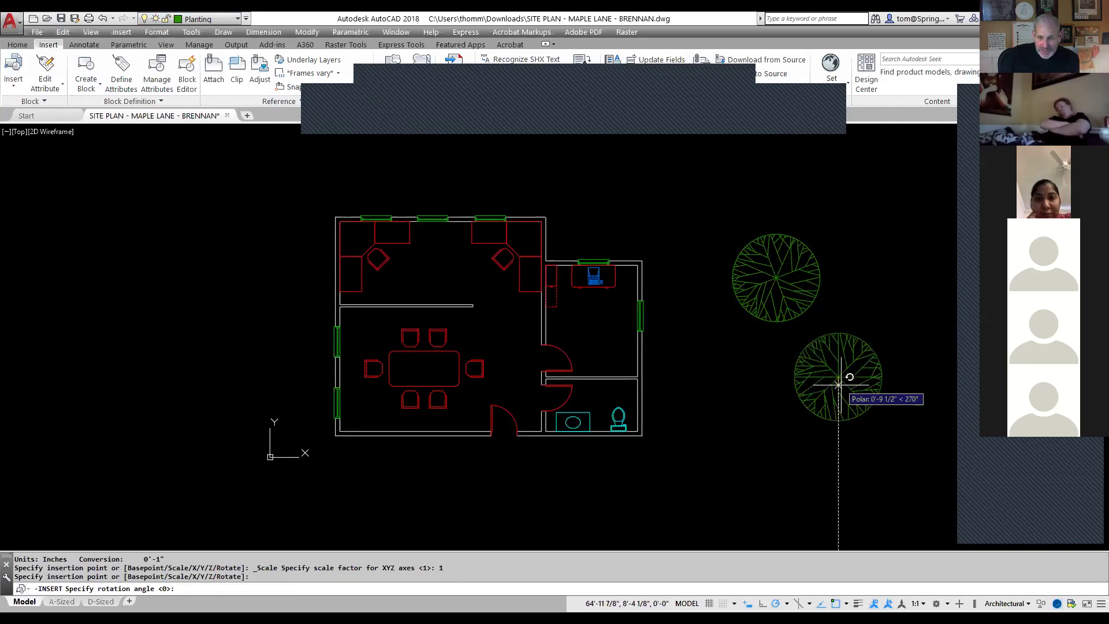
key("Return")
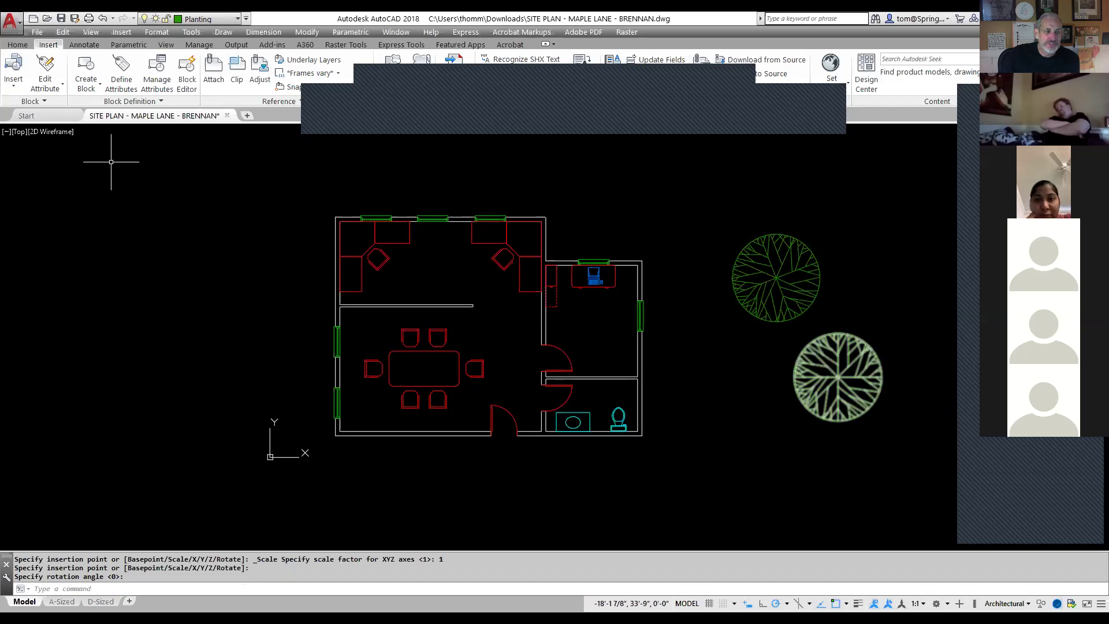
Step: Scale the lower tree about its centre by a factor of .5
left_click(14, 46)
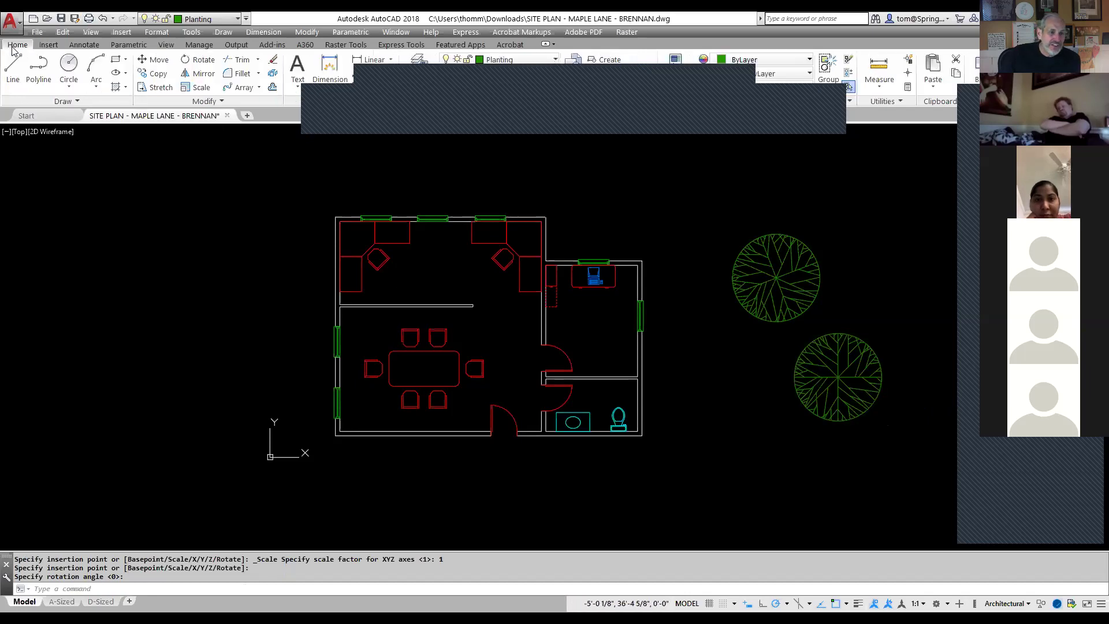
left_click(196, 87)
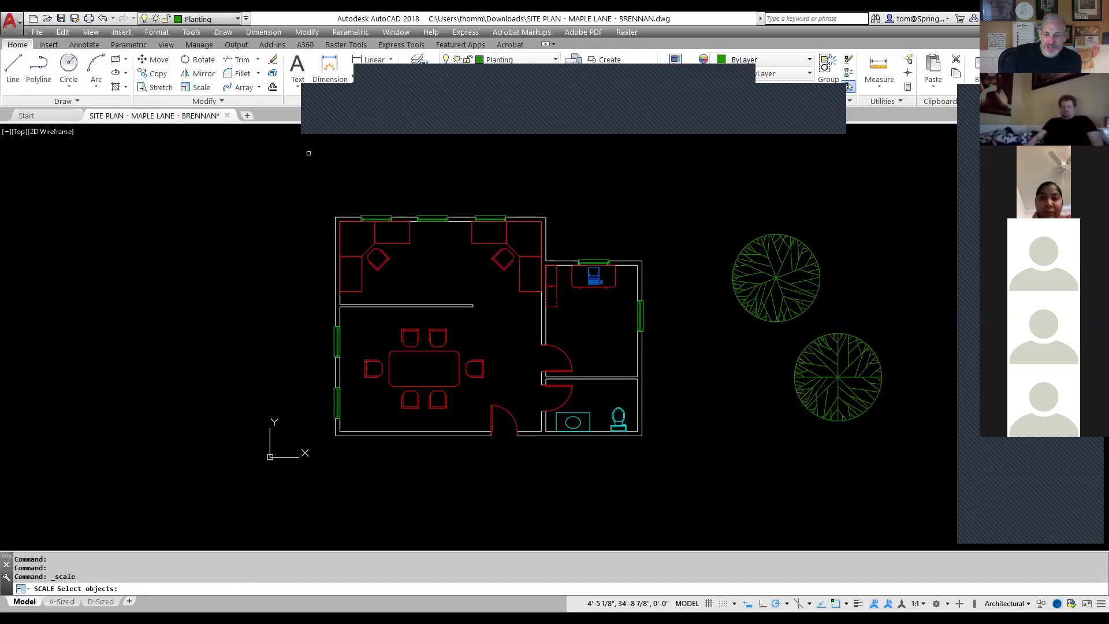
left_click(861, 358)
key("Return")
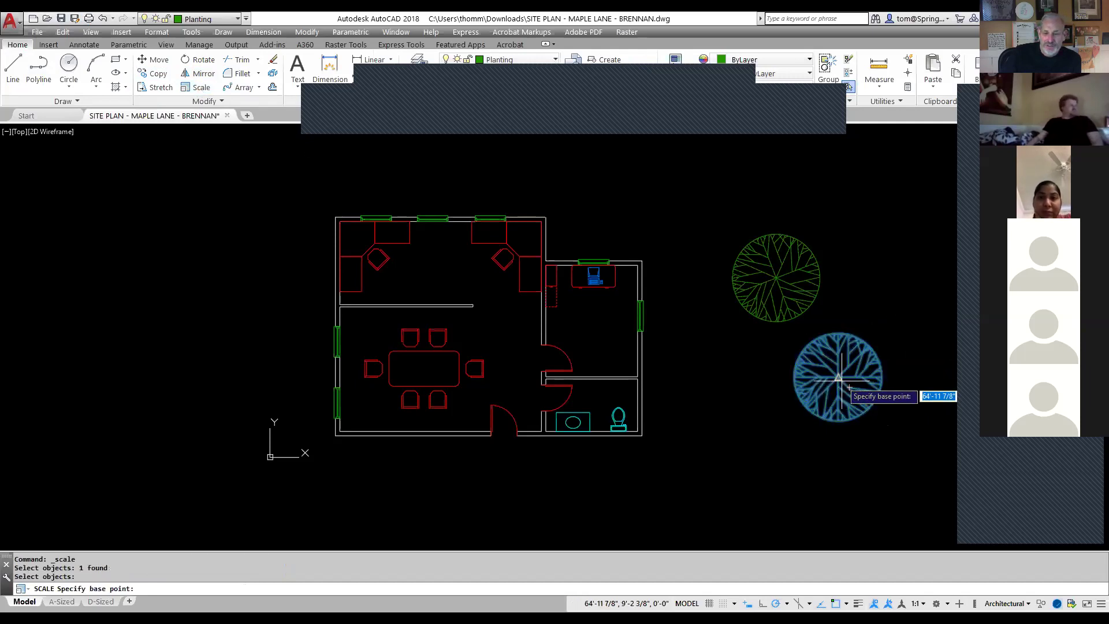
left_click(838, 379)
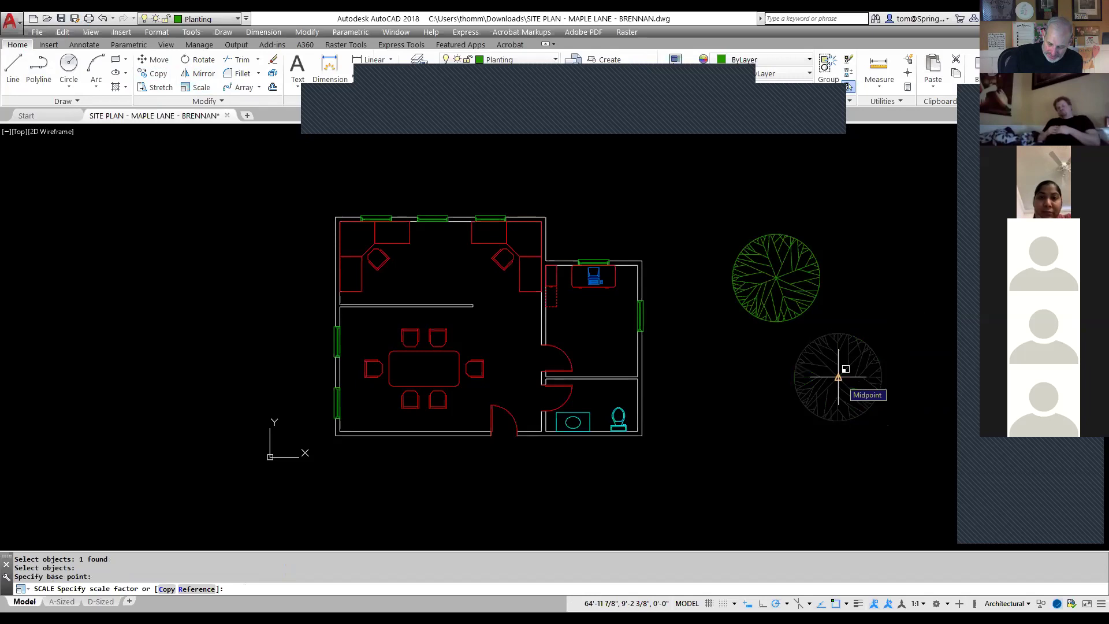
type(".5")
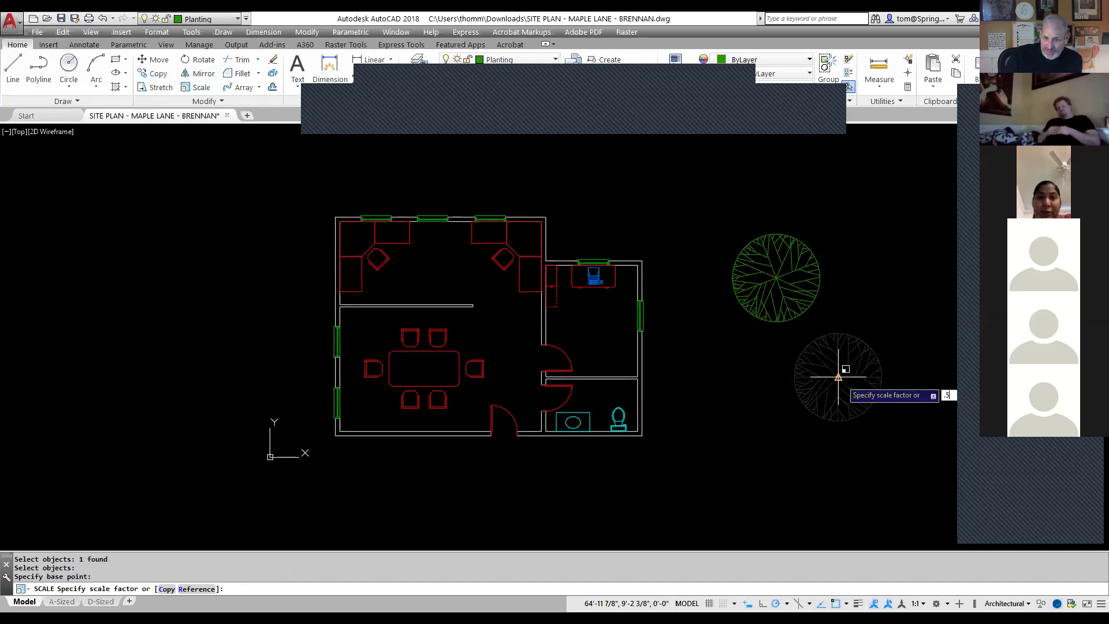
key("Return")
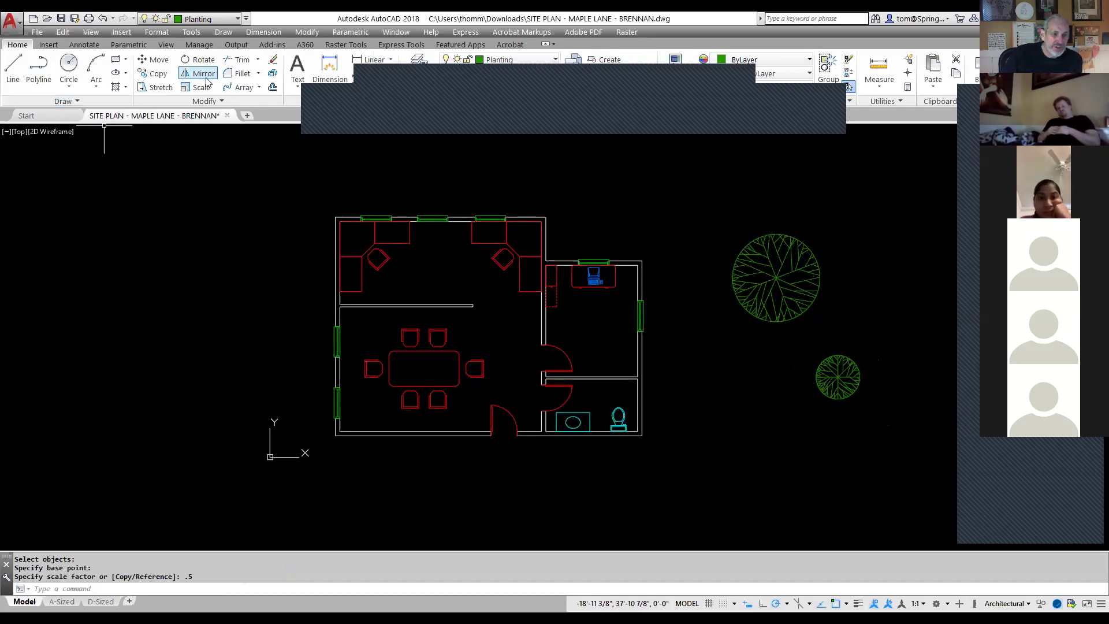
Step: Copy the reduced tree by its centre to a spot just outside the right-hand wall, below and left of the large tree
left_click(153, 73)
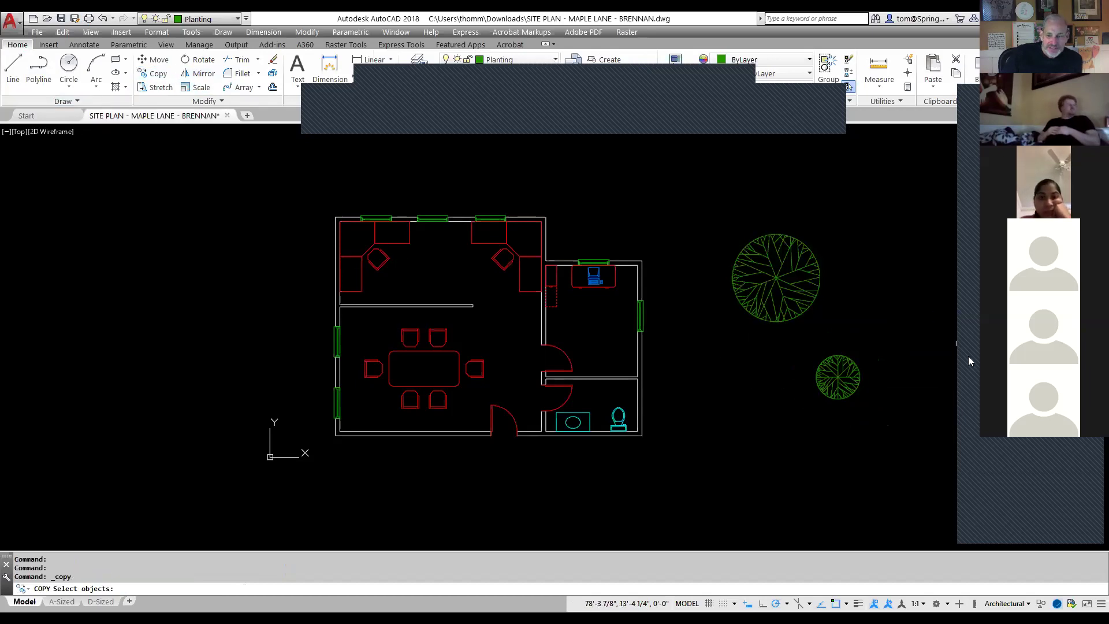
left_click(837, 376)
key("Return")
left_click(838, 376)
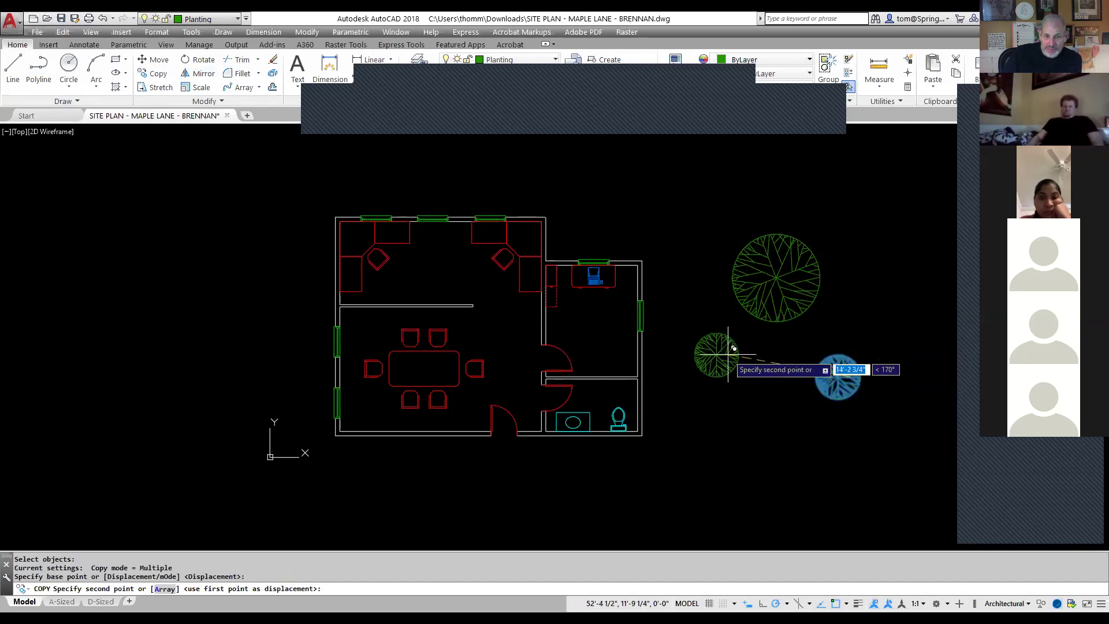
left_click(722, 350)
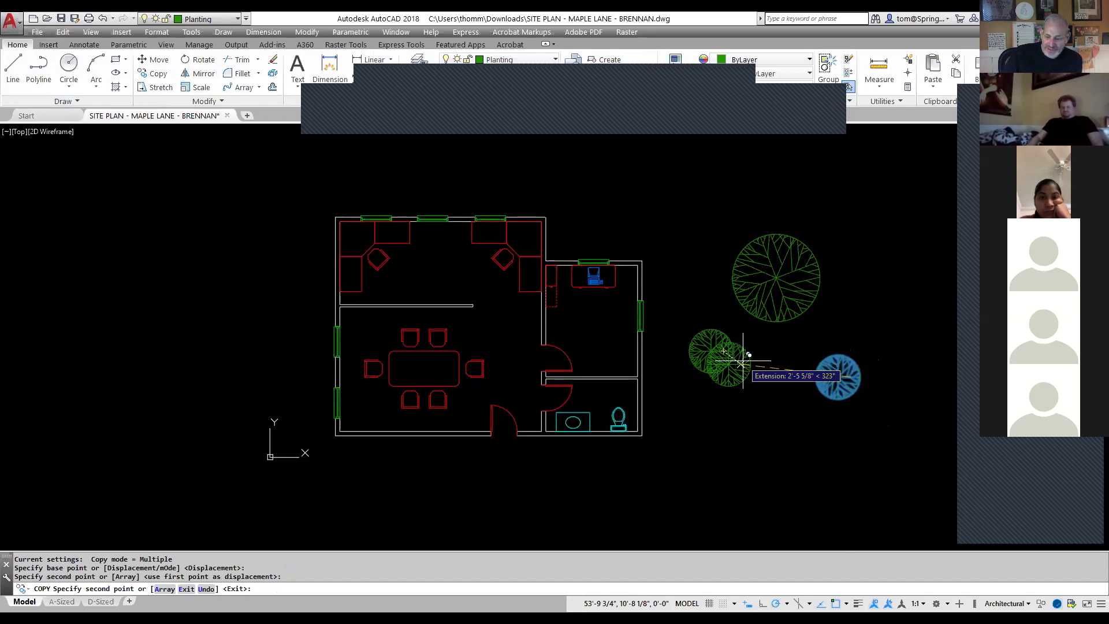
key("Return")
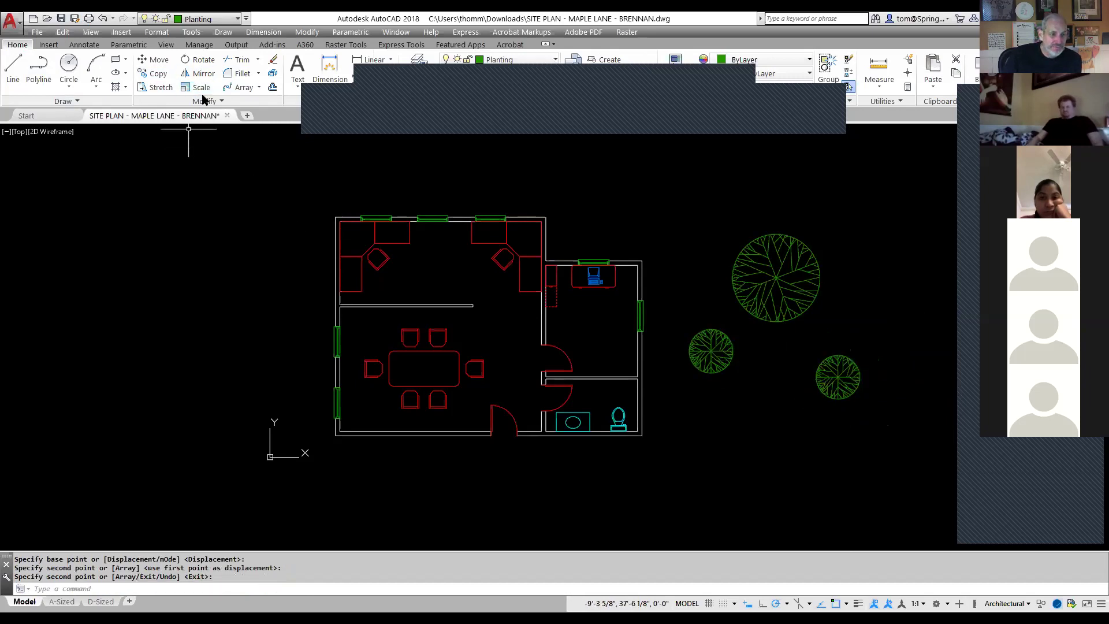
Step: Scale the copied tree nearest the right-hand wall about its centre by a factor of .75
left_click(201, 89)
left_click(709, 349)
key("Return")
left_click(711, 351)
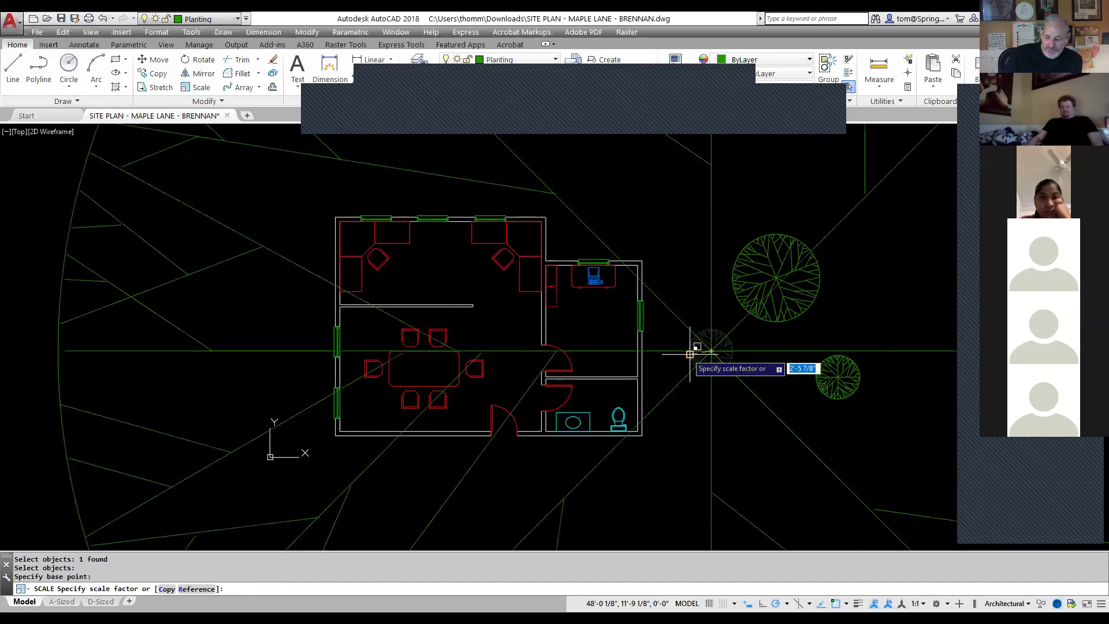
type(".75")
key("Return")
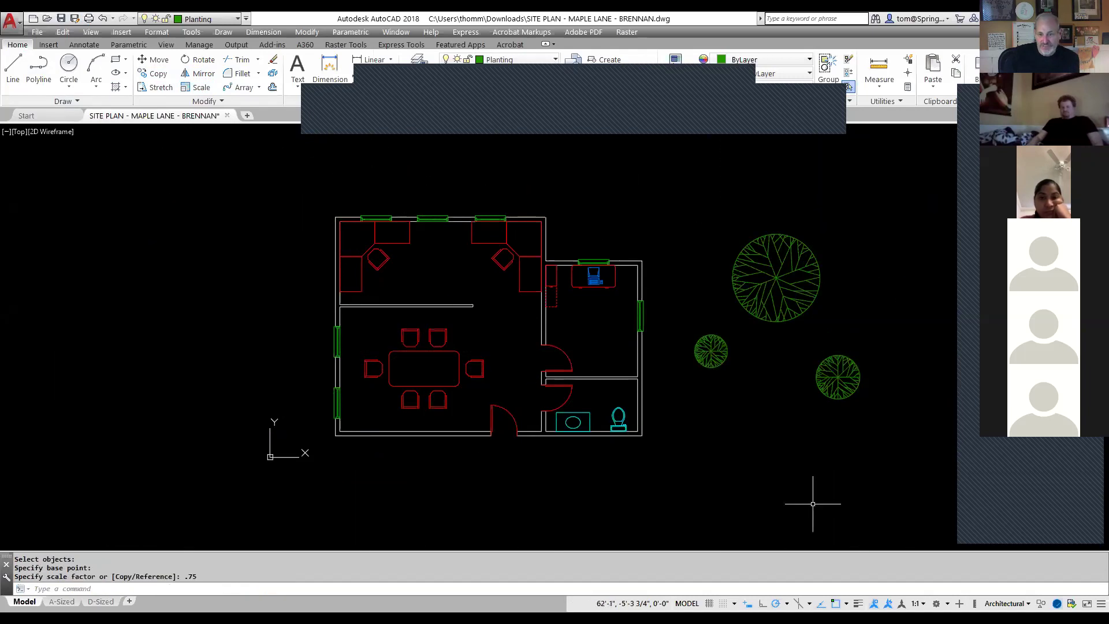
Step: Copy the lower-right tree by its centre to two spots left of the building, one near the wall and one farther out and higher
scroll(813, 500, "down", 2)
middle_click_drag(812, 500, 797, 461)
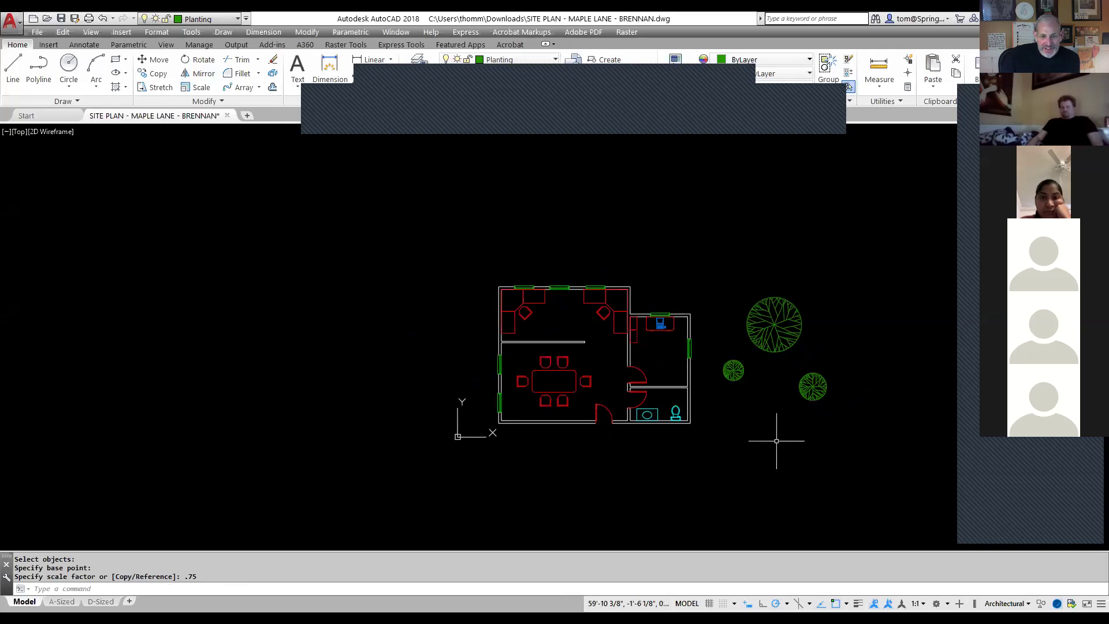
left_click(162, 83)
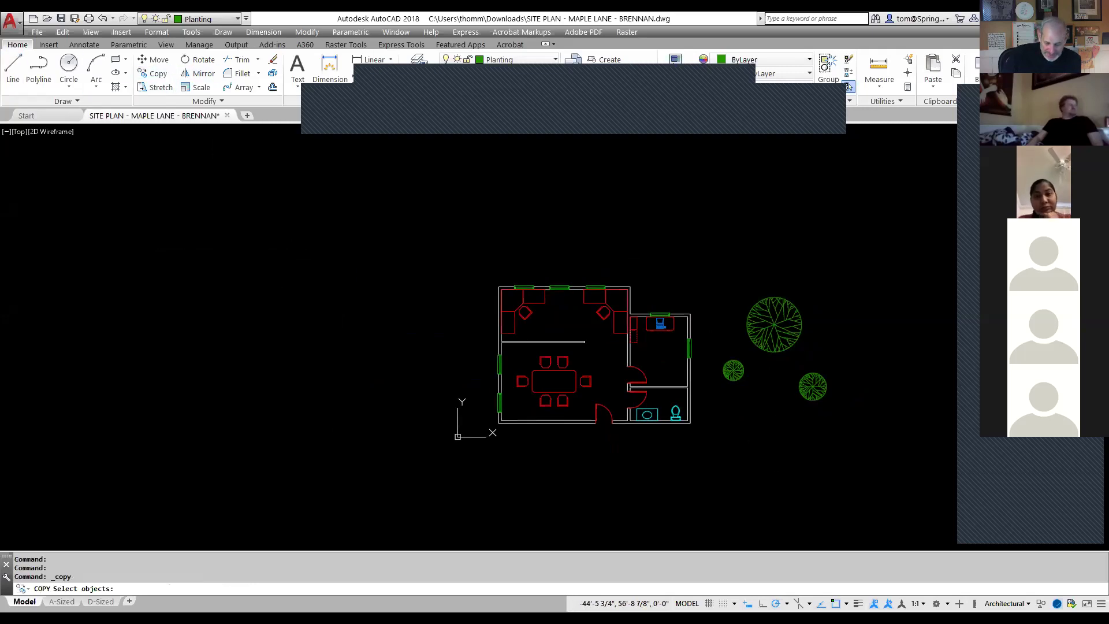
left_click(813, 393)
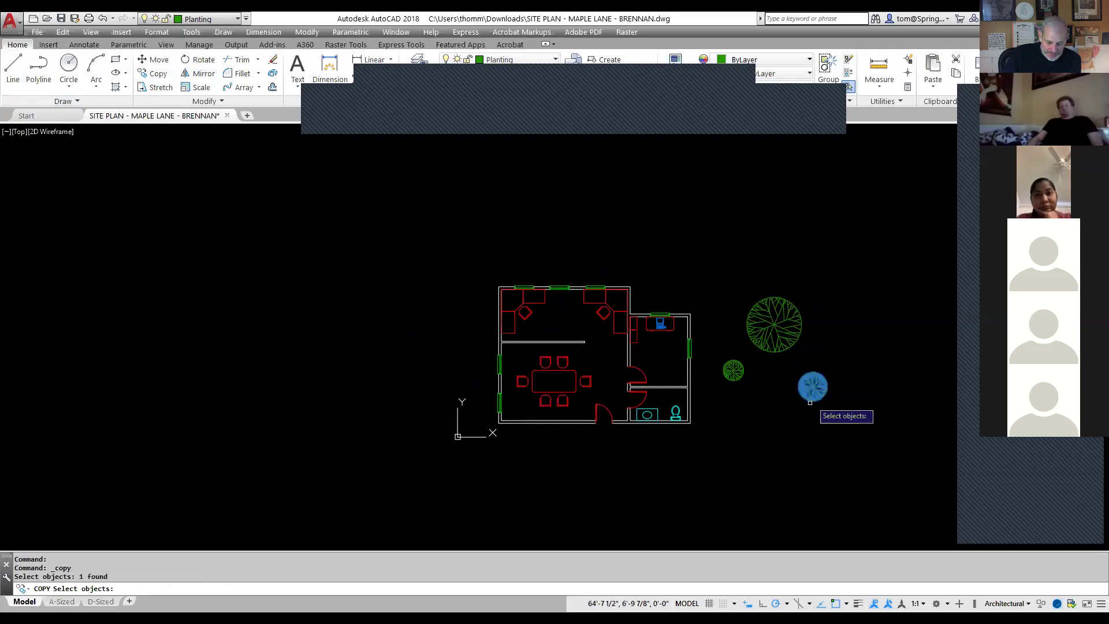
key("Return")
left_click(812, 386)
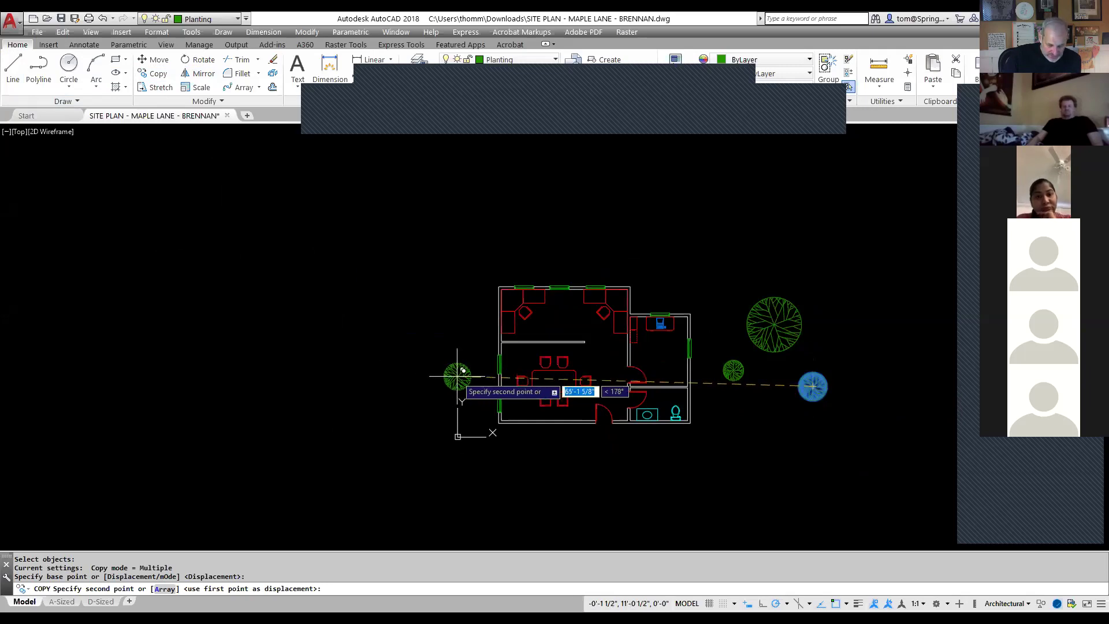
left_click(456, 376)
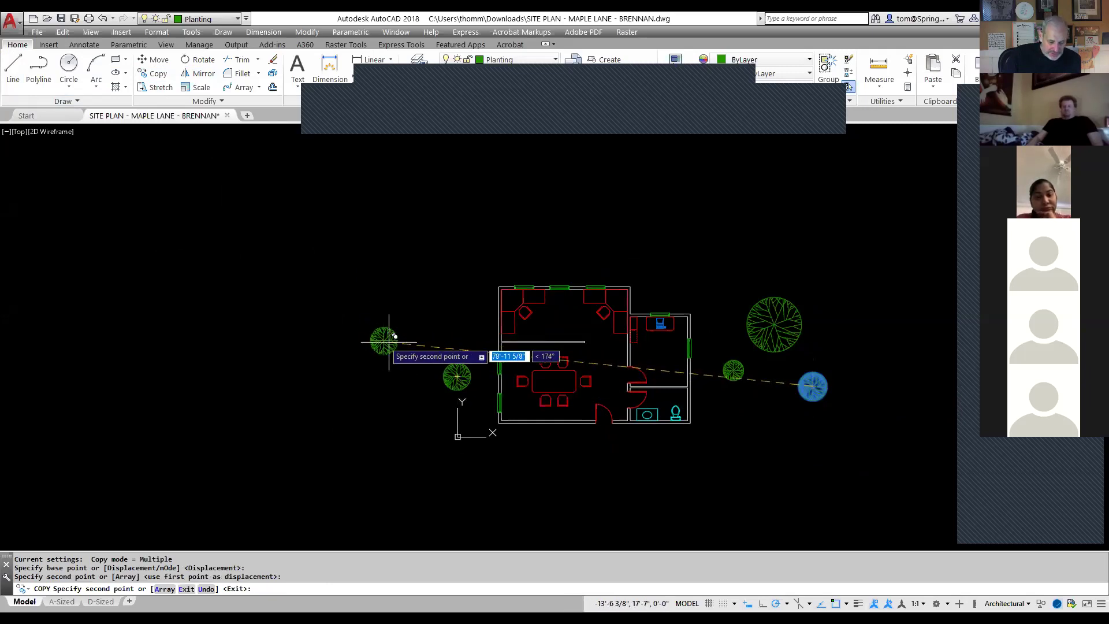
left_click(405, 349)
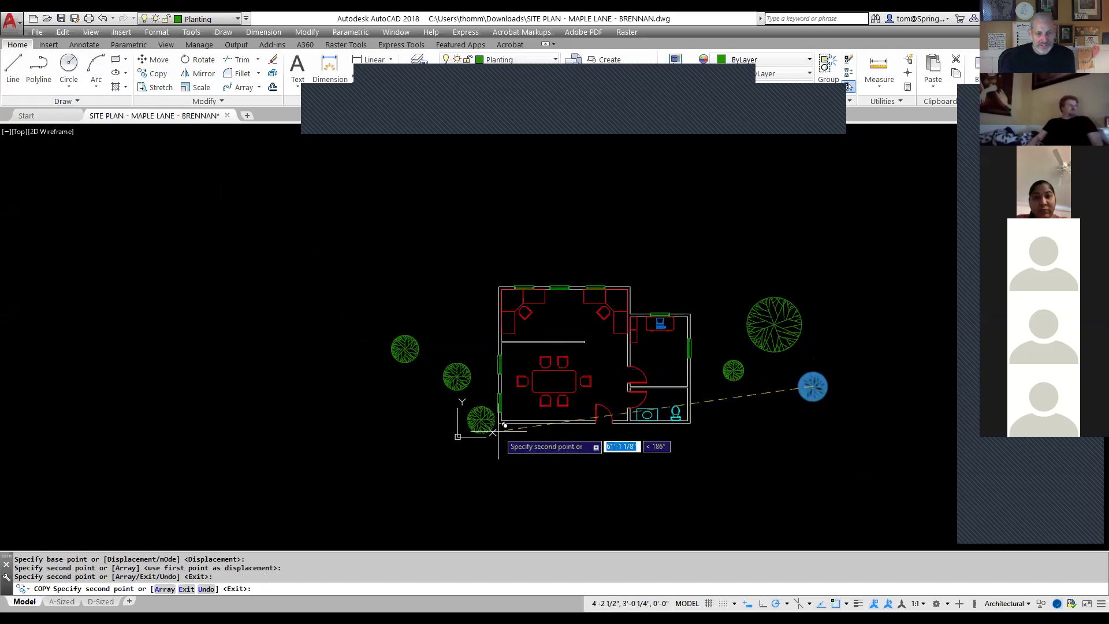
key("Escape")
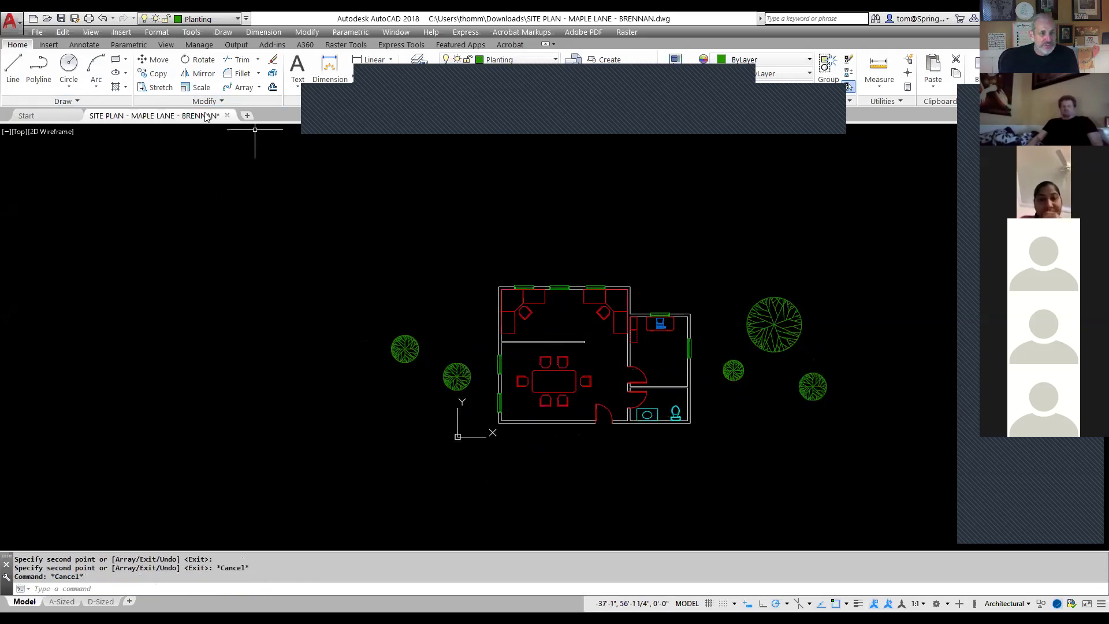
Step: Scale the leftmost tree by a factor of .75 about its centre
left_click(202, 88)
left_click(405, 348)
key("Return")
left_click(403, 349)
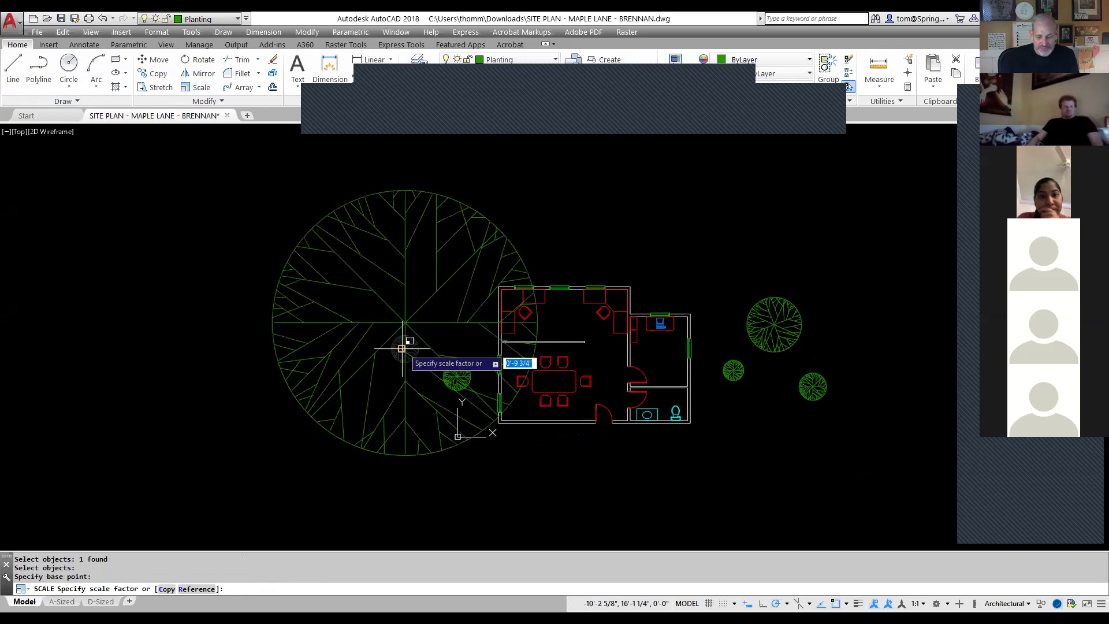
key("Return")
key("Escape")
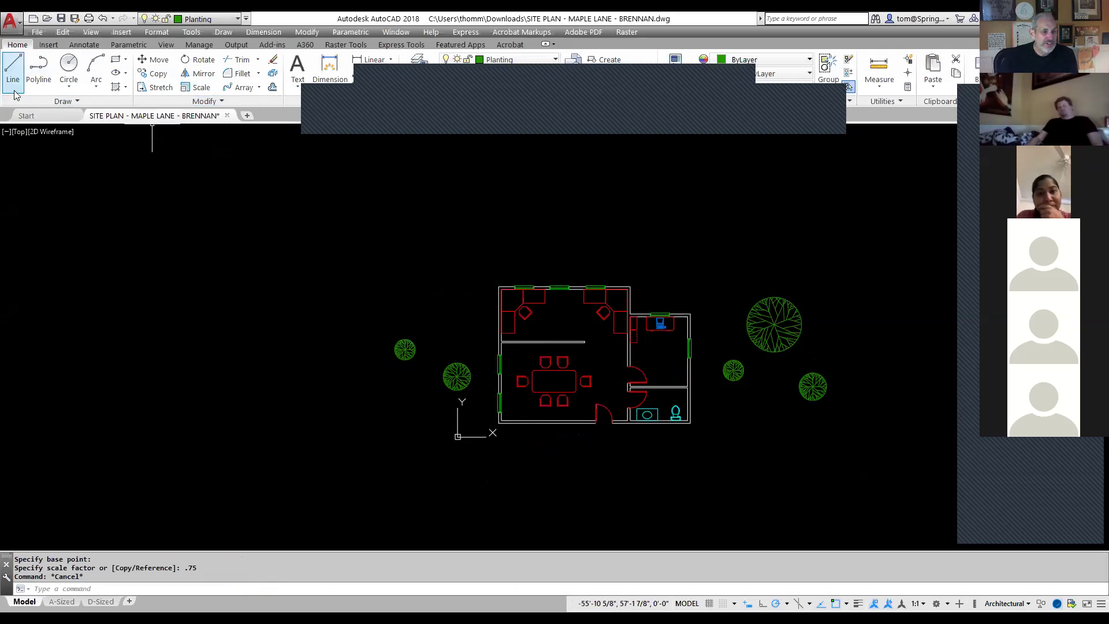
Step: Insert the Clump of Trees or Bushes - plan block above the large tree outside the building's upper-right corner, at 0 rotation
left_click(48, 44)
left_click(13, 81)
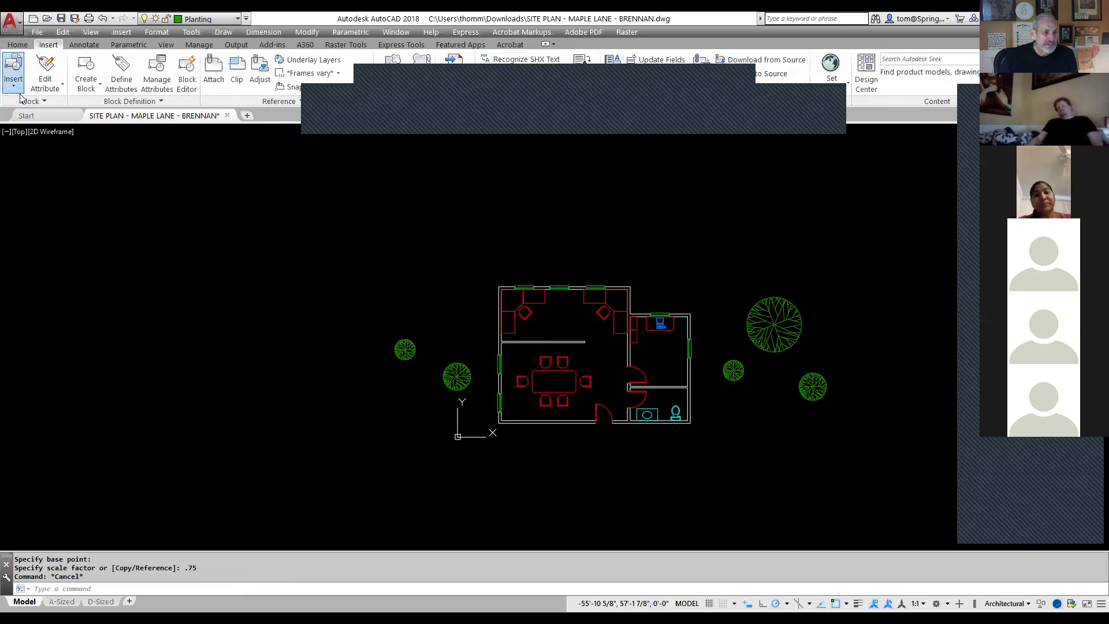
left_click(45, 401)
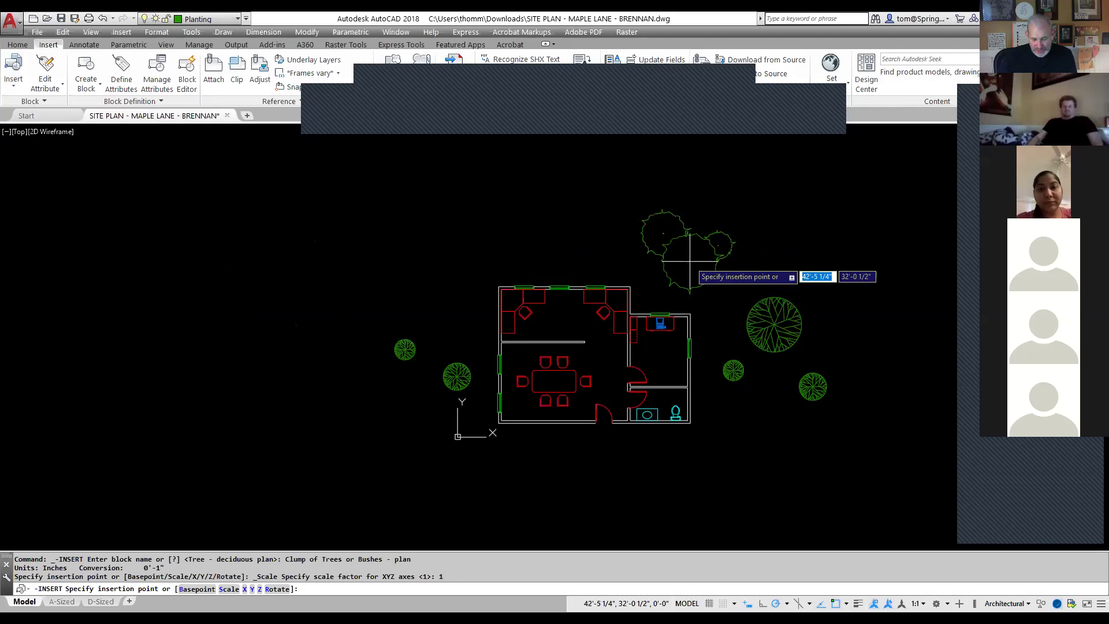
left_click(727, 277)
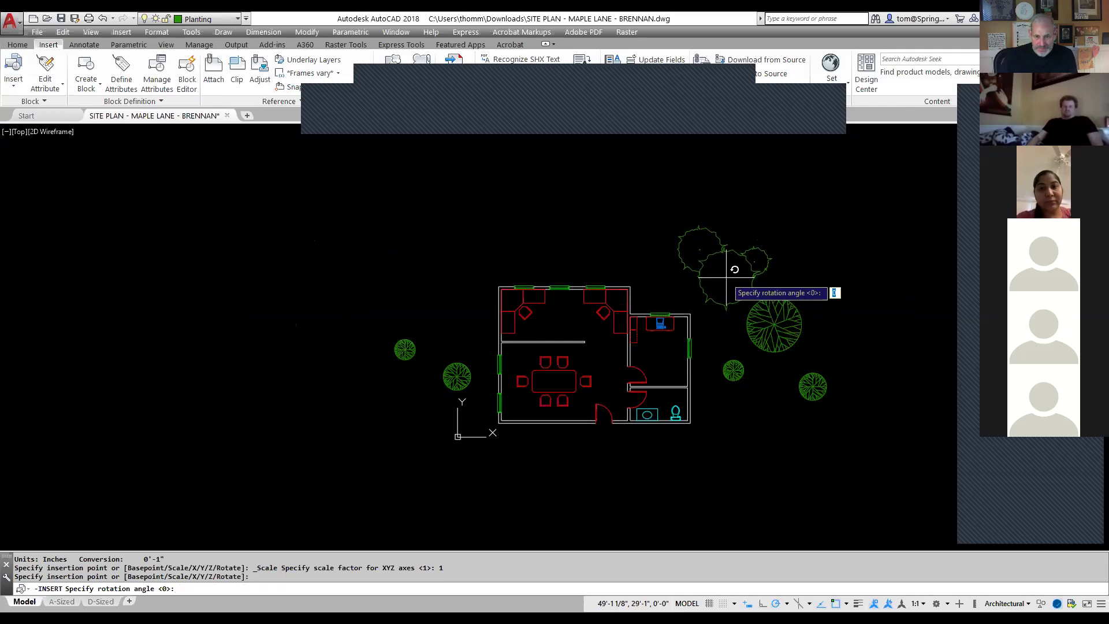
left_click(769, 277)
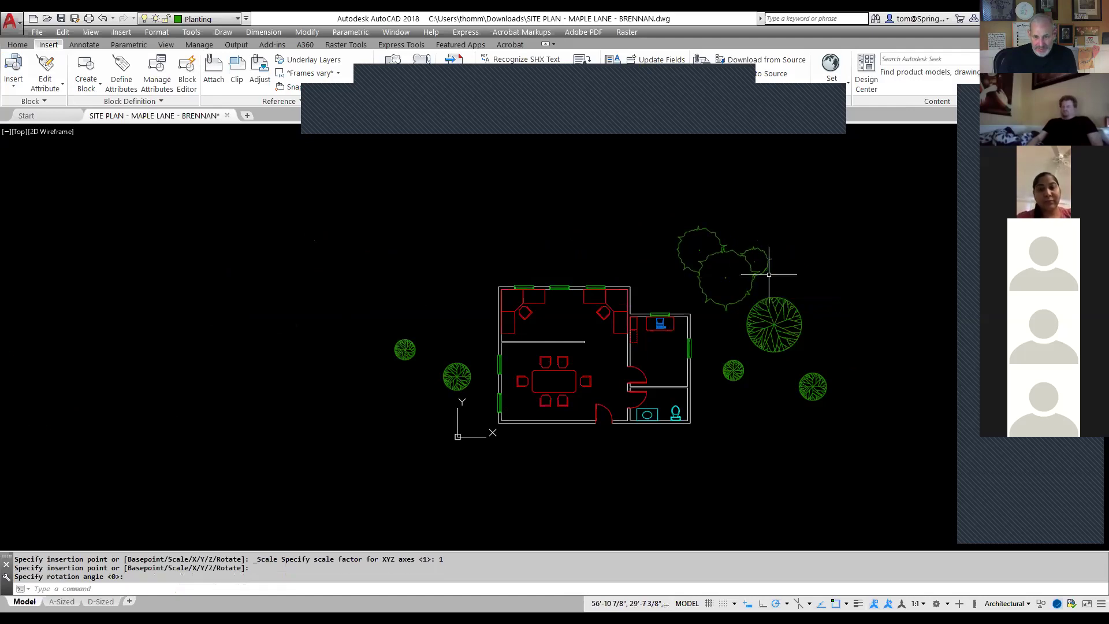
Step: Insert another Clump of Trees or Bushes - plan block at scale 1 off the building's upper-left corner, rotated 90 degrees clockwise
right_click(569, 219)
left_click(601, 222)
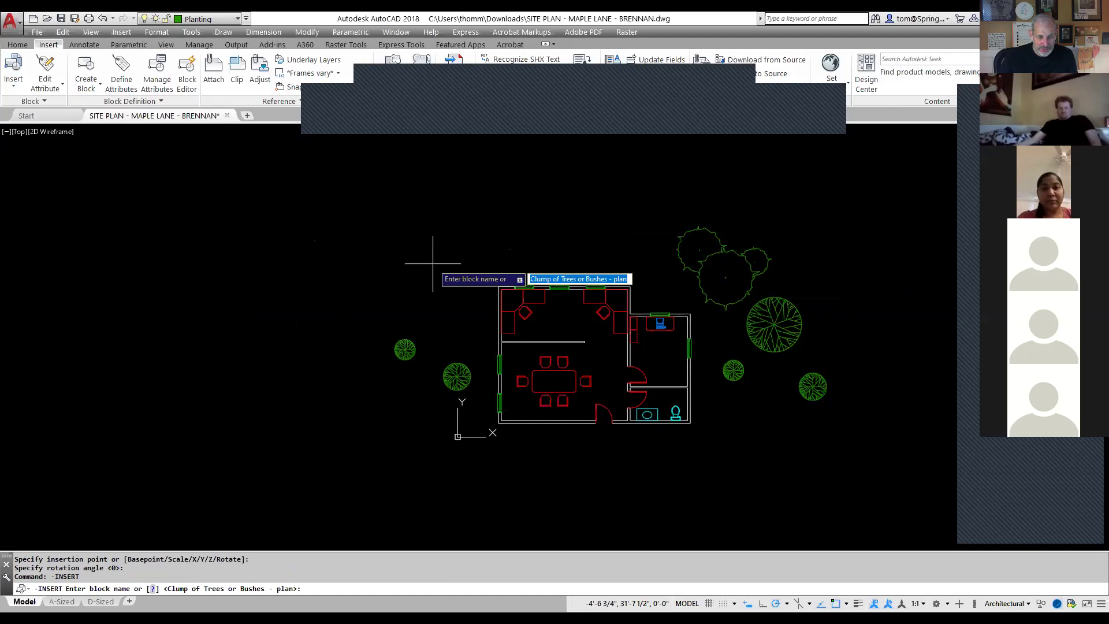
key("Return")
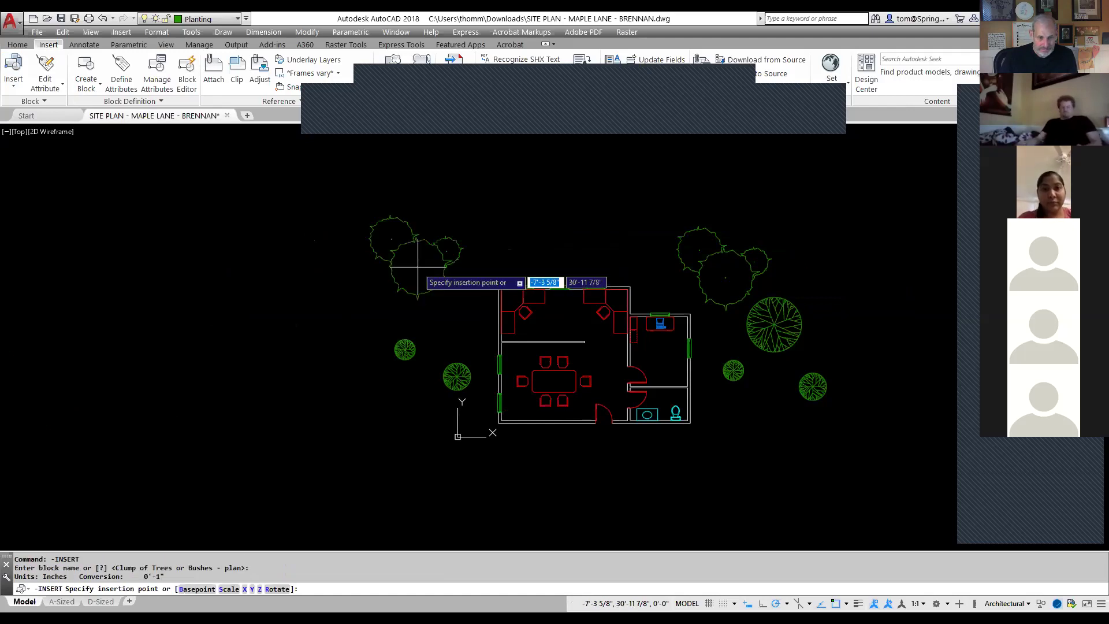
left_click(452, 284)
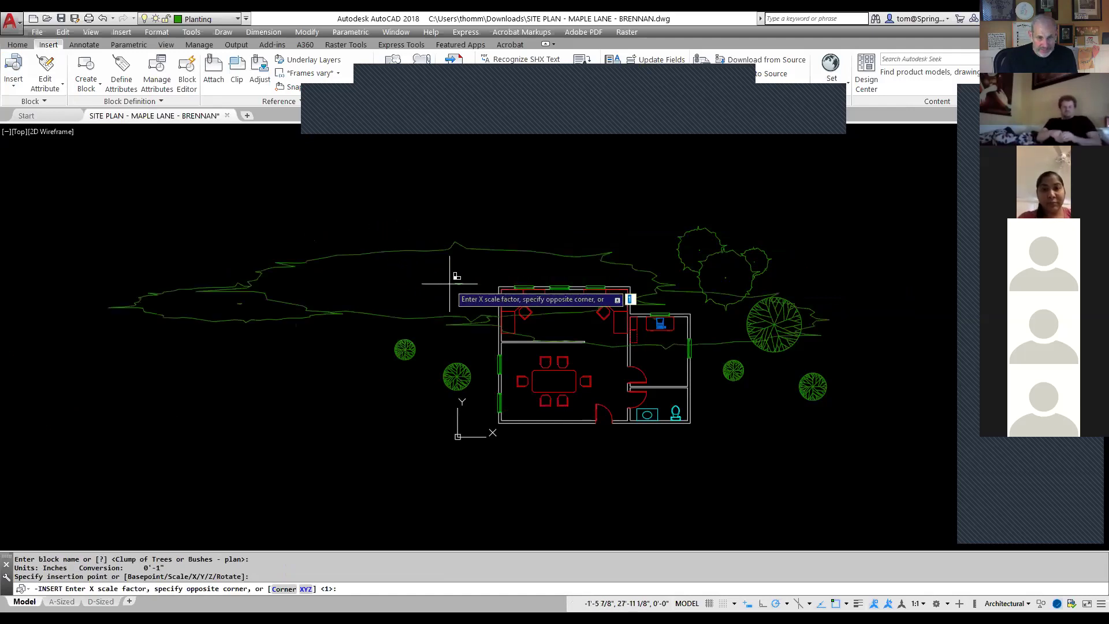
key("Return")
key("Return")
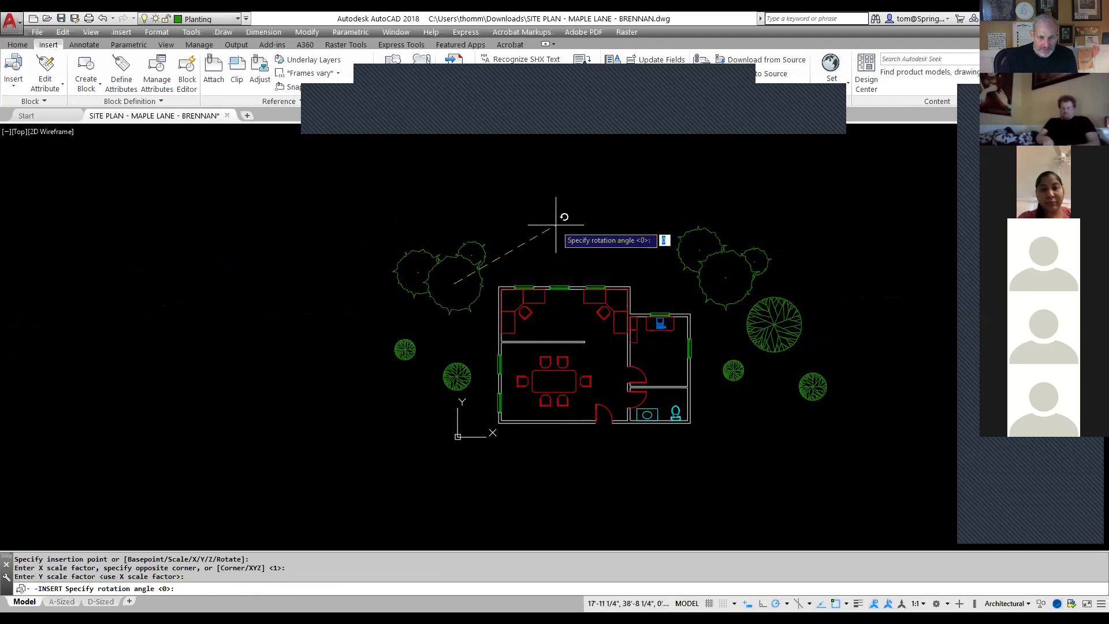
left_click(456, 346)
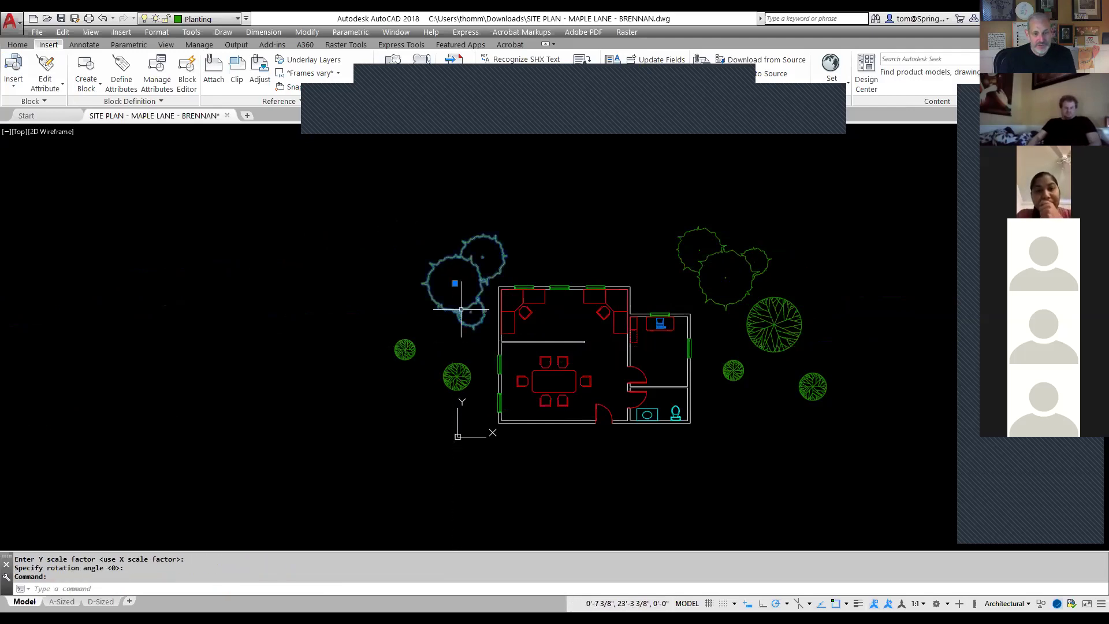
Step: Nudge the upper-left tree clump up and left until it stands well clear of the building's corner, and deselect it
key("ctrl+Up")
key("ctrl+Up")
key("ctrl+Up")
key("ctrl+Up")
key("ctrl+Up")
key("ctrl+Up")
key("ctrl+Up")
key("ctrl+Left")
key("ctrl+Left")
key("ctrl+Left")
key("ctrl+Left")
key("ctrl+Left")
key("ctrl+Left")
key("ctrl+Left")
key("ctrl+Left")
key("ctrl+Left")
key("ctrl+Left")
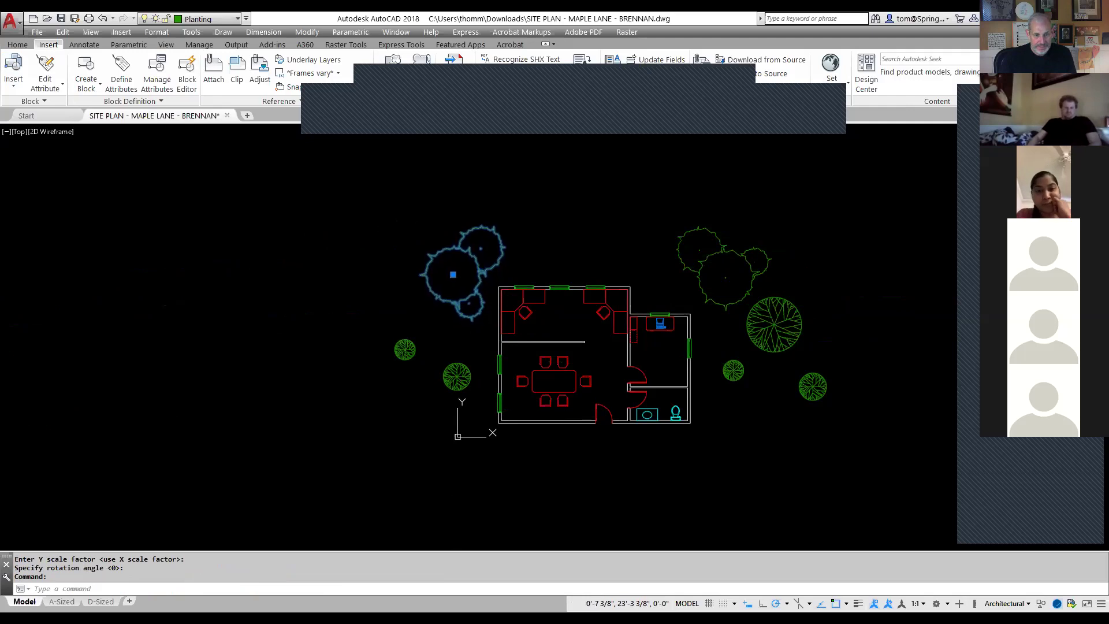
key("ctrl+Up")
key("ctrl+Up")
key("ctrl+Up")
key("ctrl+Up")
key("ctrl+Up")
key("ctrl+Up")
key("ctrl+Up")
key("ctrl+Up")
key("ctrl+Up")
key("ctrl+Up")
key("ctrl+Up")
key("ctrl+Up")
key("ctrl+Up")
key("ctrl+Up")
key("ctrl+Up")
key("ctrl+Up")
key("ctrl+Up")
key("ctrl+Up")
key("ctrl+Up")
key("ctrl+Up")
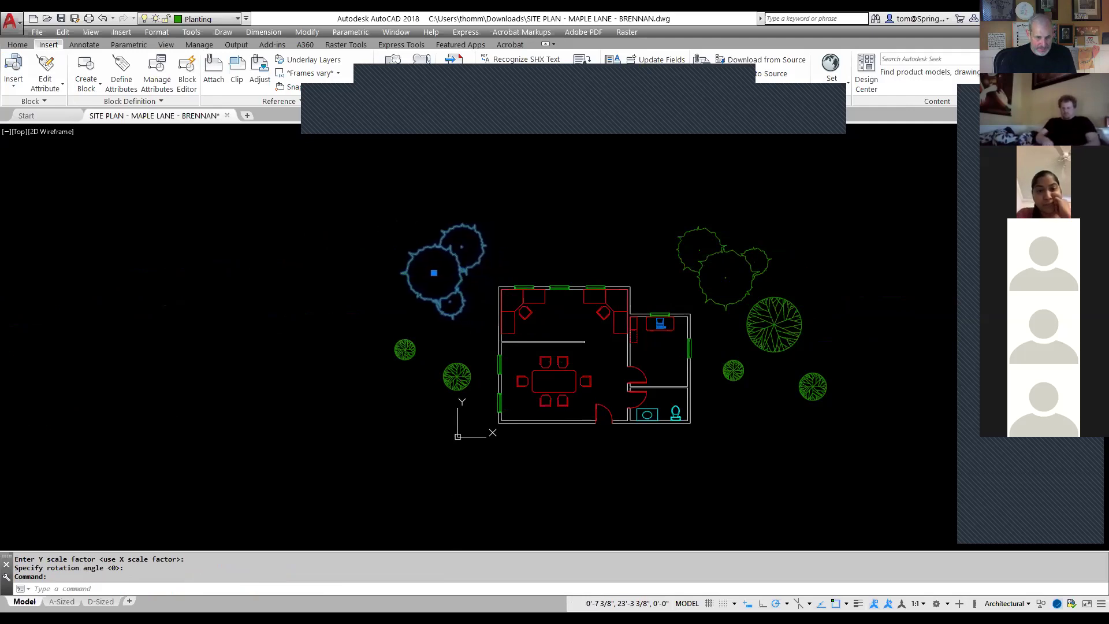
key("ctrl+Left")
key("ctrl+Left")
key("ctrl+Left")
key("ctrl+Left")
key("ctrl+Left")
key("ctrl+Left")
key("ctrl+Left")
key("ctrl+Left")
key("ctrl+Left")
key("ctrl+Left")
key("ctrl+Left")
key("ctrl+Left")
key("ctrl+Left")
key("ctrl+Left")
key("ctrl+Left")
key("ctrl+Left")
key("ctrl+Left")
key("ctrl+Left")
key("ctrl+Left")
key("ctrl+Left")
key("ctrl+Left")
key("ctrl+Left")
key("ctrl+Left")
key("ctrl+Left")
key("ctrl+Left")
key("ctrl+Left")
key("ctrl+Left")
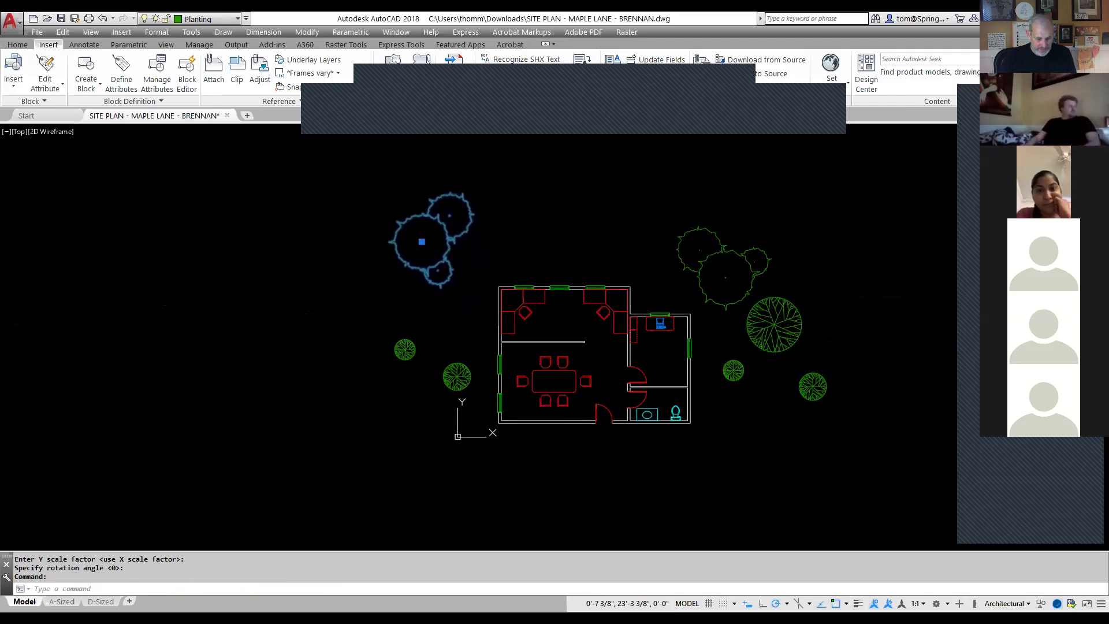
key("Escape")
key("Escape")
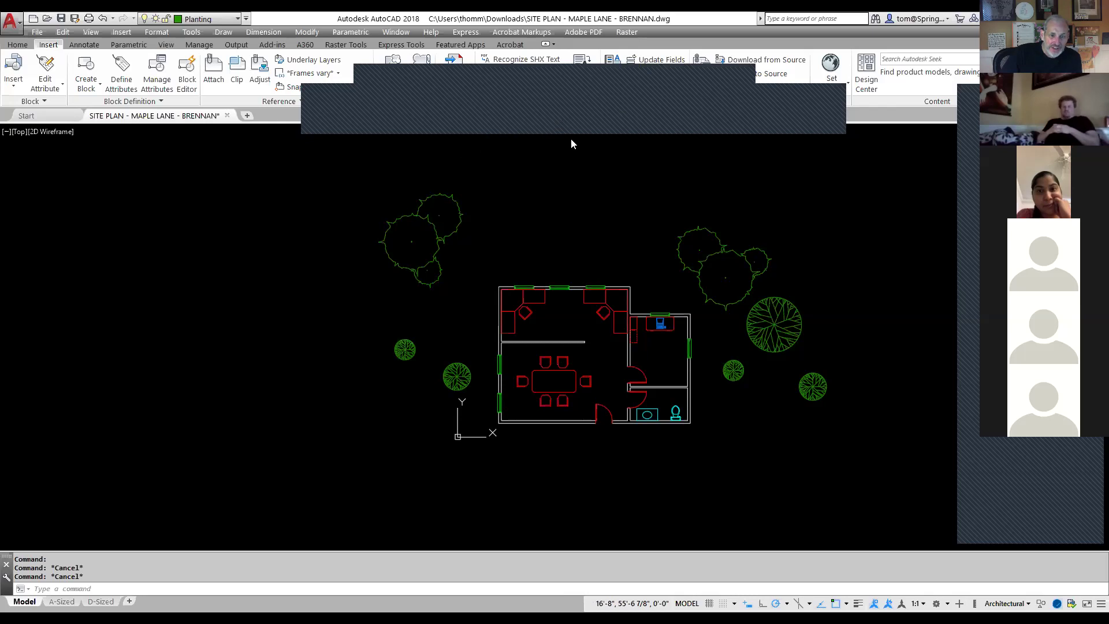
Step: Check the reference plan in Acrobat, return to AutoCAD, and insert Picnic Table - plan on layer Furniture-Outdoor above the leftmost tree at 0 rotation
key("alt+Tab")
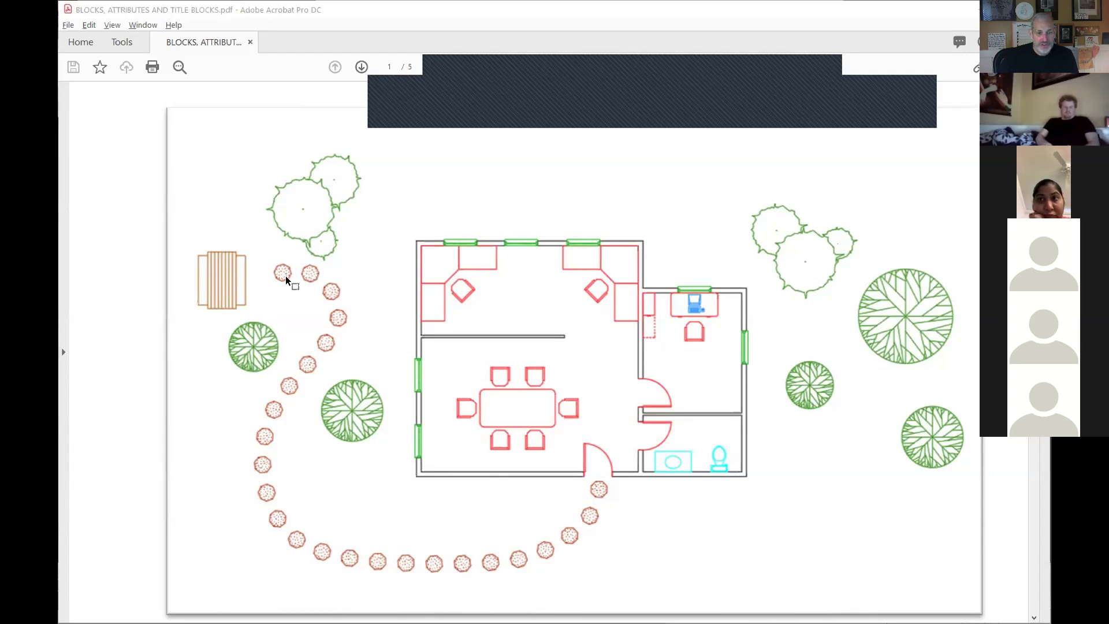
key("alt+Tab")
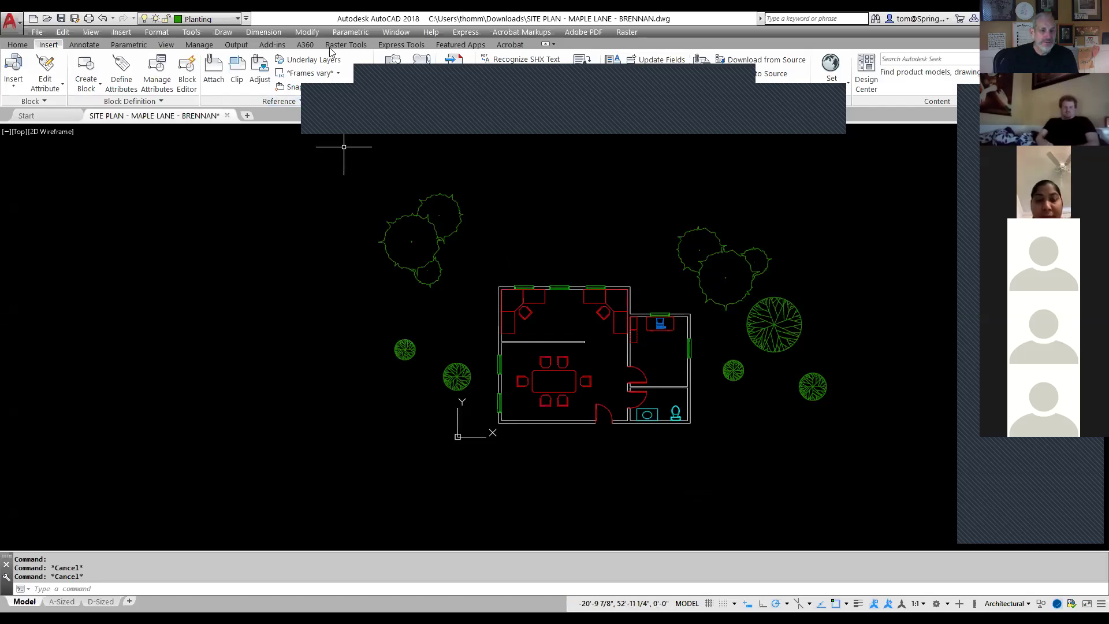
left_click(236, 20)
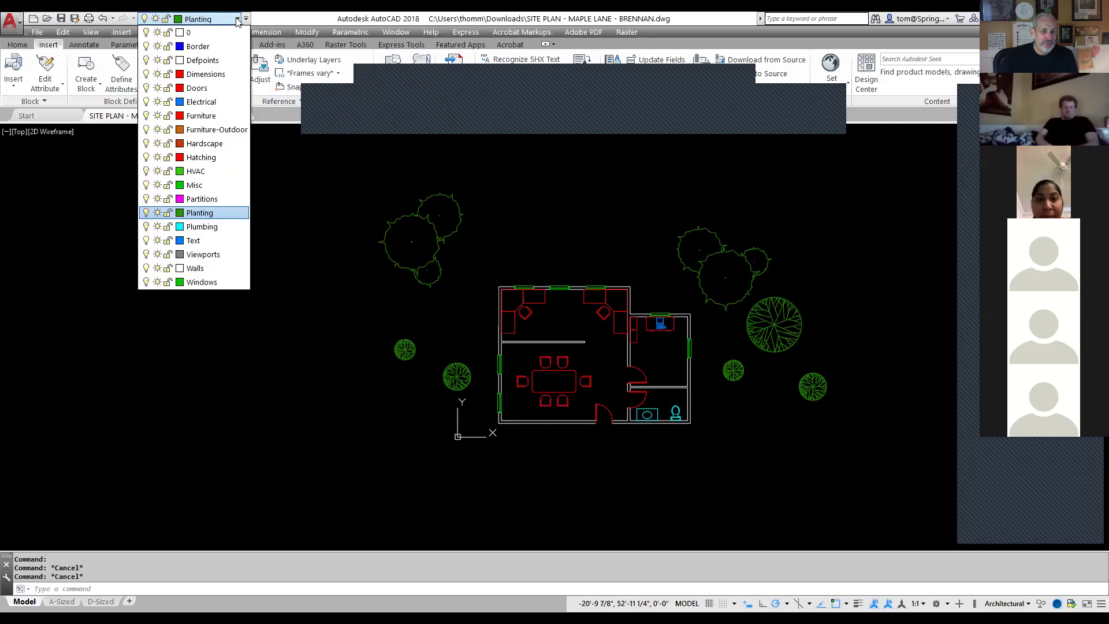
left_click(205, 129)
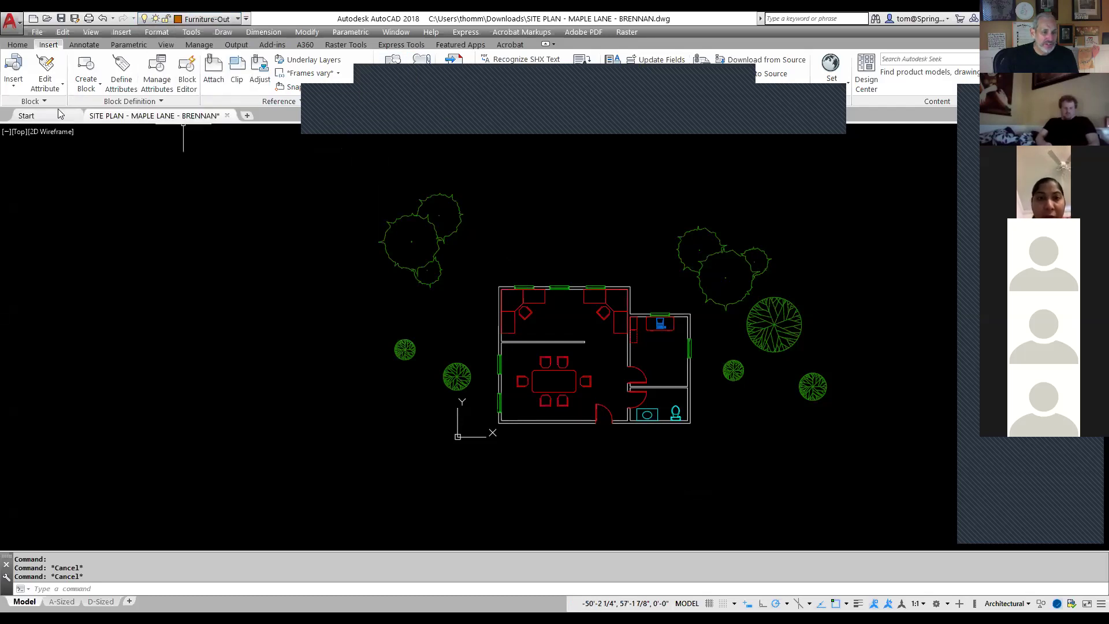
left_click(14, 84)
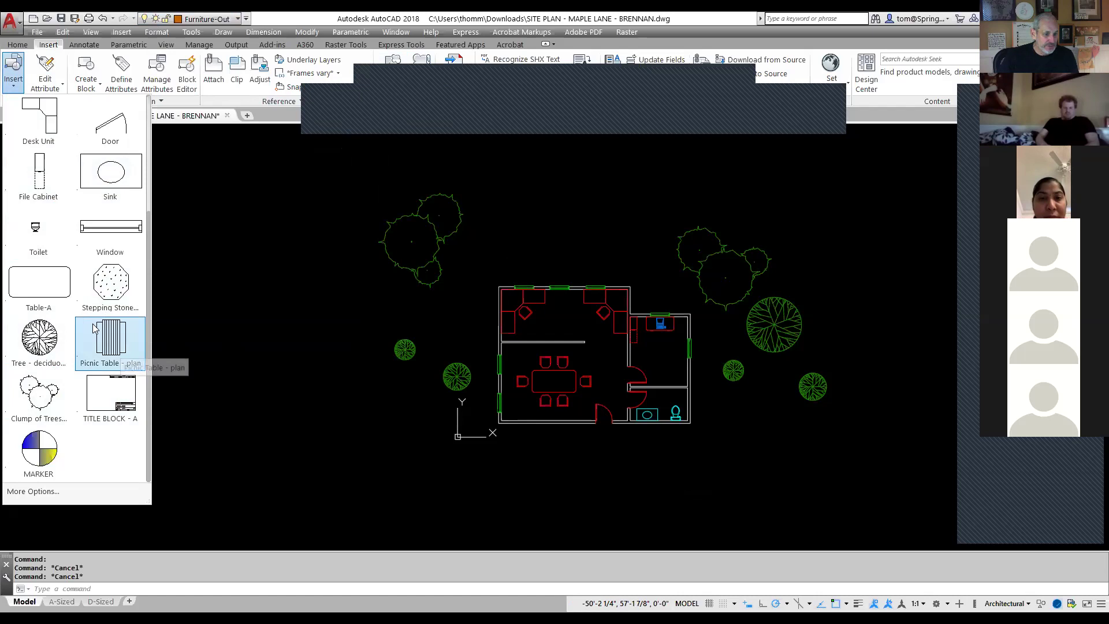
left_click(115, 346)
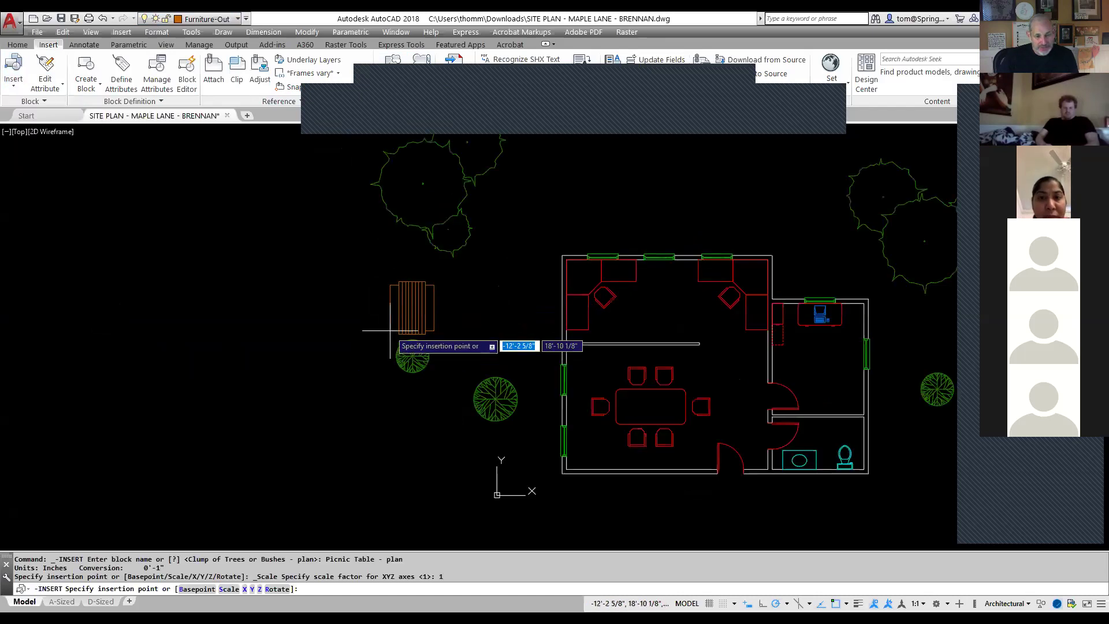
scroll(392, 338, "up", 4)
left_click(331, 308)
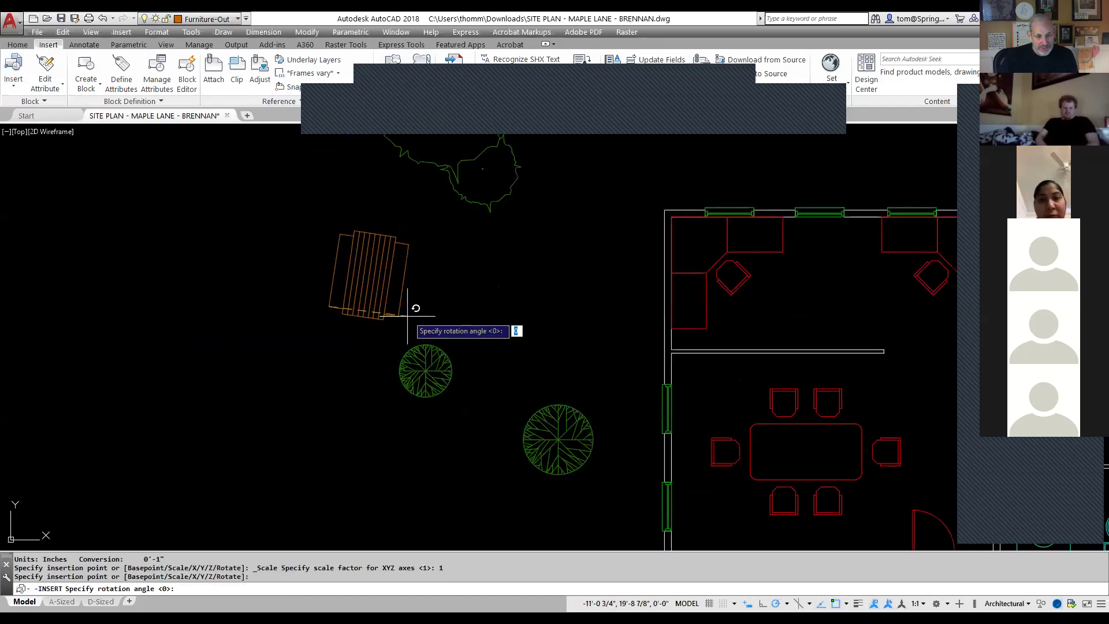
key("Return")
scroll(577, 383, "down", 6)
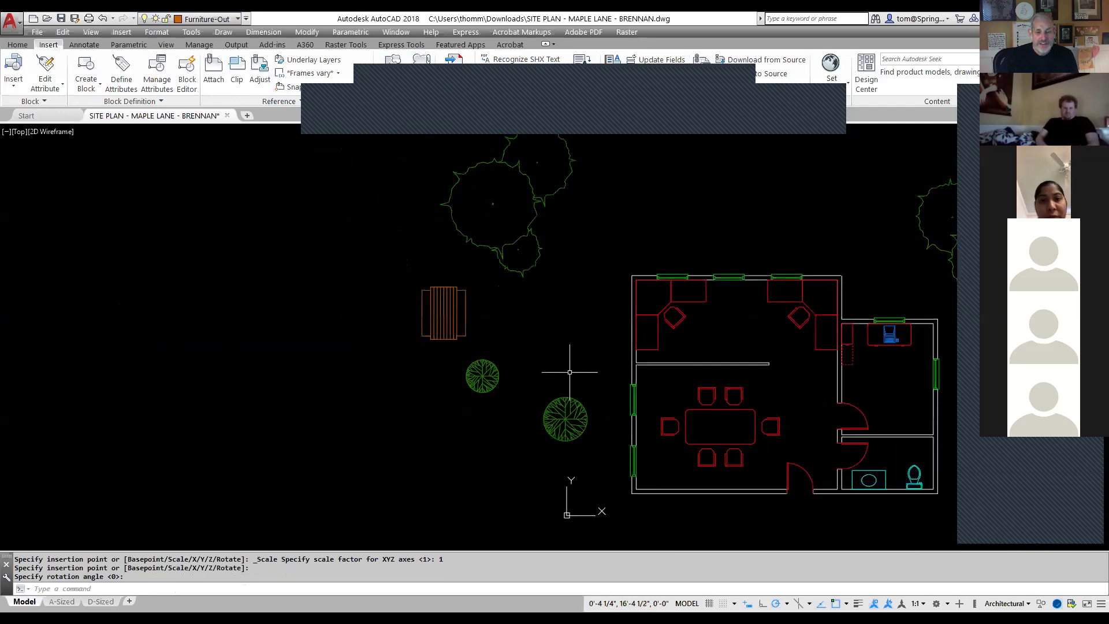
Step: Make Hardscape the current layer and insert the Stepping Stone - hexagonal block just outside the front door
left_click(238, 20)
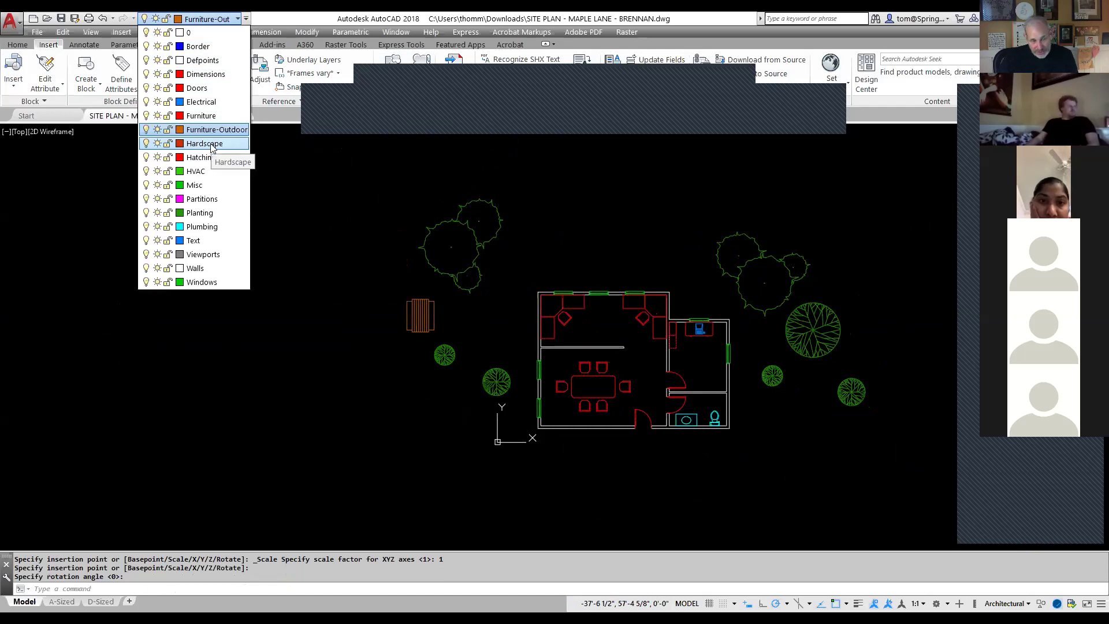
left_click(211, 148)
left_click(14, 80)
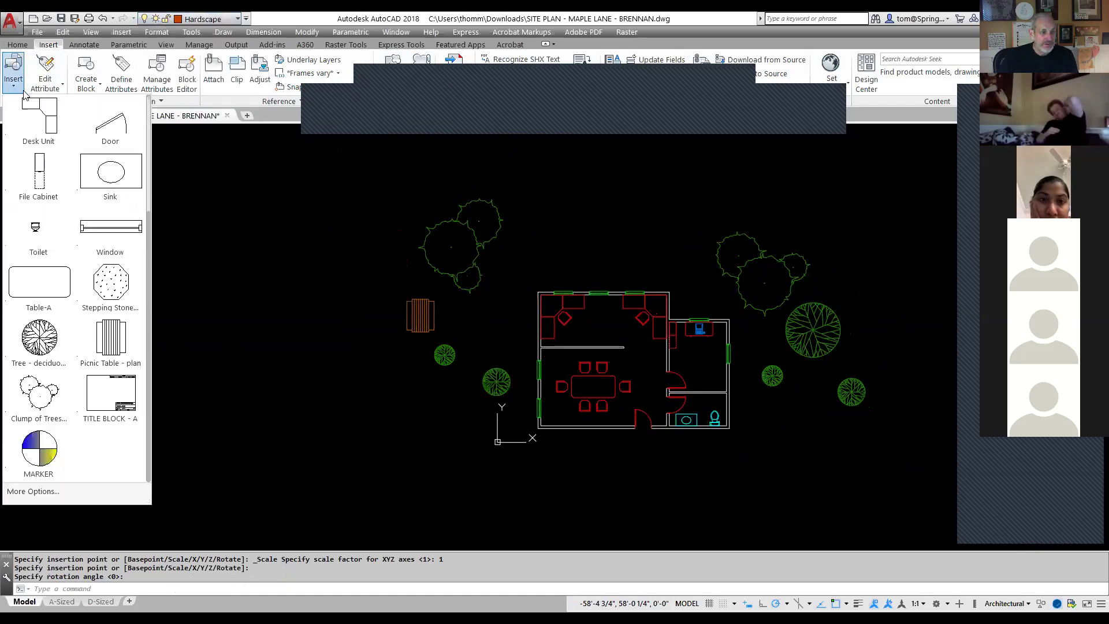
left_click(112, 285)
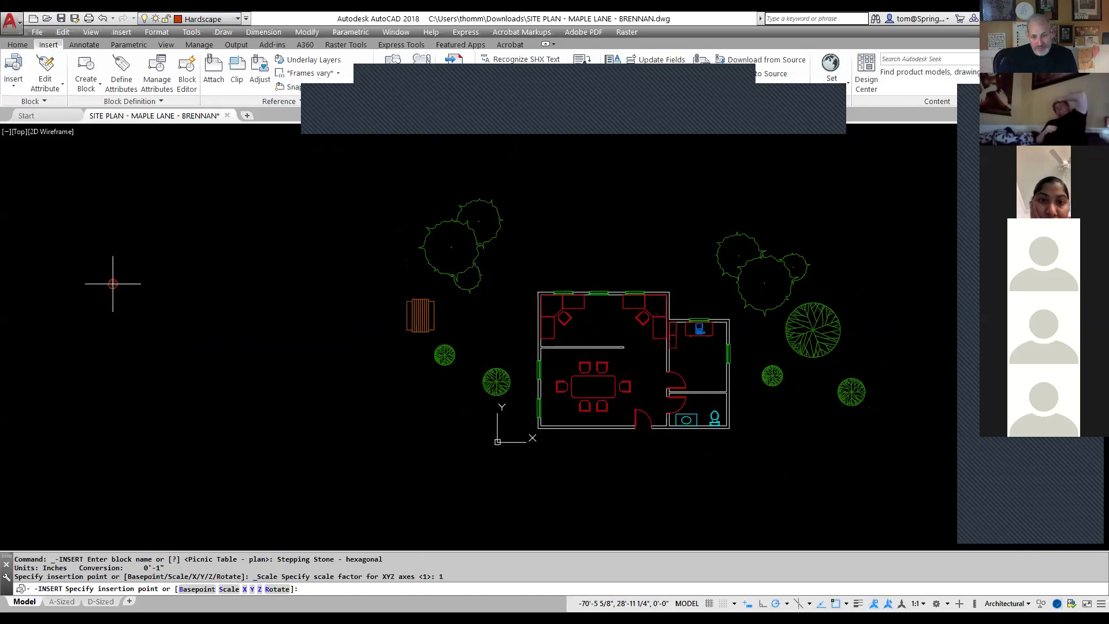
scroll(727, 469, "up", 4)
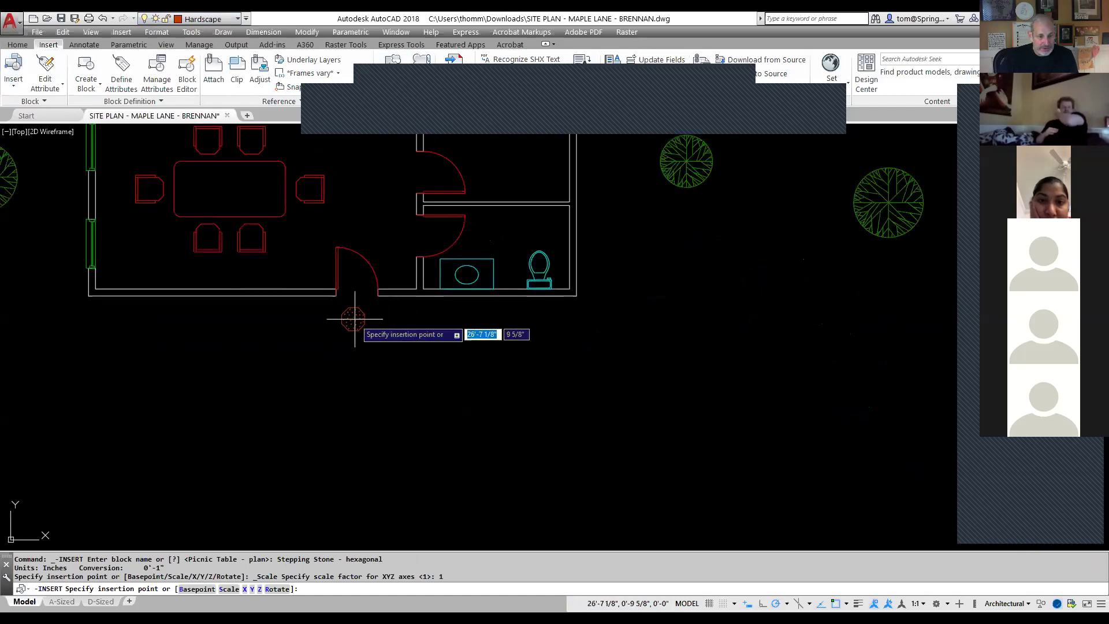
left_click(356, 317)
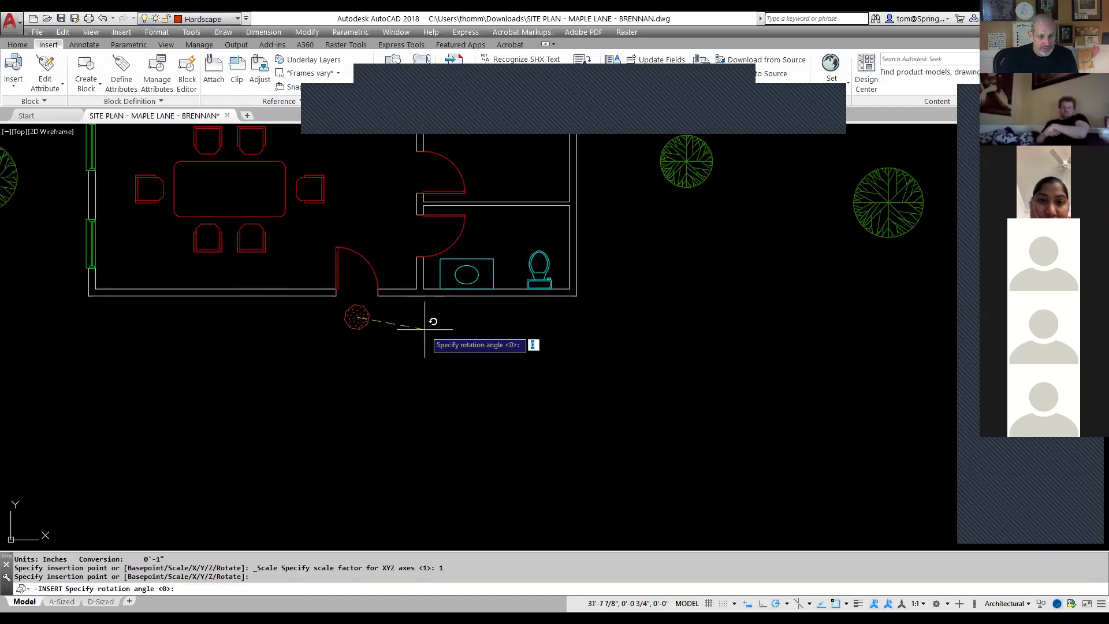
left_click(428, 367)
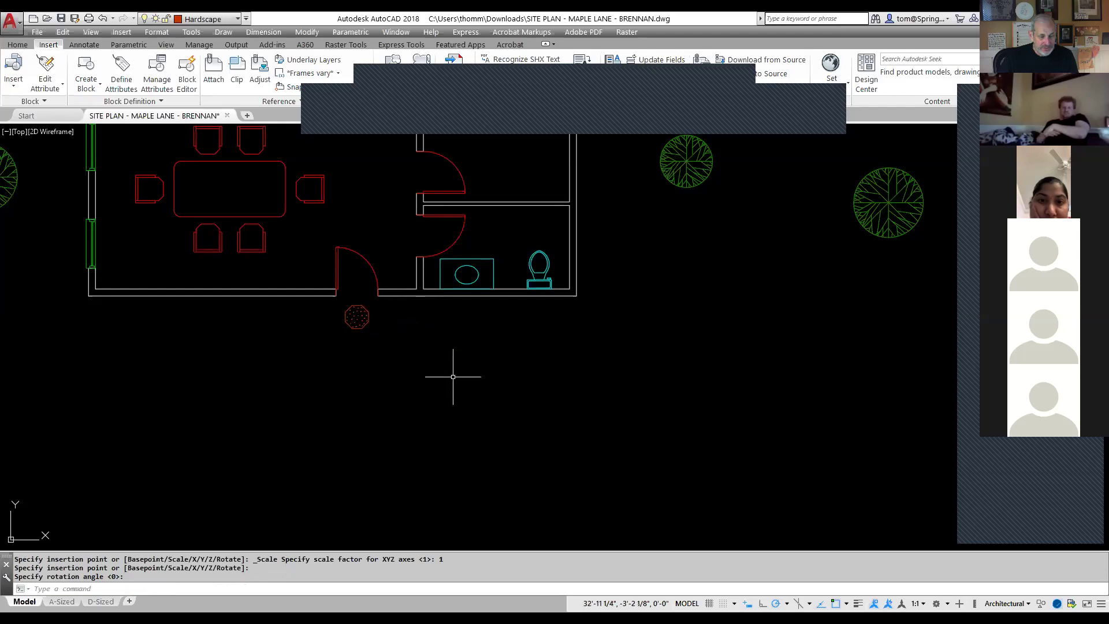
scroll(469, 390, "down", 2)
scroll(475, 392, "down", 4)
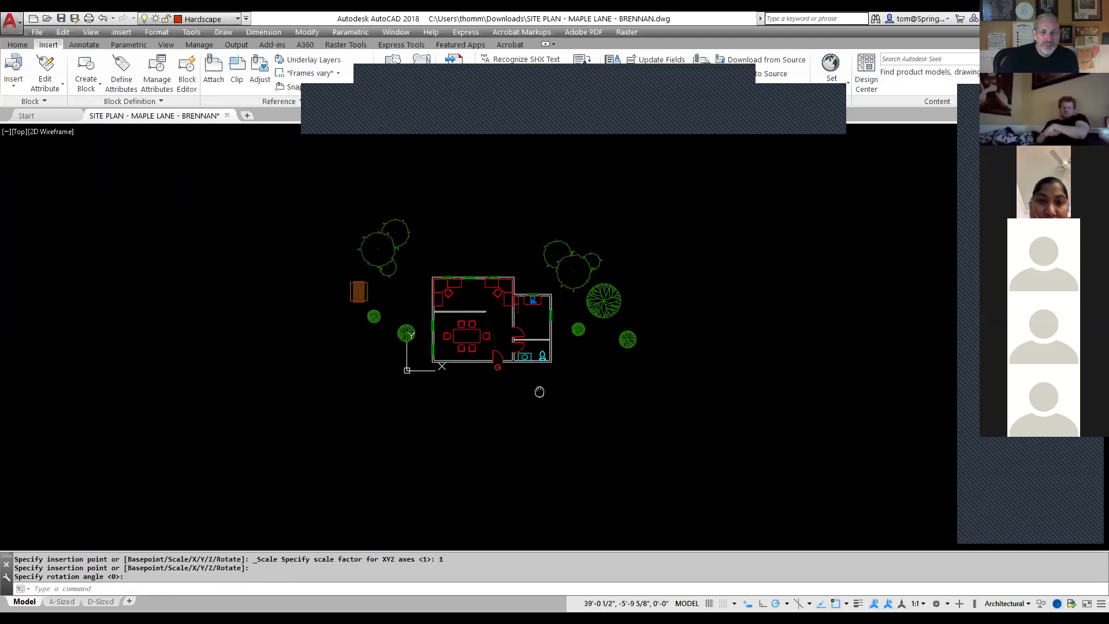
scroll(553, 391, "up", 2)
middle_click_drag(550, 386, 611, 413)
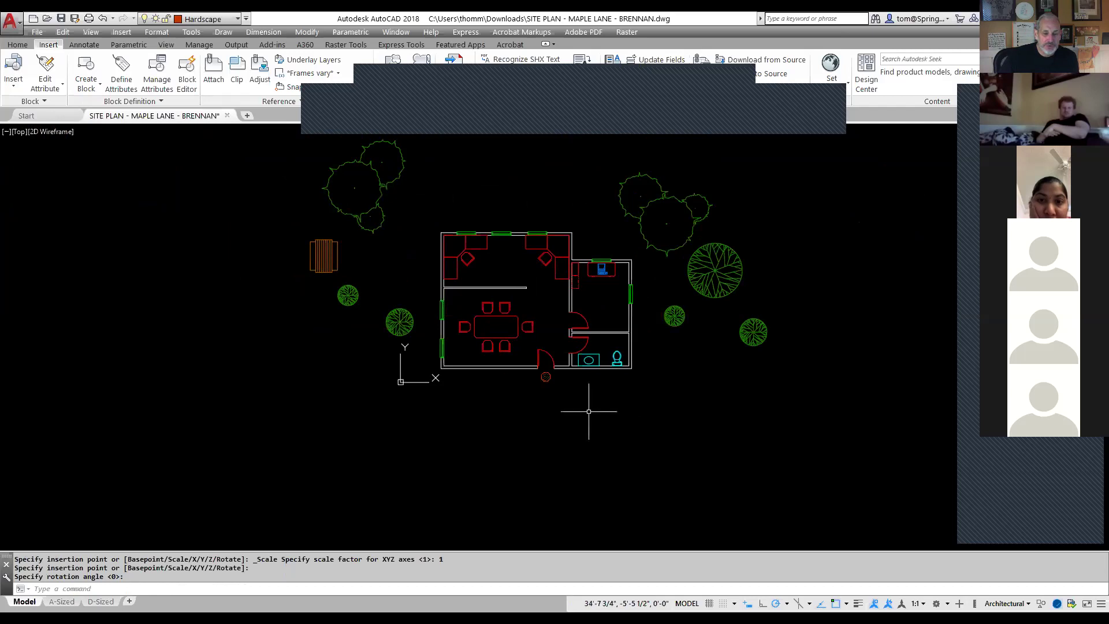
Step: Make Dimensions the current layer and start a polyline at the stepping stone, running it in segments below the building toward the left
left_click(236, 20)
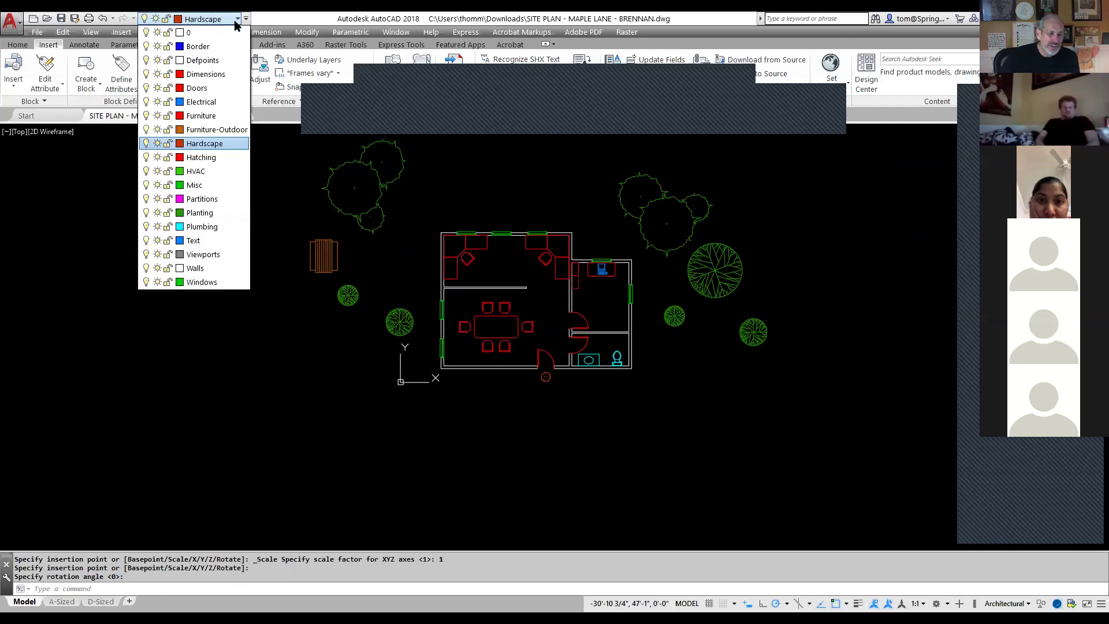
left_click(212, 75)
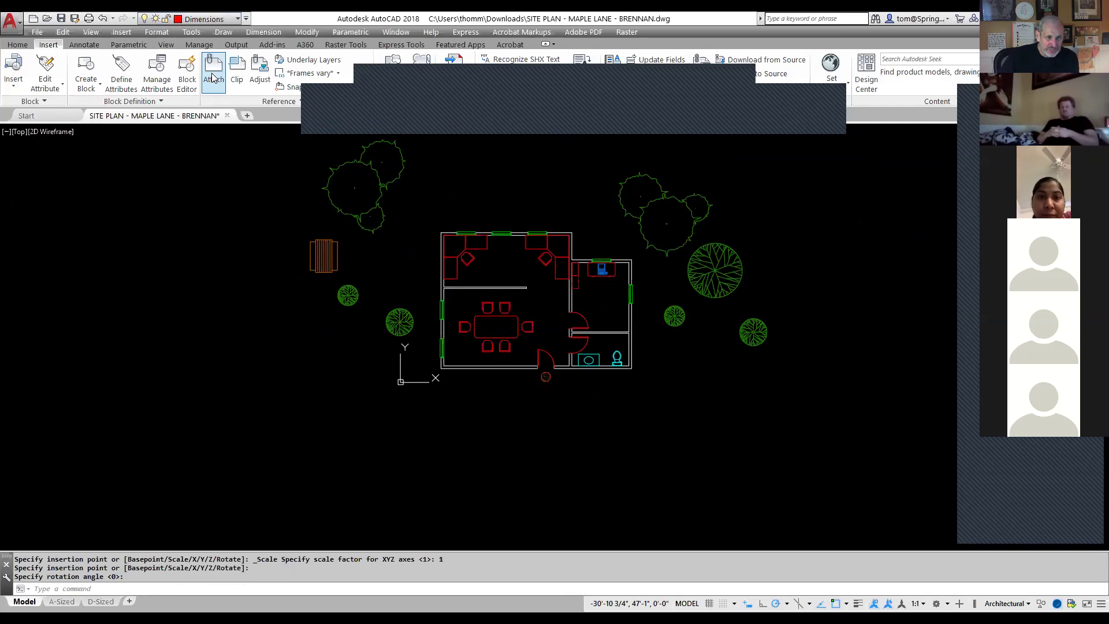
left_click(18, 44)
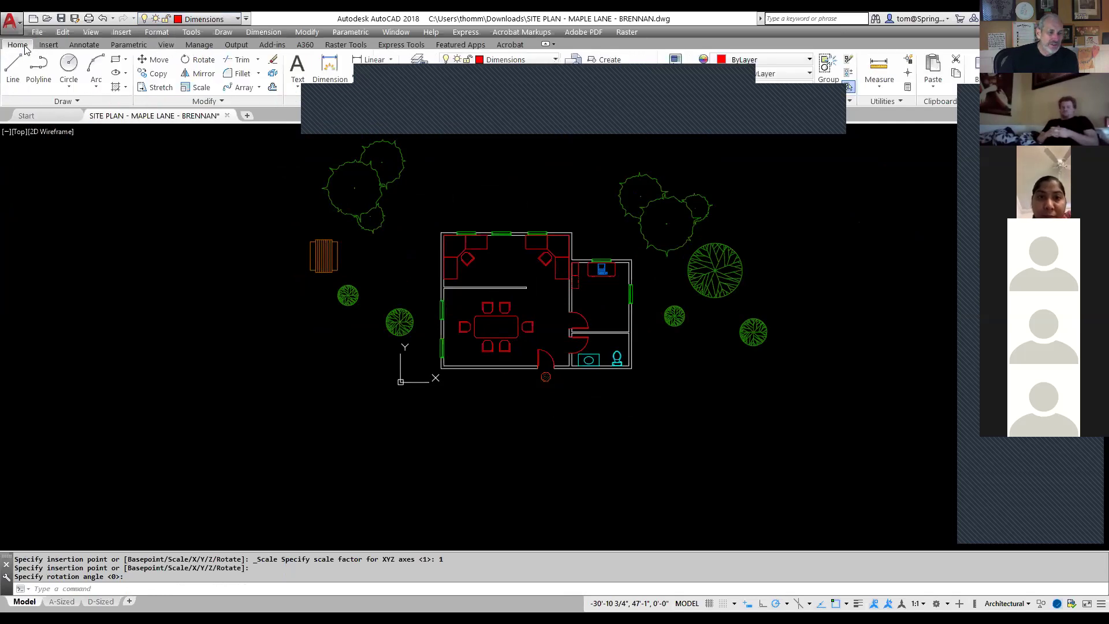
left_click(37, 78)
scroll(574, 398, "up", 5)
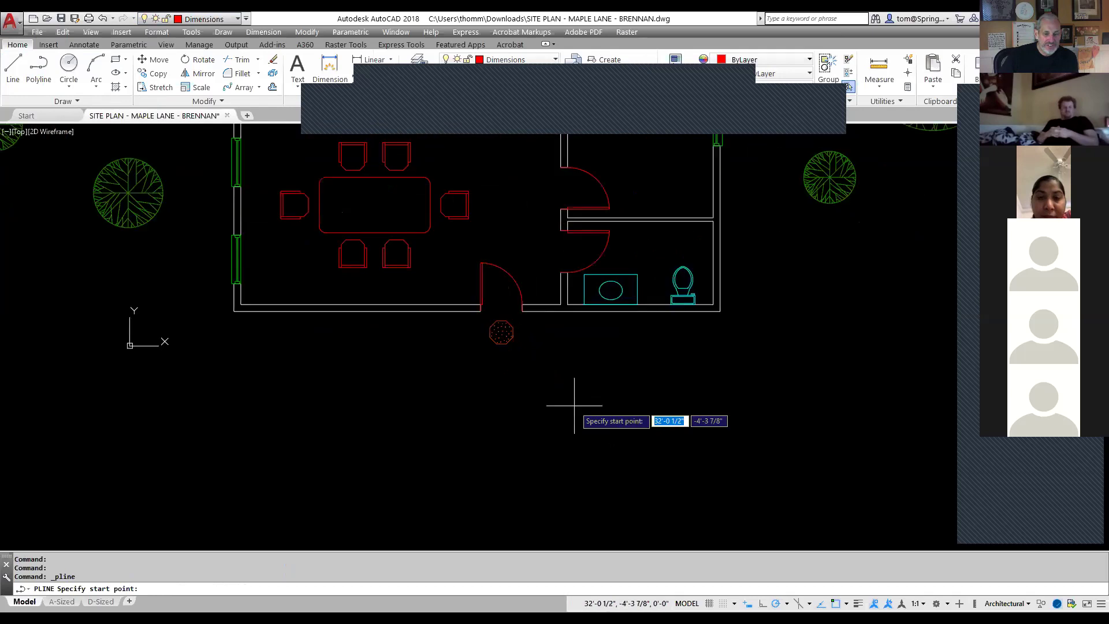
left_click(502, 332)
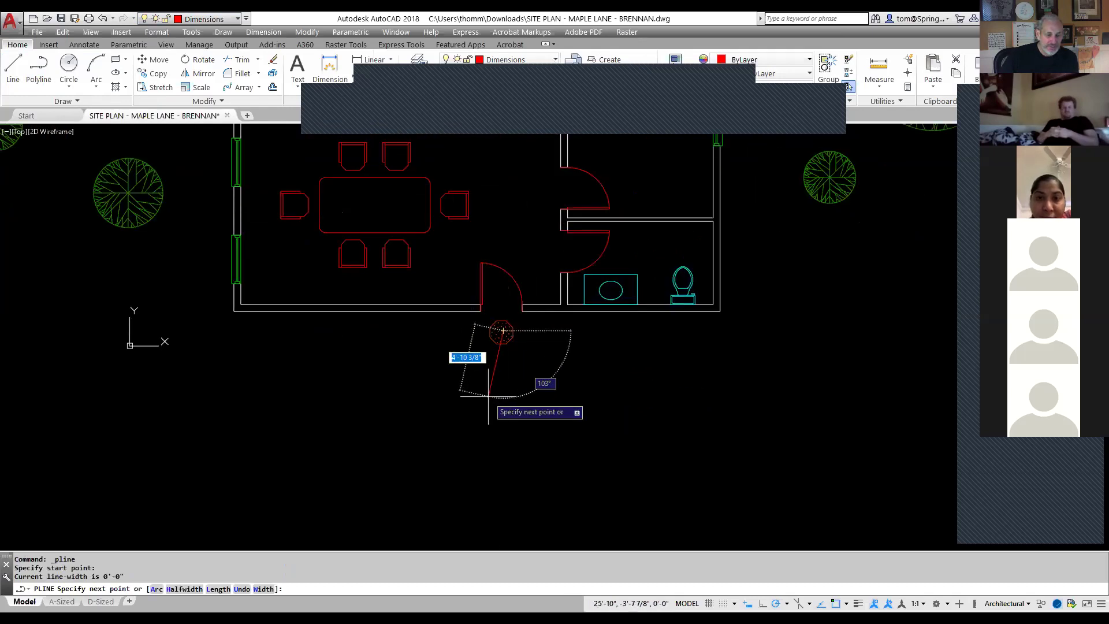
left_click(488, 396)
left_click(413, 433)
left_click(295, 457)
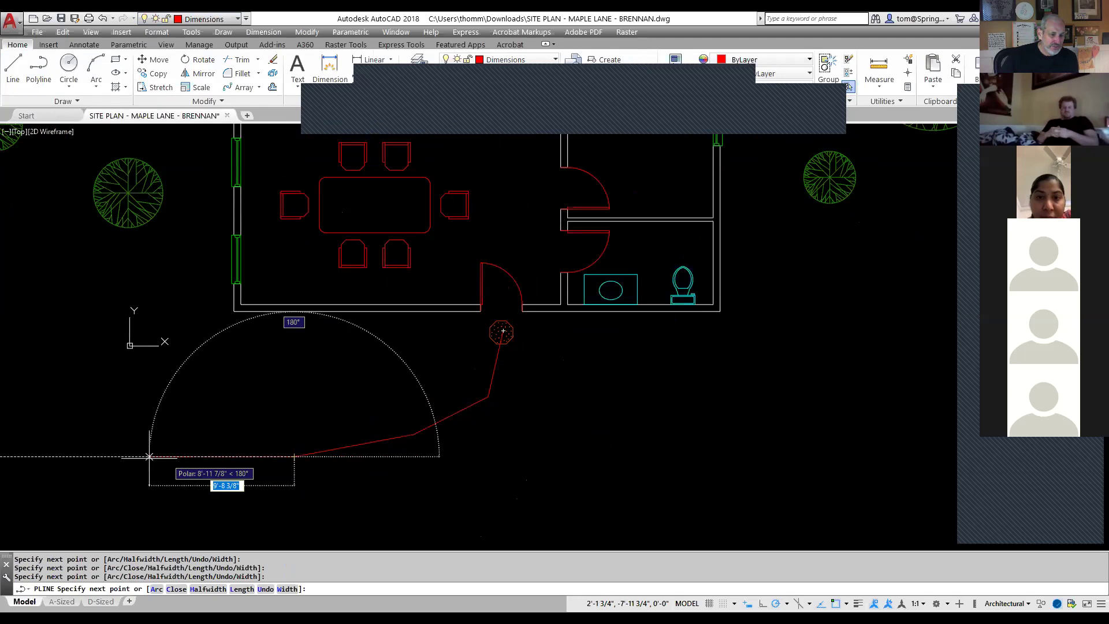
left_click(17, 398)
Step: Continue the polyline up around the left side, between the two small trees, and finish it beside the picnic table
scroll(17, 399, "down", 5)
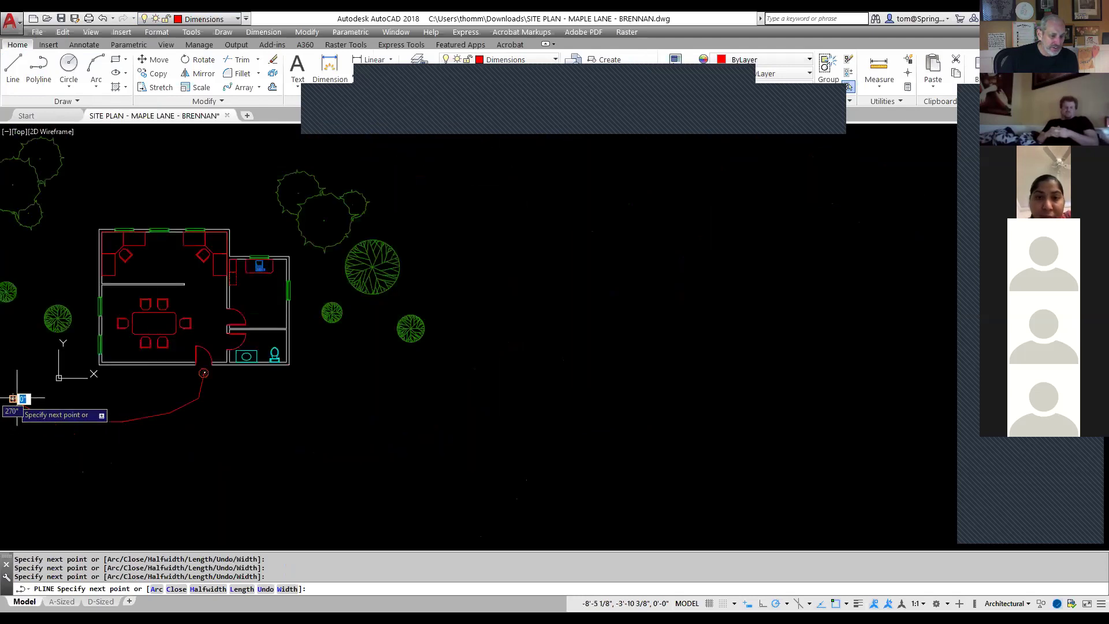
middle_click_drag(17, 398, 115, 509)
left_click(94, 465)
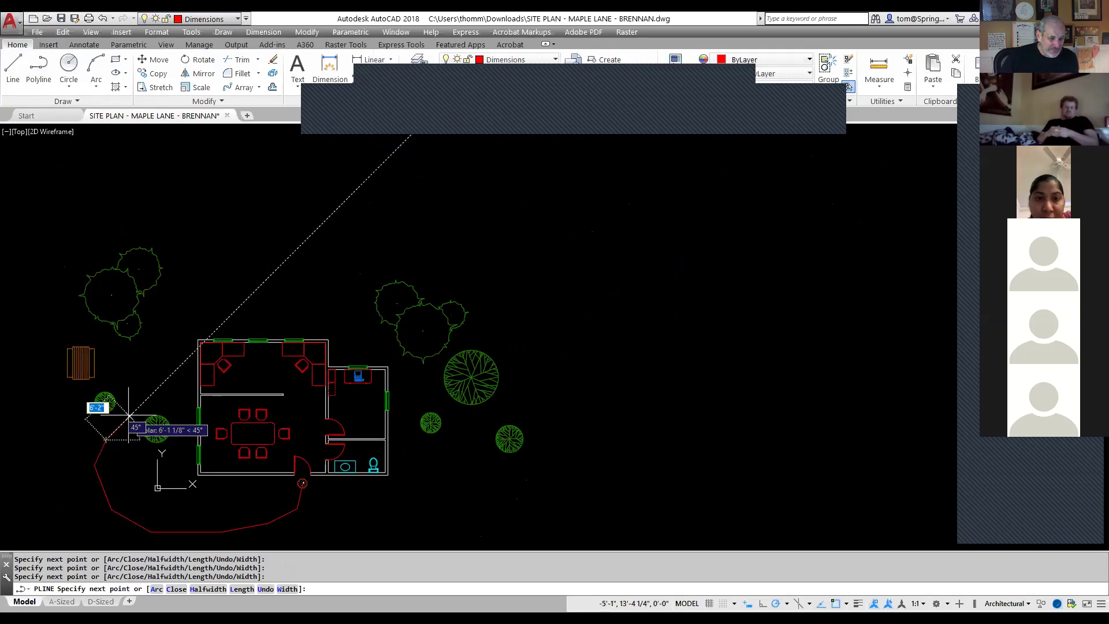
left_click(154, 374)
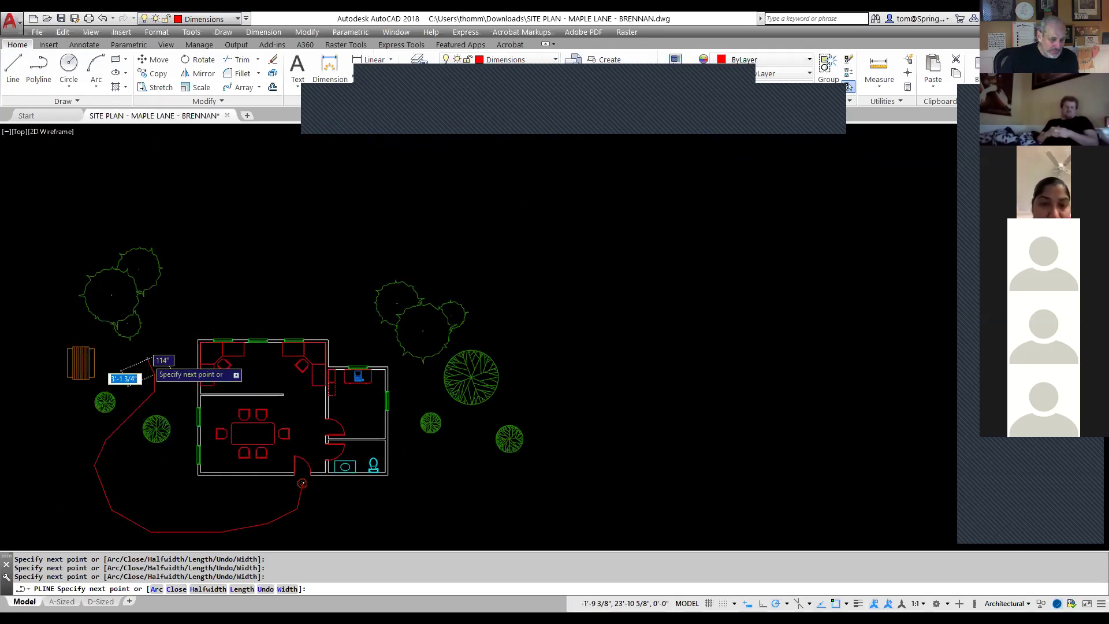
scroll(148, 359, "up", 4)
left_click(112, 348)
right_click(56, 359)
left_click(98, 367)
Step: Smooth the segmented path polyline into a flowing curve with the Spline option of Edit Polyline
scroll(247, 445, "down", 4)
scroll(247, 445, "down", 3)
middle_click_drag(256, 437, 304, 345)
scroll(304, 345, "up", 3)
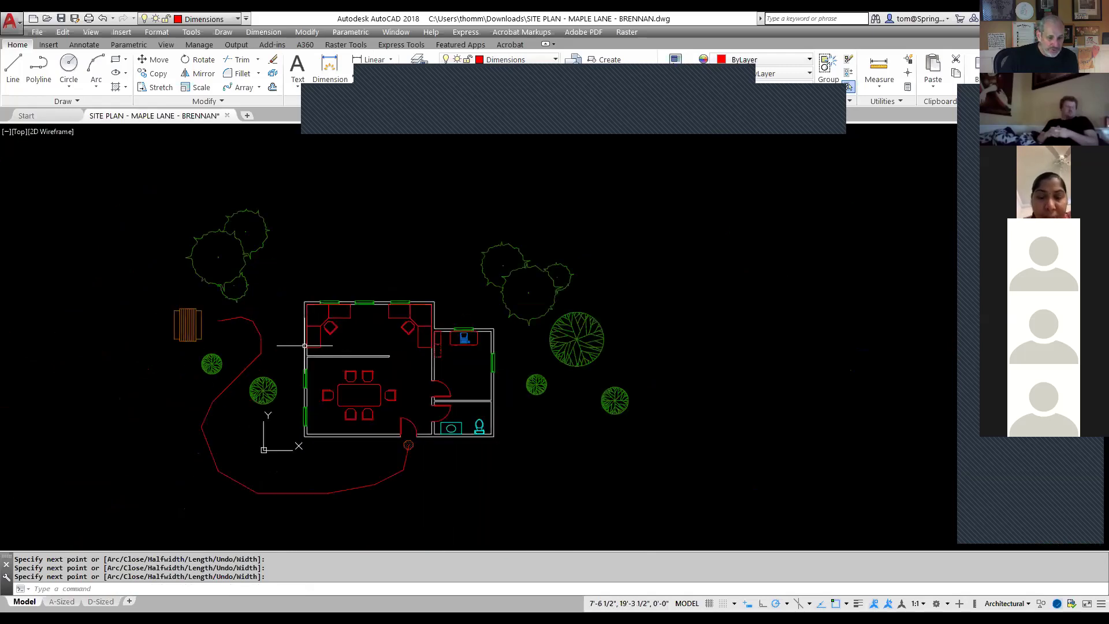
scroll(258, 377, "up", 2)
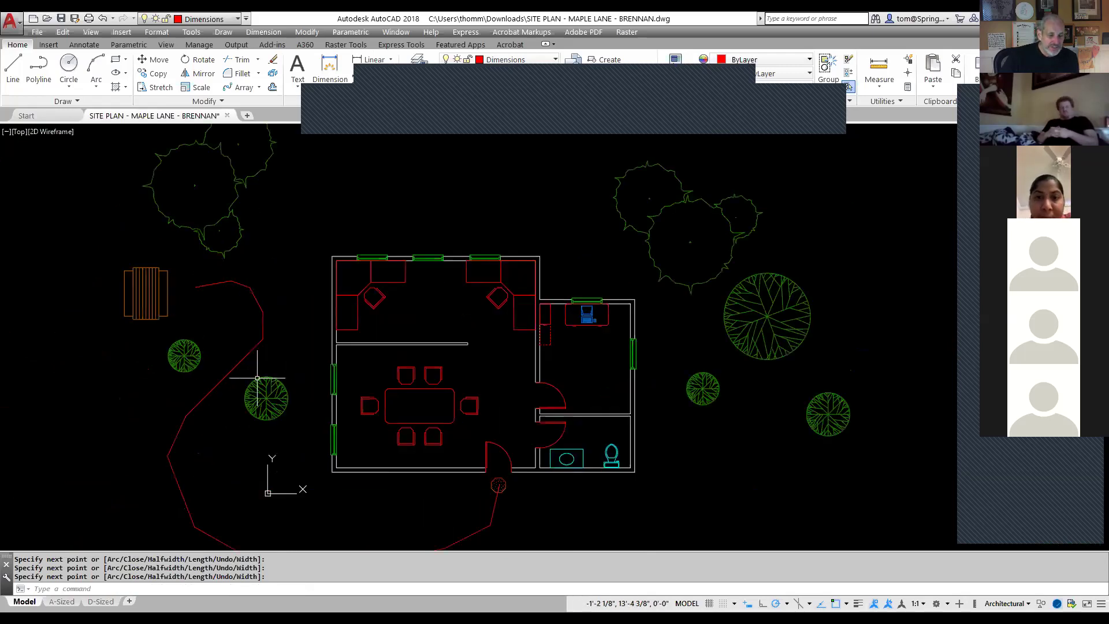
left_click(262, 341)
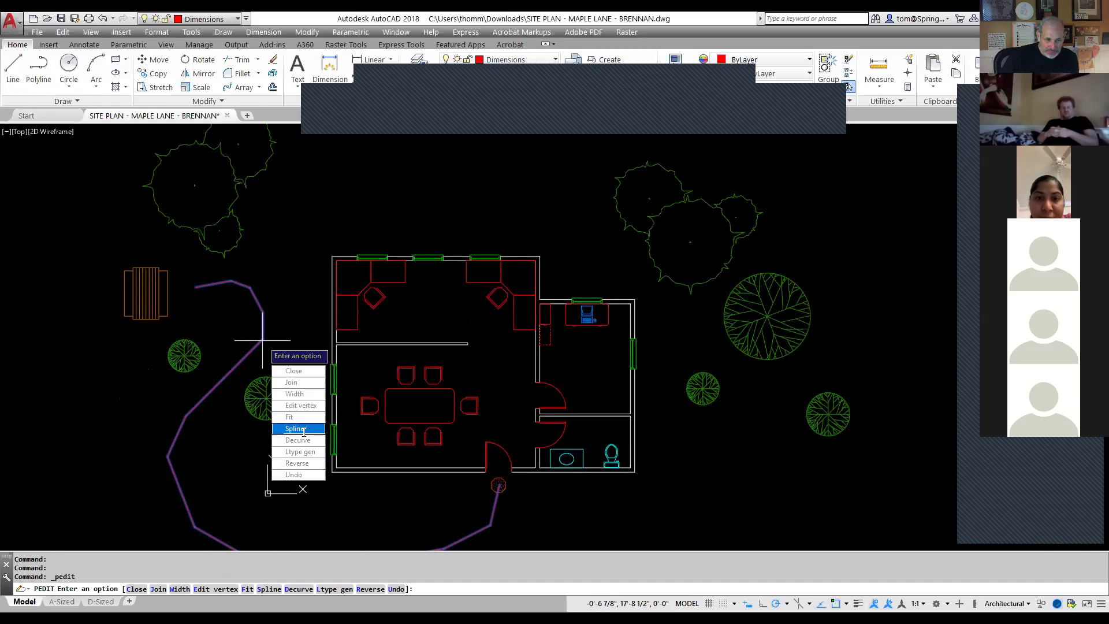
left_click(304, 430)
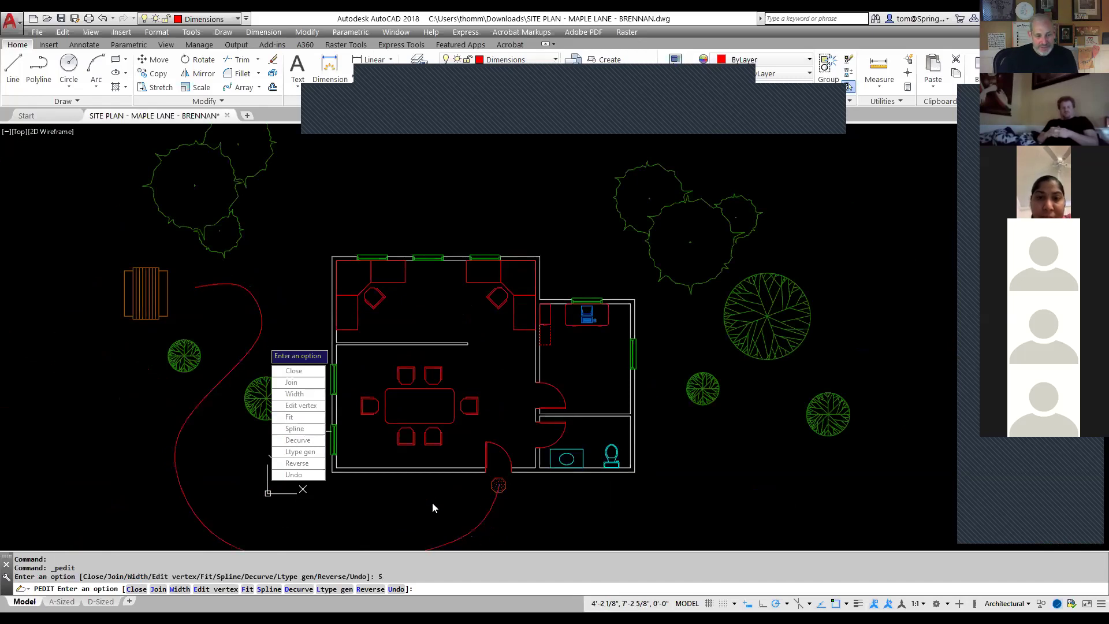
key("Escape")
scroll(404, 497, "down", 2)
scroll(389, 488, "up", 2)
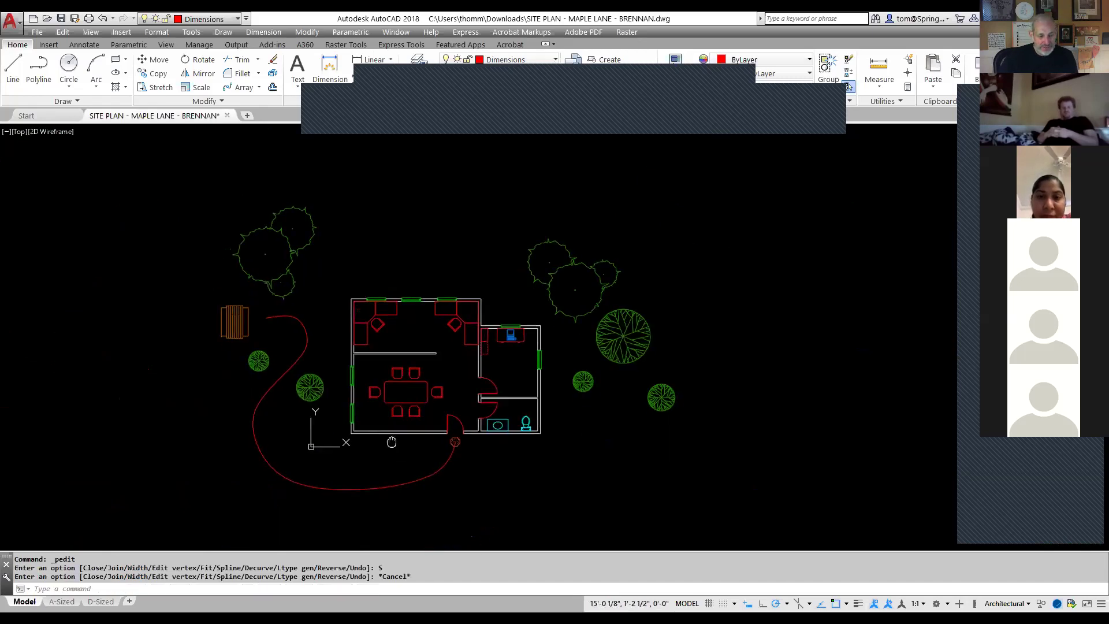
middle_click_drag(397, 448, 441, 456)
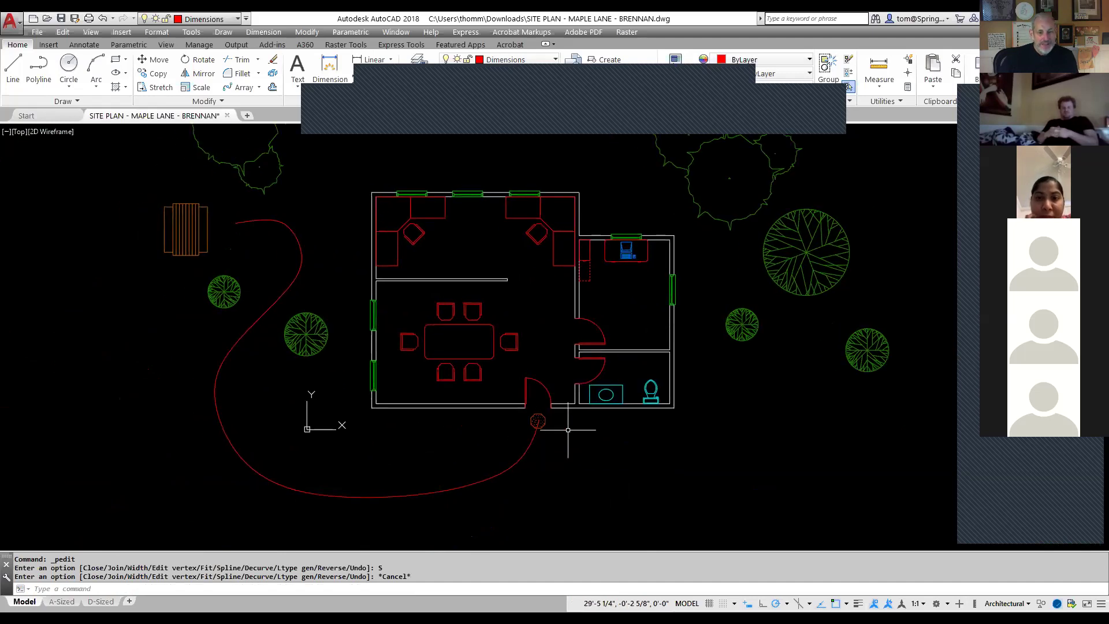
Step: Make Hardscape the current layer and create a Path Array of the stepping stone along the curved polyline
left_click(236, 21)
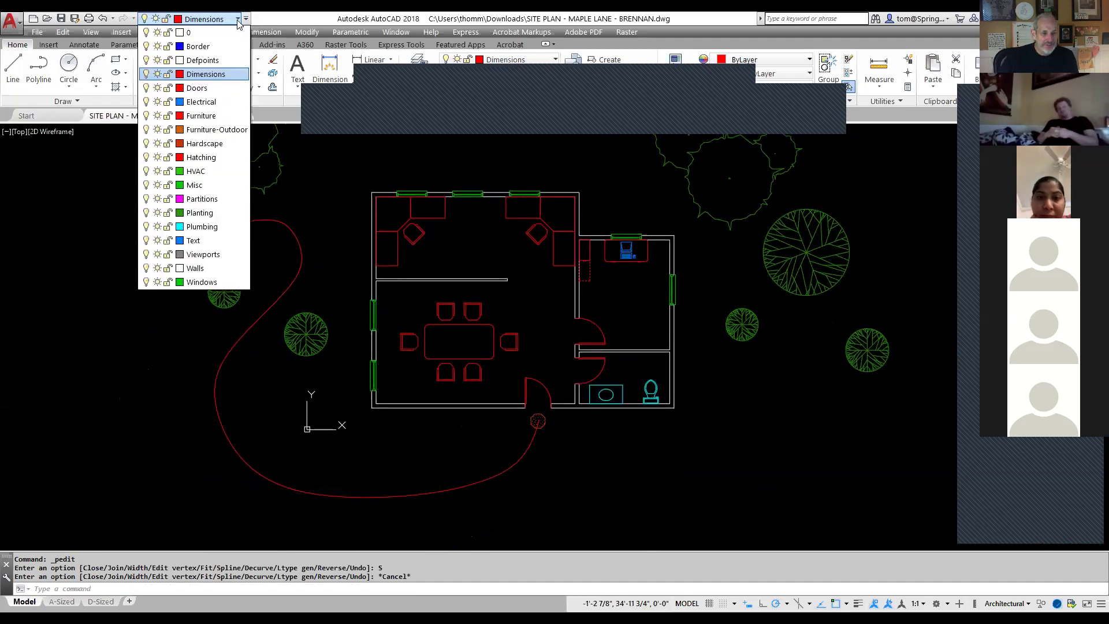
left_click(222, 143)
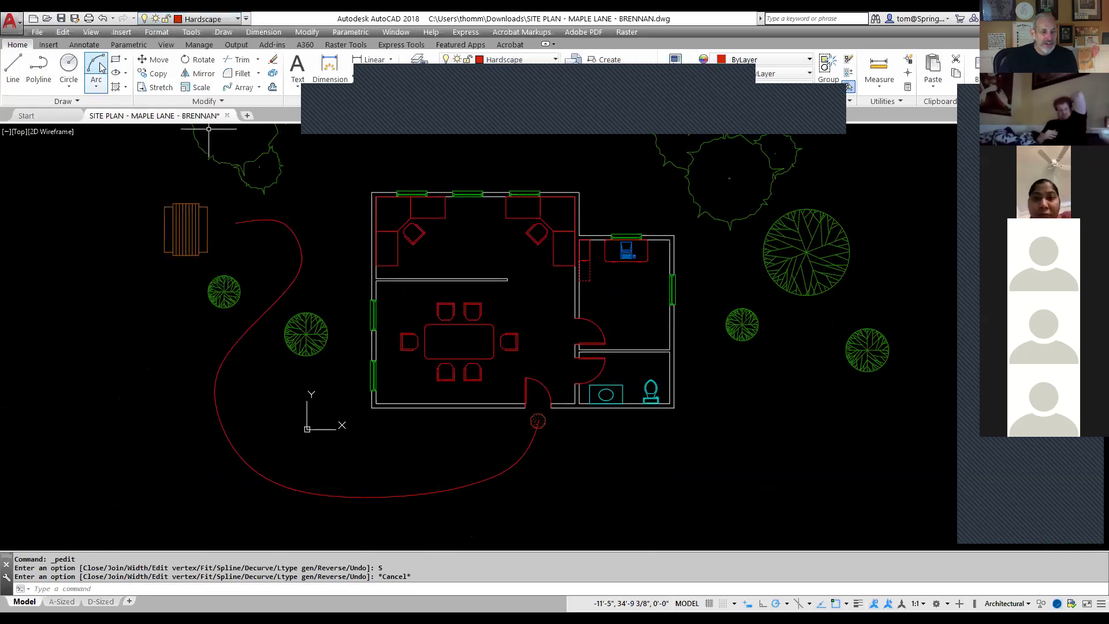
left_click(260, 88)
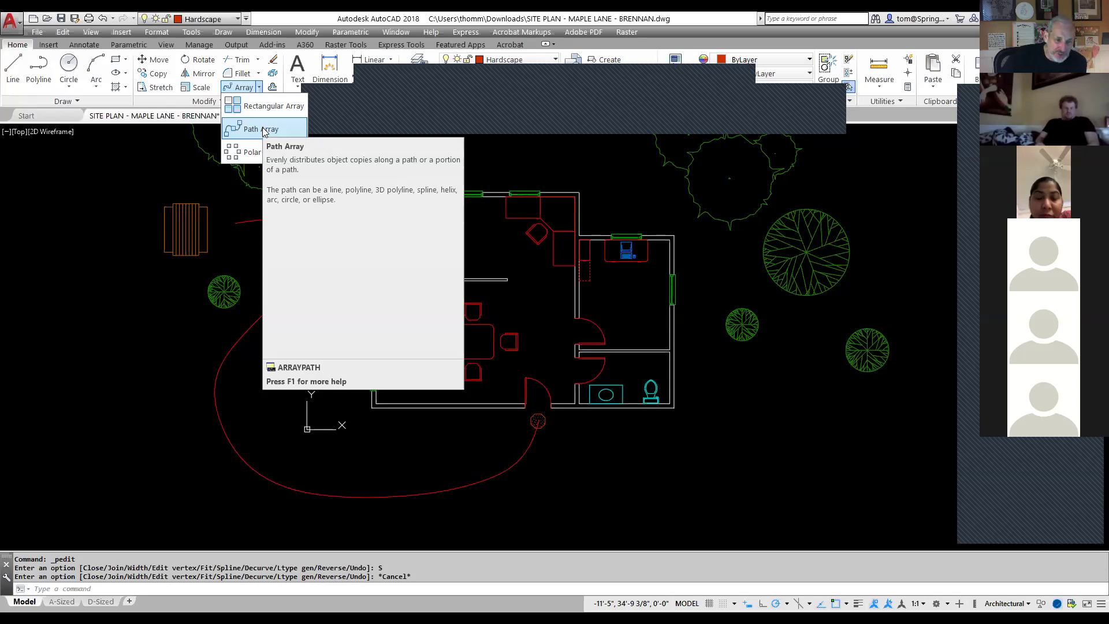
left_click(263, 129)
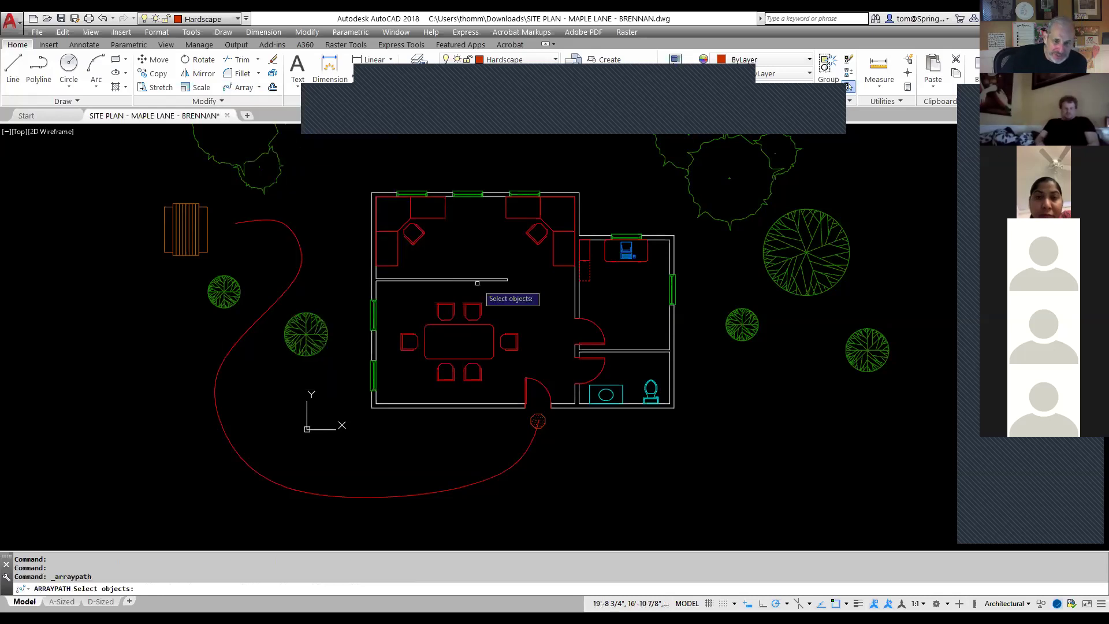
left_click(537, 421)
key("Return")
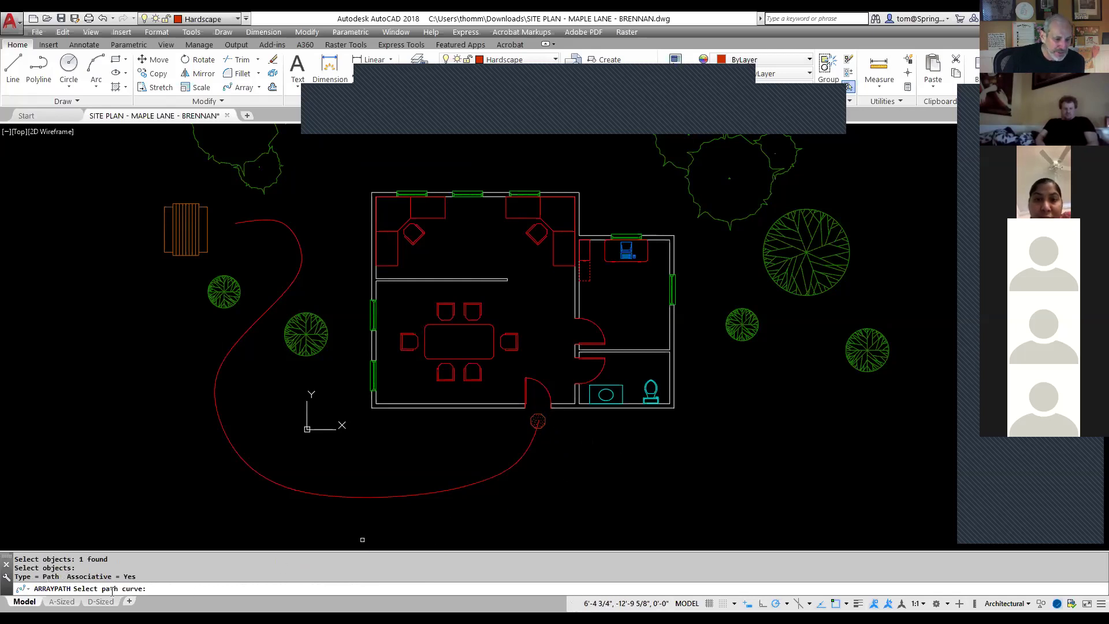
left_click(512, 464)
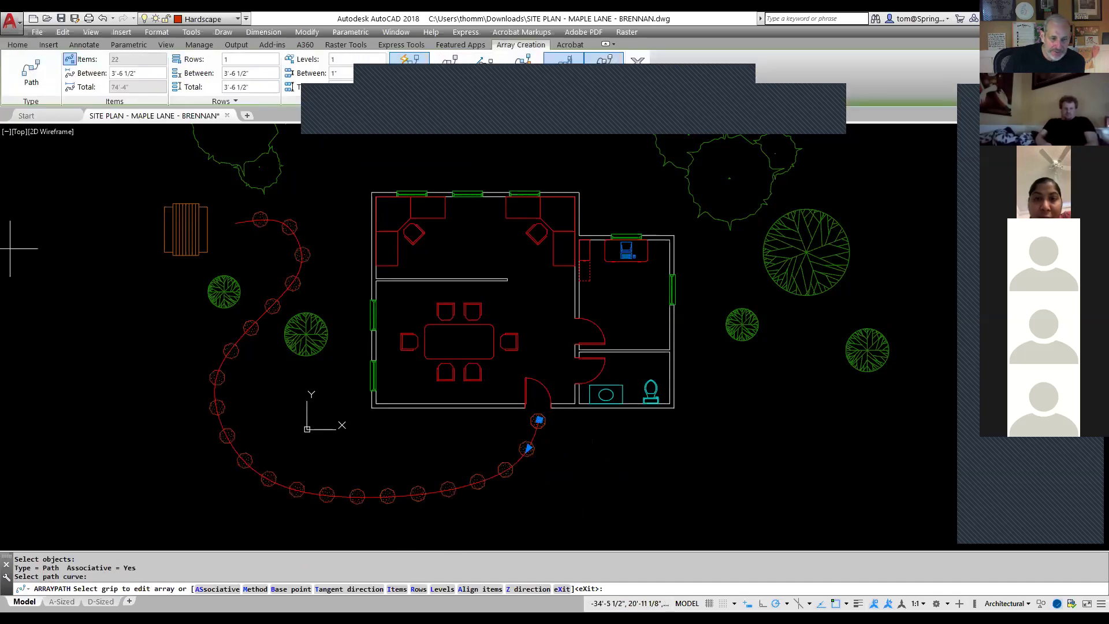
Step: Set the spacing between the arrayed stepping stones to 3' and finish the array
left_click(151, 72)
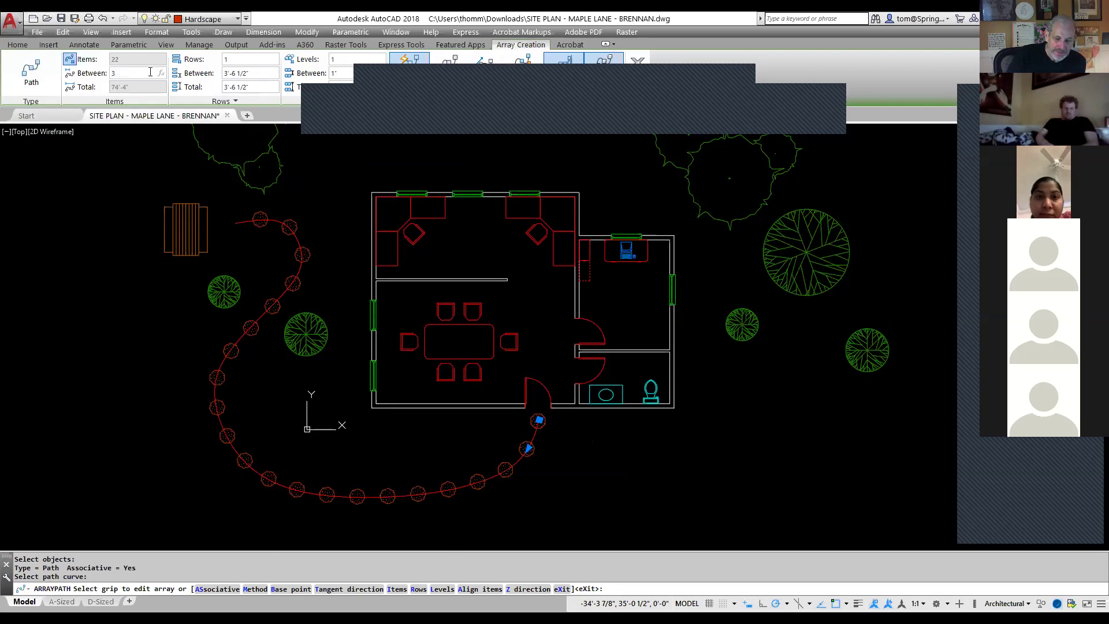
type("3'")
key("Return")
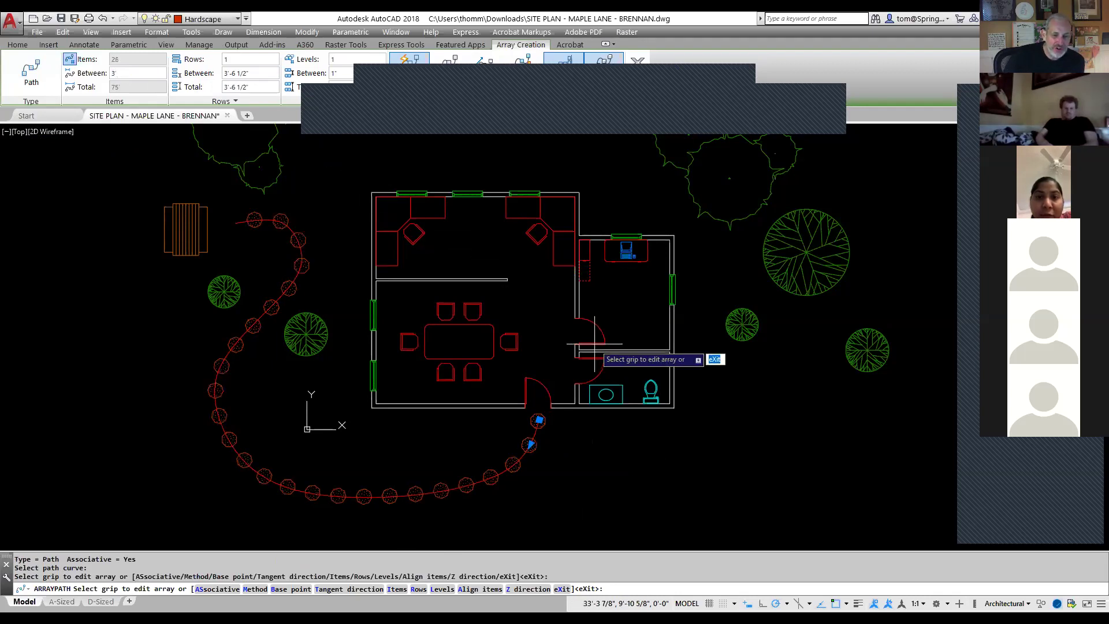
key("Escape")
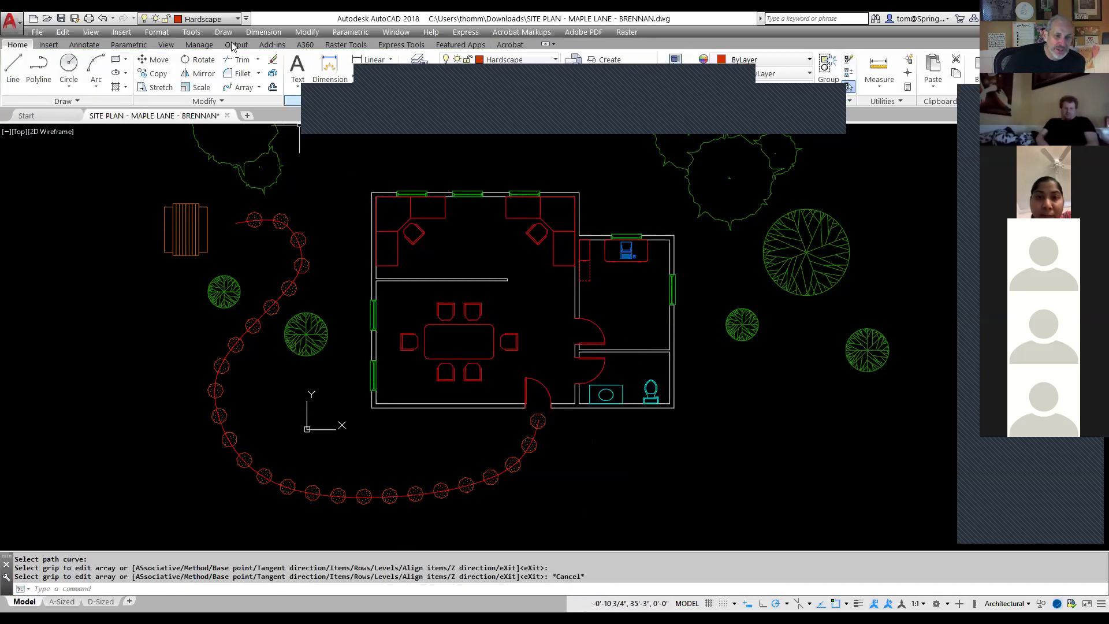
Step: Freeze the Dimensions layer to hide the guide curve under the stepping stones
left_click(237, 19)
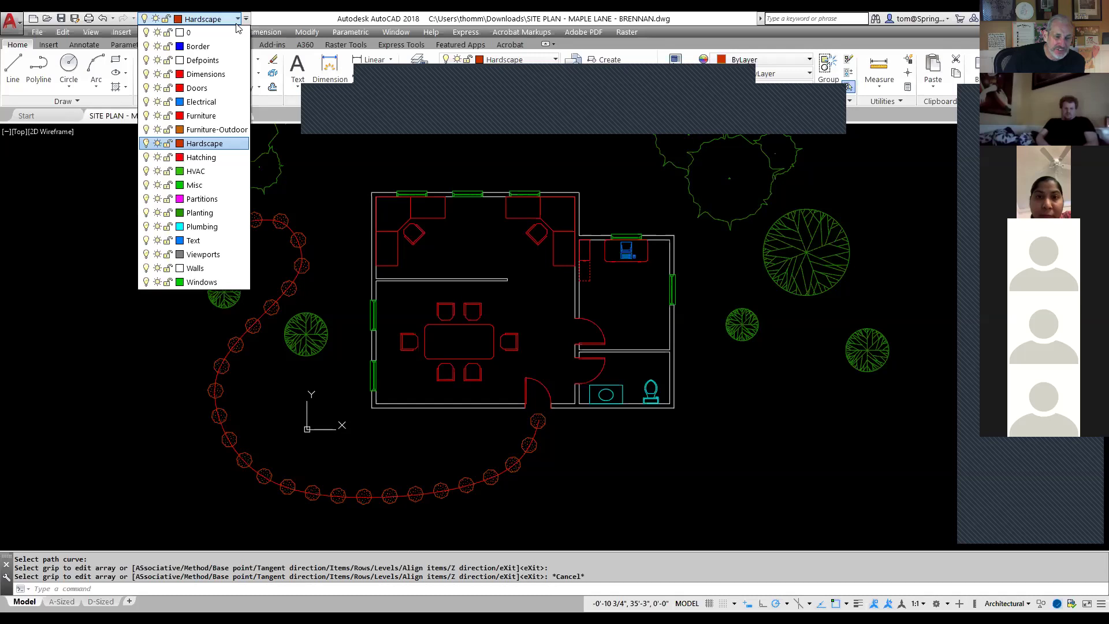
left_click(292, 154)
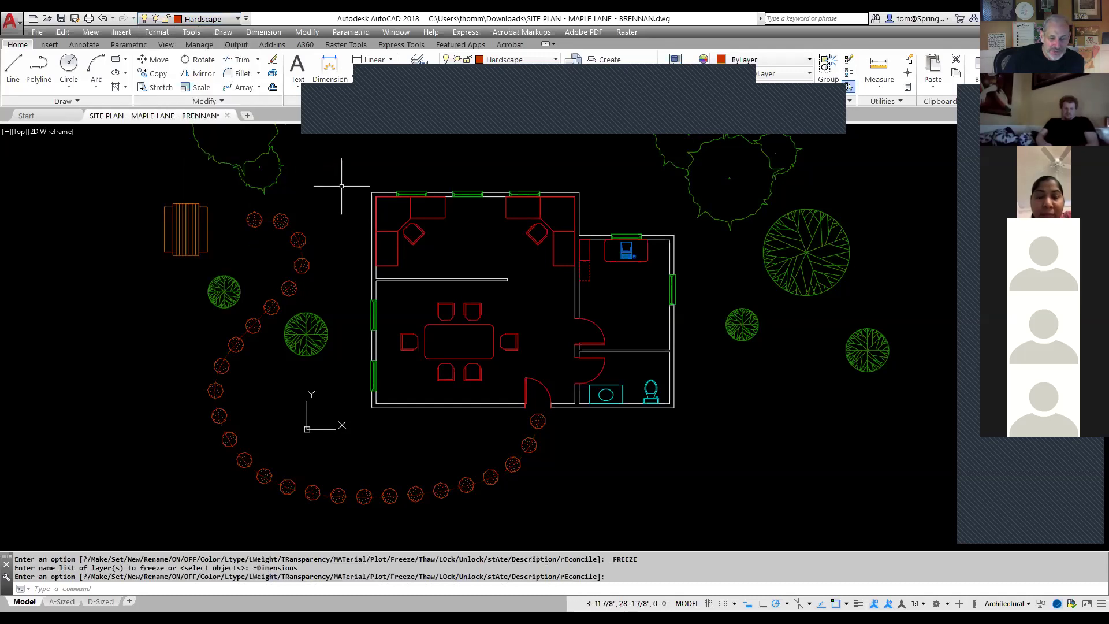
scroll(341, 186, "down", 2)
mouse_move(341, 186)
middle_mouse_down()
mouse_move(376, 252)
mouse_move(414, 269)
middle_mouse_up()
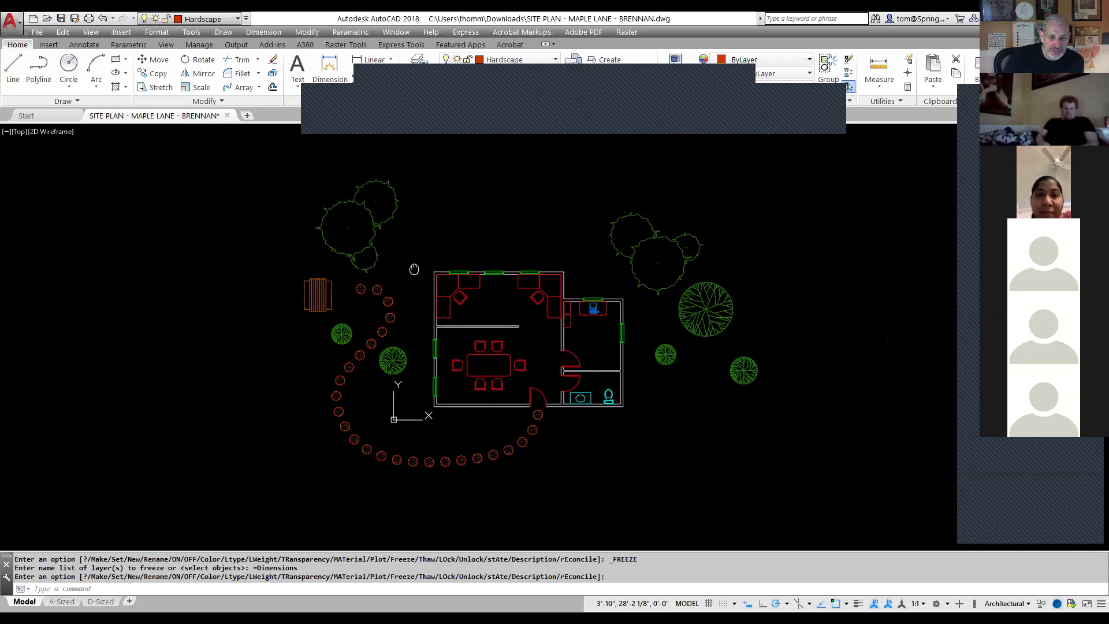
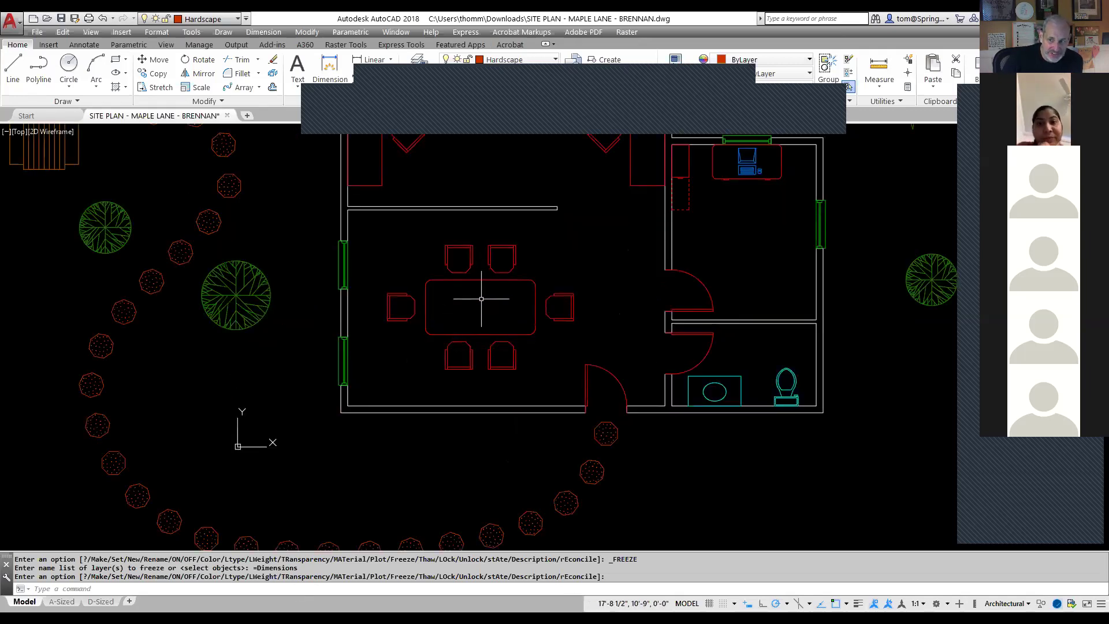
Step: Nudge the bathroom sink and vanity along the wall toward the toilet in ten small increments
left_click(739, 389)
key("Return")
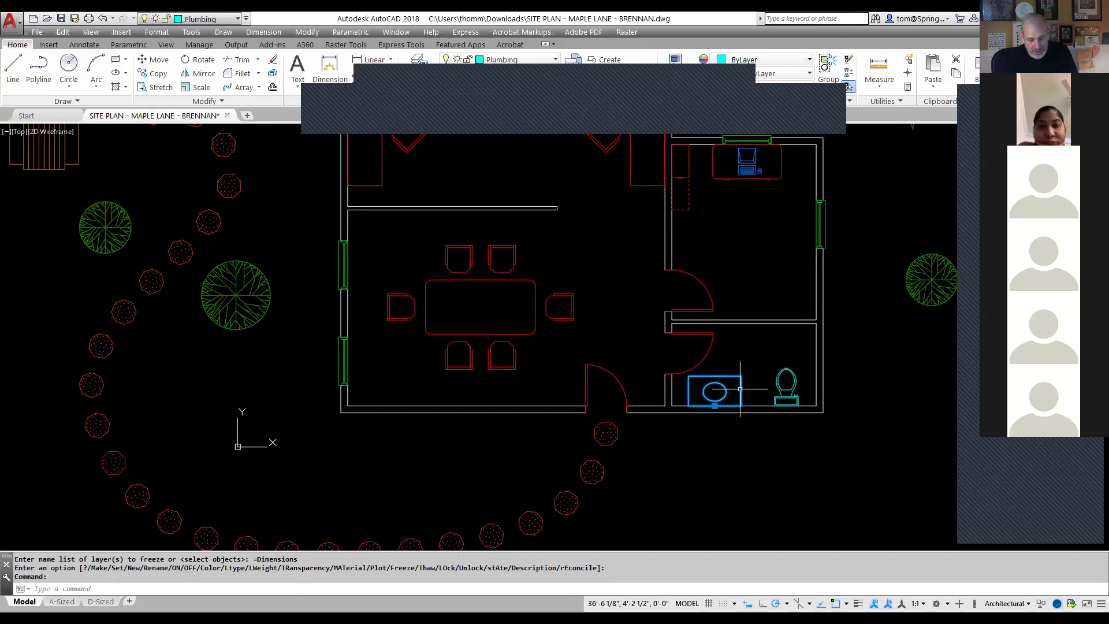
key("ctrl+Right")
key("ctrl+Right")
key("ctrl+Right")
key("ctrl+Right")
key("ctrl+Right")
key("ctrl+Right")
key("ctrl+Right")
key("ctrl+Right")
key("ctrl+Right")
key("ctrl+Right")
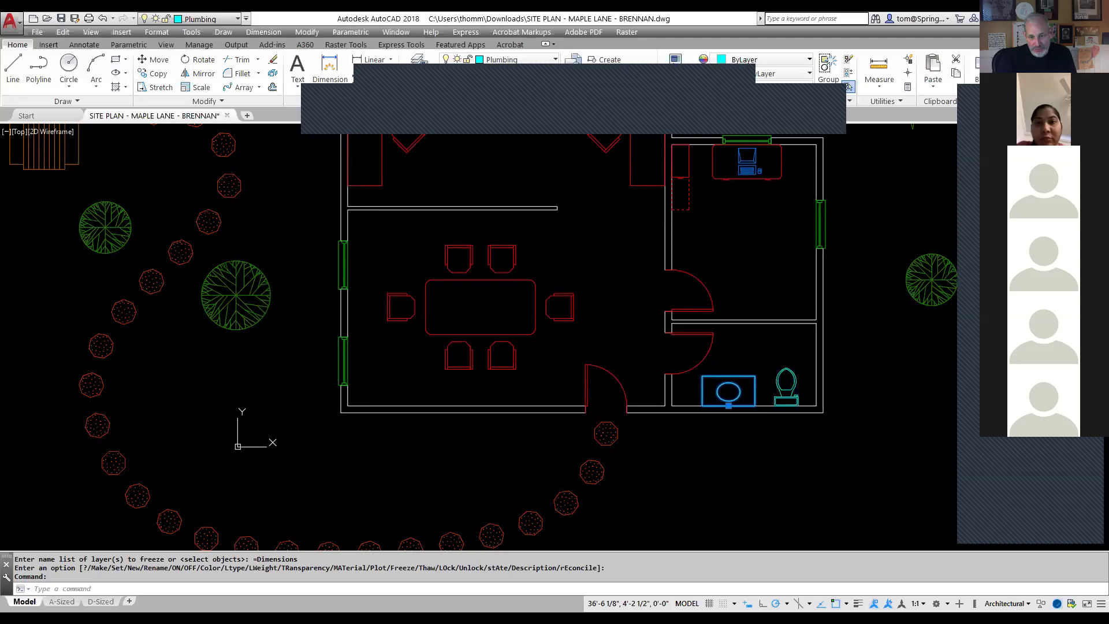
key("Escape")
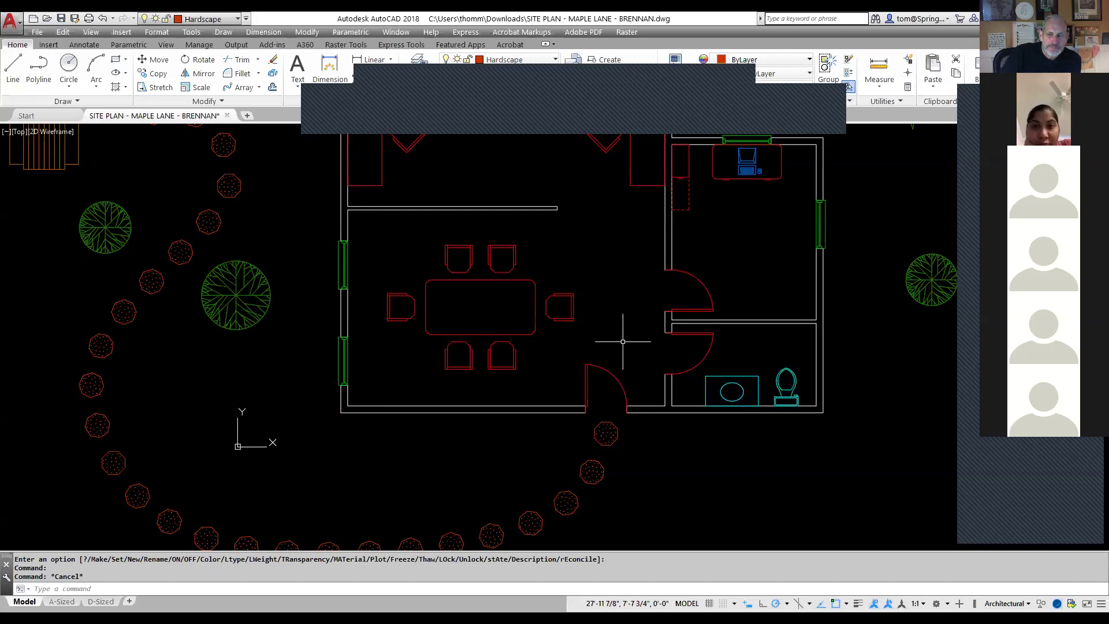
Step: Review the running object snap modes in the Object Snap drafting settings
left_click(846, 602)
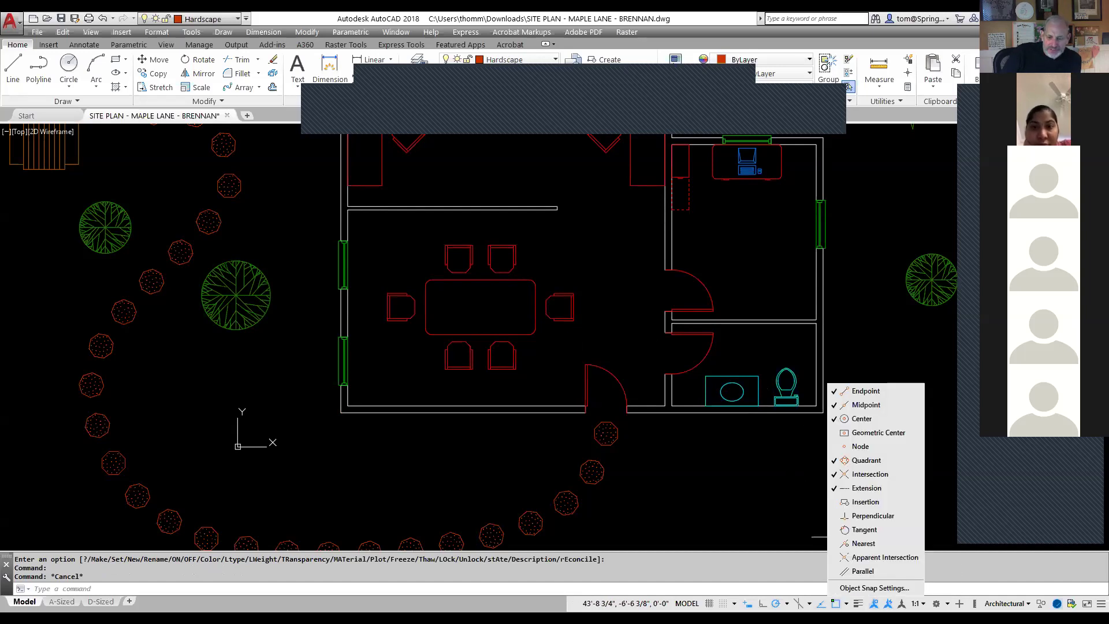
left_click(861, 588)
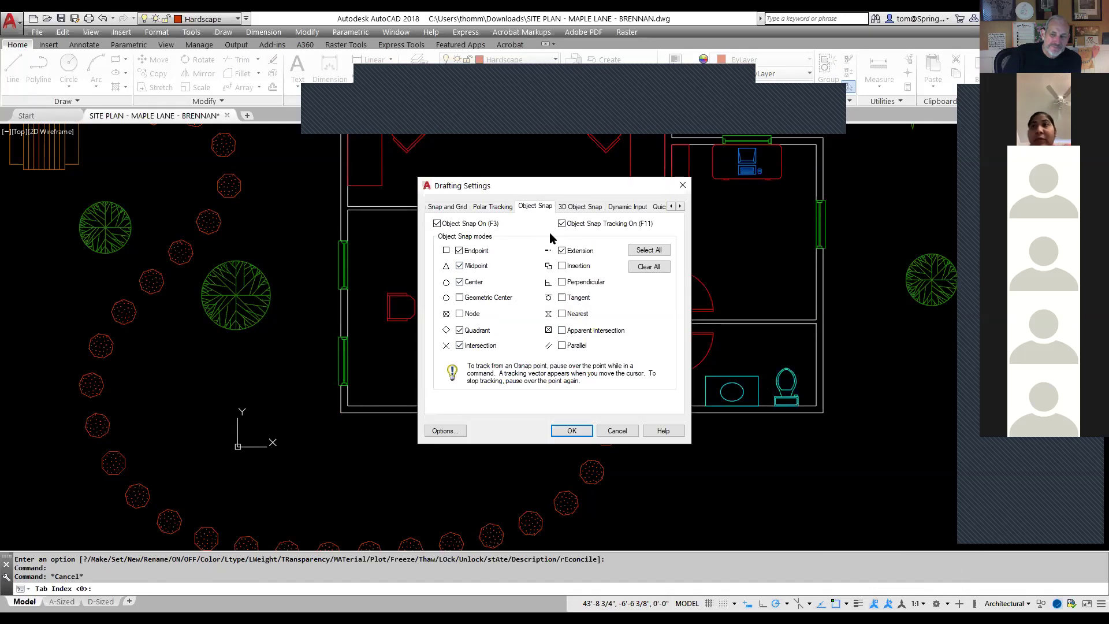
left_click(570, 431)
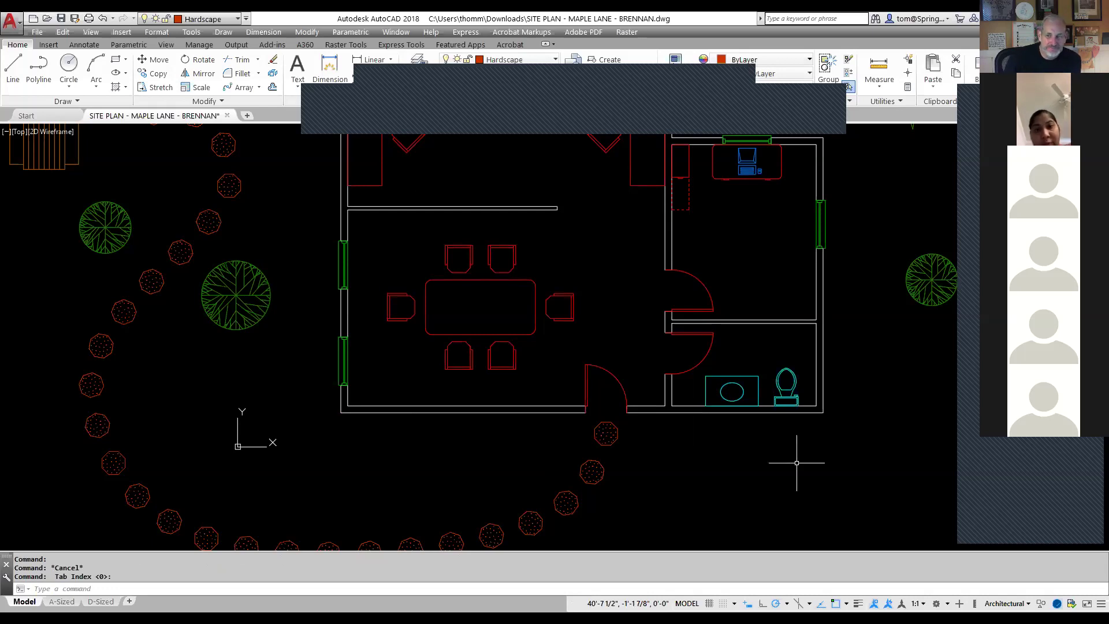
Step: Save the site plan drawing with the whole house and its landscaping in view
scroll(877, 341, "down", 5)
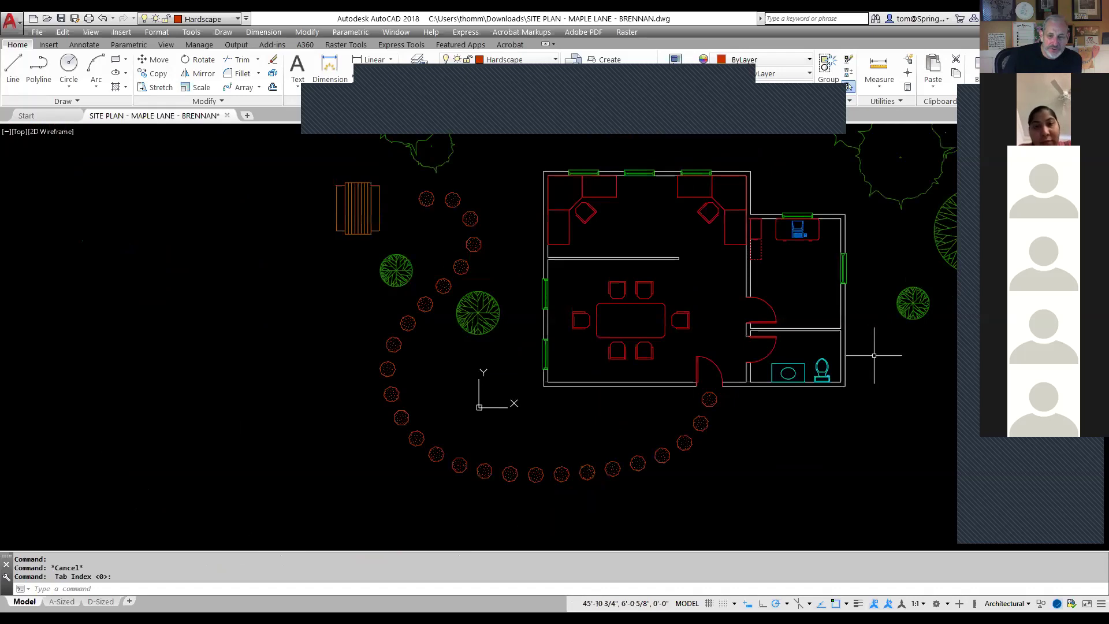
mouse_move(874, 355)
middle_mouse_down()
mouse_move(684, 382)
mouse_move(695, 389)
middle_mouse_up()
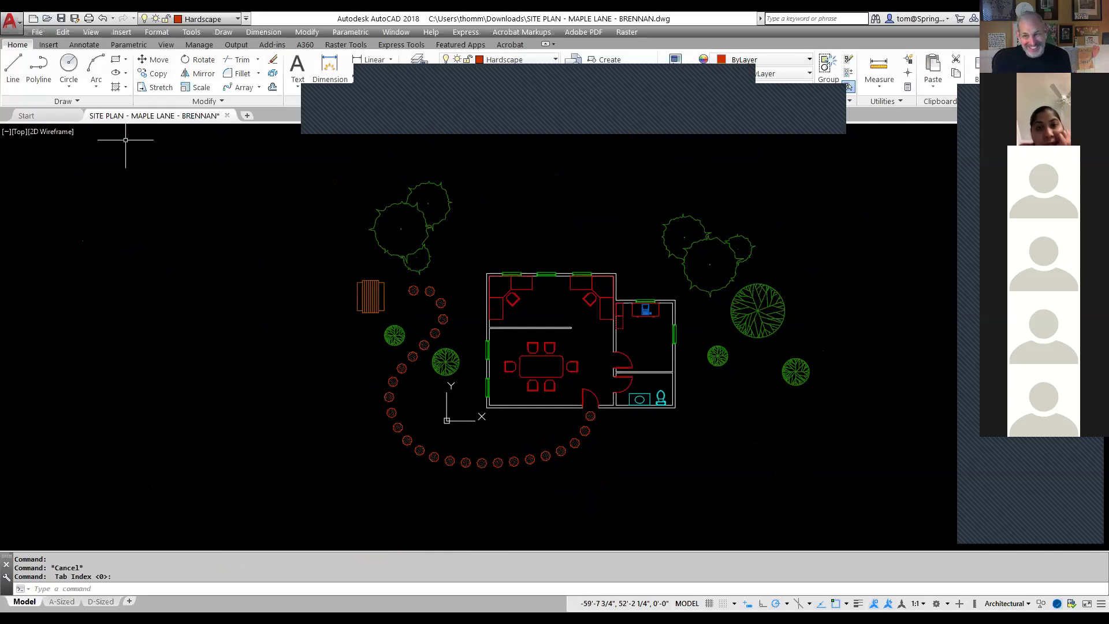
left_click(61, 18)
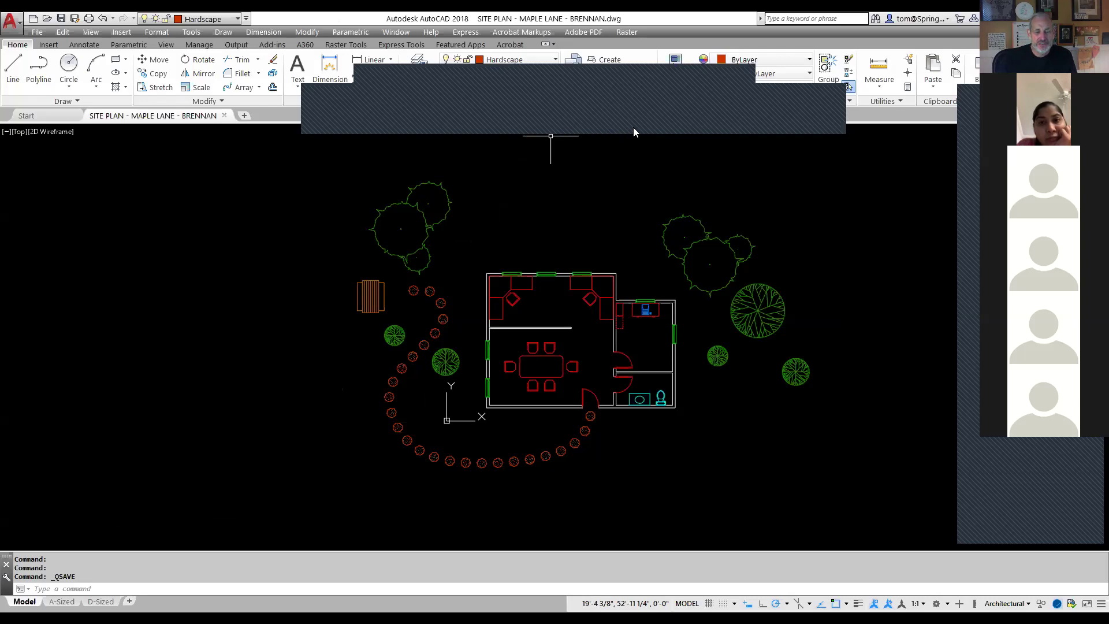
Step: Switch to the blocks and attributes PDF in Acrobat and examine the Block Definition section showing the MARKER symbol
left_click(618, 105)
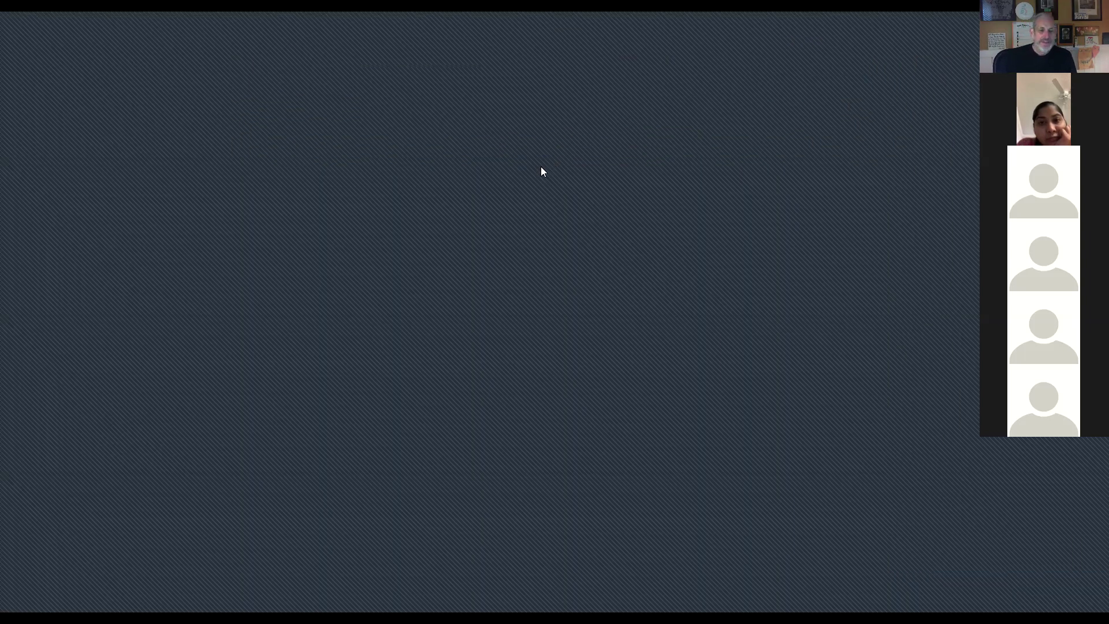
scroll(794, 283, "down", 7)
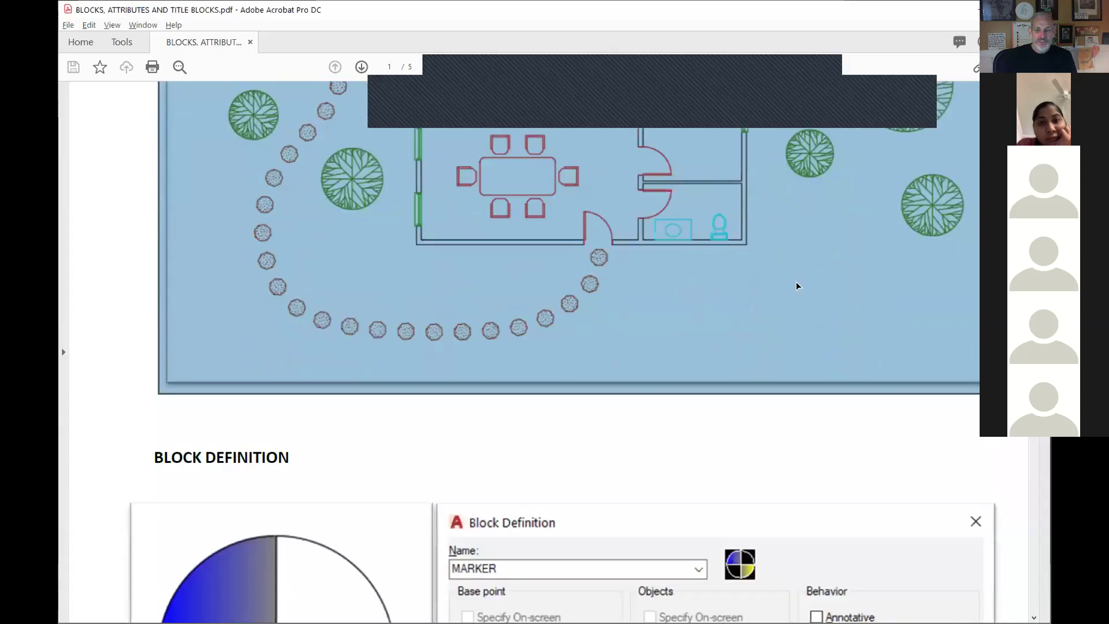
scroll(794, 283, "down", 1)
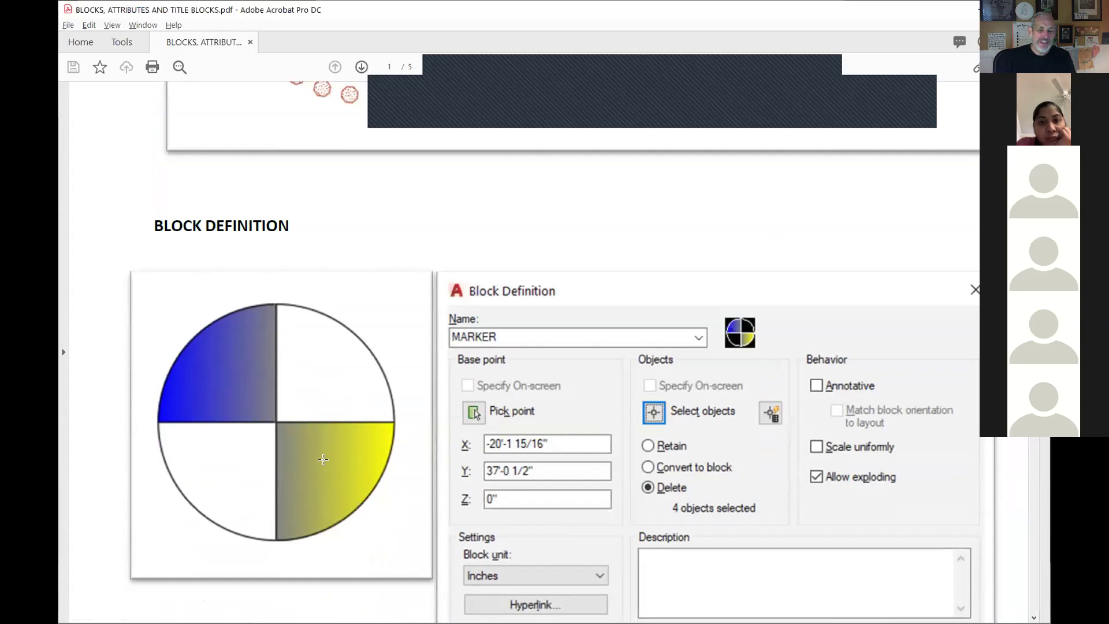
scroll(323, 459, "down", 3)
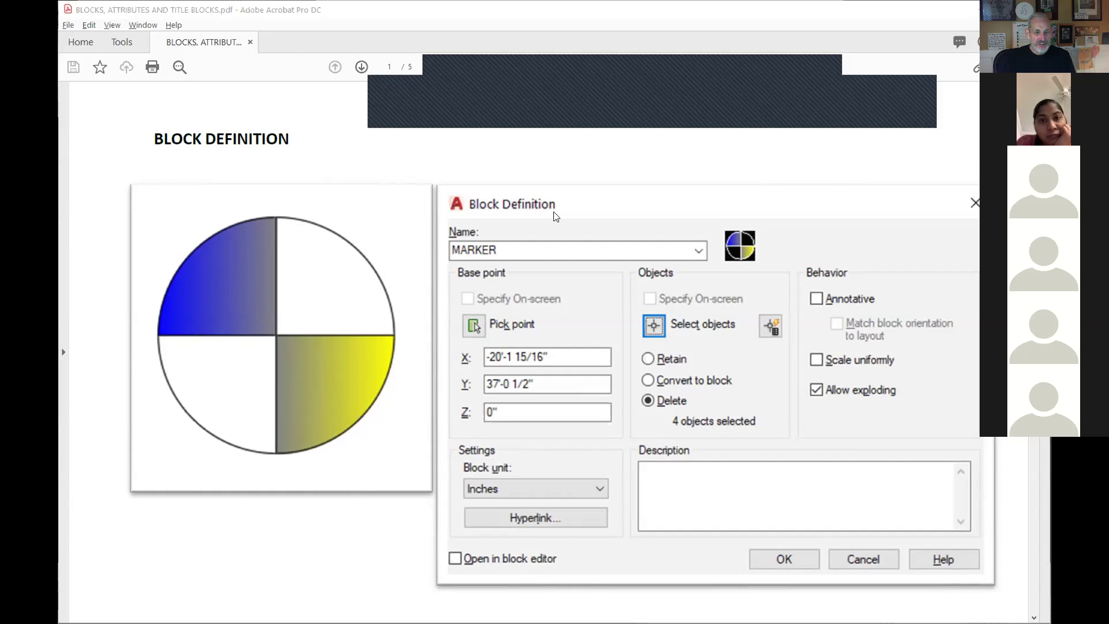
Step: Switch back to AutoCAD and make layer 0 the current layer
key("alt+Tab")
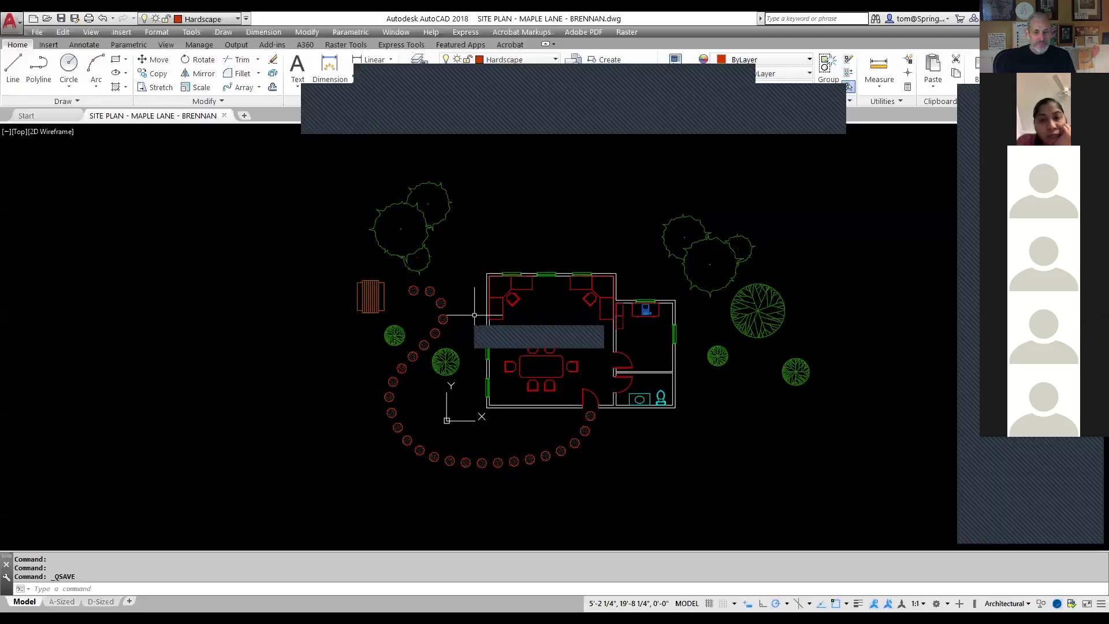
left_click(237, 21)
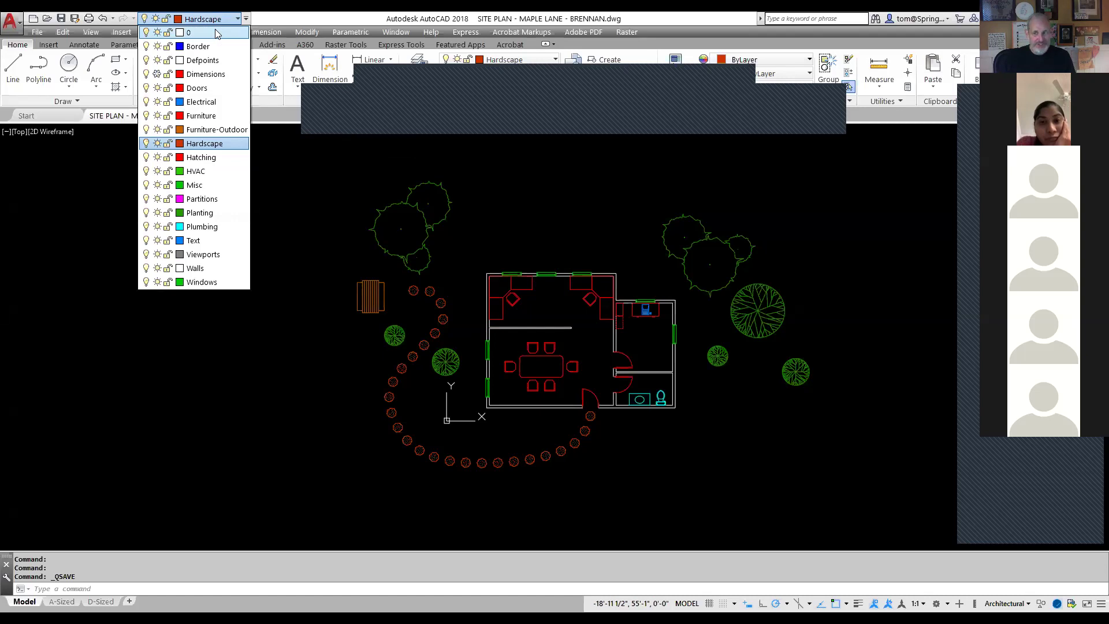
left_click(216, 33)
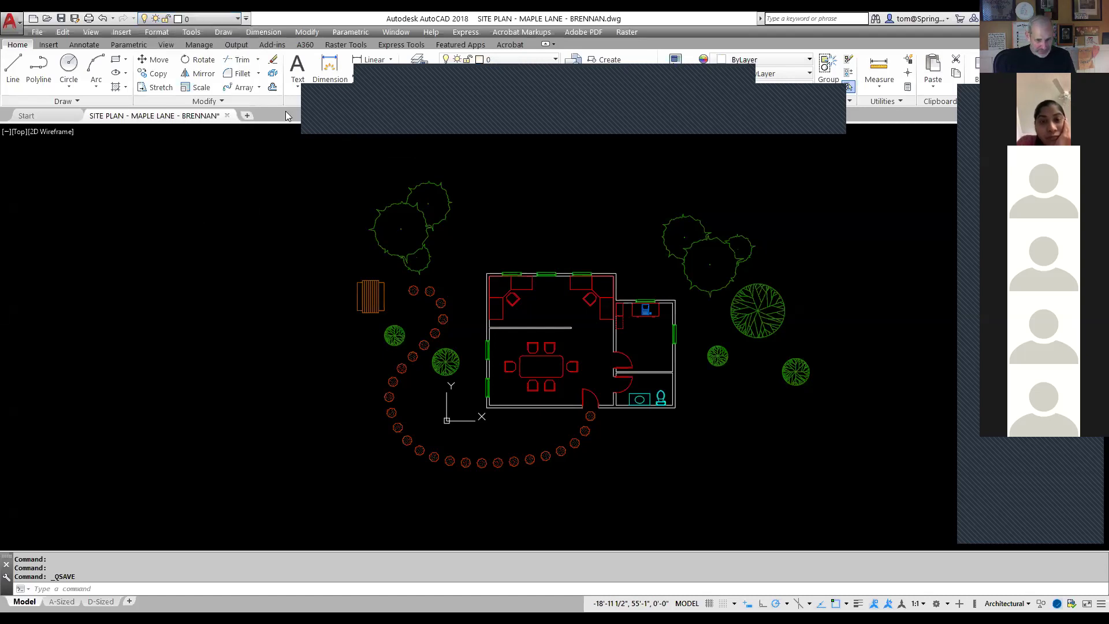
Step: Draw a circle with a 24-inch radius in the empty area west of the upper-left trees
scroll(309, 215, "up", 2)
scroll(308, 216, "up", 4)
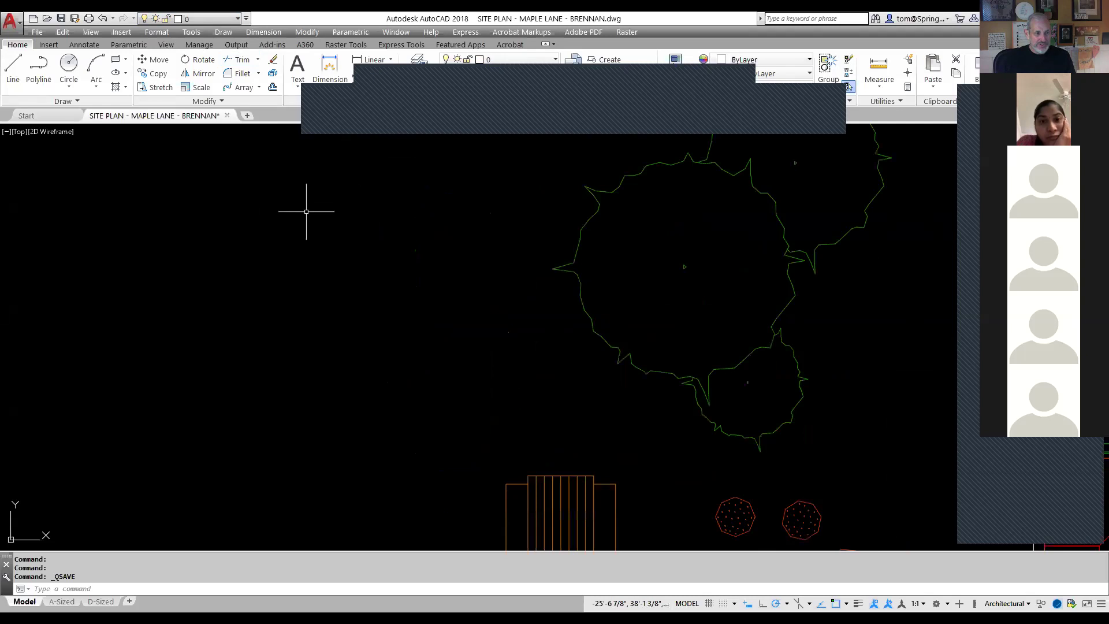
left_click(69, 86)
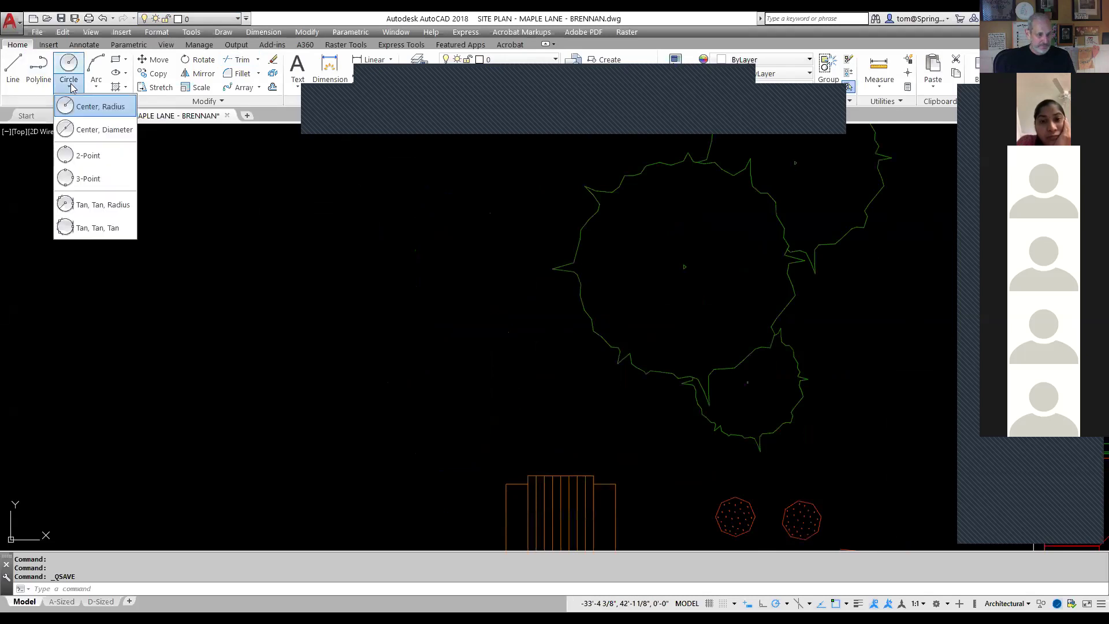
left_click(86, 104)
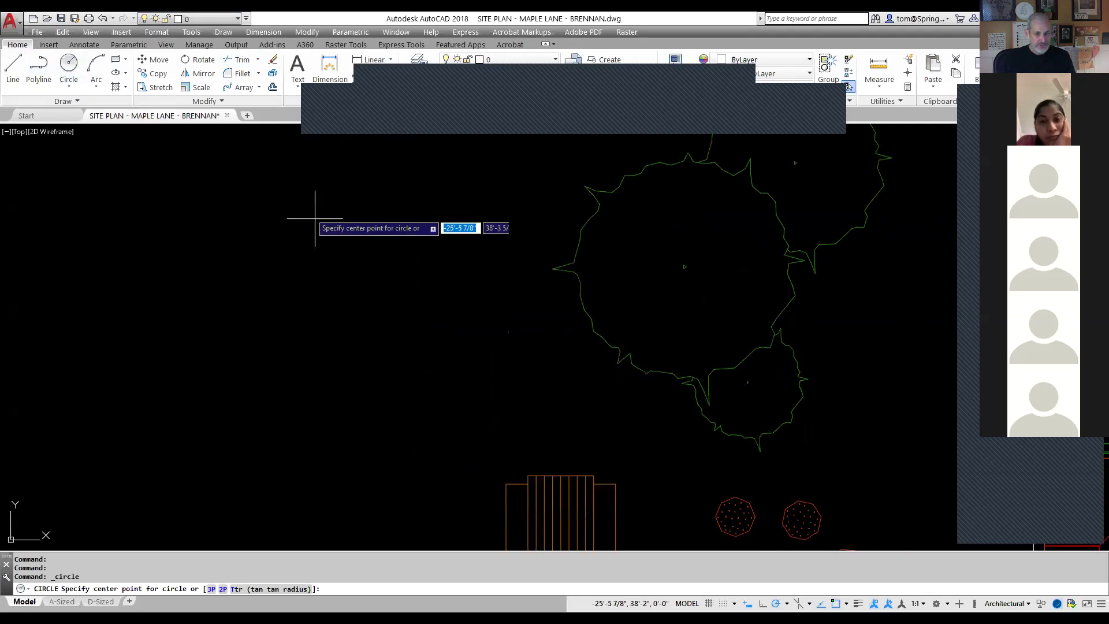
left_click(394, 256)
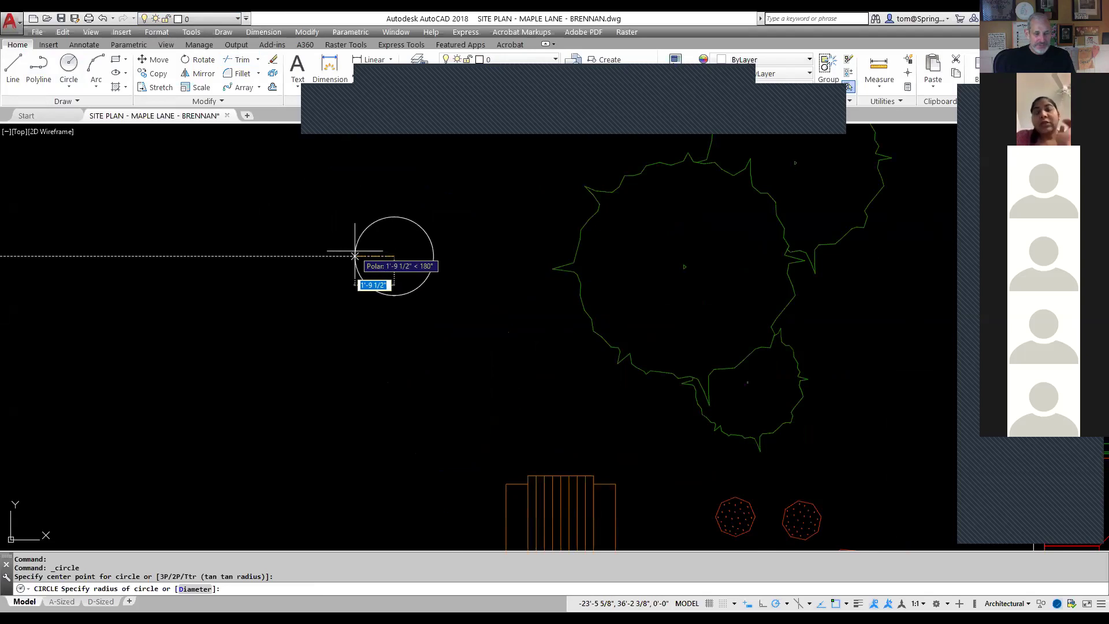
type("24")
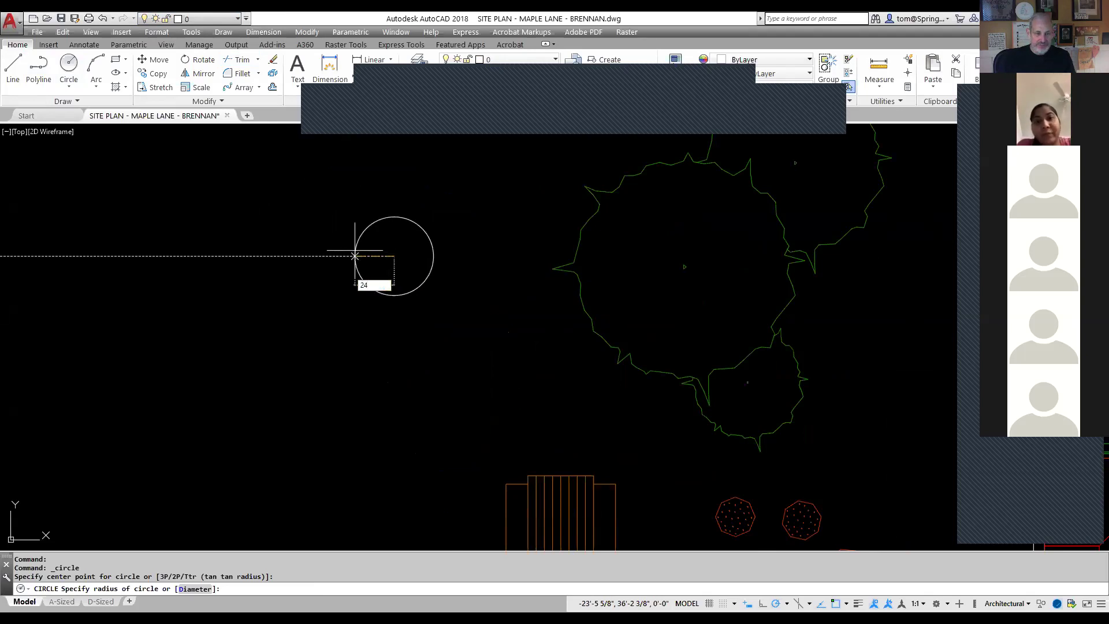
key("Return")
scroll(354, 250, "down", 2)
scroll(425, 289, "up", 4)
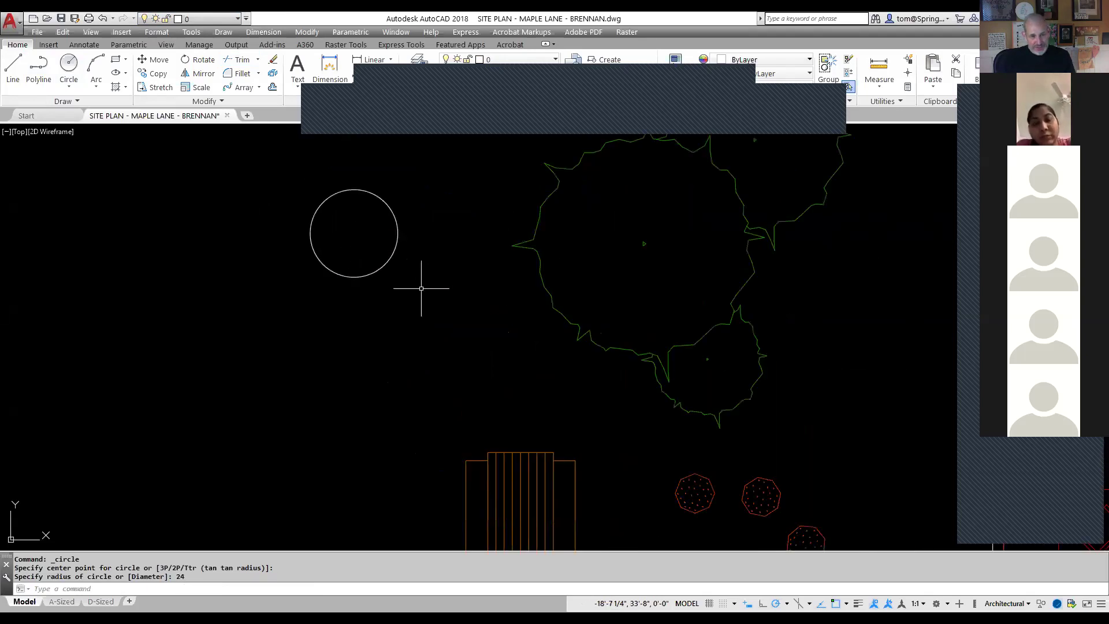
middle_click_drag(426, 273, 445, 352)
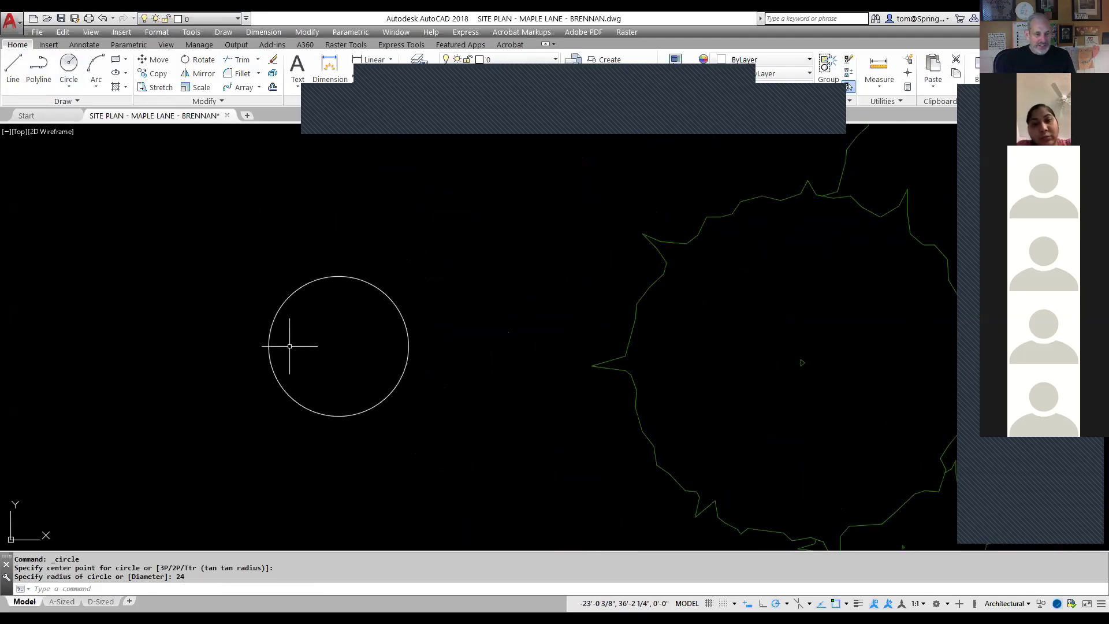
Step: Inspect the new circle's center and quadrant grips and check which object snap modes are enabled
left_click(269, 354)
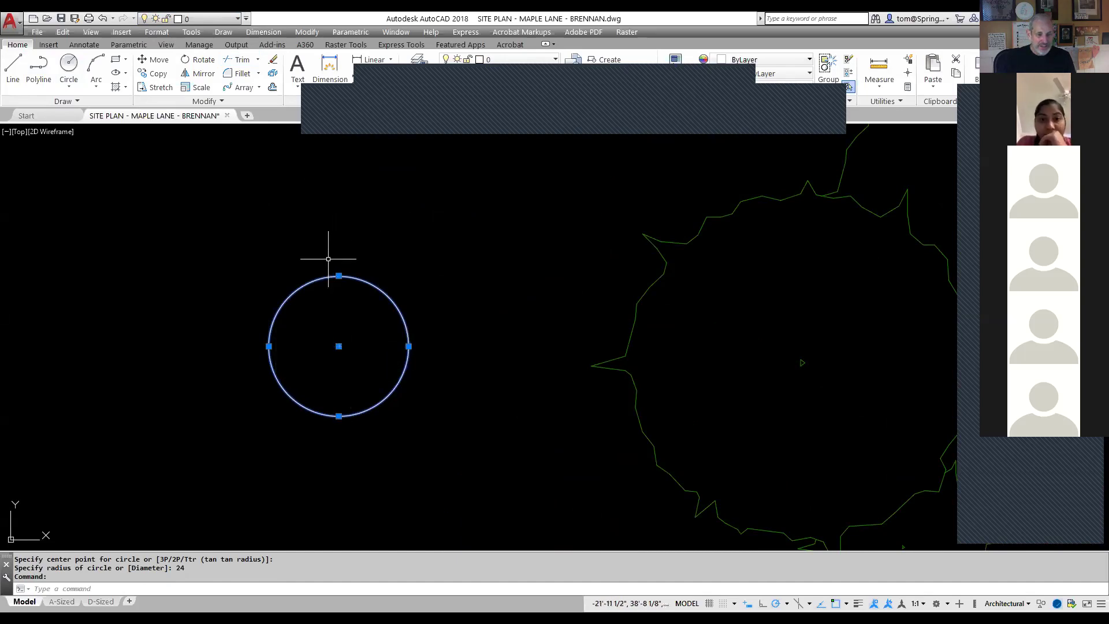
key("Escape")
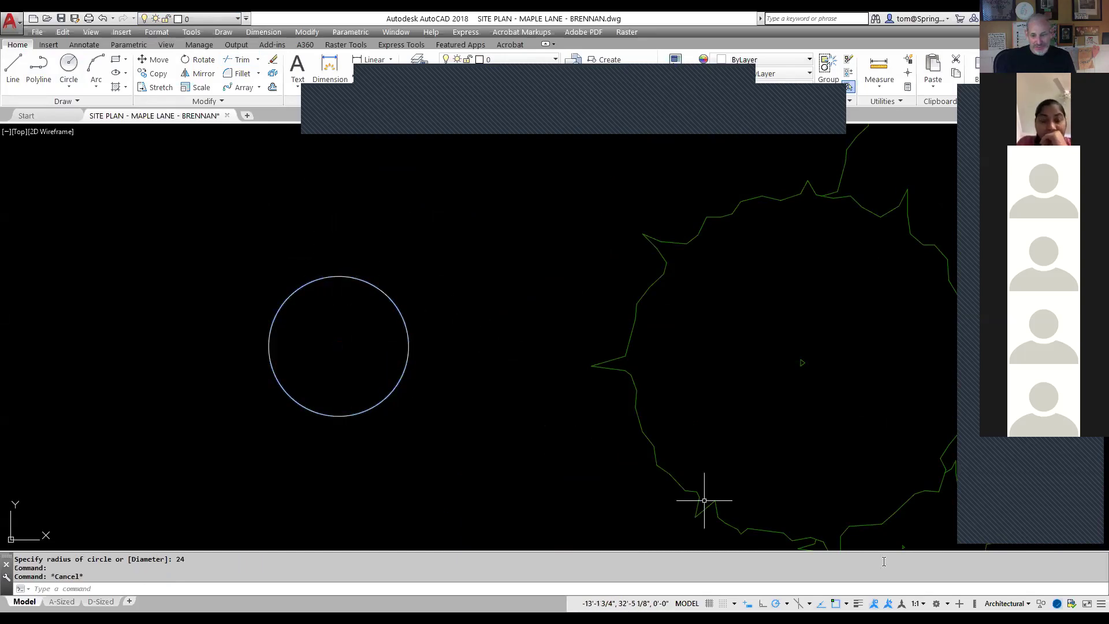
left_click(847, 603)
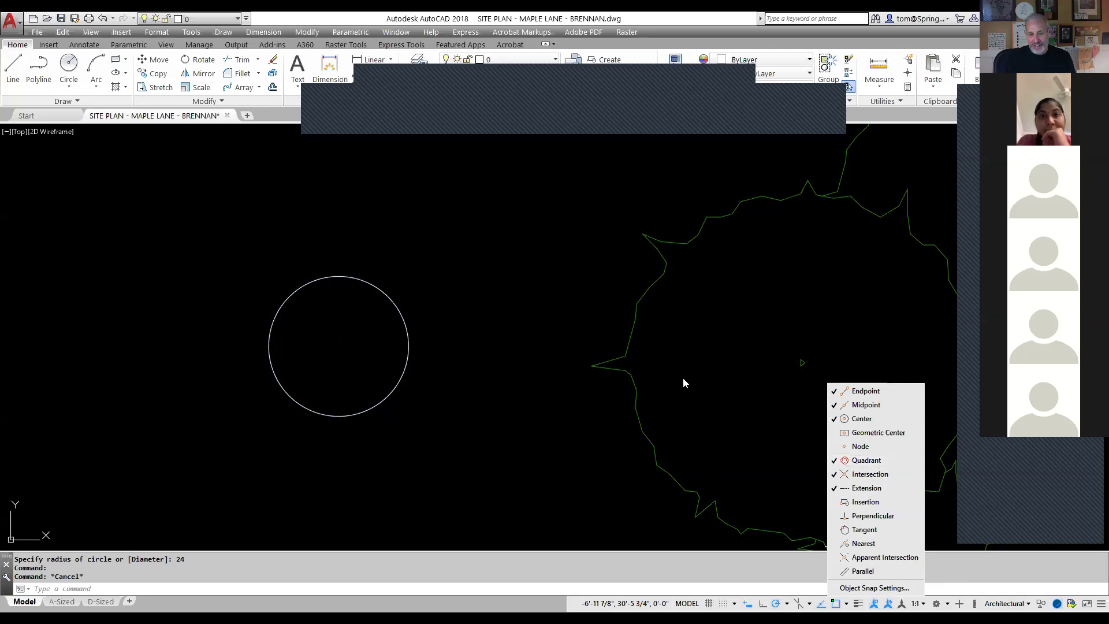
key("Escape")
Step: Draw a horizontal line across the circle from its left quadrant to its right quadrant
left_click(13, 68)
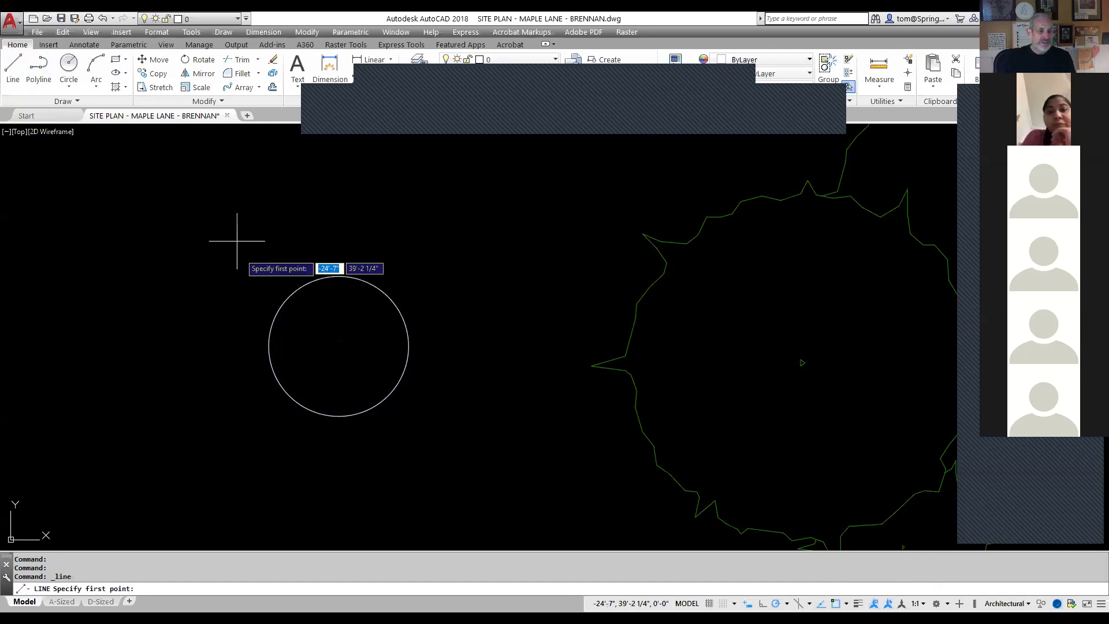
left_click(268, 345)
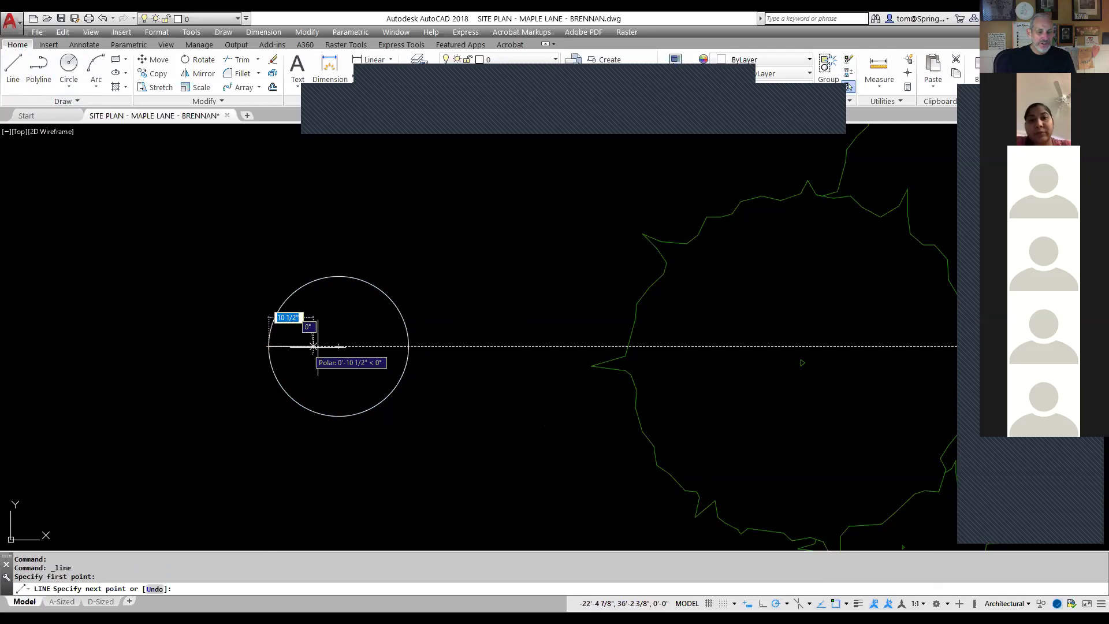
left_click(409, 345)
key("Escape")
Step: Draw a vertical line through the circle from its top quadrant to its bottom quadrant
right_click(402, 253)
left_click(472, 261)
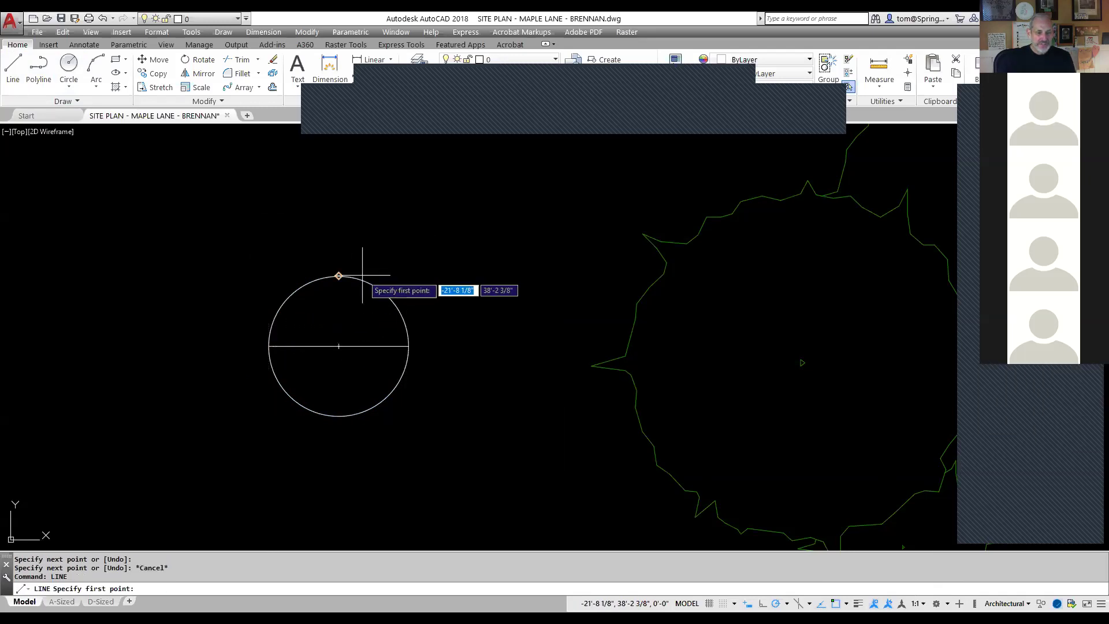
left_click(338, 275)
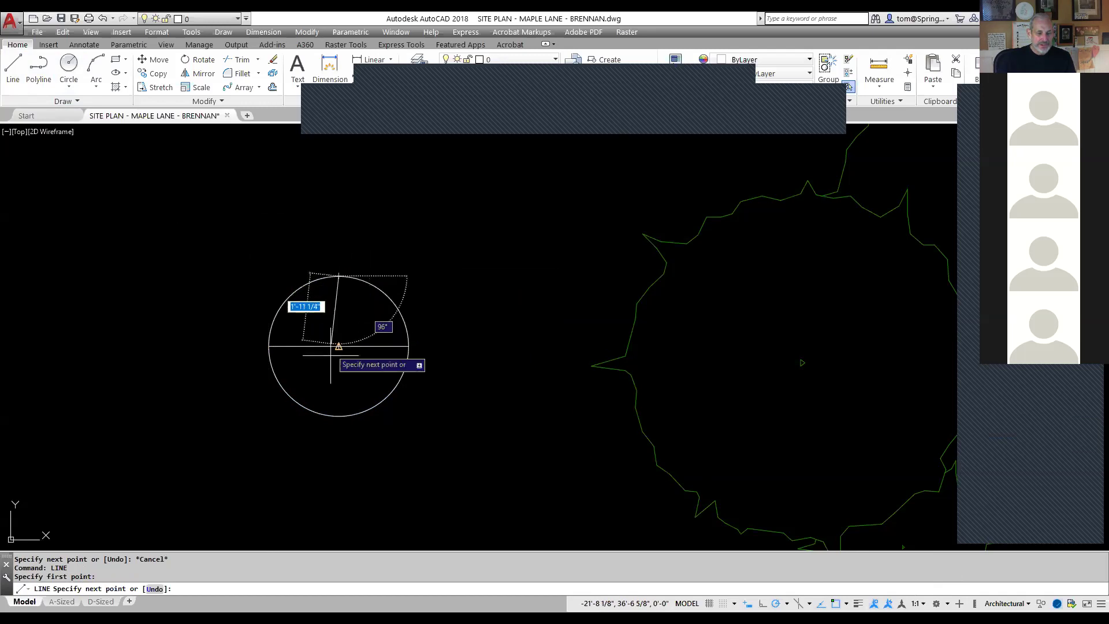
left_click(339, 416)
key("Escape")
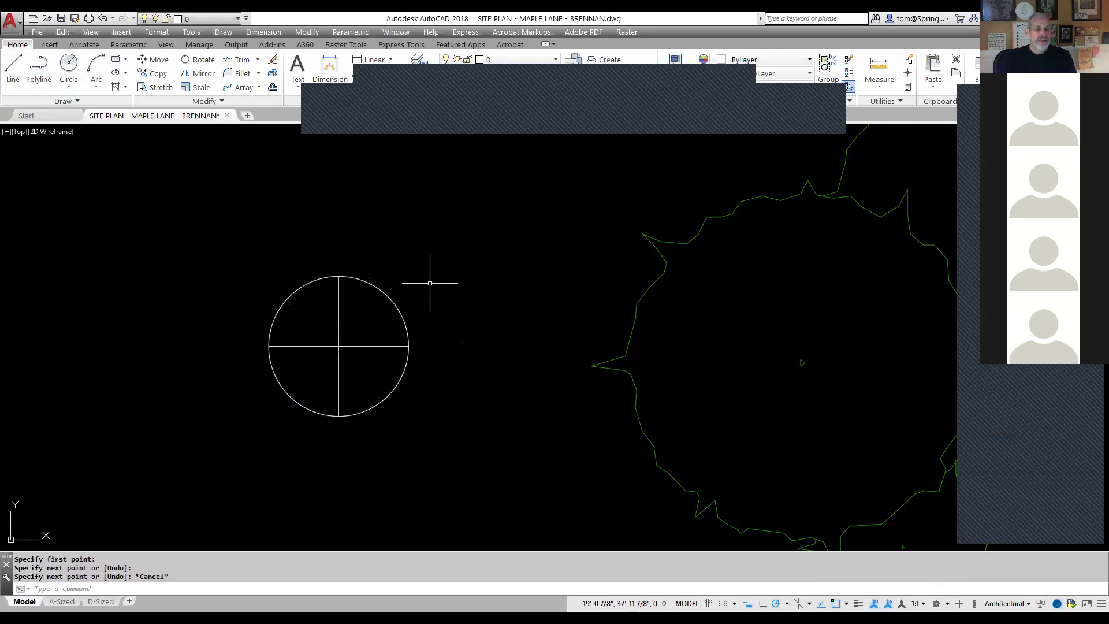
Step: Fill the circle's upper-left and lower-right quadrants with one blue-to-yellow GR_LINEAR gradient
left_click(126, 87)
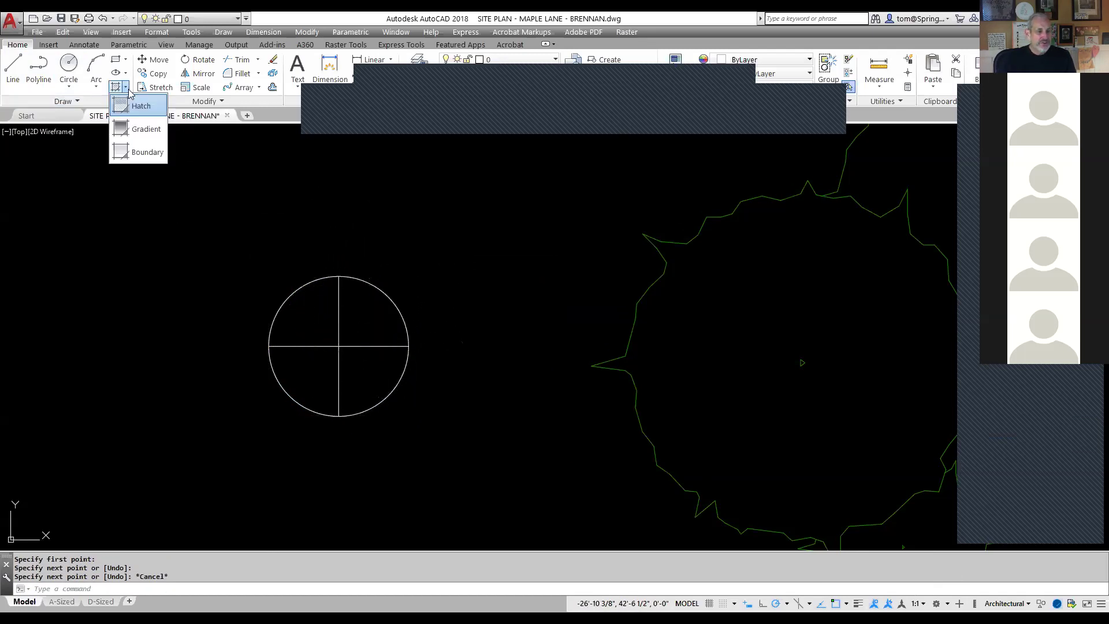
left_click(133, 129)
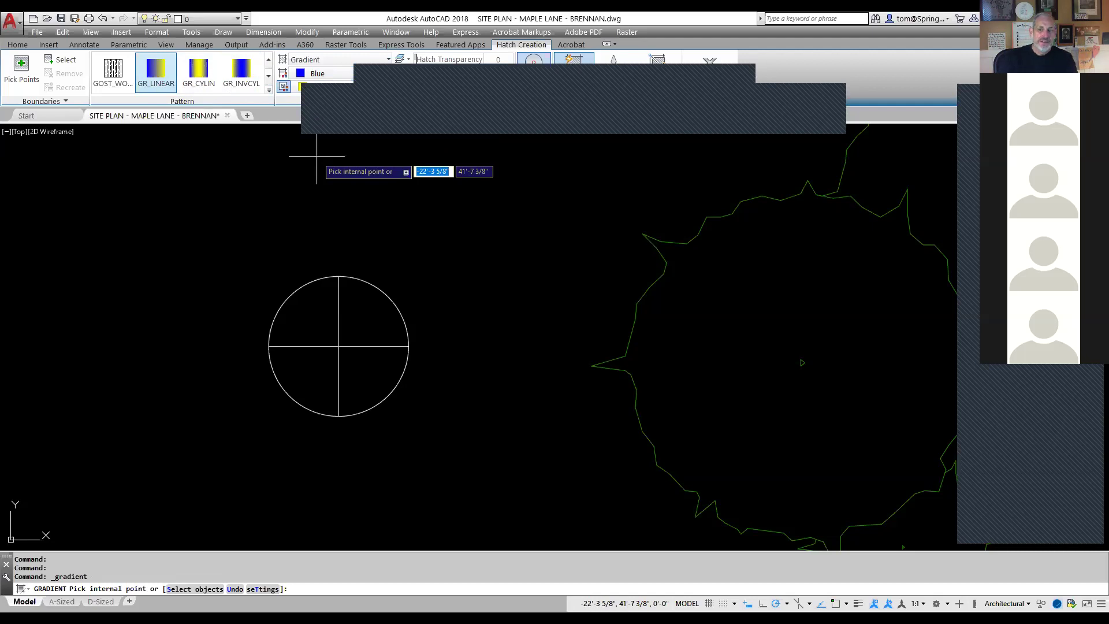
left_click(315, 307)
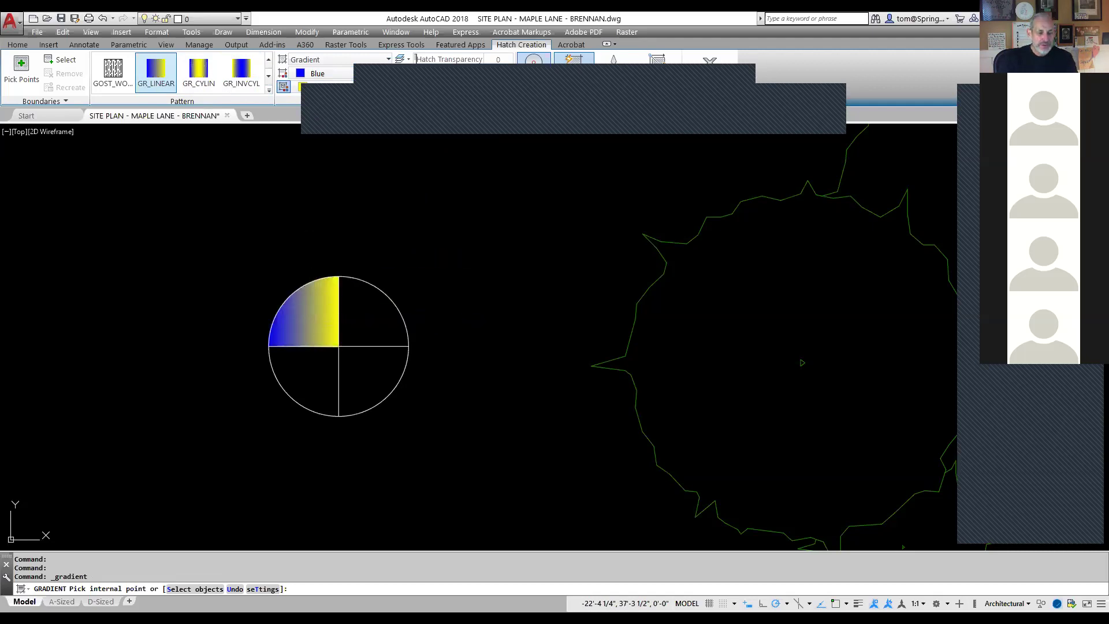
left_click(372, 365)
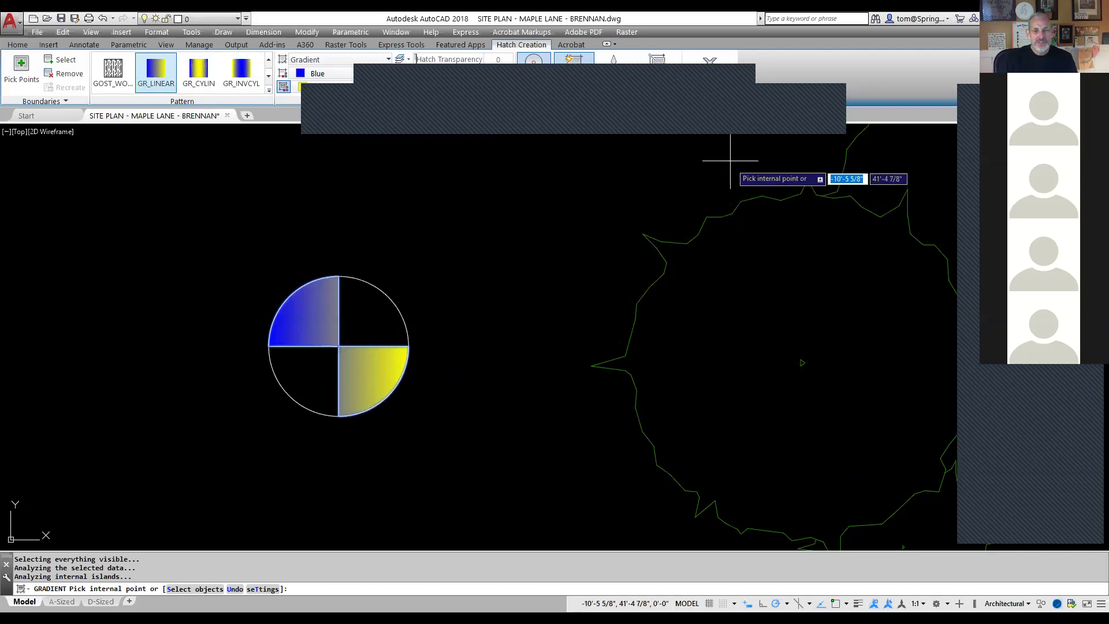
left_click(710, 61)
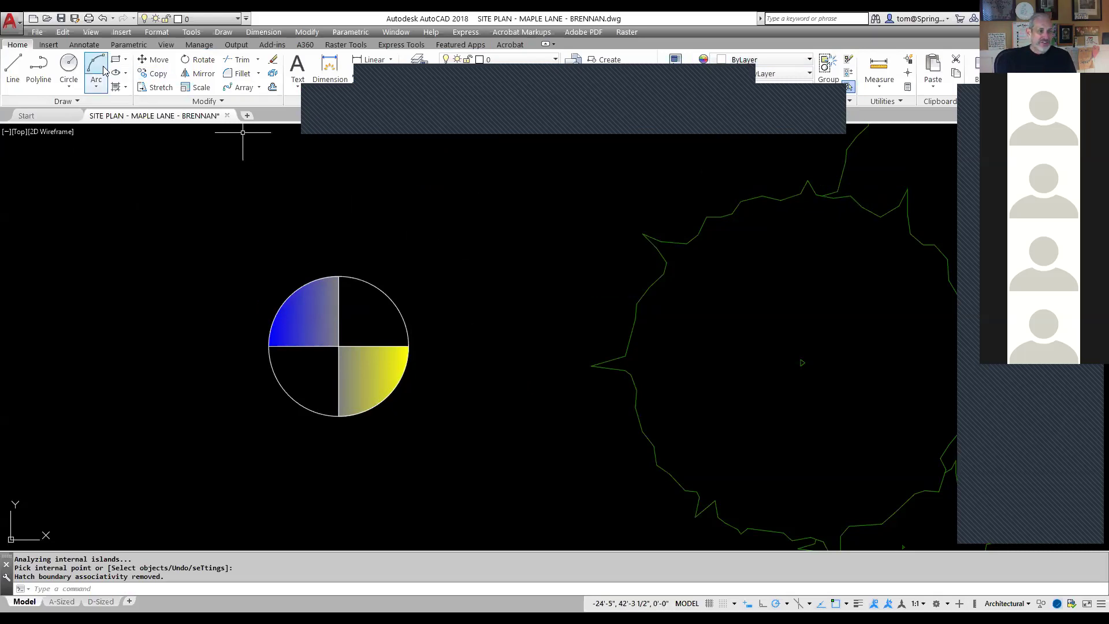
Step: Start a block definition named MARKER with its base point at the center of the quartered circle
left_click(58, 47)
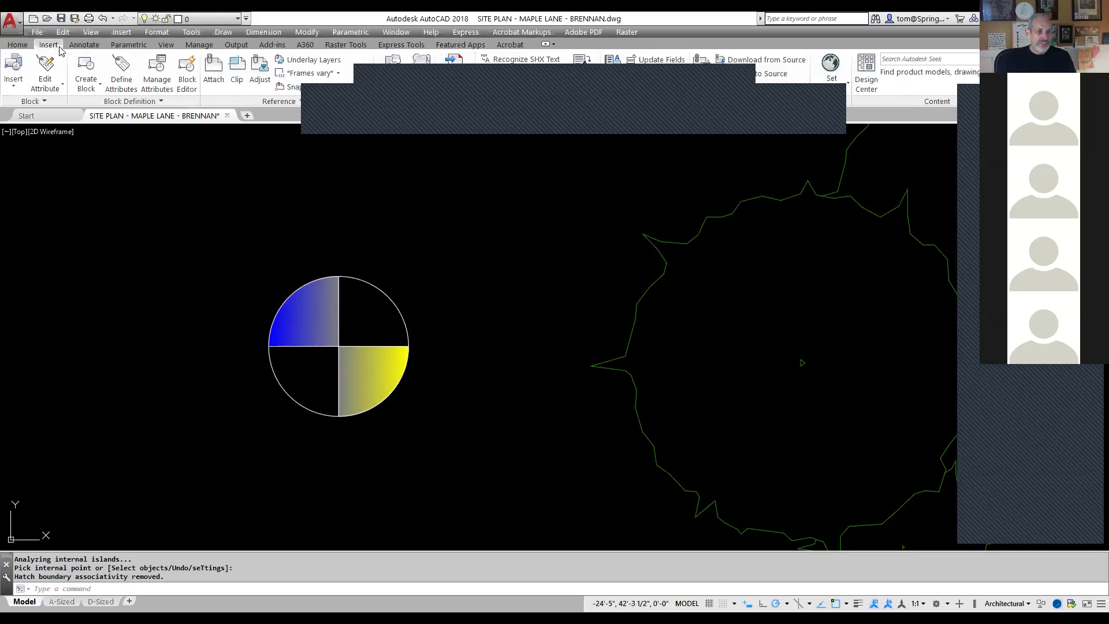
left_click(95, 86)
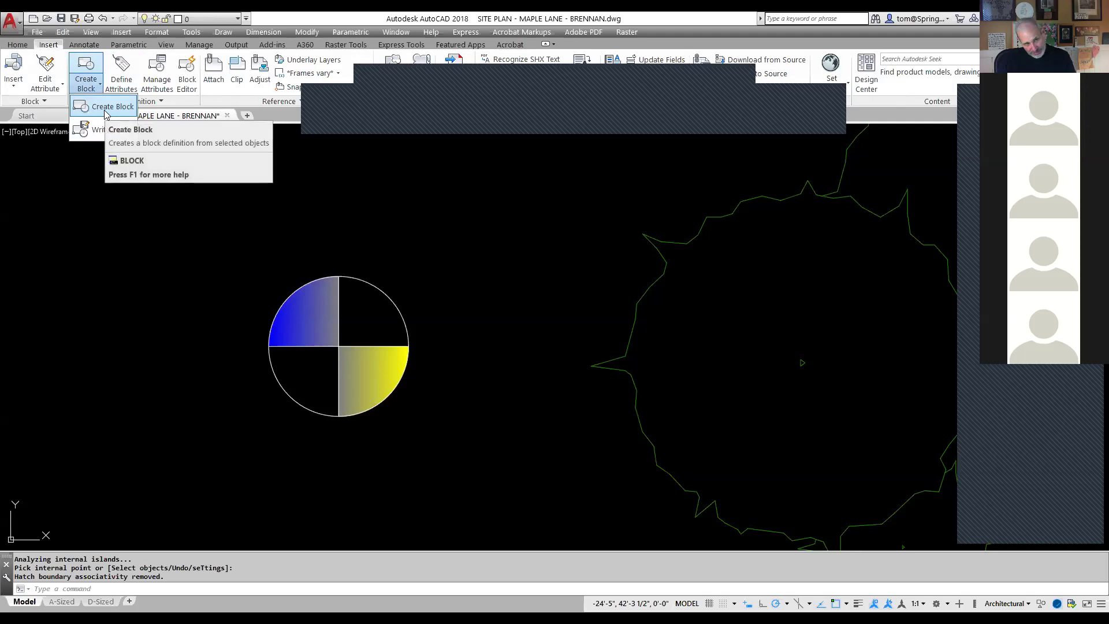
left_click(104, 110)
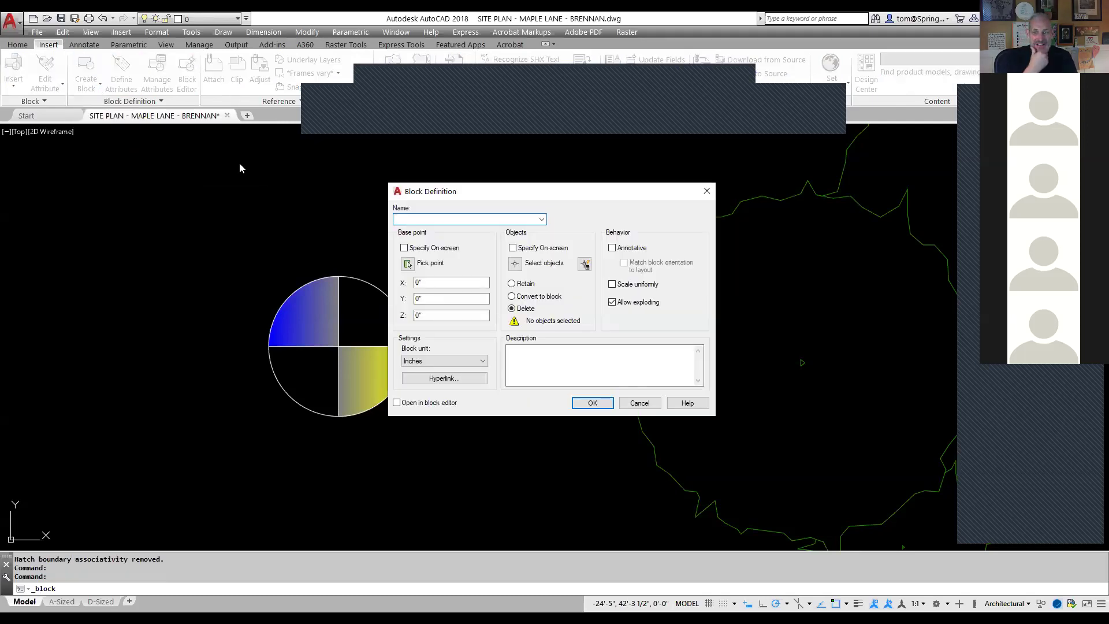
type("ma")
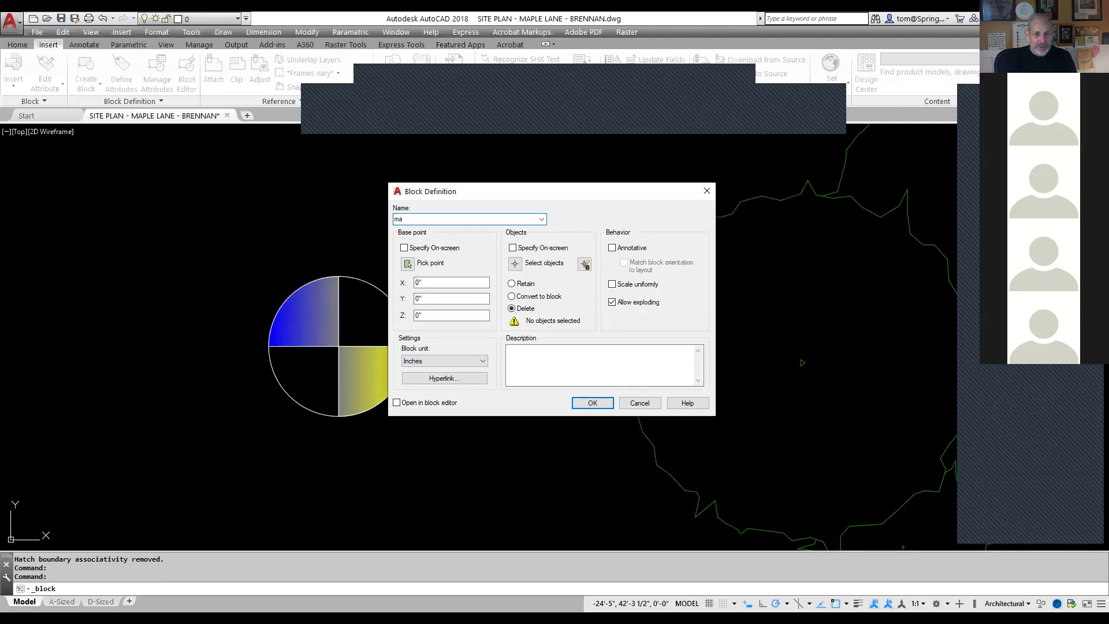
type("RKER")
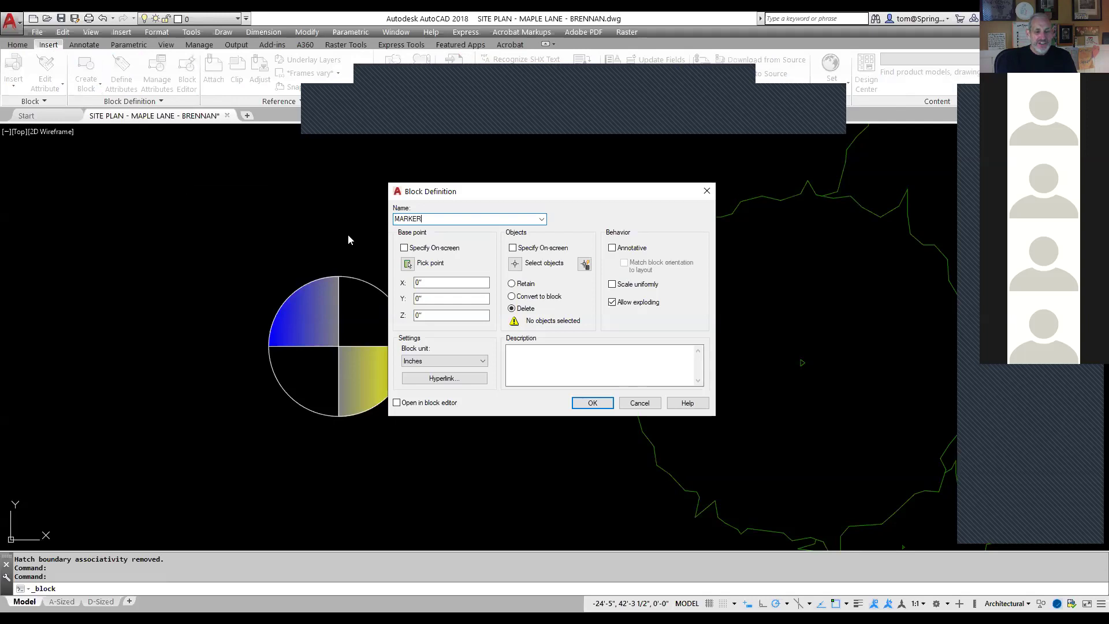
left_click(408, 265)
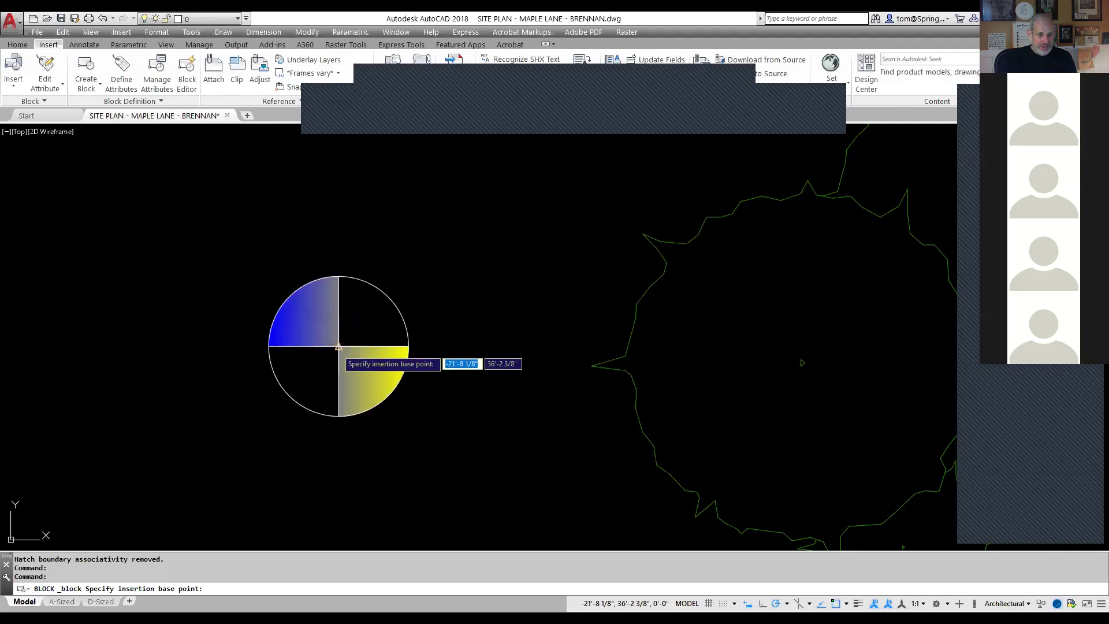
left_click(338, 346)
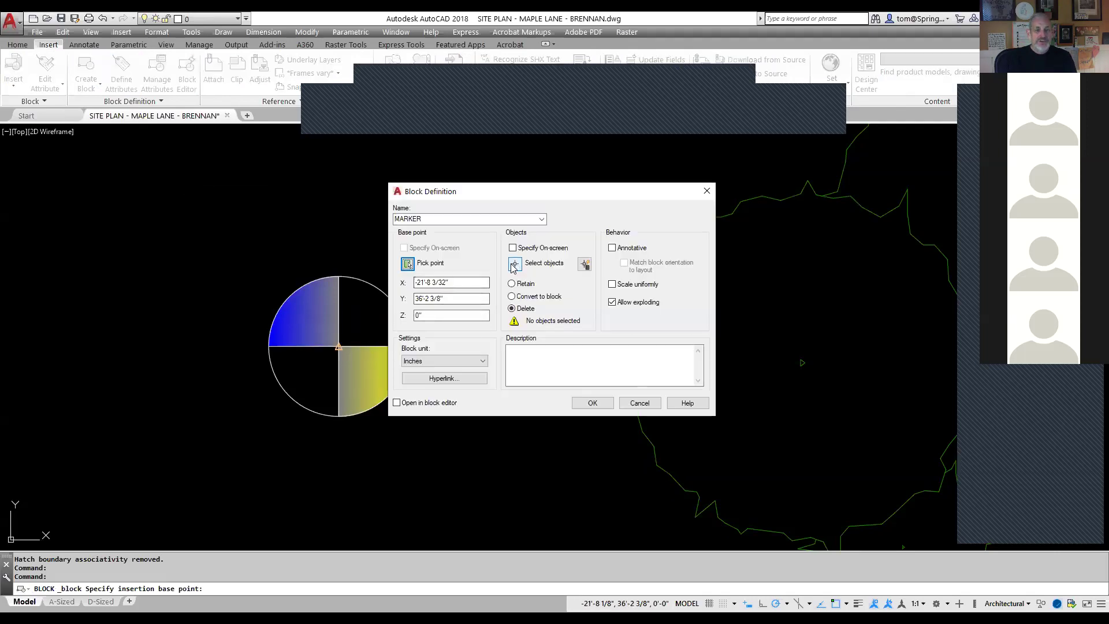
Step: Use the circle, both lines and the gradient fill as the block's objects, with Delete chosen for the originals, and redefine MARKER
left_click(513, 265)
left_click(451, 244)
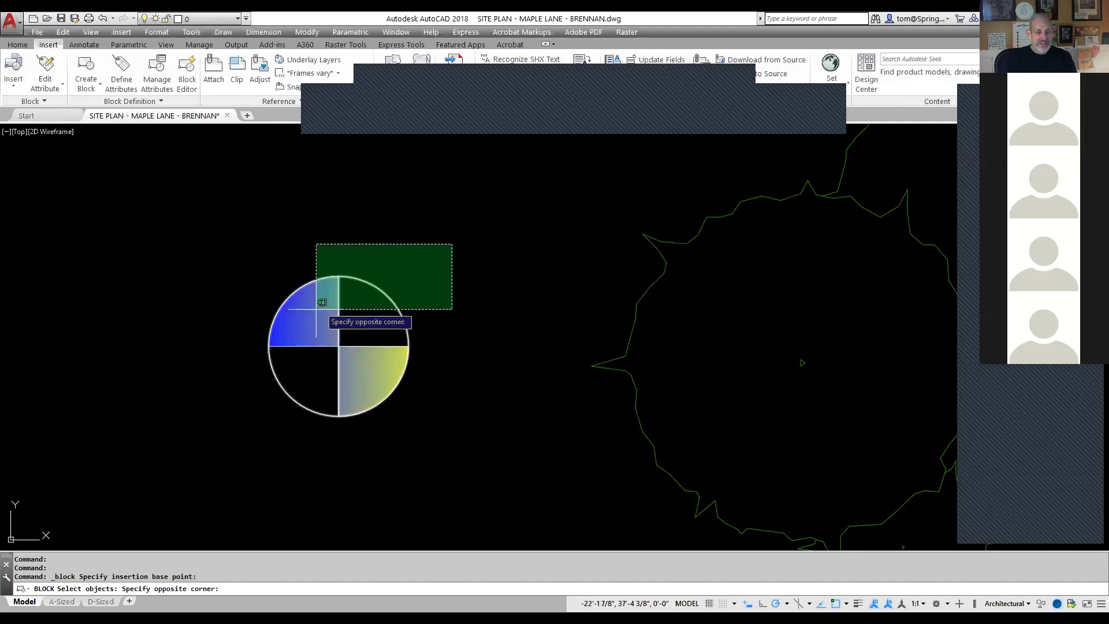
left_click(209, 450)
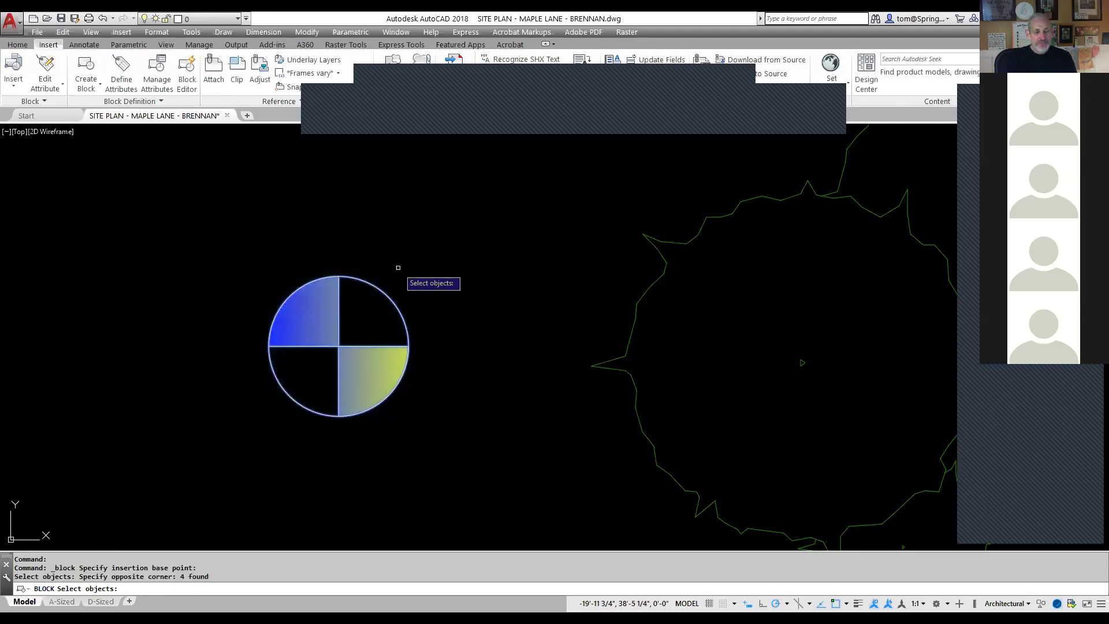
key("Return")
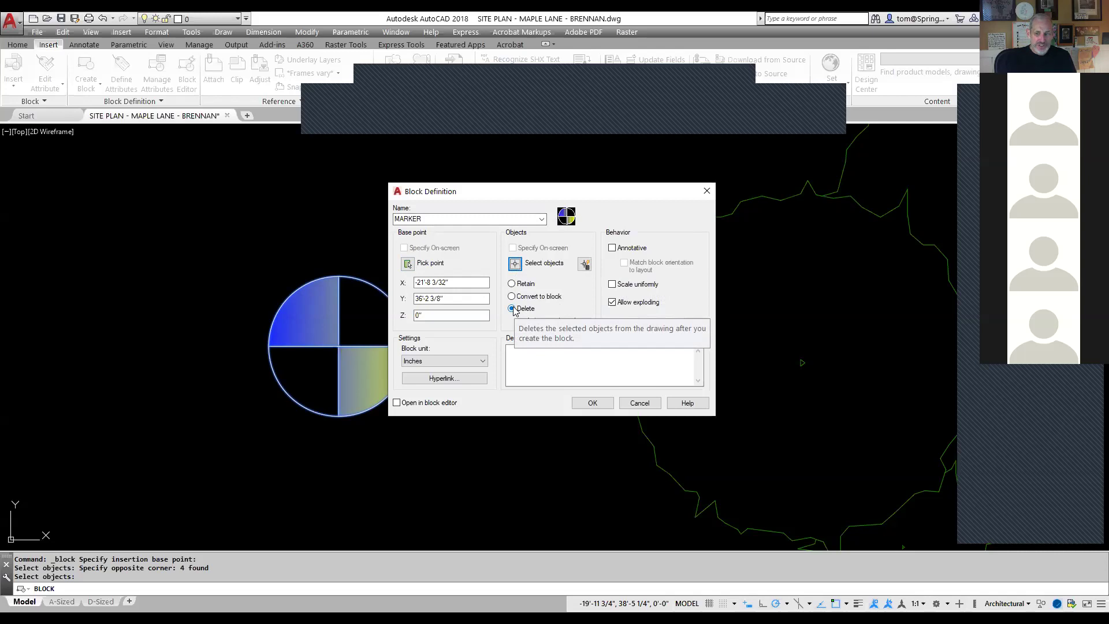
left_click(596, 401)
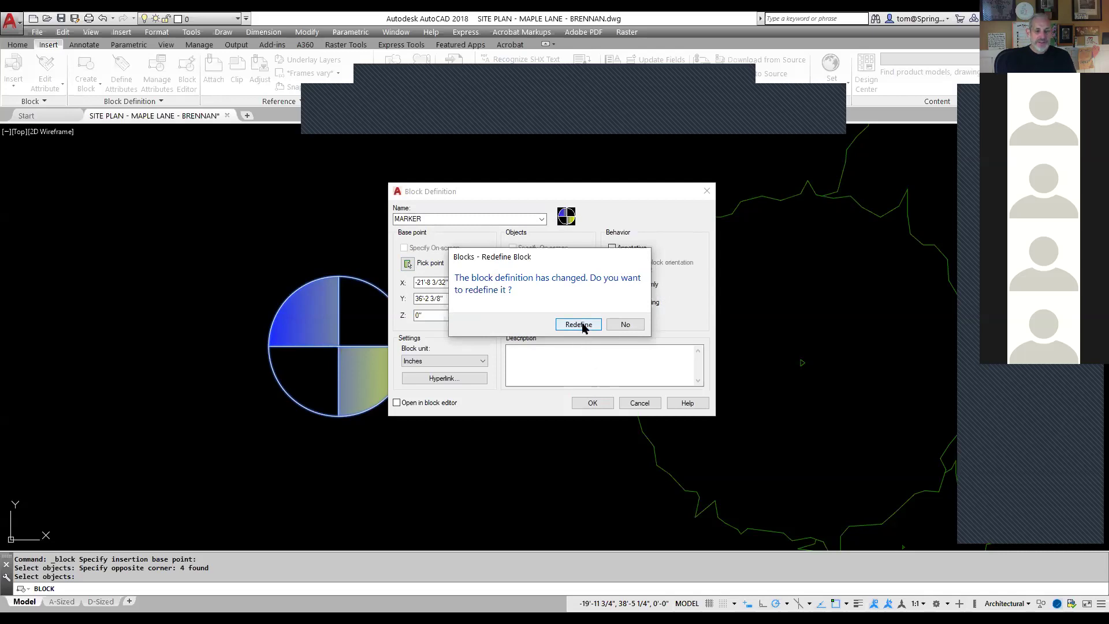
left_click(579, 324)
Step: Make Misc the current layer
scroll(545, 277, "down", 5)
middle_click_drag(531, 292, 423, 294)
scroll(423, 294, "up", 2)
scroll(539, 297, "up", 2)
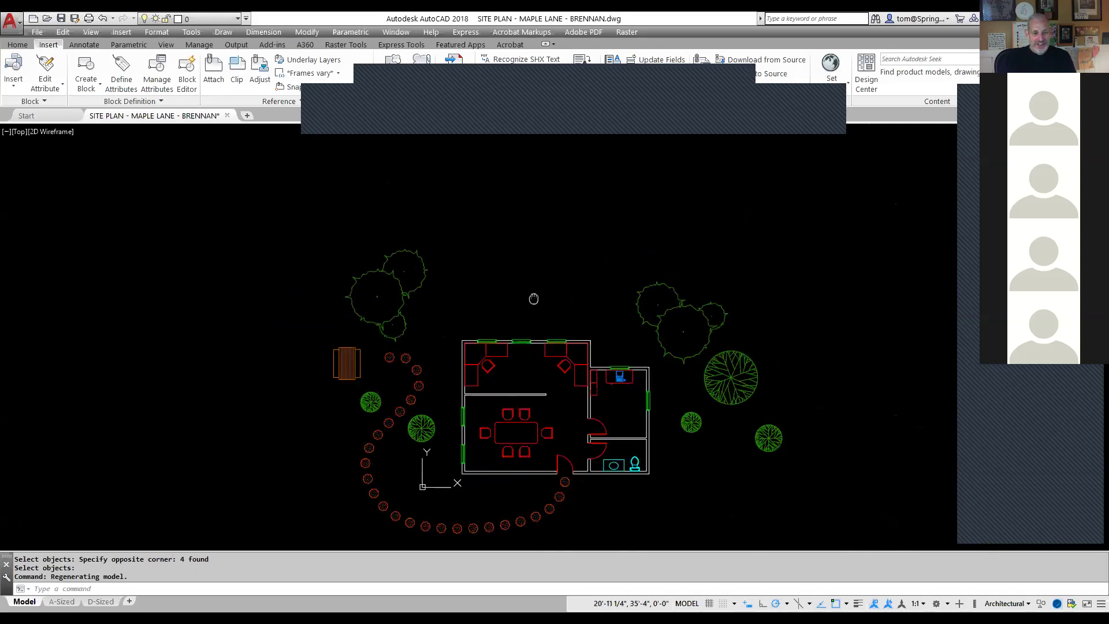
middle_click_drag(532, 300, 536, 268)
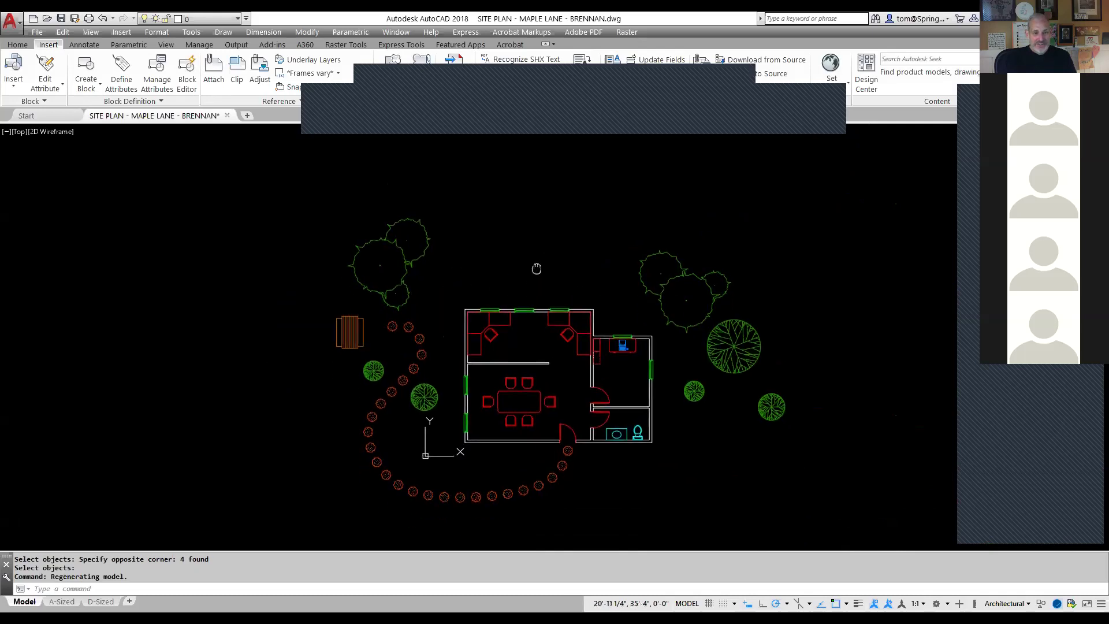
left_click(236, 20)
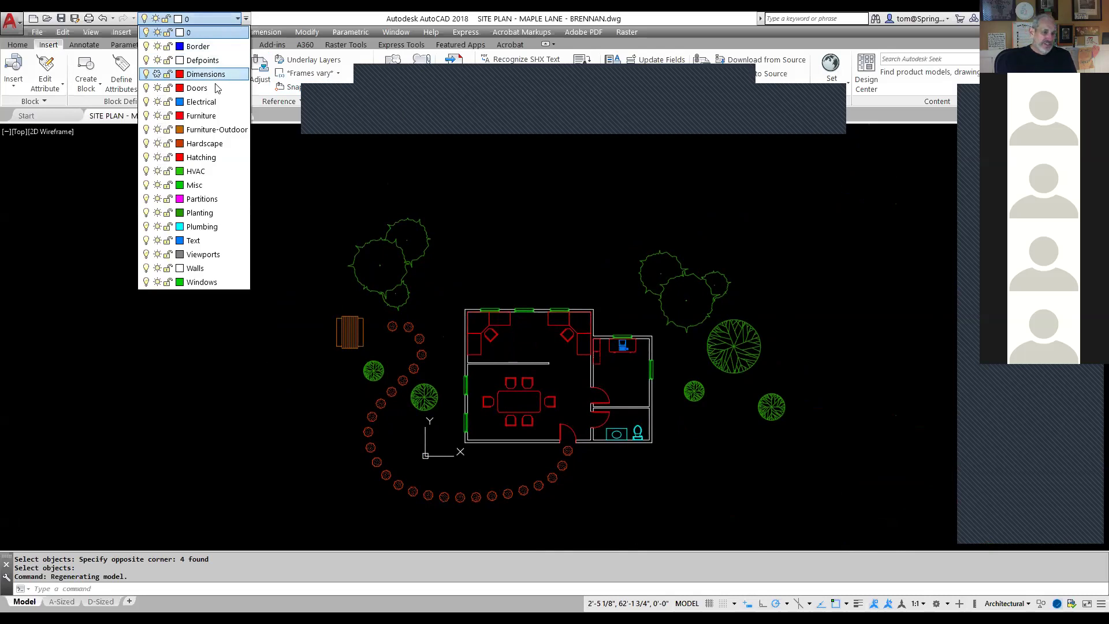
left_click(227, 186)
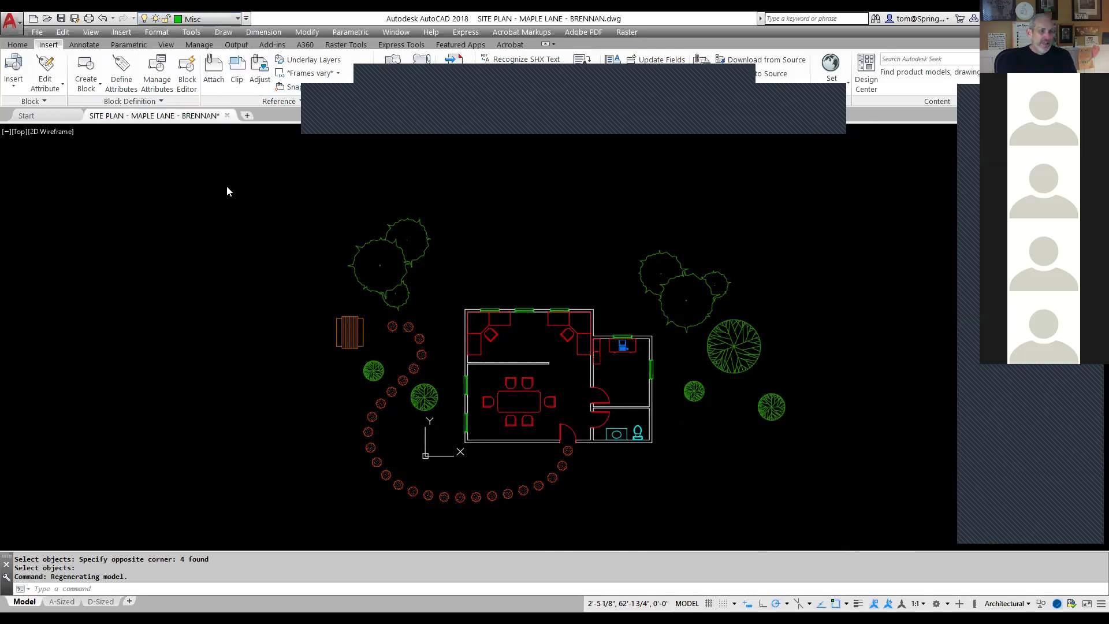
Step: Insert the MARKER block at scale 1 above the house's upper-left corner, rotated about 45 degrees
left_click(13, 85)
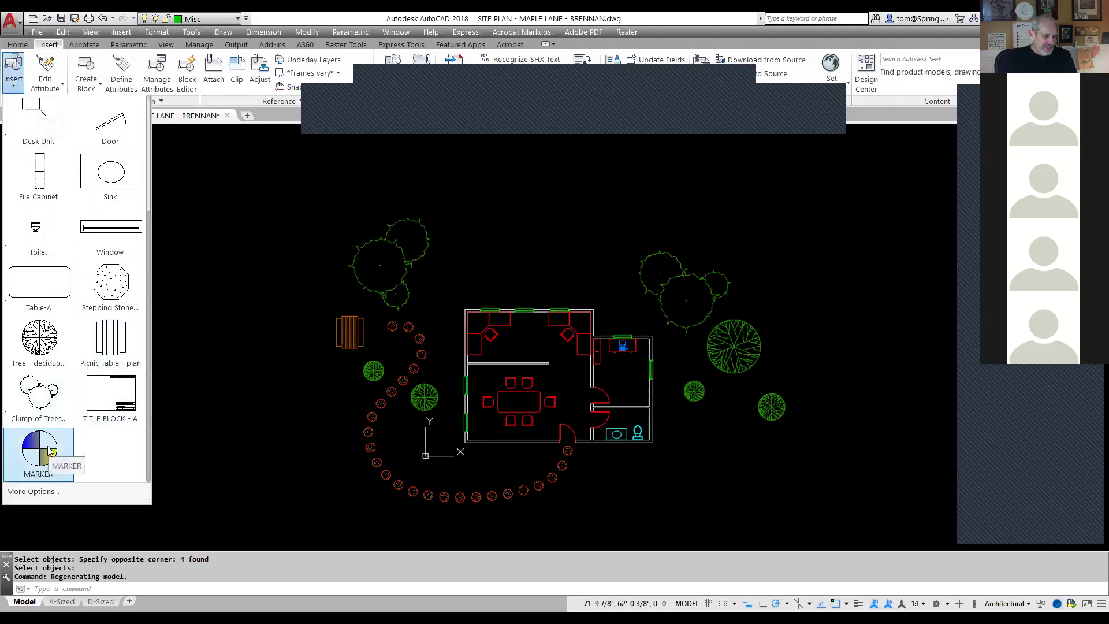
left_click(49, 451)
scroll(470, 251, "up", 4)
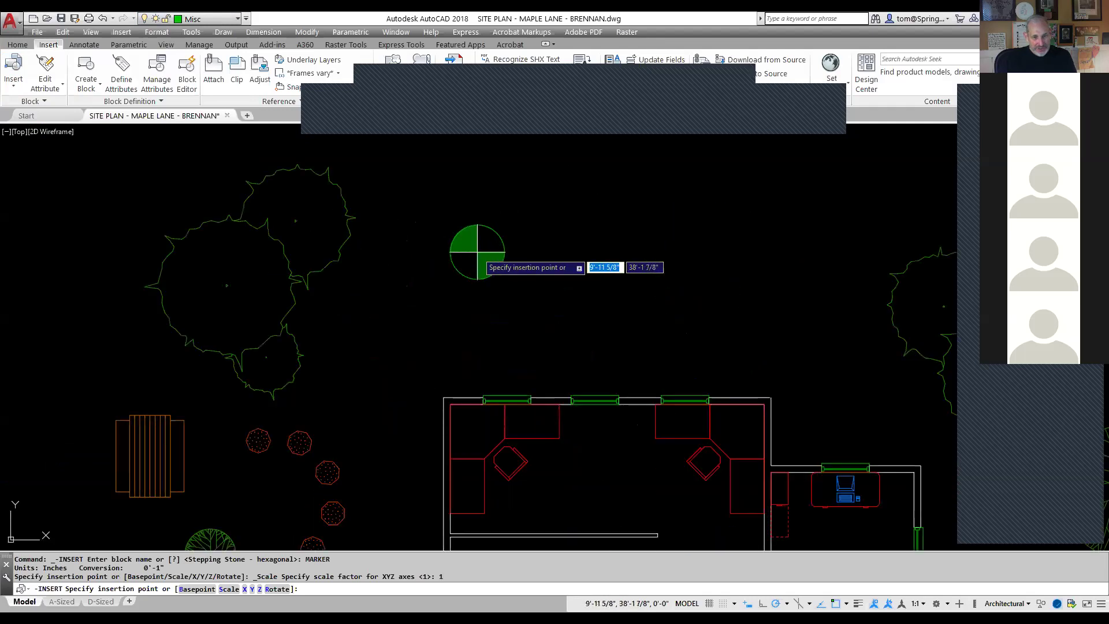
left_click(474, 261)
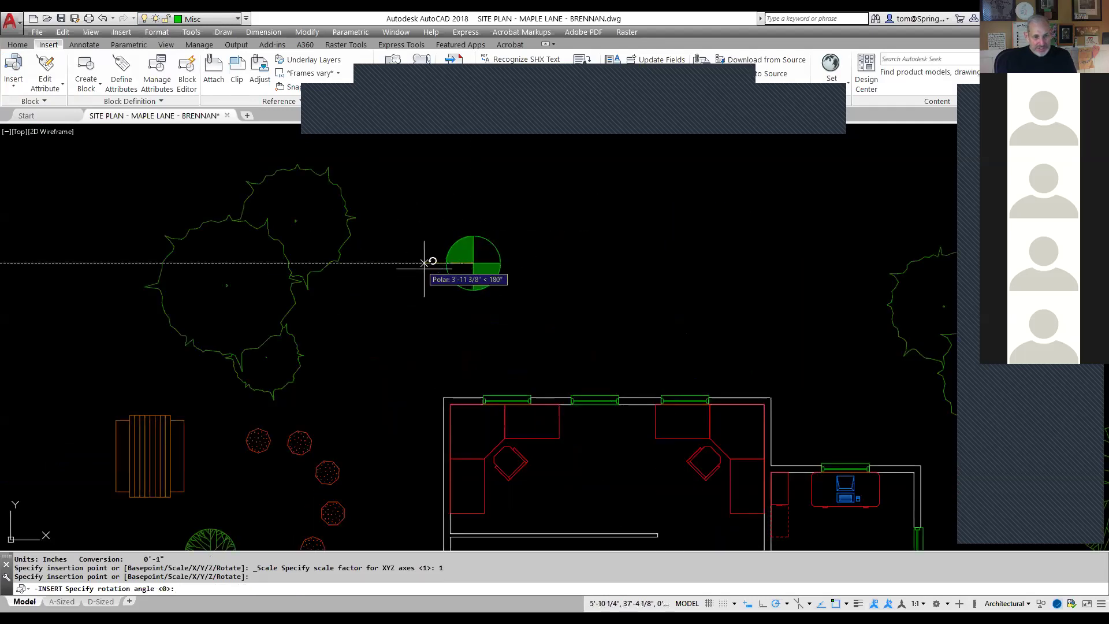
left_click(503, 235)
scroll(503, 272, "up", 4)
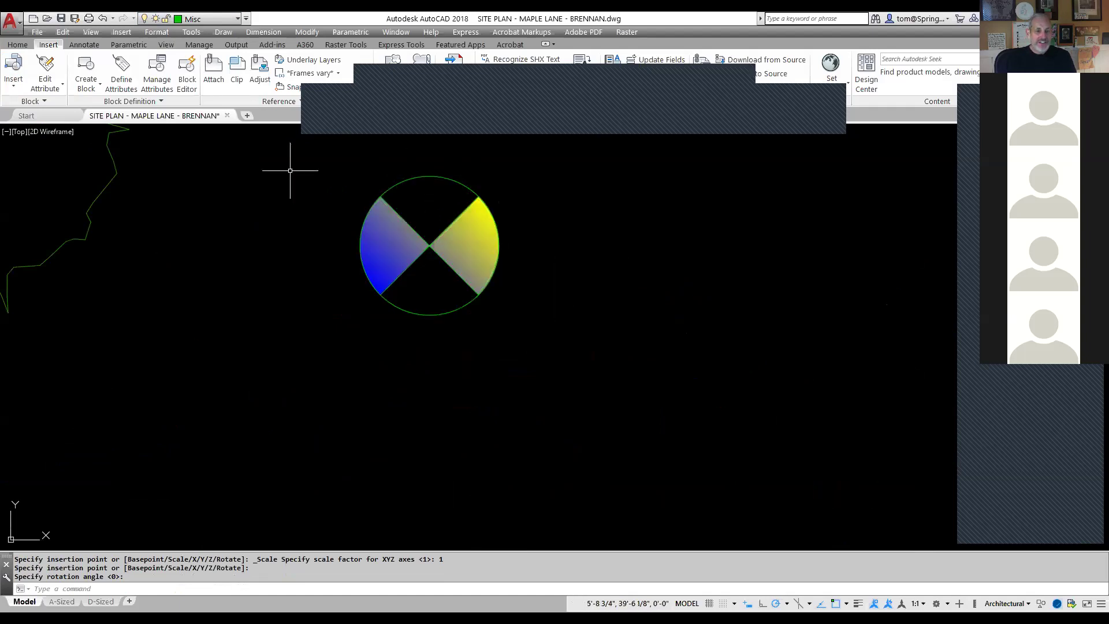
scroll(259, 218, "down", 6)
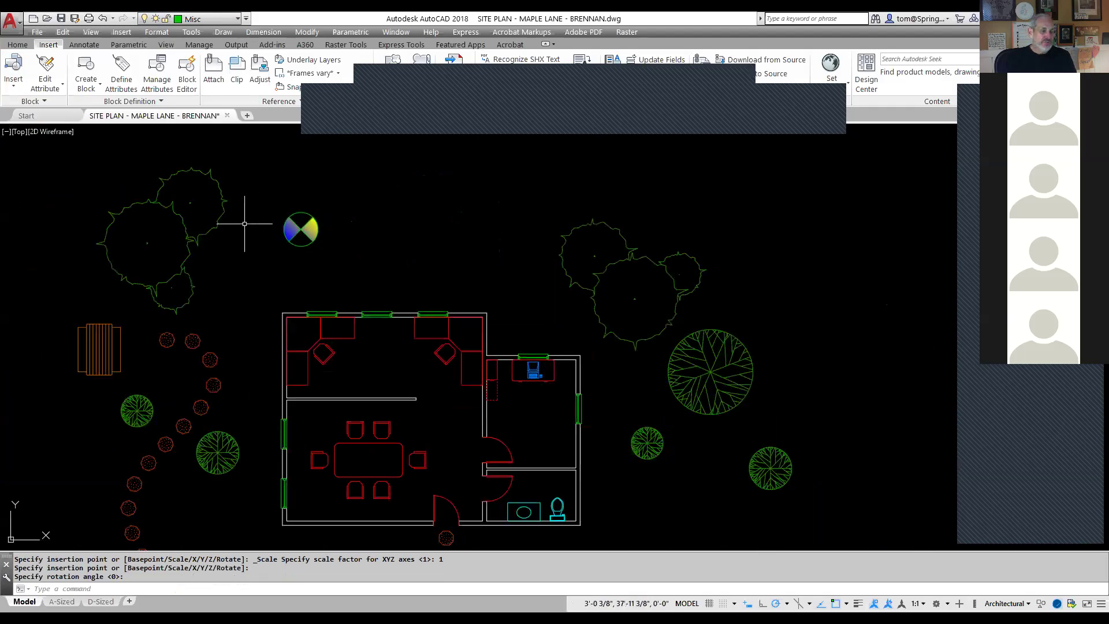
Step: Make Text the current layer and insert a second MARKER block east of the first, rotated slightly counterclockwise
left_click(237, 19)
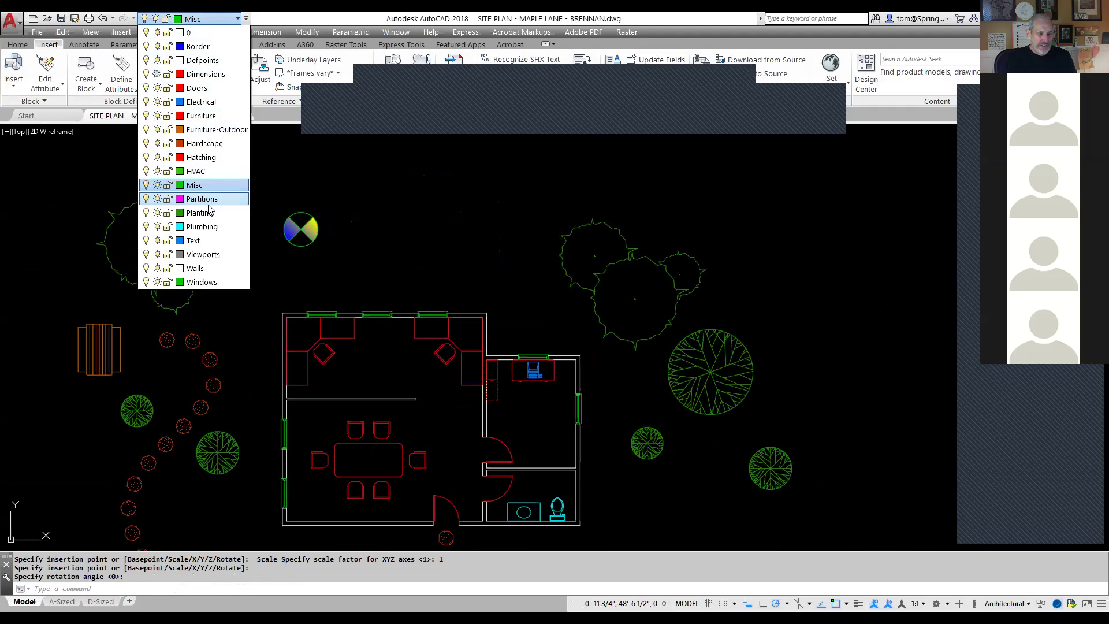
left_click(210, 241)
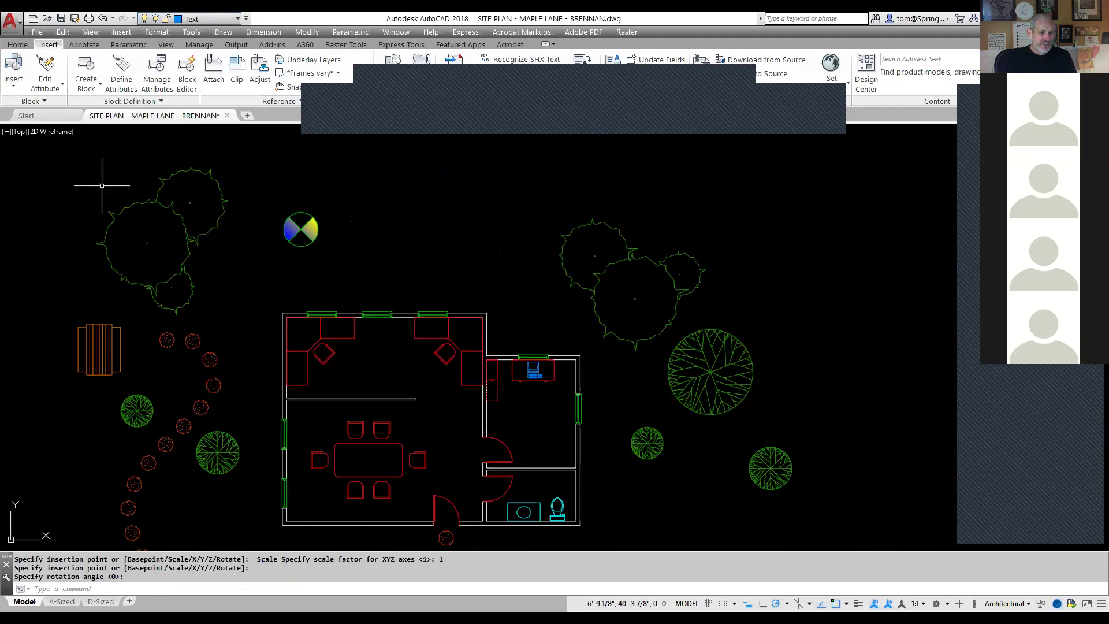
left_click(13, 84)
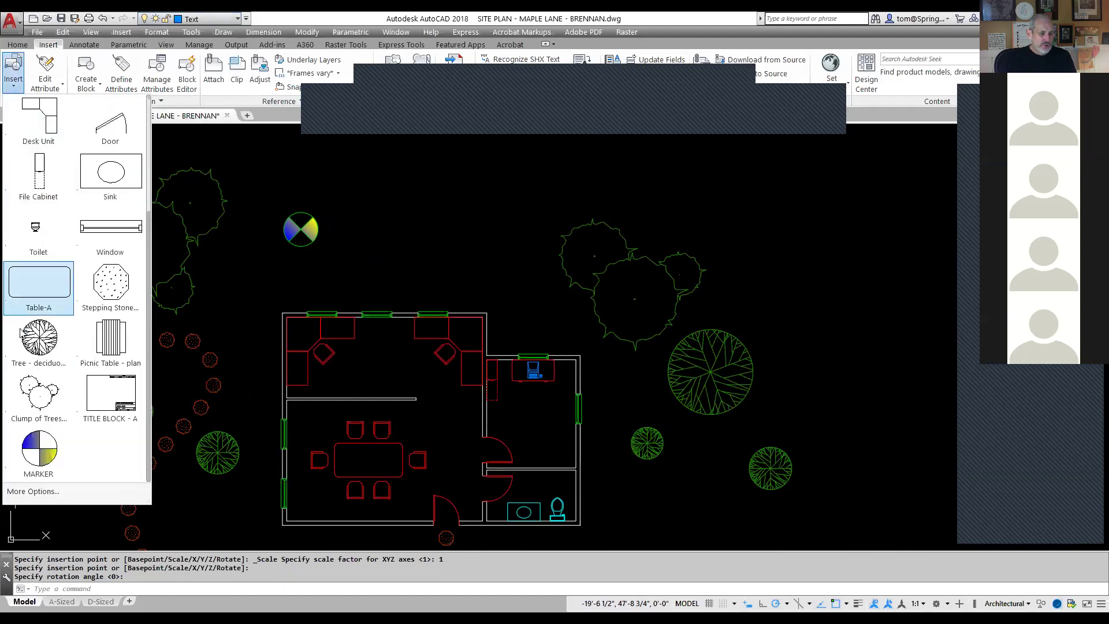
left_click(49, 453)
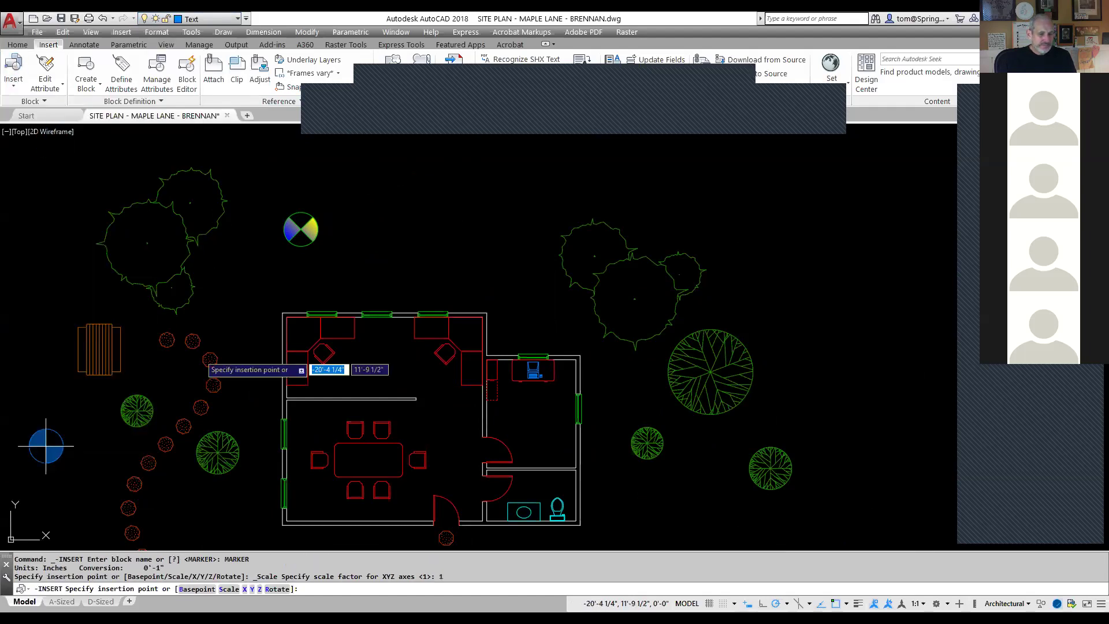
left_click(400, 215)
left_click(411, 210)
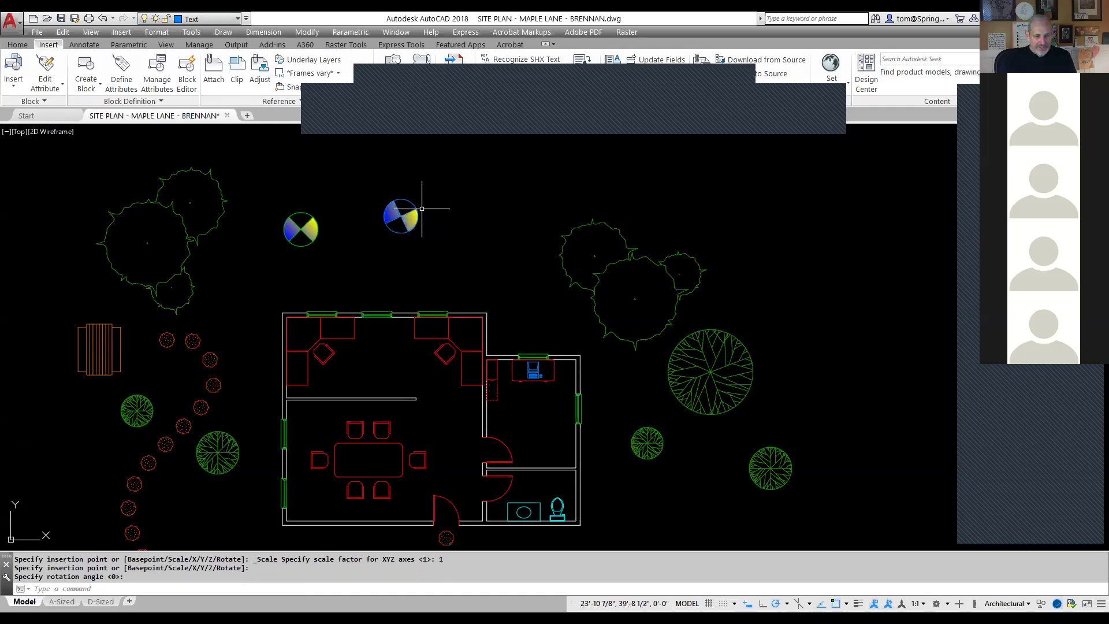
scroll(411, 209, "up", 4)
scroll(411, 210, "up", 4)
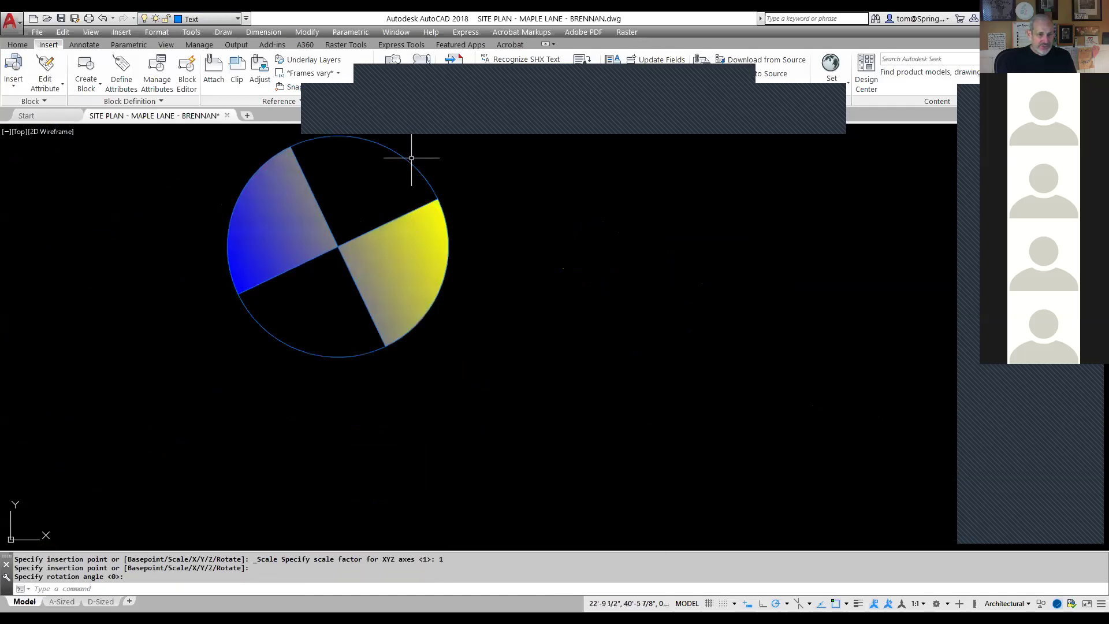
scroll(526, 238, "down", 10)
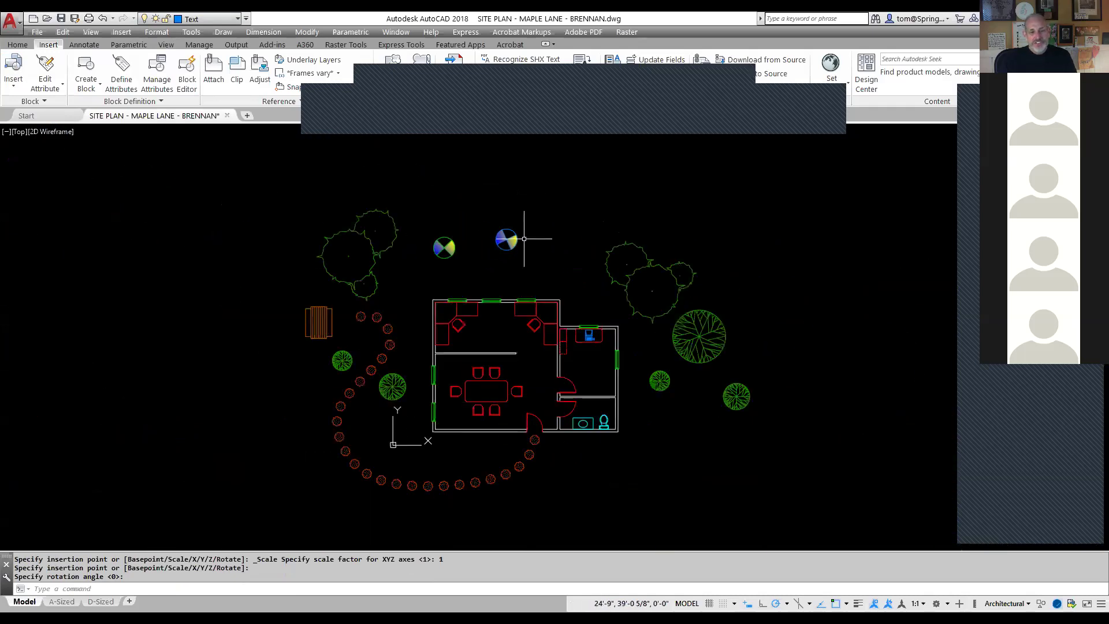
Step: Open the MARKER block definition in the Block Editor from the instance on the Text layer
scroll(469, 280, "up", 4)
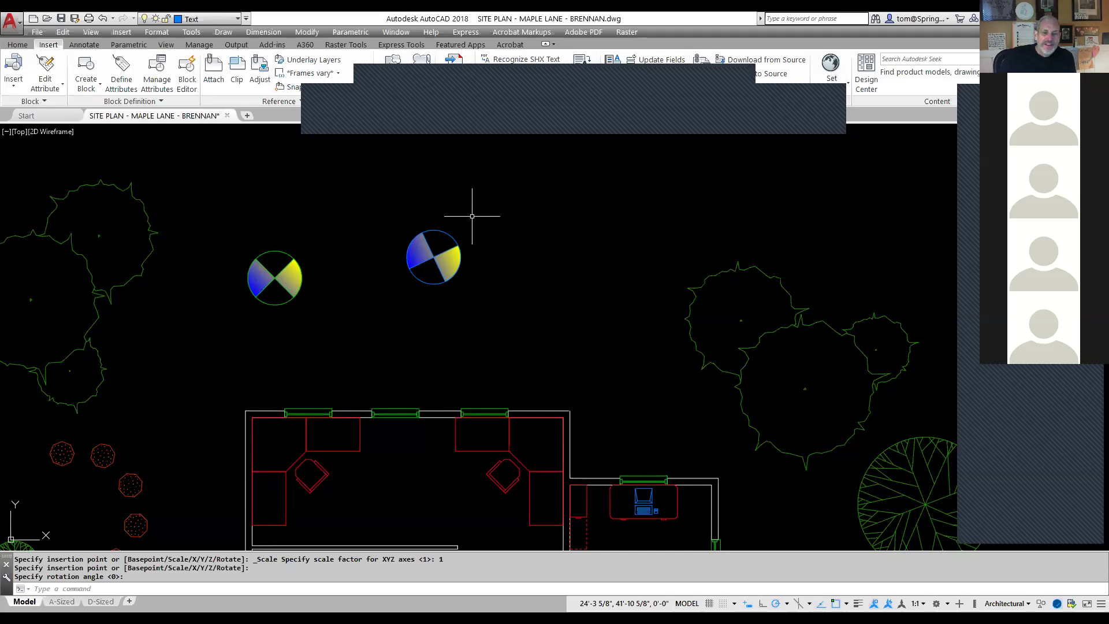
left_click(445, 232)
double_click(445, 232)
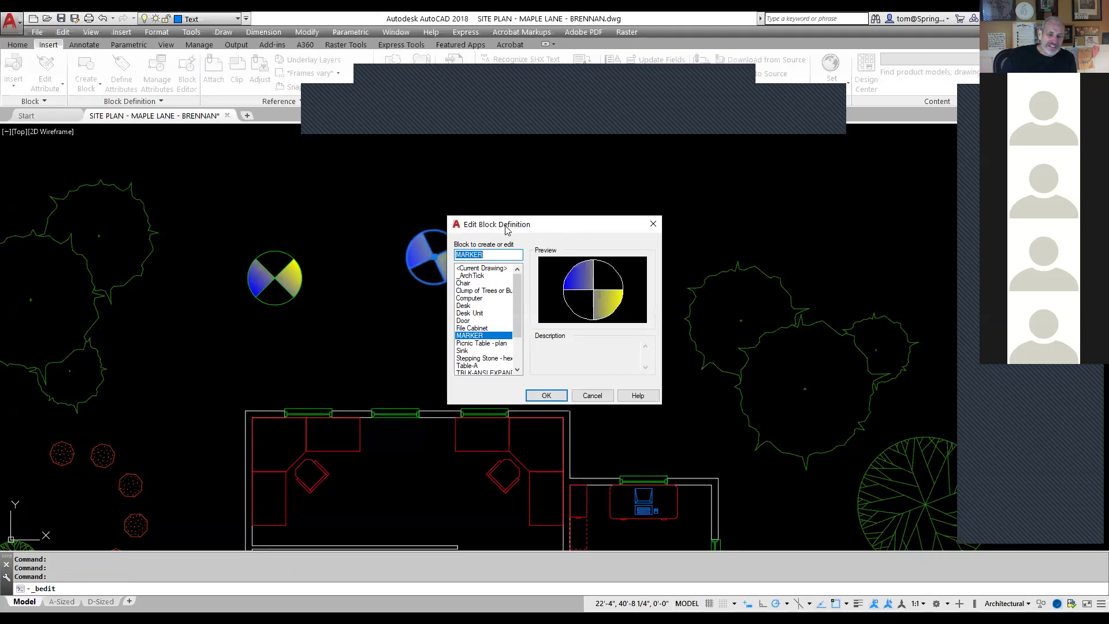
left_click(546, 396)
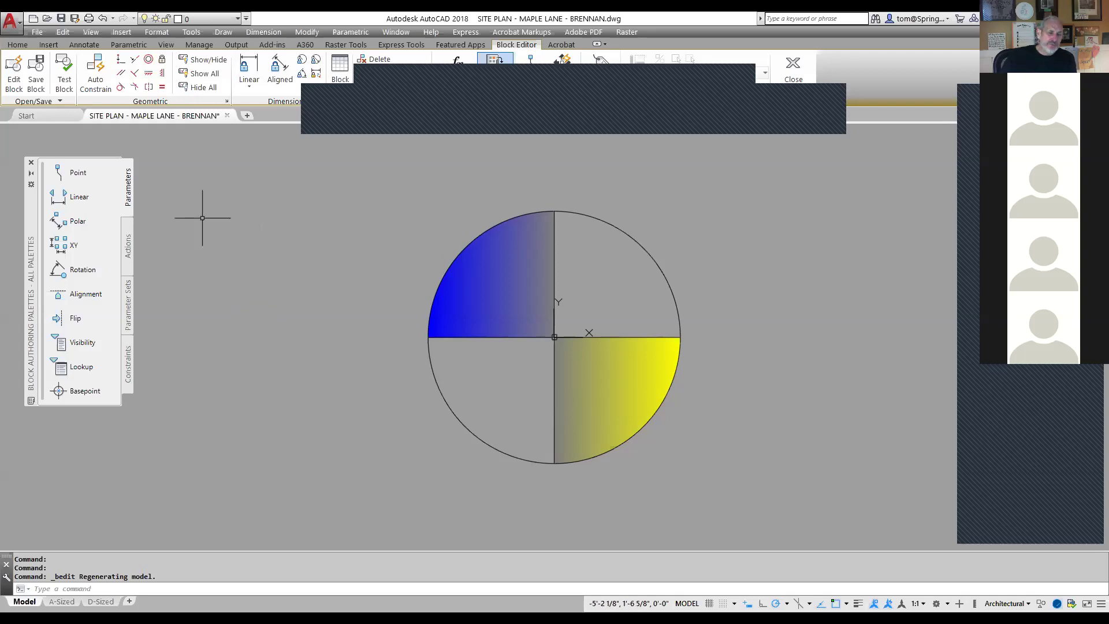
Step: Fill the upper-right and lower-left quadrants of the circle with a blue-to-magenta linear gradient
left_click(17, 46)
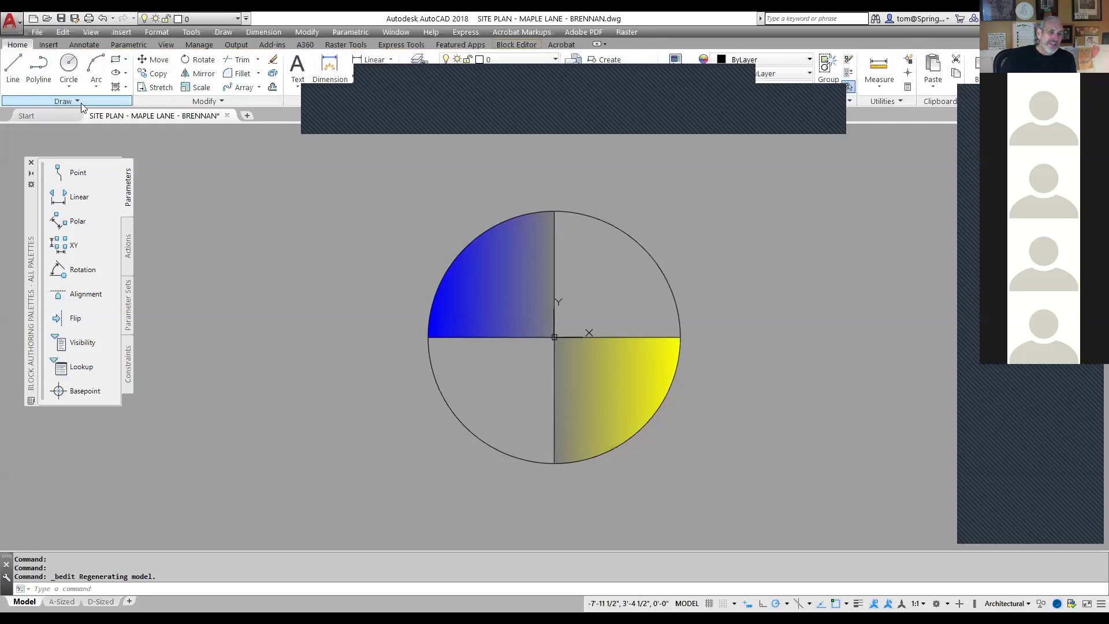
left_click(125, 88)
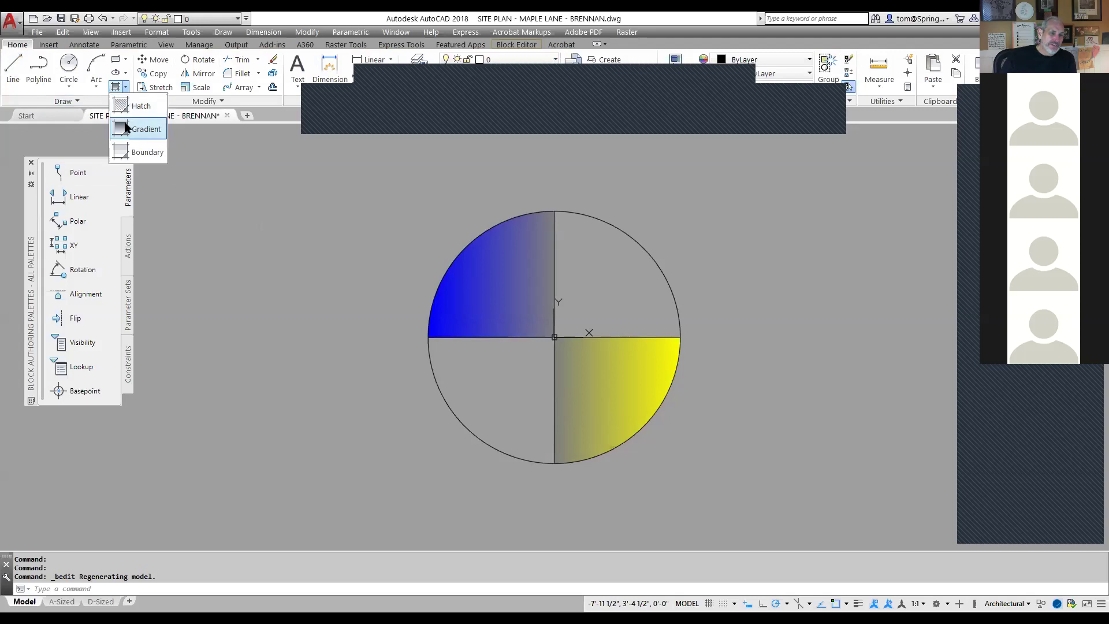
left_click(139, 129)
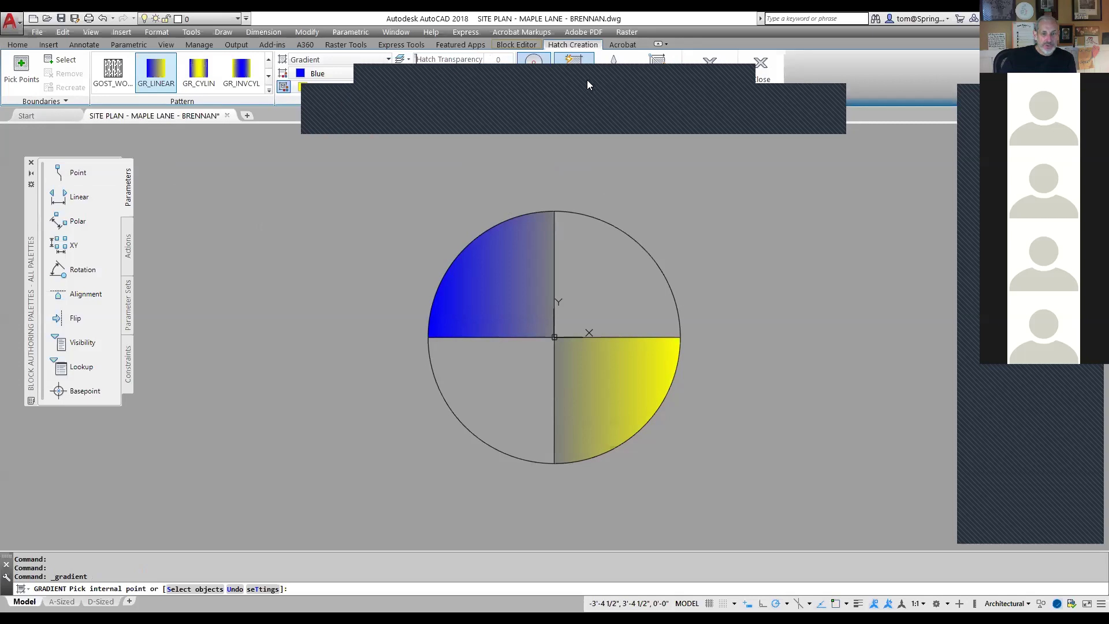
left_click(389, 86)
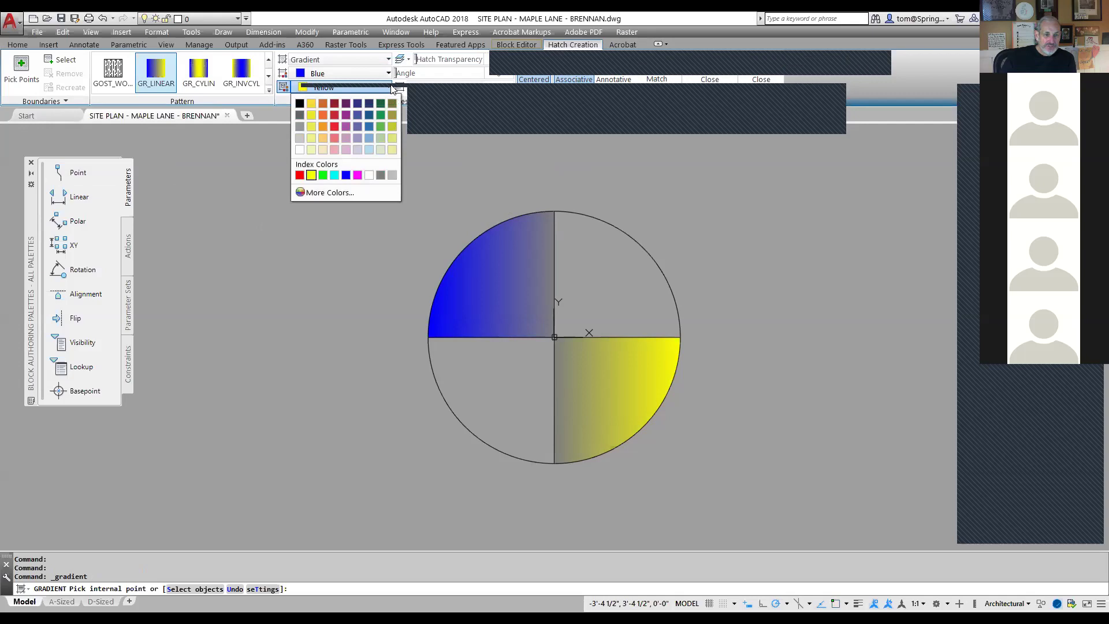
left_click(358, 175)
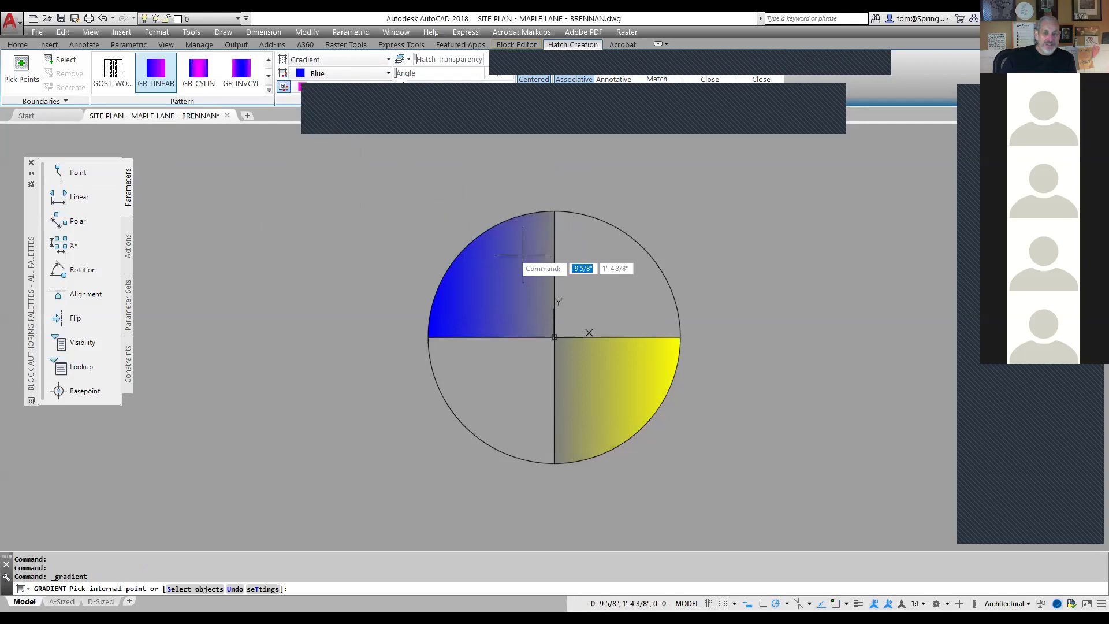
left_click(593, 255)
left_click(494, 370)
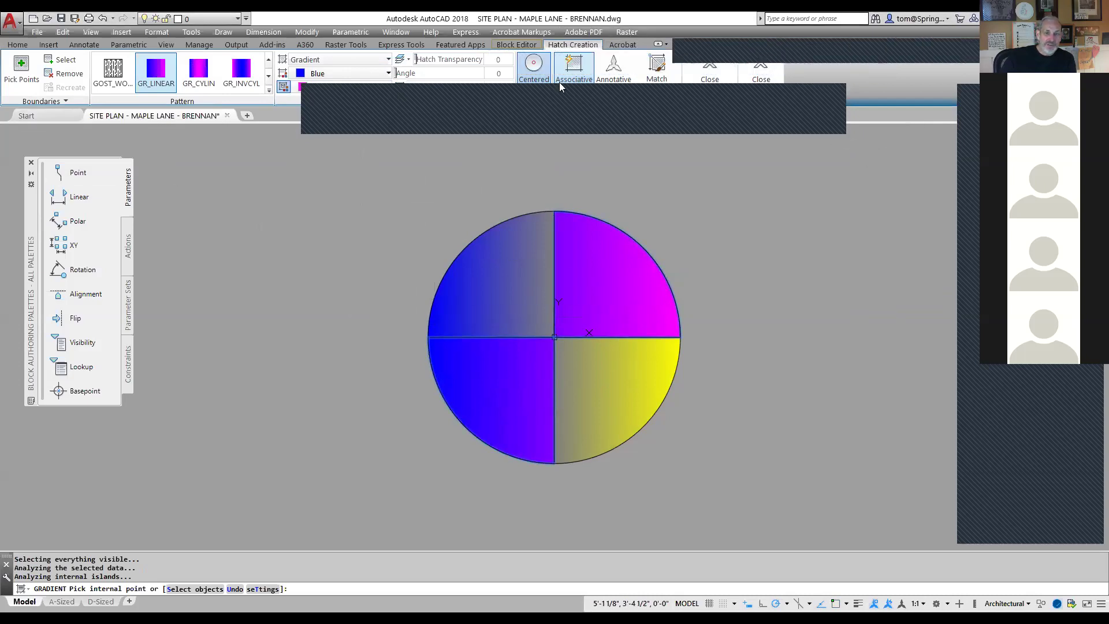
Step: Change the pattern of the new gradient fills to GR_CYLIN and finish the hatch
left_click(535, 64)
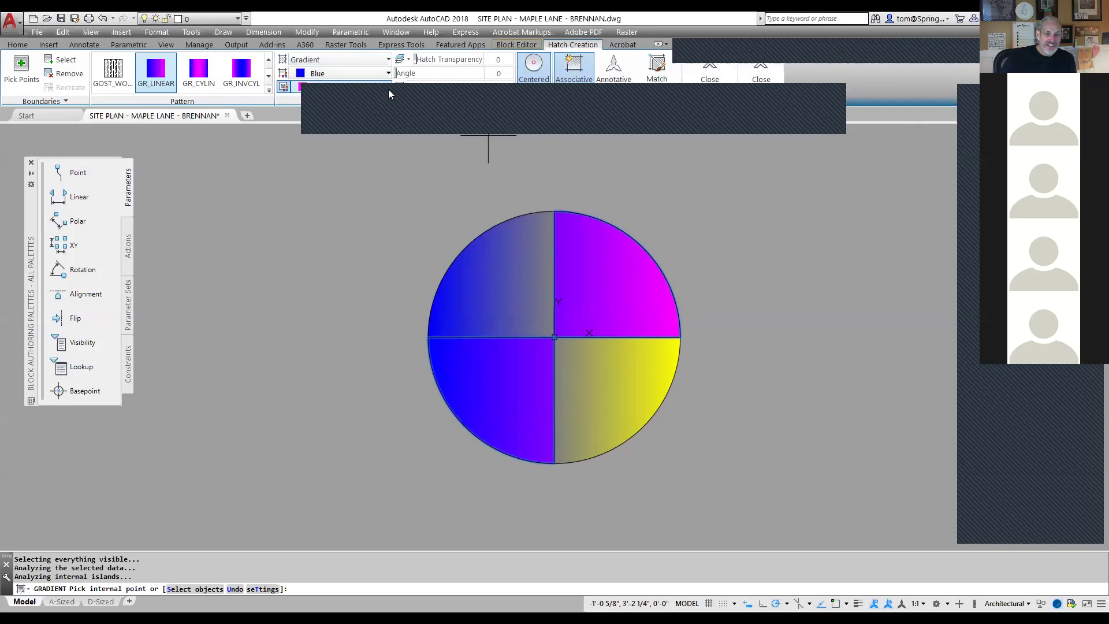
left_click(198, 69)
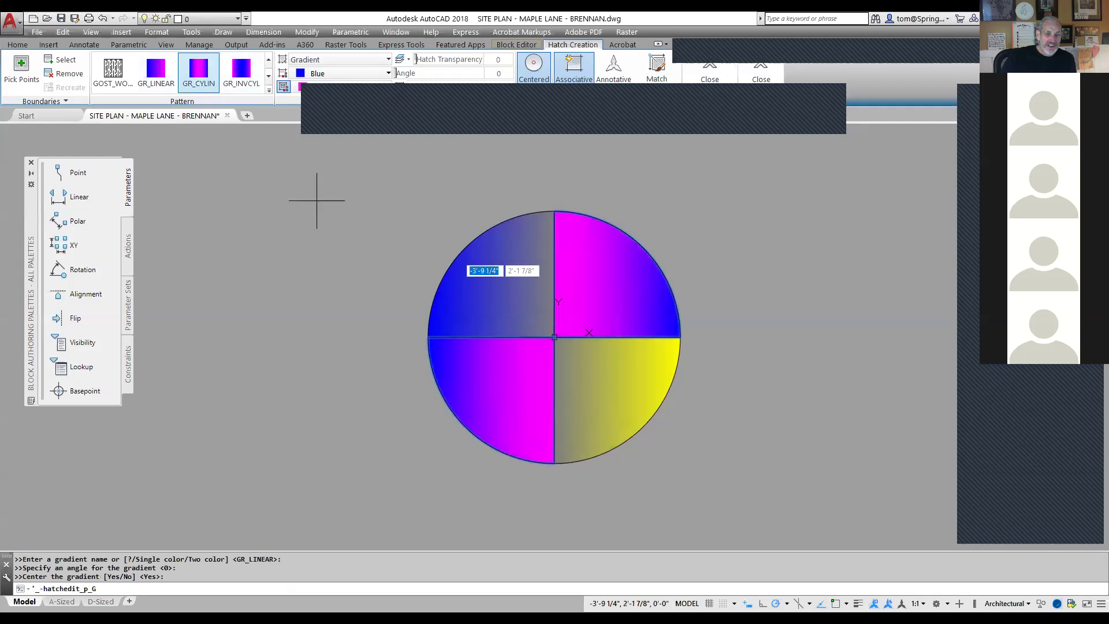
left_click(724, 77)
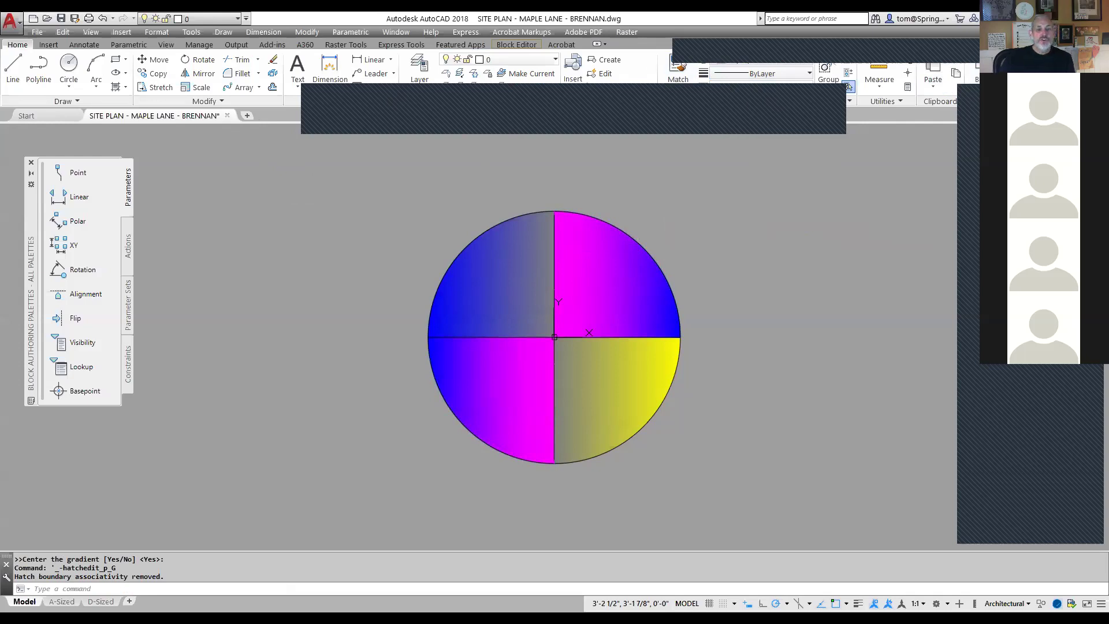
Step: Close the Block Editor, saving the changes to MARKER, and inspect both updated instances above the house
left_click(848, 86)
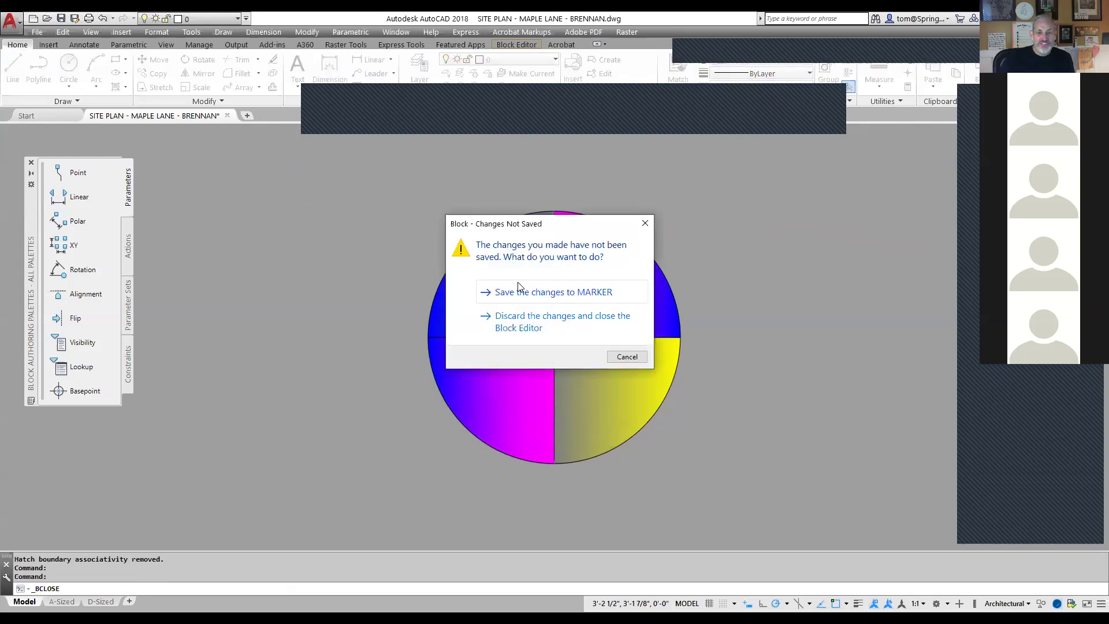
left_click(526, 293)
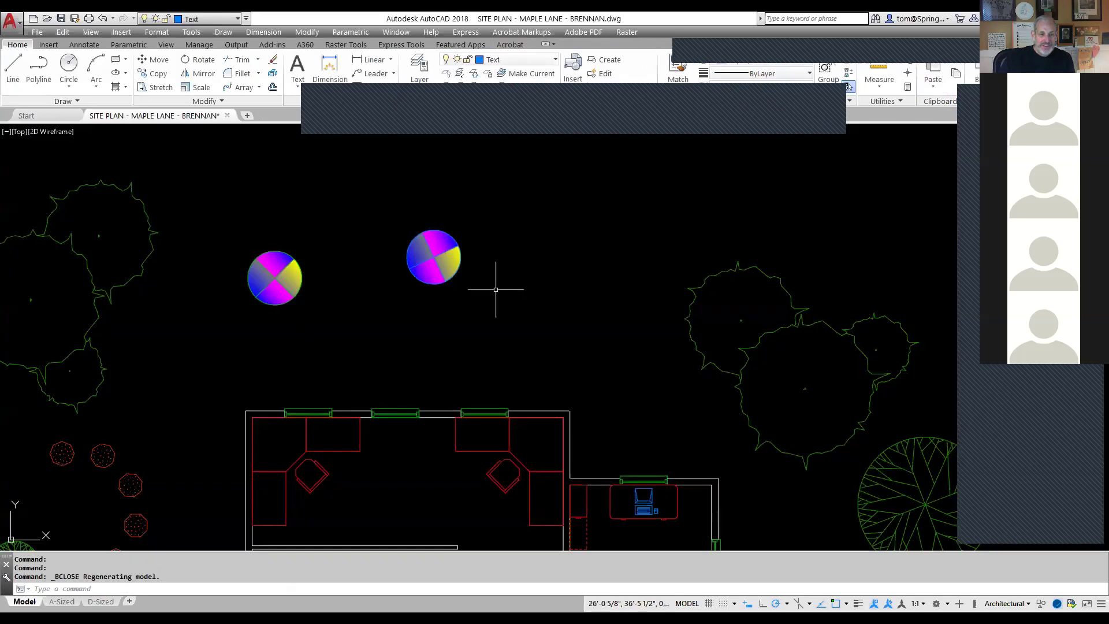
scroll(296, 266, "up", 4)
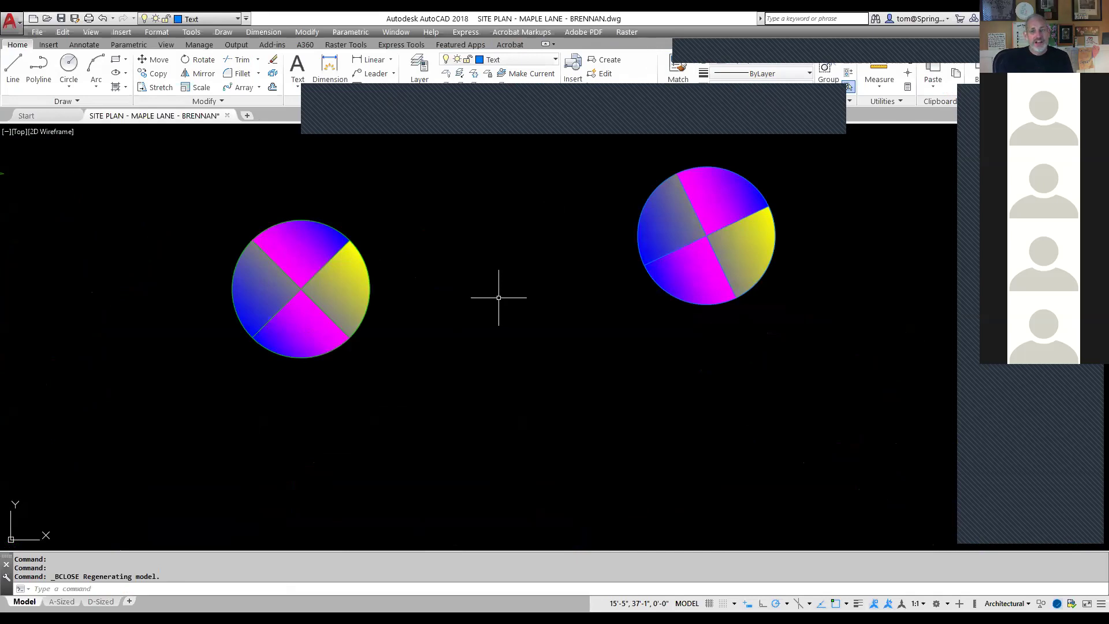
scroll(498, 297, "down", 8)
middle_click_drag(477, 314, 494, 272)
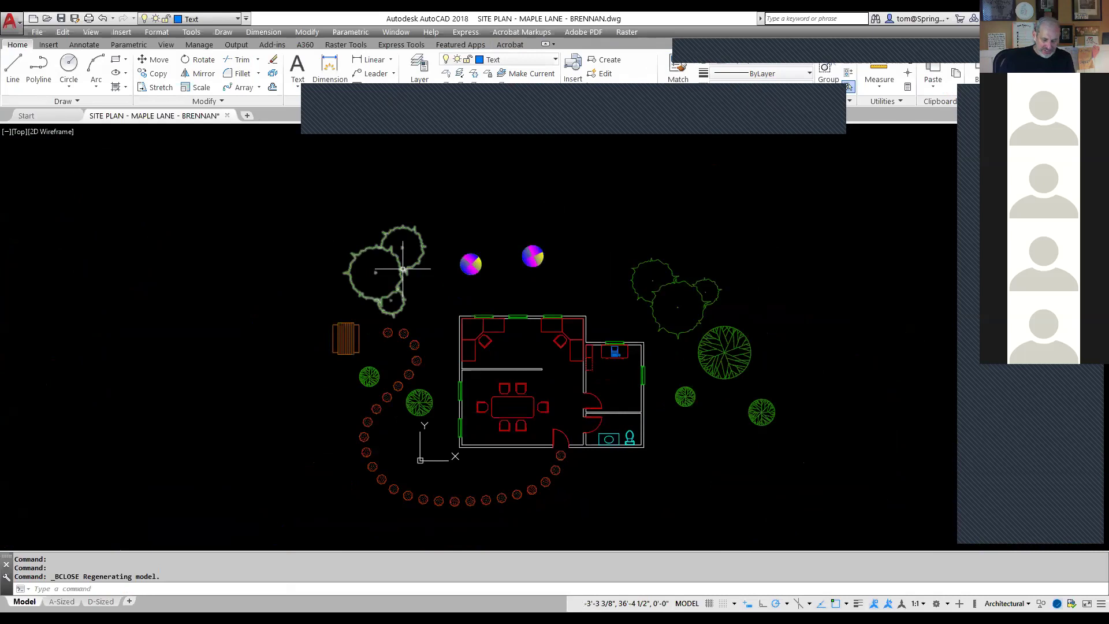
mouse_move(402, 269)
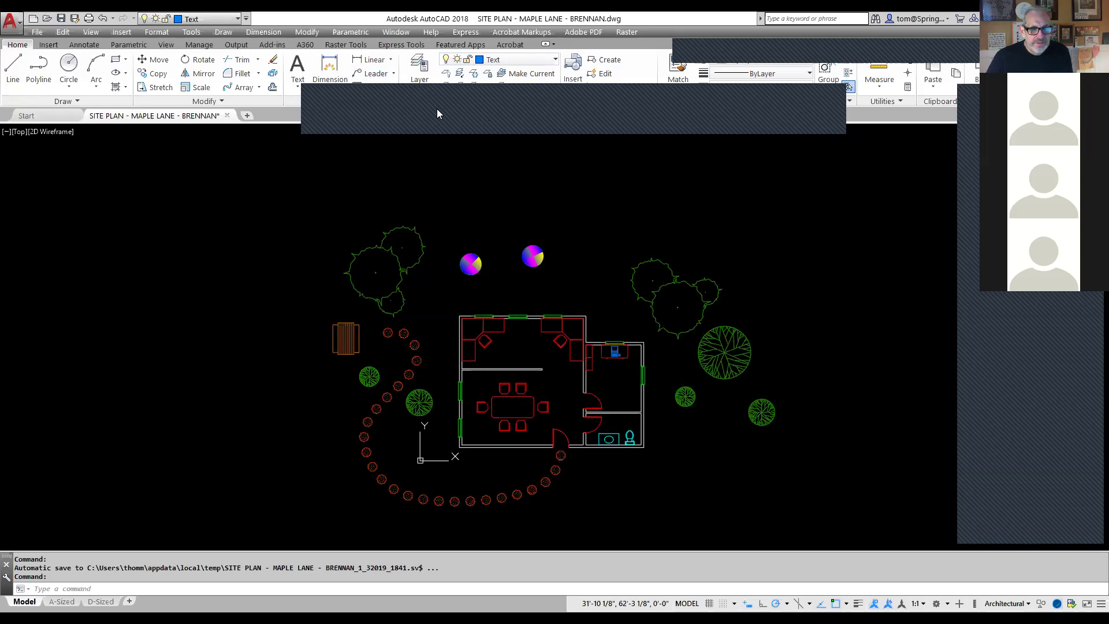
scroll(940, 330, "down", 3)
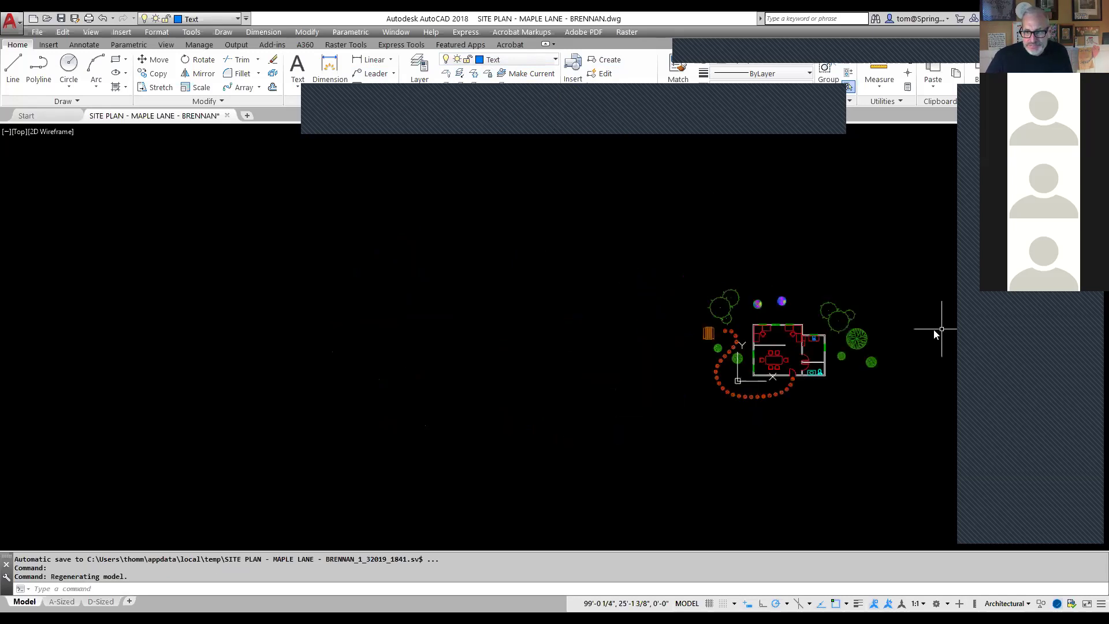
scroll(895, 300, "up", 2)
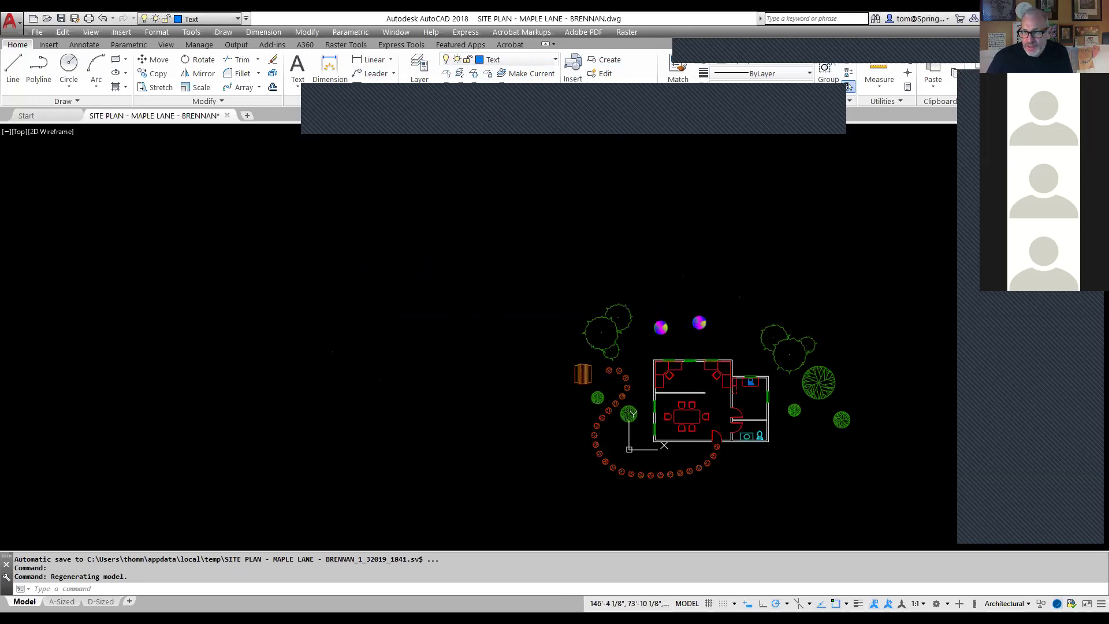
right_click(961, 208)
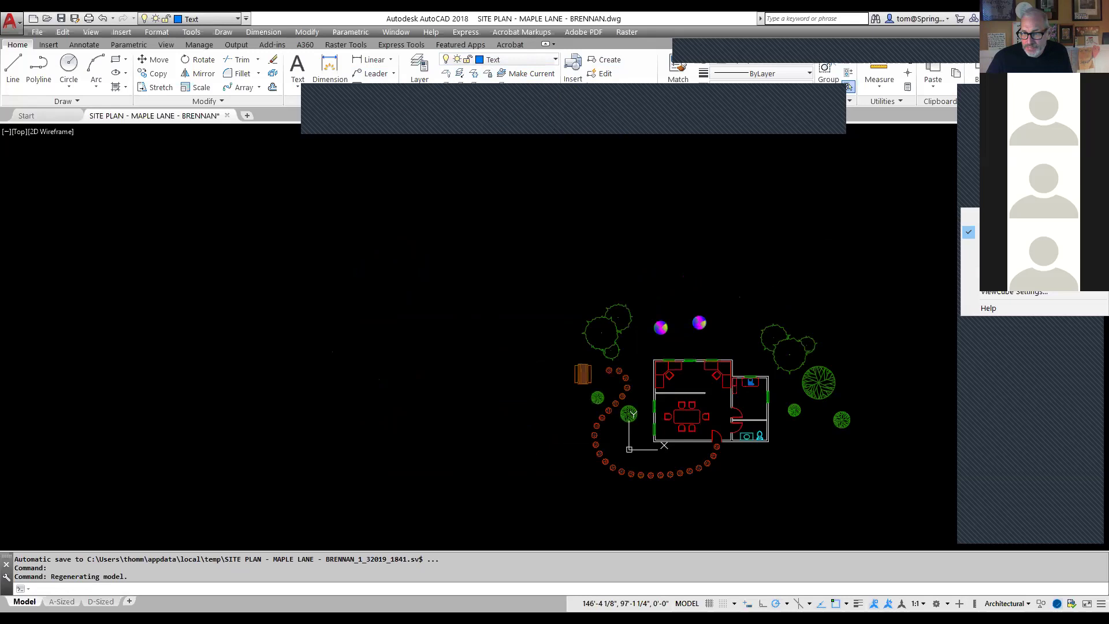
left_click(1036, 537)
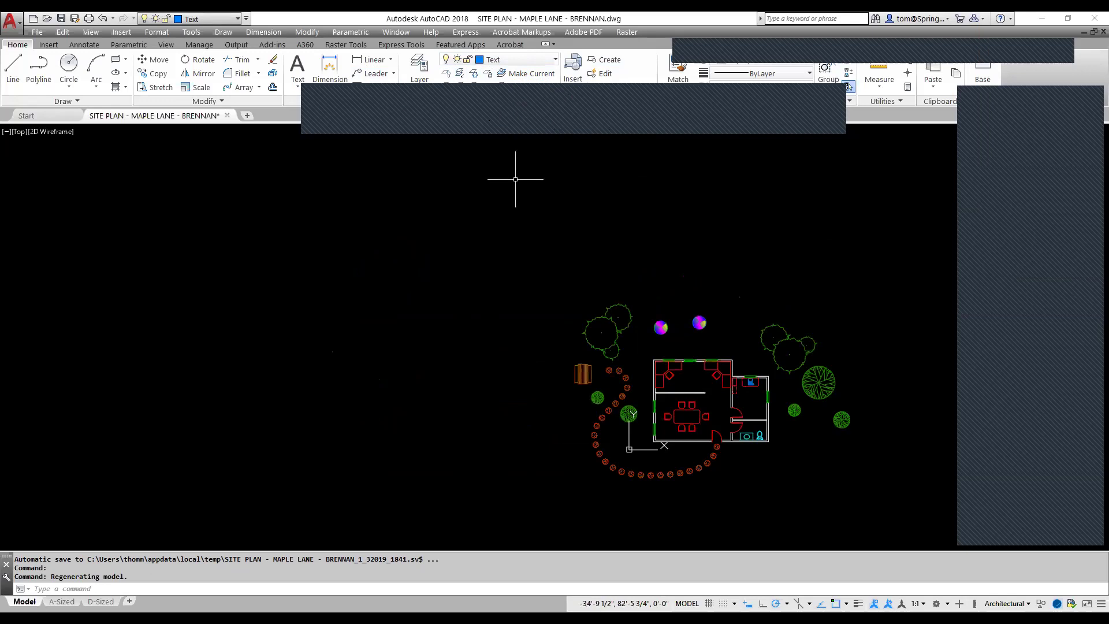
scroll(769, 426, "up", 2)
middle_click_drag(783, 459, 703, 437)
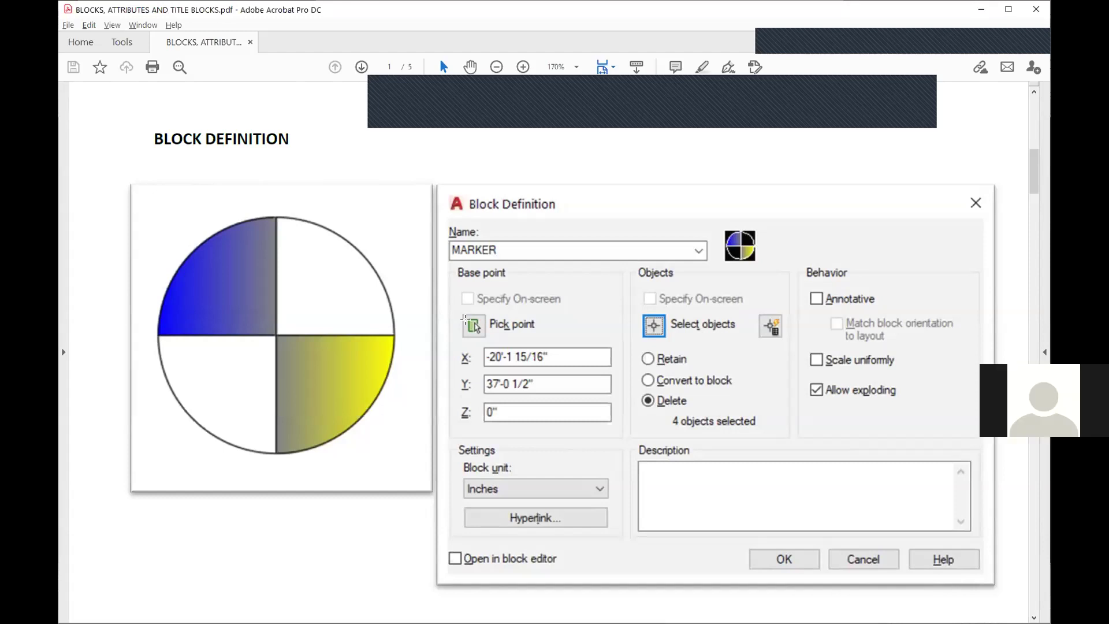
Step: Review the Attribute Definition example in the BLOCKS, ATTRIBUTES AND TITLE BLOCKS PDF and return to the AutoCAD site plan
scroll(464, 319, "down", 8)
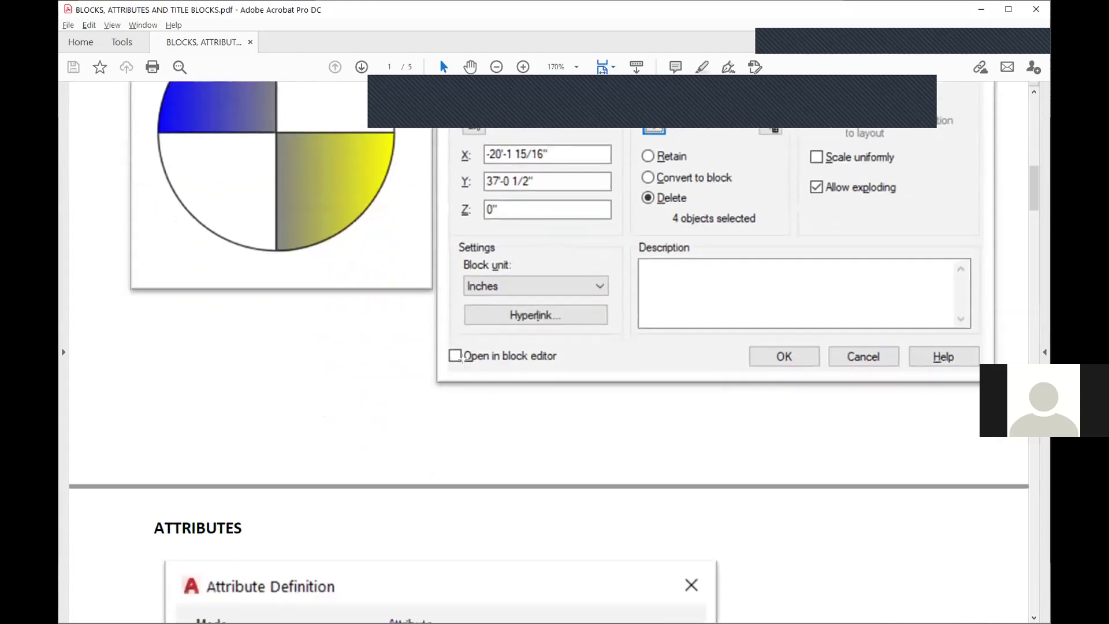
scroll(465, 367, "down", 5)
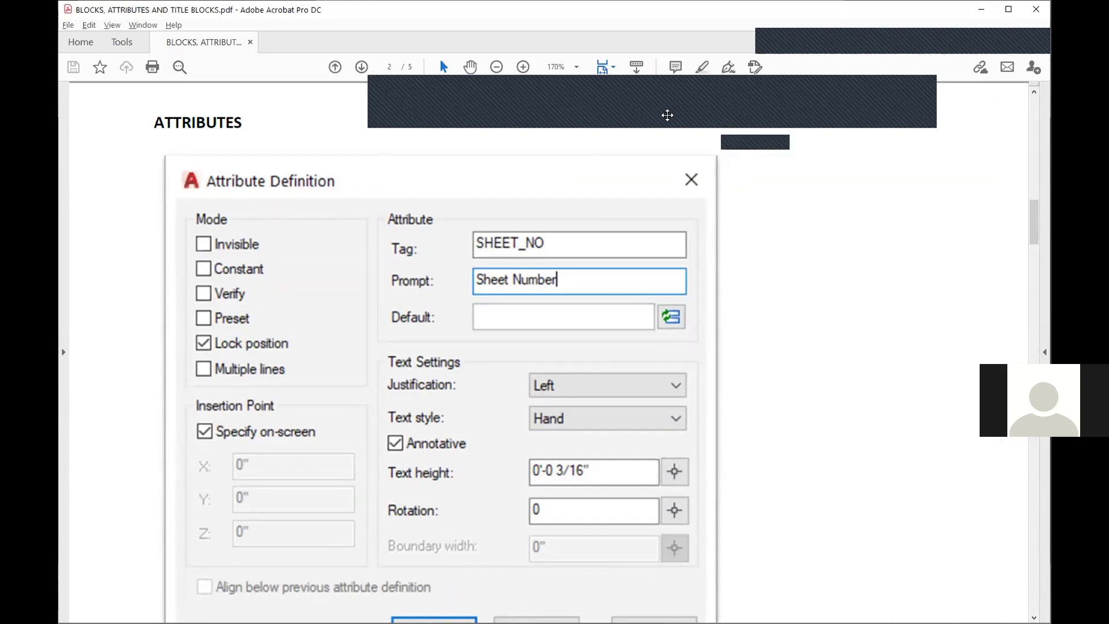
key("alt+Tab")
Step: Explode the western MARKER block above the house into its separate objects
scroll(559, 245, "up", 6)
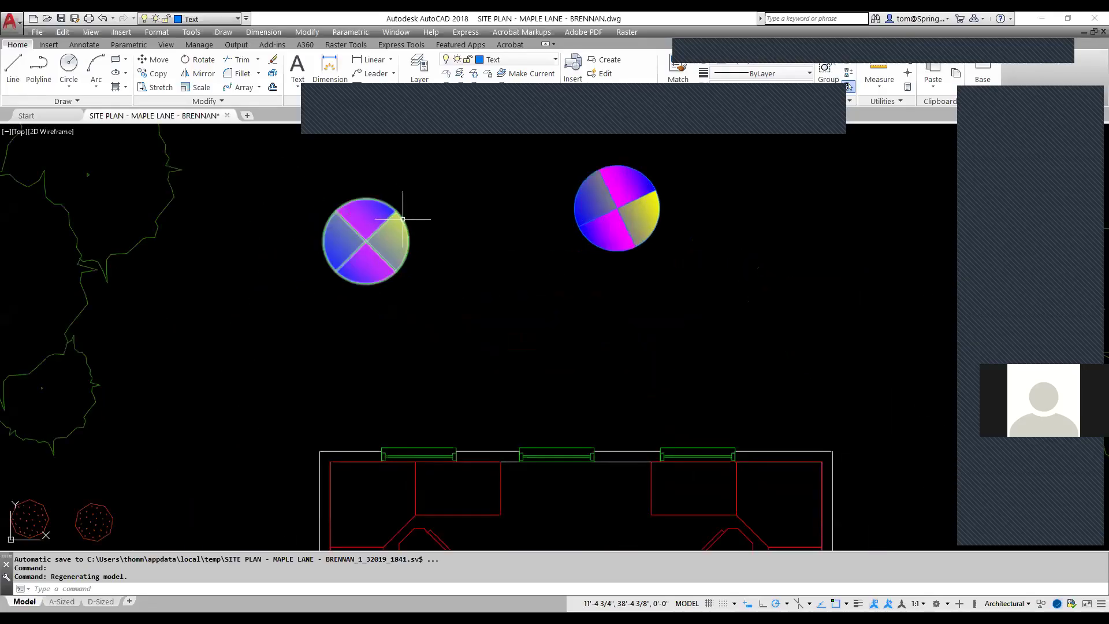
left_click(398, 223)
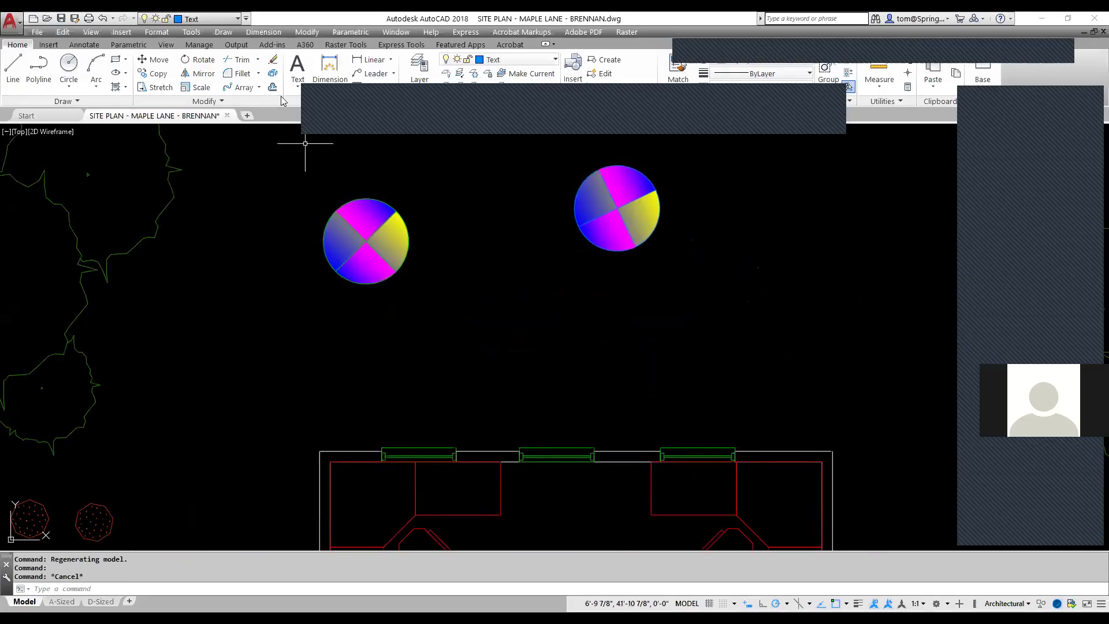
left_click(272, 73)
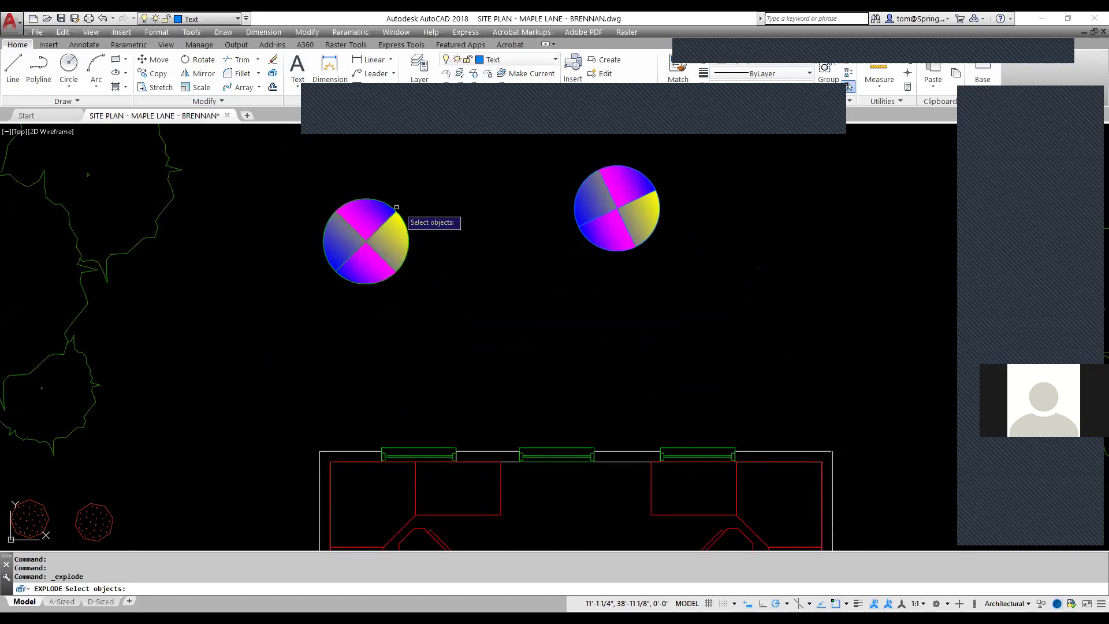
left_click(384, 217)
key("Return")
key("Escape")
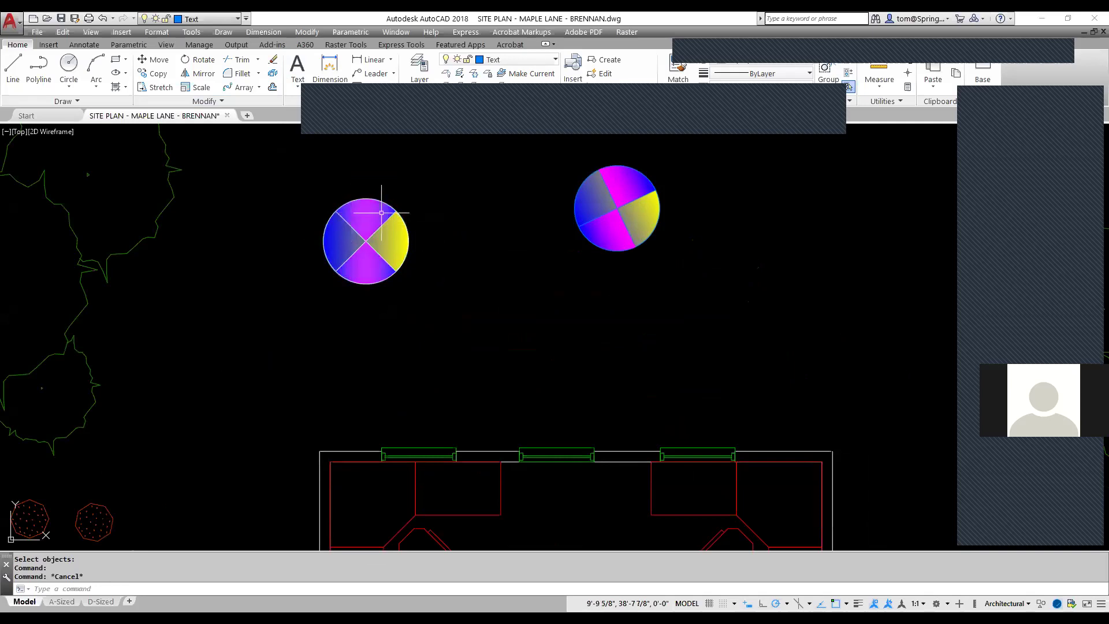
key("Escape")
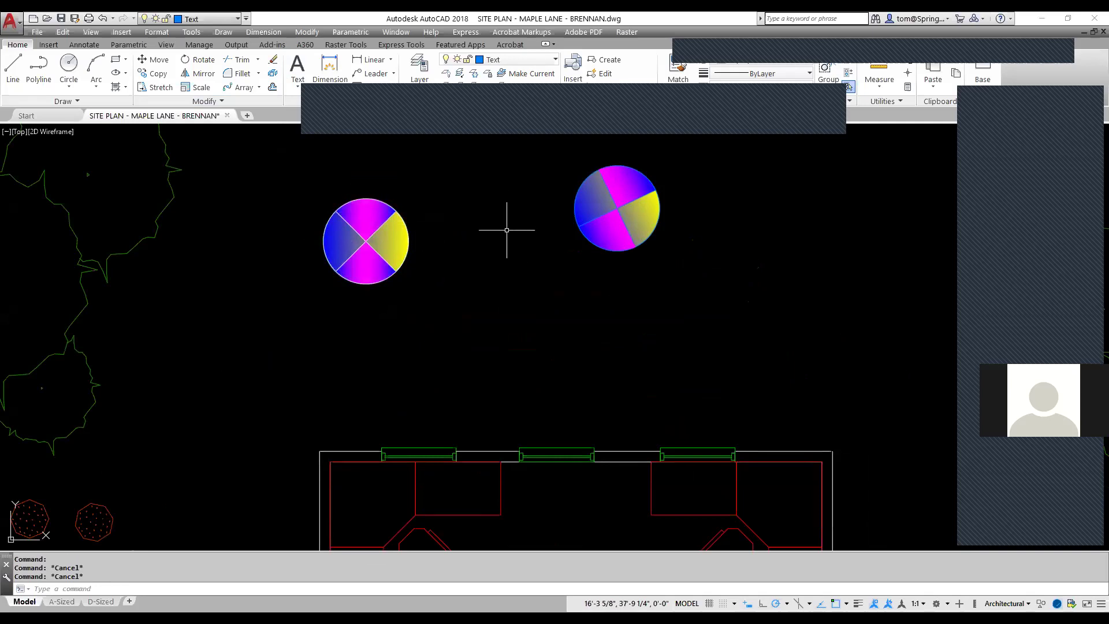
Step: Keep Text as the current layer and start an attribute definition with tag MARKER_NO and prompt MARKER NUMBER
left_click(238, 20)
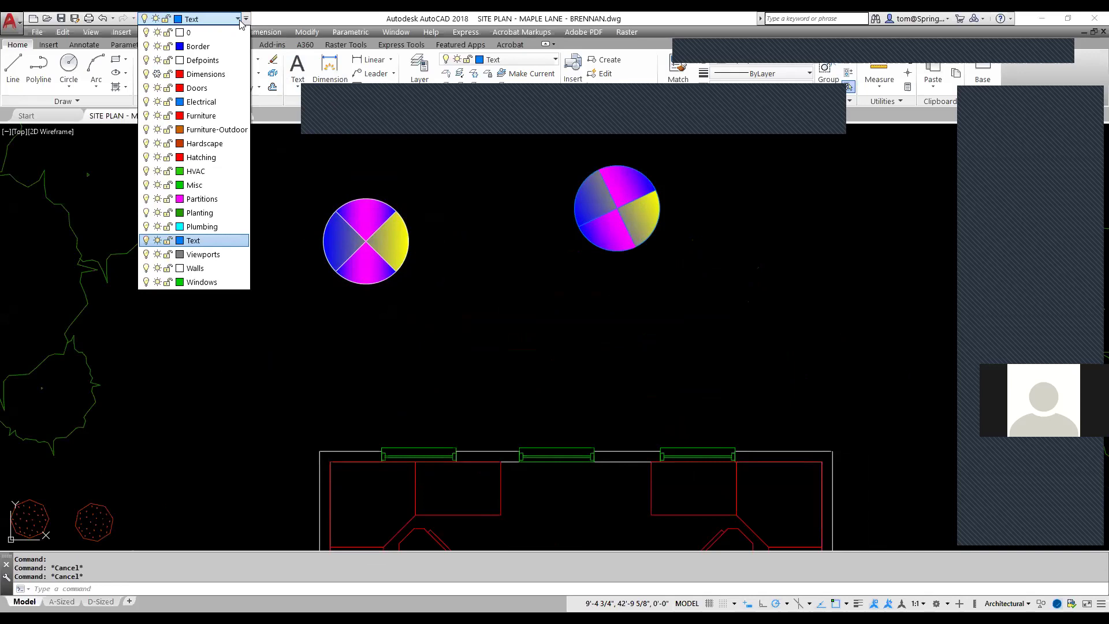
left_click(210, 241)
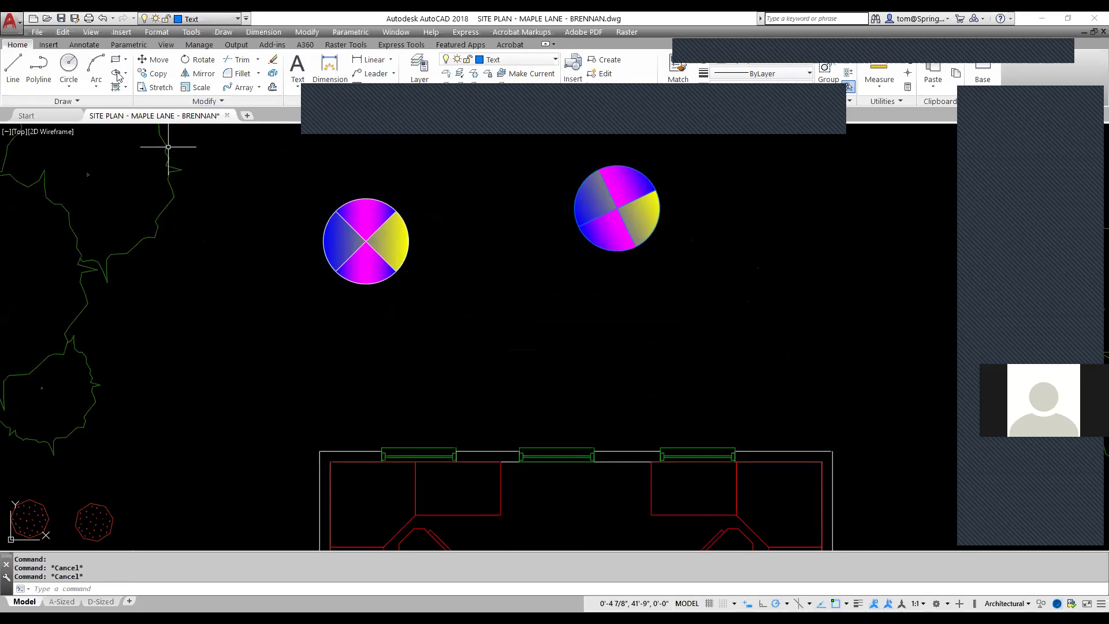
left_click(56, 45)
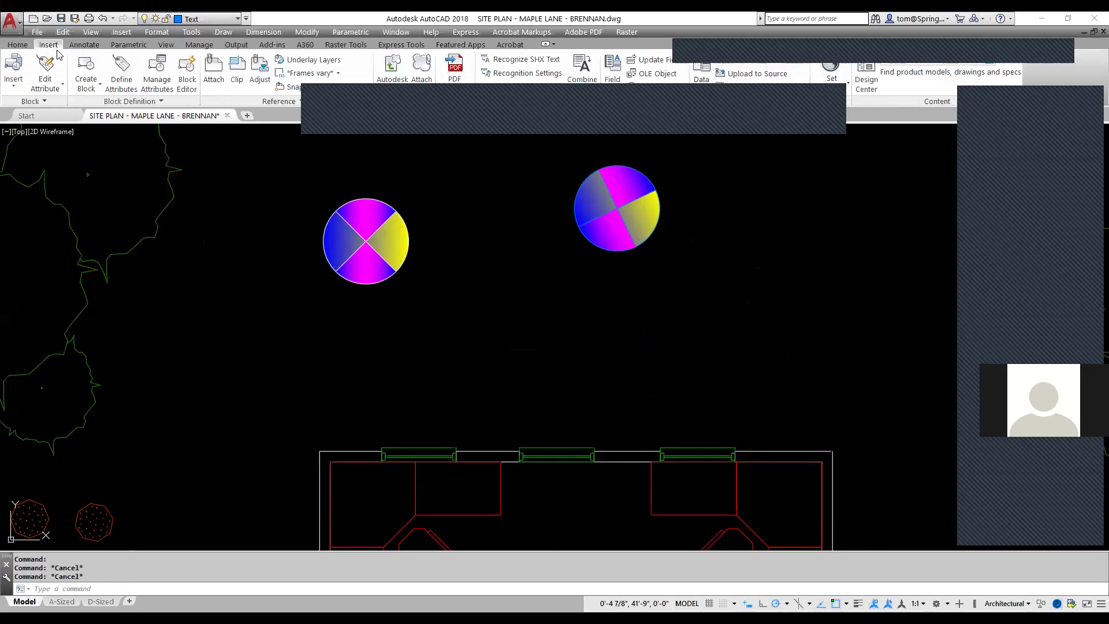
left_click(123, 70)
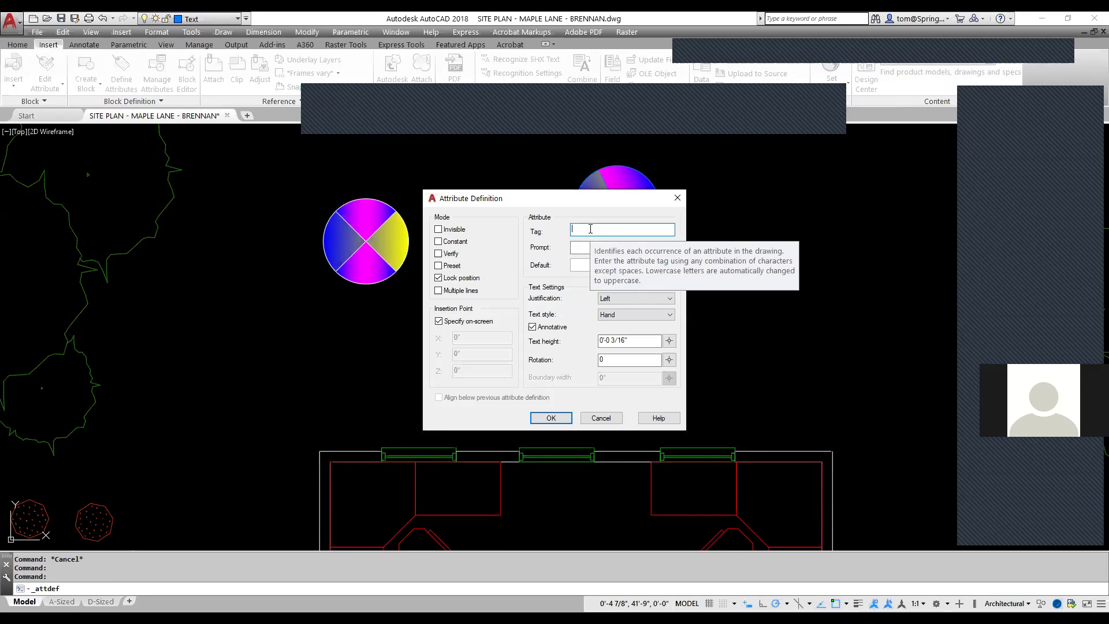
type("MARKER_NO")
left_click(584, 250)
type("MARKER ")
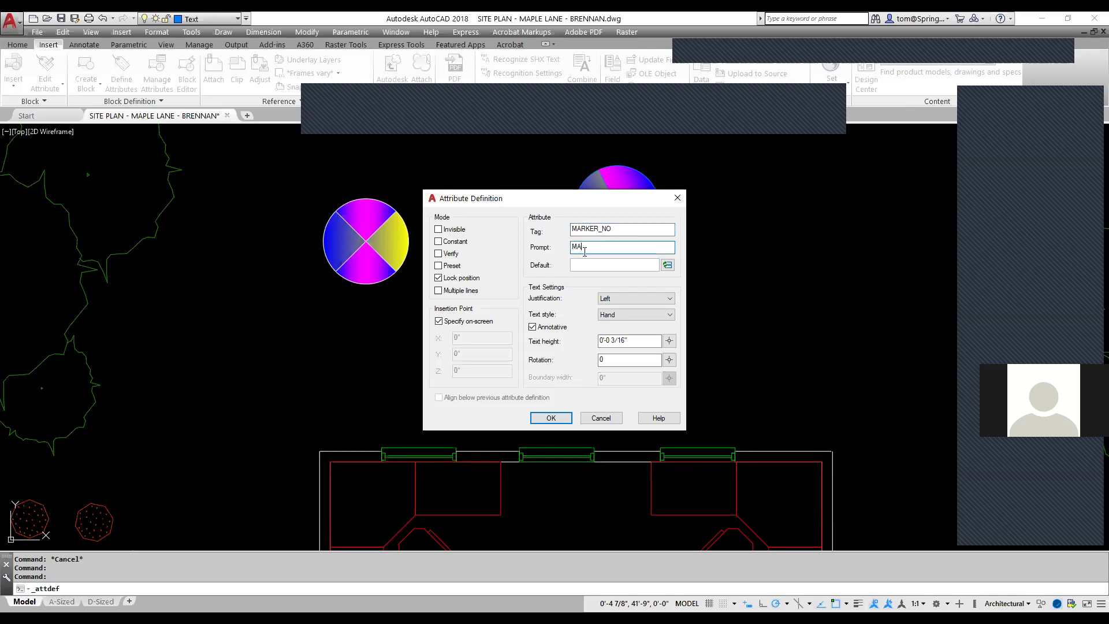
type("NUMBER")
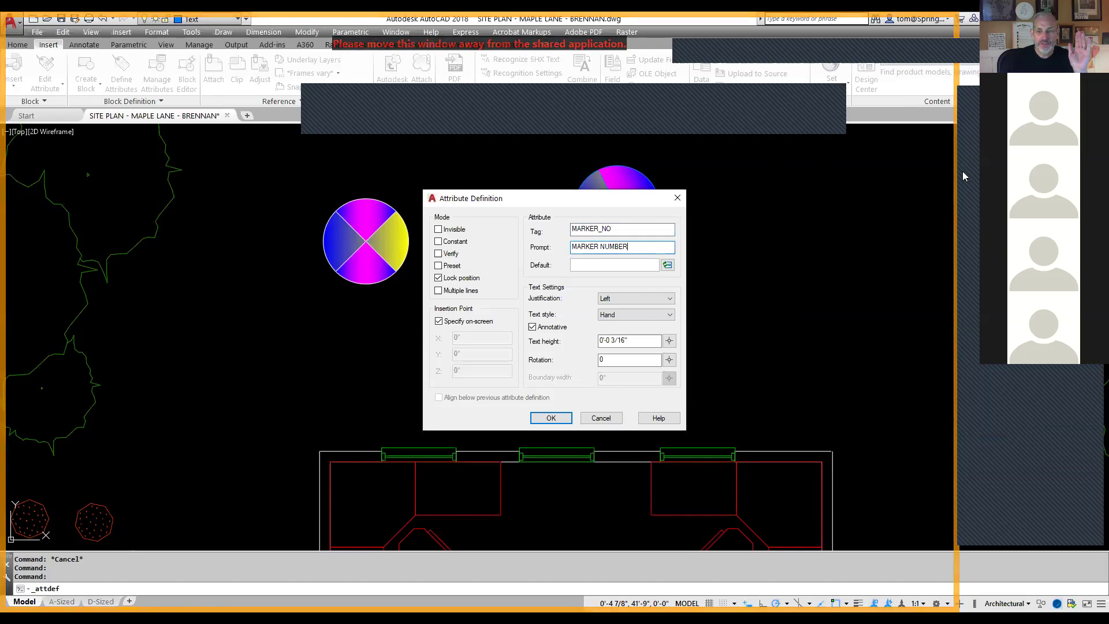
Step: Accept the attribute definition and place its tag just east of the exploded marker circle
left_click_drag(962, 171, 990, 171)
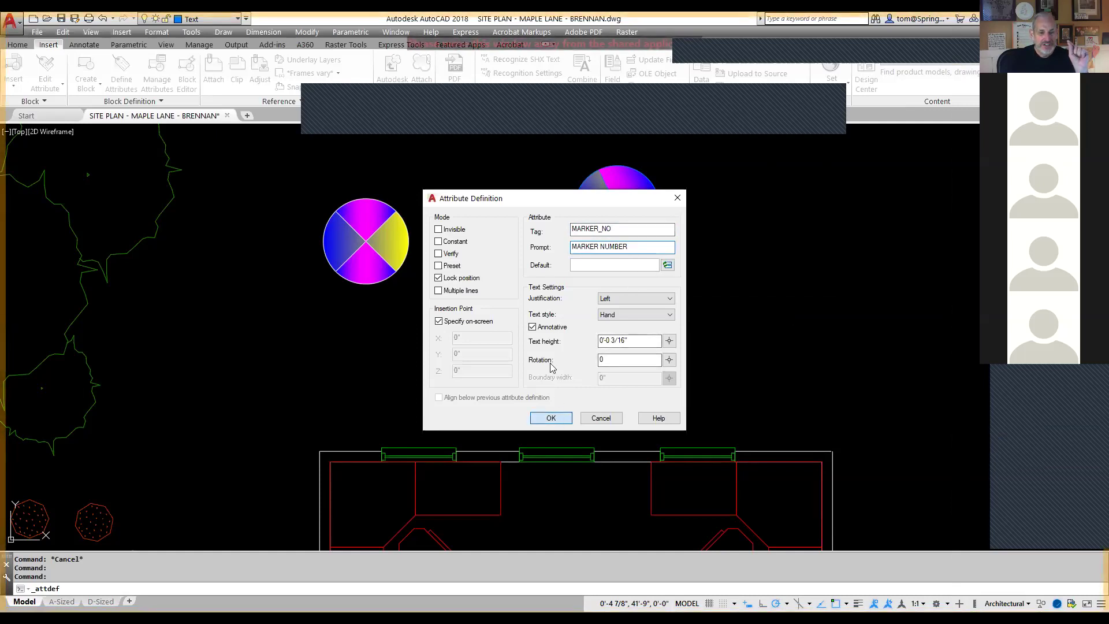
left_click(551, 418)
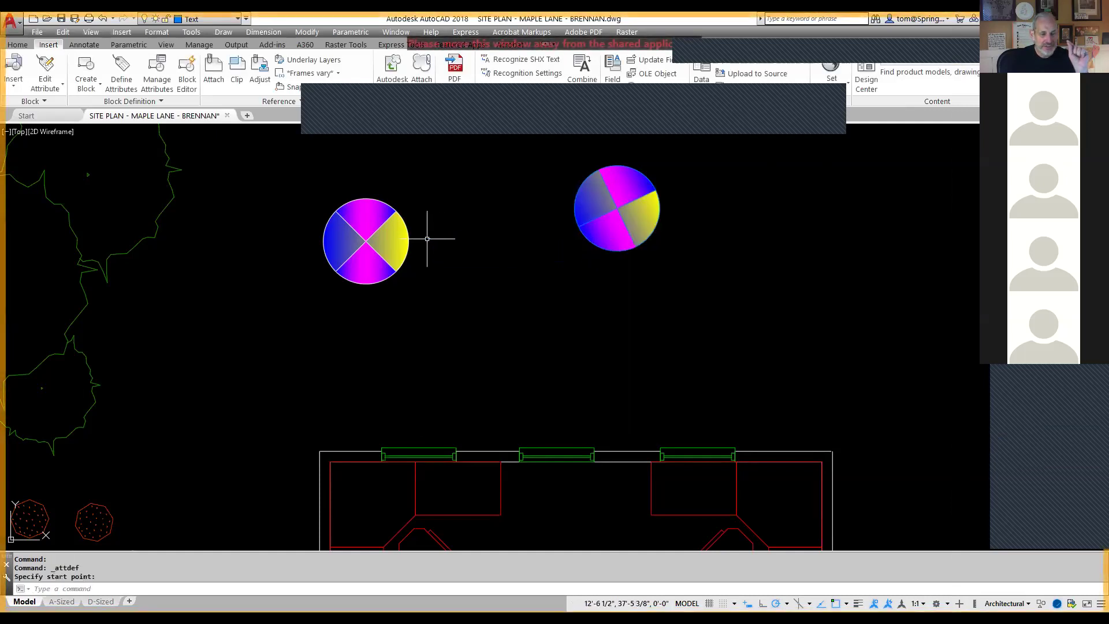
scroll(416, 237, "up", 10)
scroll(338, 191, "down", 5)
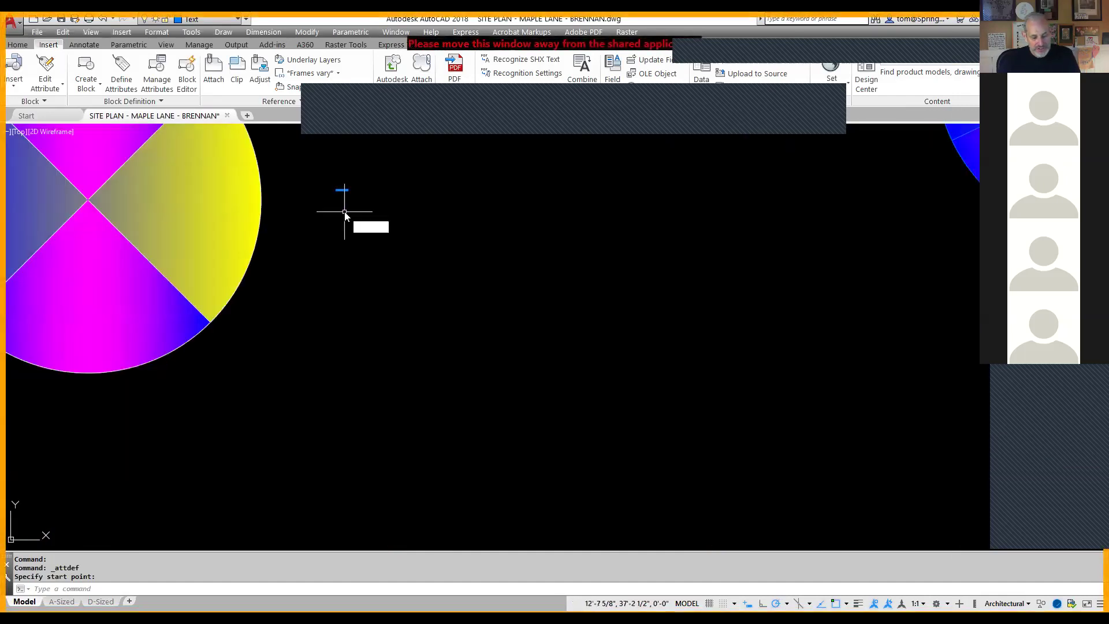
Step: Scale the MARKER_NO attribute tag by a factor of 4 from a base point at its western end
type("sc")
key("Return")
left_click(362, 159)
left_click(302, 221)
key("Return")
left_click(335, 189)
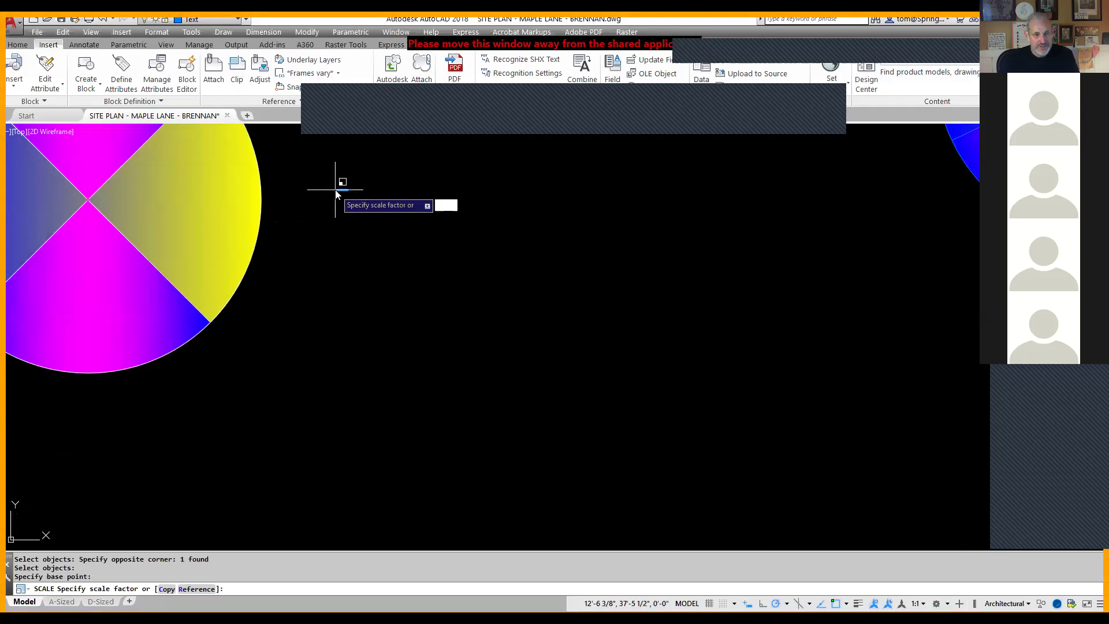
type("4")
key("Return")
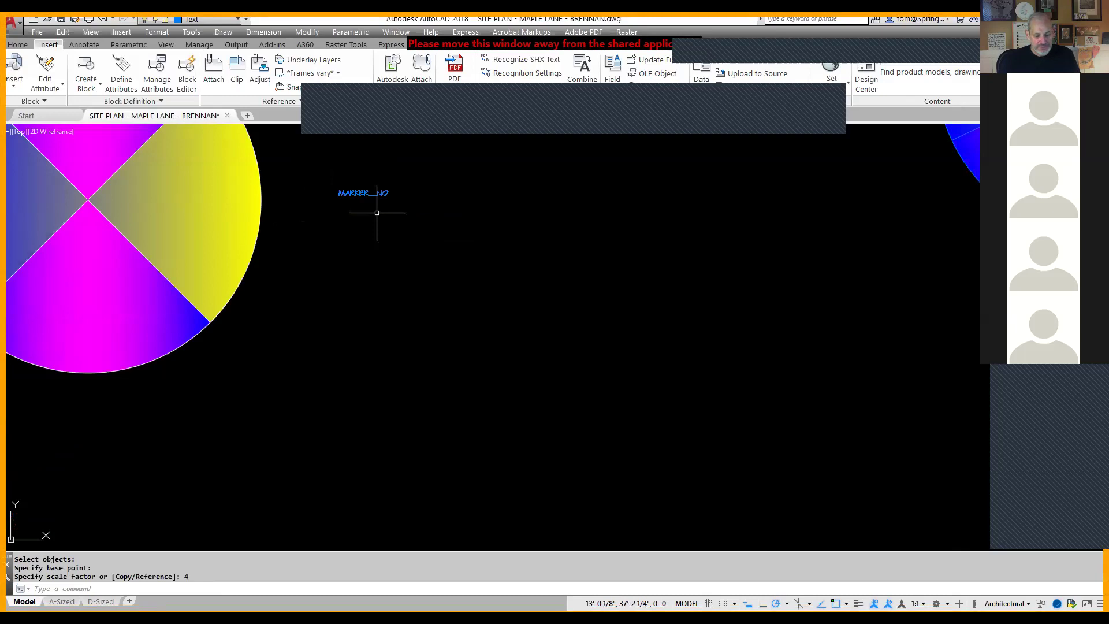
Step: Scale the MARKER_NO tag again by a factor of 5 from a base point near its start
key("Return")
left_click(369, 194)
key("Return")
left_click(342, 191)
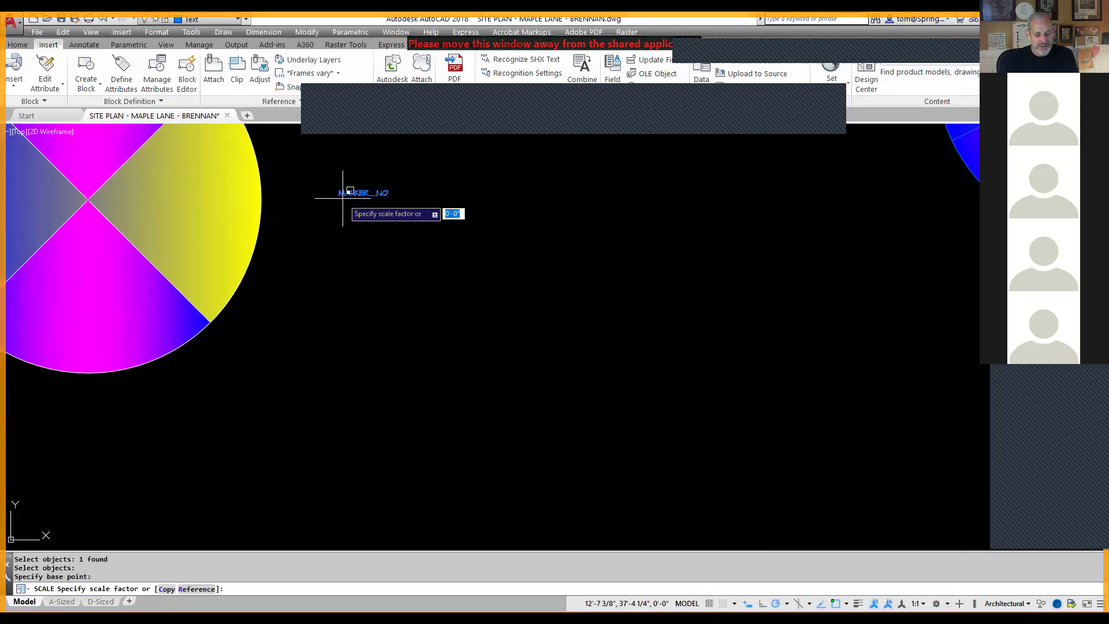
type("5")
key("Return")
scroll(358, 231, "down", 5)
scroll(371, 248, "up", 4)
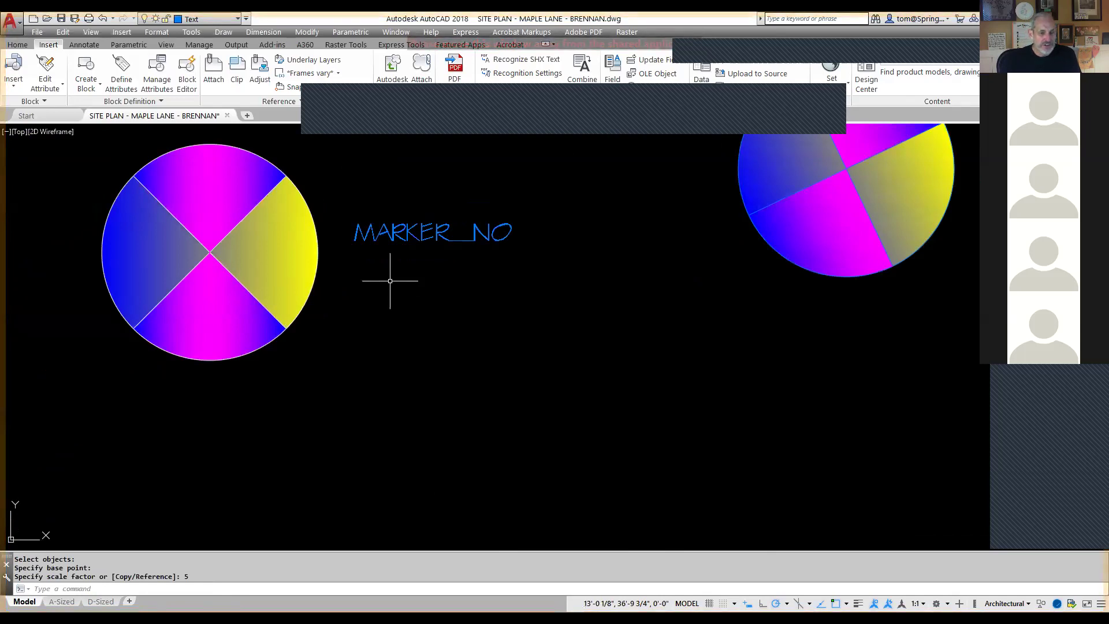
Step: Set the MARKER_NO attribute's paper text height to 4" in its properties and deselect it
left_click(398, 238)
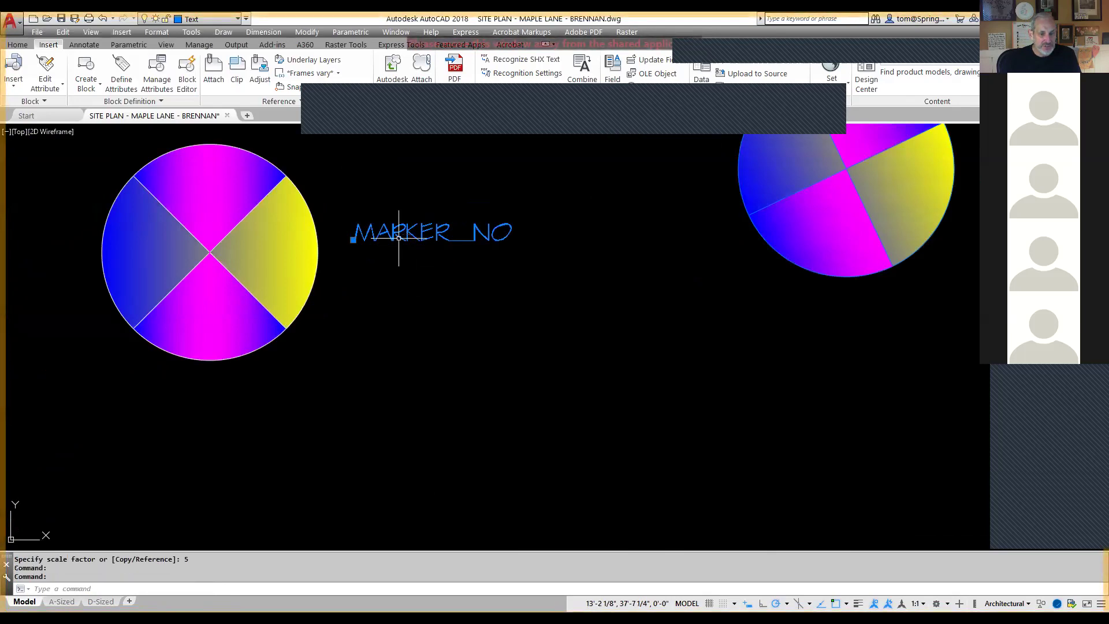
right_click(398, 238)
left_click(463, 517)
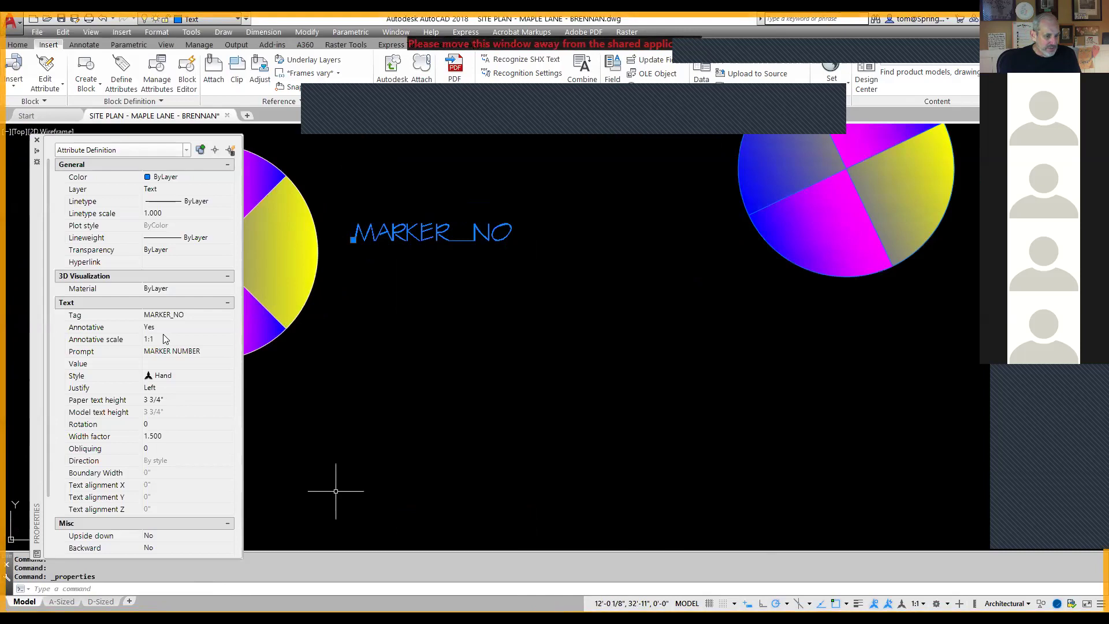
left_click(582, 387)
left_click(441, 388)
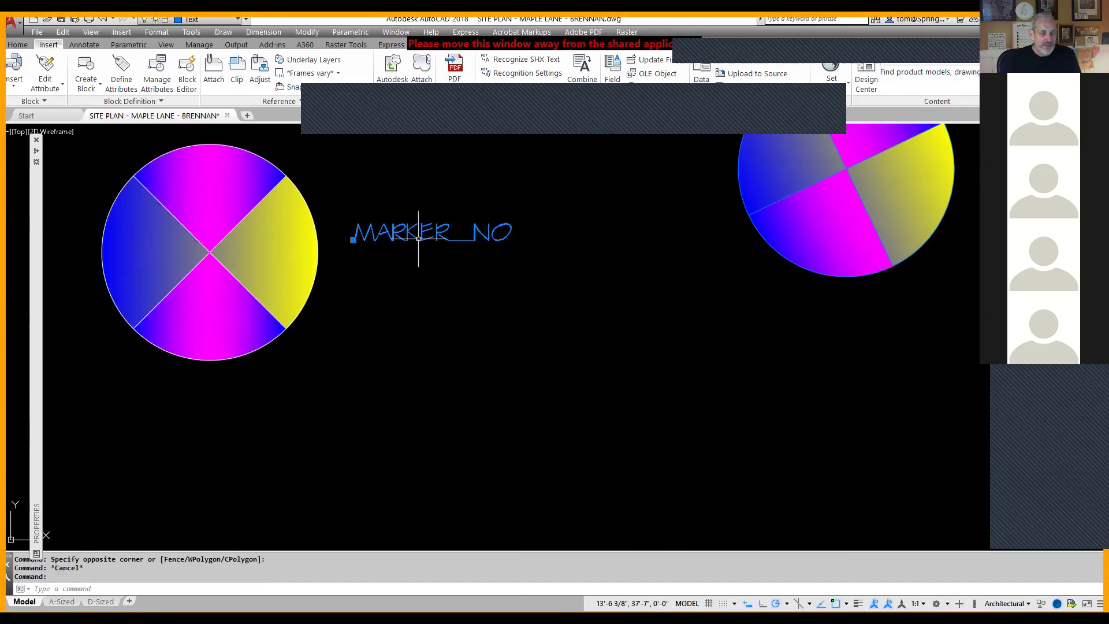
right_click(421, 240)
left_click(467, 517)
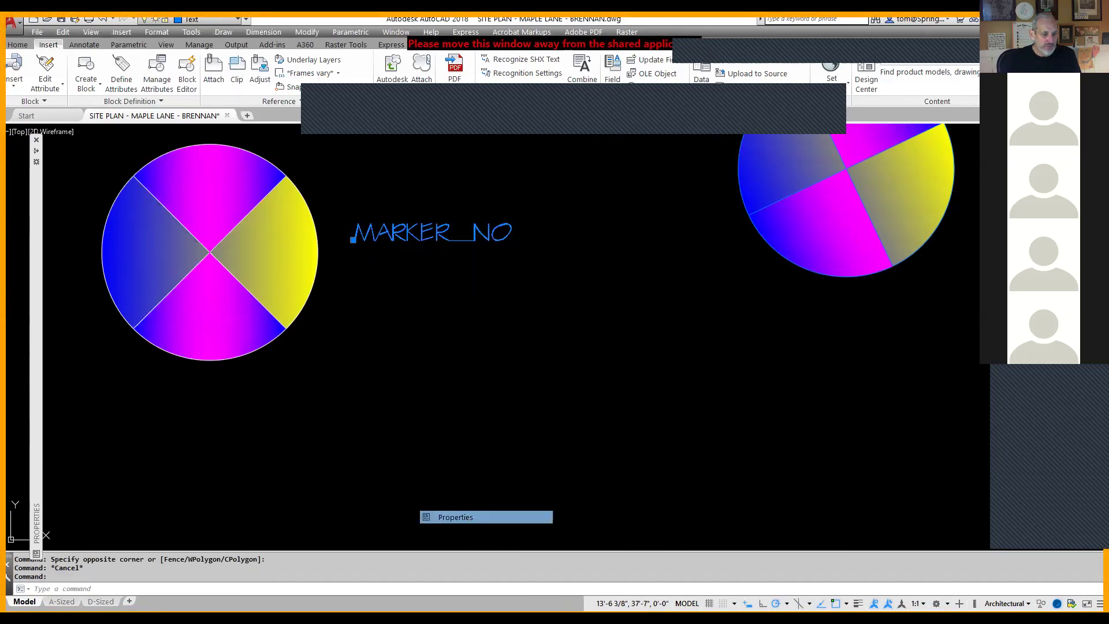
left_click(176, 398)
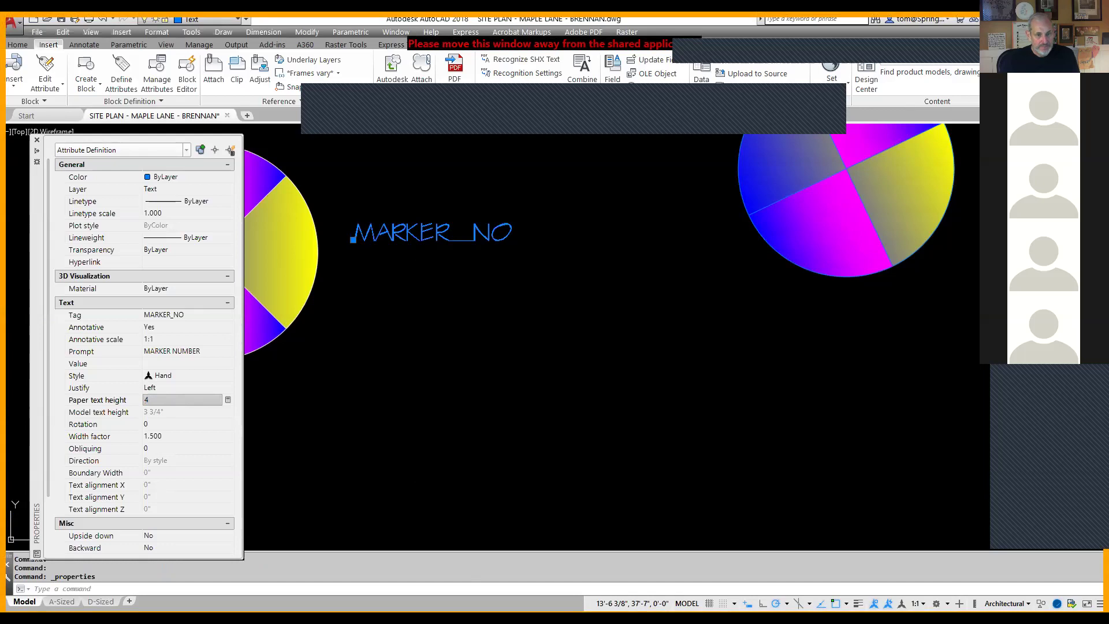
key("Return")
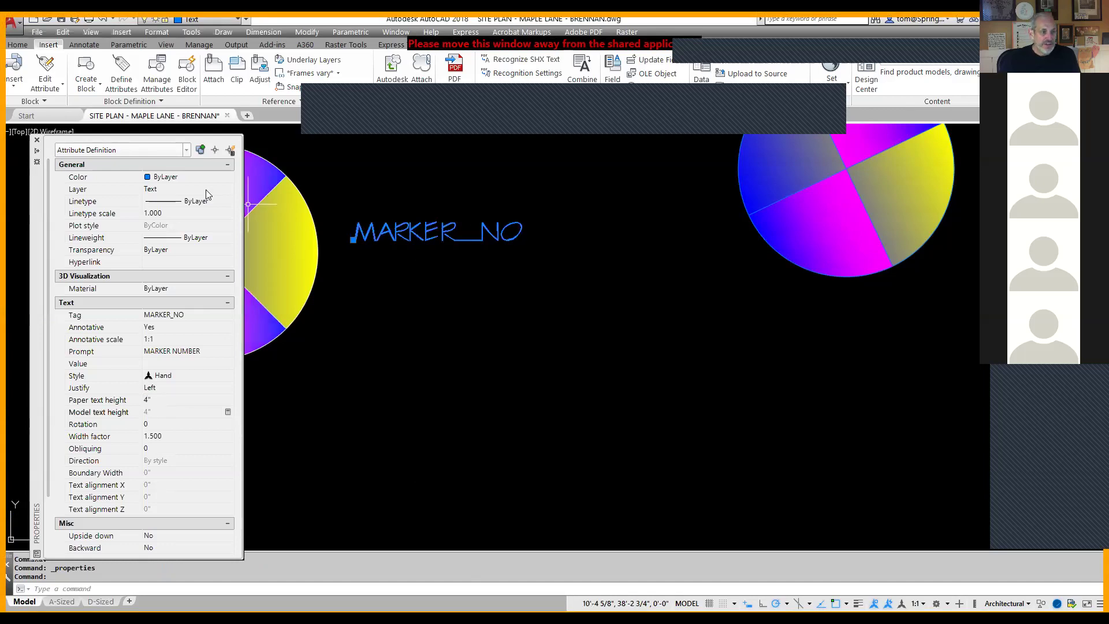
left_click(37, 140)
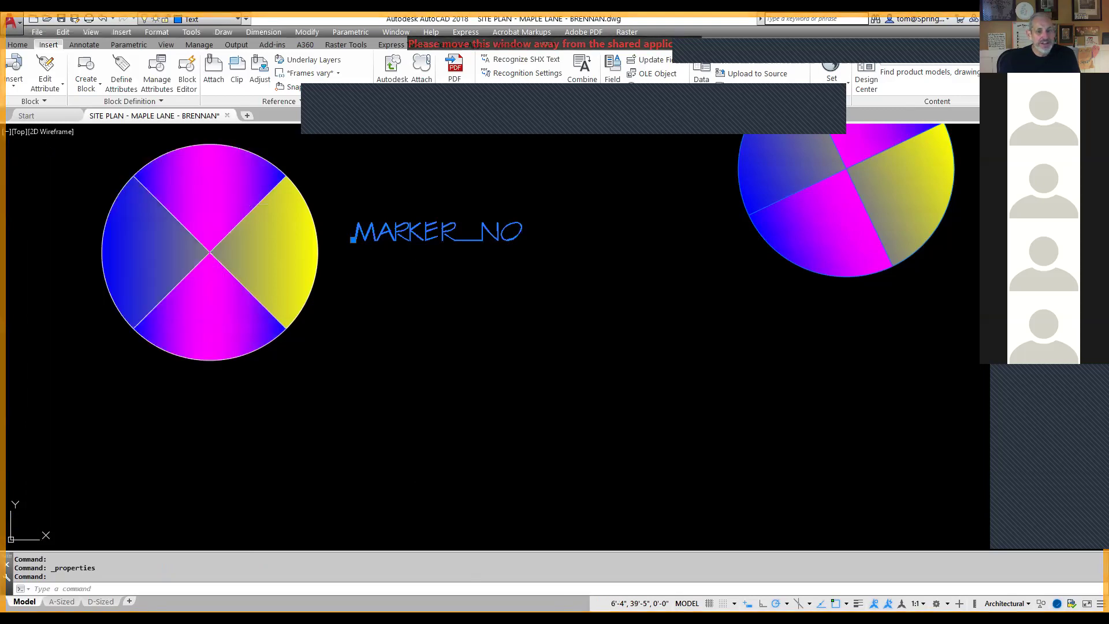
key("Escape")
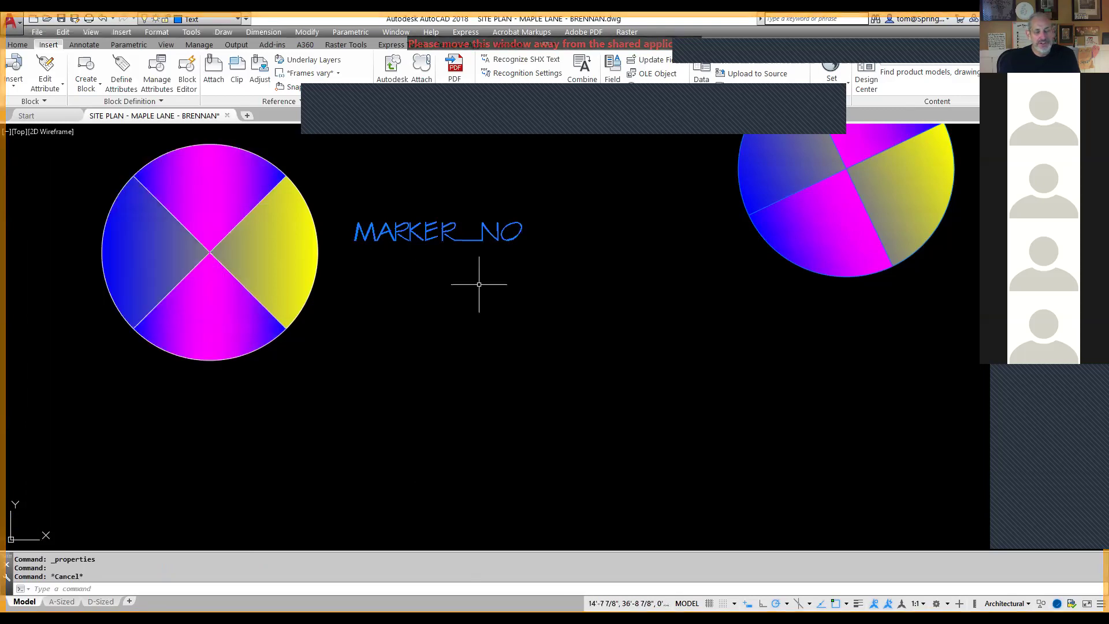
Step: Define a second attribute with tag USE and prompt MARKER USE, matching MARKER_NO's text height, and place it directly below MARKER_NO
right_click(469, 347)
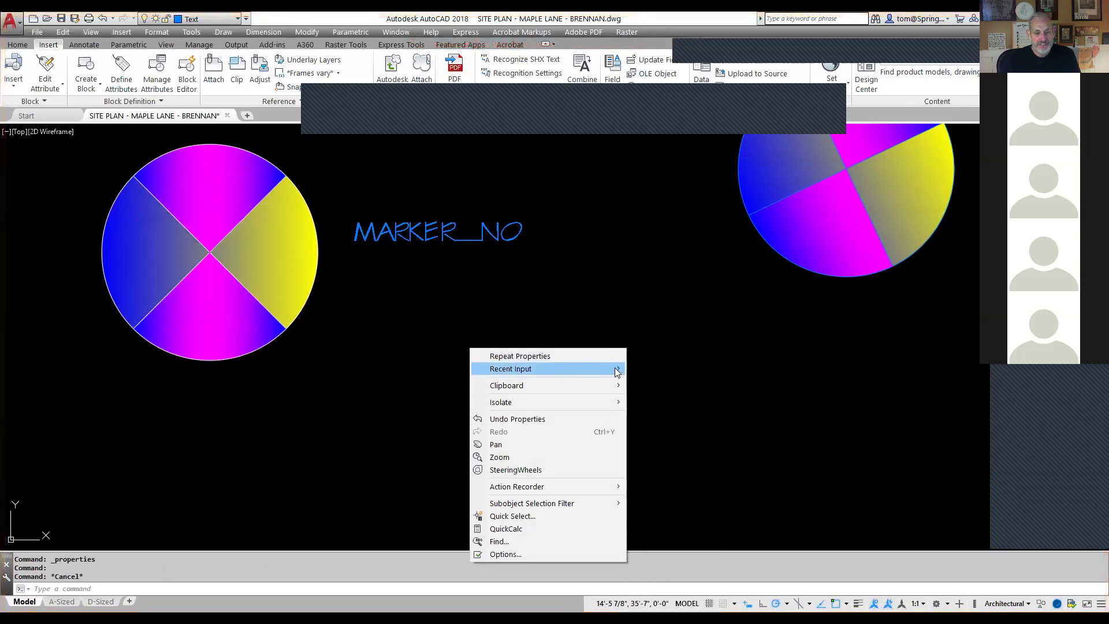
mouse_move(612, 369)
left_click(678, 395)
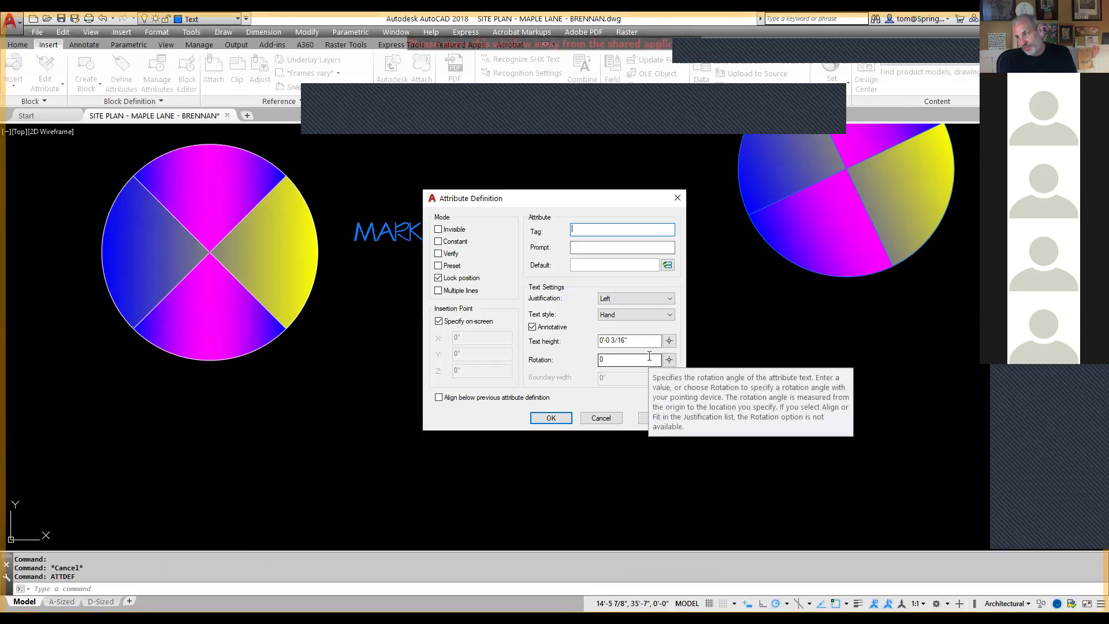
type("USE")
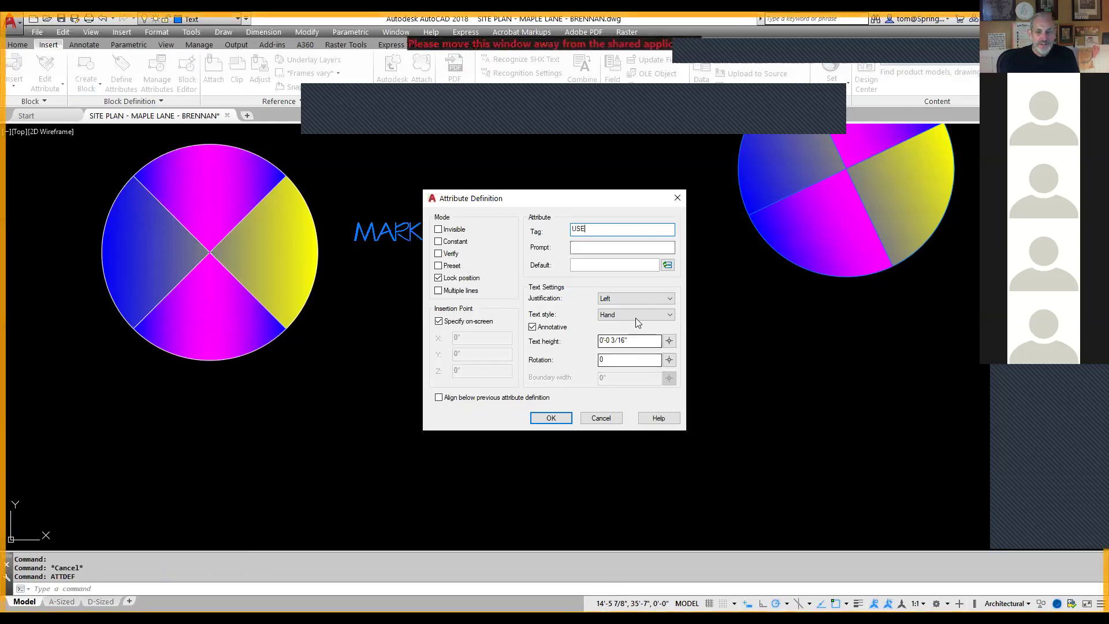
left_click(609, 246)
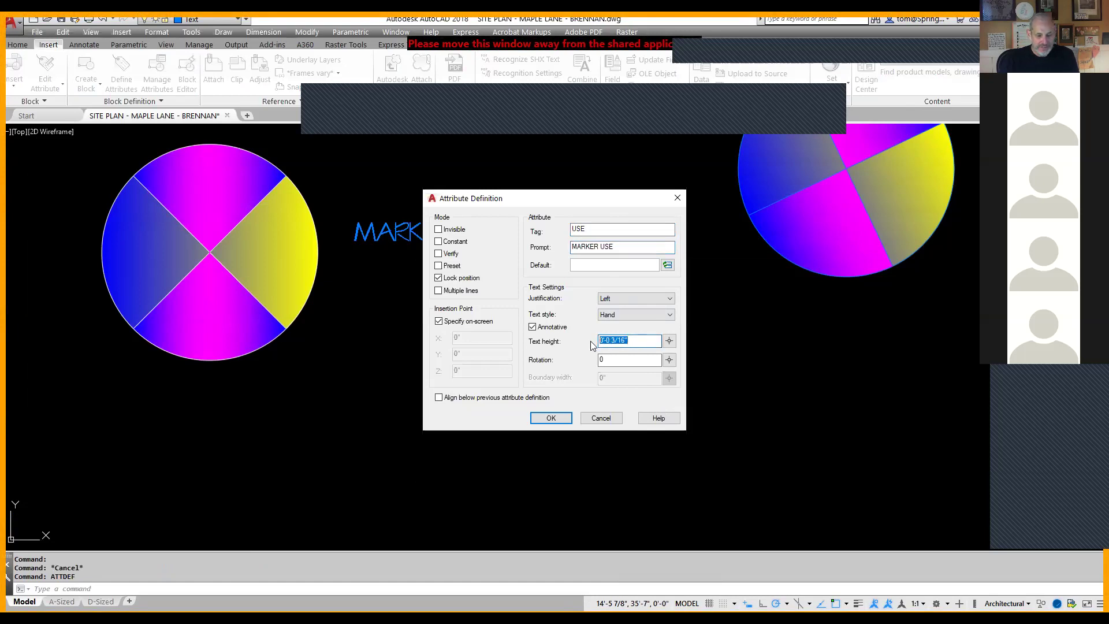
key("Return")
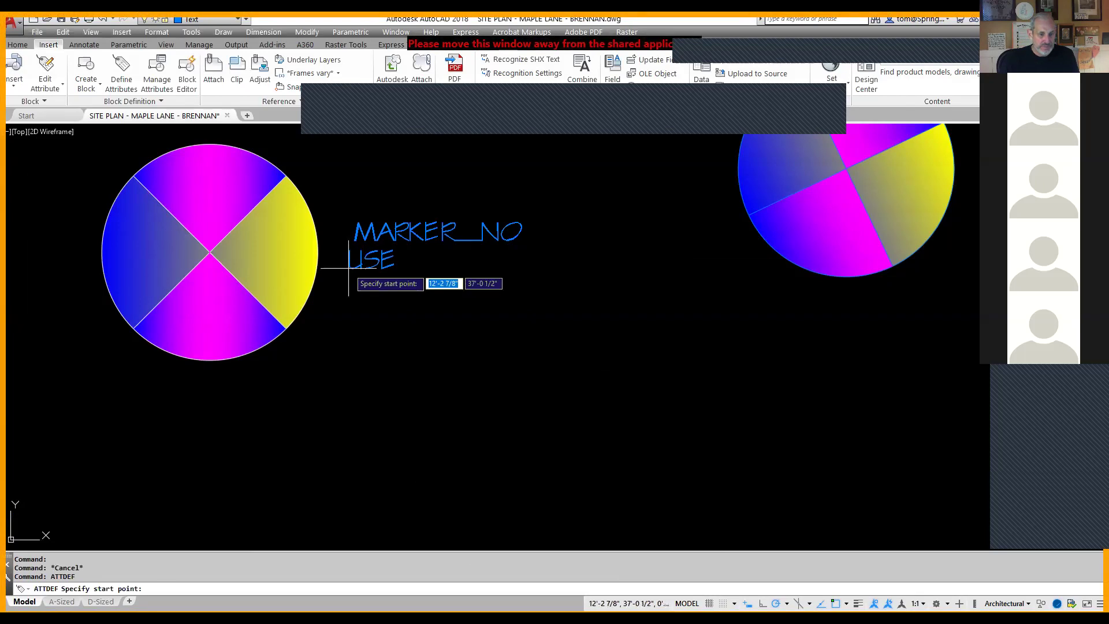
left_click(351, 270)
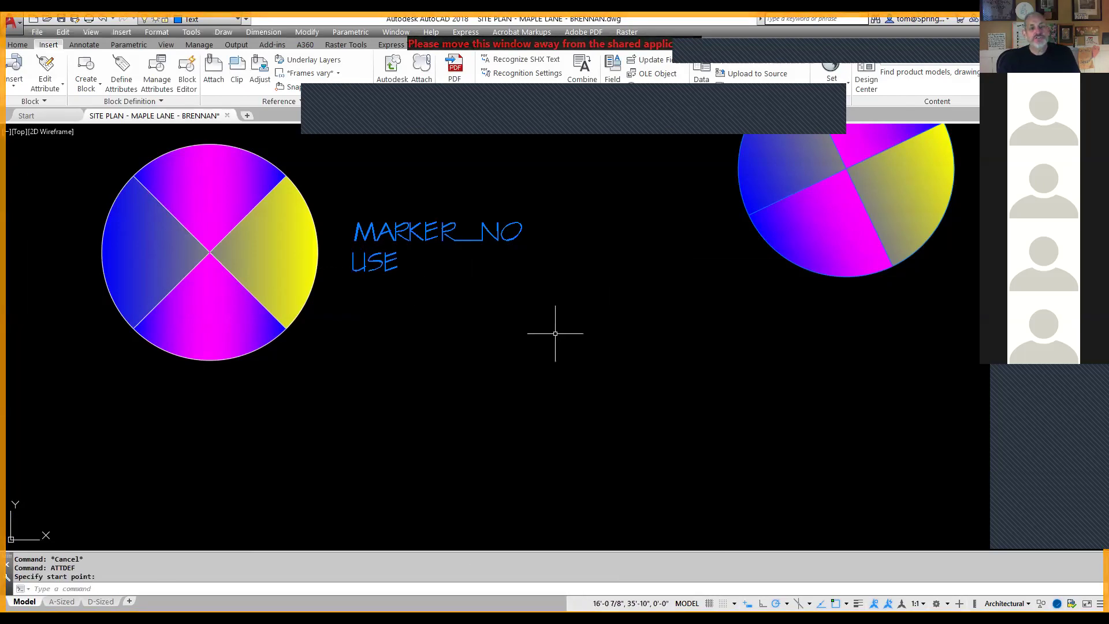
Step: Start a block definition named MARKER with its base point at the center of the exploded marker circle
scroll(542, 317, "down", 2)
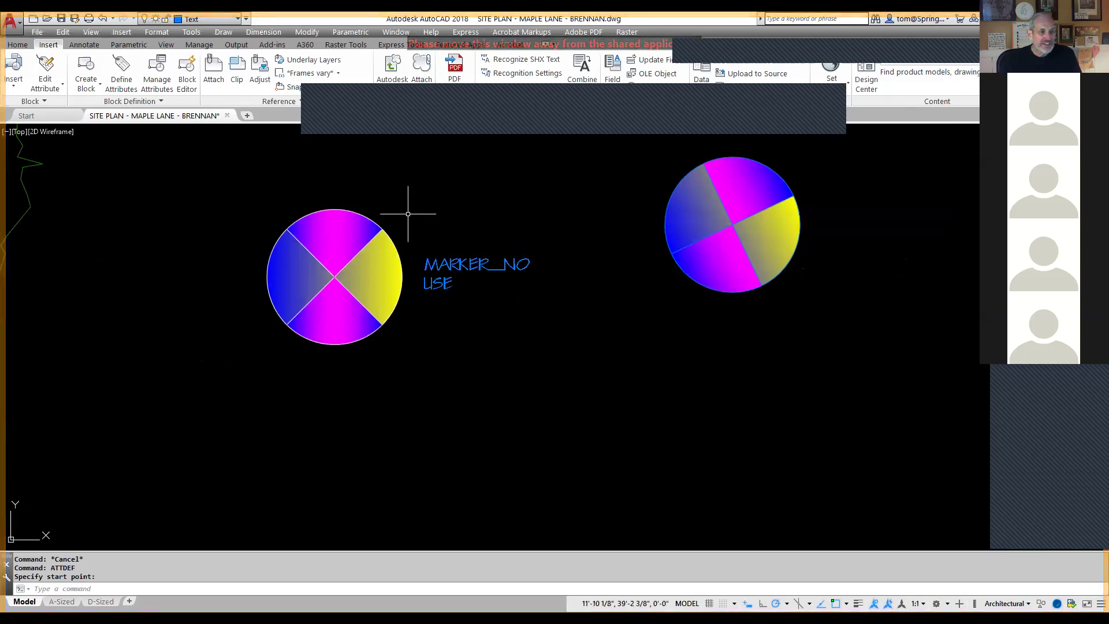
left_click(100, 87)
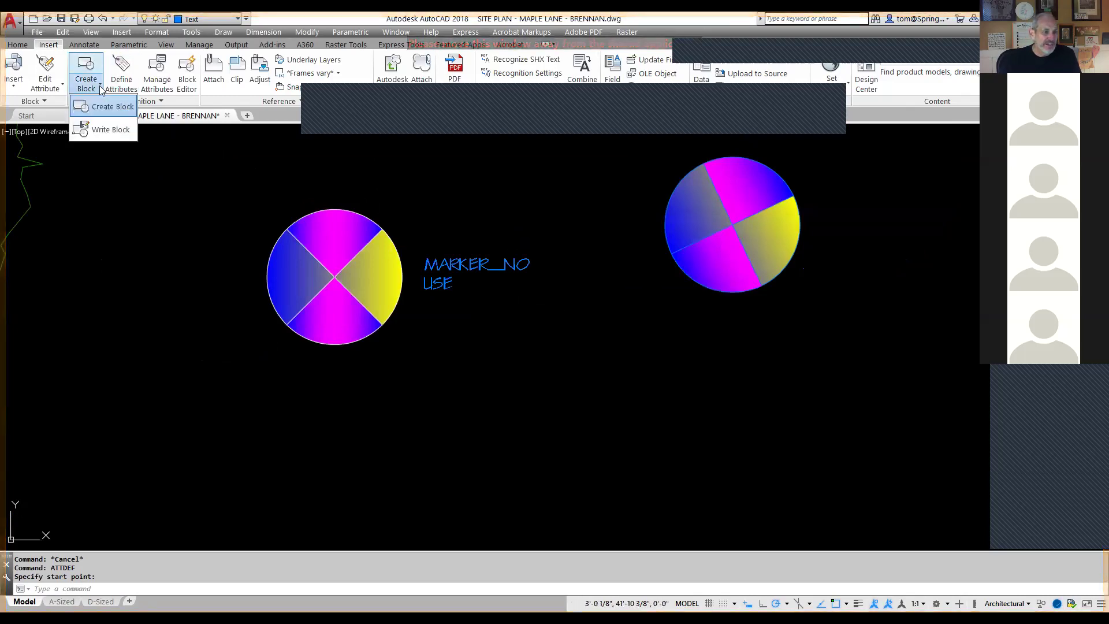
left_click(106, 106)
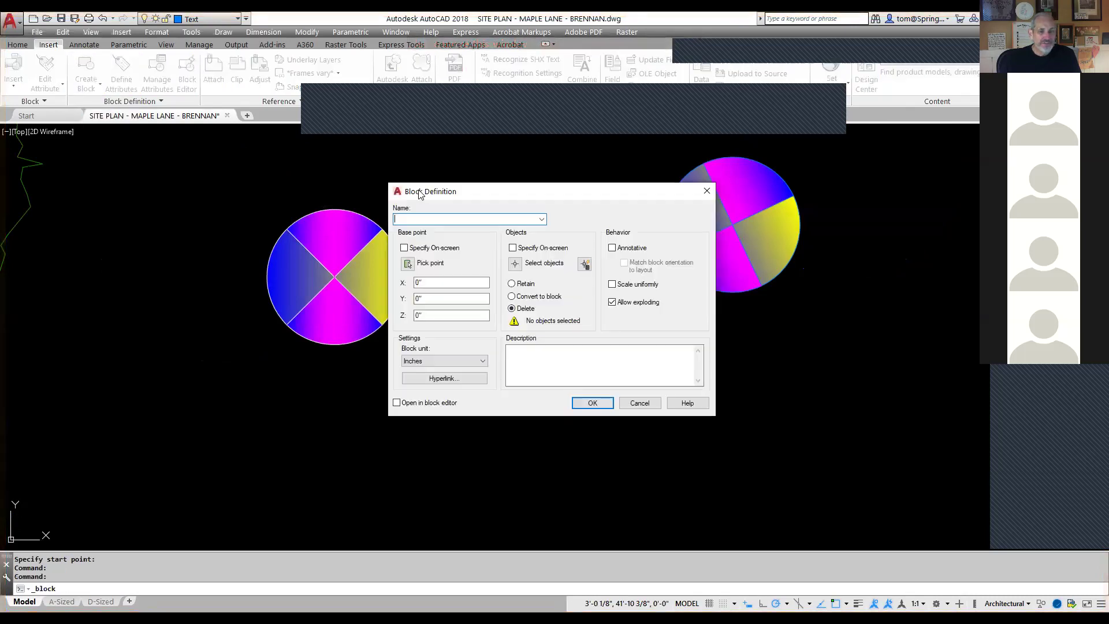
type("MARKER")
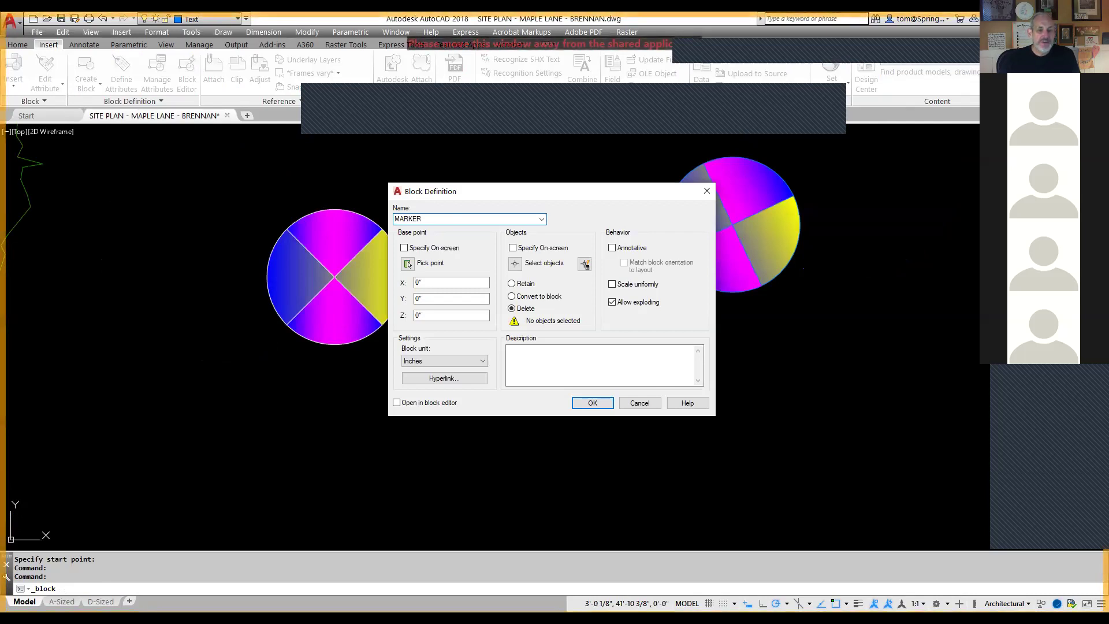
left_click(404, 247)
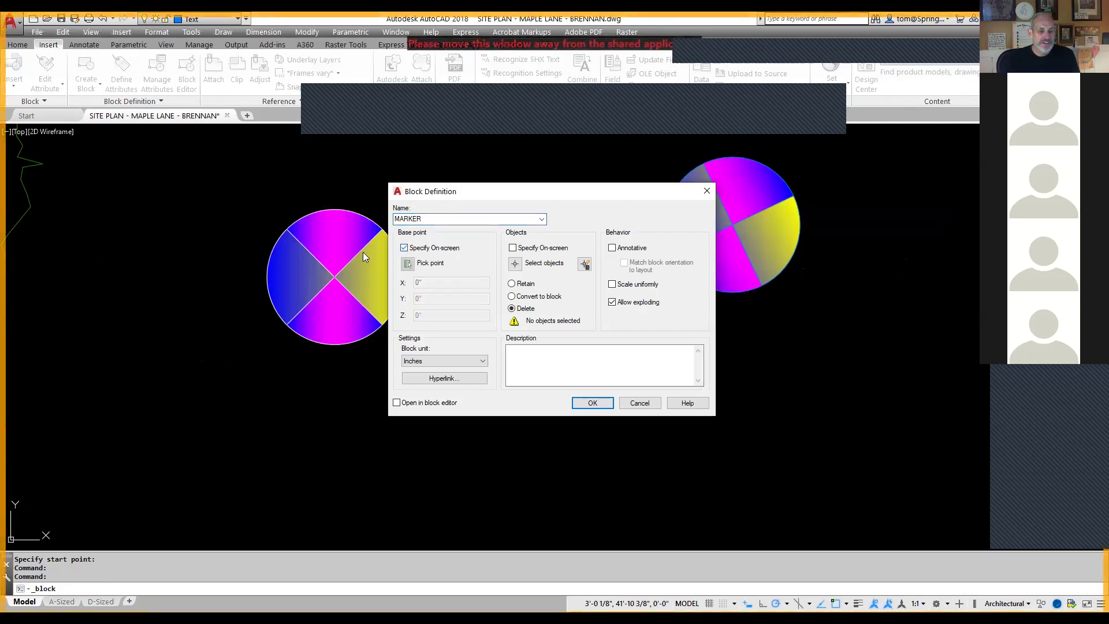
left_click(403, 247)
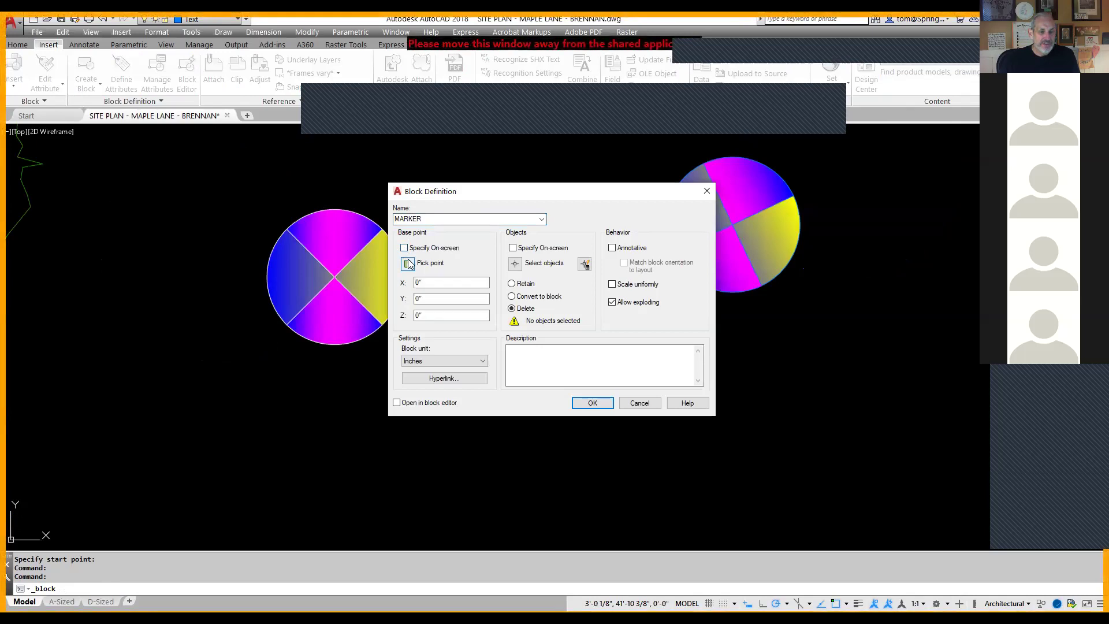
left_click(407, 263)
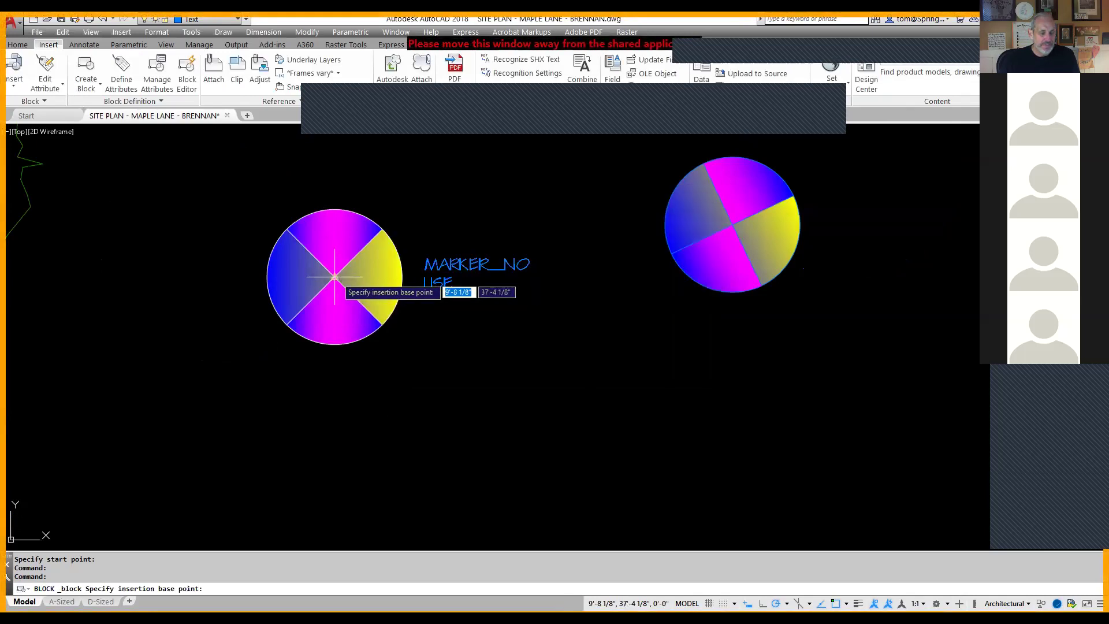
left_click(335, 277)
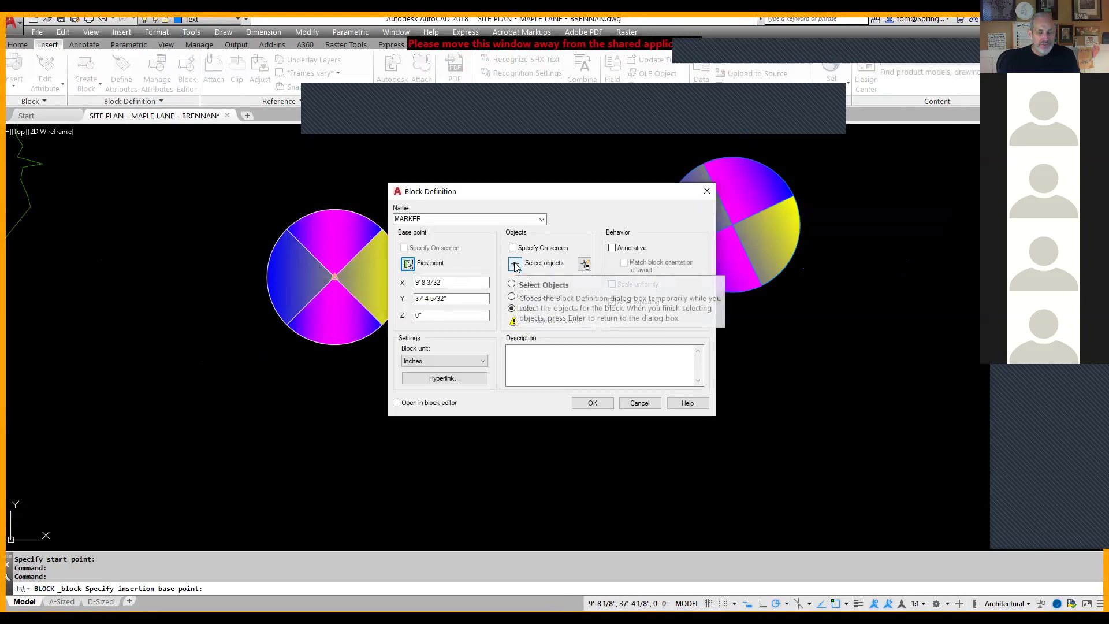
Step: Include the marker circle's objects plus the MARKER_NO and USE attributes, in that order, and redefine the existing MARKER block
left_click(515, 263)
left_click(409, 191)
left_click(189, 358)
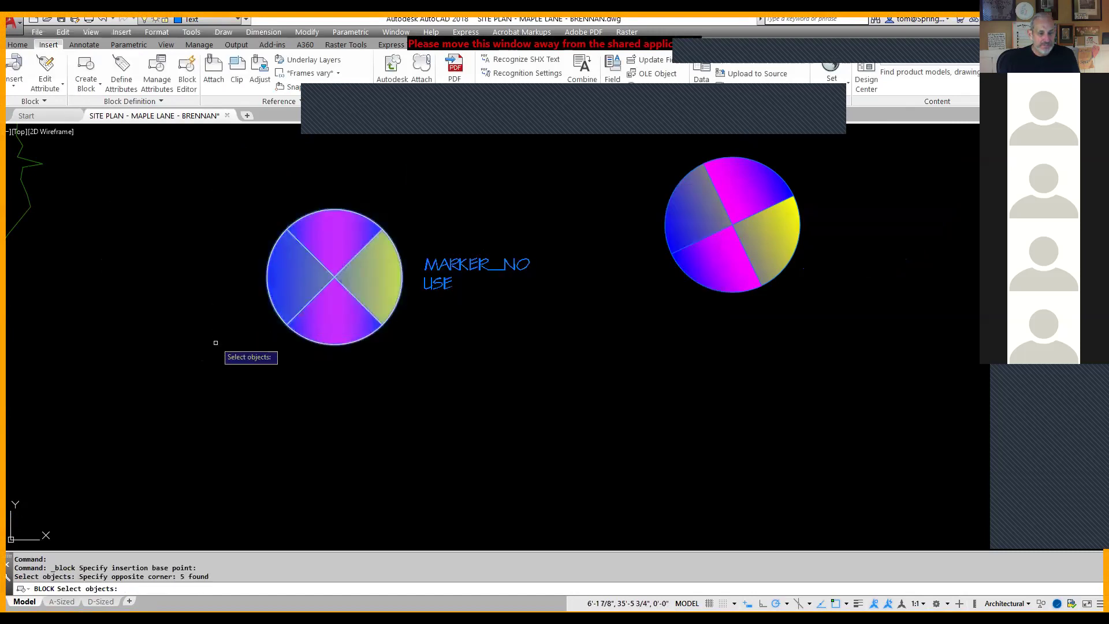
left_click(427, 261)
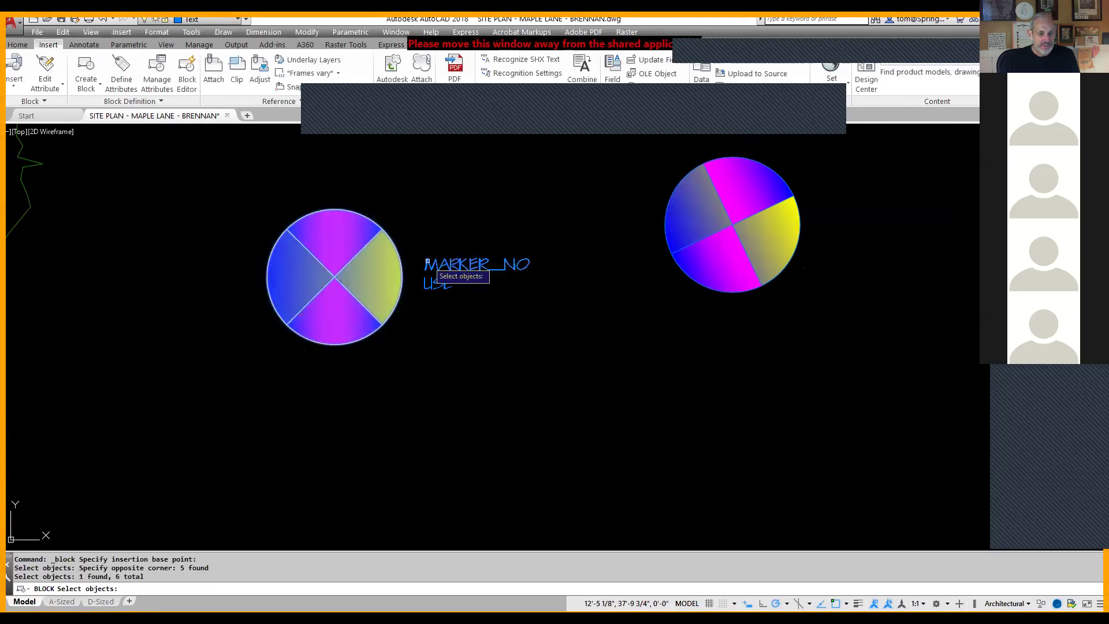
left_click(437, 283)
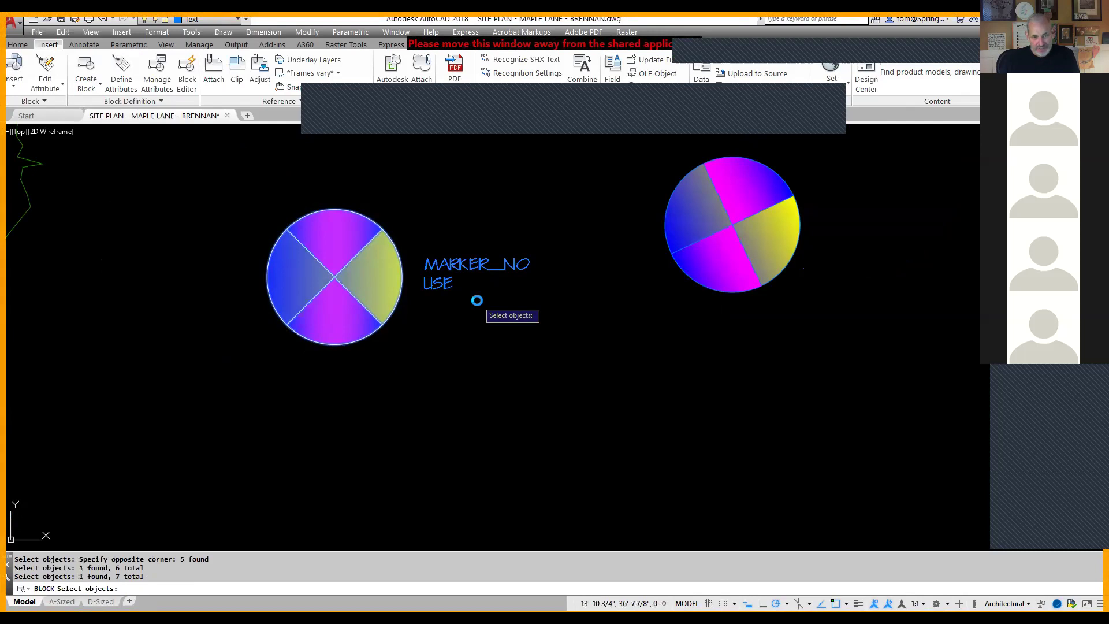
key("Return")
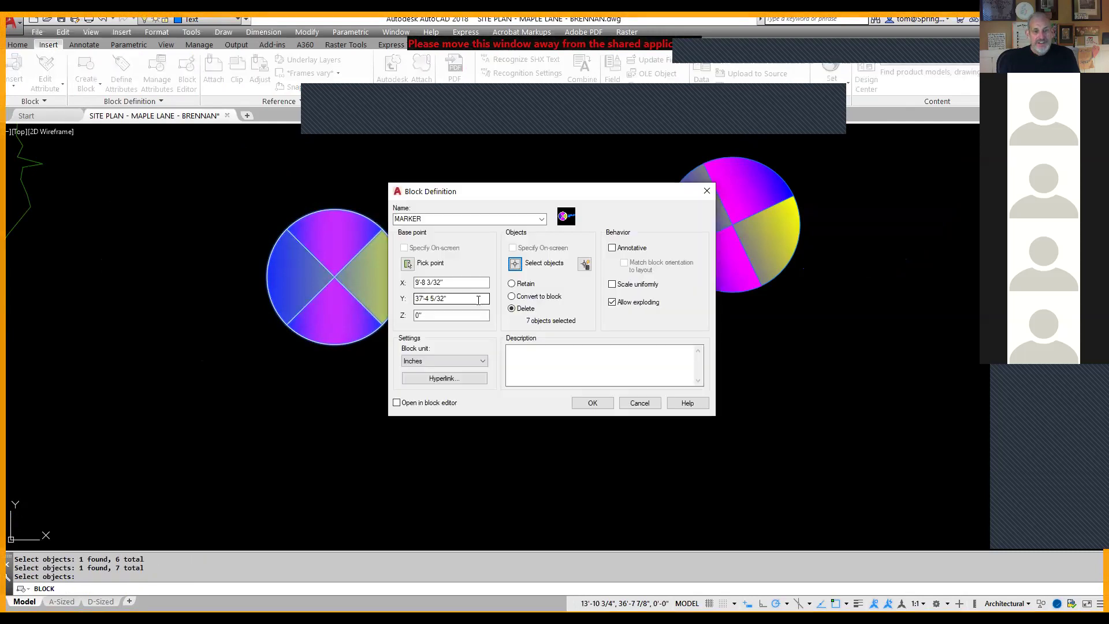
left_click(593, 404)
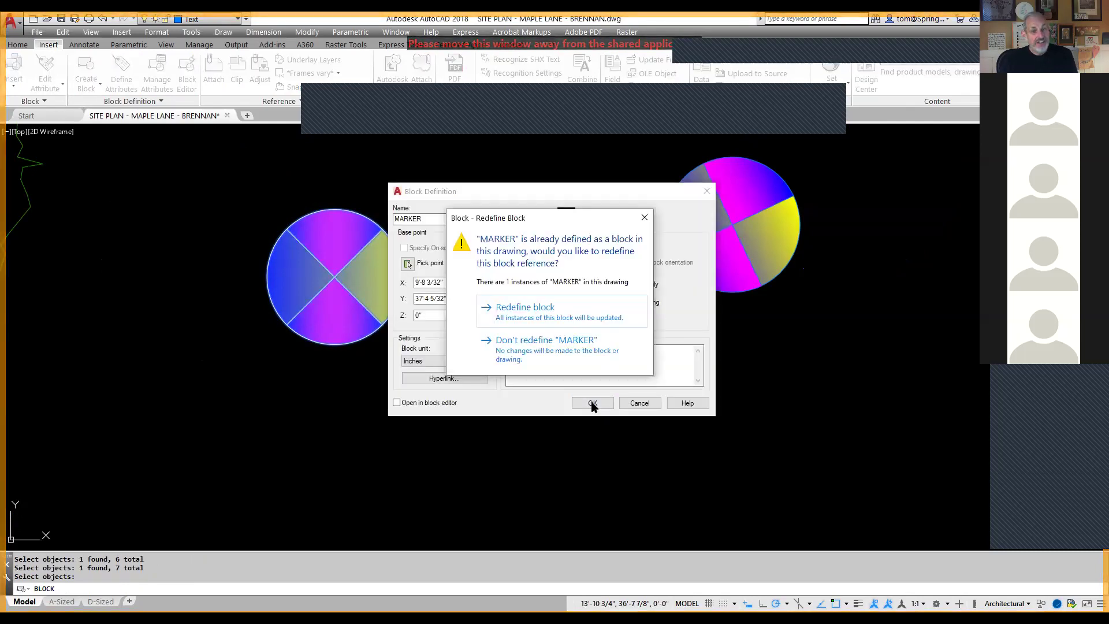
left_click(536, 317)
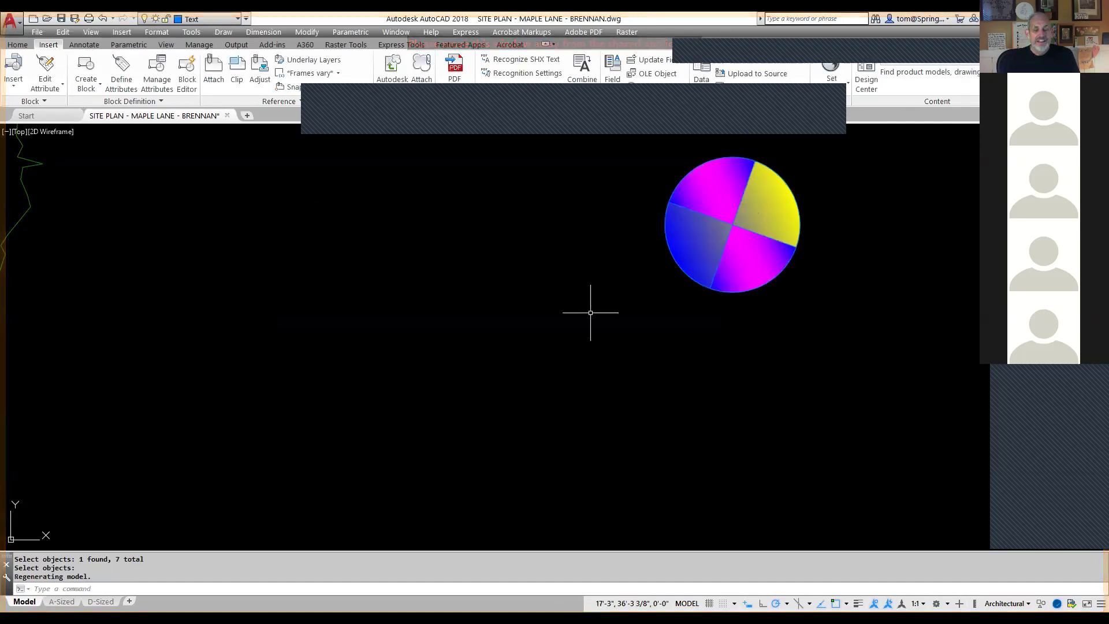
Step: Insert a MARKER block left of the existing marker above the building, unrotated, with marker number A-1 and use CIVIL
scroll(595, 303, "down", 5)
scroll(591, 321, "up", 2)
middle_click_drag(592, 322, 363, 332)
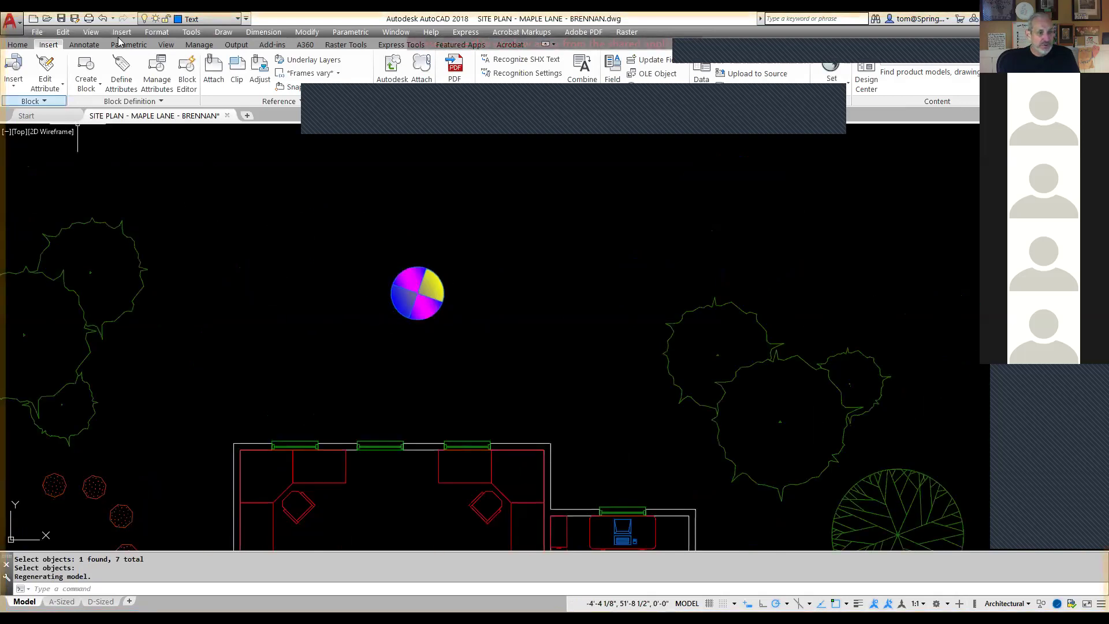
left_click(15, 88)
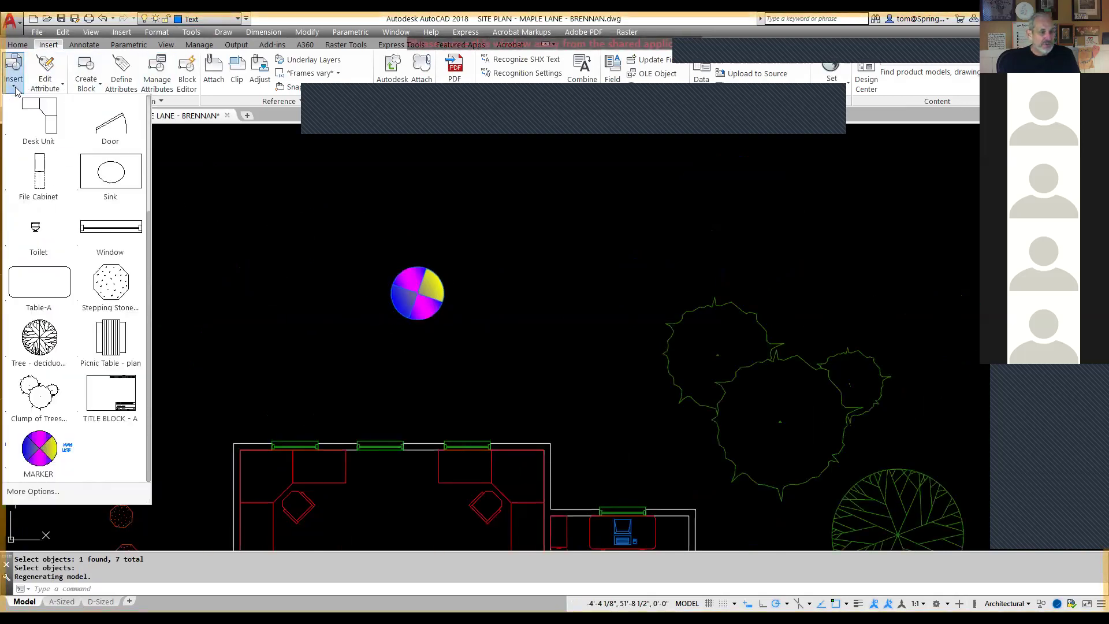
left_click(38, 454)
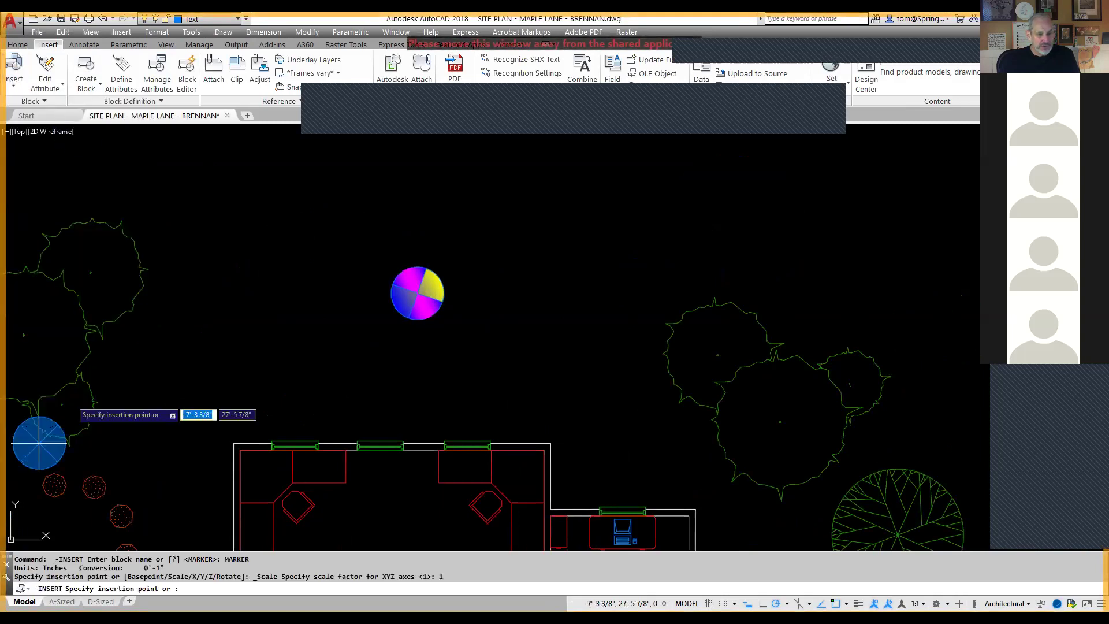
left_click(259, 285)
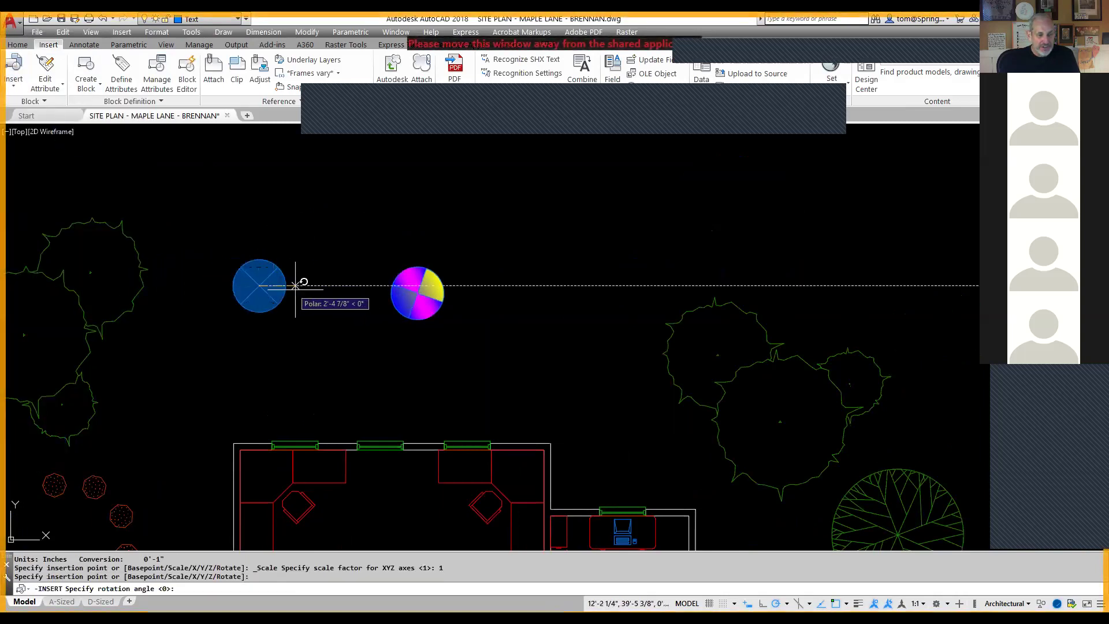
left_click(321, 279)
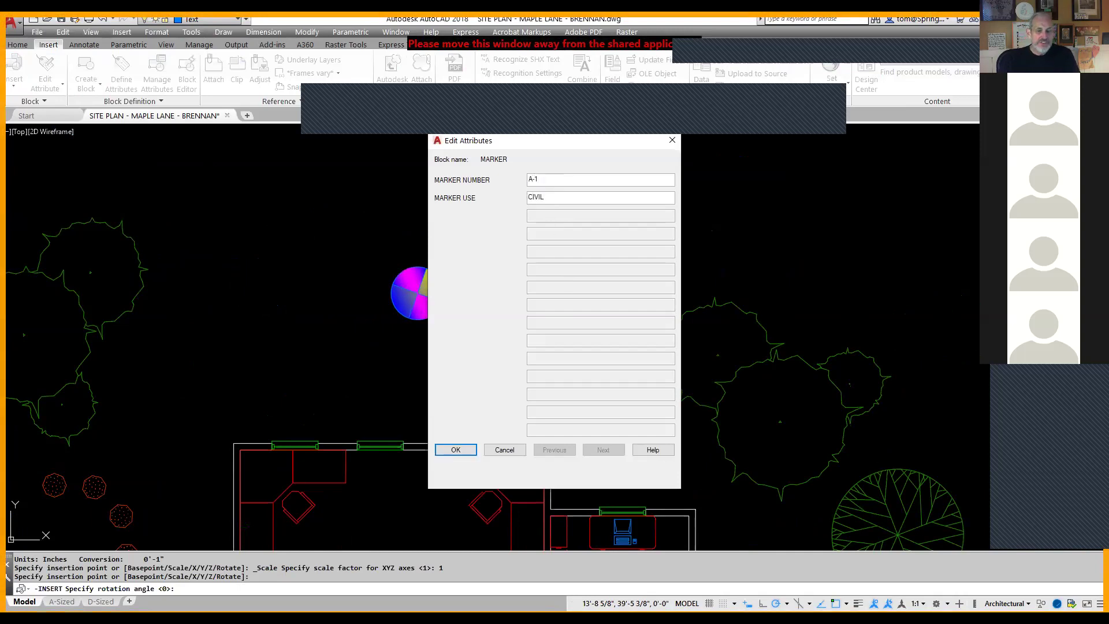
left_click(461, 450)
scroll(294, 308, "up", 4)
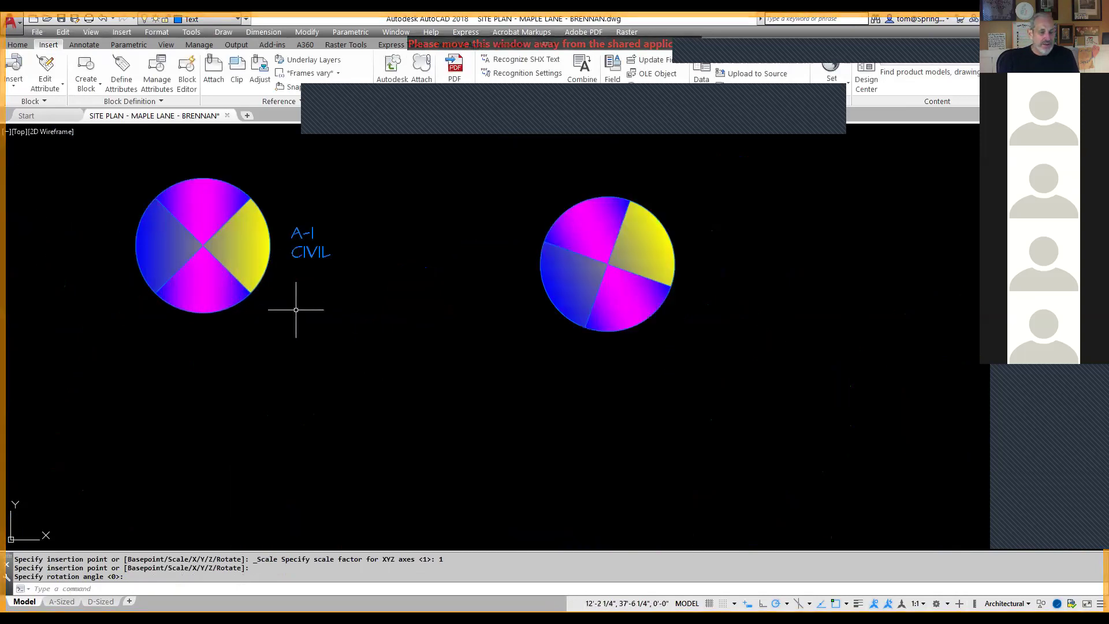
scroll(296, 310, "down", 4)
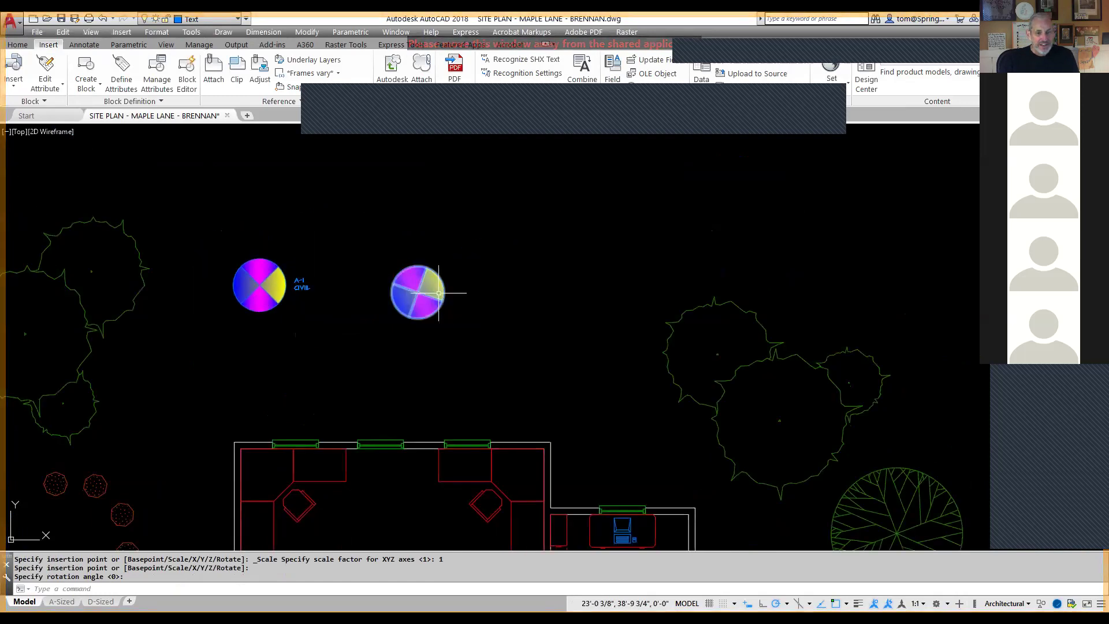
Step: Check the old rotated marker's block definition and properties for attributes without changing the definition
scroll(443, 294, "up", 2)
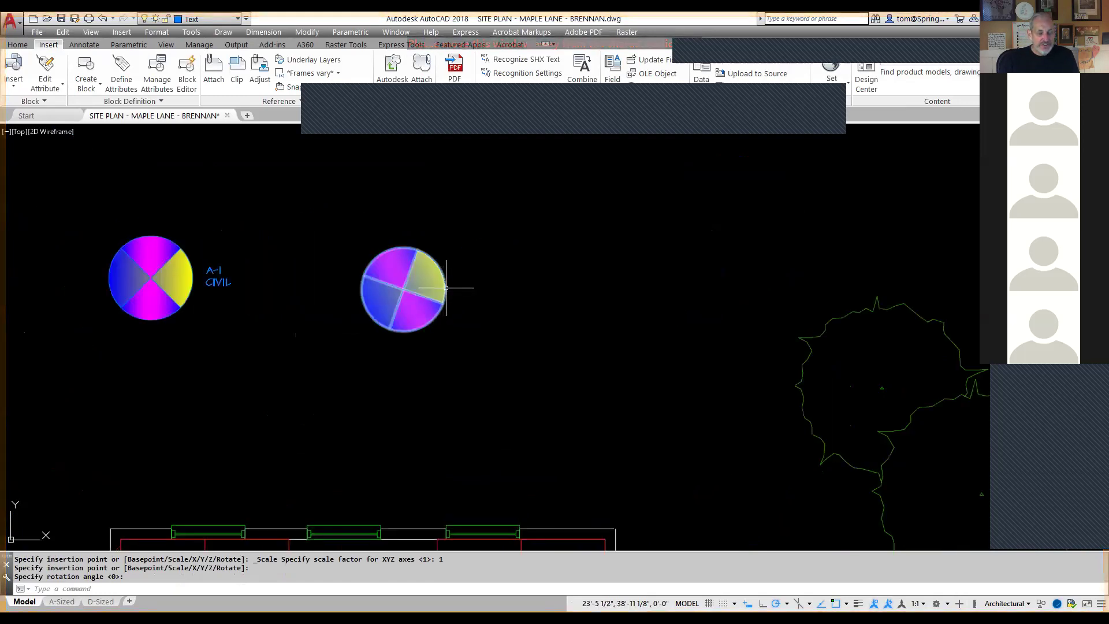
left_click(446, 287)
double_click(444, 289)
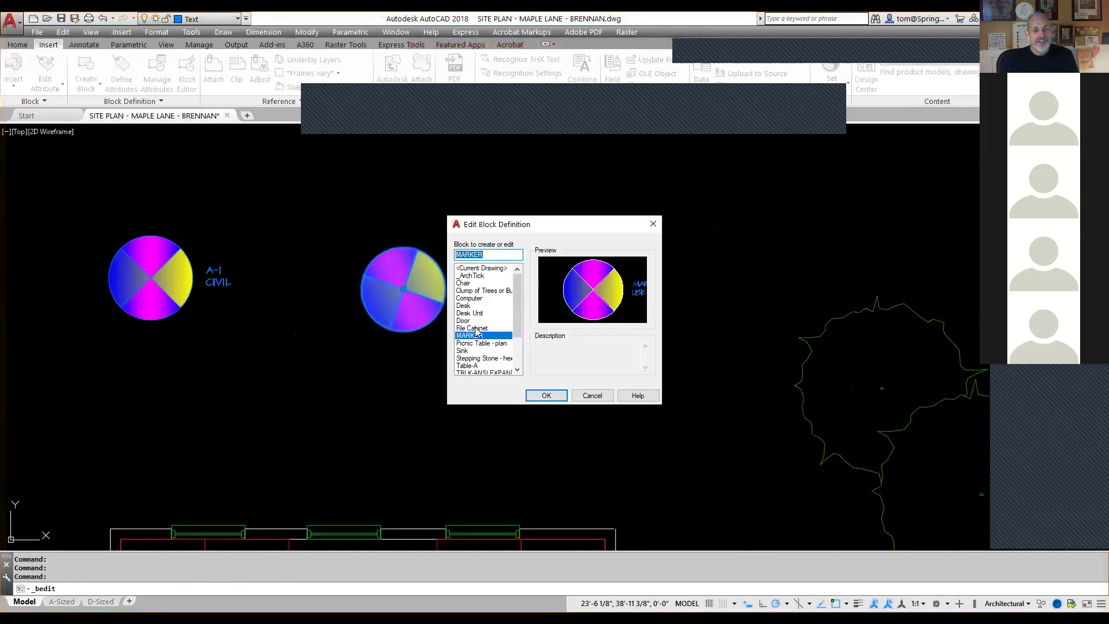
left_click(587, 394)
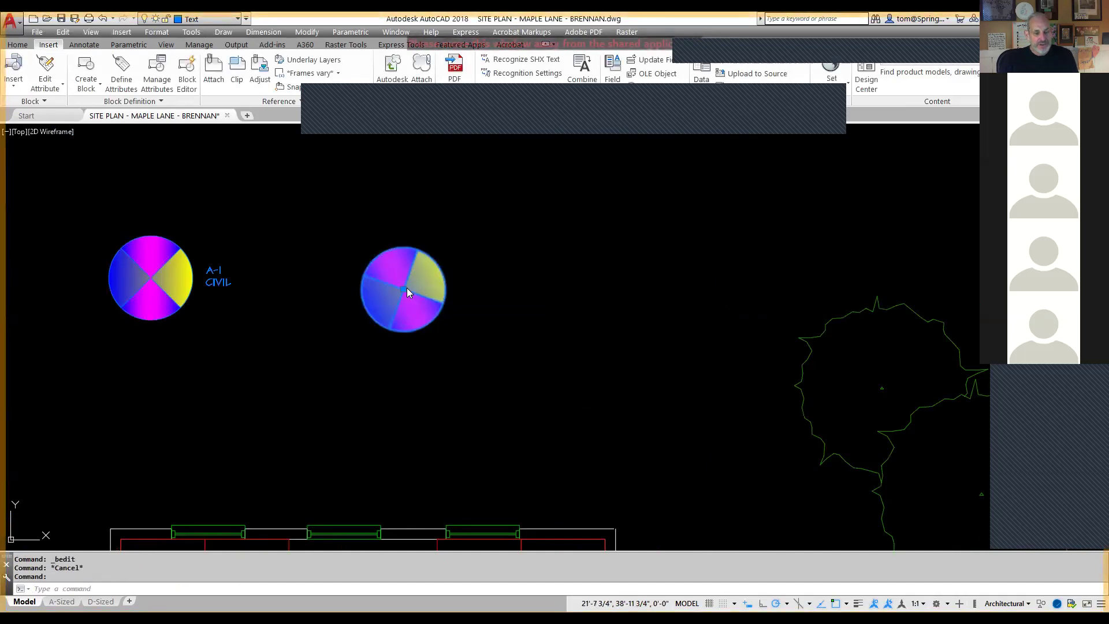
double_click(407, 292)
left_click(592, 396)
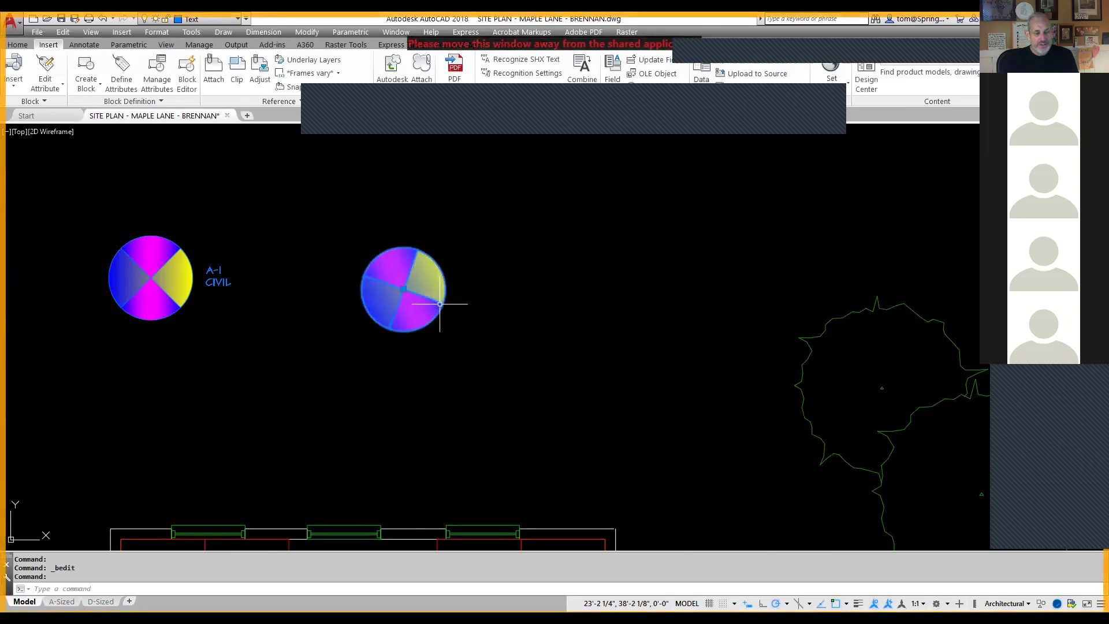
right_click(440, 304)
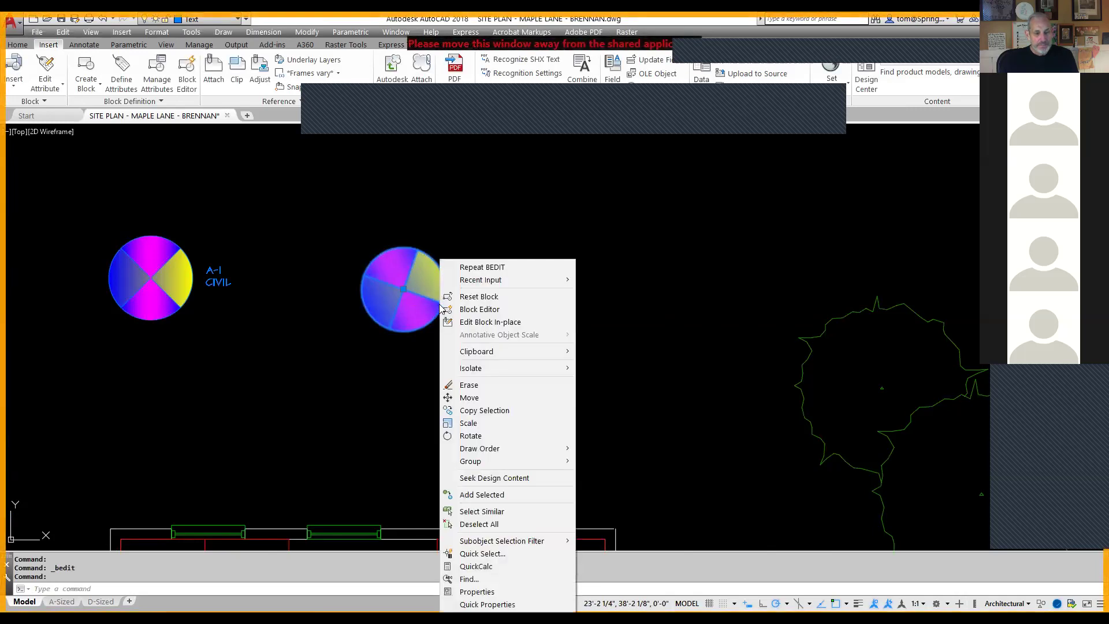
left_click(477, 592)
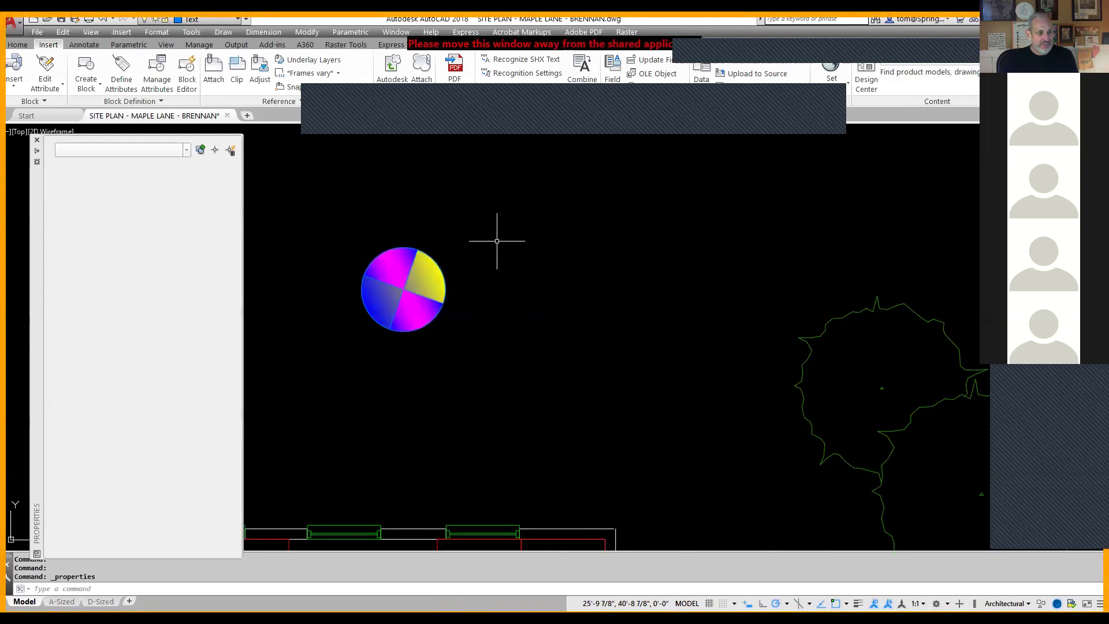
Step: Erase the old rotated marker that carries no attribute text
left_click(539, 217)
left_click(314, 368)
key("Delete")
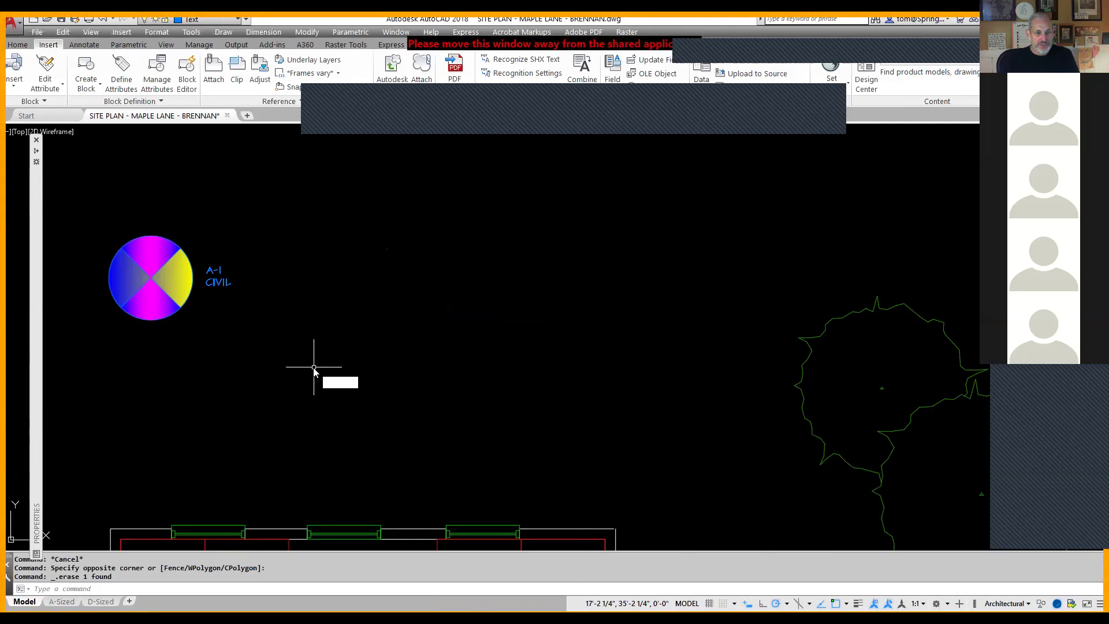
Step: Insert another MARKER block to the right of marker A-1, unrotated, with marker number A-2 and use BOUNDARY
type("i")
key("Return")
key("Return")
left_click(377, 279)
left_click(486, 281)
type("A-2")
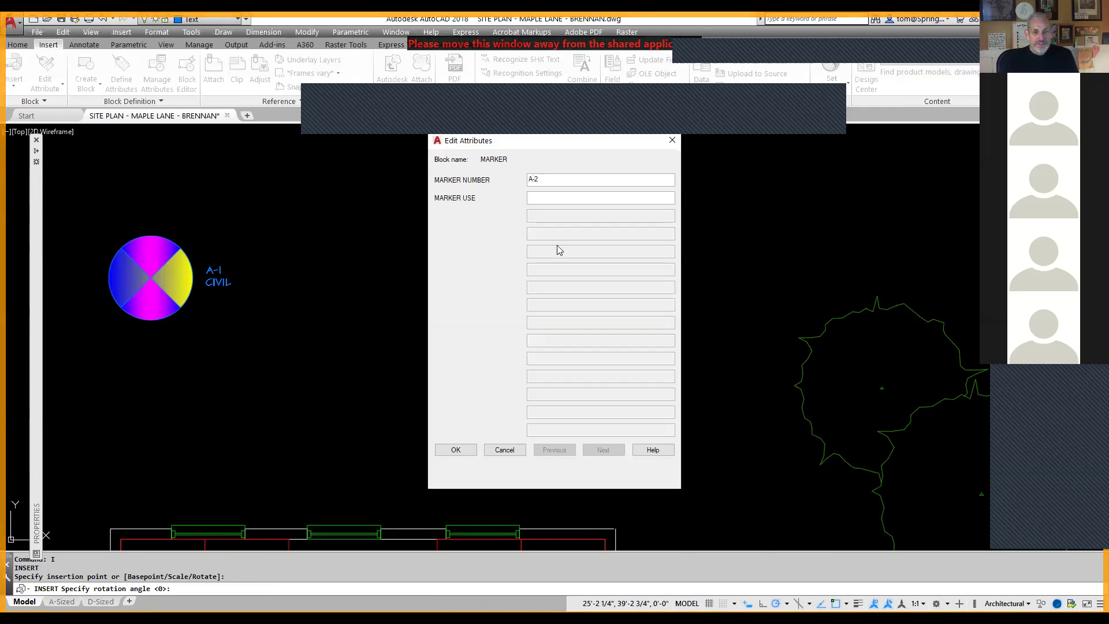
left_click(545, 196)
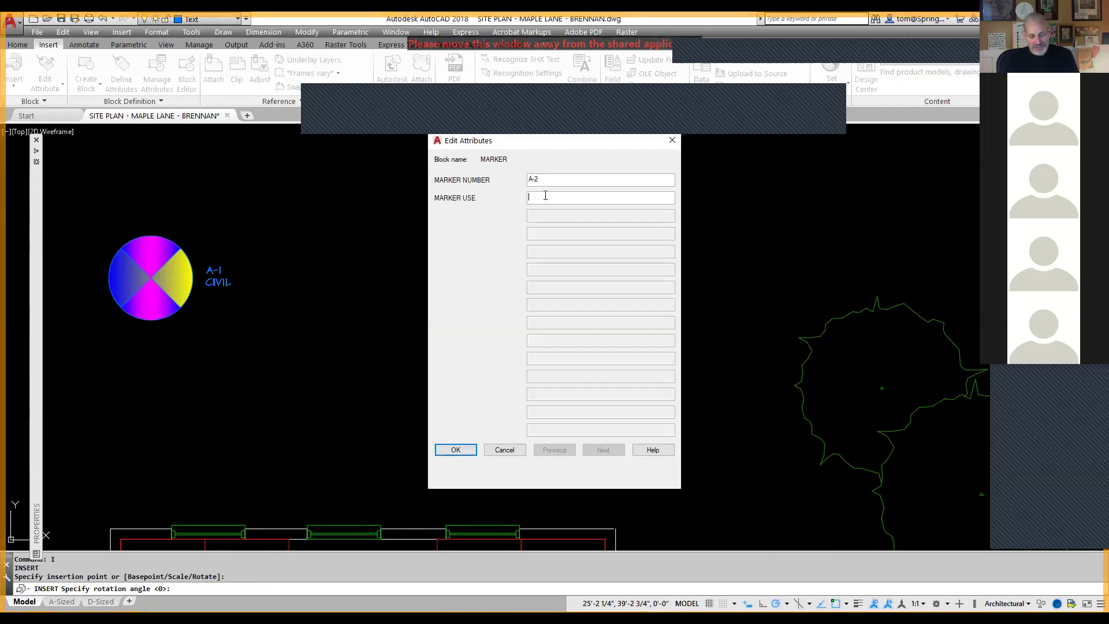
type("BOUNDARY")
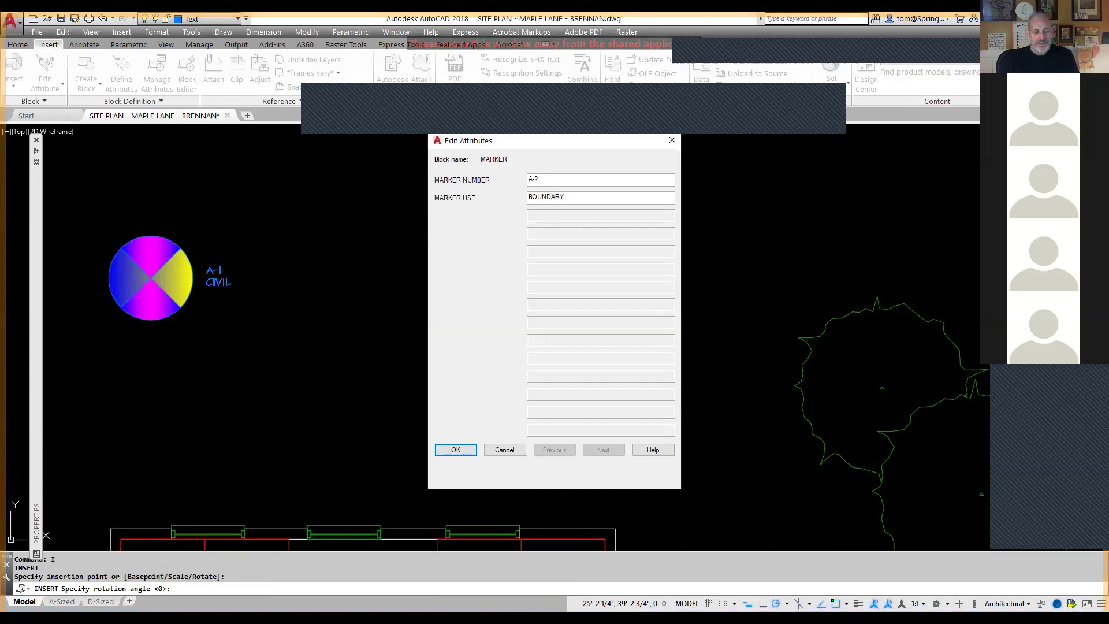
left_click(455, 450)
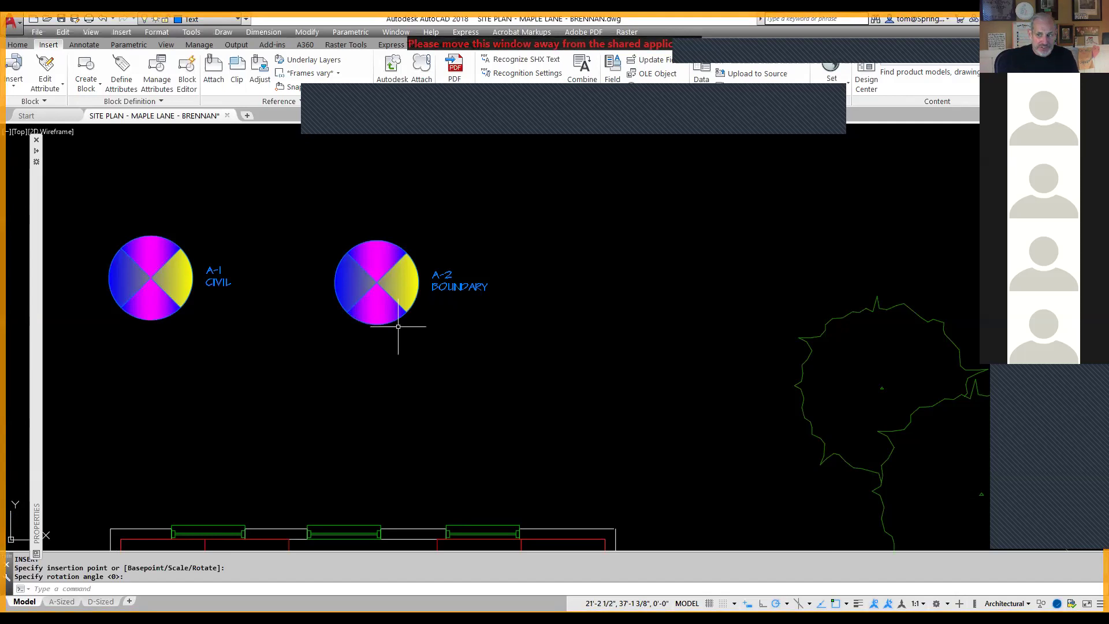
scroll(167, 301, "up", 2)
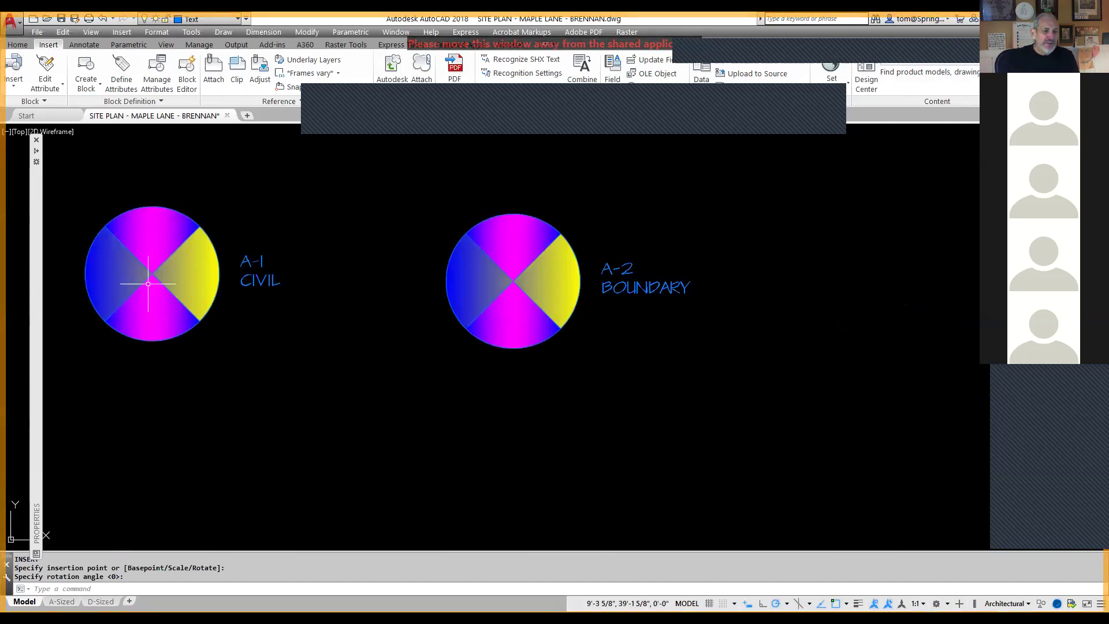
scroll(230, 317, "down", 2)
scroll(227, 319, "up", 2)
scroll(228, 319, "down", 2)
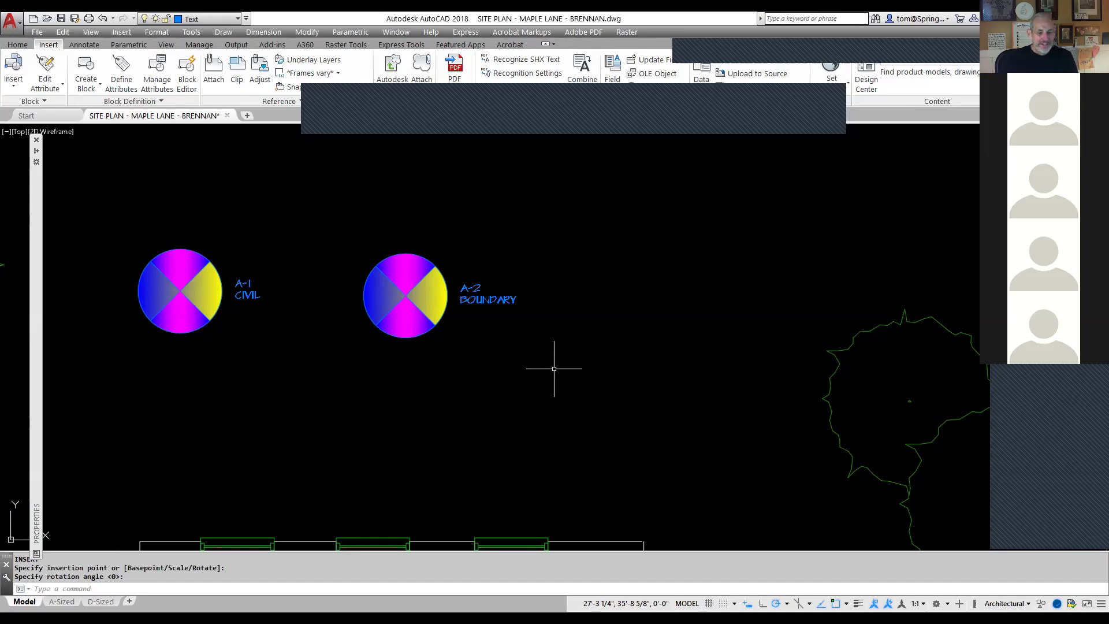
Step: Switch to the A-Sized layout, fit the whole site plan in its viewport, and return to paper space
left_click(62, 601)
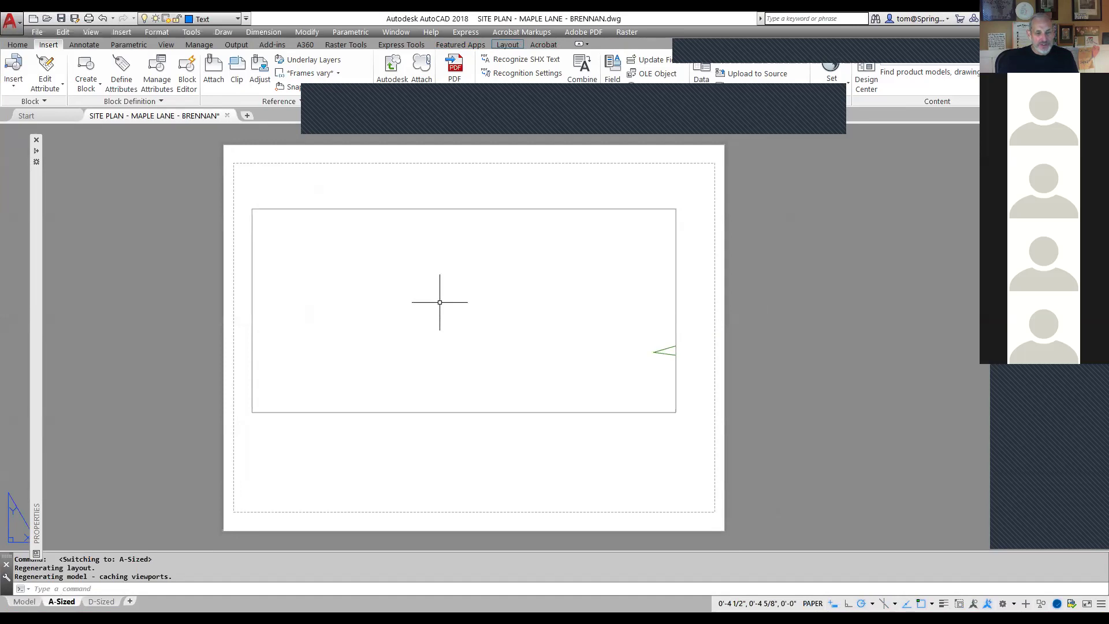
double_click(439, 302)
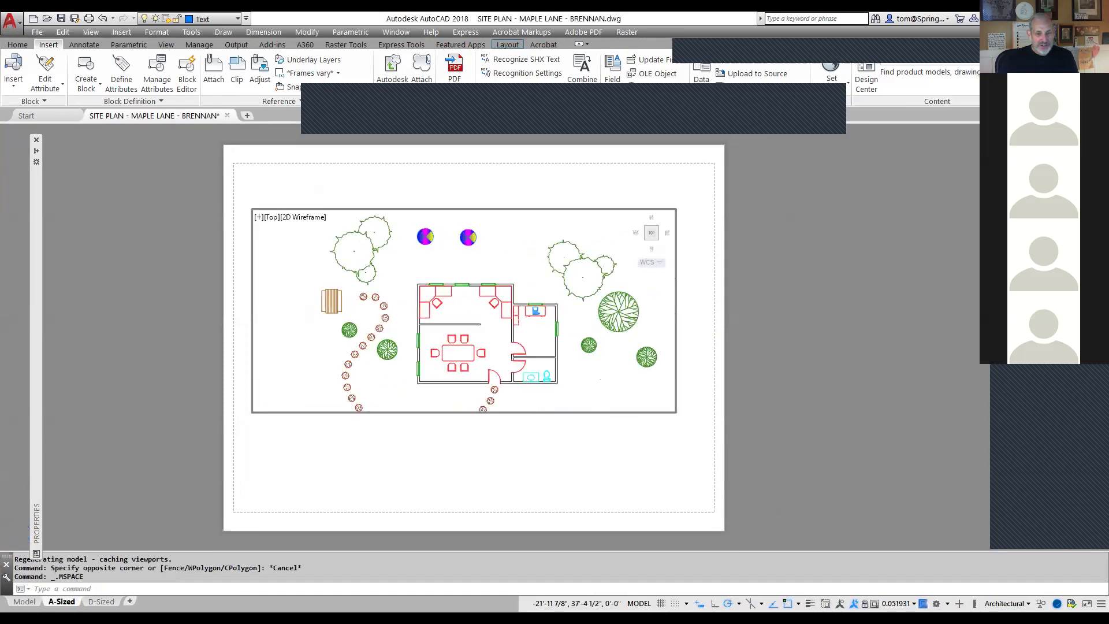
middle_click(440, 302)
middle_click(440, 302)
double_click(784, 261)
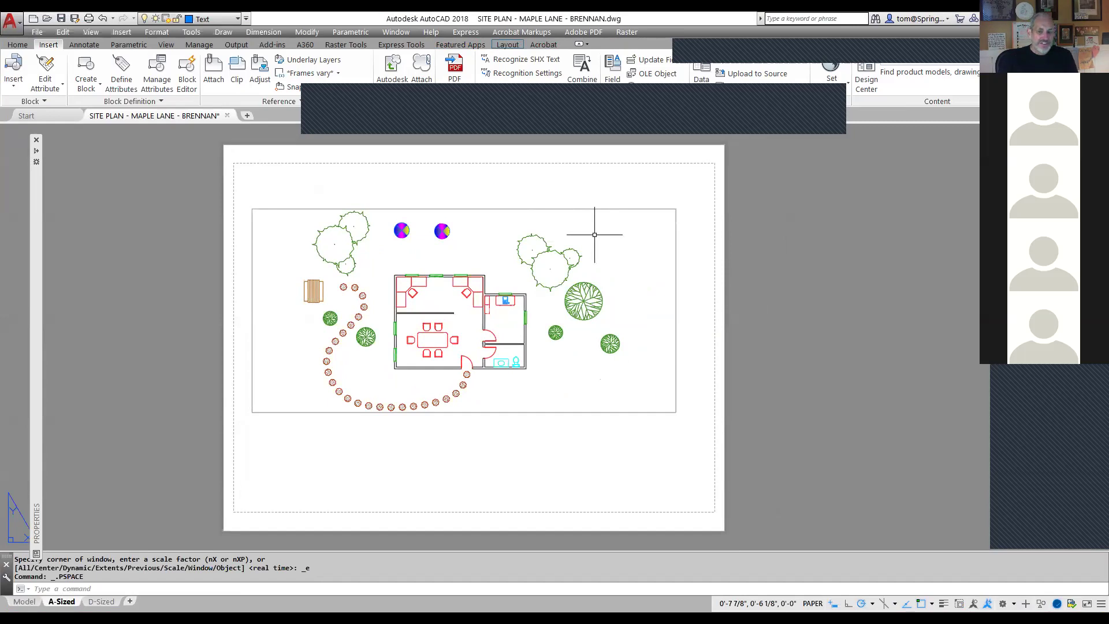
Step: Try zooming the site plan inside the viewport, restore its full extents, and return to paper space
left_click(596, 208)
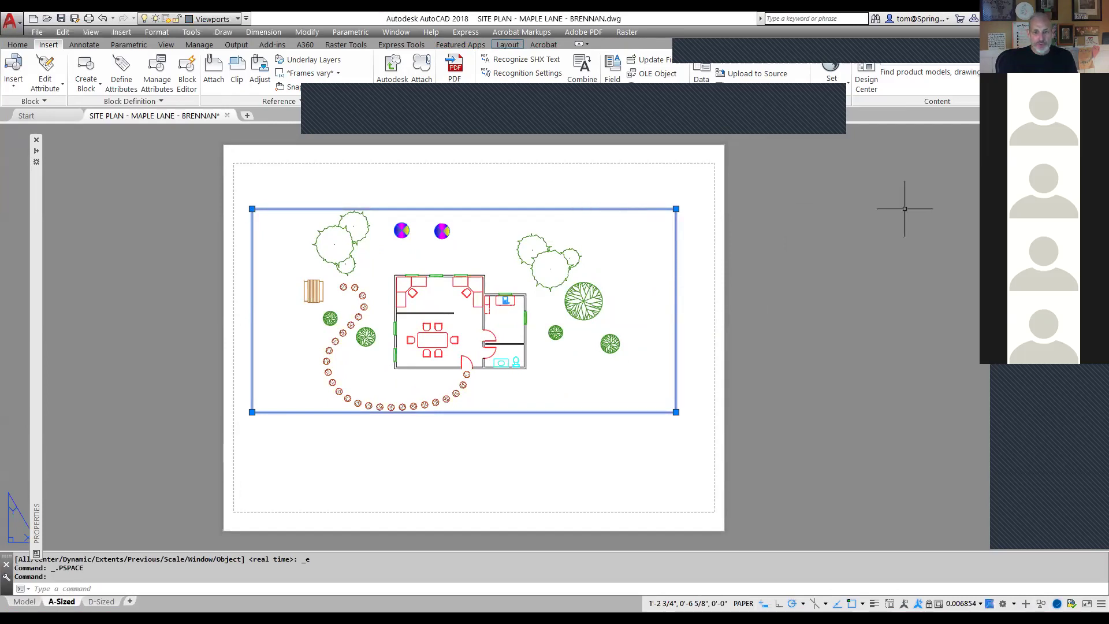
key("Escape")
double_click(625, 246)
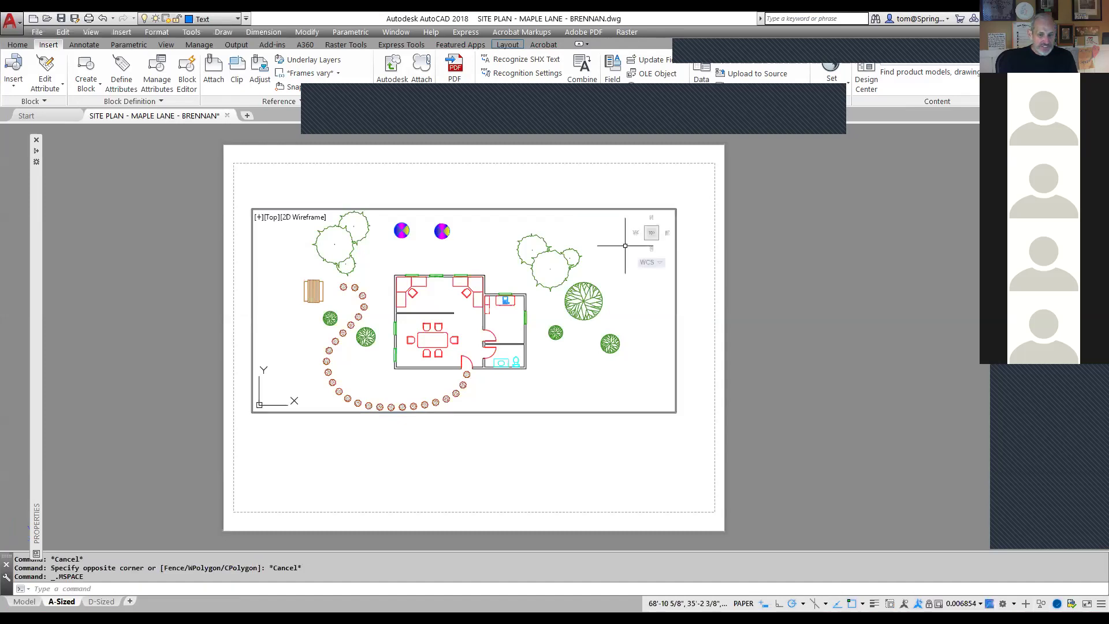
scroll(625, 245, "down", 5)
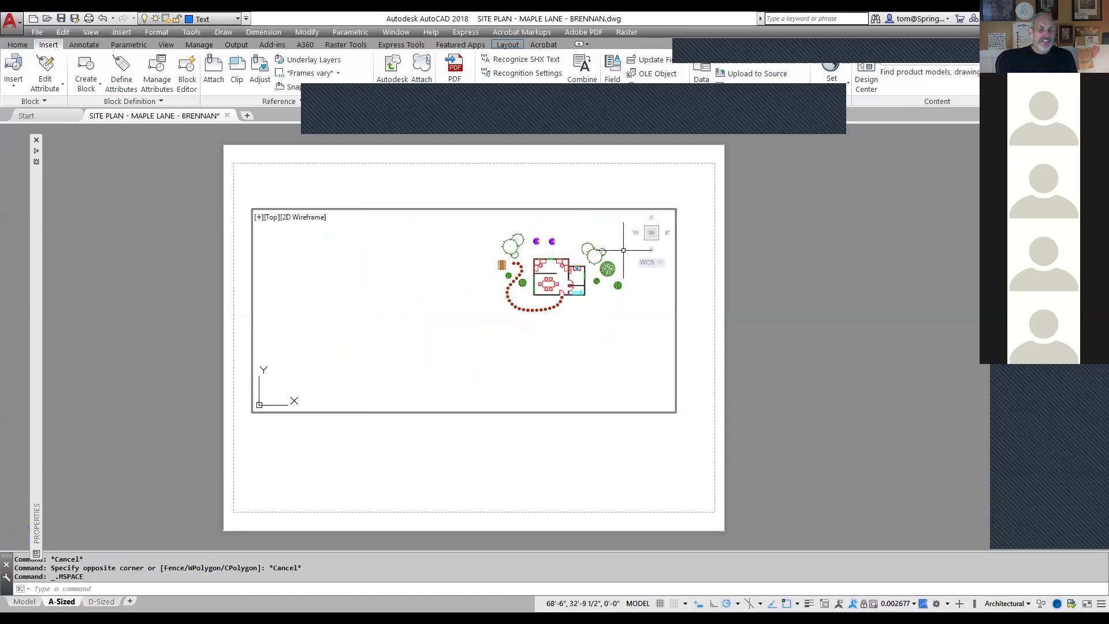
scroll(622, 251, "up", 5)
scroll(622, 251, "down", 5)
scroll(623, 251, "up", 3)
scroll(622, 251, "down", 1)
scroll(622, 252, "up", 2)
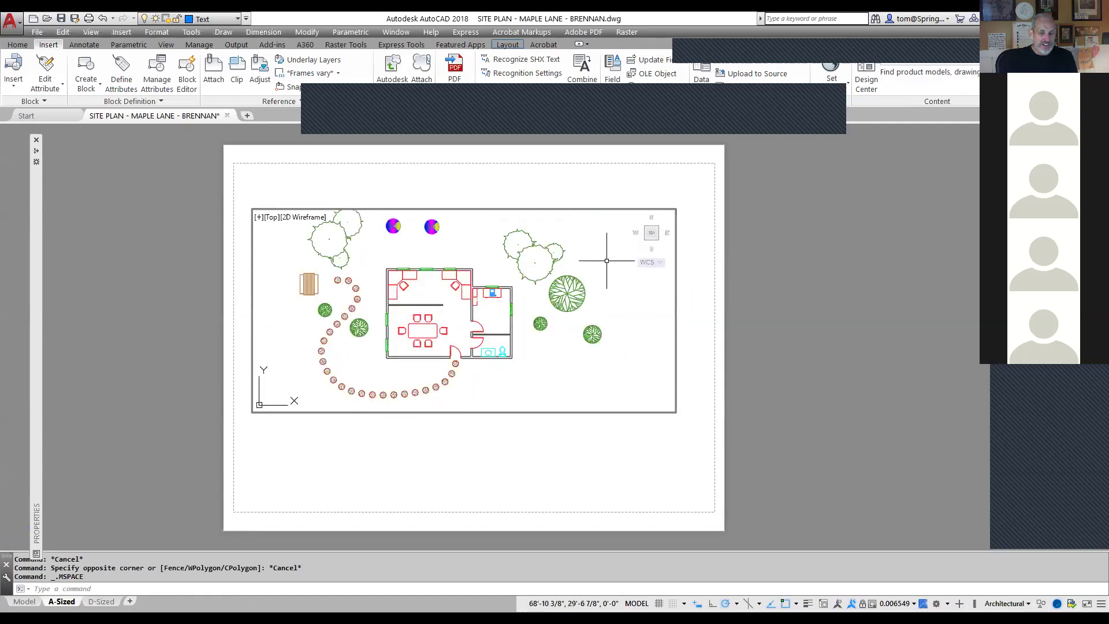
middle_click_drag(616, 249, 624, 254)
middle_click(625, 254)
middle_click(625, 254)
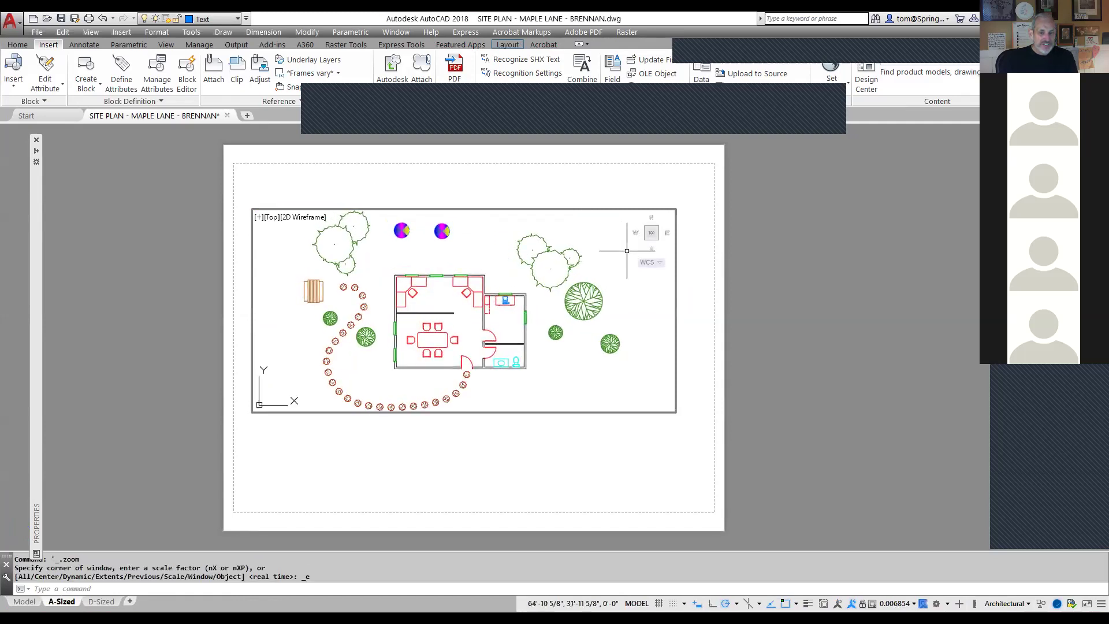
double_click(799, 219)
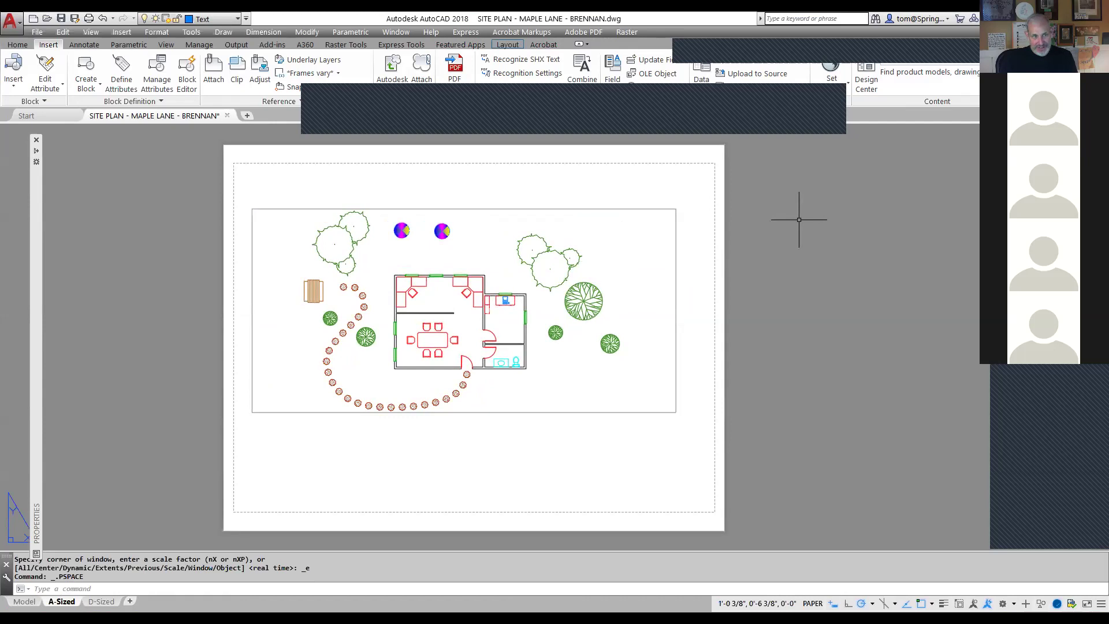
Step: Make Border the current layer
left_click(237, 19)
left_click(202, 49)
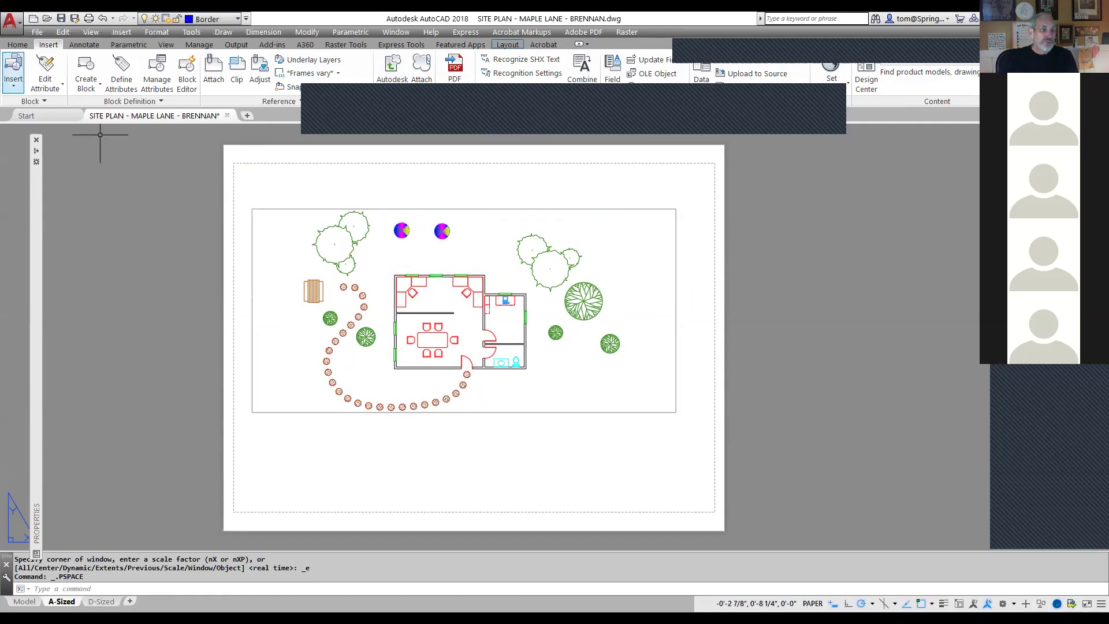
Step: Insert TITLE BLOCK - A unrotated at the lower-left corner of the A-Sized printable area, with sheet title SITE PLAN - MAPLE LANE
left_click(9, 85)
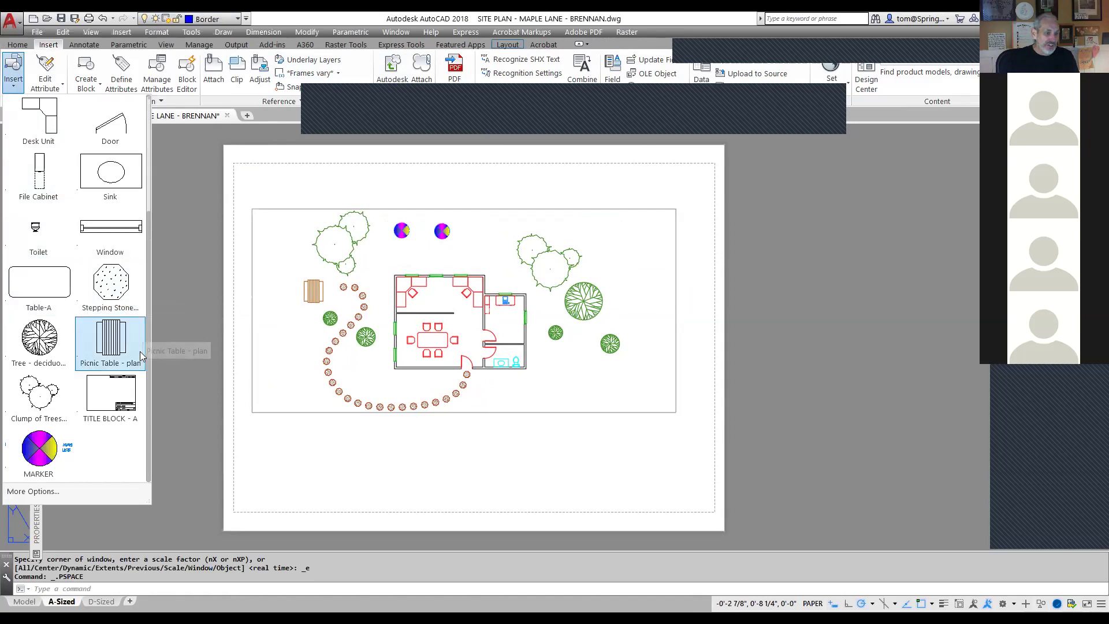
left_click(119, 398)
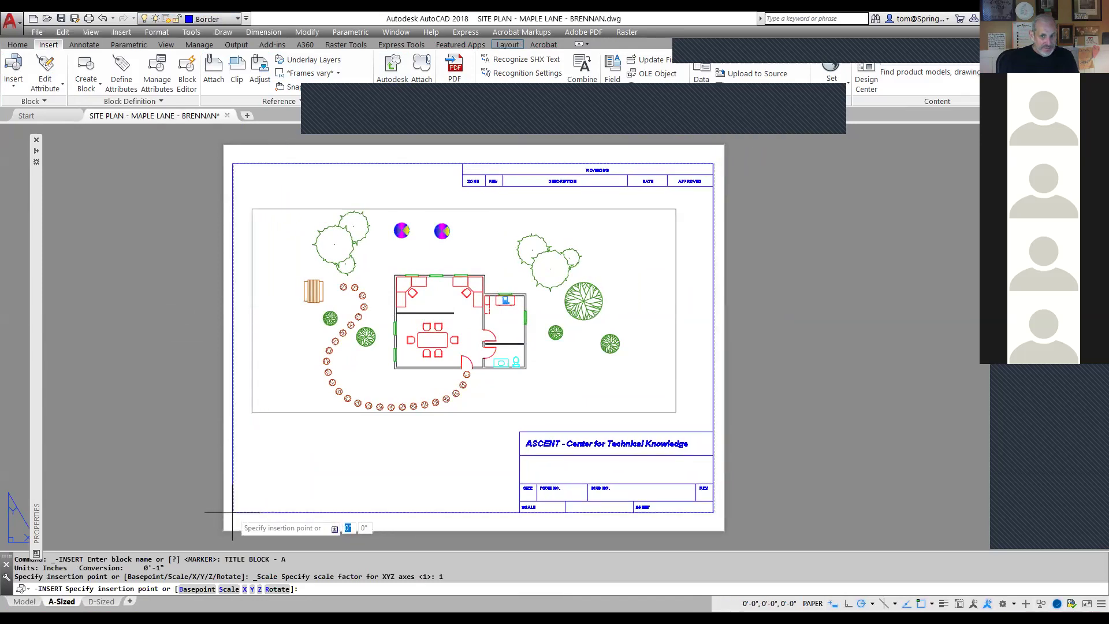
scroll(233, 512, "up", 5)
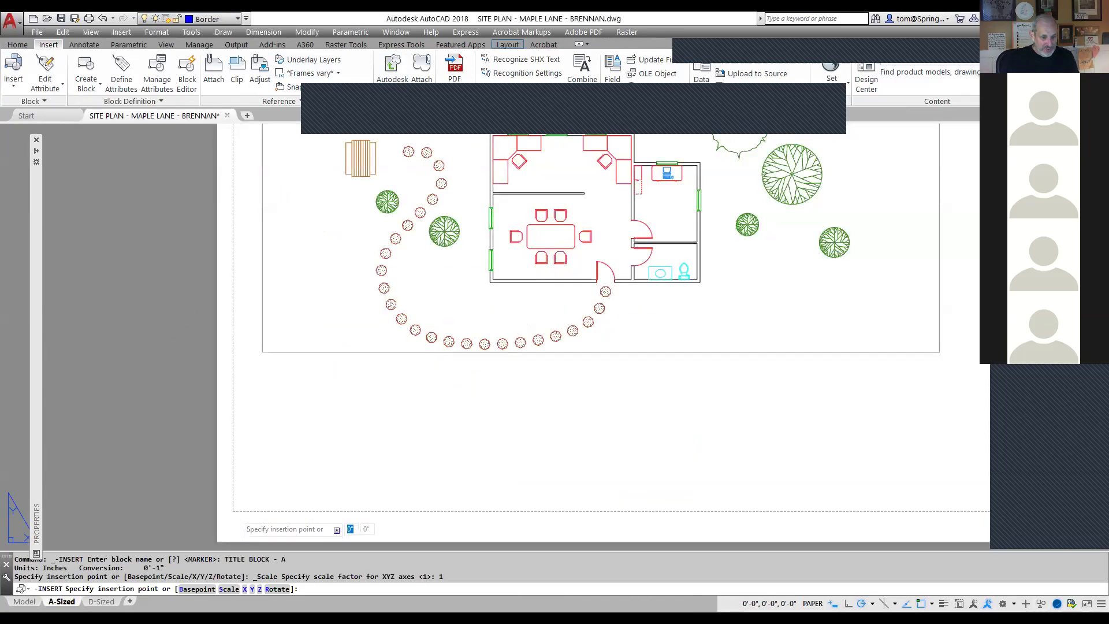
left_click(234, 510)
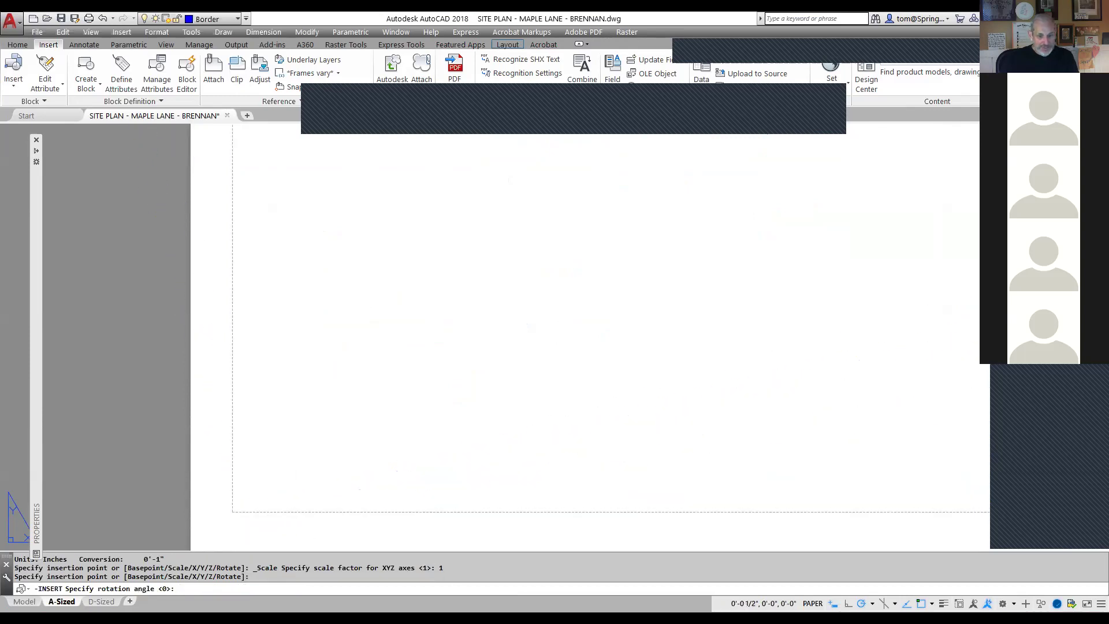
key("Return")
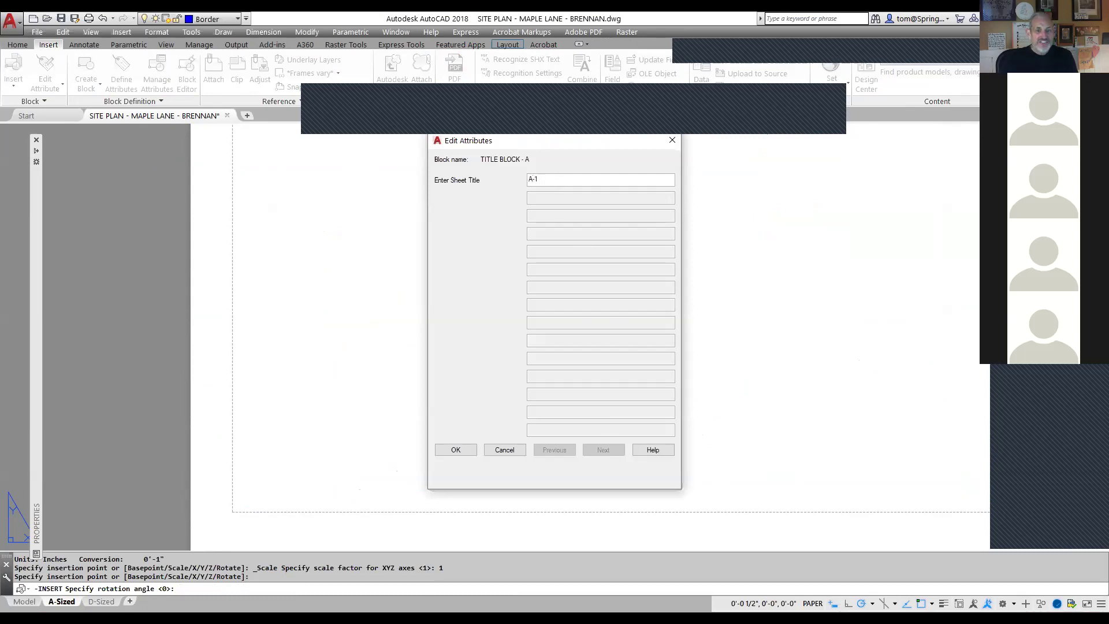
type("SITE ")
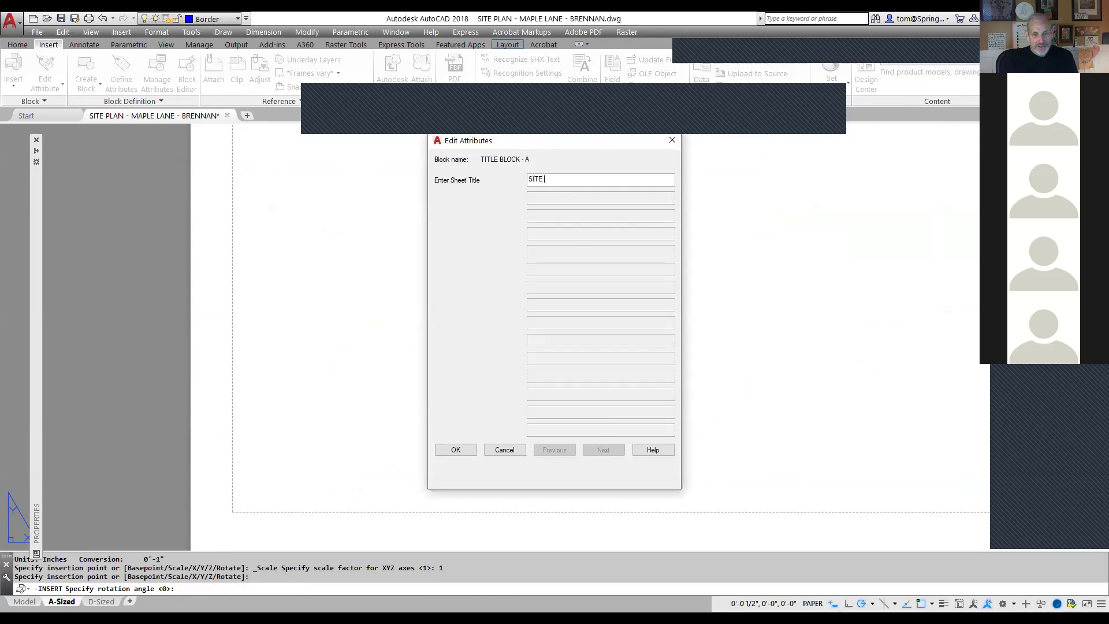
type("PLAN - MAPLE LANE")
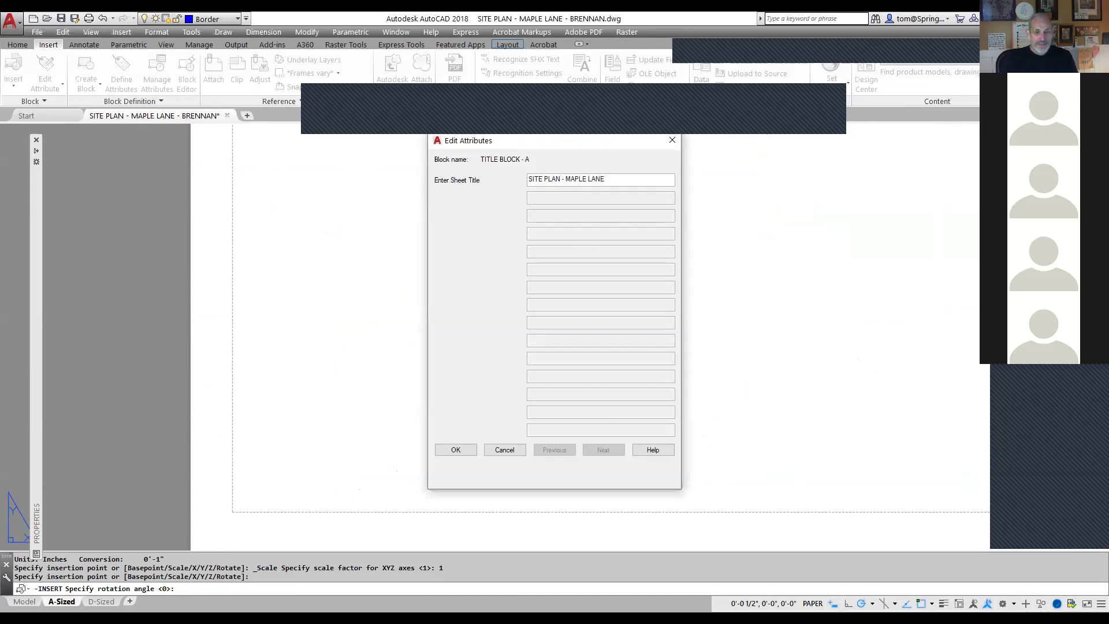
left_click(455, 449)
Step: Check the inserted title block on the A-Sized sheet and erase it from the layout
scroll(605, 436, "down", 4)
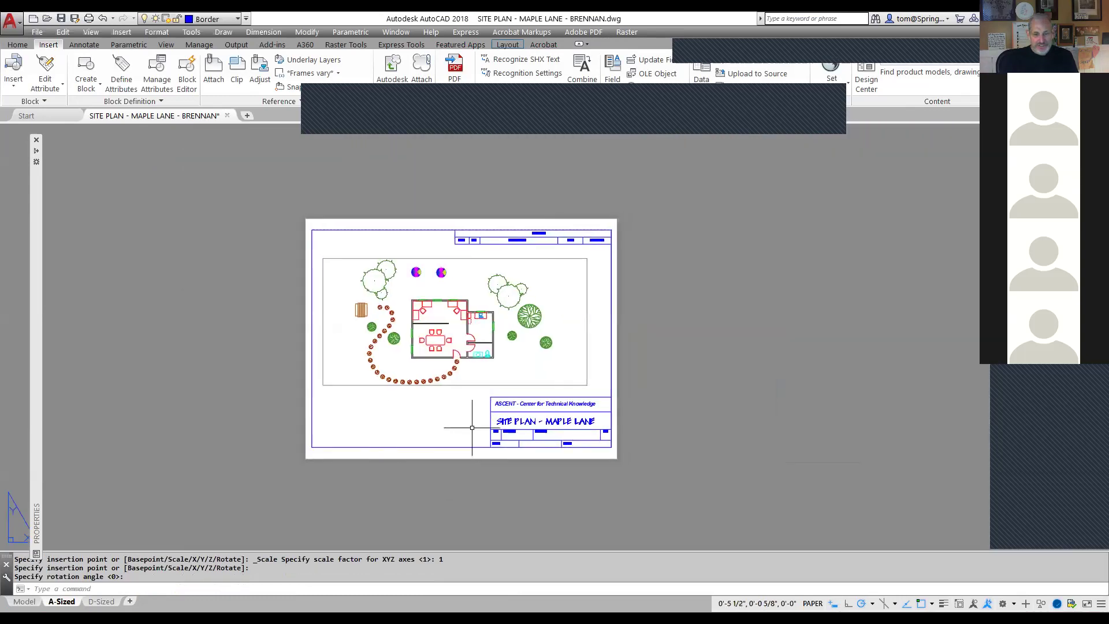
scroll(611, 425, "up", 6)
scroll(630, 420, "down", 2)
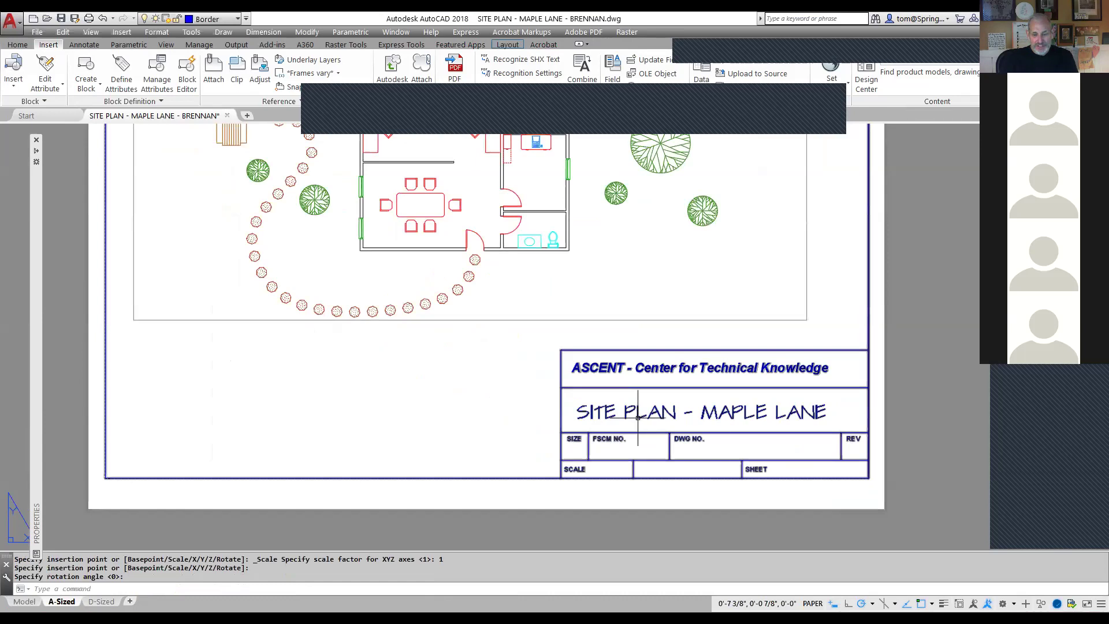
scroll(637, 417, "down", 2)
middle_click_drag(863, 398, 807, 446)
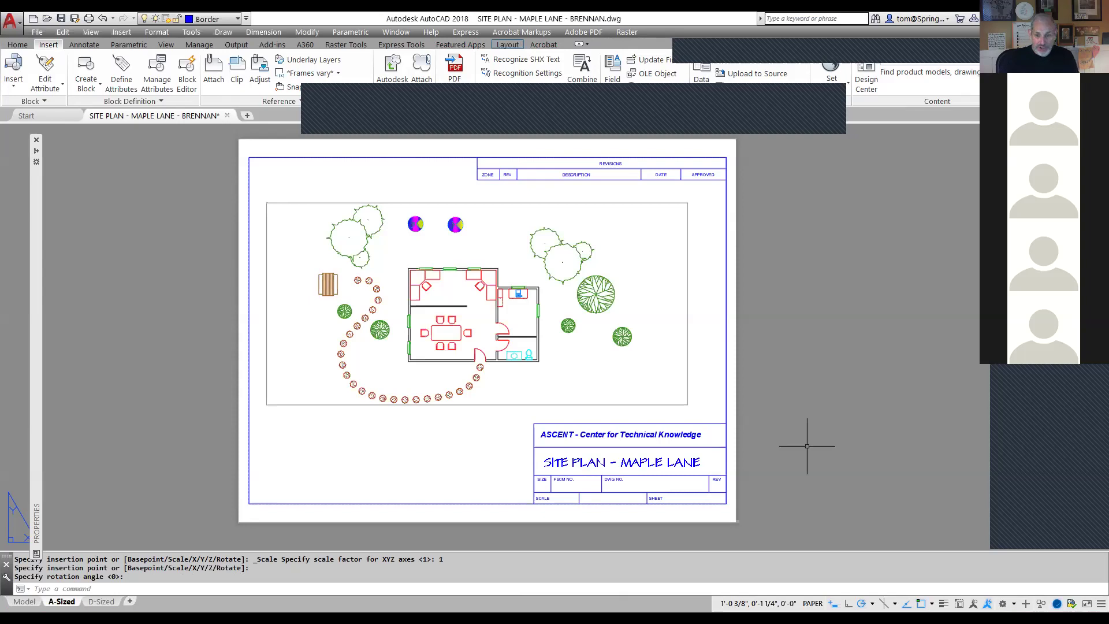
key("Return")
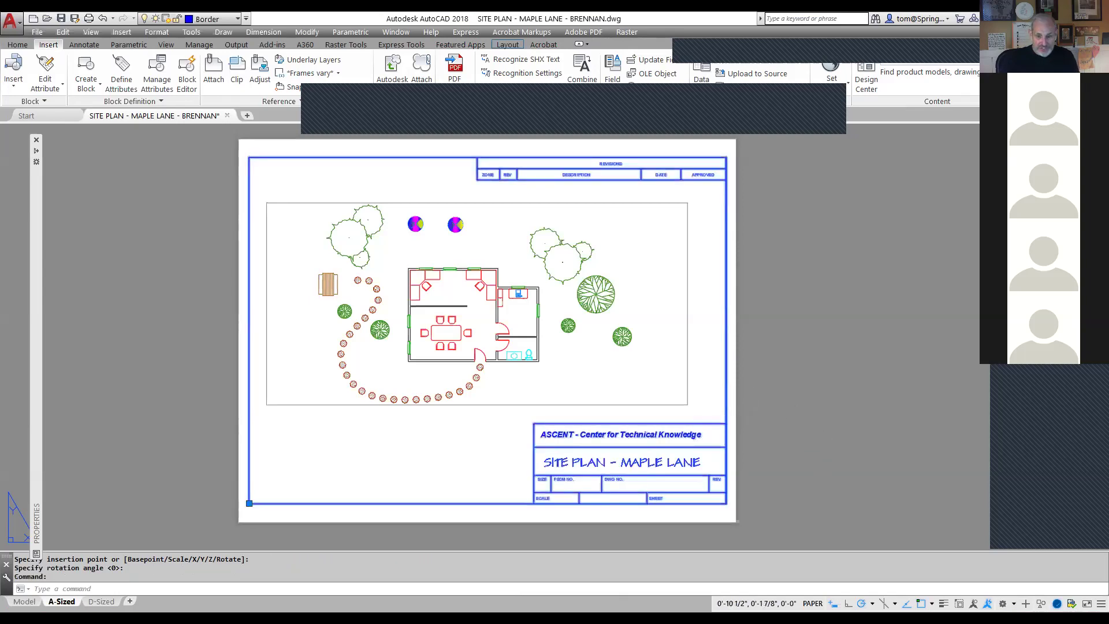
key("Delete")
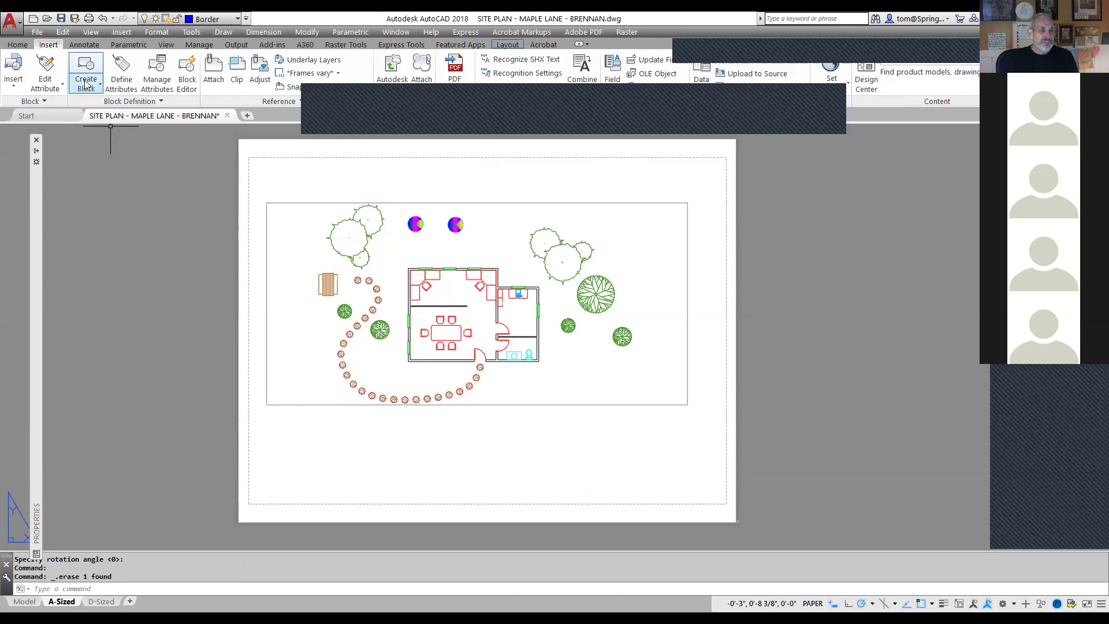
Step: Insert TITLE BLOCK - A in the A-Sized layout at 0,0, unrotated, with sheet title SITE PLAN - MAPLE LANE
left_click(13, 86)
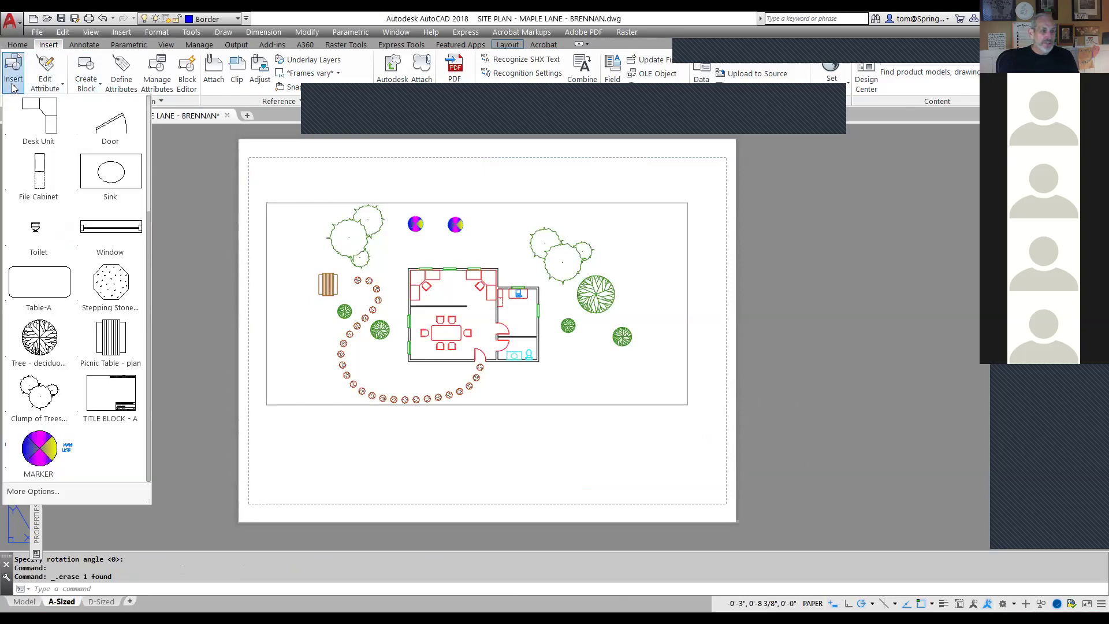
left_click(99, 389)
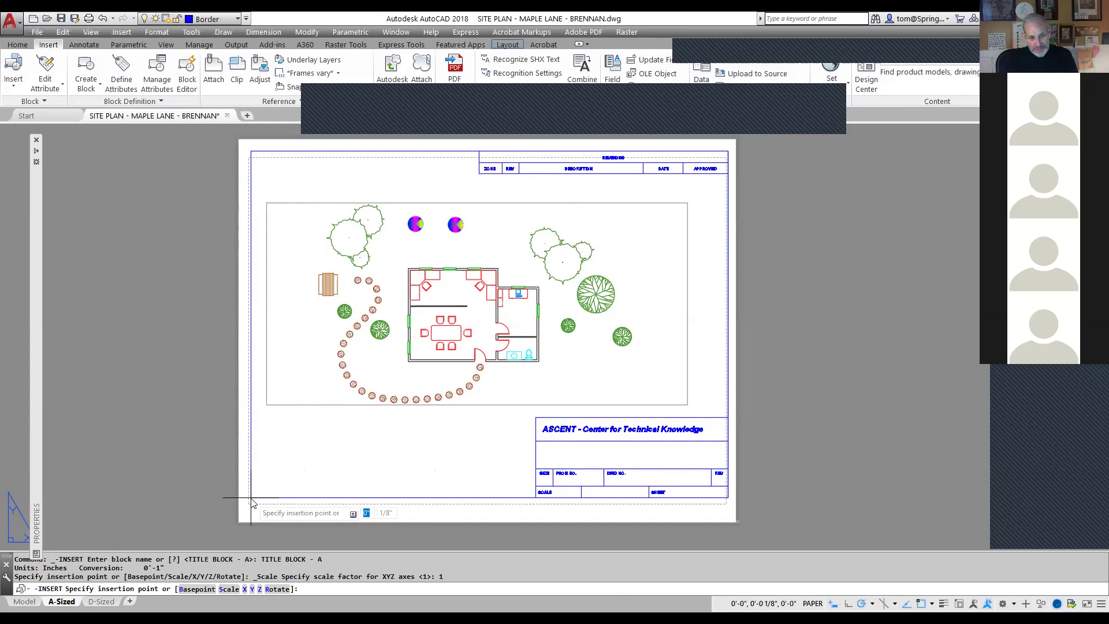
type("0,0")
key("Return")
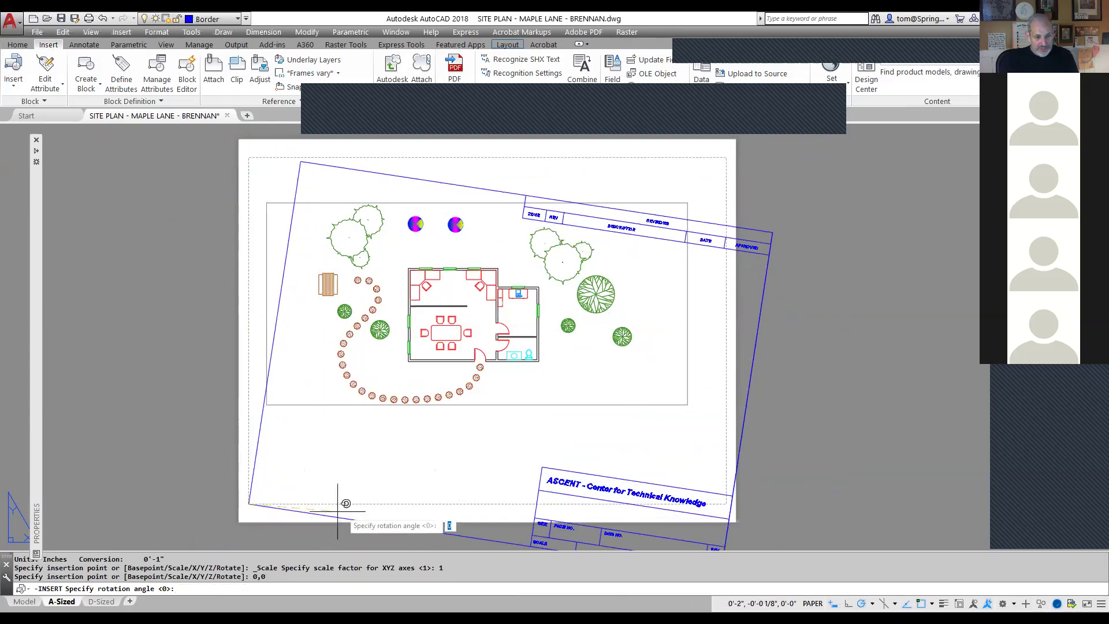
key("Return")
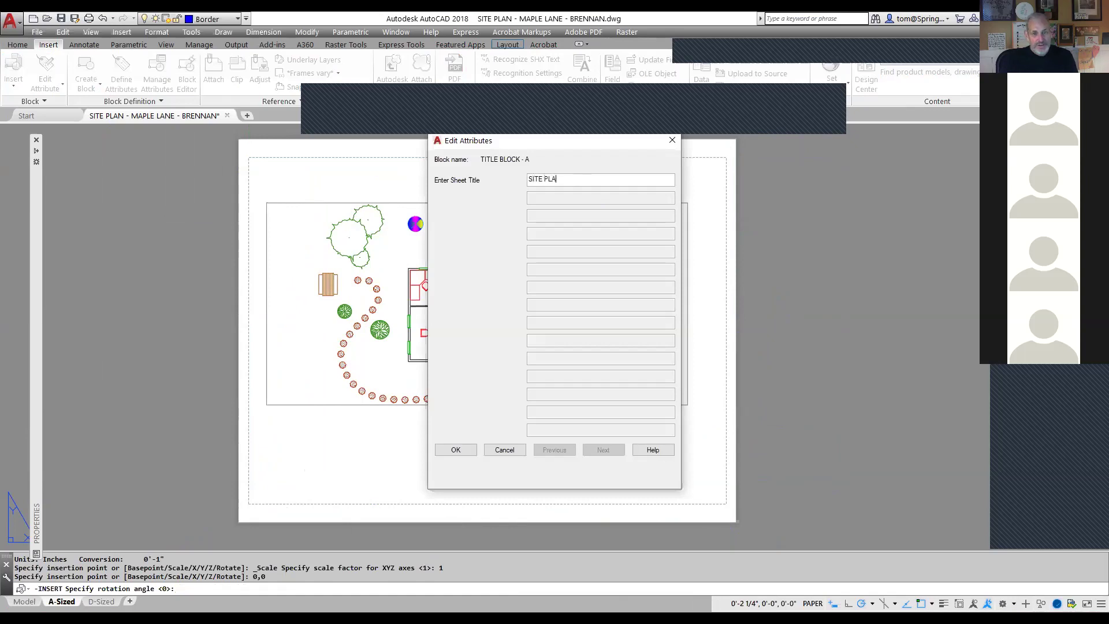
type("SITE PLAN - MAPLE LANE")
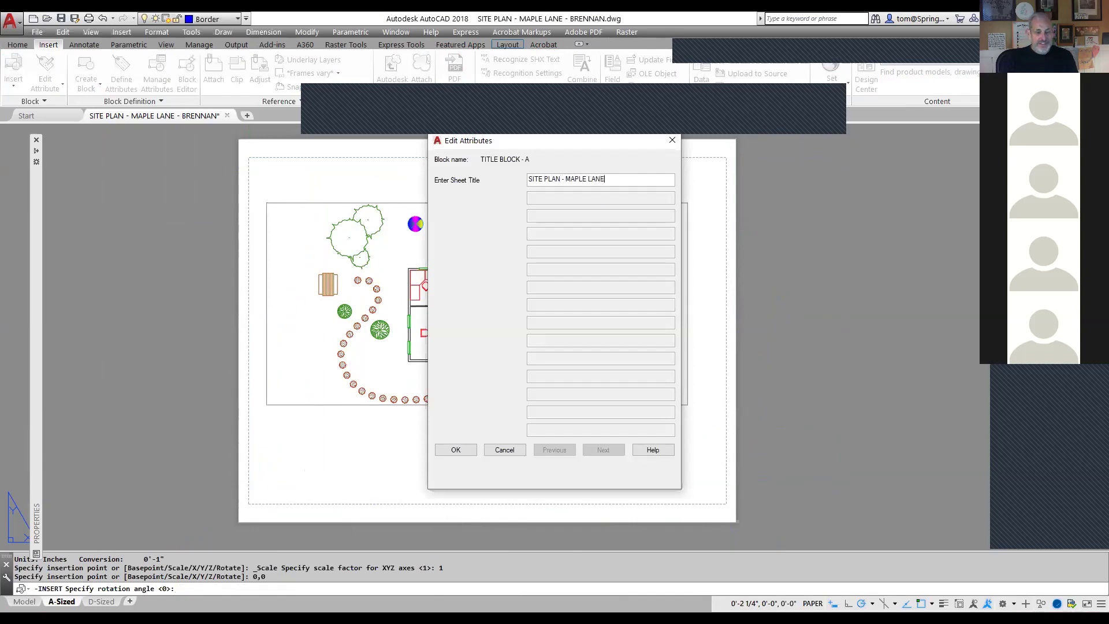
left_click(456, 450)
scroll(632, 468, "up", 4)
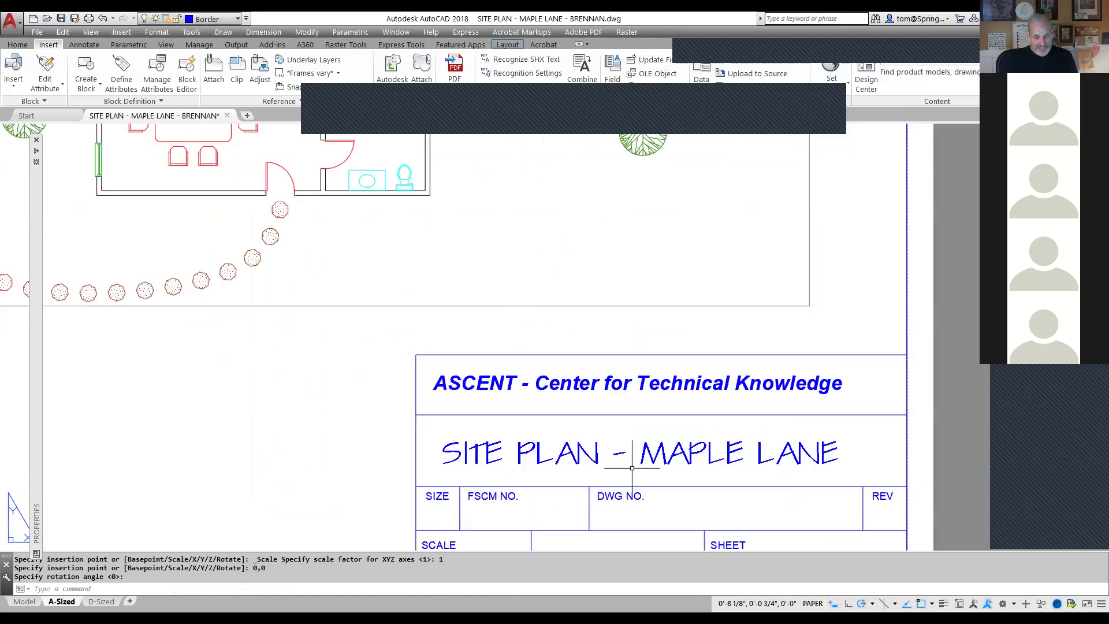
scroll(632, 468, "down", 4)
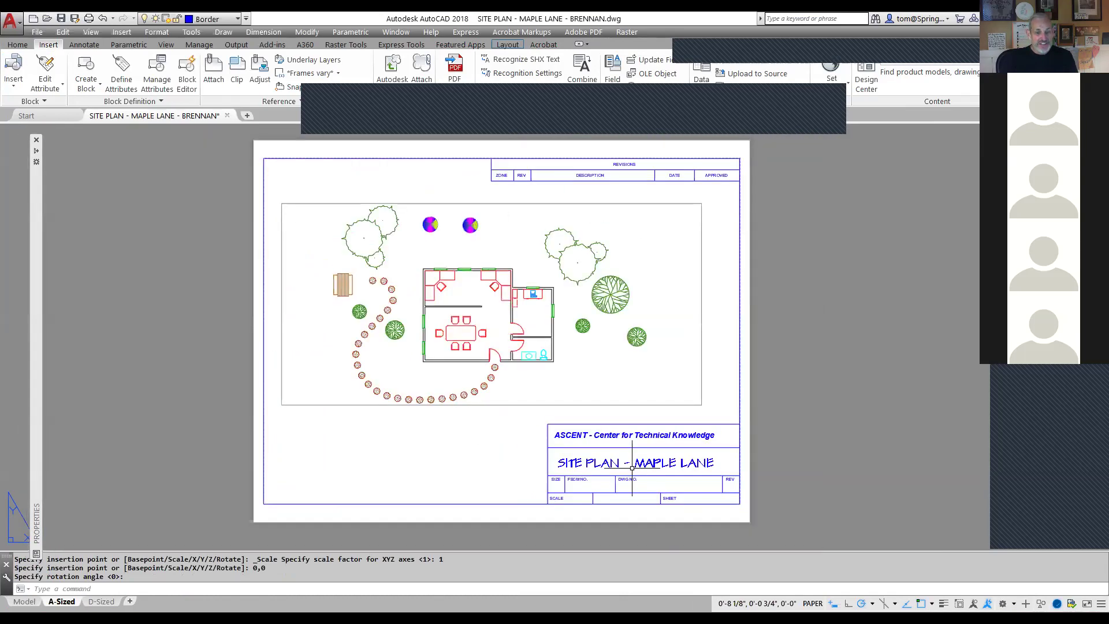
middle_click_drag(632, 468, 599, 477)
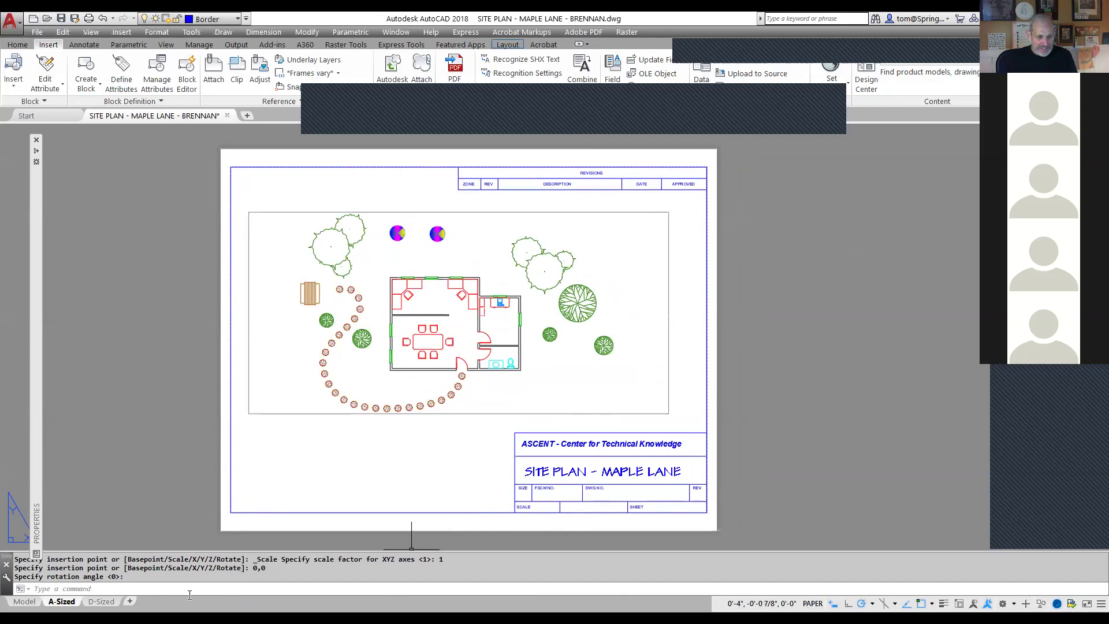
Step: Switch to the D-Sized layout, zoom its viewport to the site plan's extents, and return to paper space
left_click(107, 602)
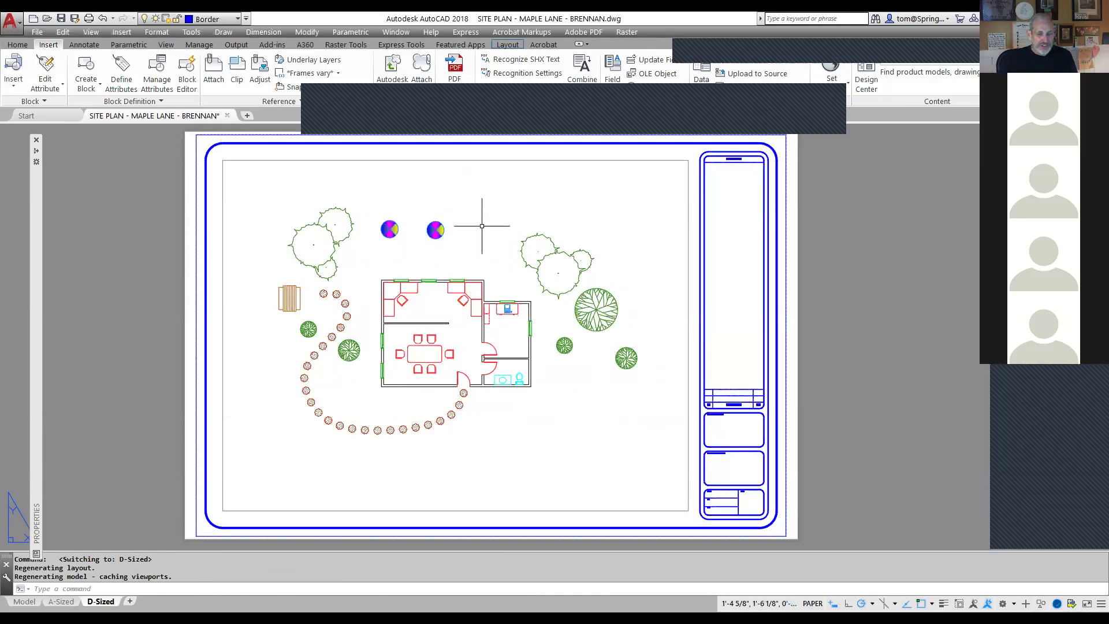
double_click(595, 209)
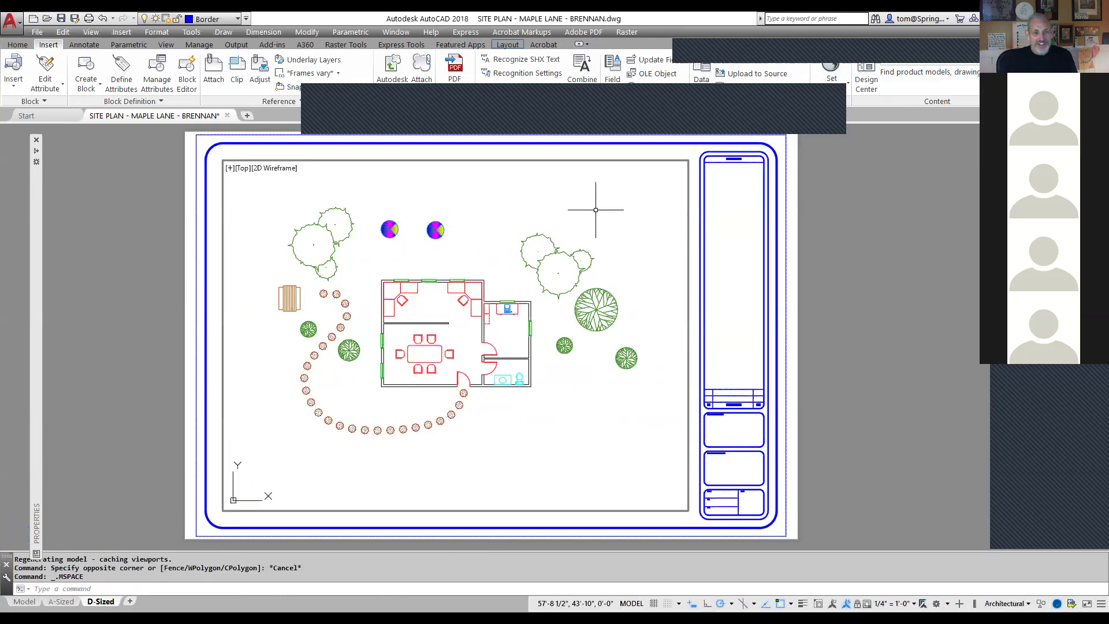
middle_click(595, 210)
middle_click(596, 210)
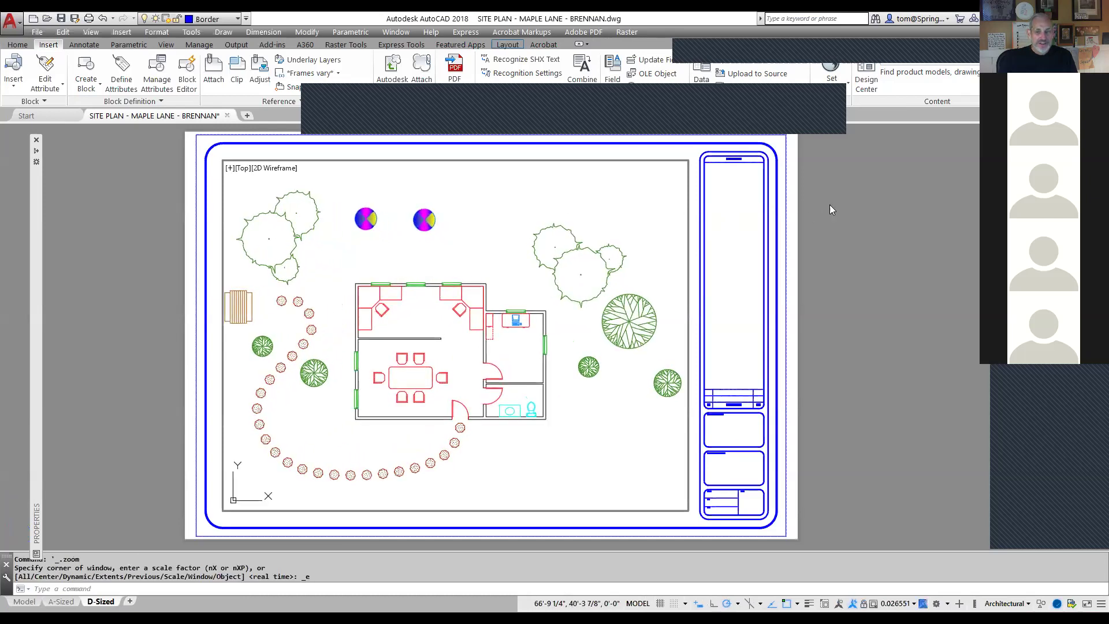
double_click(872, 205)
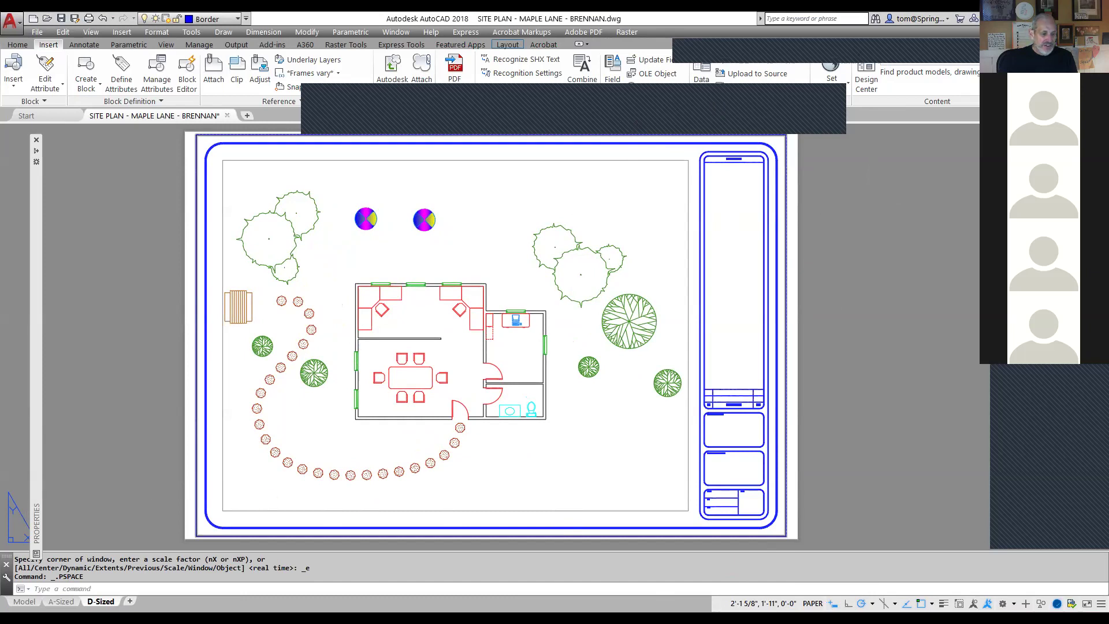
Step: Switch the D-Sized layout into model space and back to paper space
left_click(18, 514)
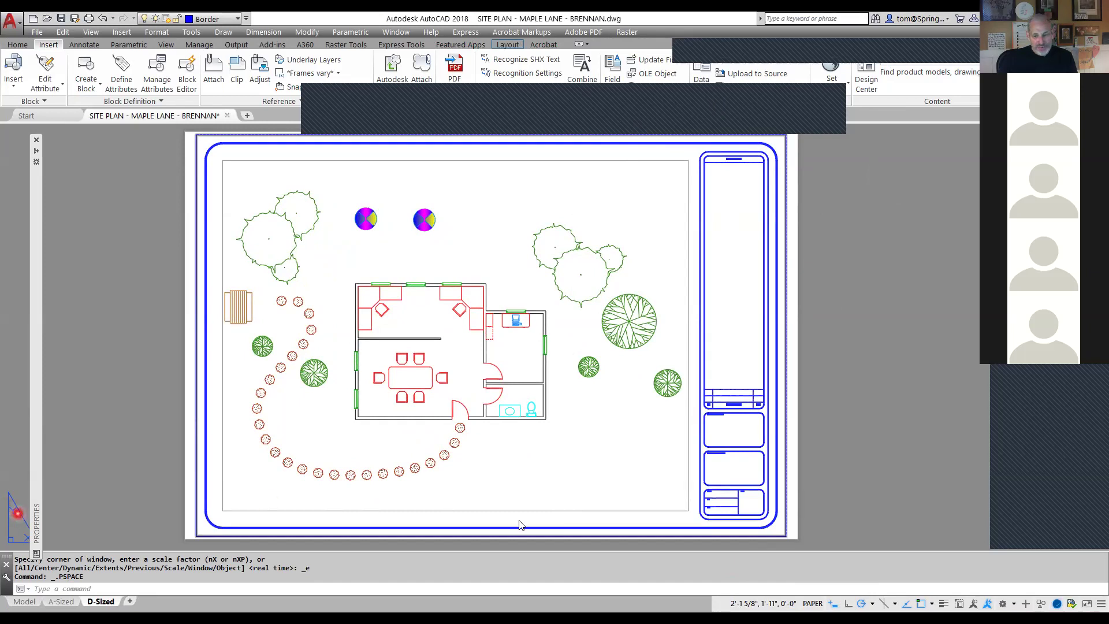
left_click(823, 602)
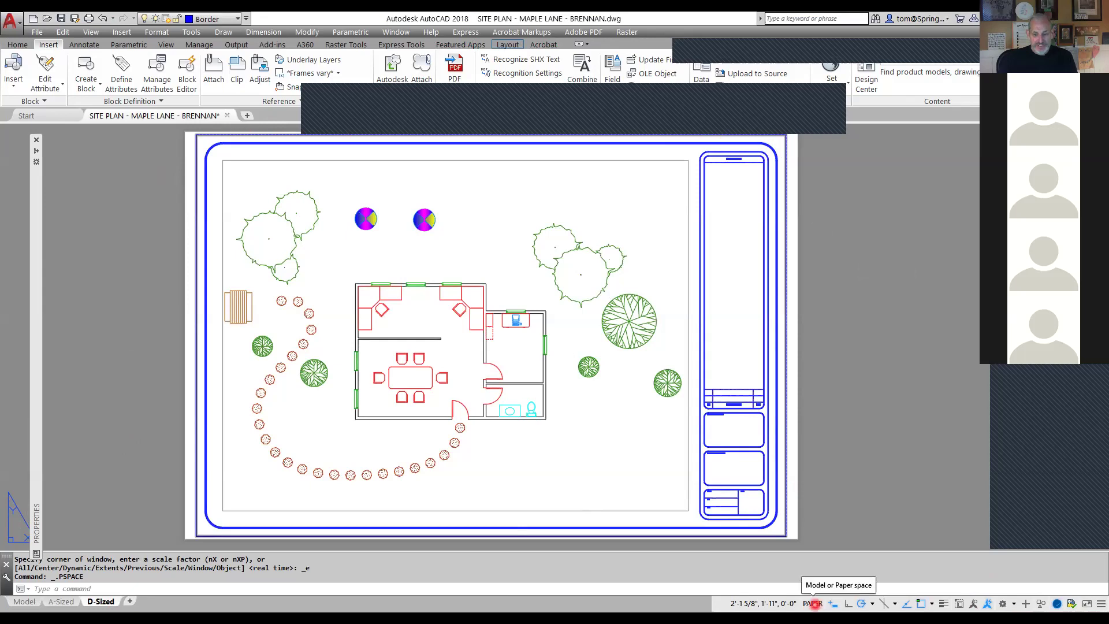
left_click(812, 603)
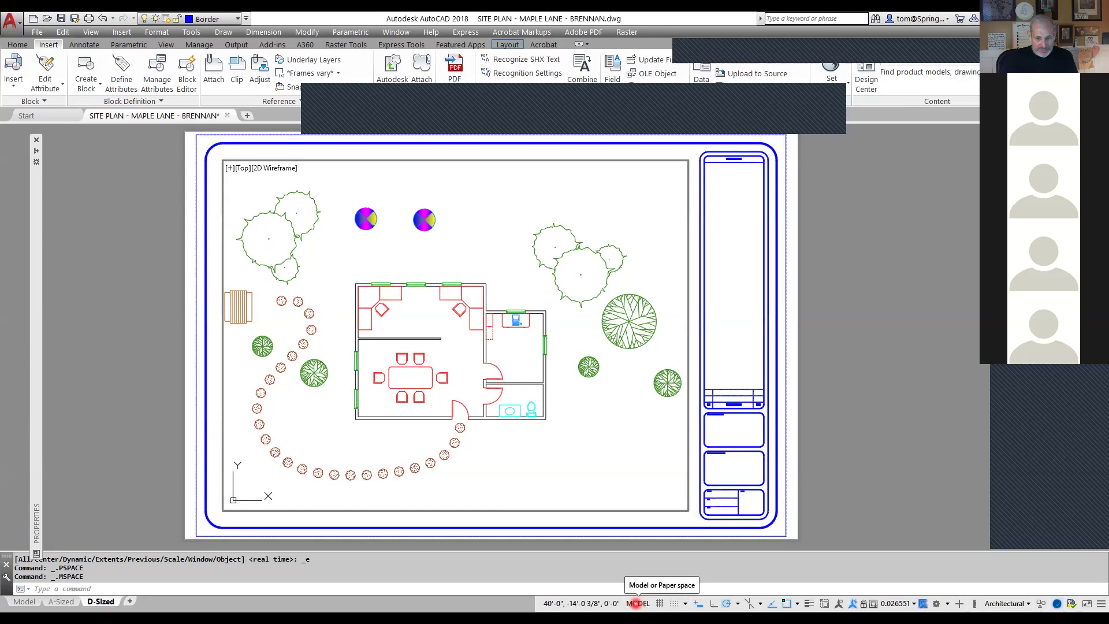
left_click(636, 603)
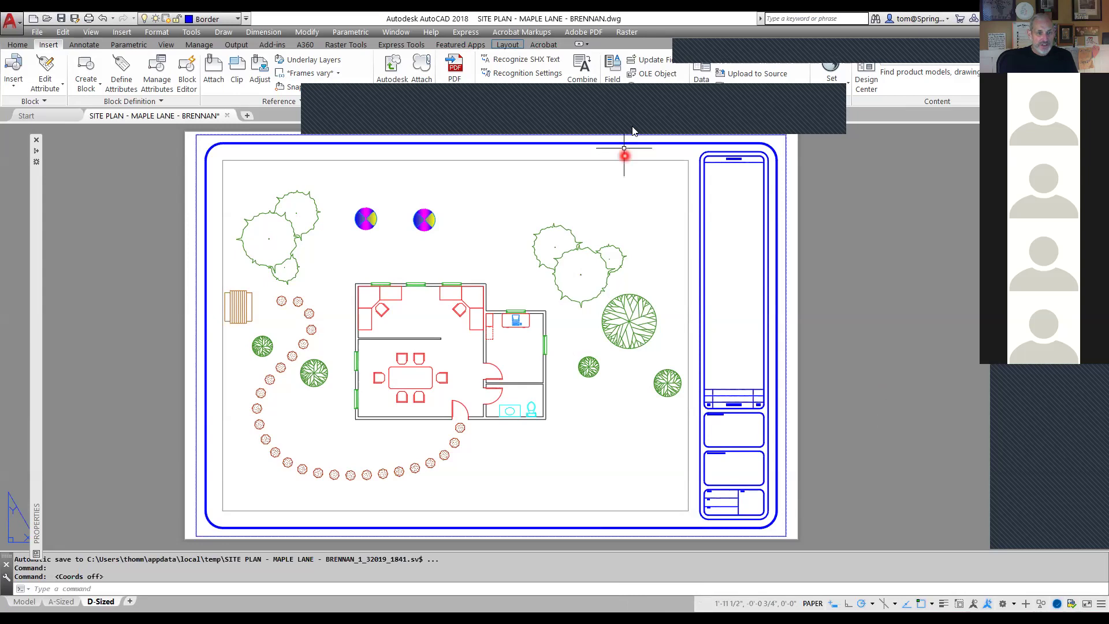
left_click(624, 152)
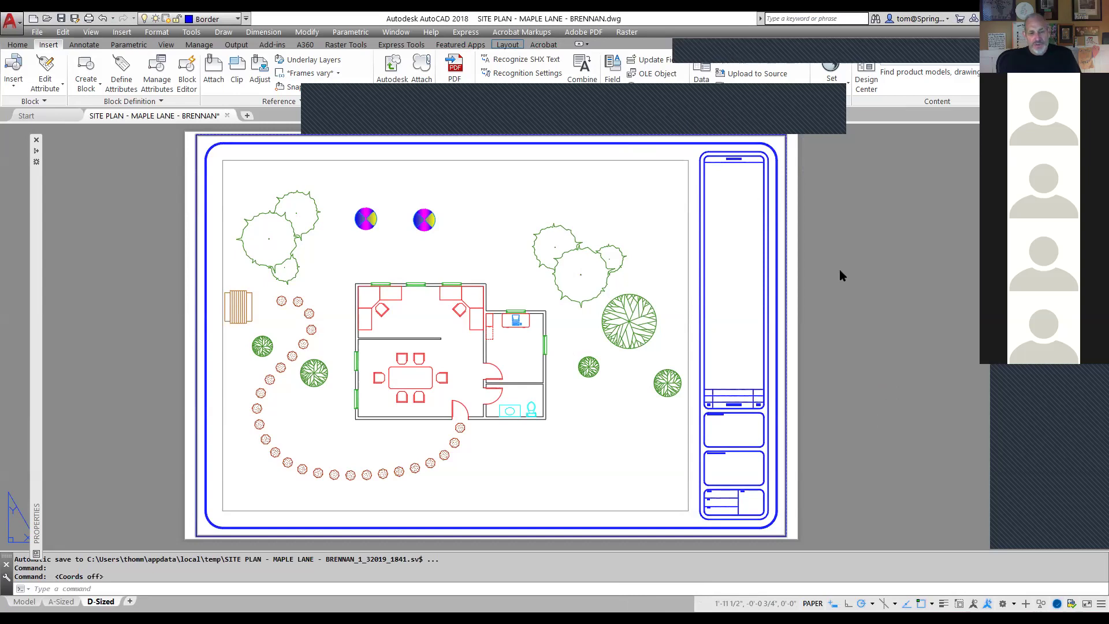
Step: Examine the Project, Date, Scale and Sheet fields of the D-Sized title block, and switch to the attributes PDF in Adobe Acrobat
scroll(744, 474, "up", 5)
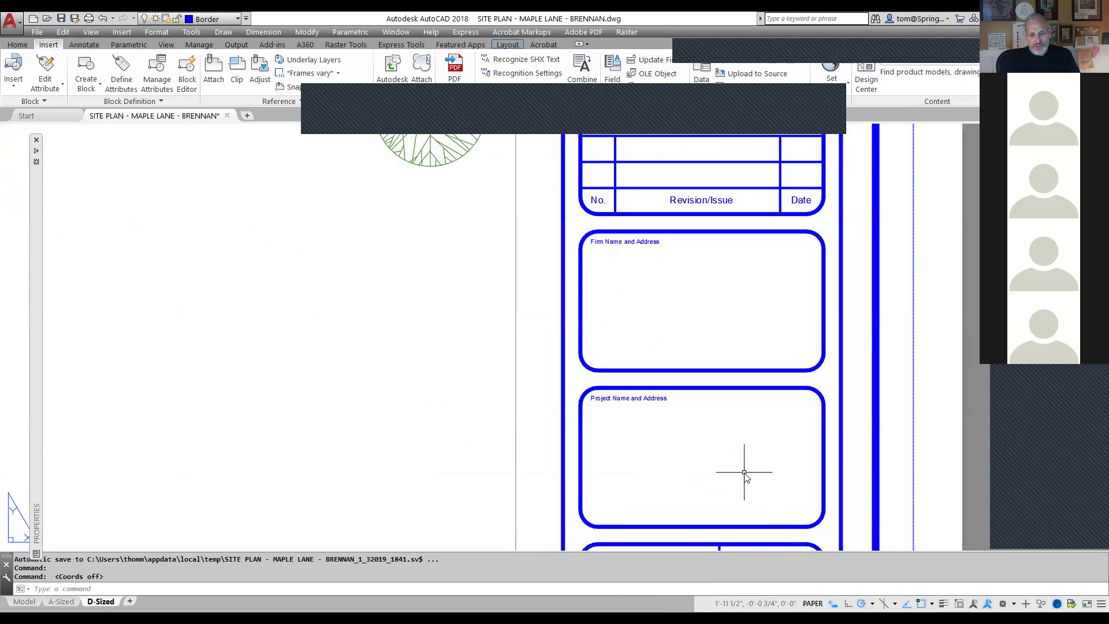
scroll(599, 460, "down", 6)
scroll(607, 439, "up", 5)
scroll(626, 393, "up", 4)
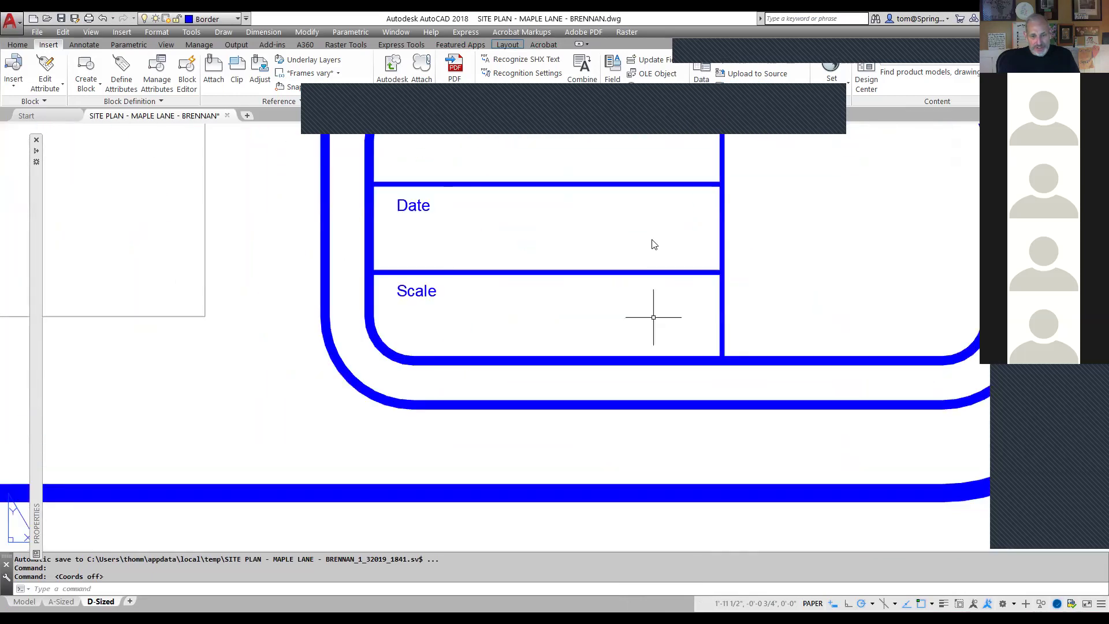
scroll(615, 244, "down", 2)
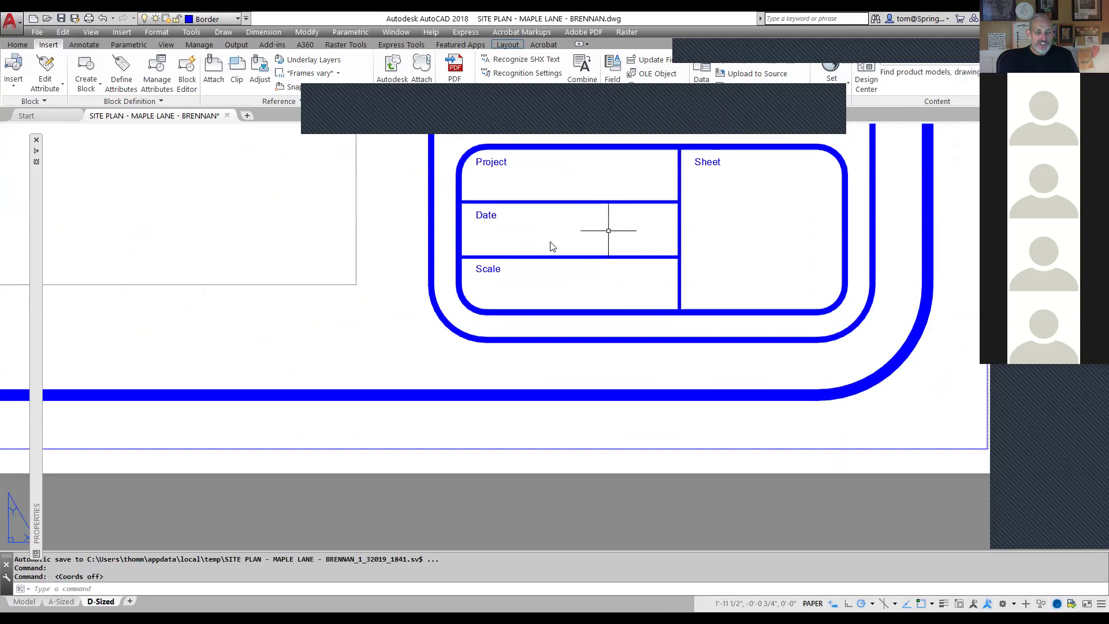
scroll(548, 241, "down", 2)
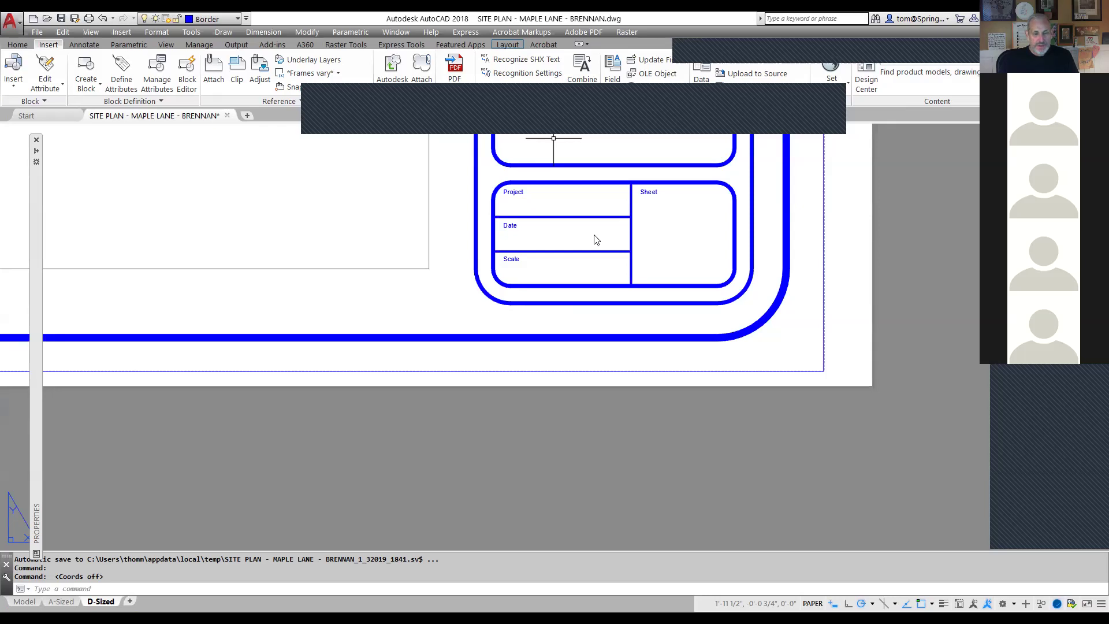
key("alt+Tab")
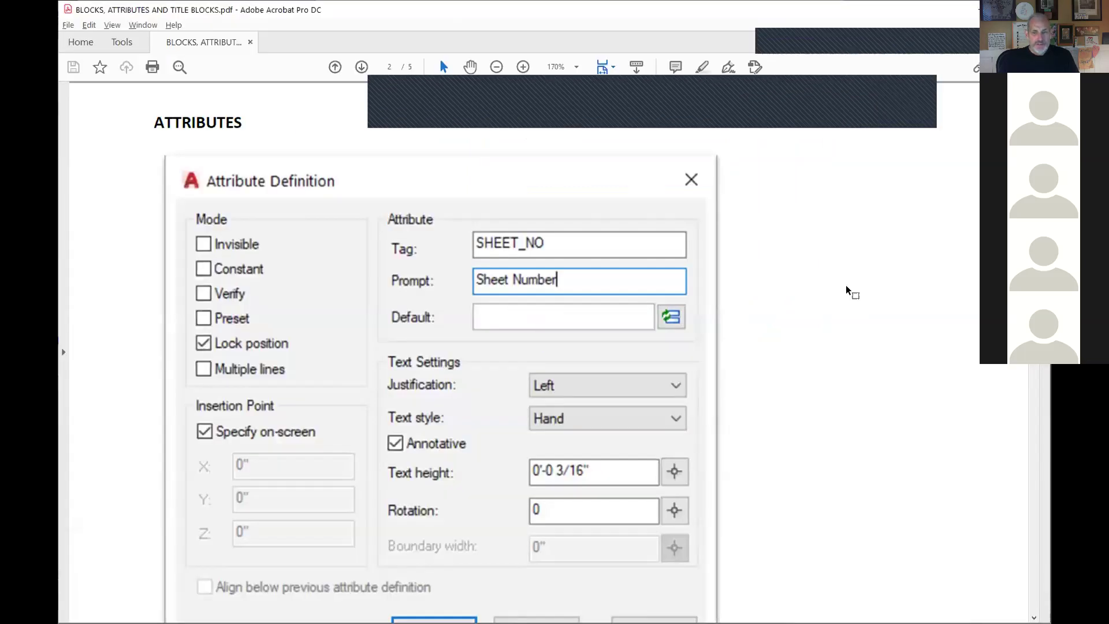
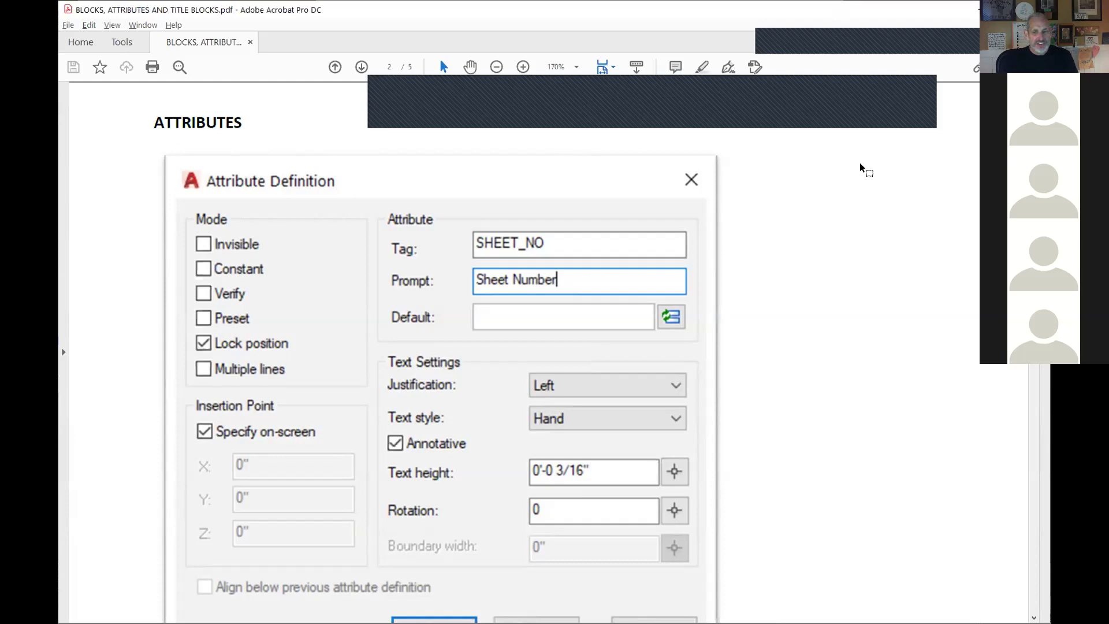
Step: Review the PDF's attribute definition settings for the sheet number, project name, date and scale
scroll(860, 170, "down", 1)
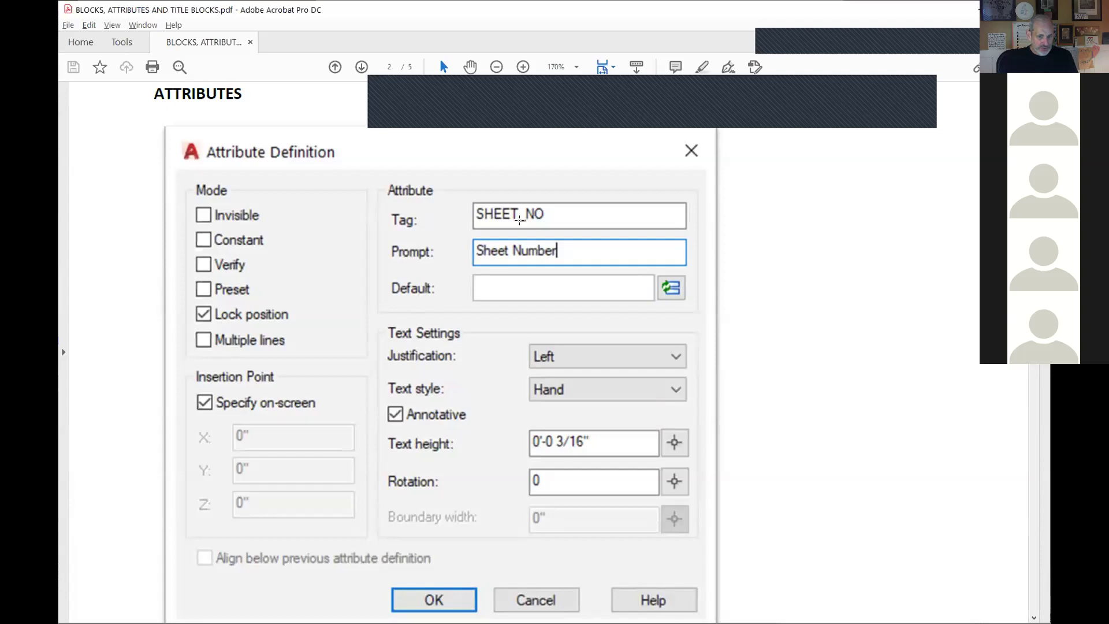
scroll(520, 220, "down", 10)
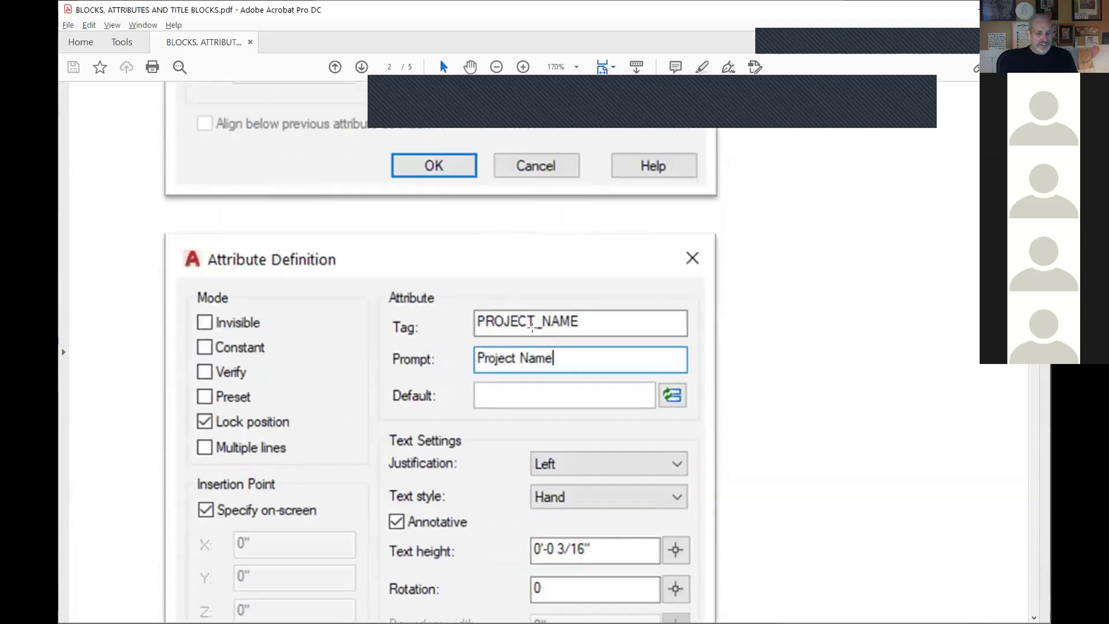
scroll(532, 328, "down", 18)
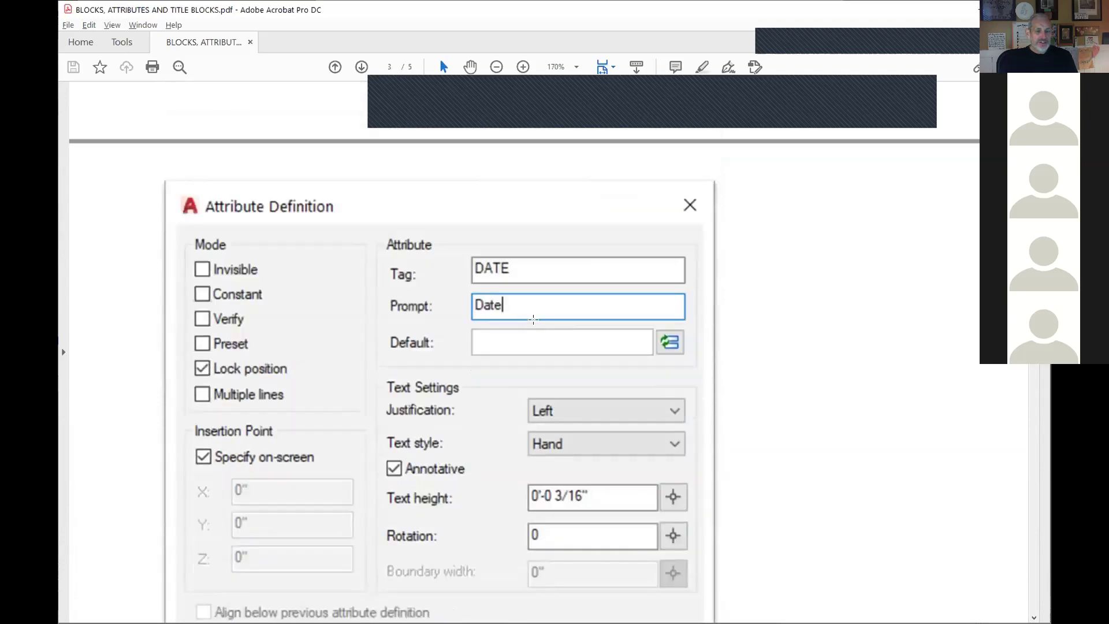
scroll(530, 315, "down", 16)
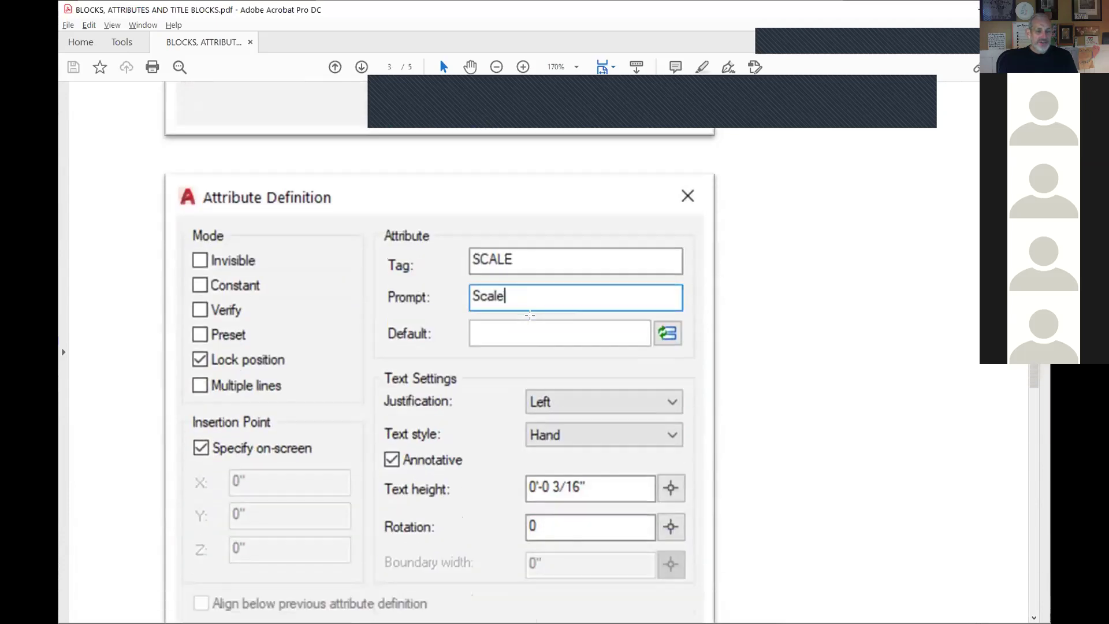
scroll(530, 315, "up", 20)
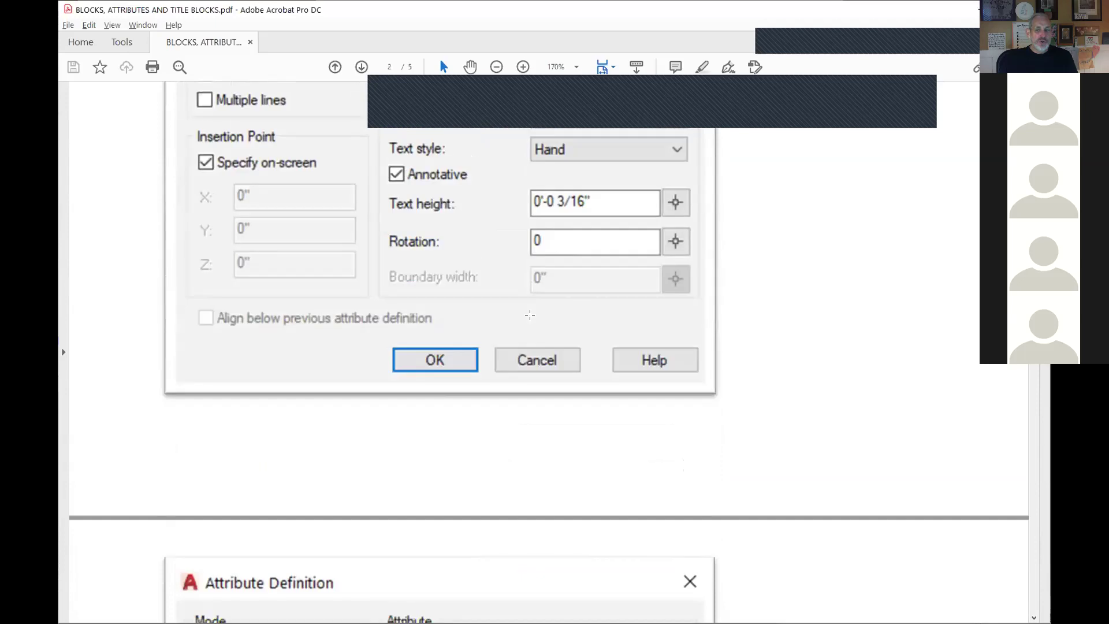
scroll(529, 314, "up", 10)
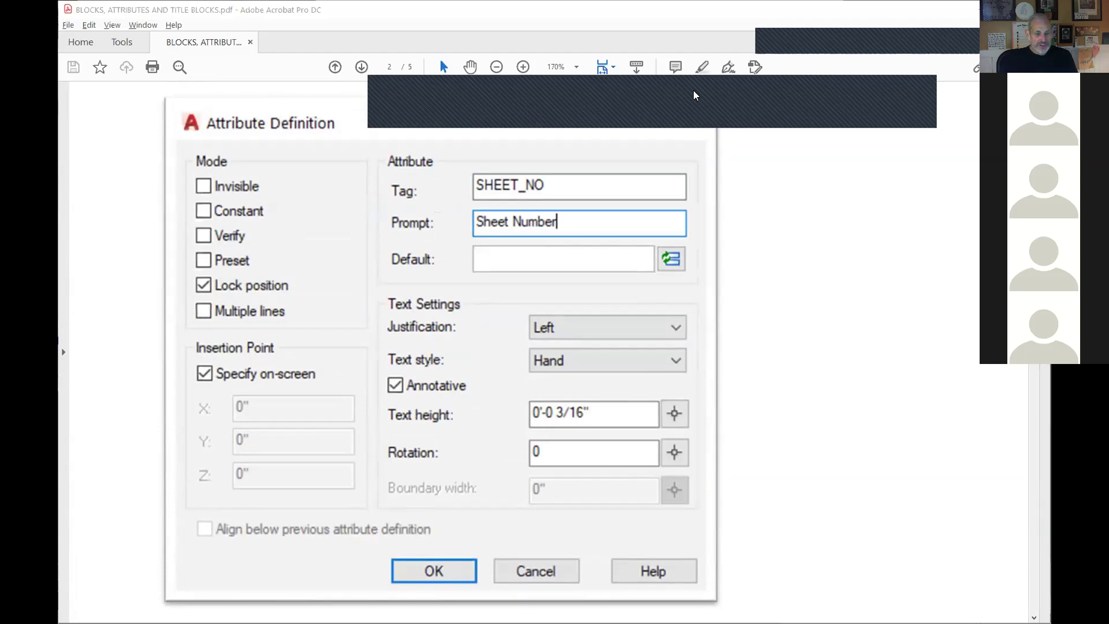
Step: Switch back to the AutoCAD drawing's D-Sized title block and make layer 0 current
key("alt+Tab")
middle_click_drag(694, 215, 698, 310)
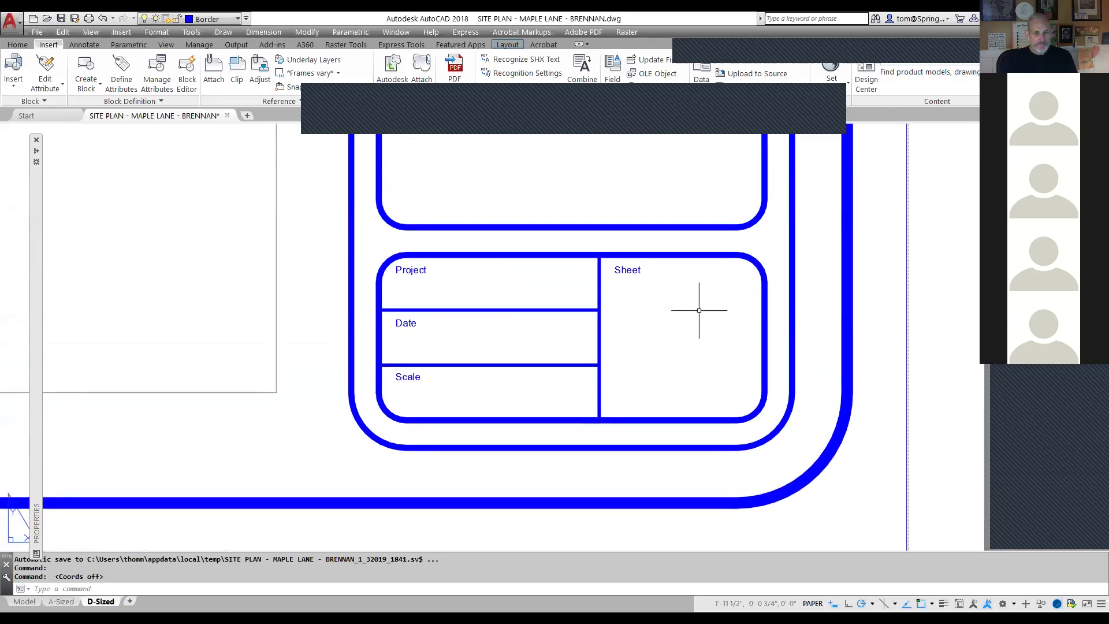
left_click(238, 20)
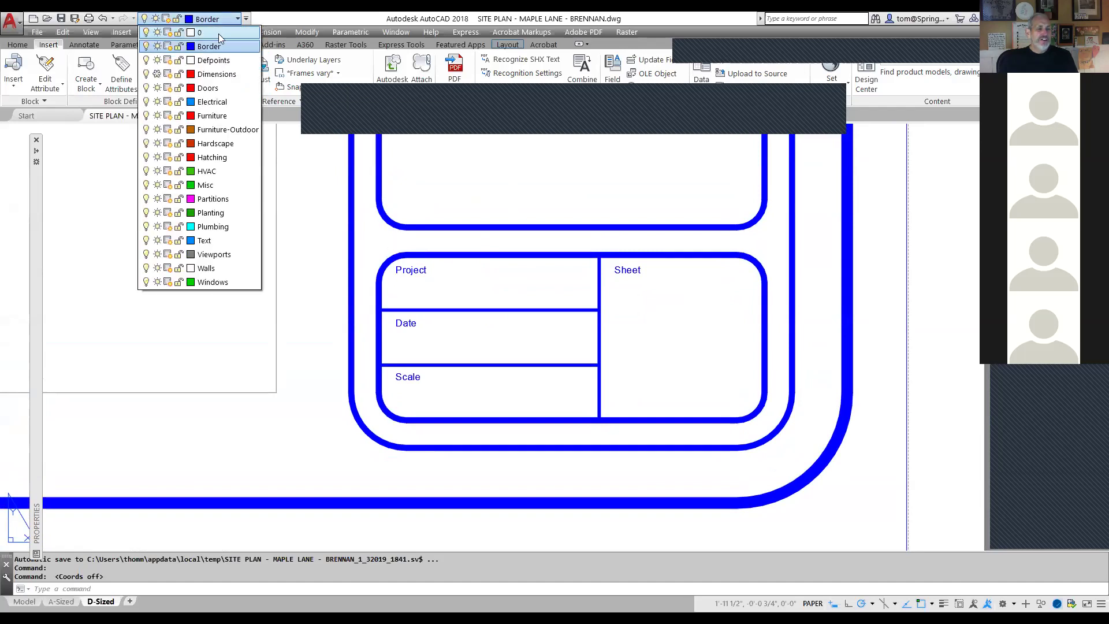
left_click(218, 33)
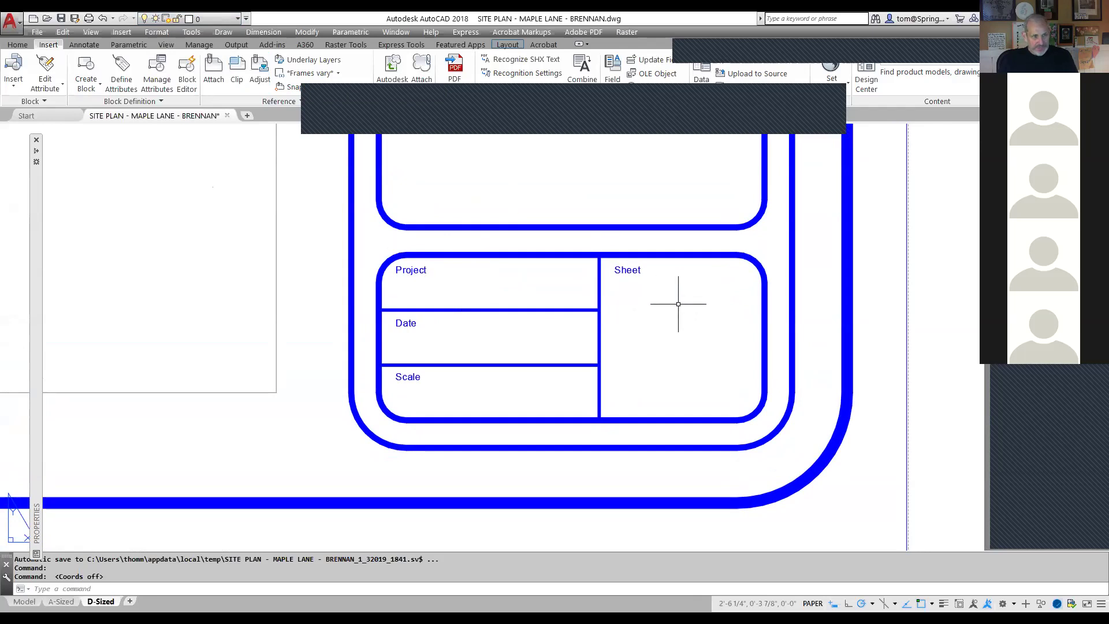
left_click(121, 68)
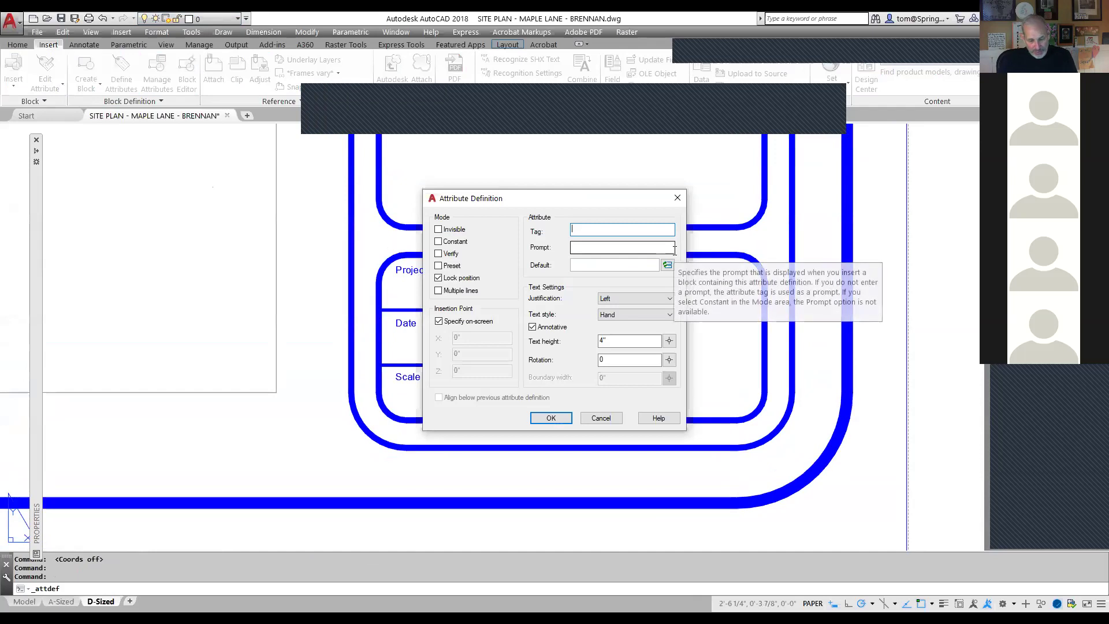
type("SHEET")
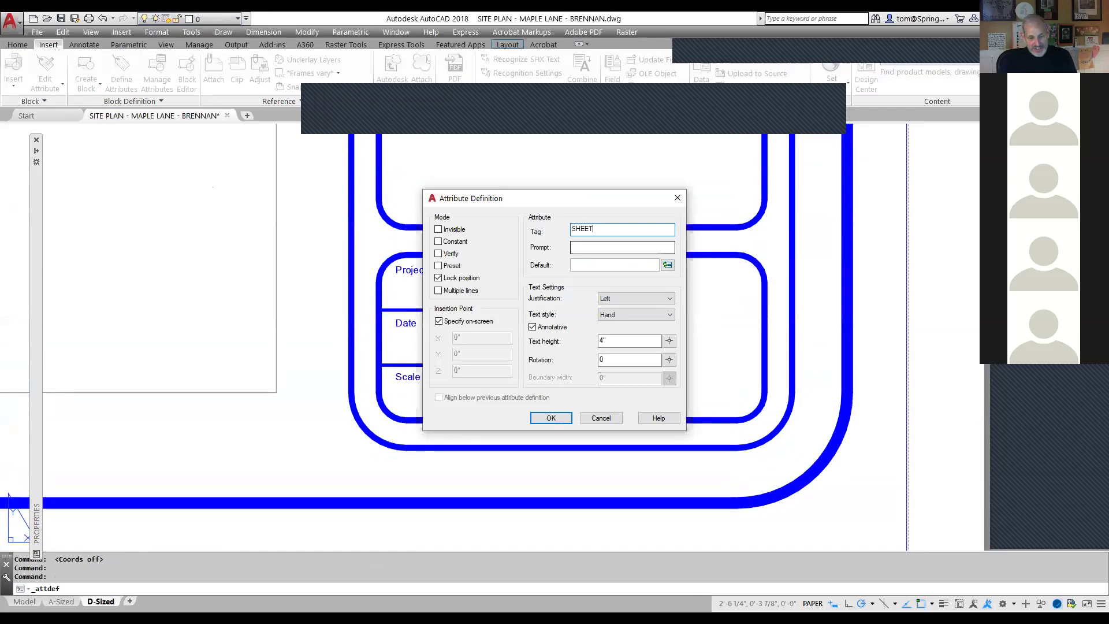
type("_NO")
key("Tab")
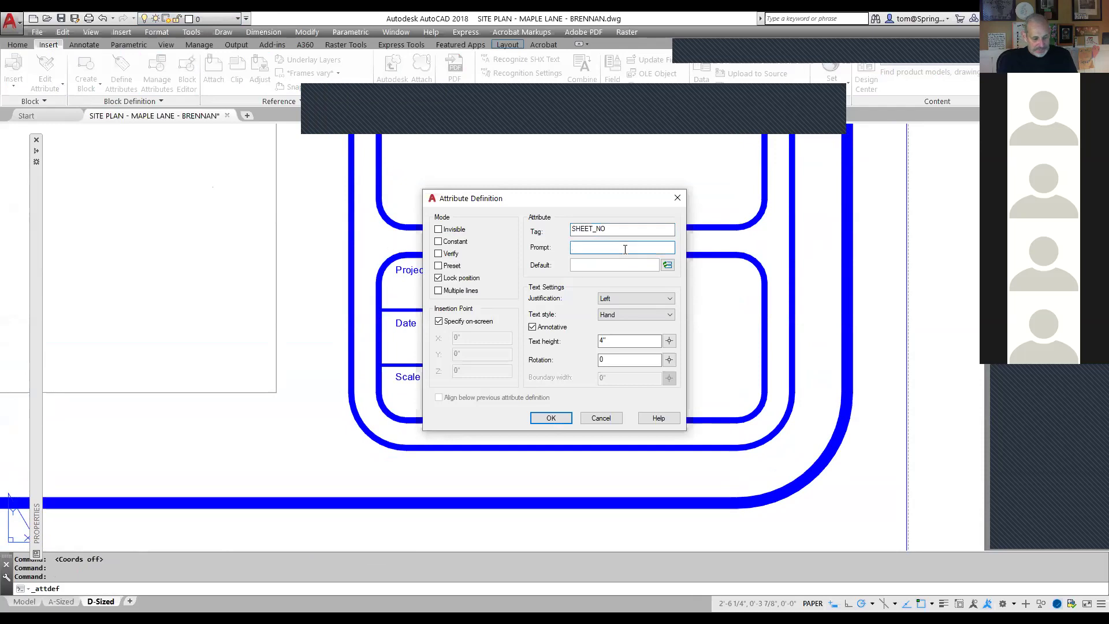
type("Sheet Number")
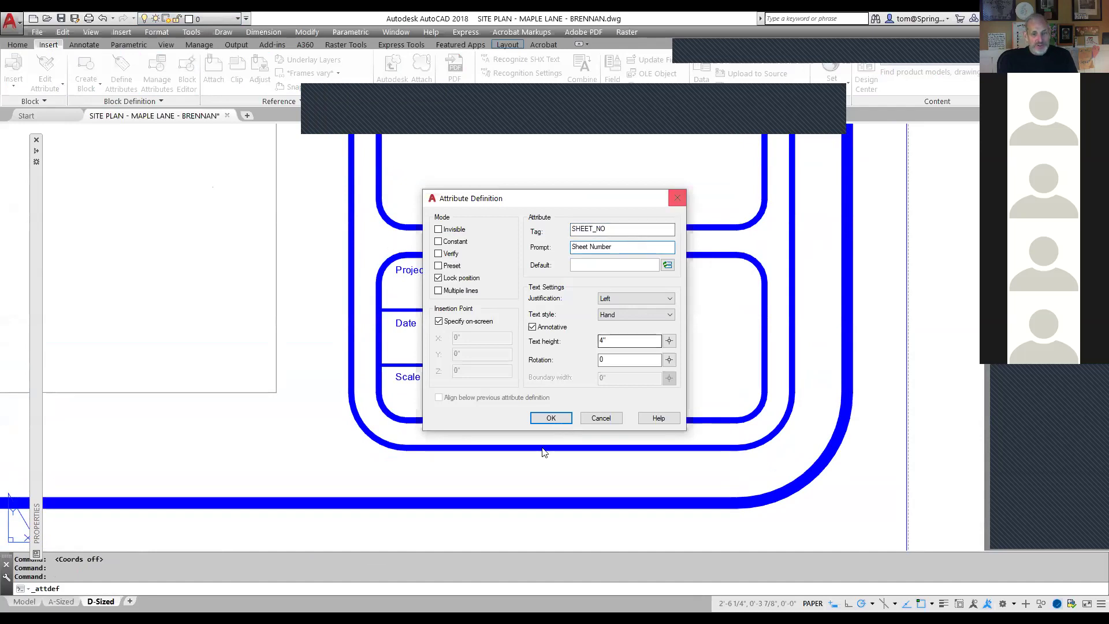
left_click(551, 417)
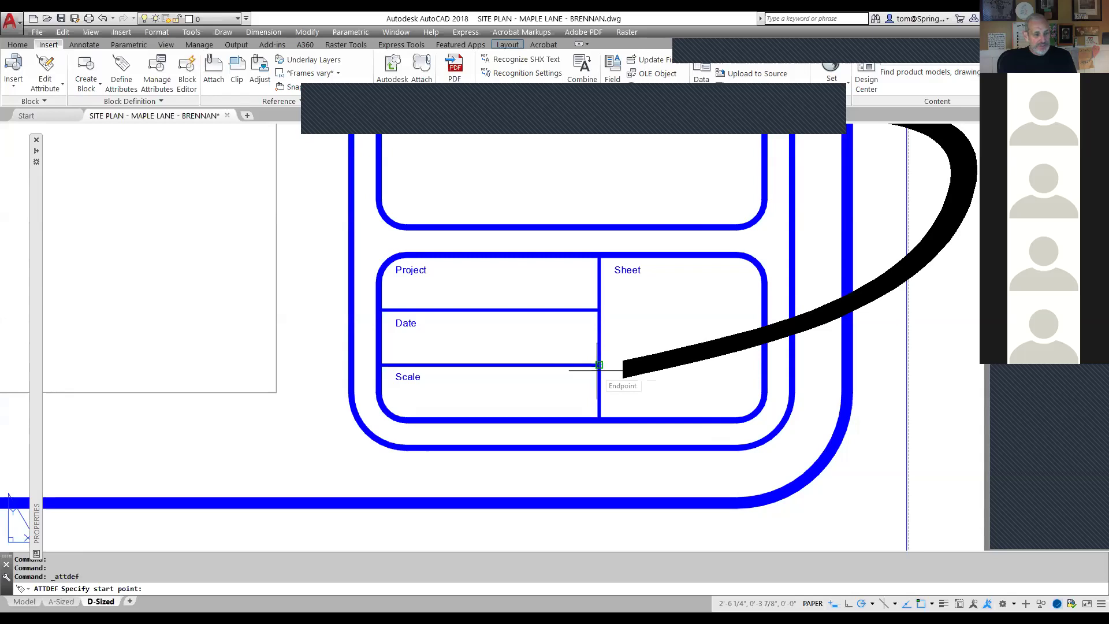
key("Escape")
Step: Start an attribute definition with the tag SHEET_NO and the prompt Sheet Number
right_click(507, 189)
left_click(554, 197)
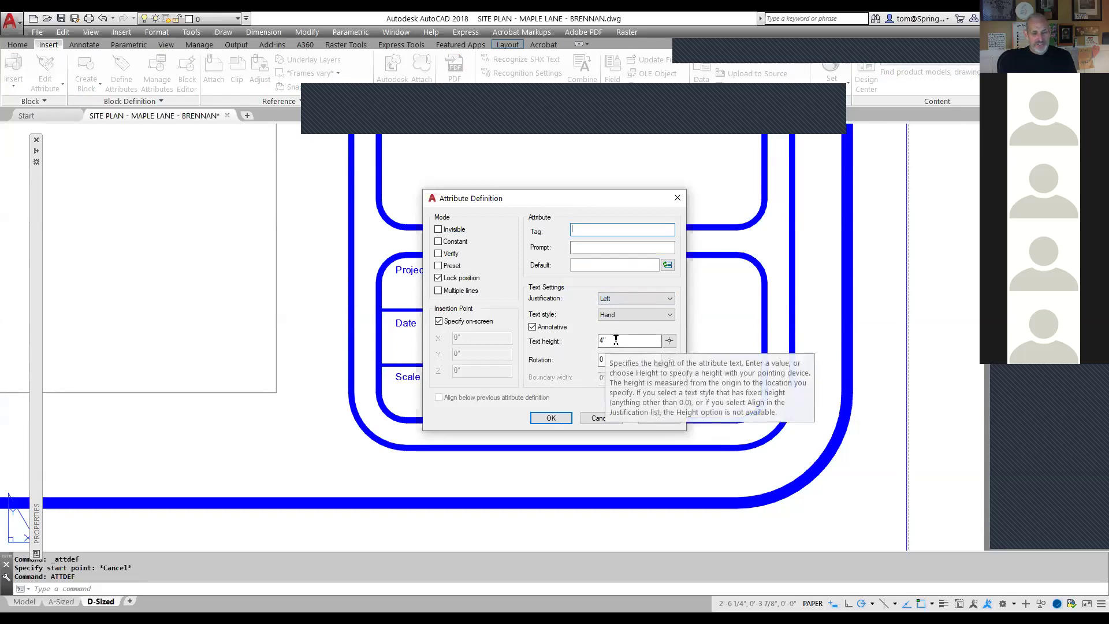
type("she")
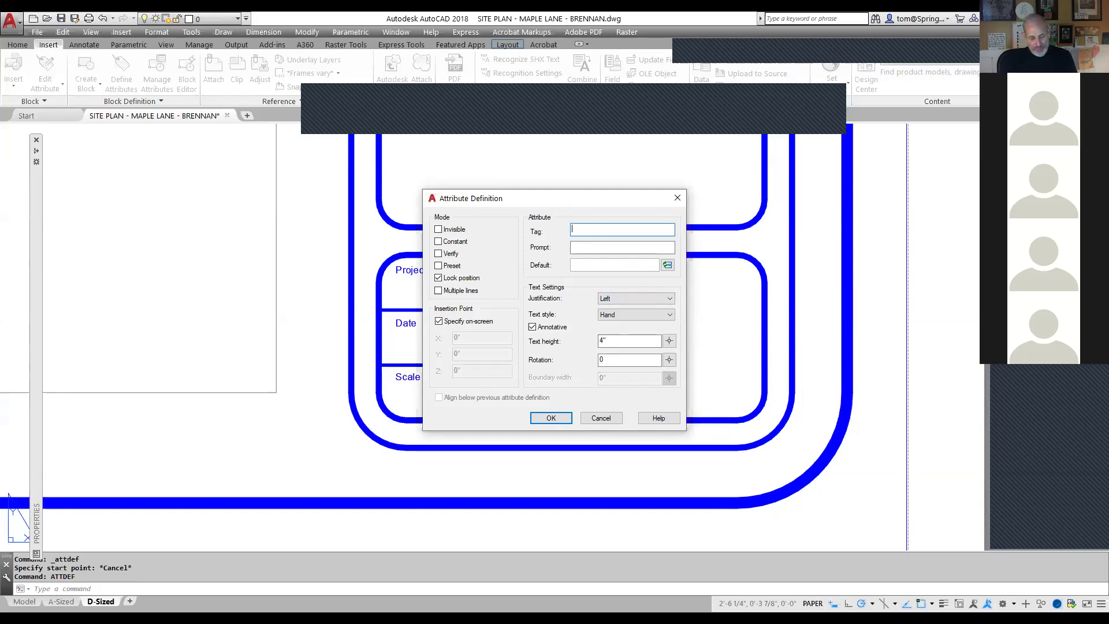
type("HEET_NO")
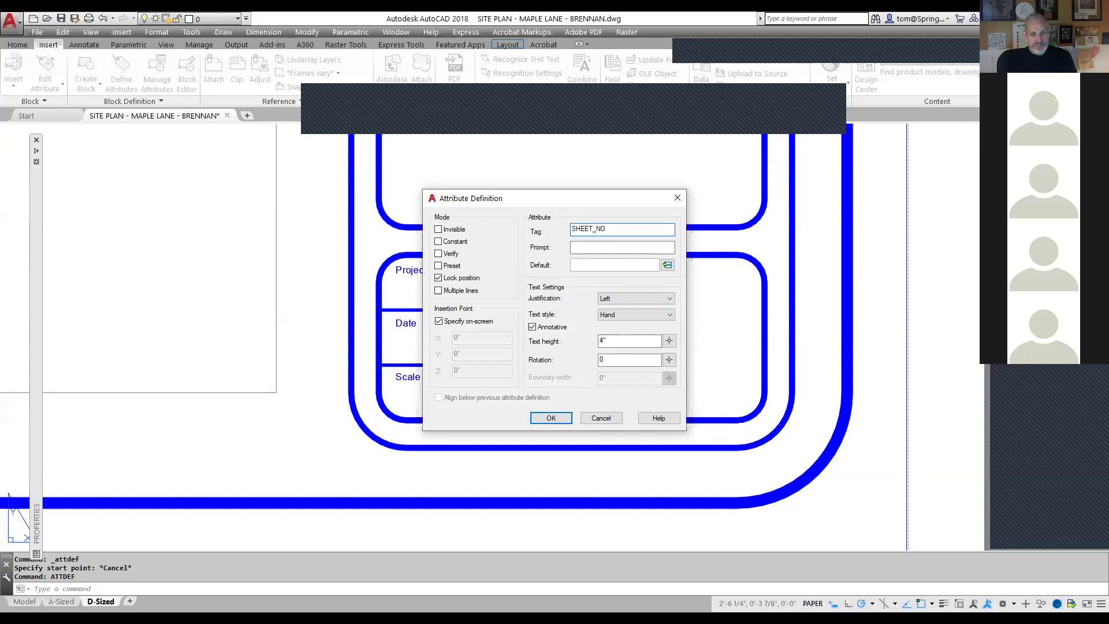
left_click(580, 247)
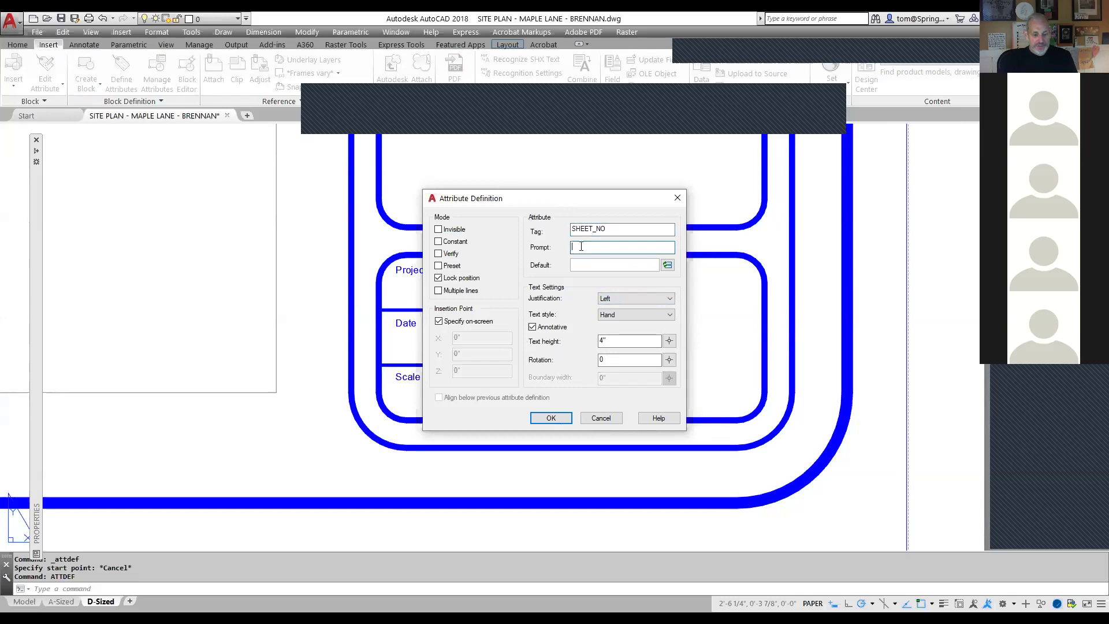
type("Sheet")
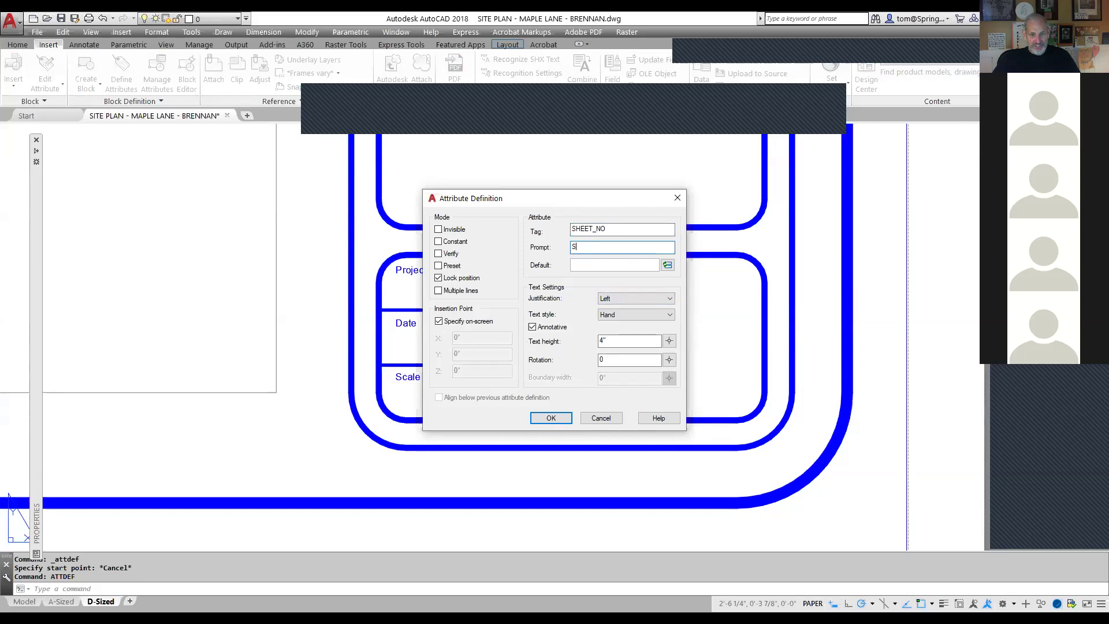
type("Numnber")
key("BackSpace")
key("BackSpace")
key("BackSpace")
key("BackSpace")
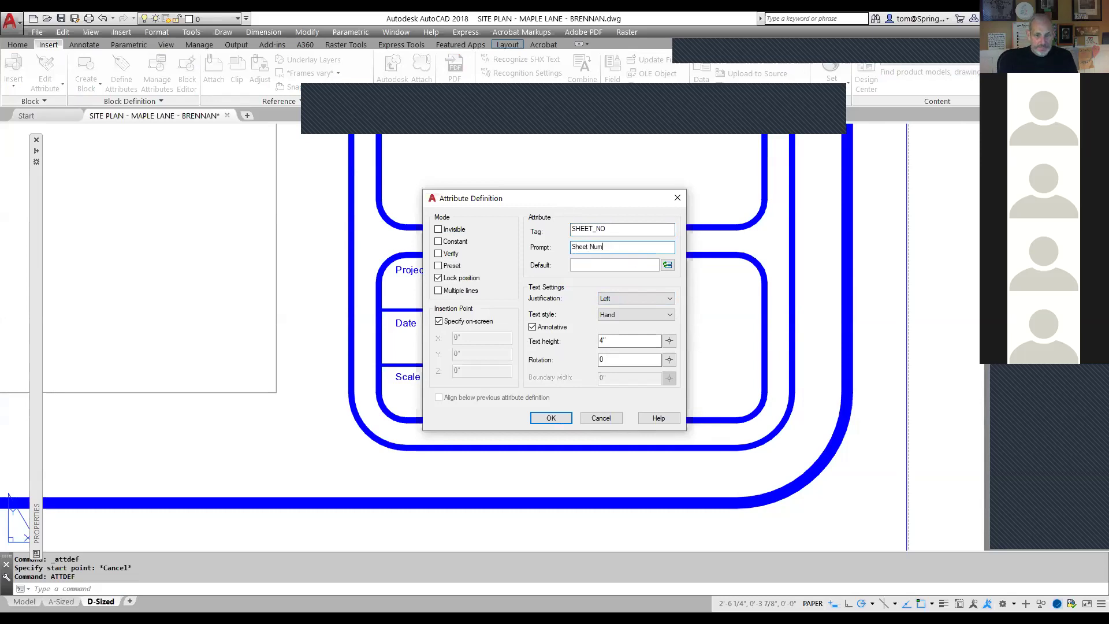
type("ber")
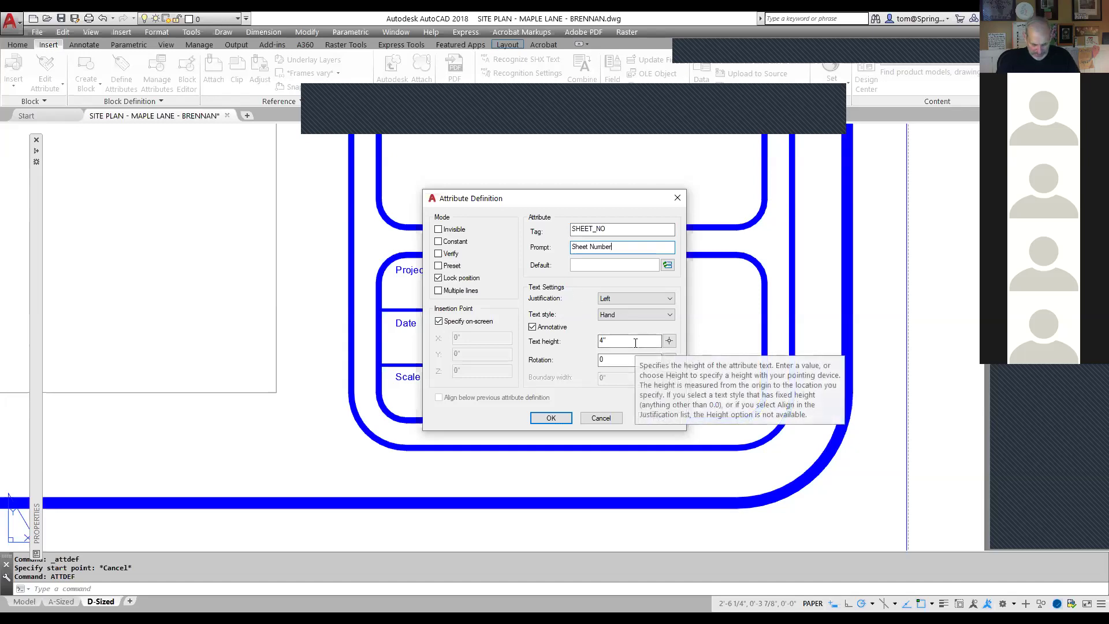
Step: Set the attribute's text height to 3/16" and place it in the title block's Sheet cell, below the label
left_click_drag(635, 342, 576, 339)
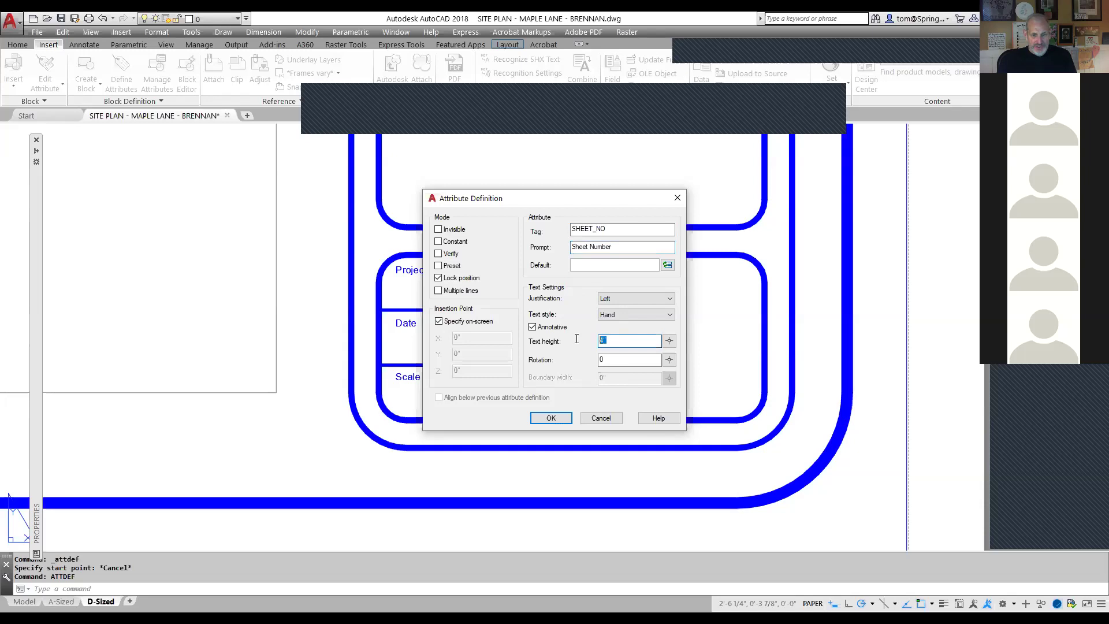
type("3/16")
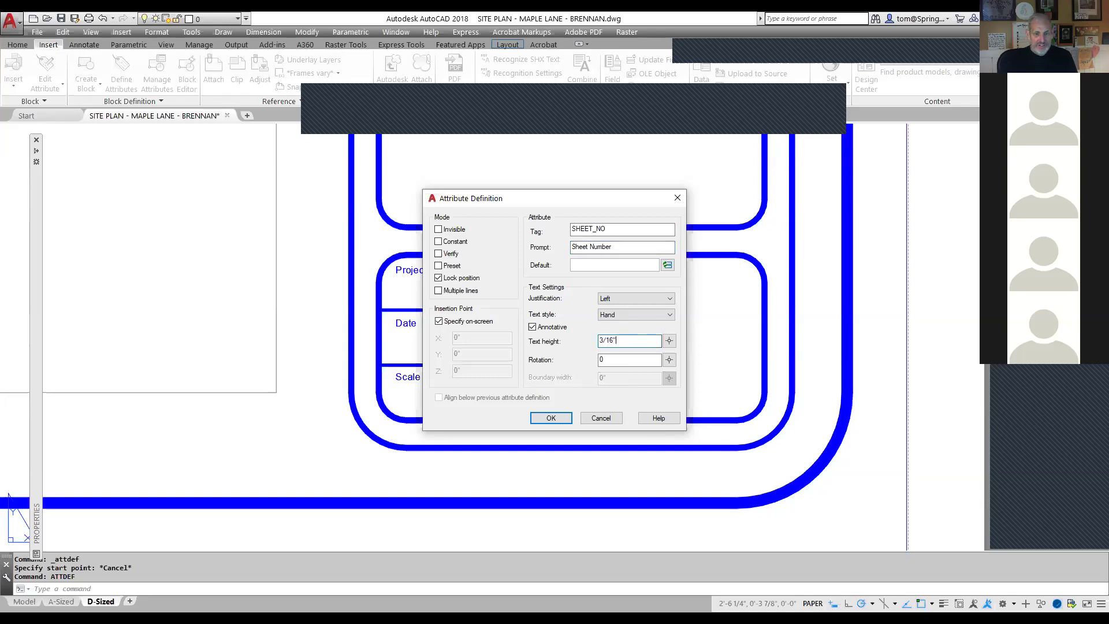
key("Return")
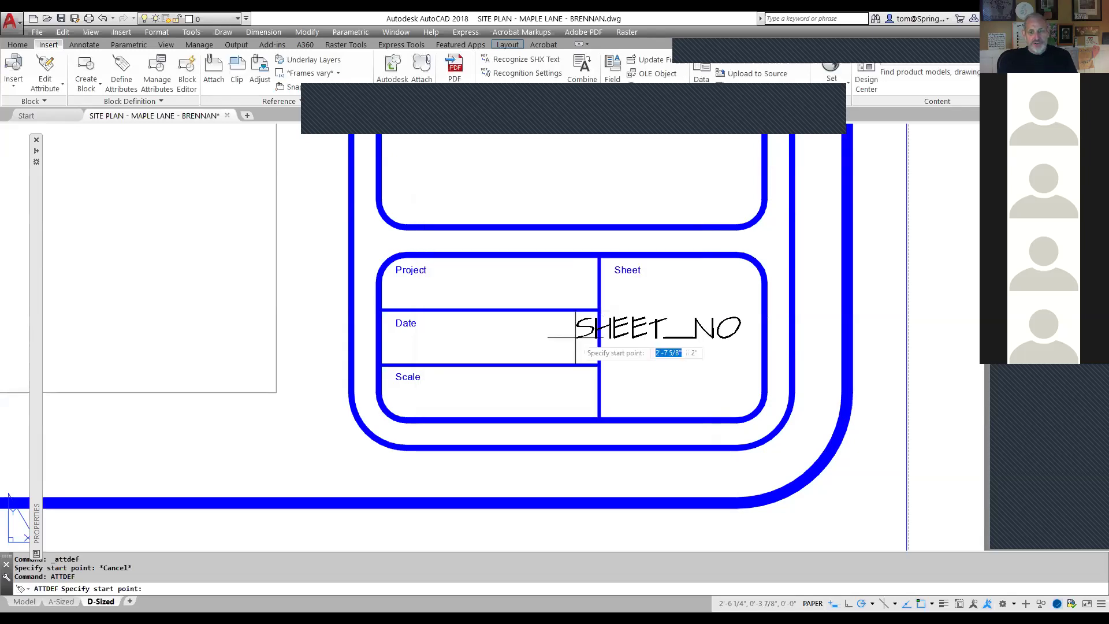
left_click(608, 340)
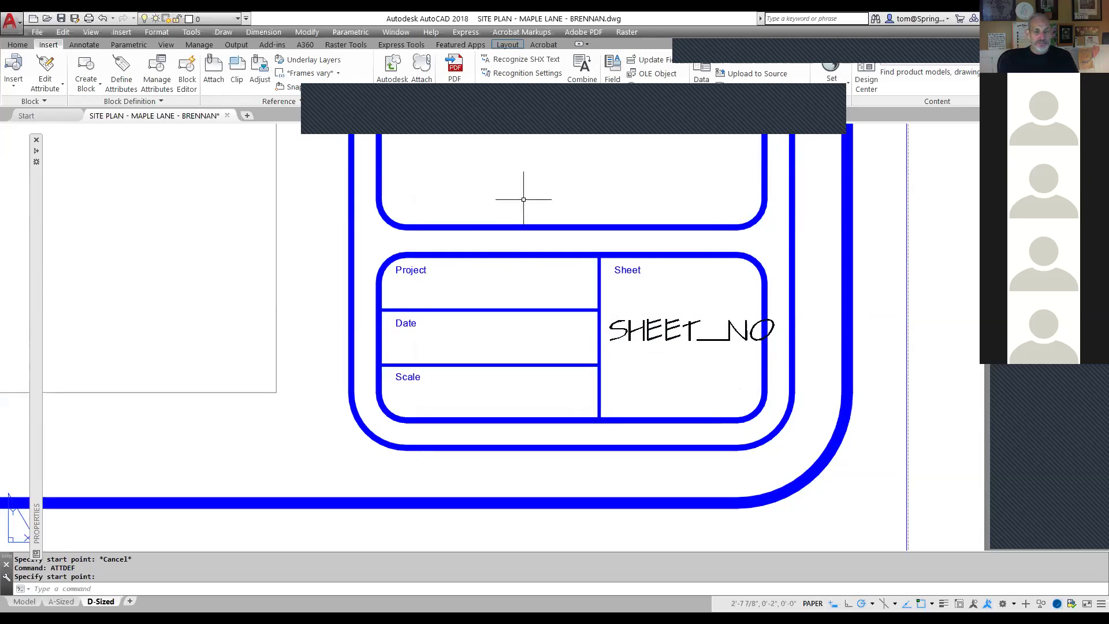
Step: Start another attribute definition, trying the tag PROJECT NAME with the prompt Project Name
right_click(536, 183)
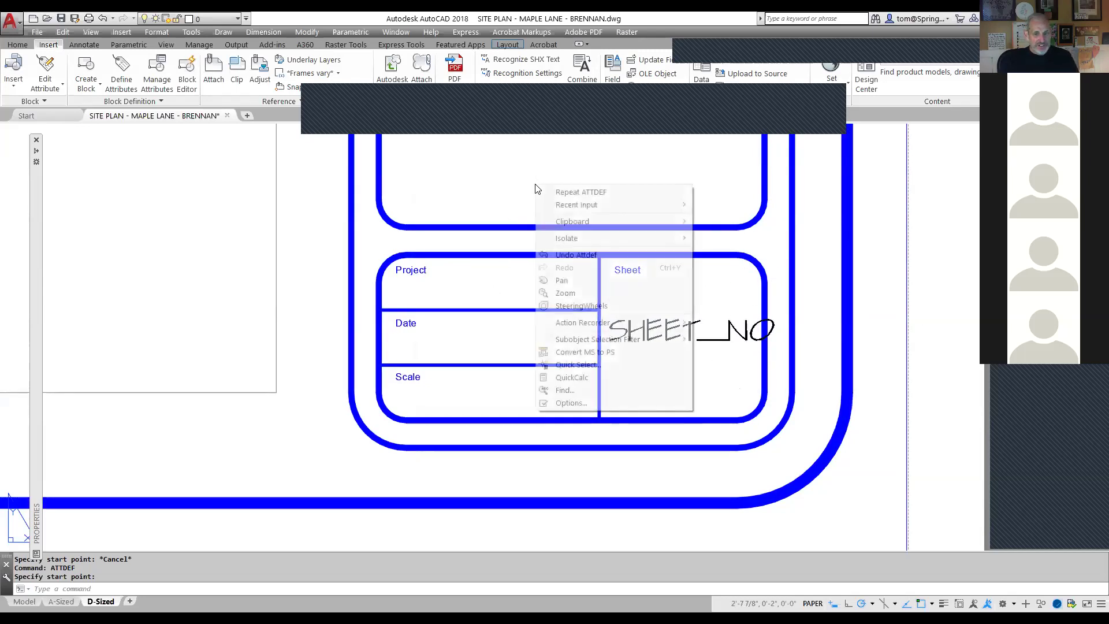
left_click(581, 191)
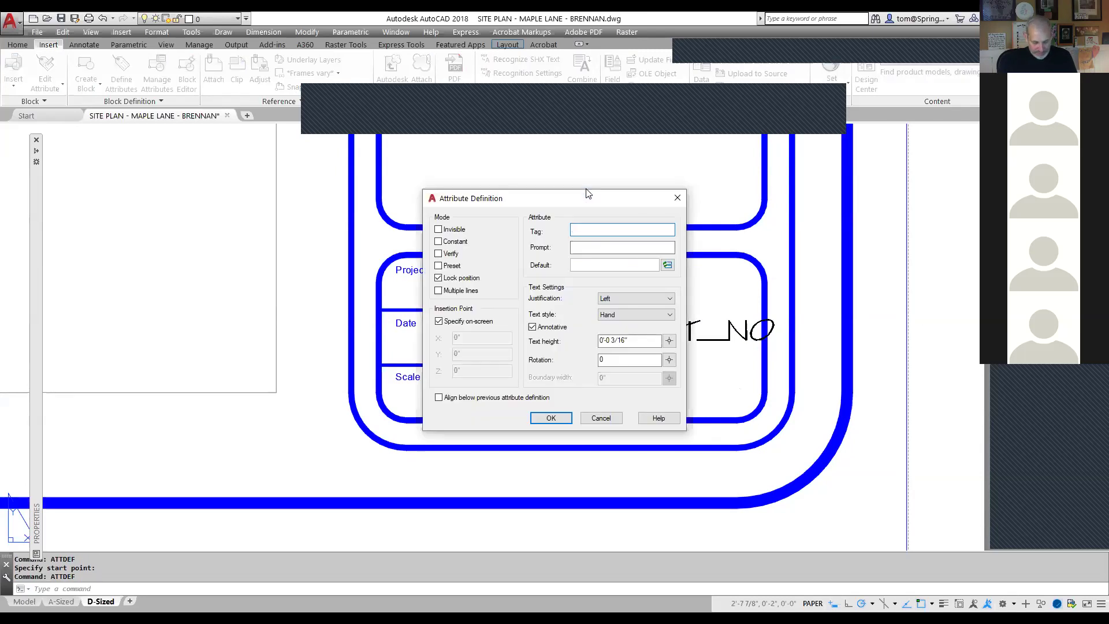
type("p")
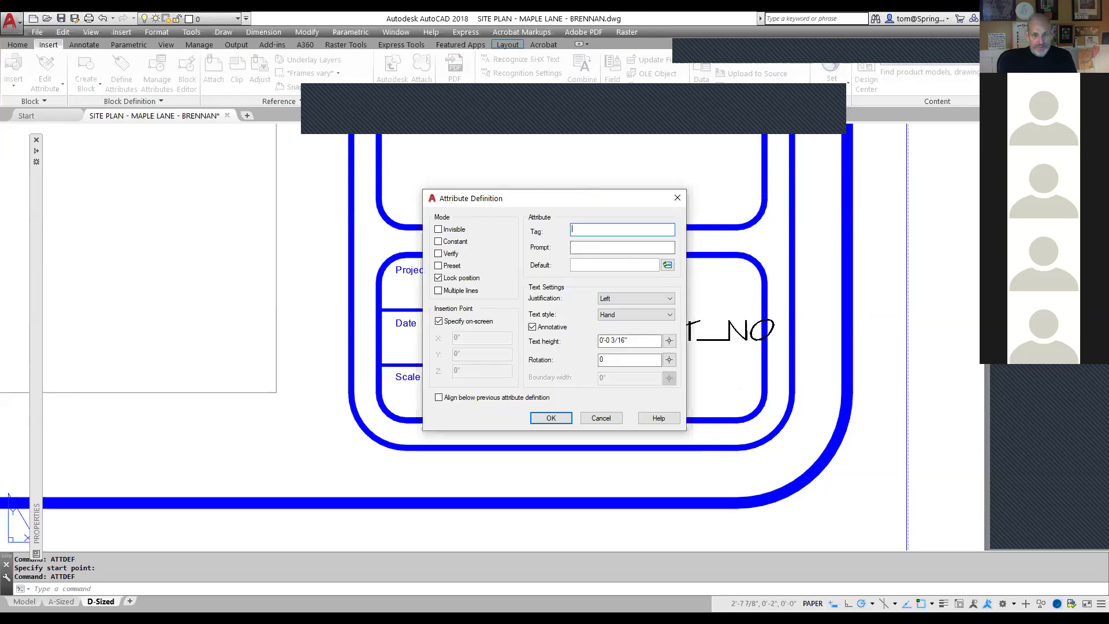
type("ROJECT NAME")
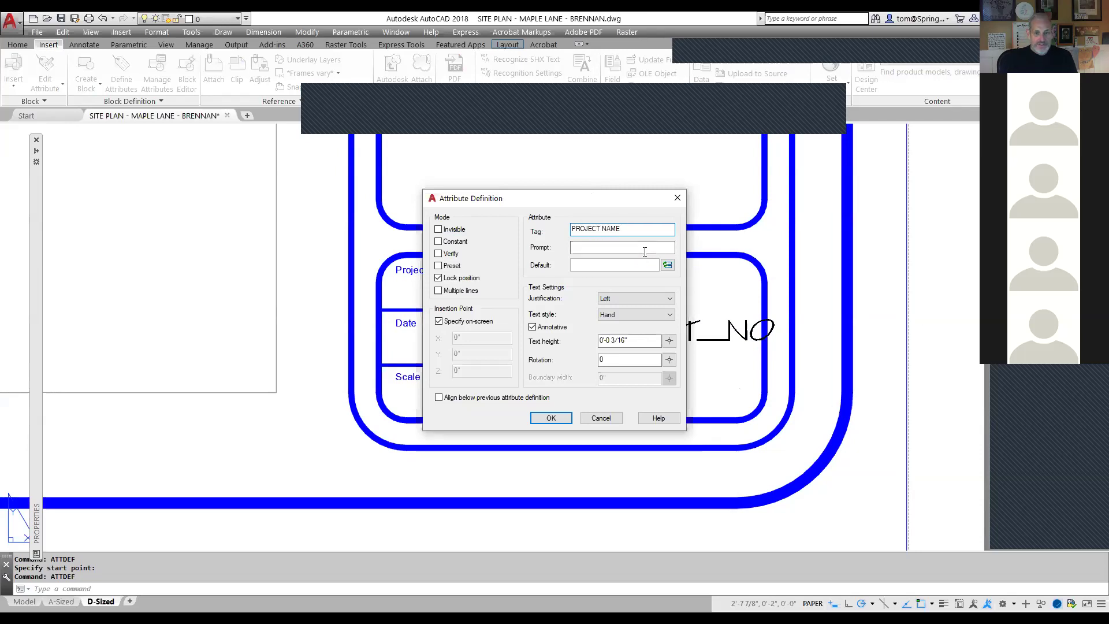
type("Project Name")
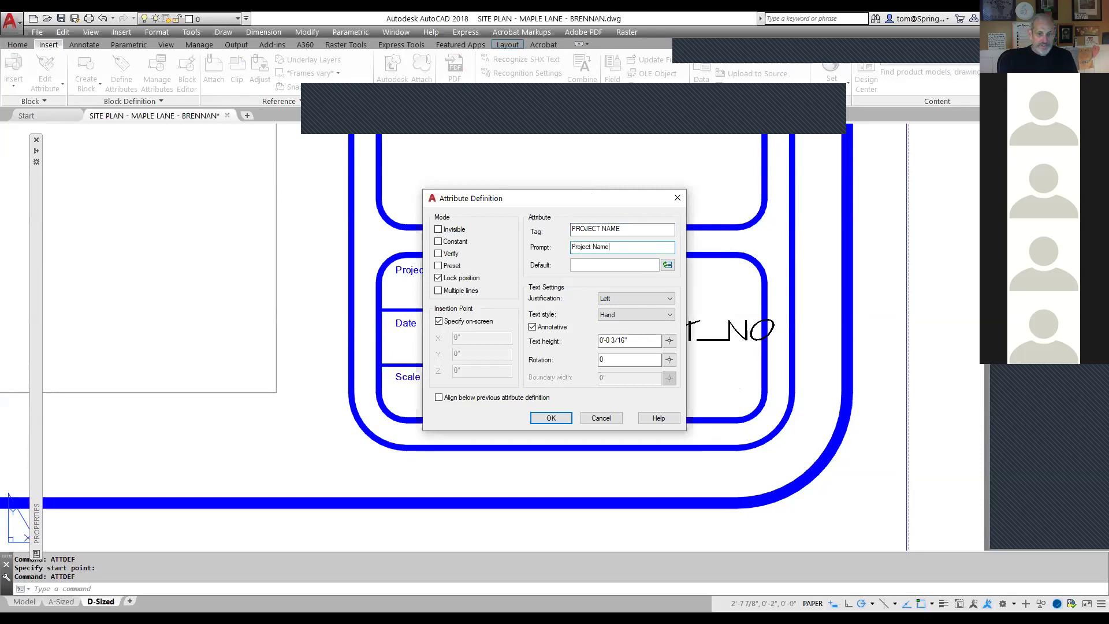
left_click(558, 415)
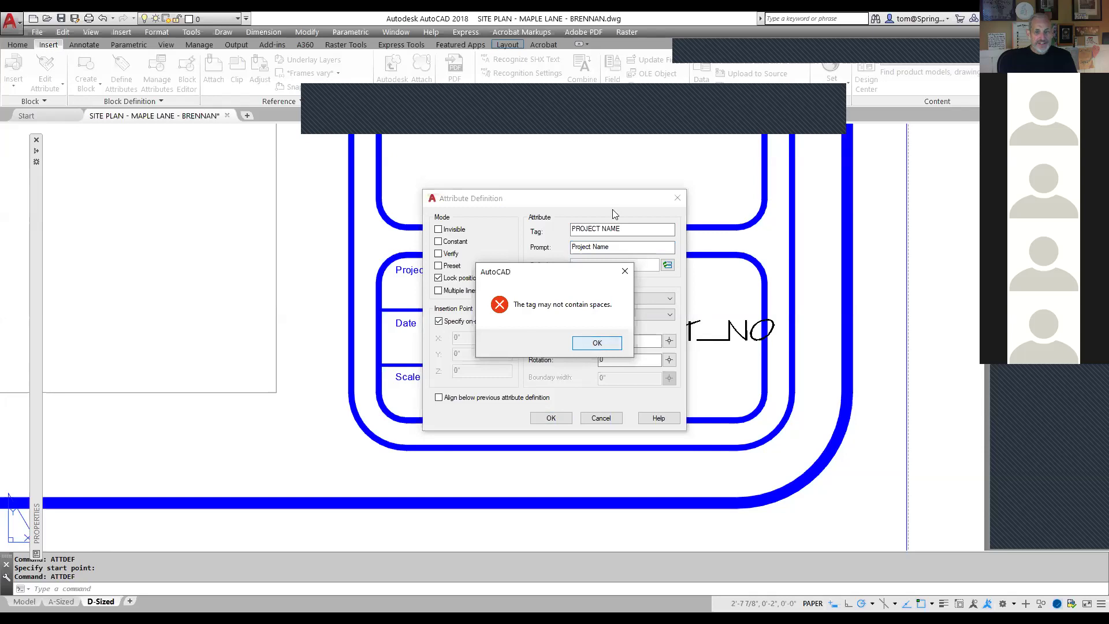
left_click(596, 343)
Step: Correct the tag to PROJECT_NAME and place the attribute in the Project cell, just below its label
left_click(603, 229)
left_click(604, 229)
key("BackSpace")
type("_")
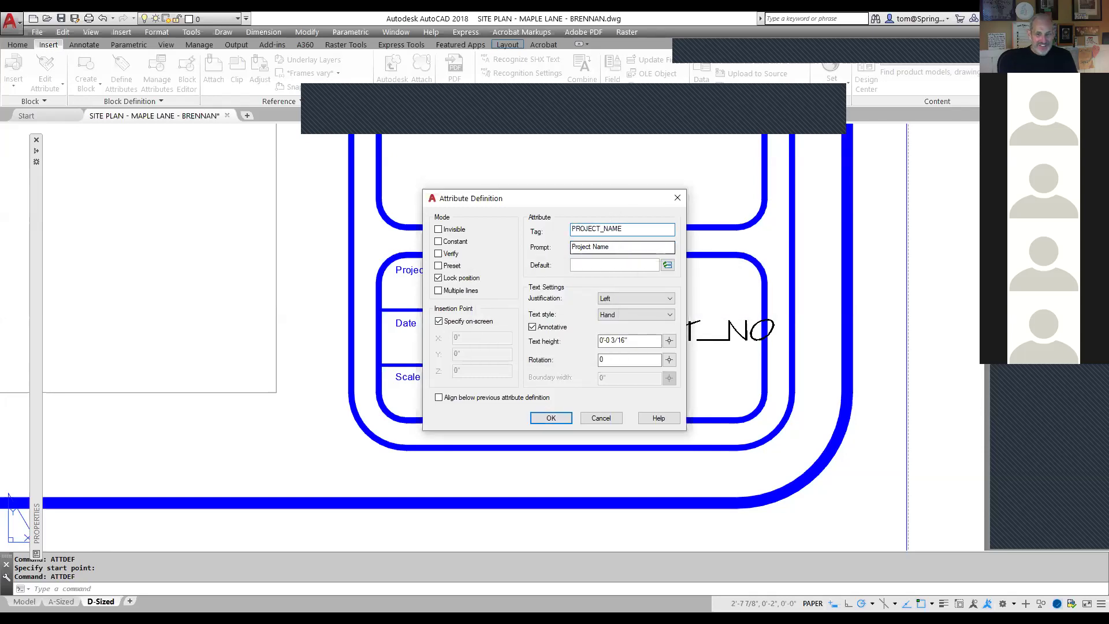
left_click(558, 418)
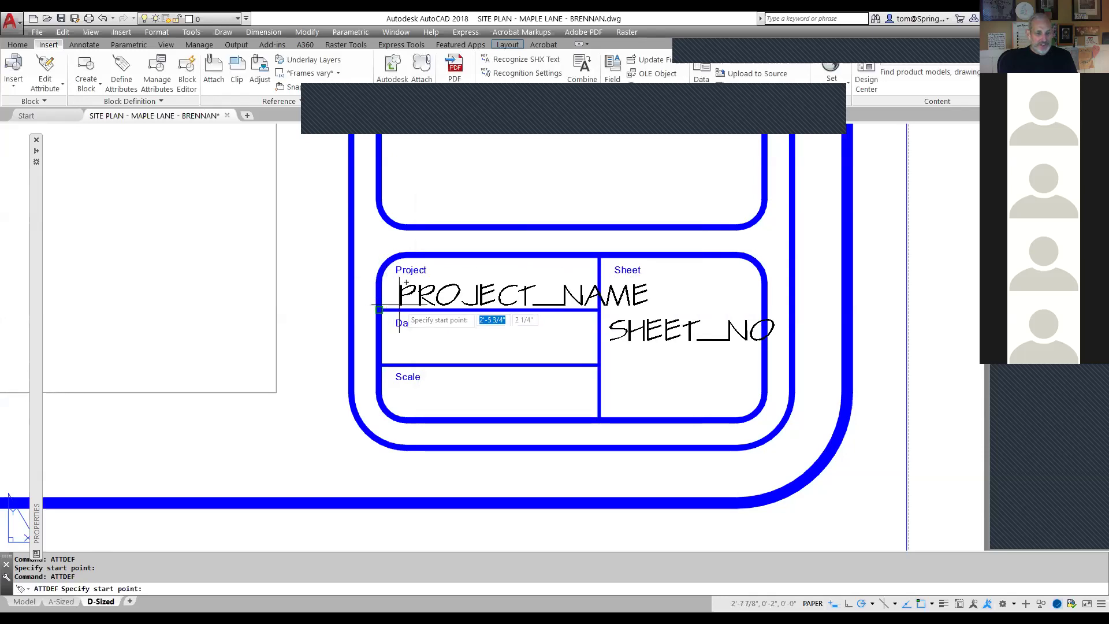
left_click(395, 297)
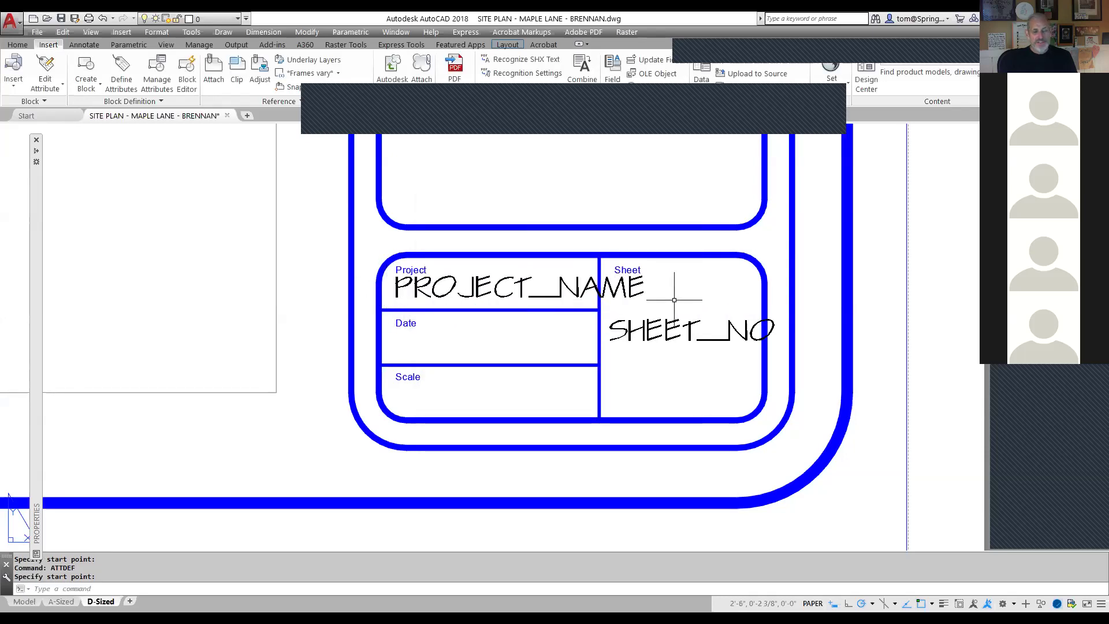
Step: Define an attribute with the tag DATE and the prompt Date, placing it in the title block's Date cell below the label
right_click(529, 160)
left_click(612, 167)
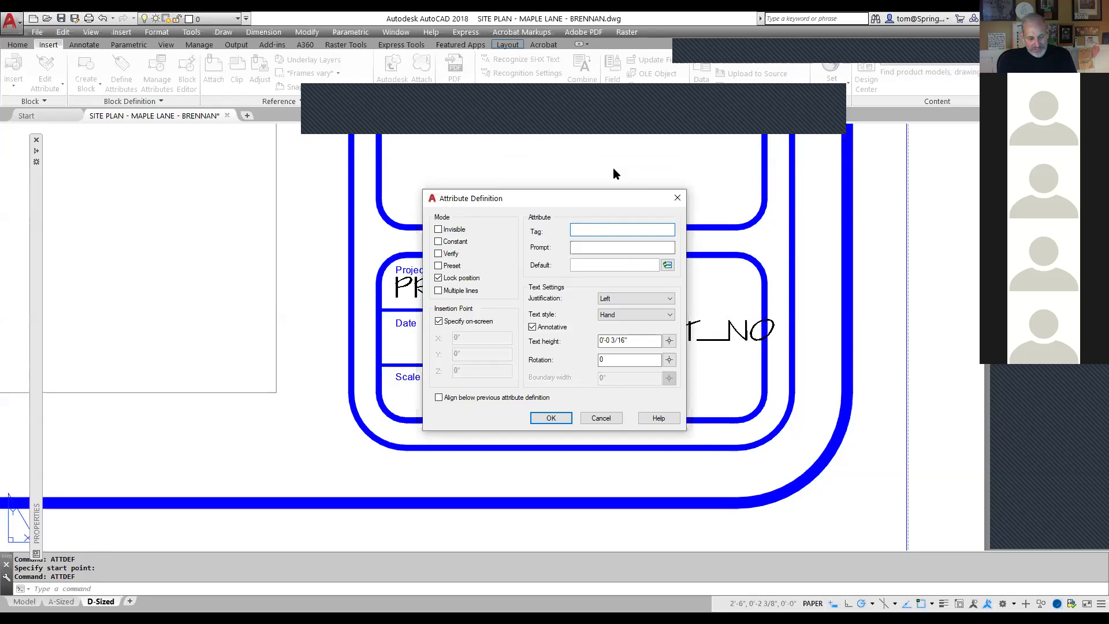
type("DATE")
key("Tab")
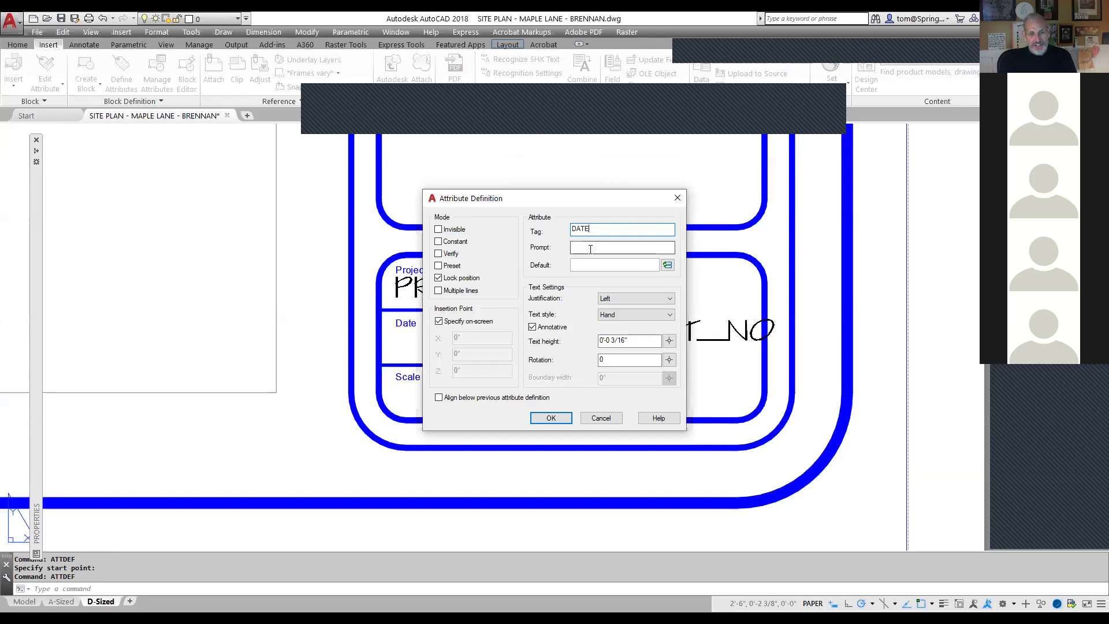
type("Date")
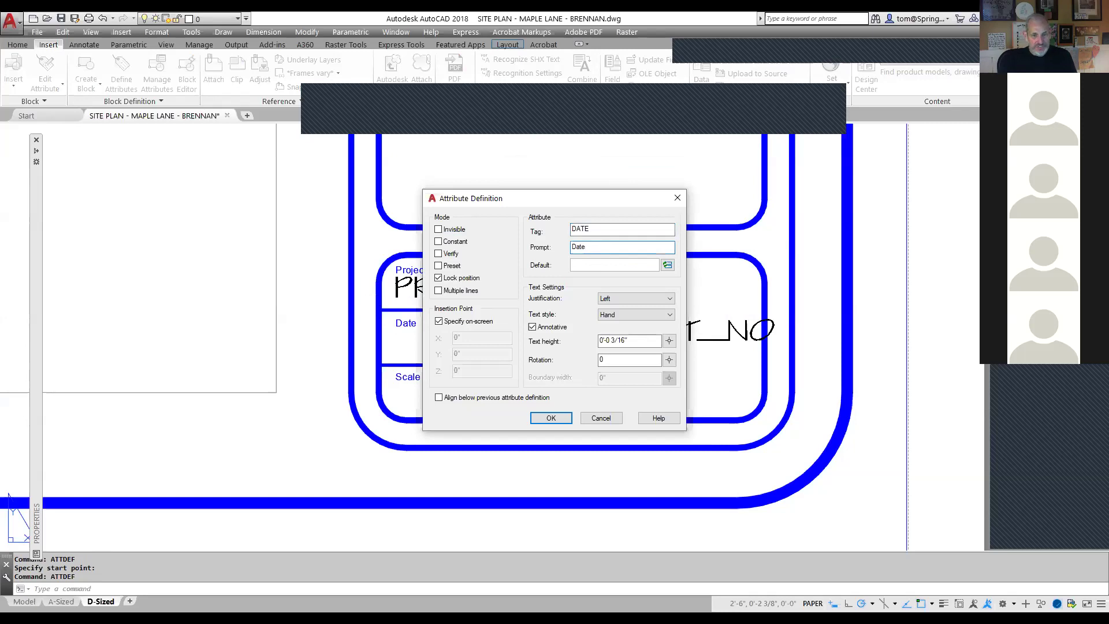
left_click(550, 418)
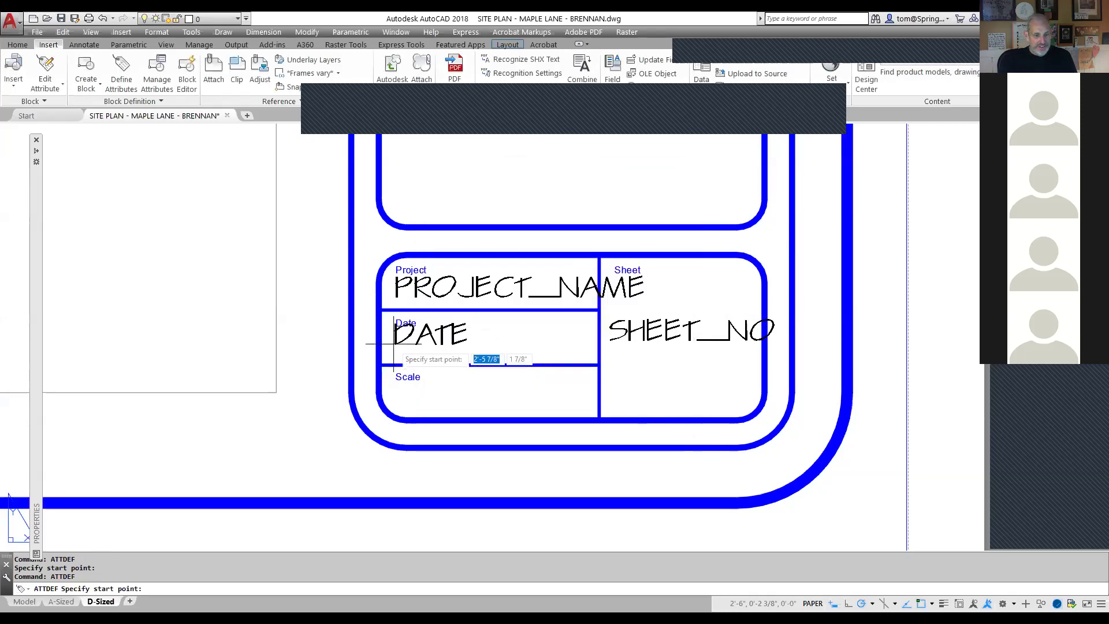
left_click(398, 352)
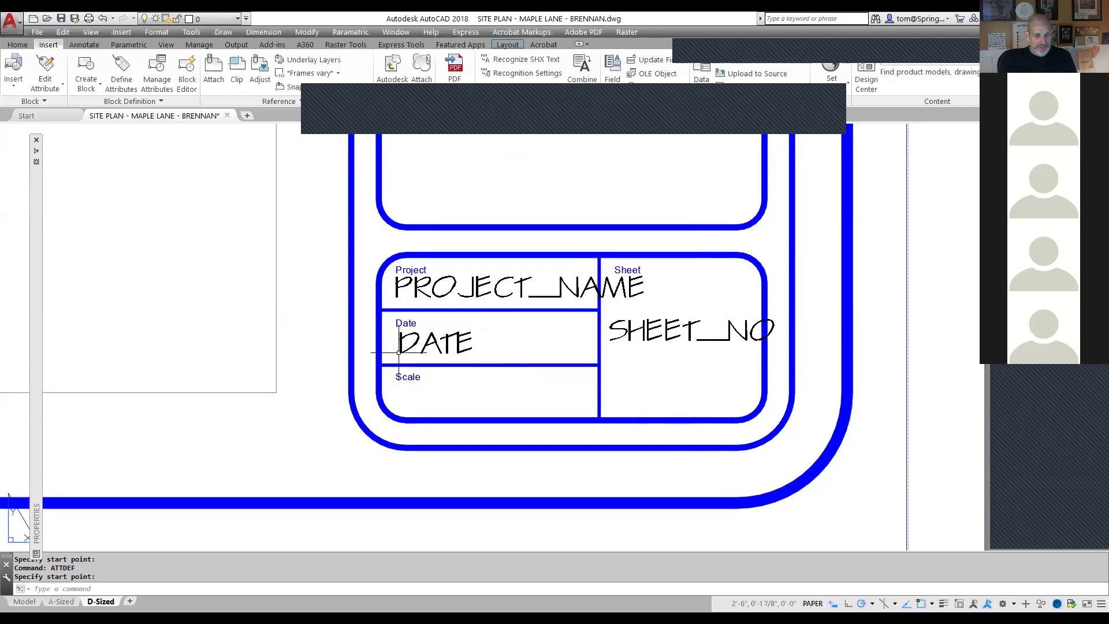
Step: Define an attribute with the tag SCALE and the prompt Scale, placing it in the title block's Scale cell below the label
right_click(507, 340)
left_click(563, 347)
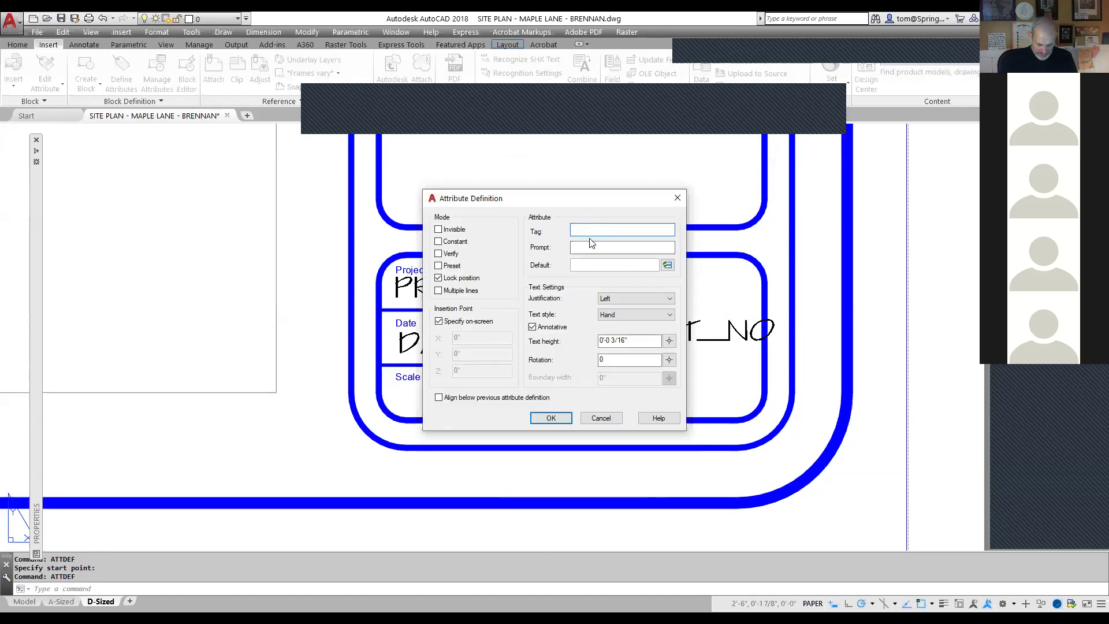
type("SCA")
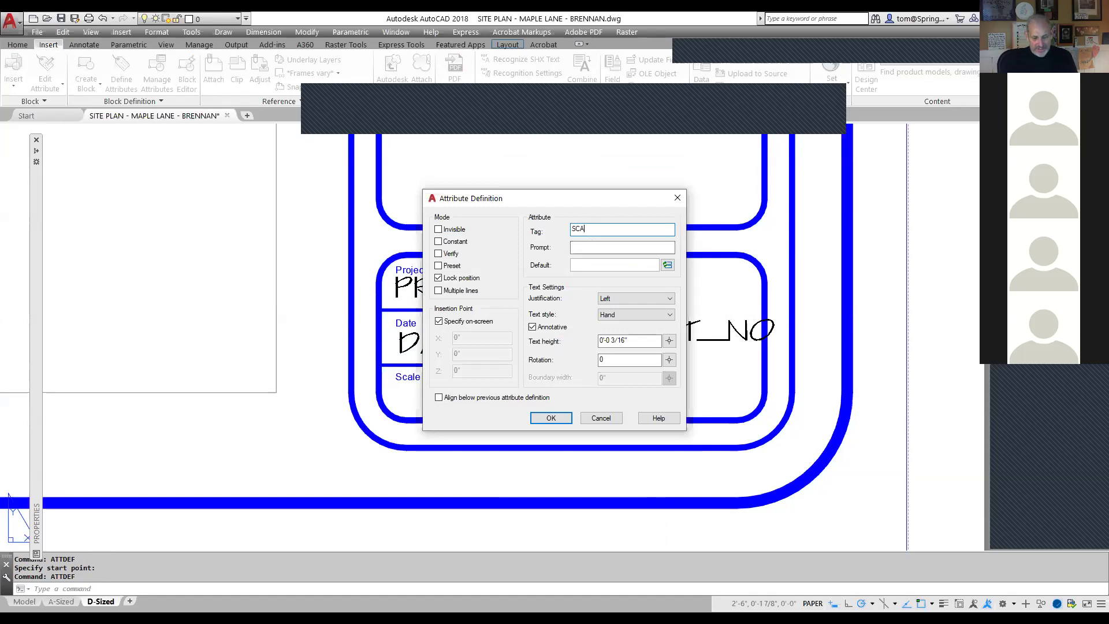
type("LE")
key("Tab")
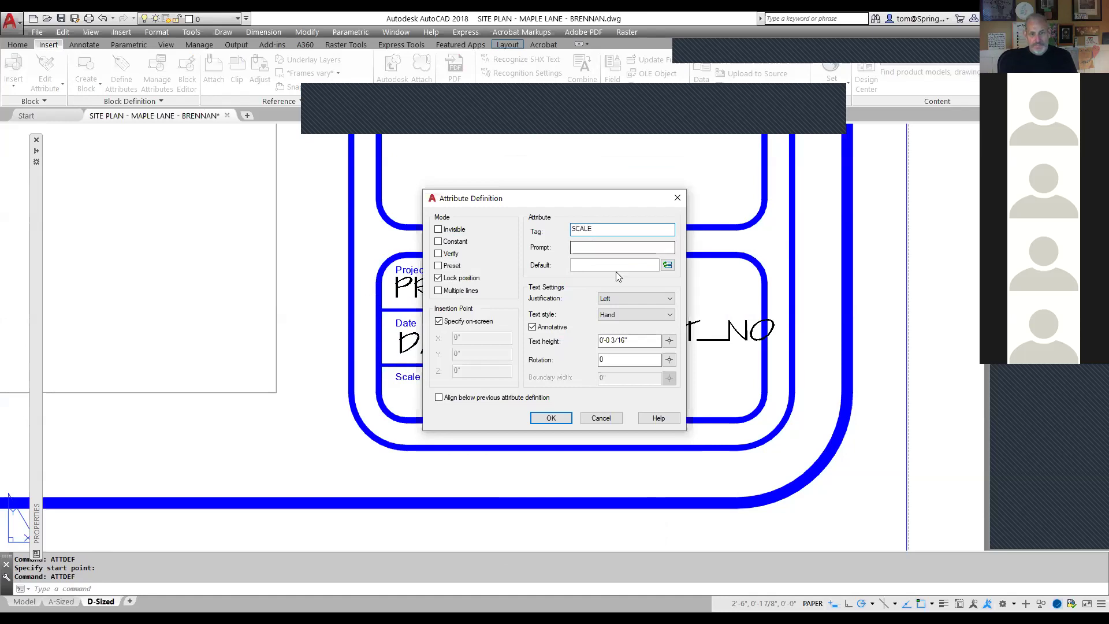
type("Scale")
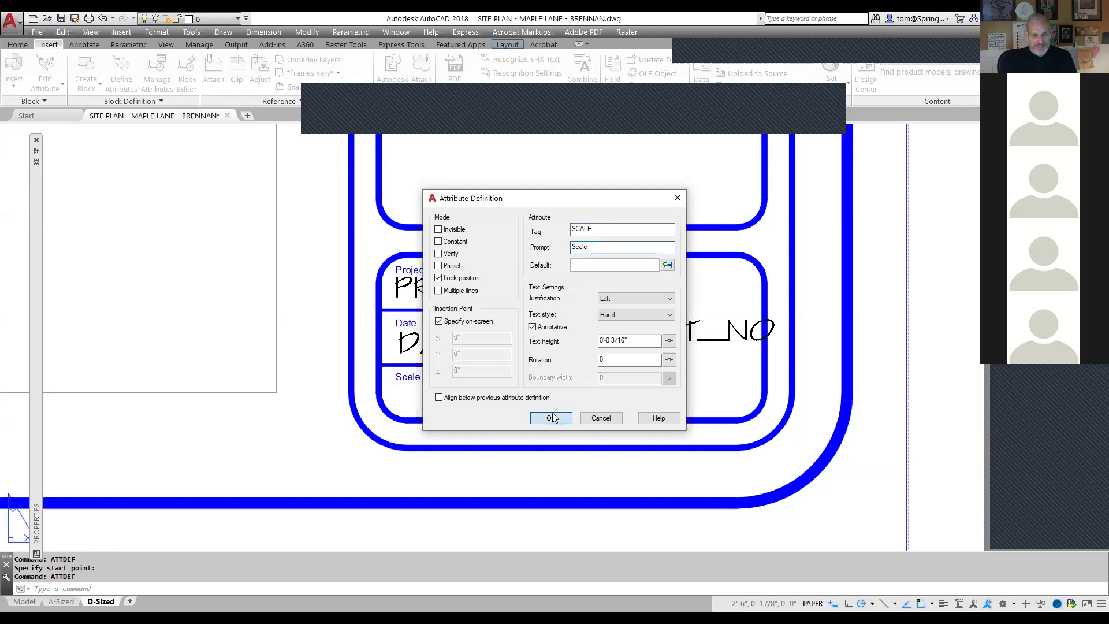
left_click(551, 417)
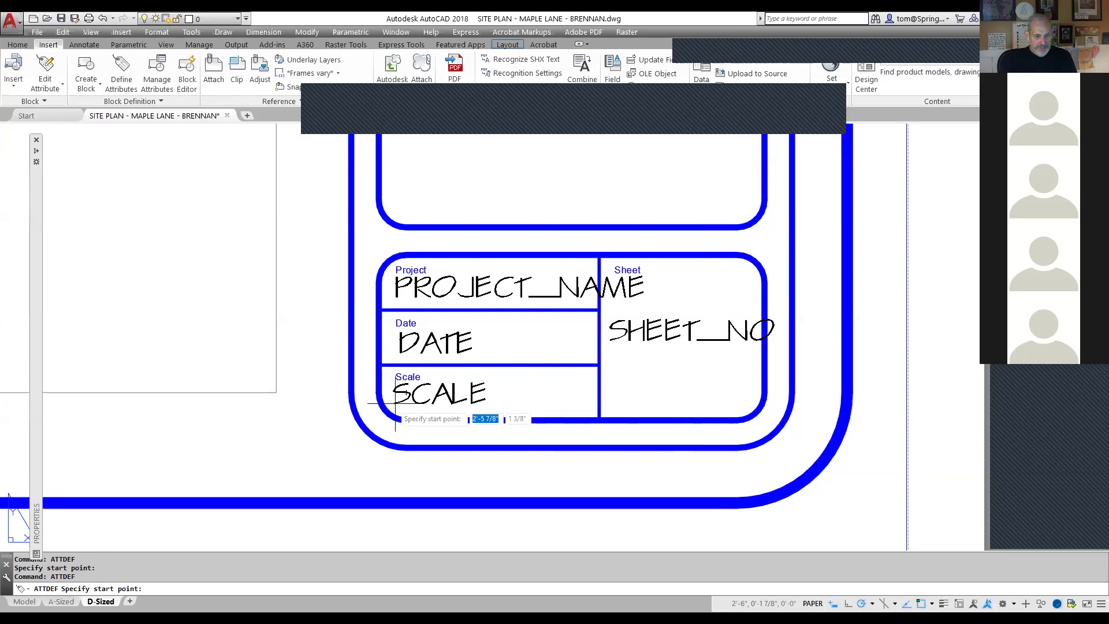
left_click(397, 402)
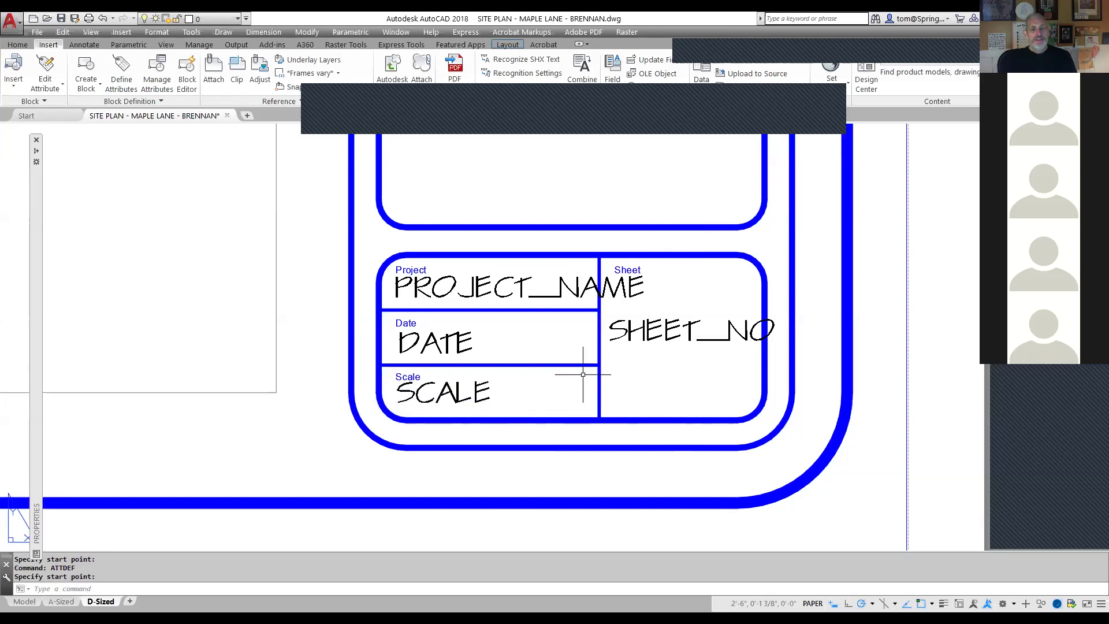
Step: Switch to the attributes PDF in Acrobat and review the four attribute definitions and the attributed title block examples
scroll(583, 378, "down", 4)
scroll(583, 378, "down", 3)
scroll(514, 316, "up", 8)
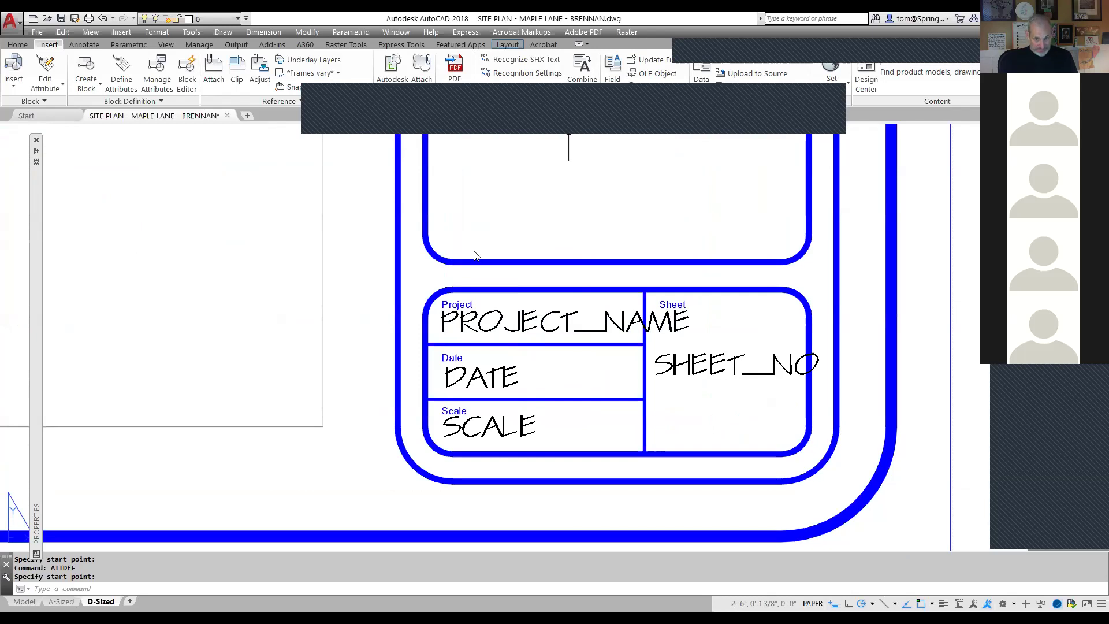
key("alt+Tab")
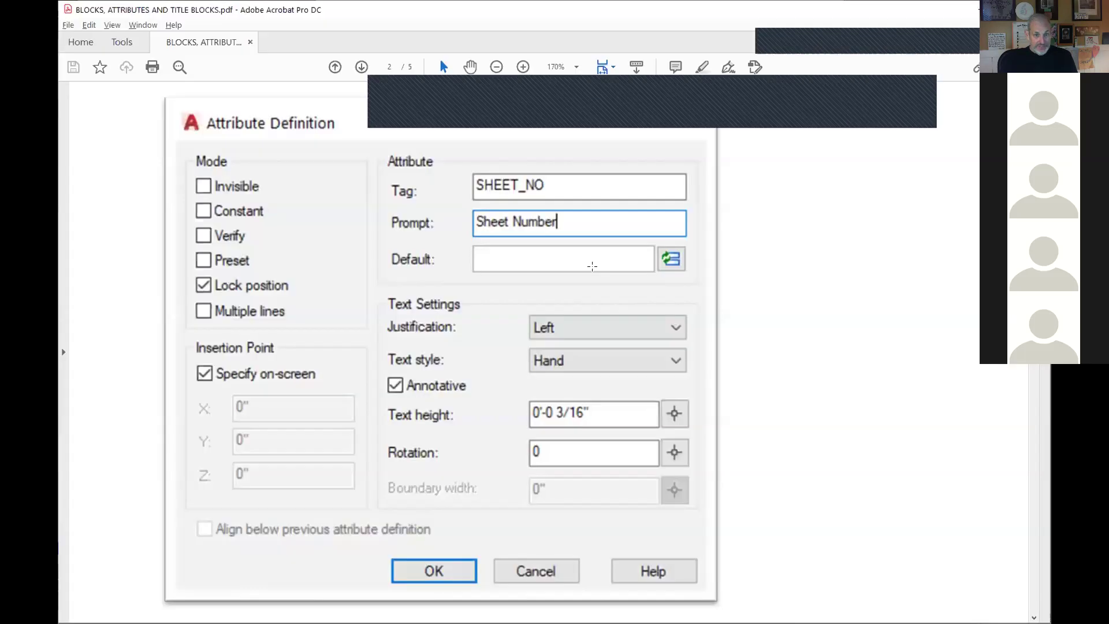
scroll(518, 199, "down", 4)
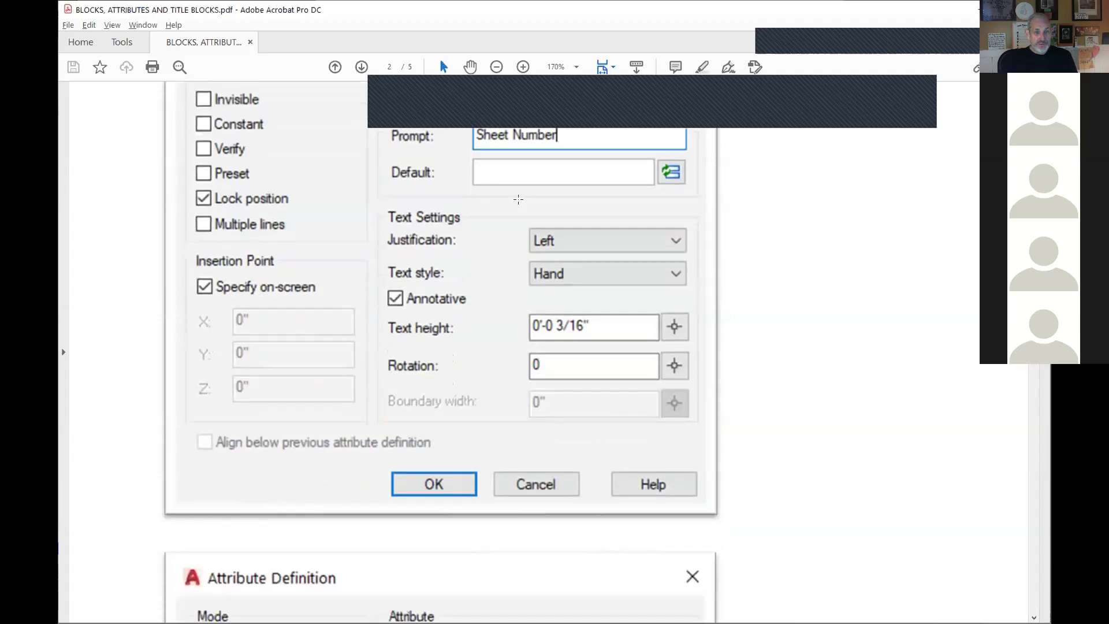
scroll(517, 199, "up", 1)
scroll(518, 200, "up", 4)
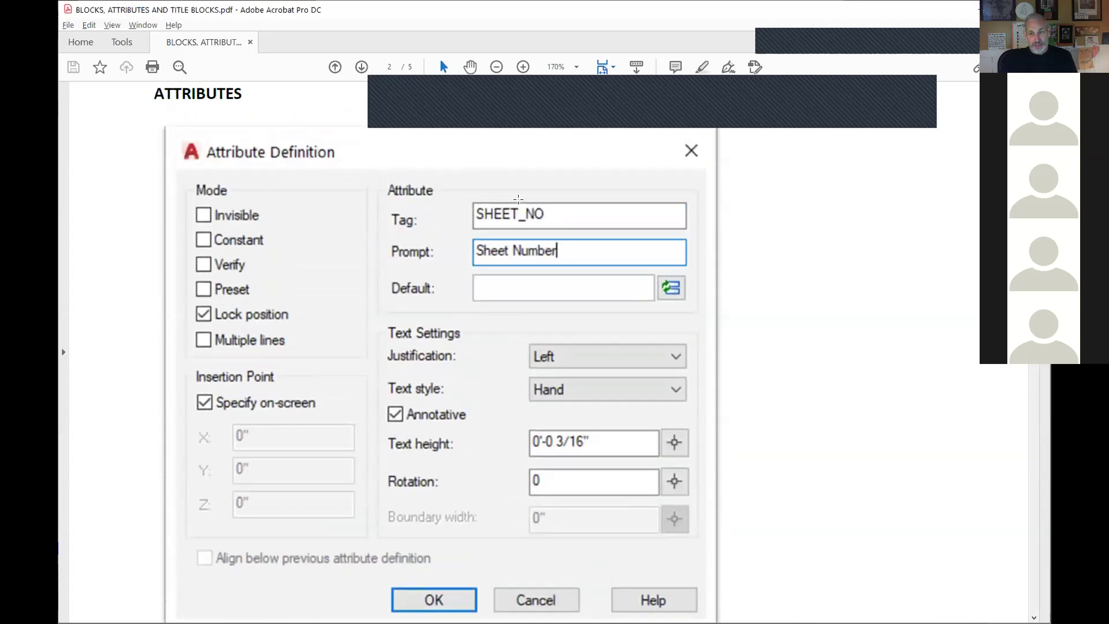
scroll(518, 199, "down", 7)
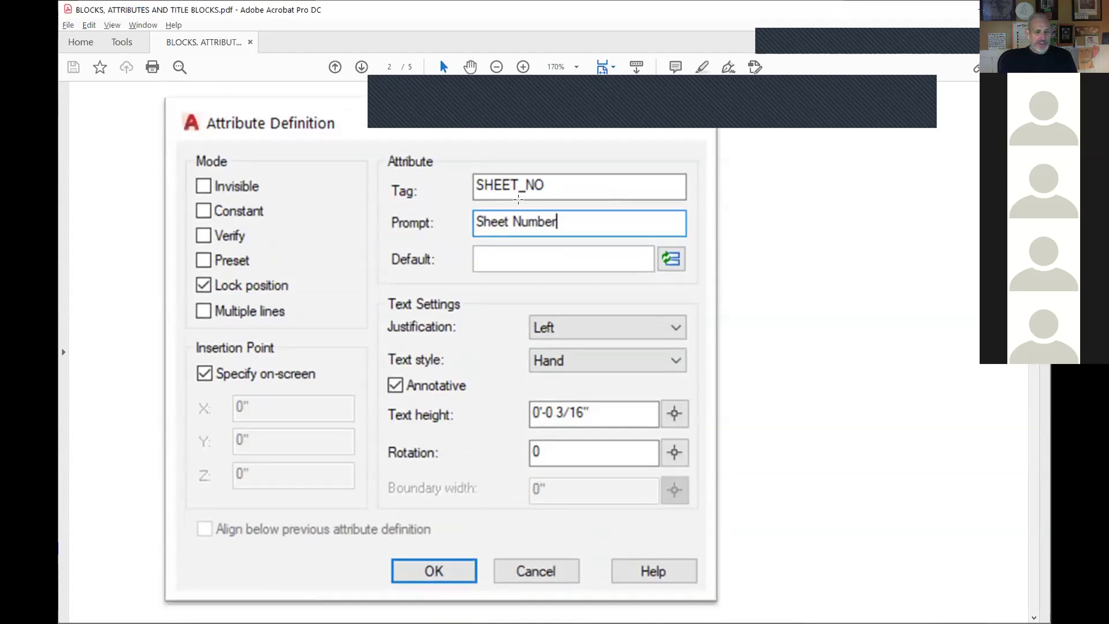
scroll(518, 199, "down", 12)
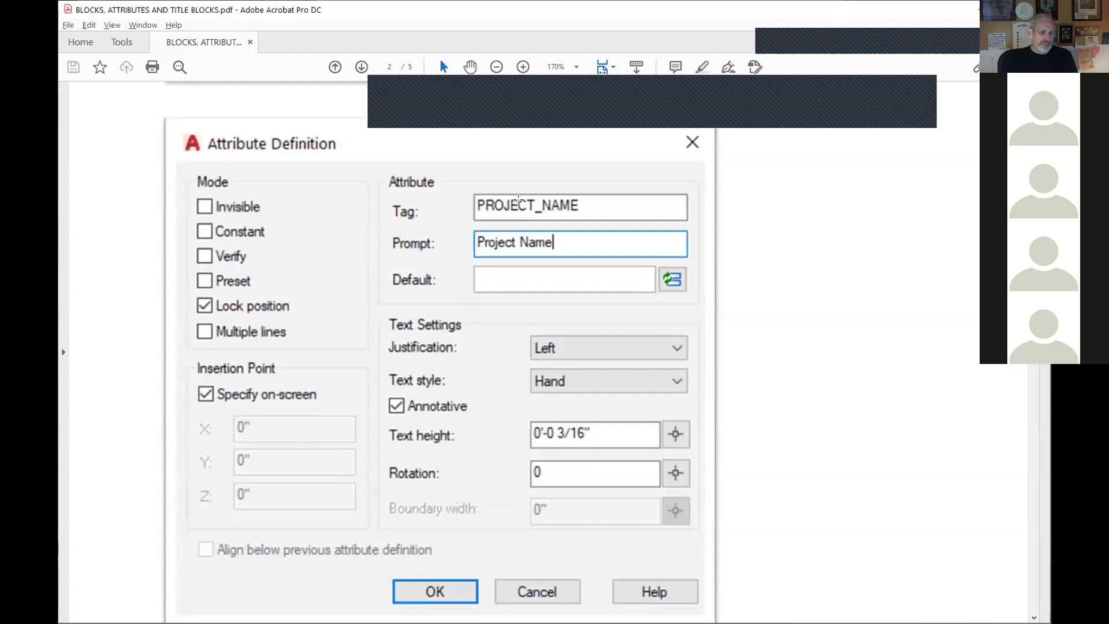
scroll(518, 199, "down", 10)
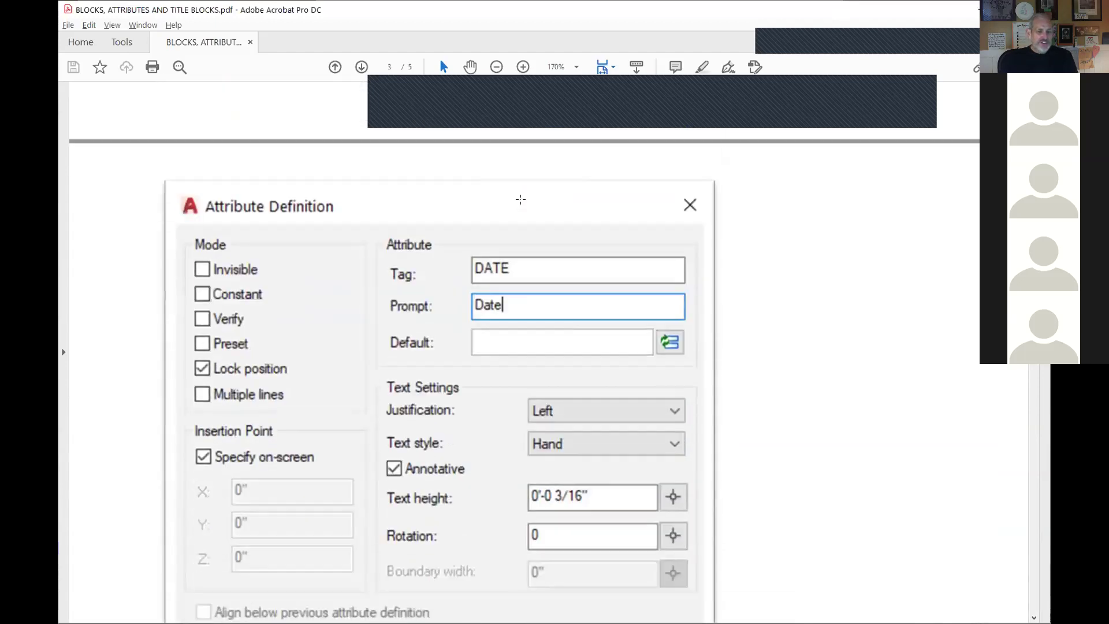
scroll(520, 199, "down", 9)
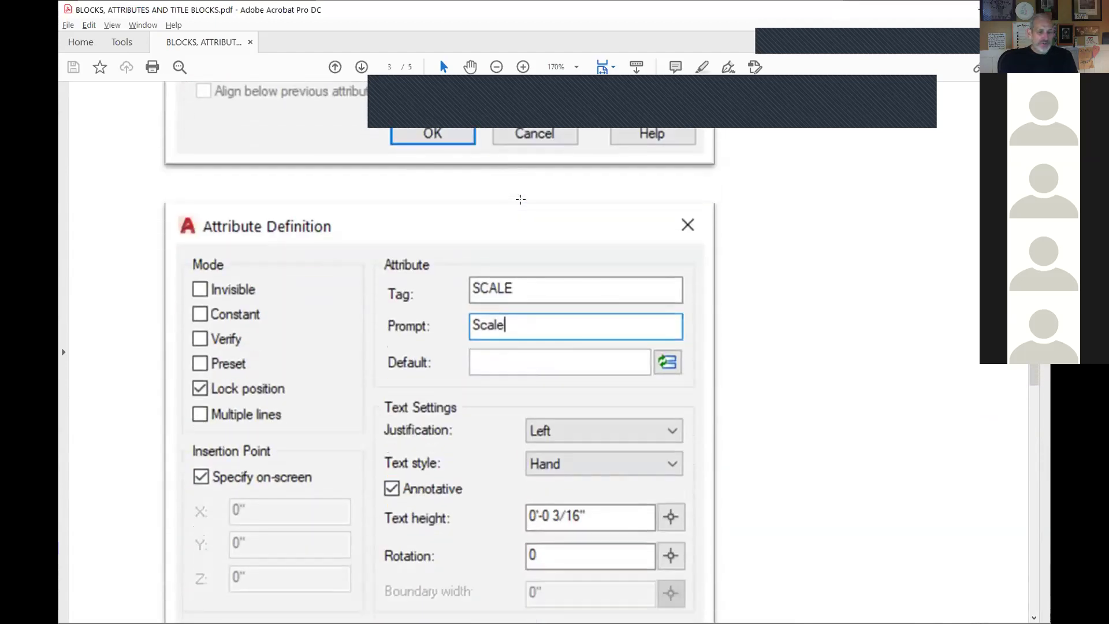
scroll(520, 199, "down", 12)
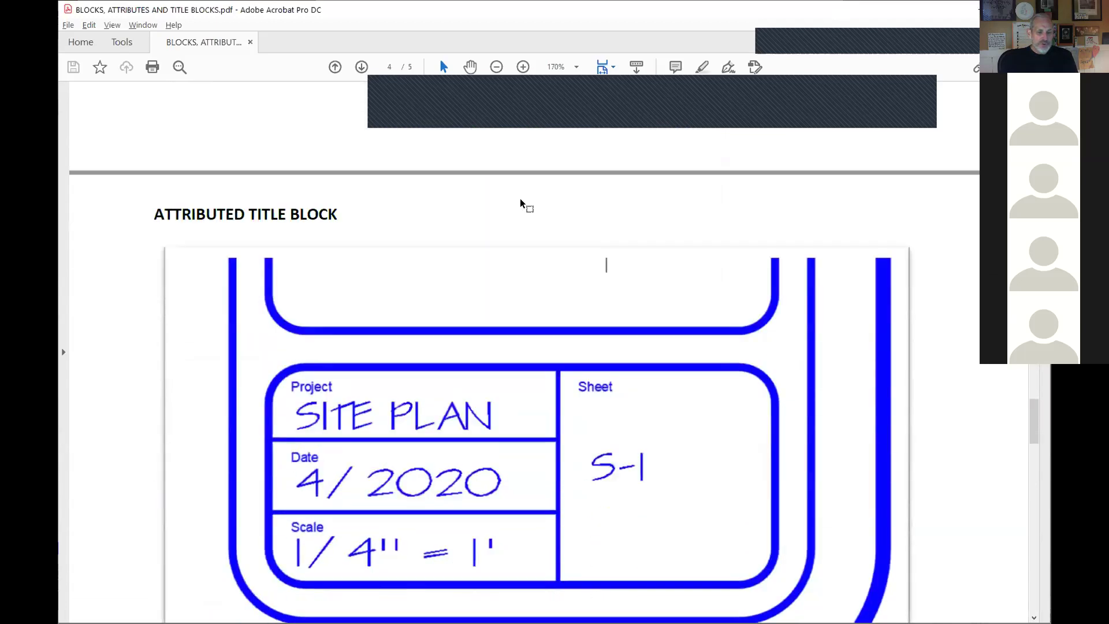
scroll(520, 203, "down", 2)
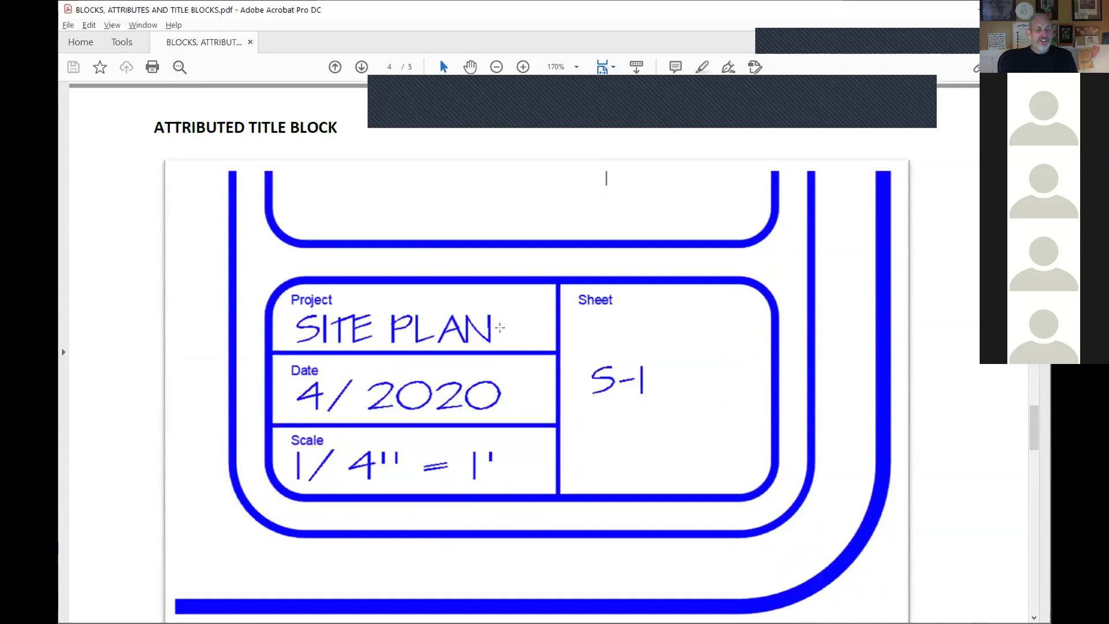
scroll(500, 328, "down", 9)
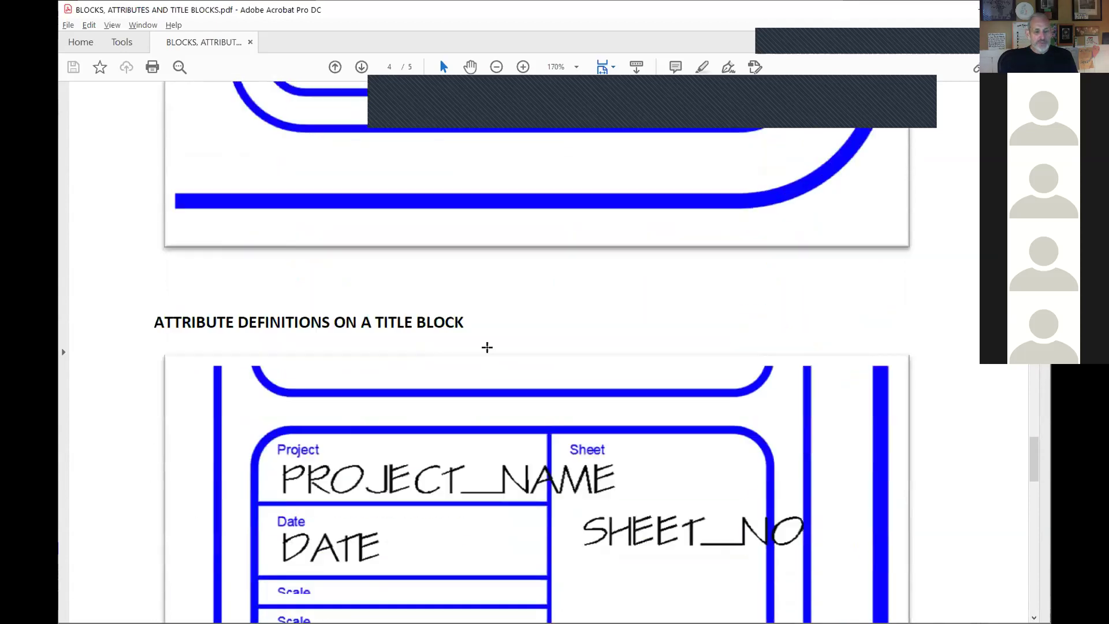
scroll(490, 347, "down", 1)
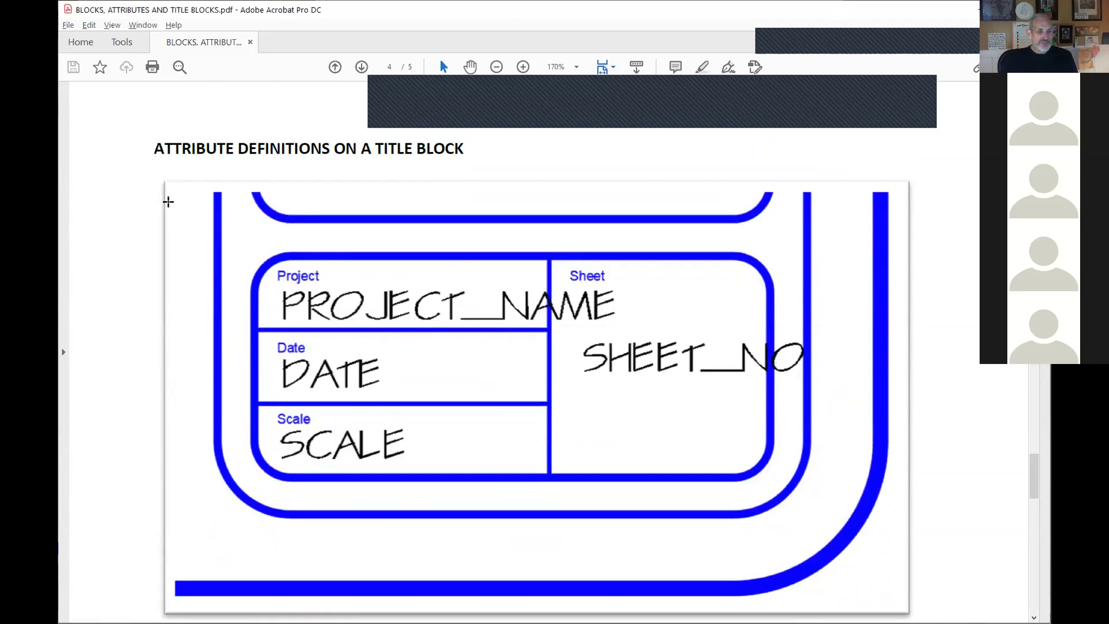
scroll(447, 440, "up", 10)
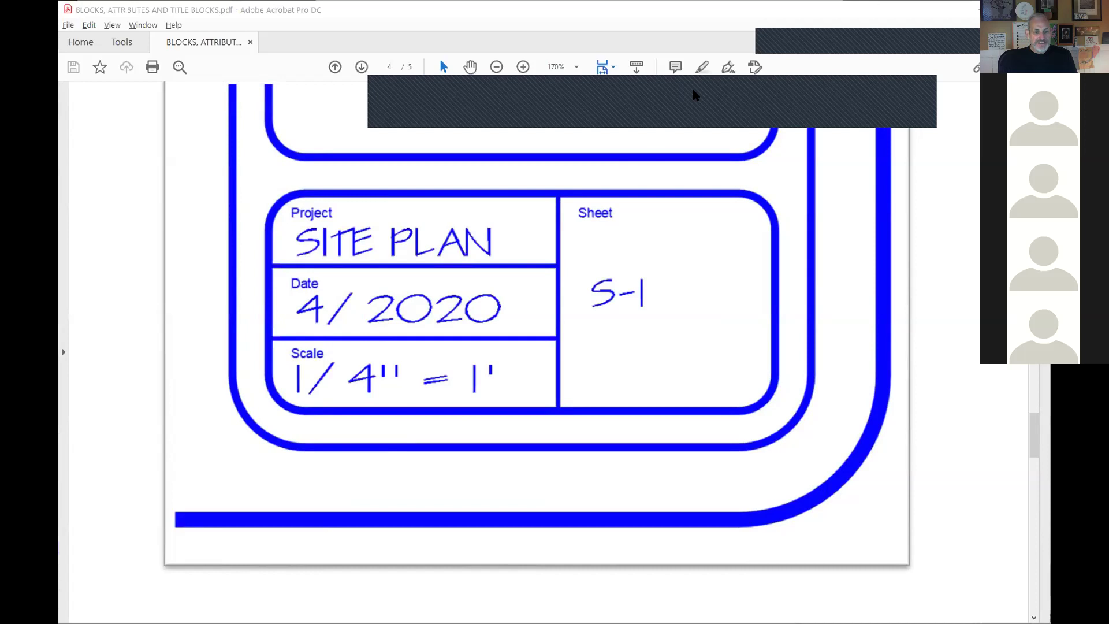
Step: Switch back to the AutoCAD site plan and start a block definition named TITLE BLOCK D
key("alt+Tab")
scroll(799, 272, "down", 8)
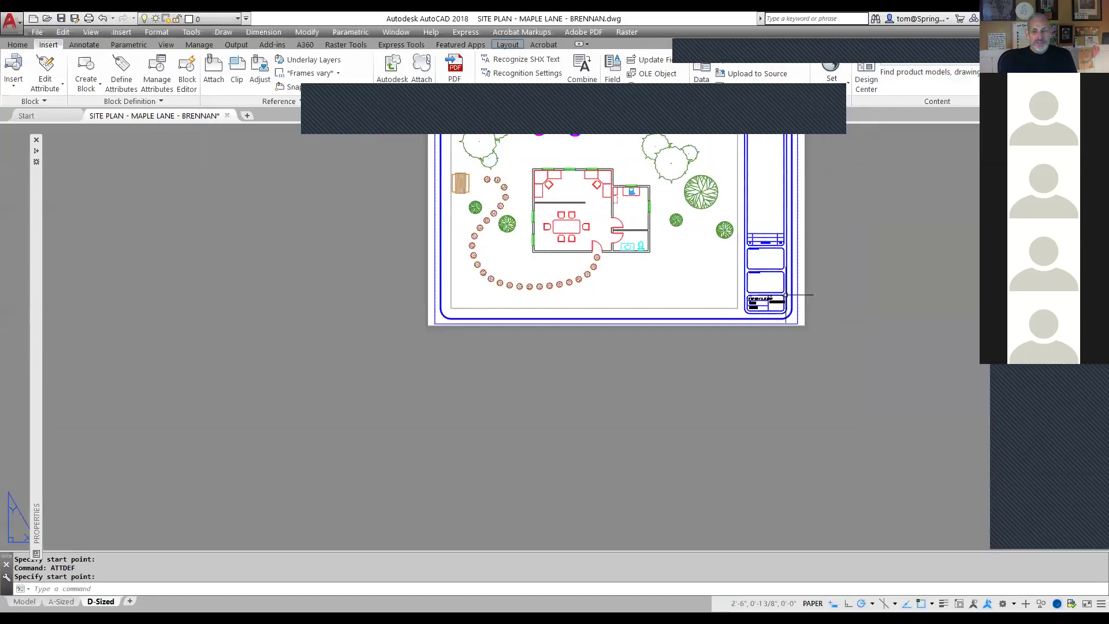
scroll(800, 273, "up", 7)
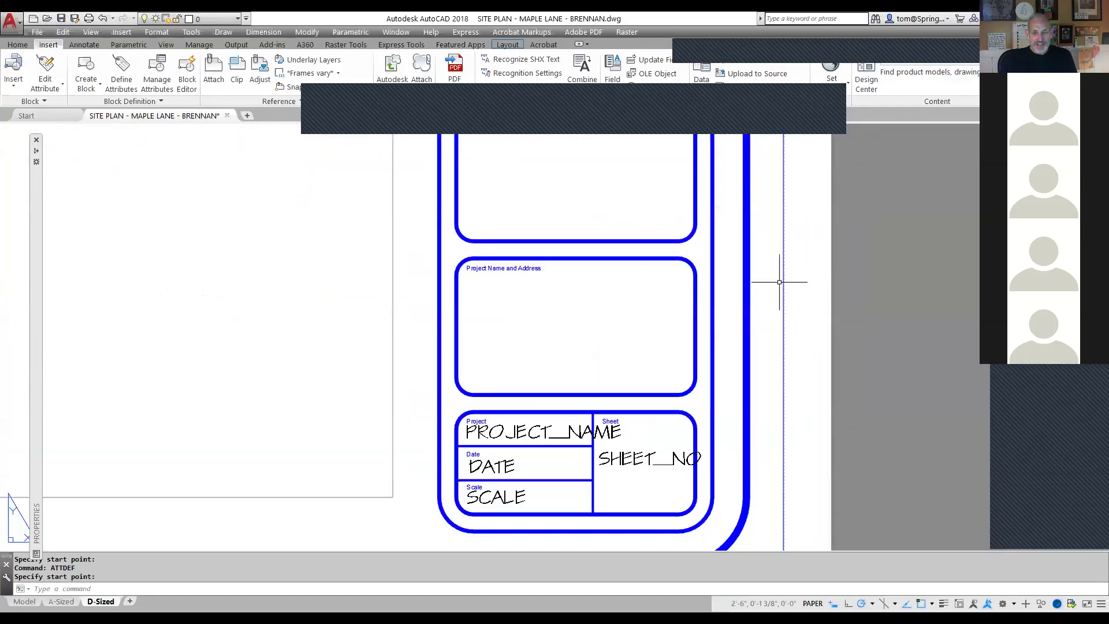
key("Escape")
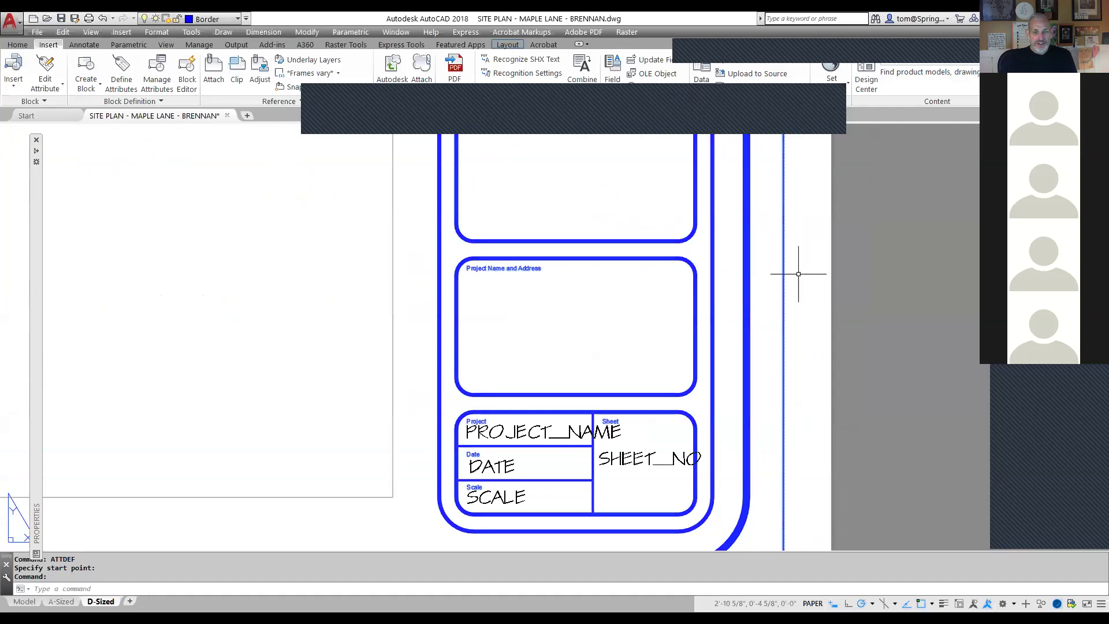
key("Escape")
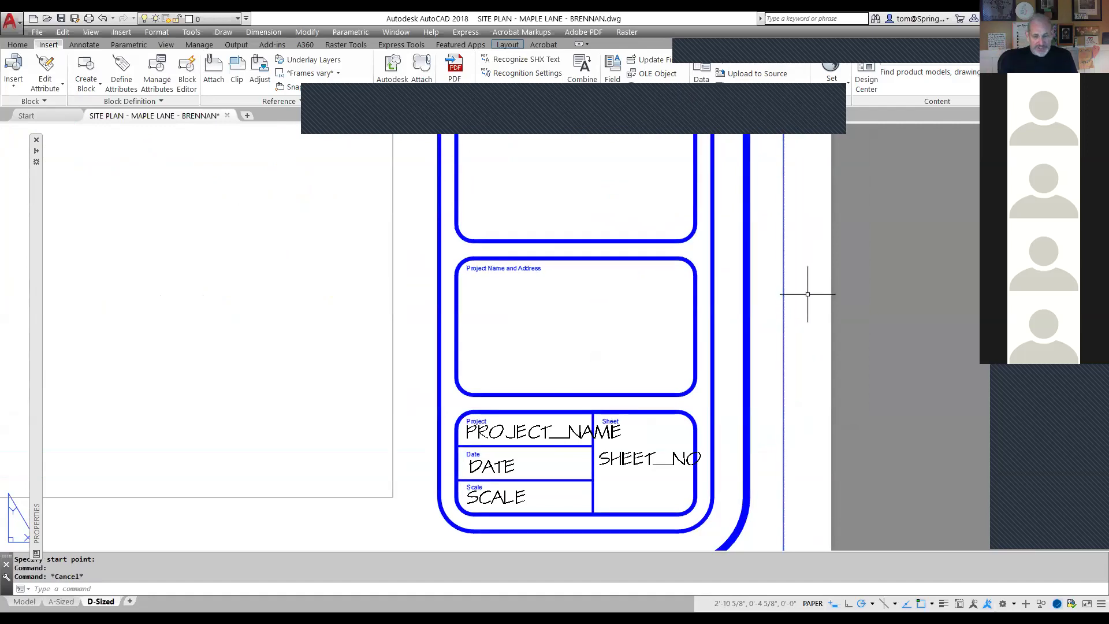
scroll(805, 293, "down", 5)
middle_click_drag(788, 306, 744, 455)
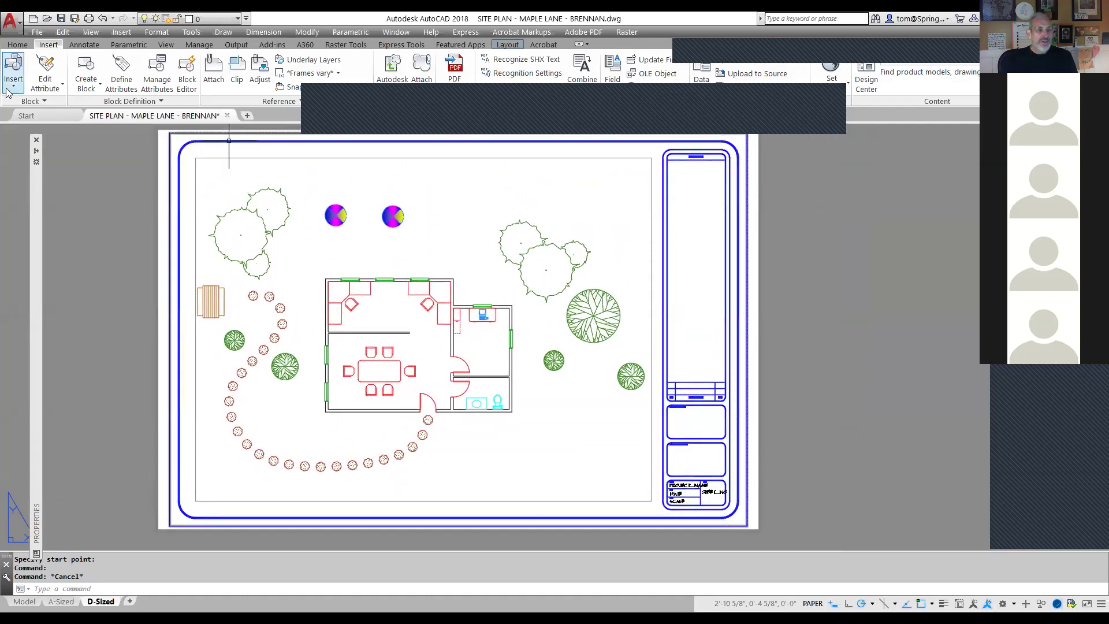
left_click(102, 86)
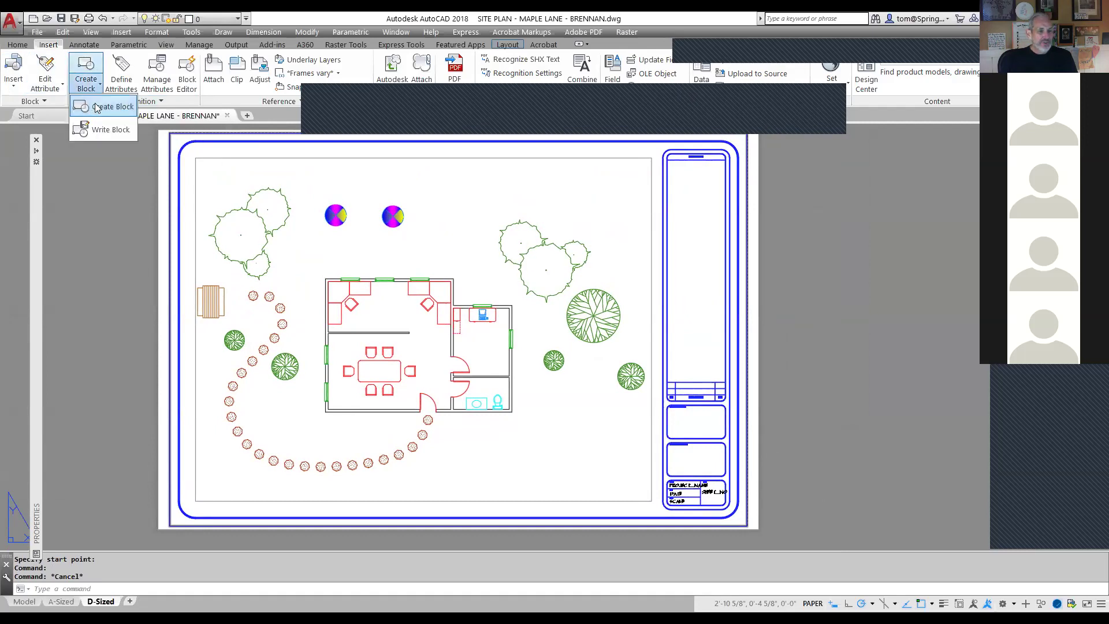
left_click(96, 108)
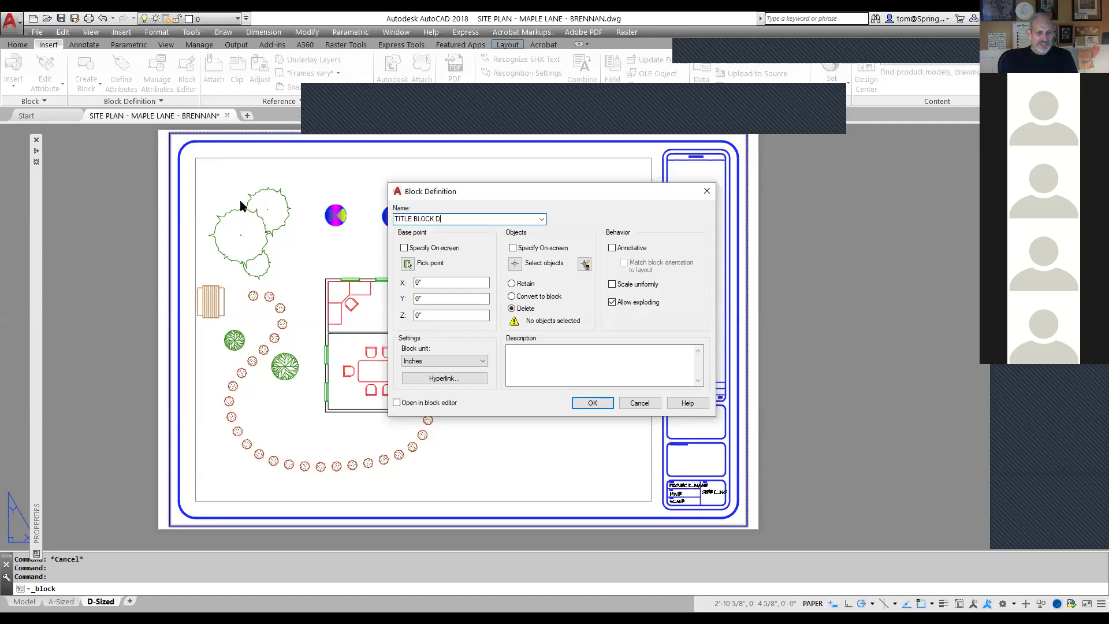
Step: Set the block's base point at the lower-left corner of the title block's outer border
left_click(404, 248)
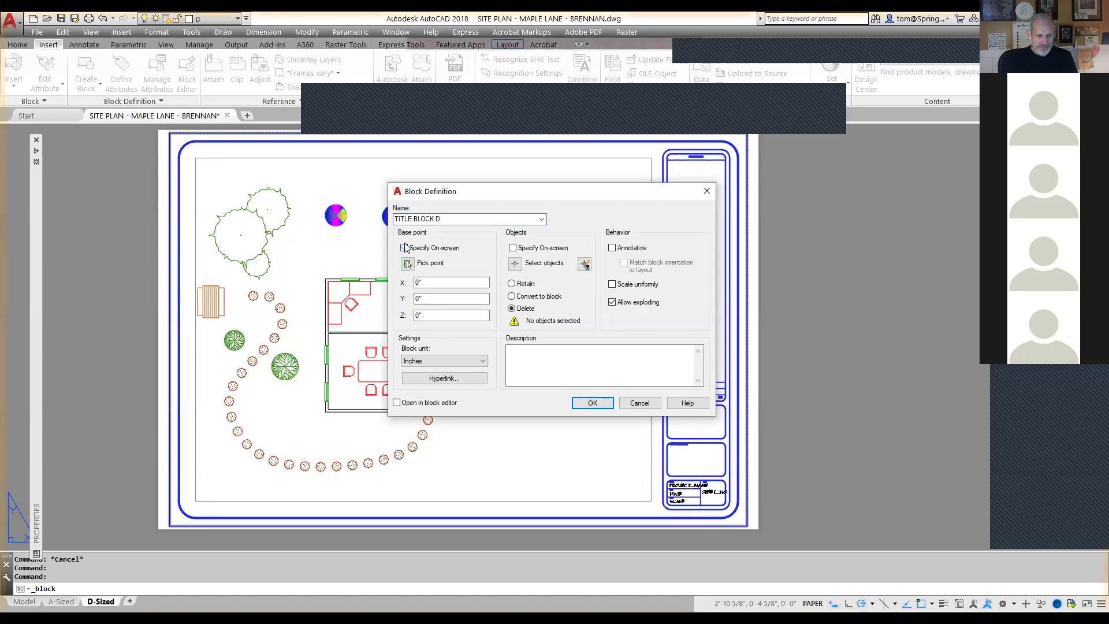
key("Return")
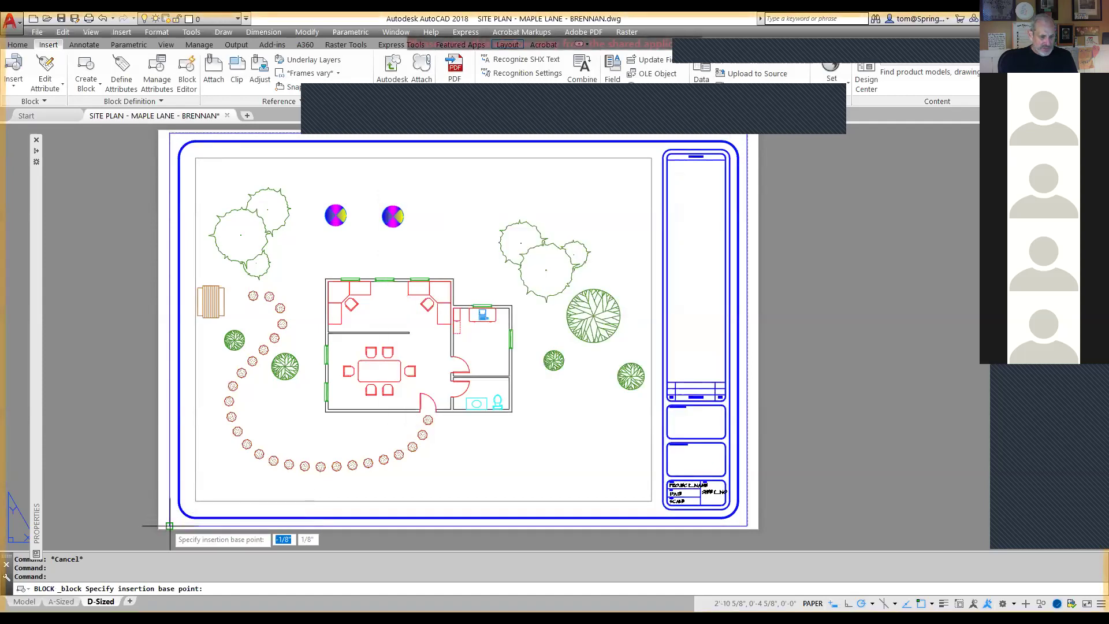
left_click(169, 525)
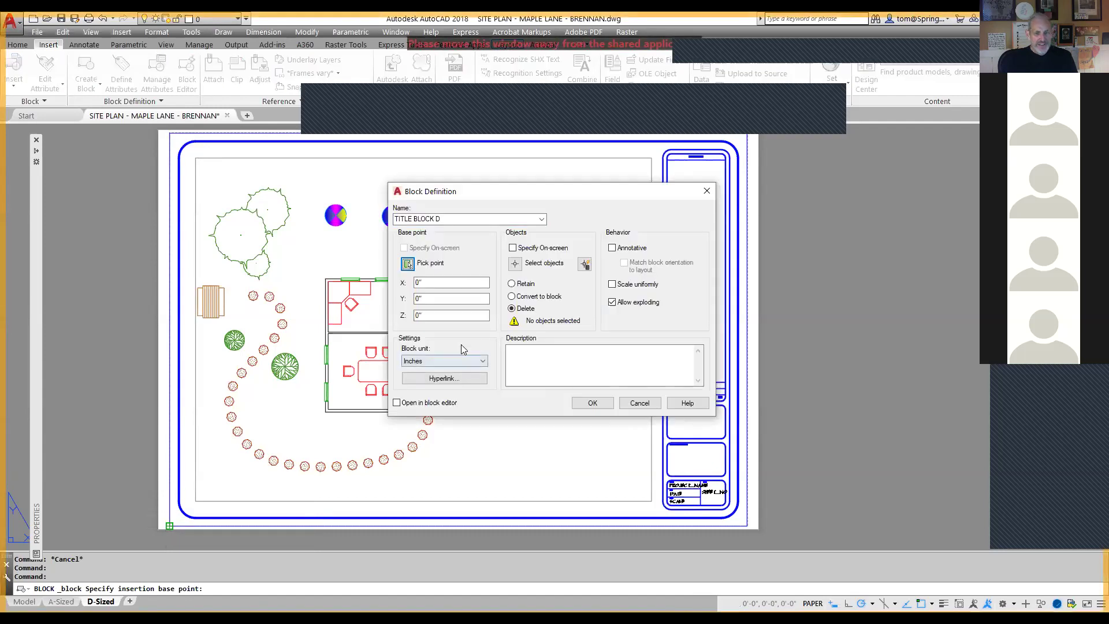
Step: Select the title block border and the SHEET_NO, PROJECT_NAME, DATE and SCALE attributes in that order, then create the block with the originals deleted
left_click(515, 264)
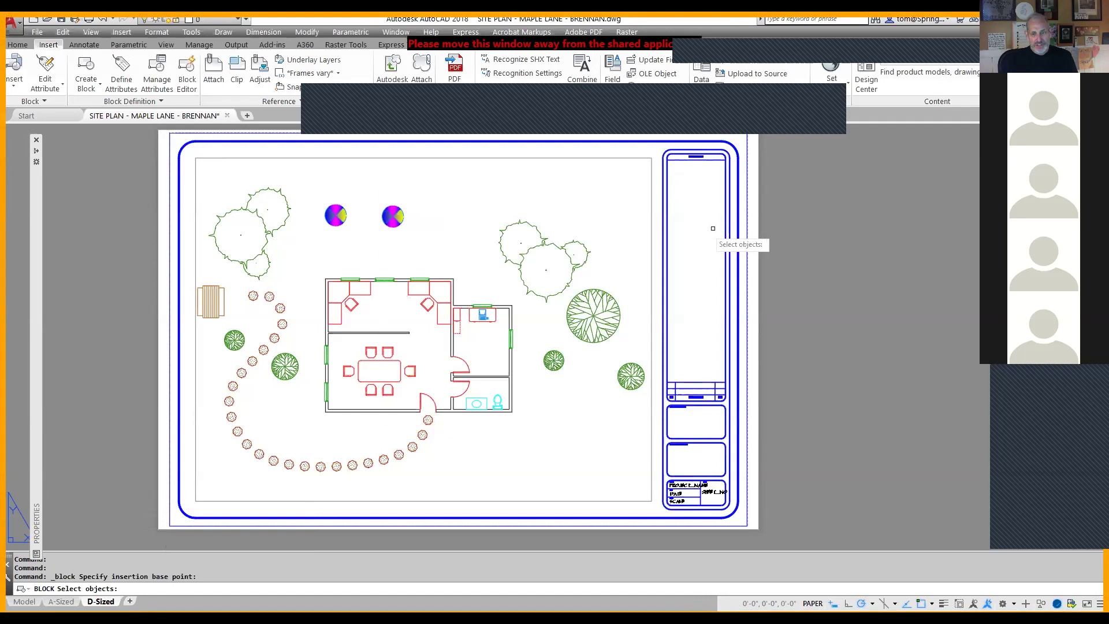
left_click(748, 221)
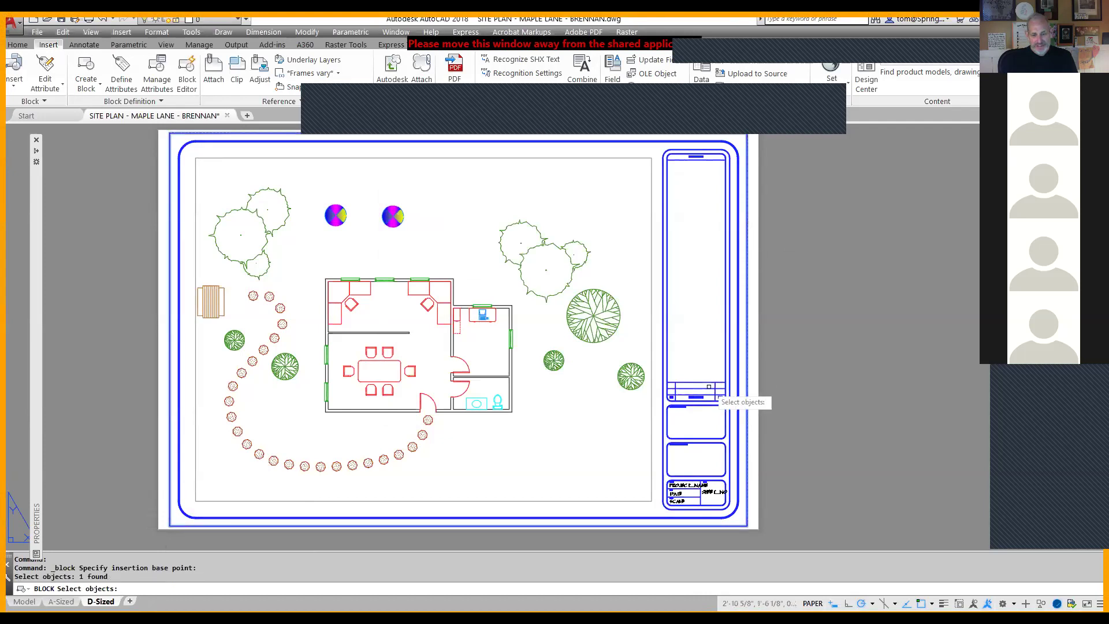
scroll(711, 450, "up", 3)
scroll(711, 450, "down", 3)
middle_click_drag(688, 444, 687, 434)
scroll(687, 434, "up", 6)
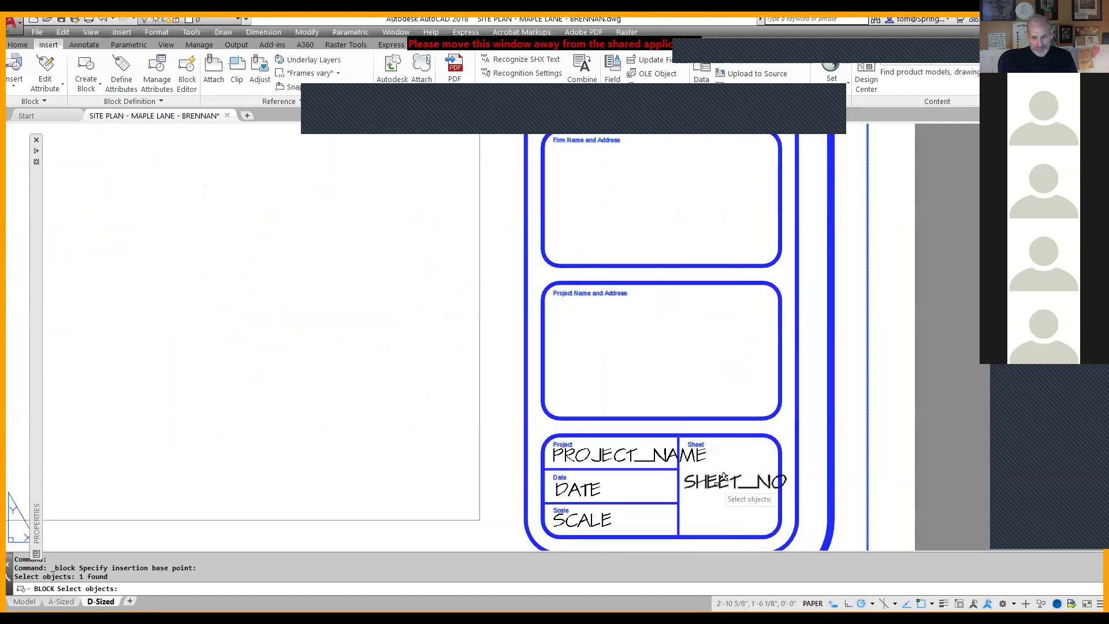
left_click(722, 479)
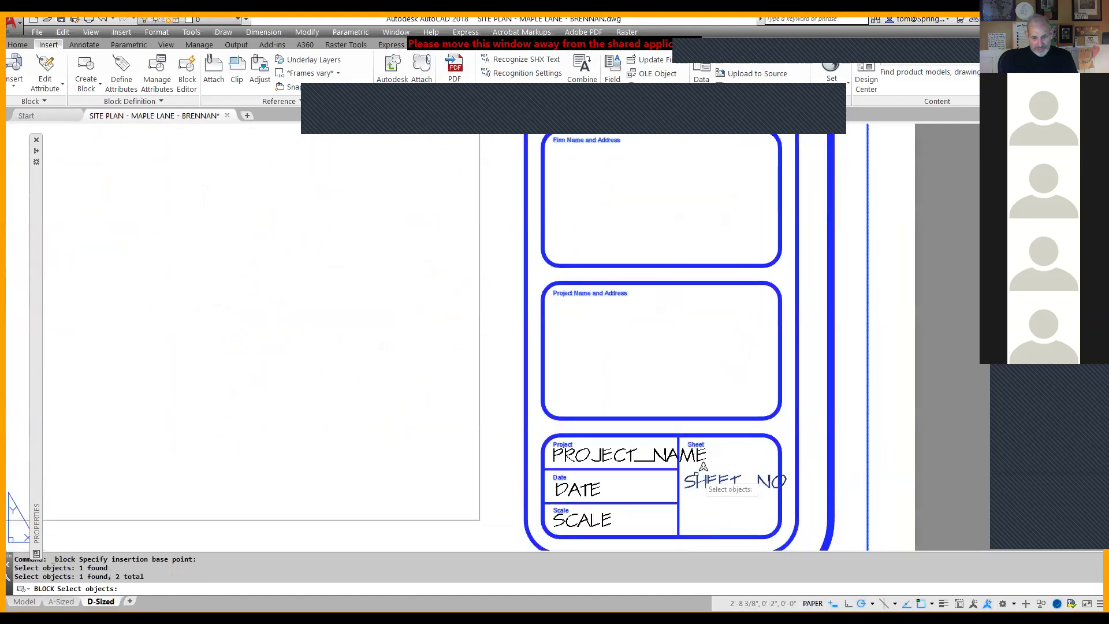
left_click(671, 463)
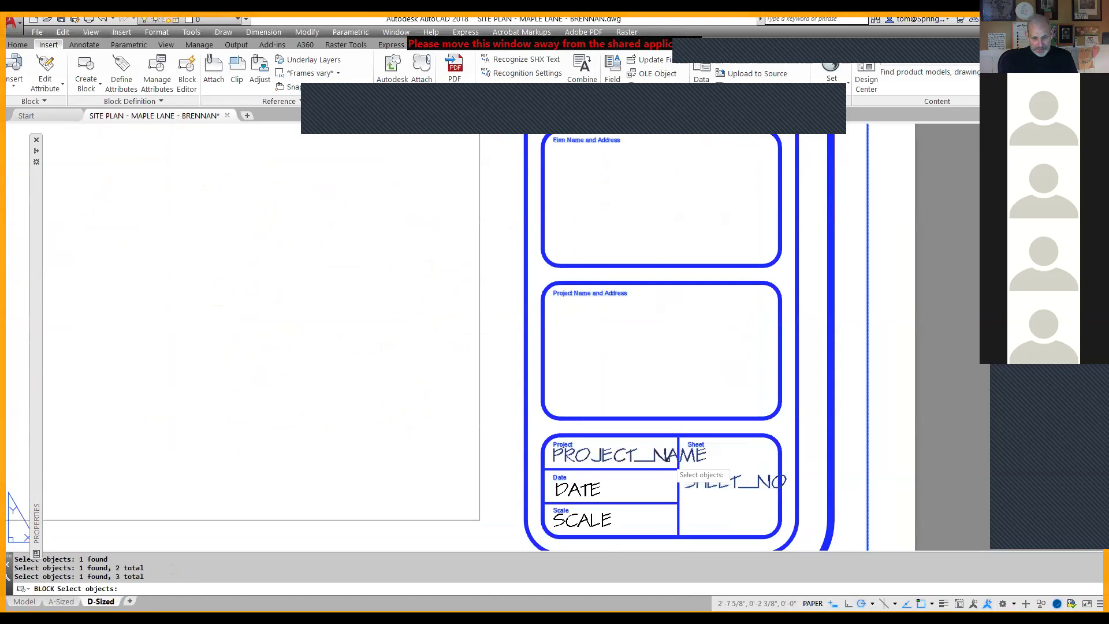
left_click(598, 481)
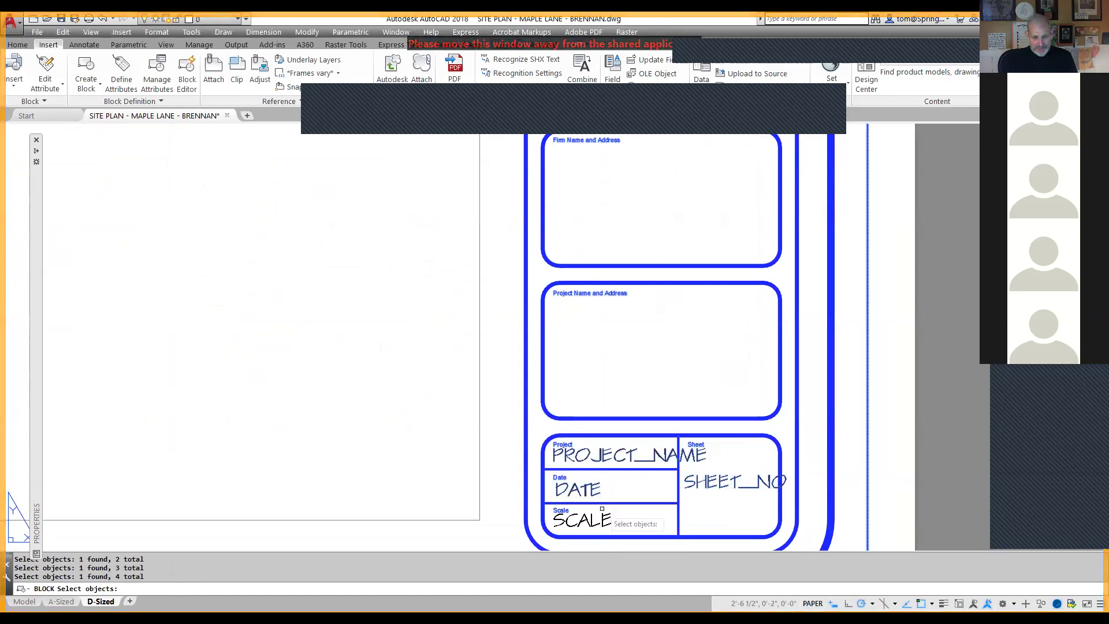
left_click(600, 517)
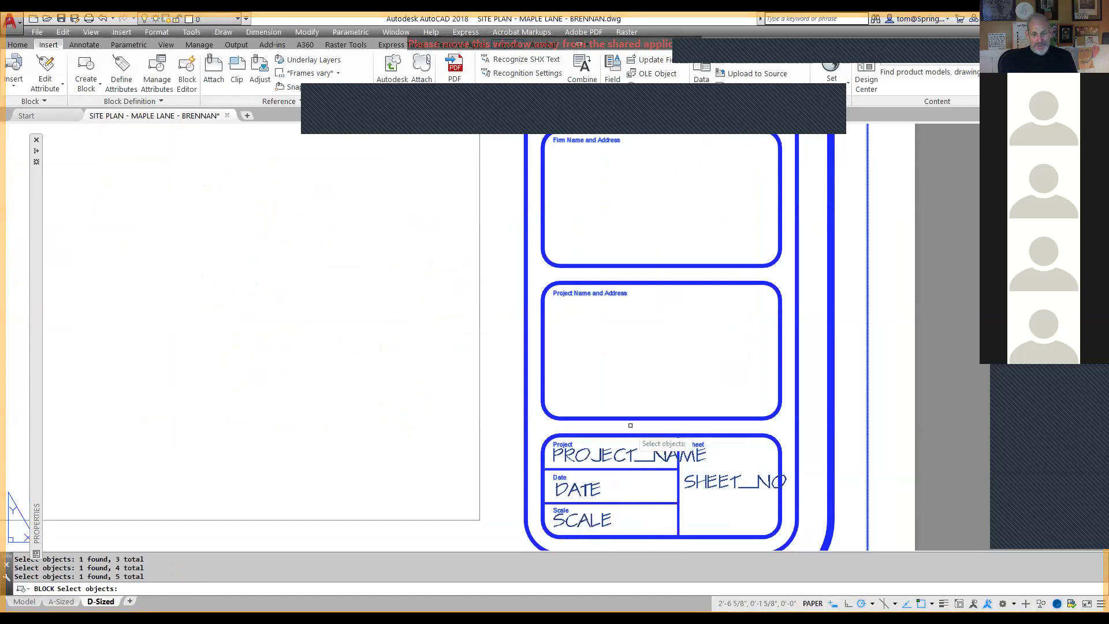
key("Return")
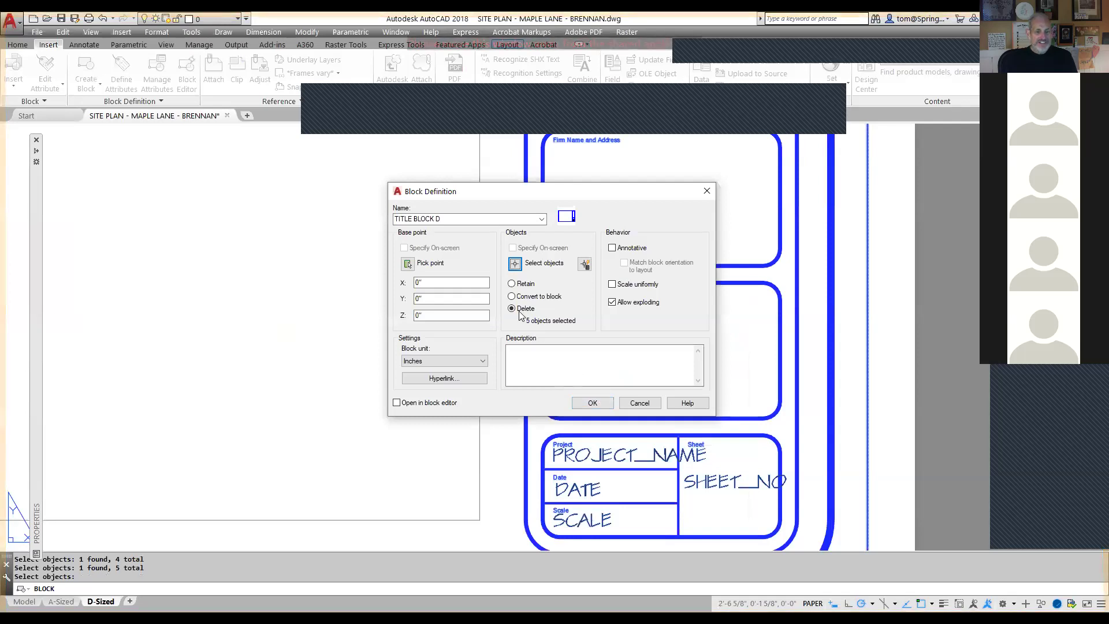
left_click(593, 403)
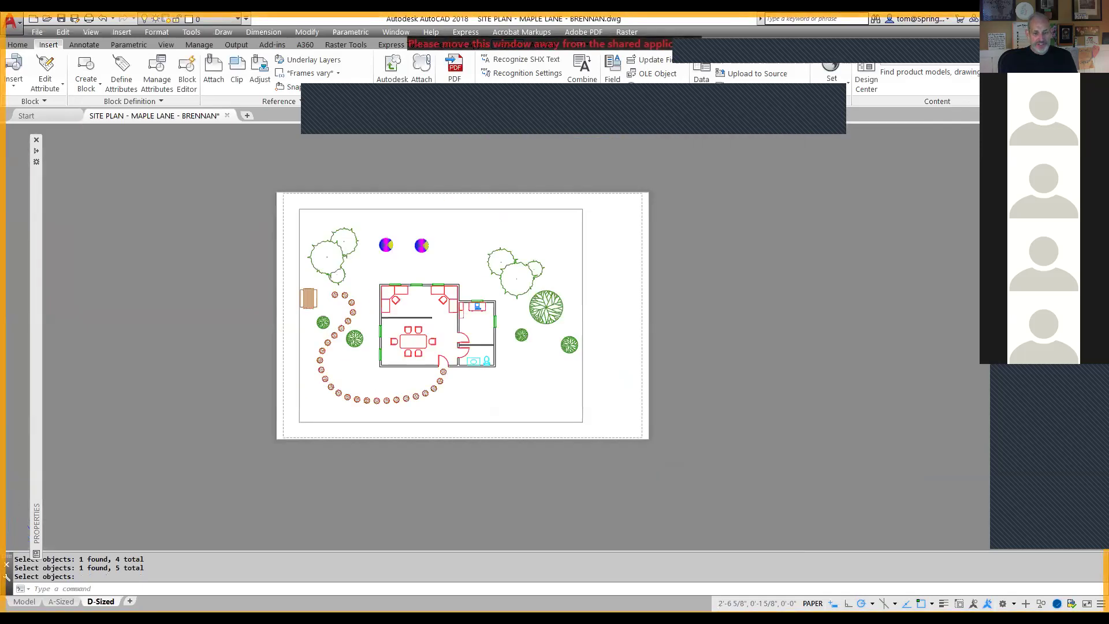
scroll(604, 402, "down", 5)
scroll(635, 393, "up", 5)
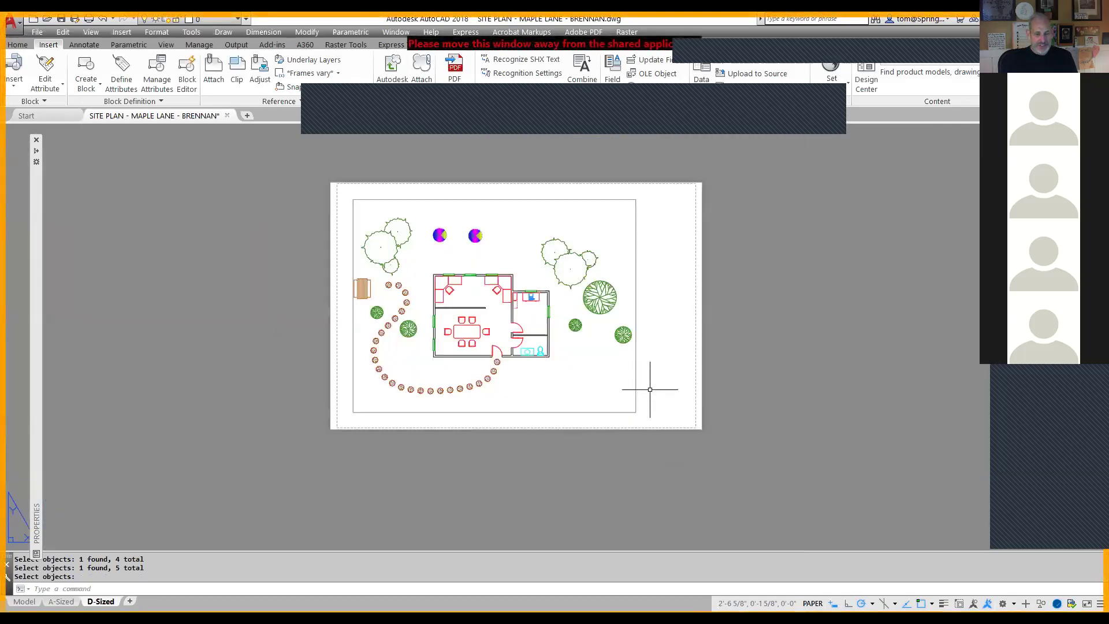
scroll(624, 424, "down", 1)
scroll(623, 430, "up", 1)
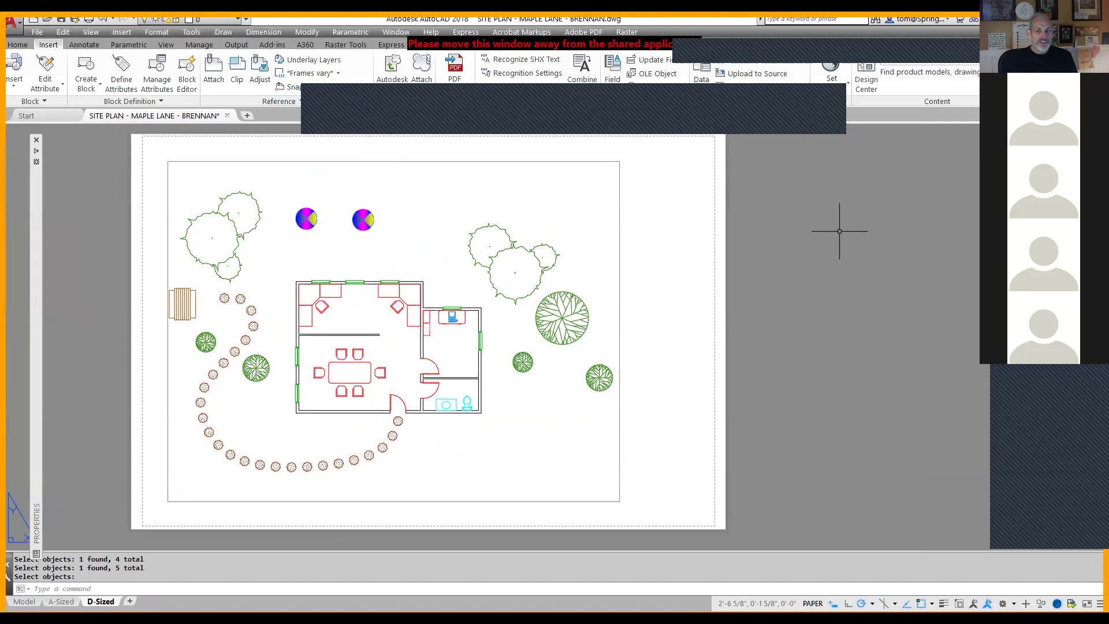
scroll(841, 227, "down", 1)
scroll(841, 227, "up", 1)
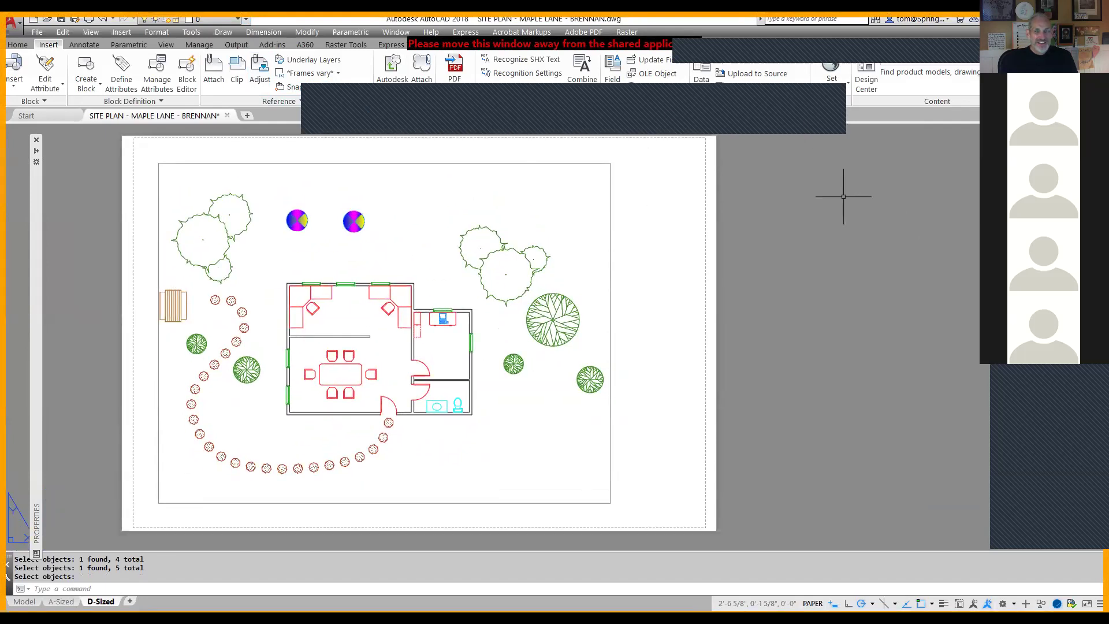
left_click(871, 228)
left_click(922, 253)
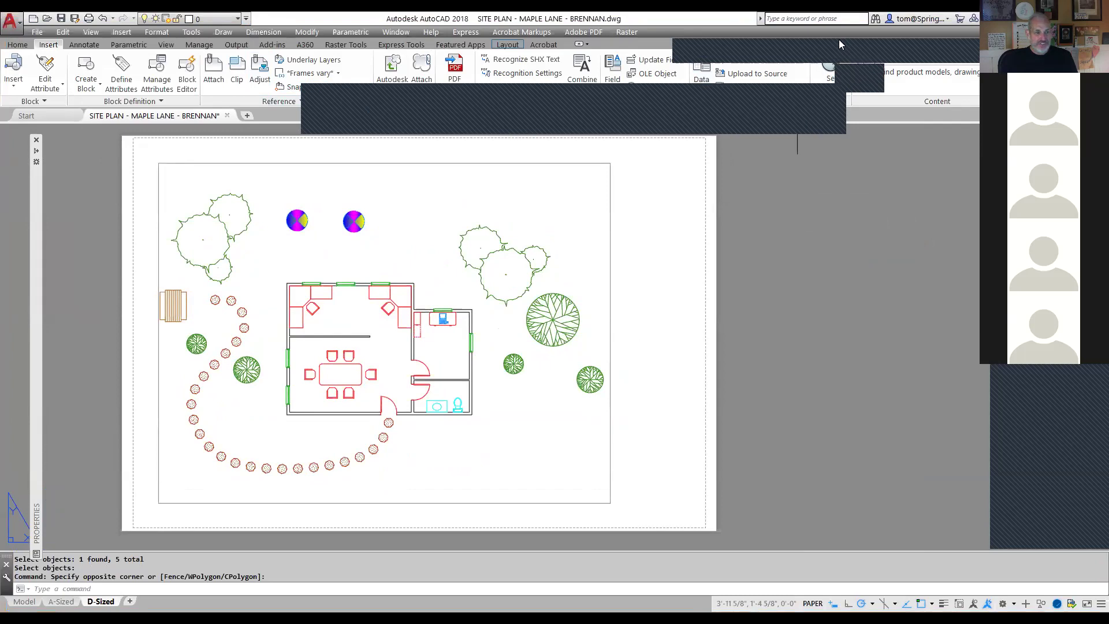
Step: Make the Border layer current
left_click(239, 19)
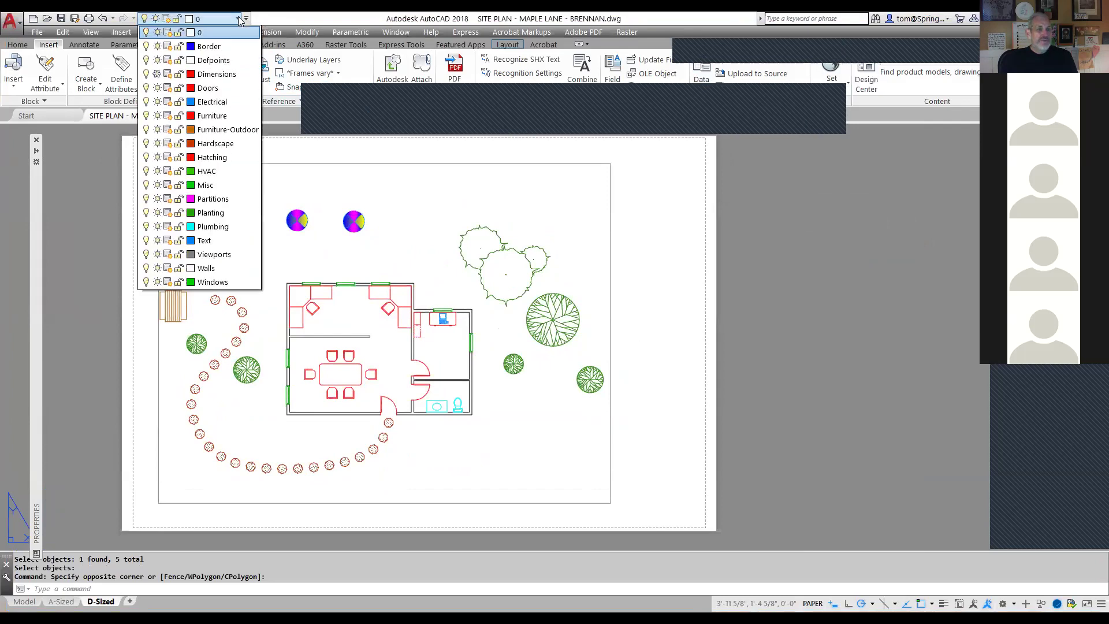
left_click(224, 48)
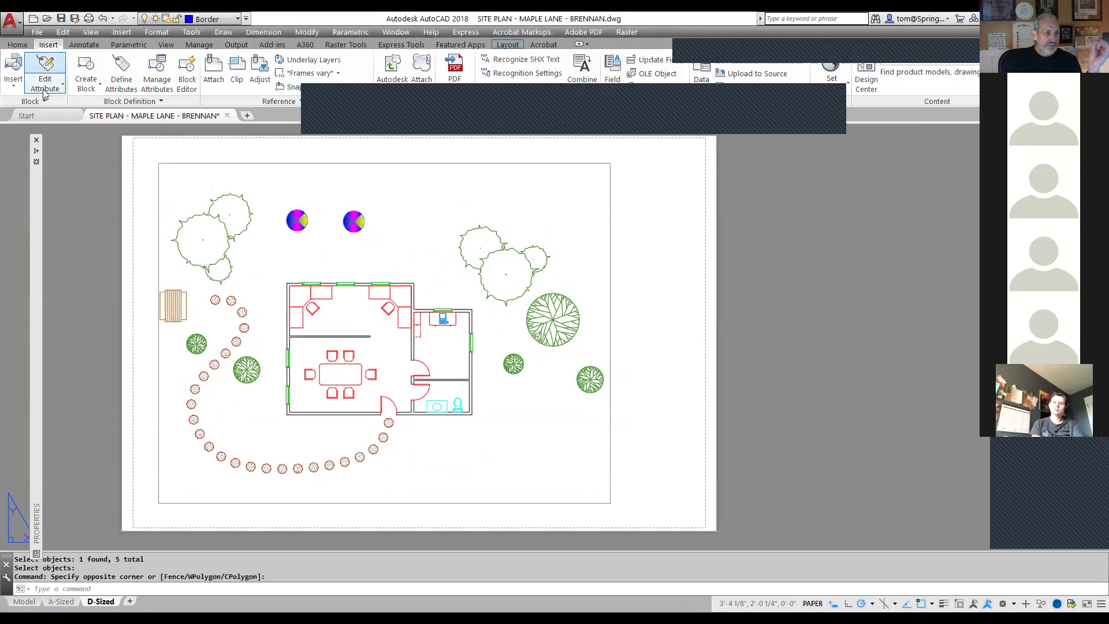
Step: Insert the TITLE BLOCK D block in the D-Sized layout at 0,0 without rotation
left_click(13, 71)
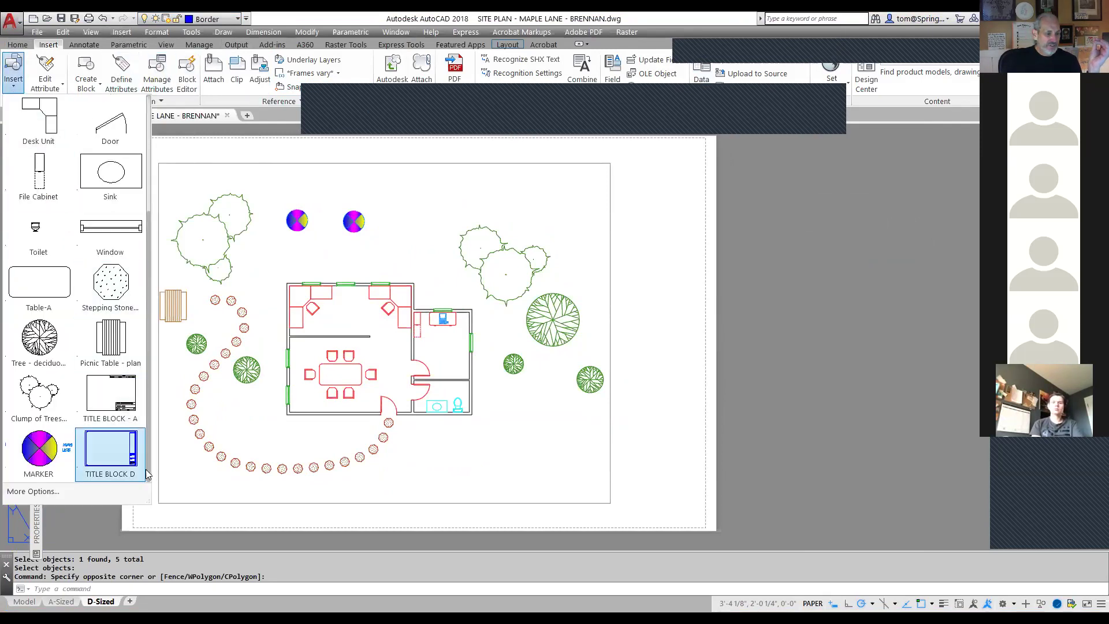
left_click(110, 468)
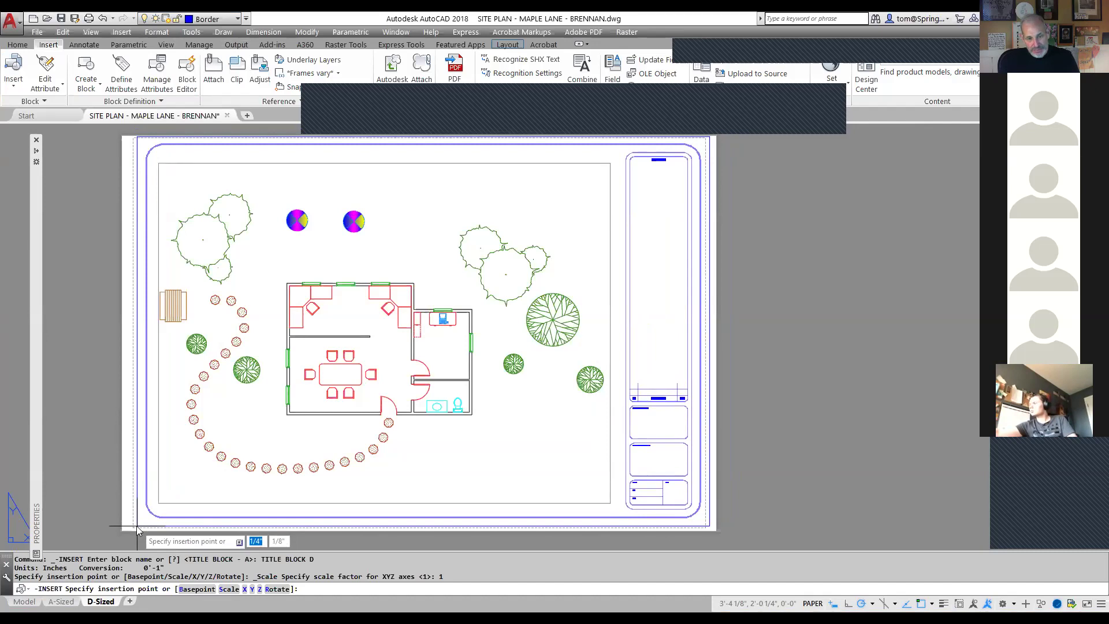
type("0,0")
key("Return")
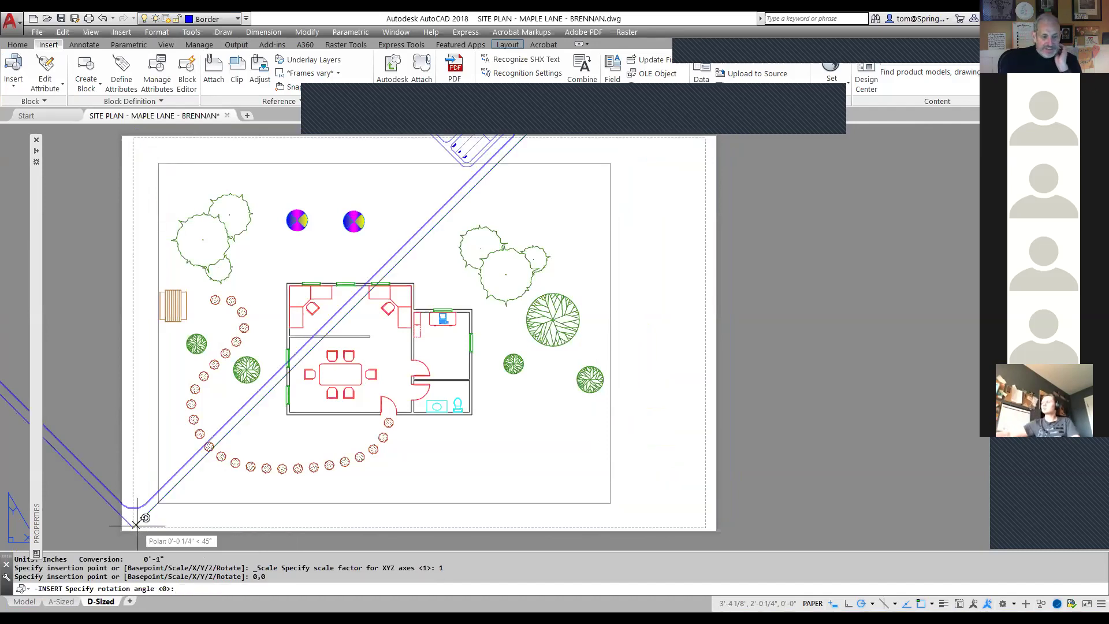
left_click(761, 524)
Step: Fill in the block's attributes with sheet number S-1, project name SITE PLAN, date 4/2020 and scale 1/4" = 1'
left_click(567, 182)
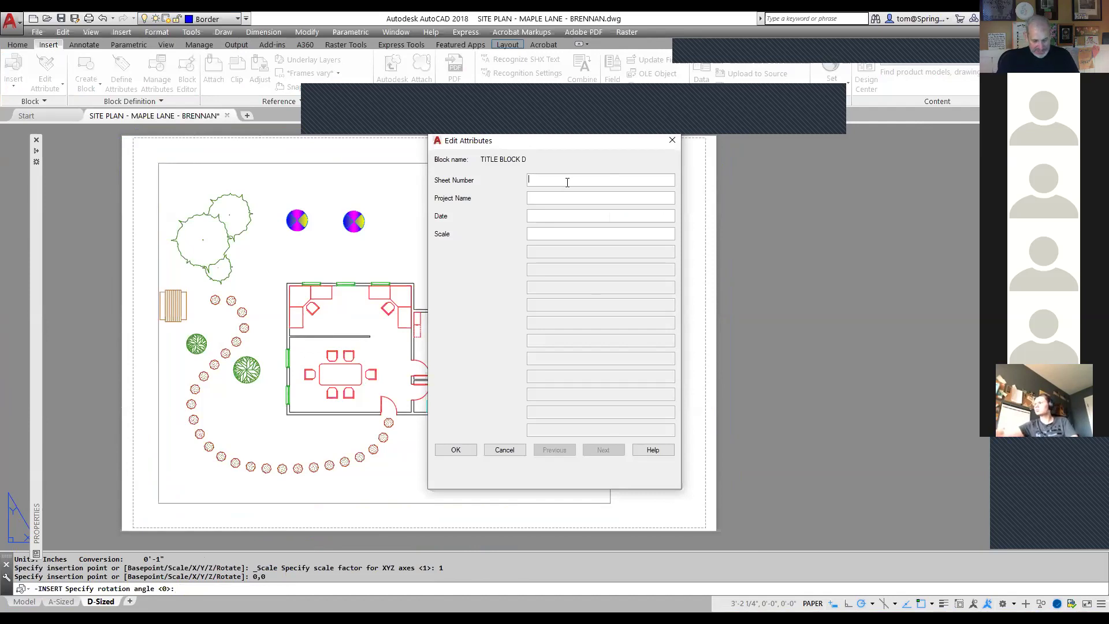
type("S-1")
key("Tab")
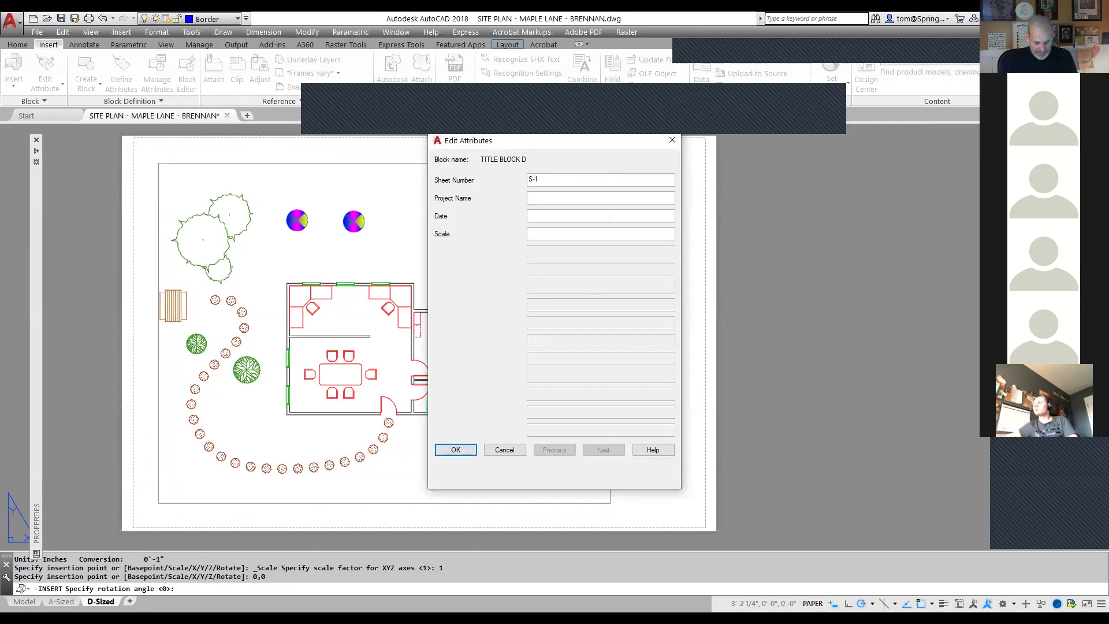
type("SITE PLAN")
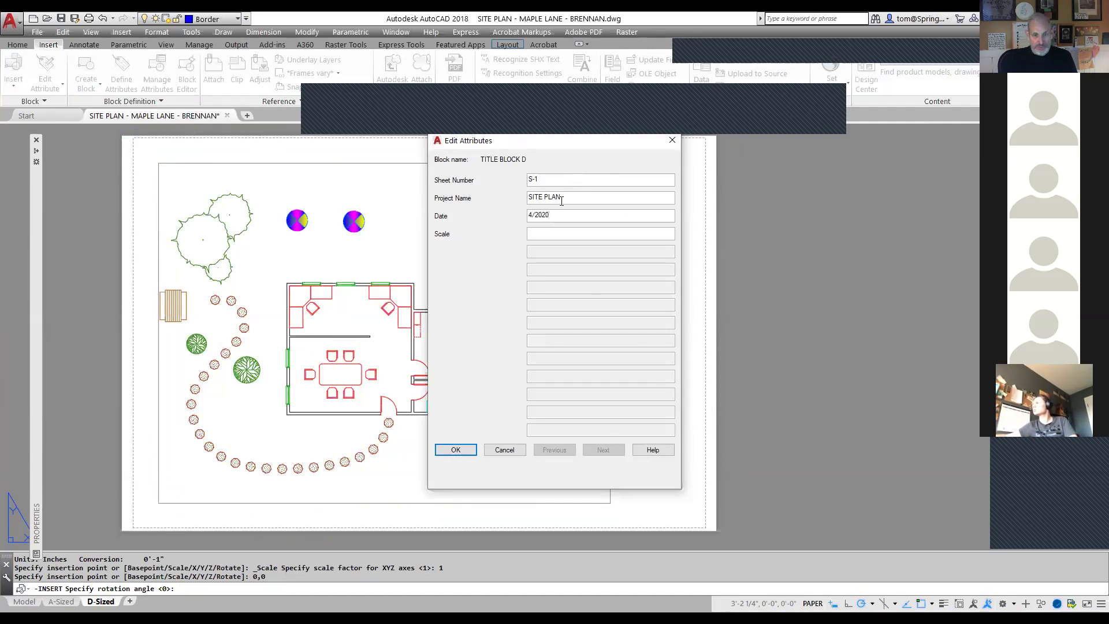
left_click(556, 235)
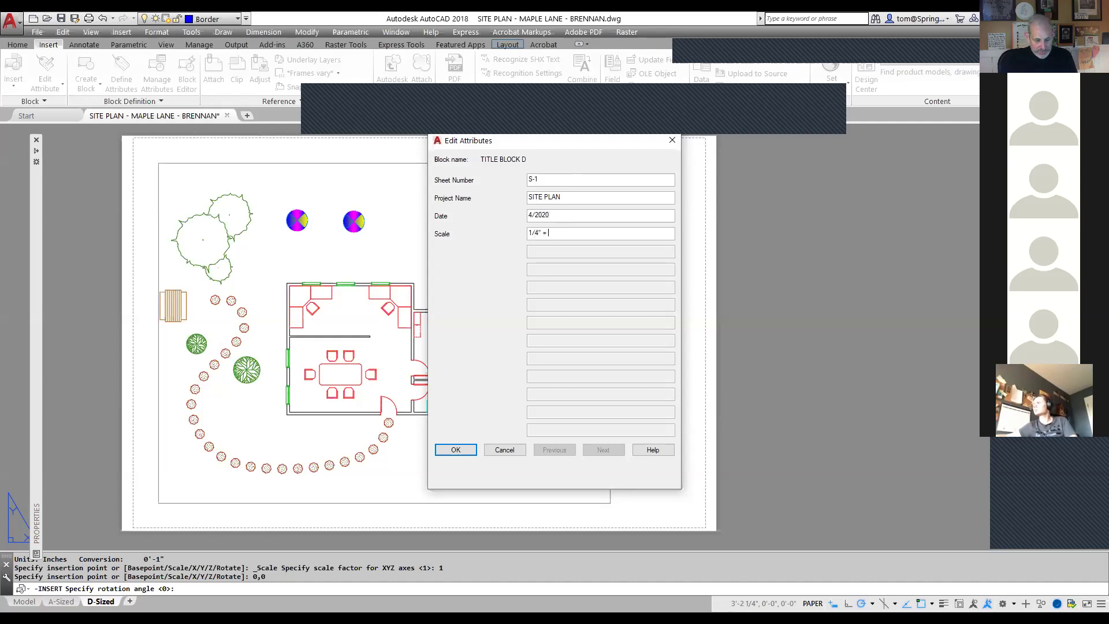
left_click(455, 450)
Step: Examine the attribute values in the inserted title block's project, date, scale and sheet cells, and the overall sheet
scroll(648, 504, "up", 5)
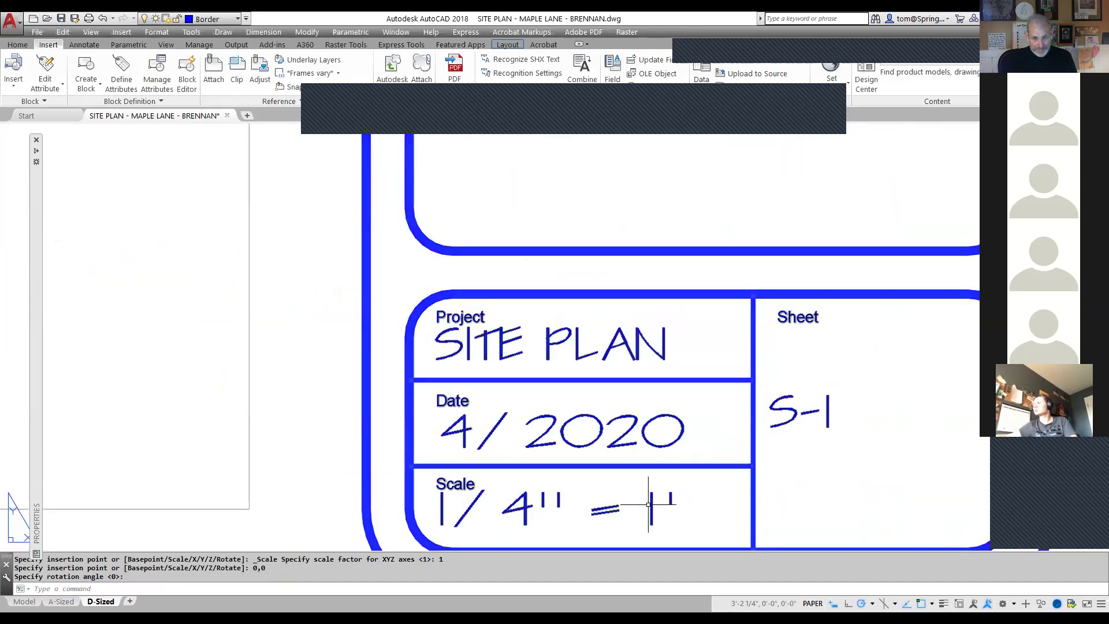
scroll(648, 504, "down", 6)
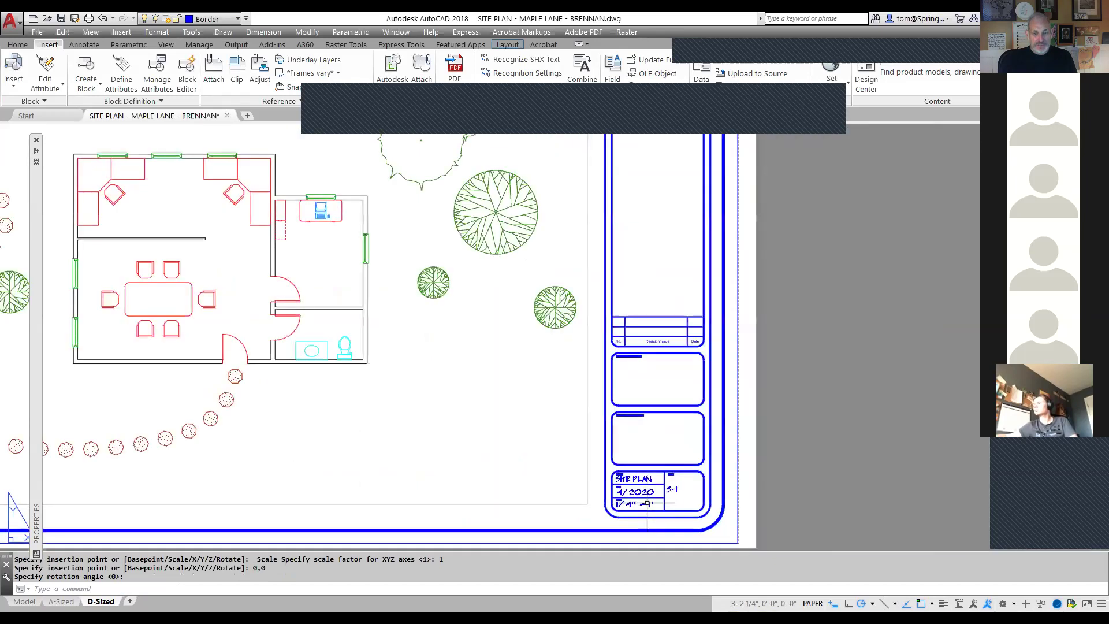
scroll(649, 504, "up", 4)
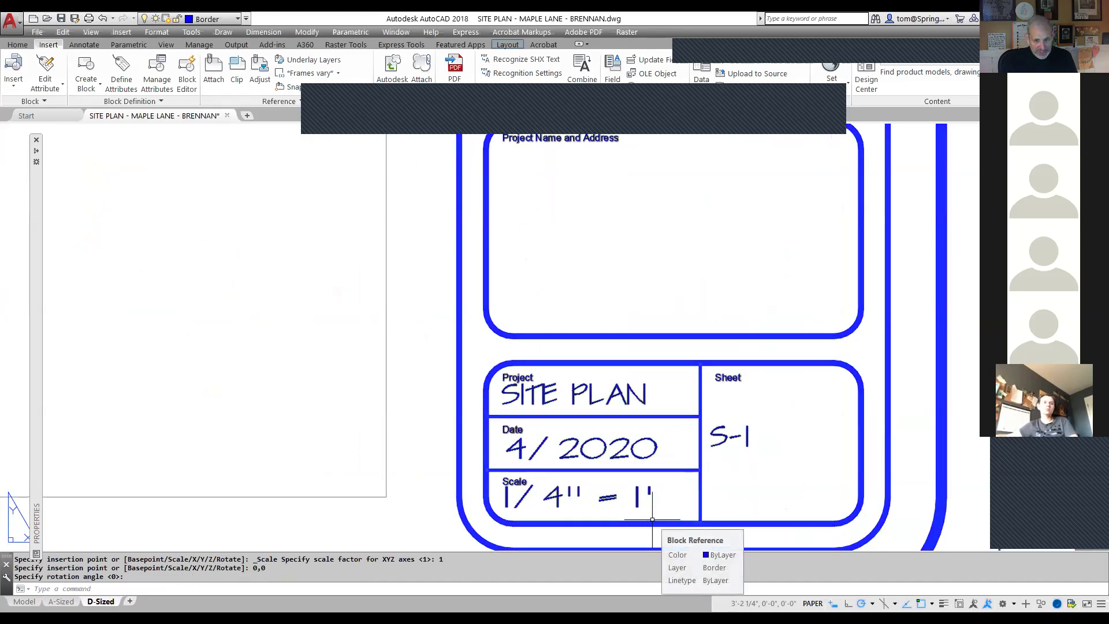
scroll(652, 519, "down", 8)
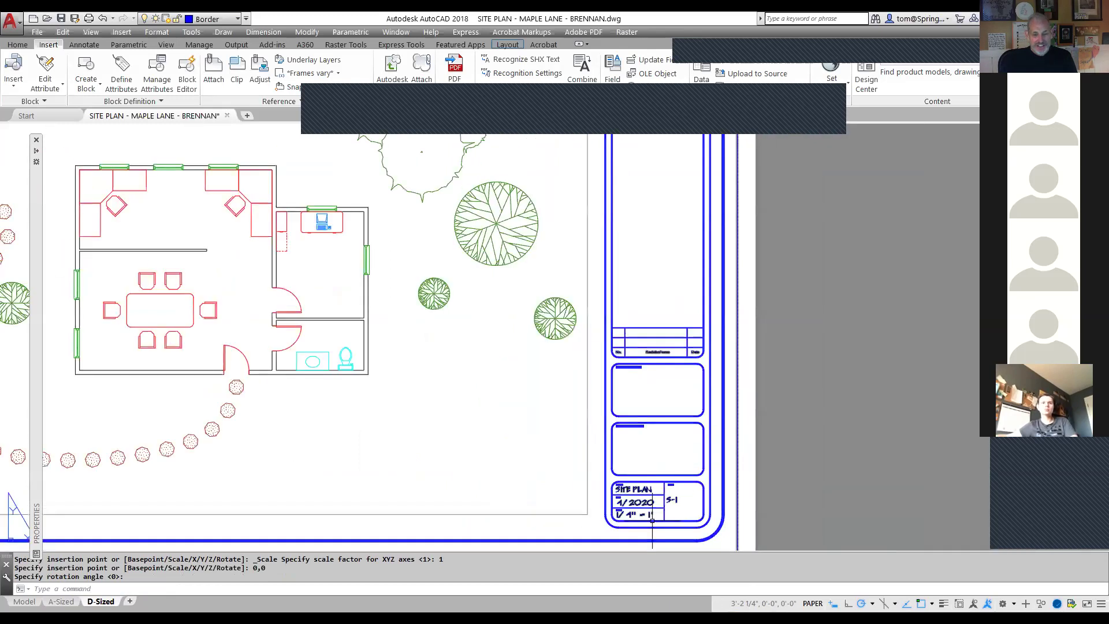
scroll(652, 519, "up", 2)
middle_click_drag(652, 519, 723, 510)
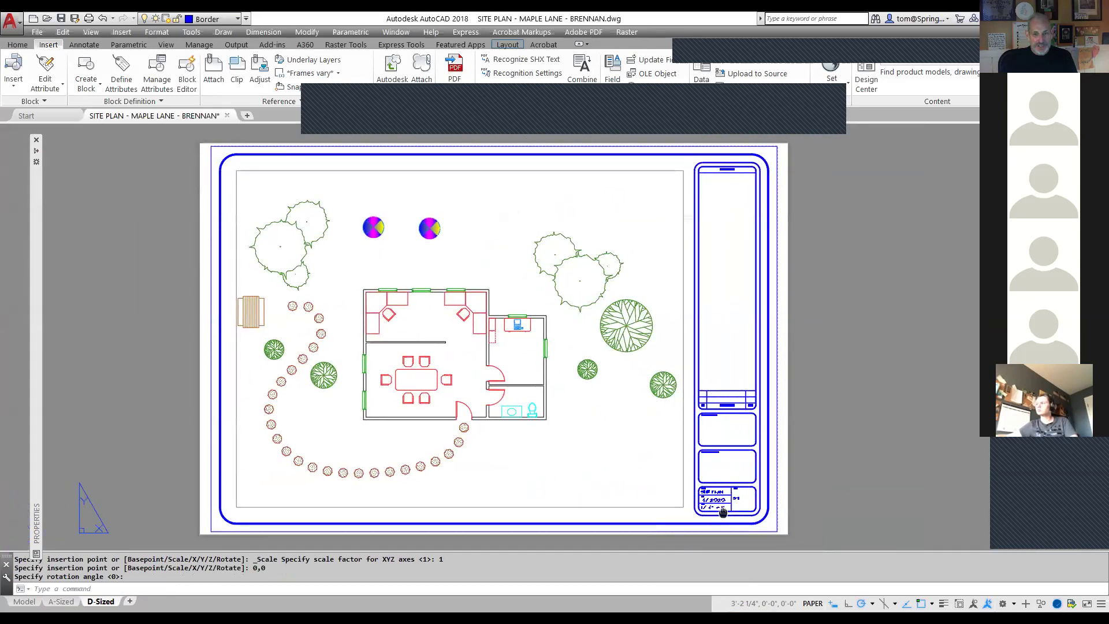
scroll(728, 517, "up", 7)
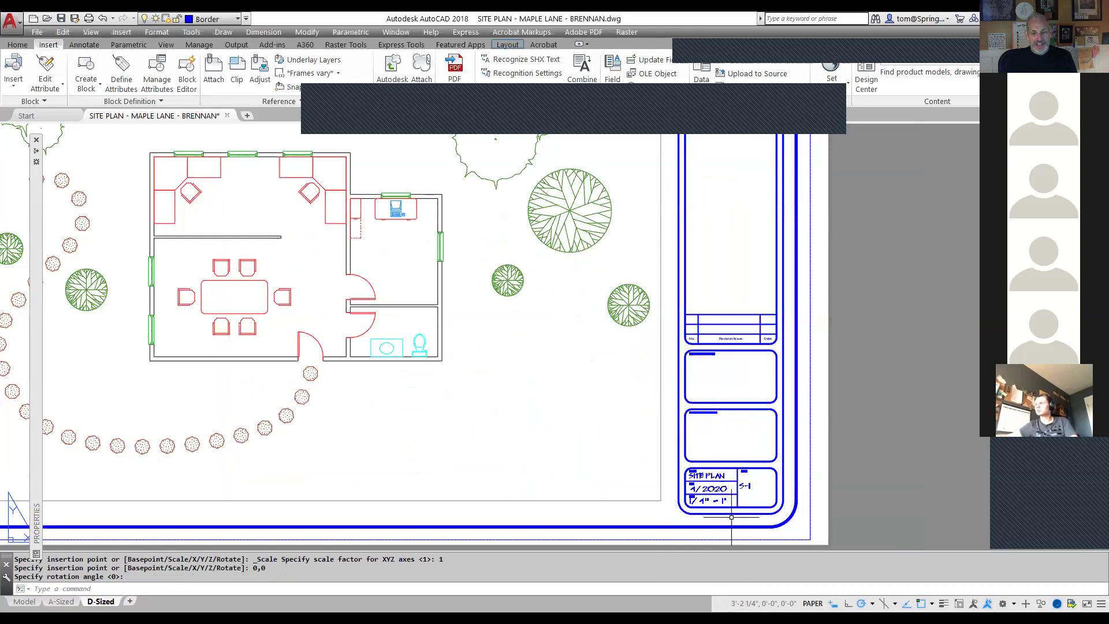
scroll(731, 516, "up", 2)
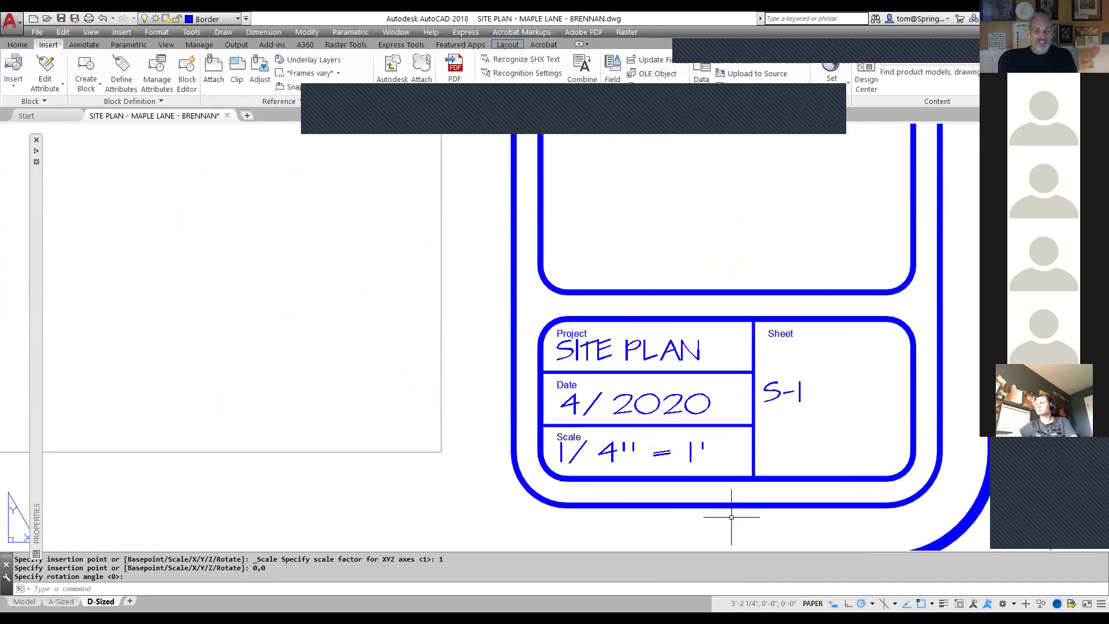
scroll(731, 517, "down", 4)
scroll(731, 516, "up", 2)
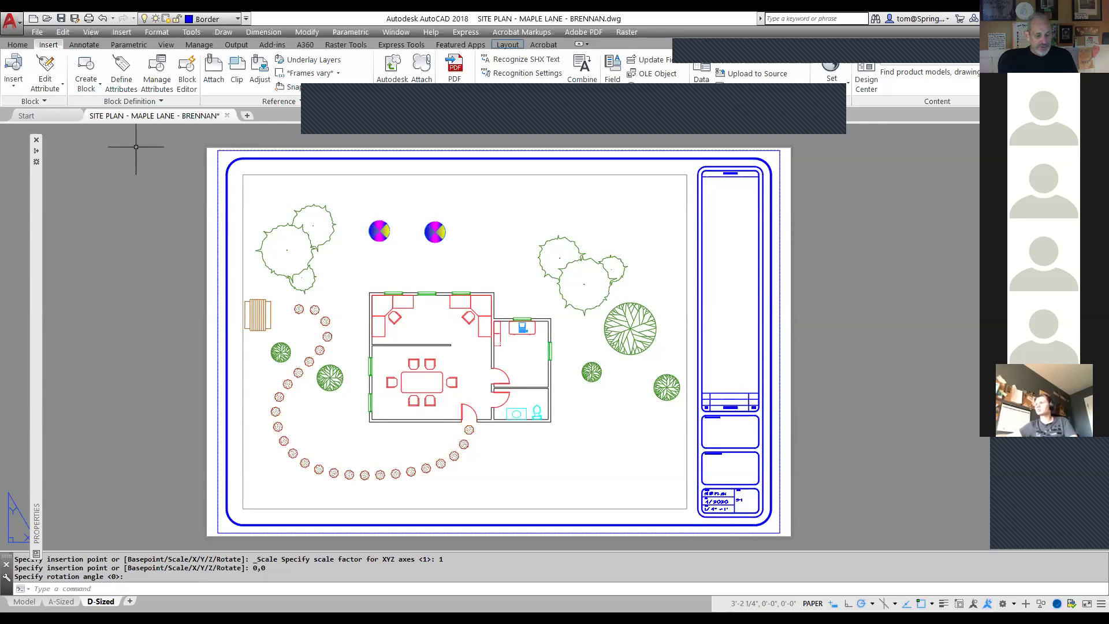
Step: Undo the view changes and the insertion of the title block
key("ctrl+z")
key("ctrl+z")
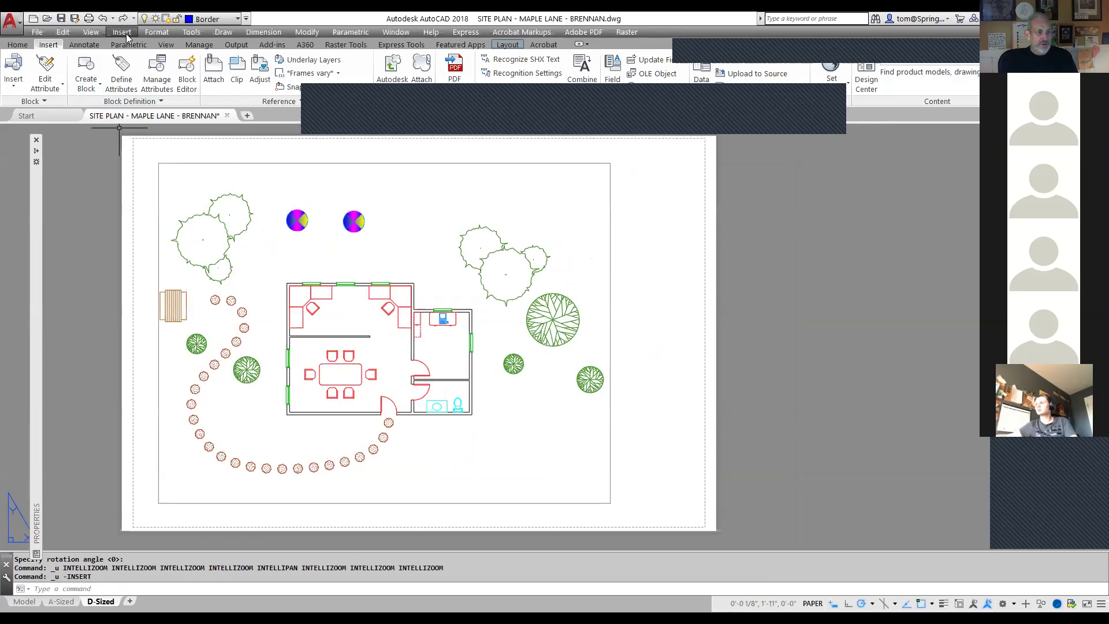
Step: Reinsert the TITLE BLOCK D block in the D-Sized layout at 0,0 with no rotation
left_click(13, 73)
left_click(121, 459)
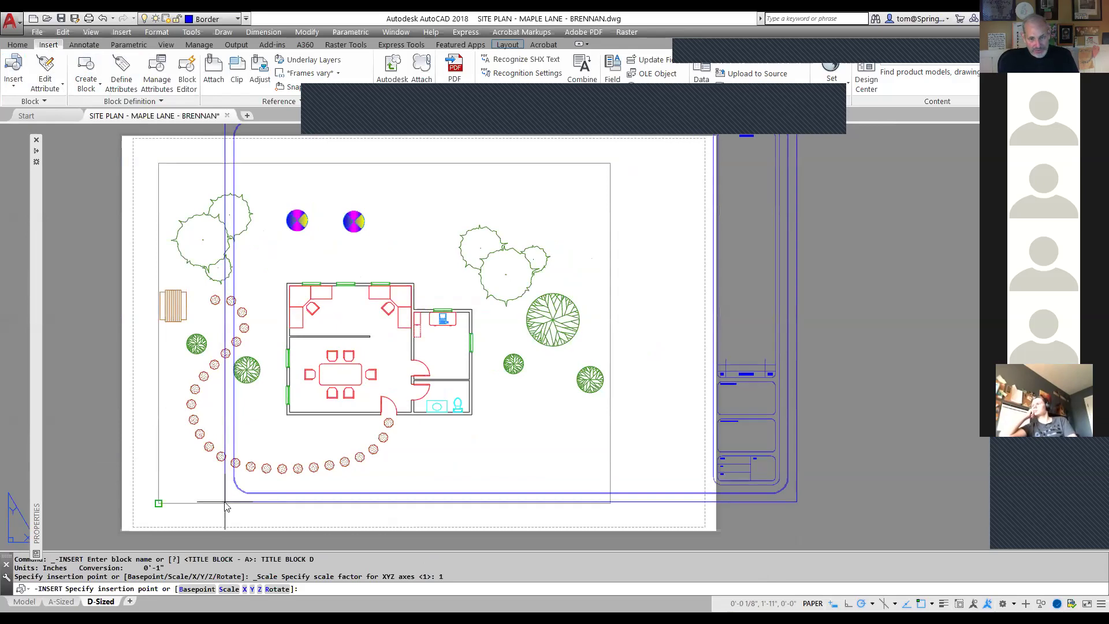
type("0,0")
key("Return")
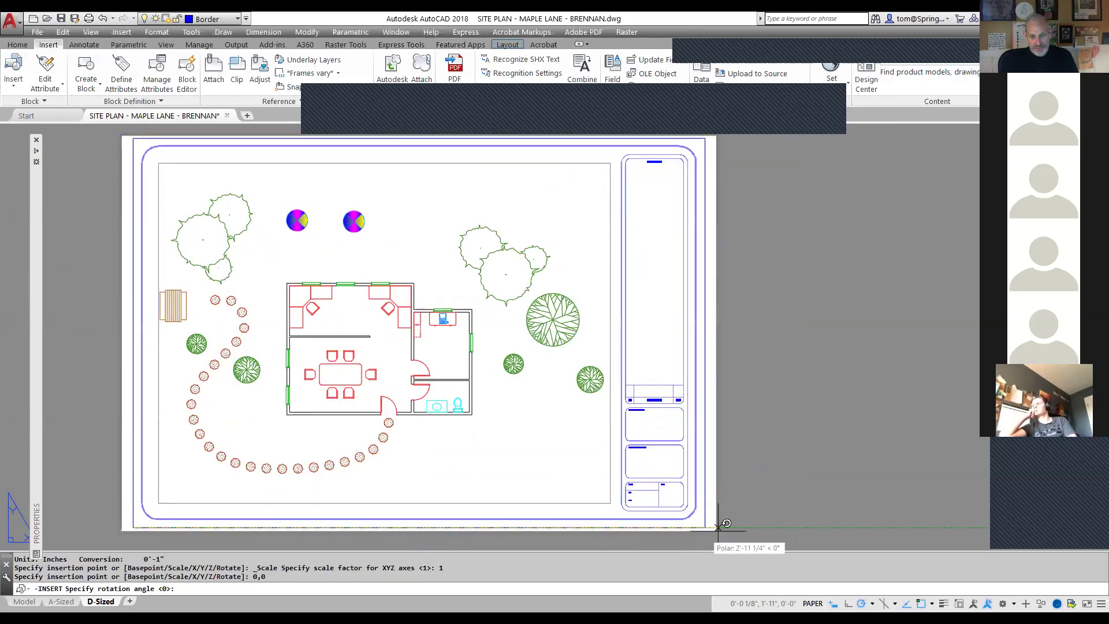
key("Return")
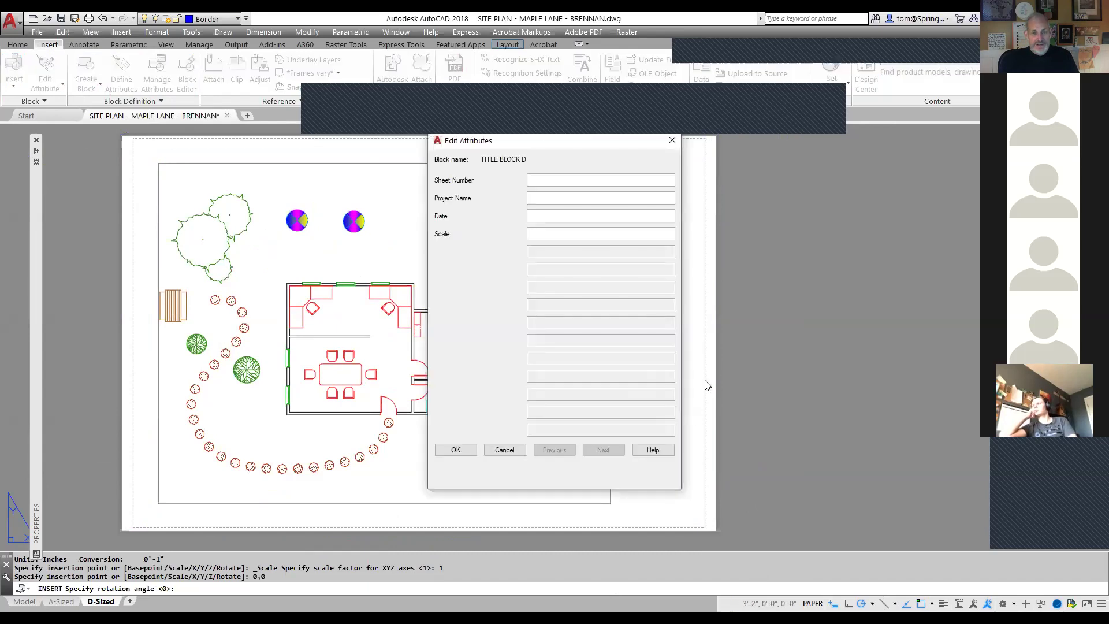
Step: Enter S-1 as sheet number, SITE PLAN as project name, 4/2020 as date and 1/4" = 1' as scale in the reinserted block's attributes
type("S-1")
key("Tab")
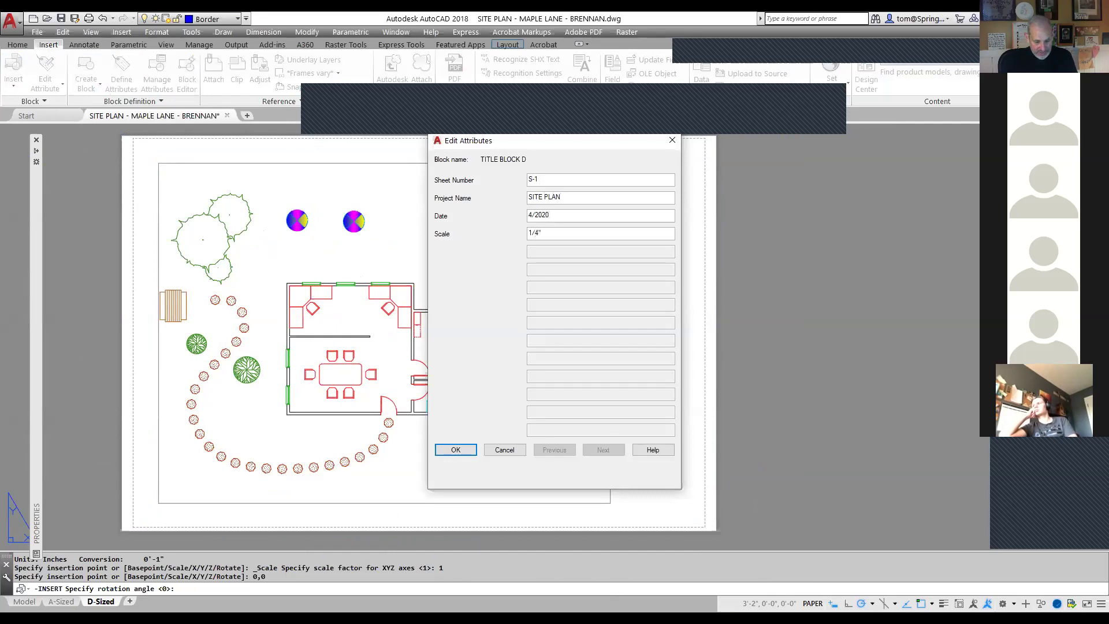
type("'")
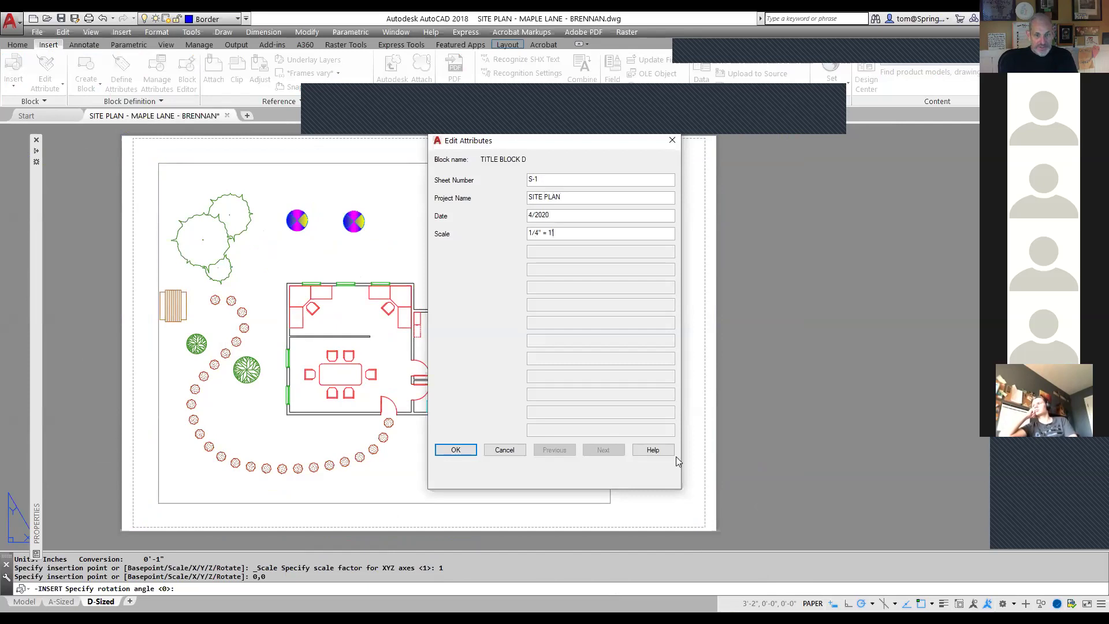
left_click(450, 450)
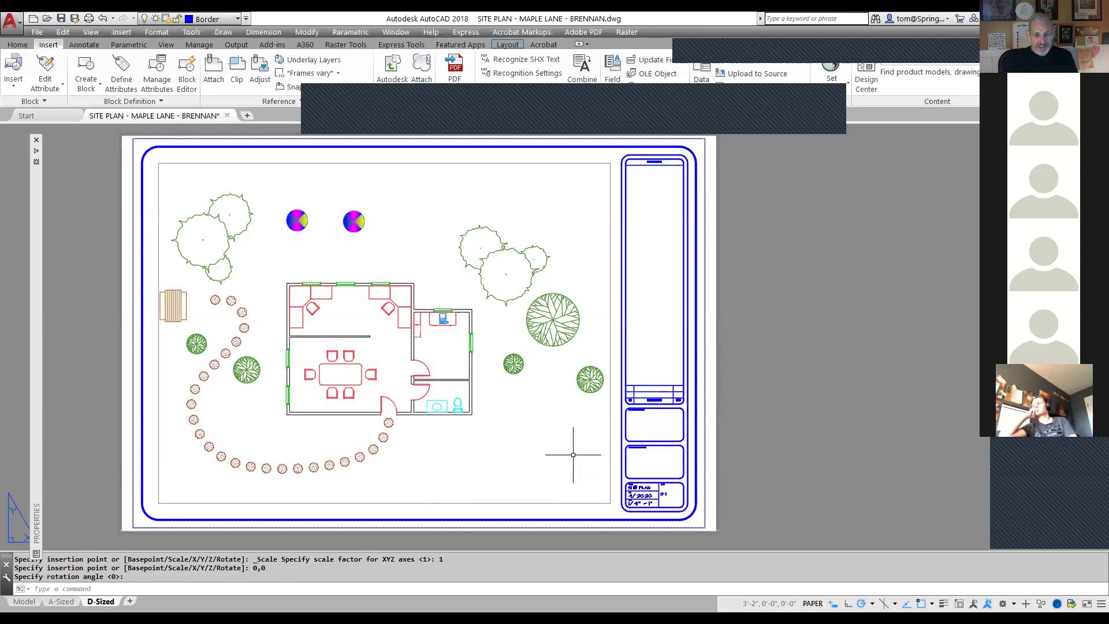
scroll(666, 516, "up", 5)
scroll(666, 515, "down", 6)
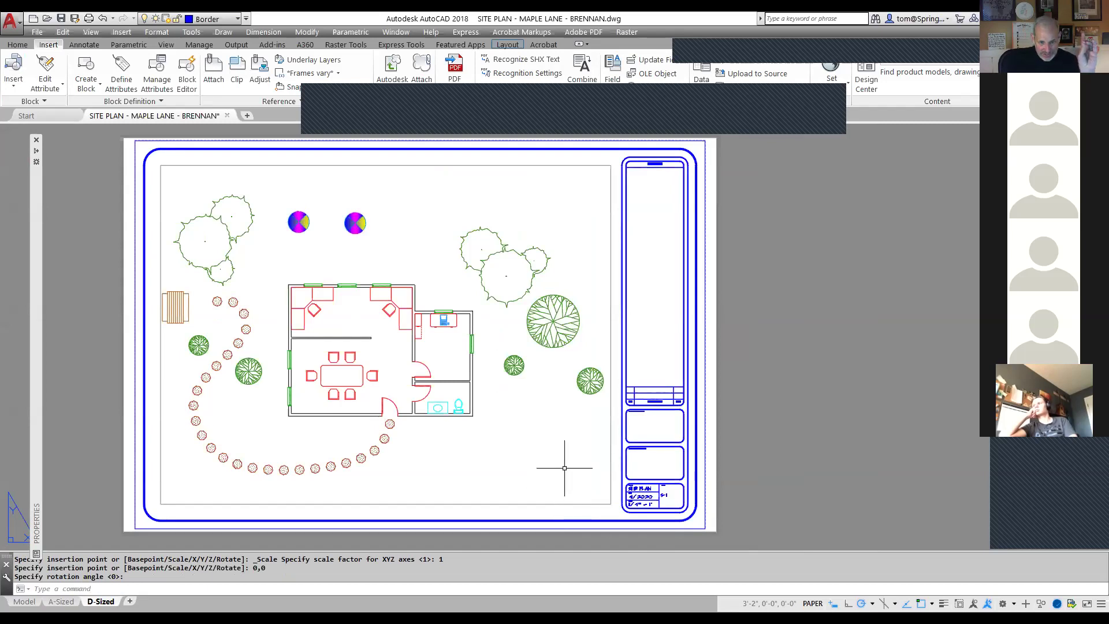
key("Return")
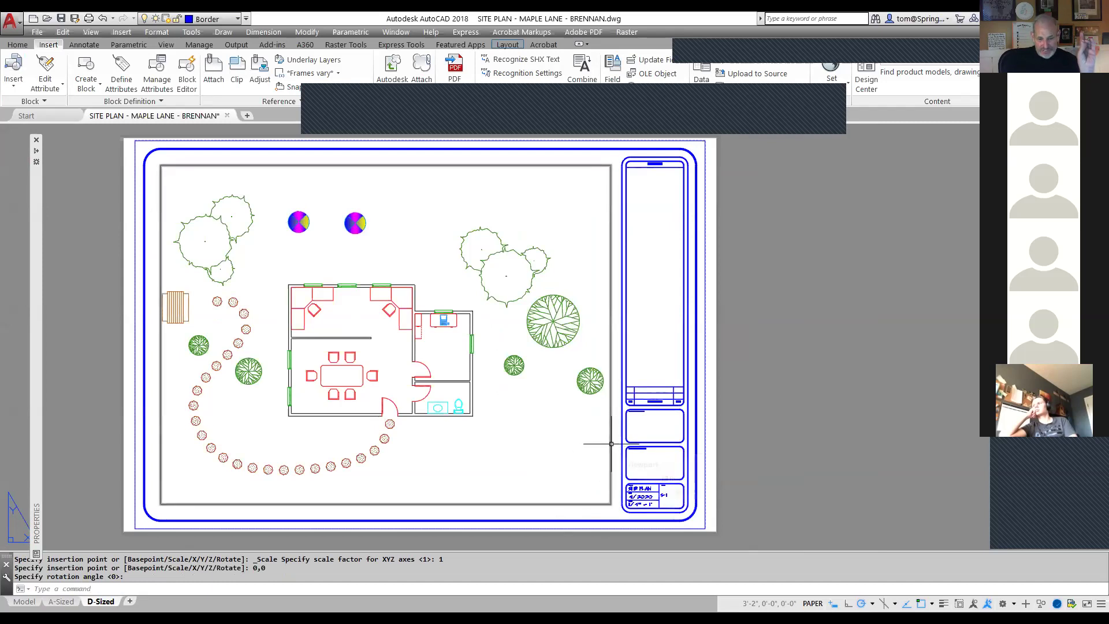
left_click(611, 444)
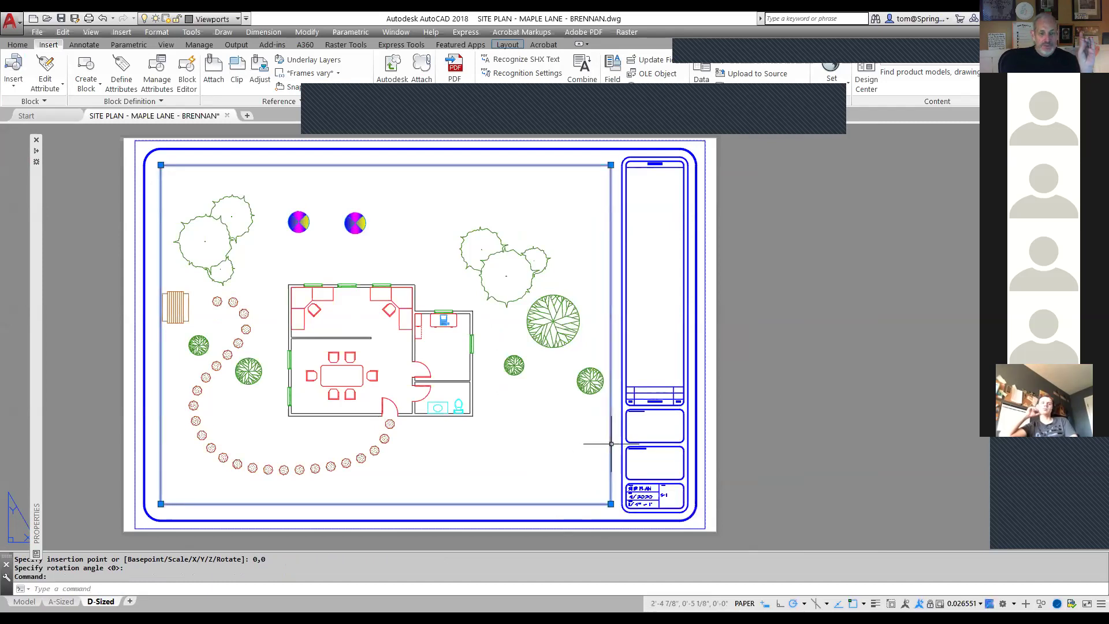
key("Escape")
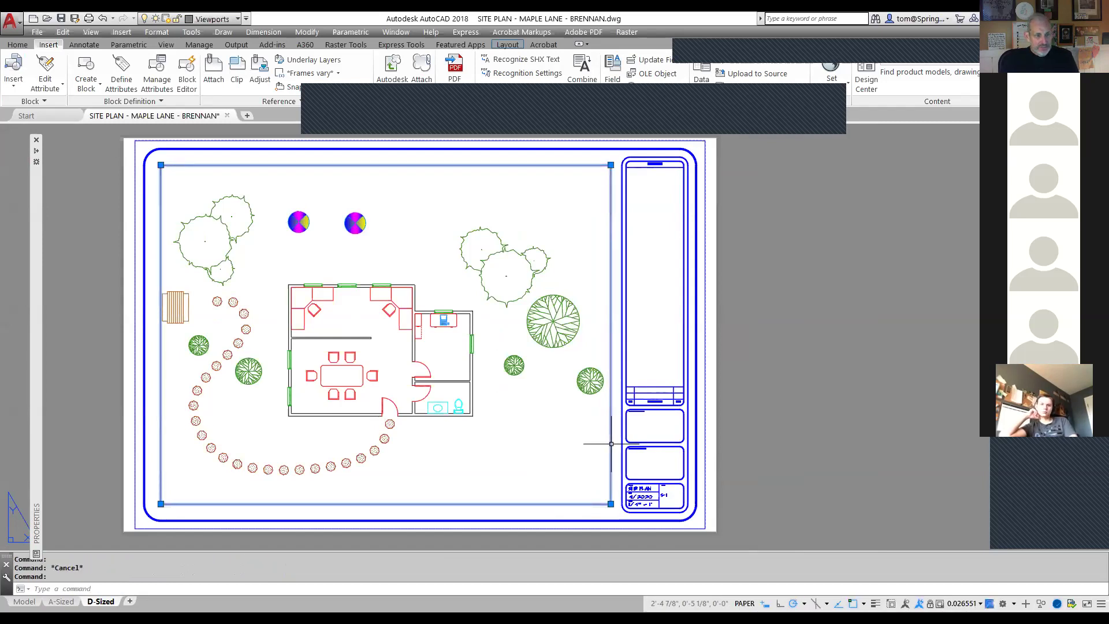
key("Escape")
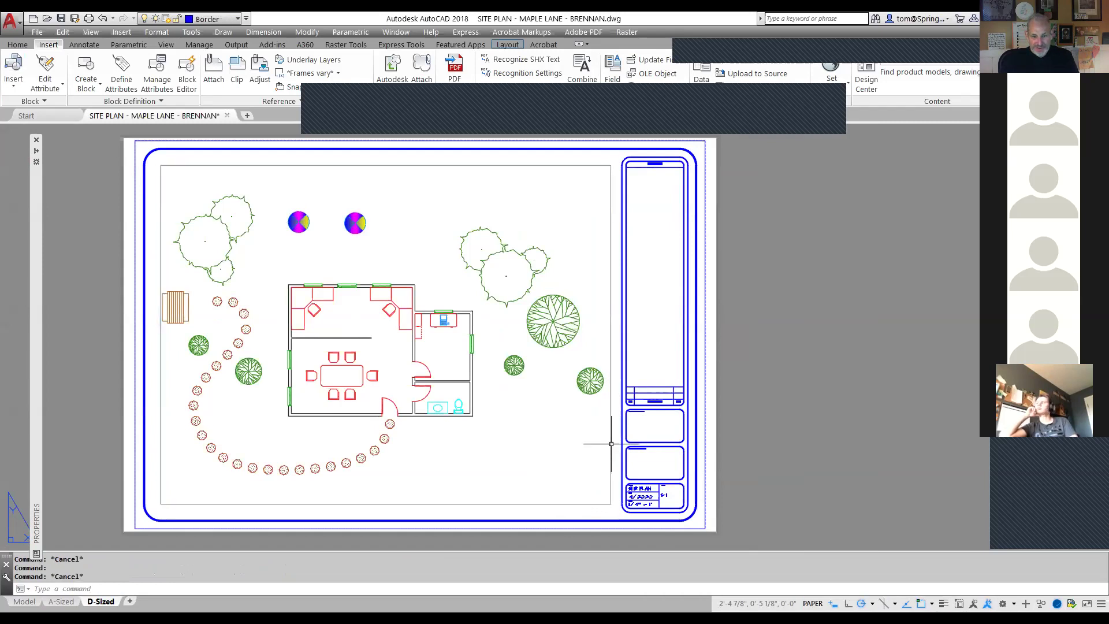
left_click(611, 443)
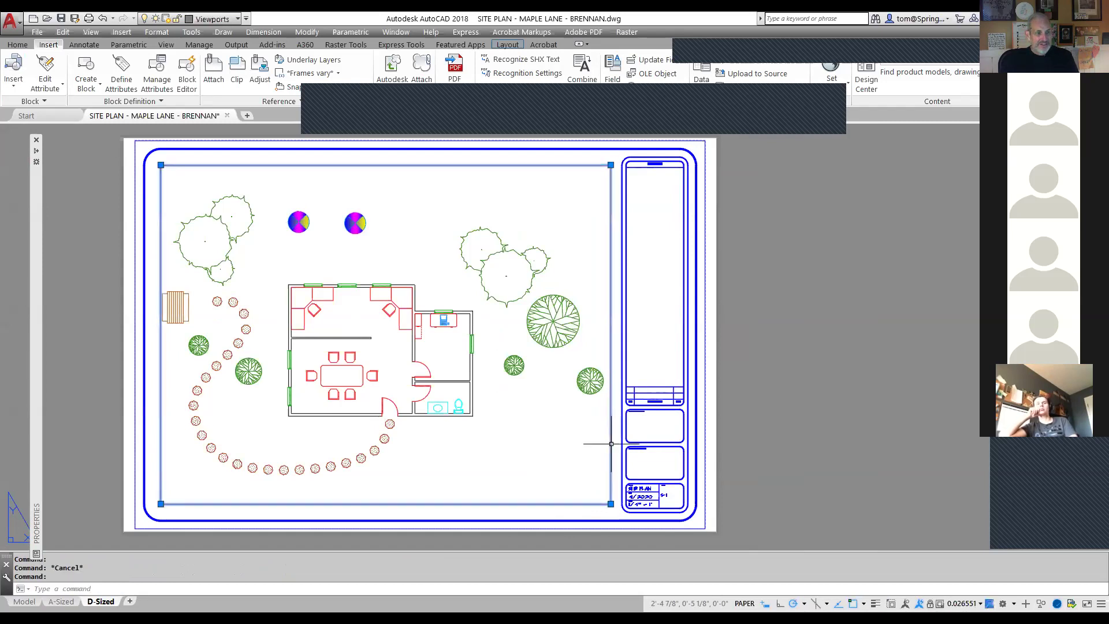
key("Escape")
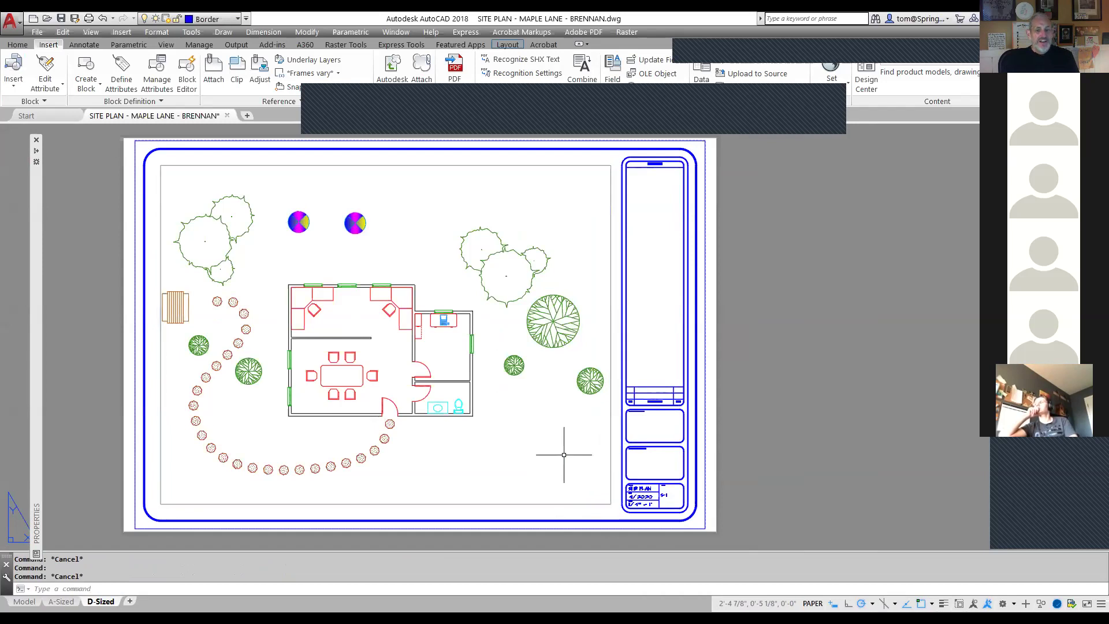
double_click(544, 426)
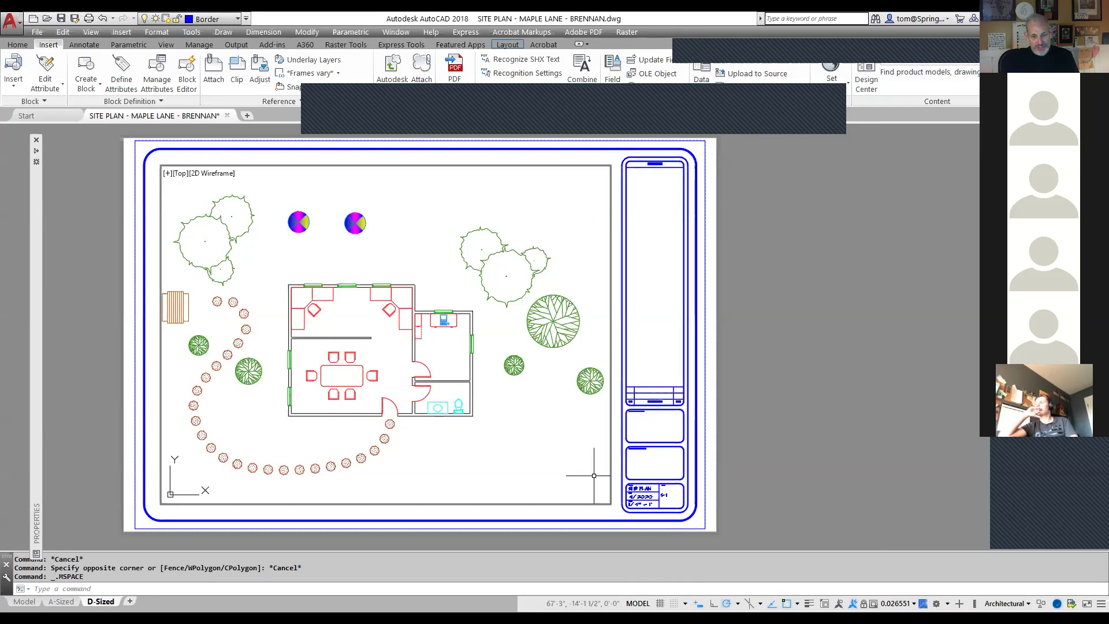
double_click(769, 442)
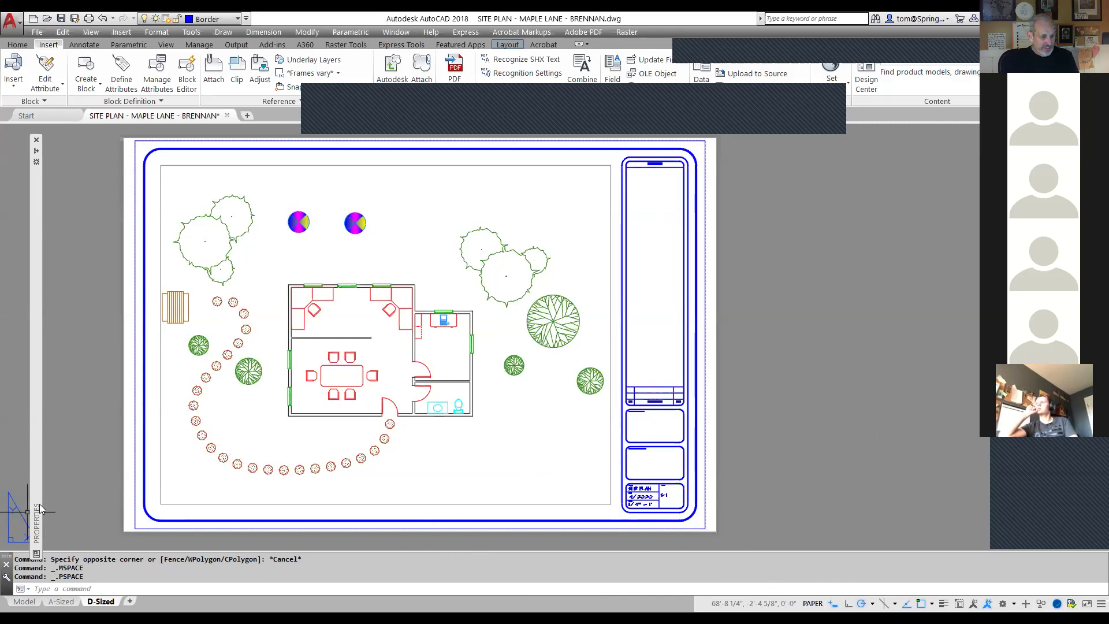
Step: Close the Properties palette, activate the site plan viewport, set its scale to 1/4" = 1'-0" and lock it
left_click(36, 140)
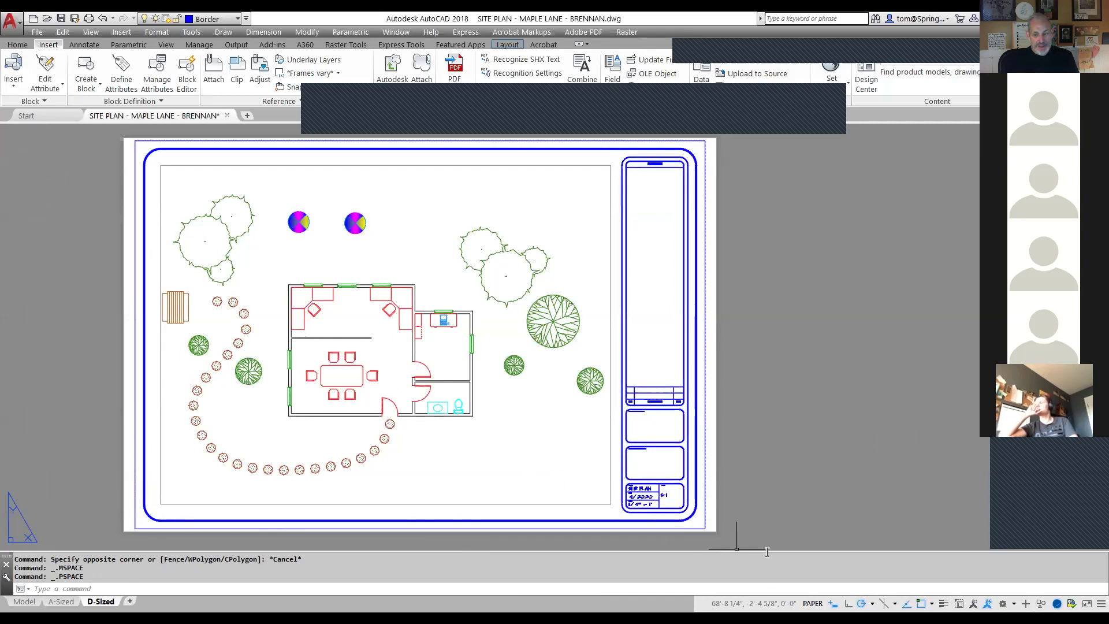
left_click(815, 604)
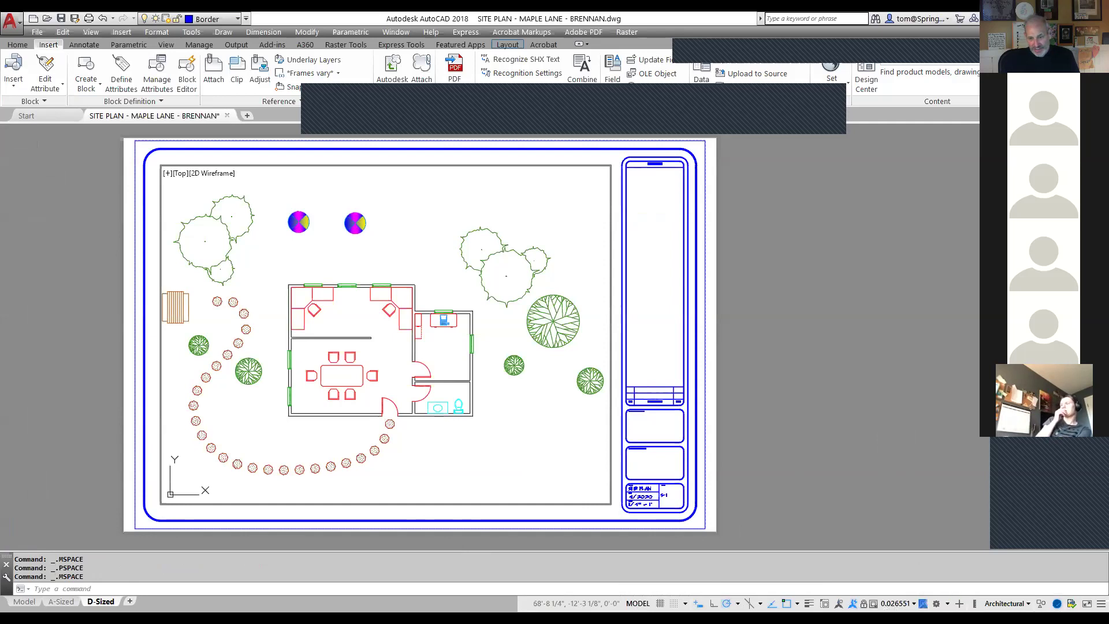
left_click(914, 603)
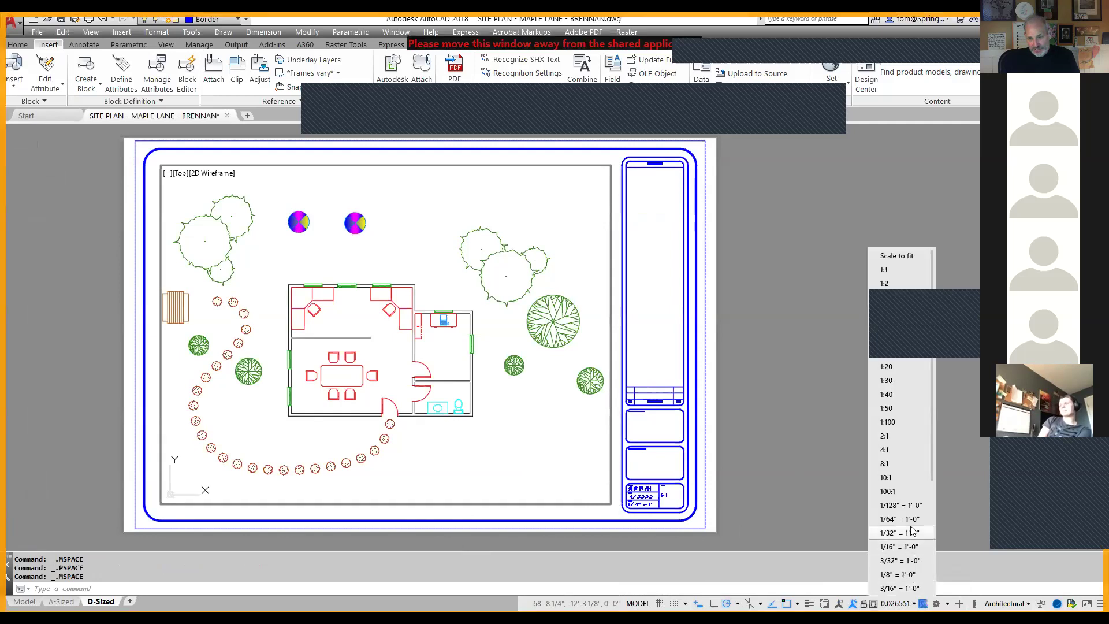
scroll(911, 529, "down", 2)
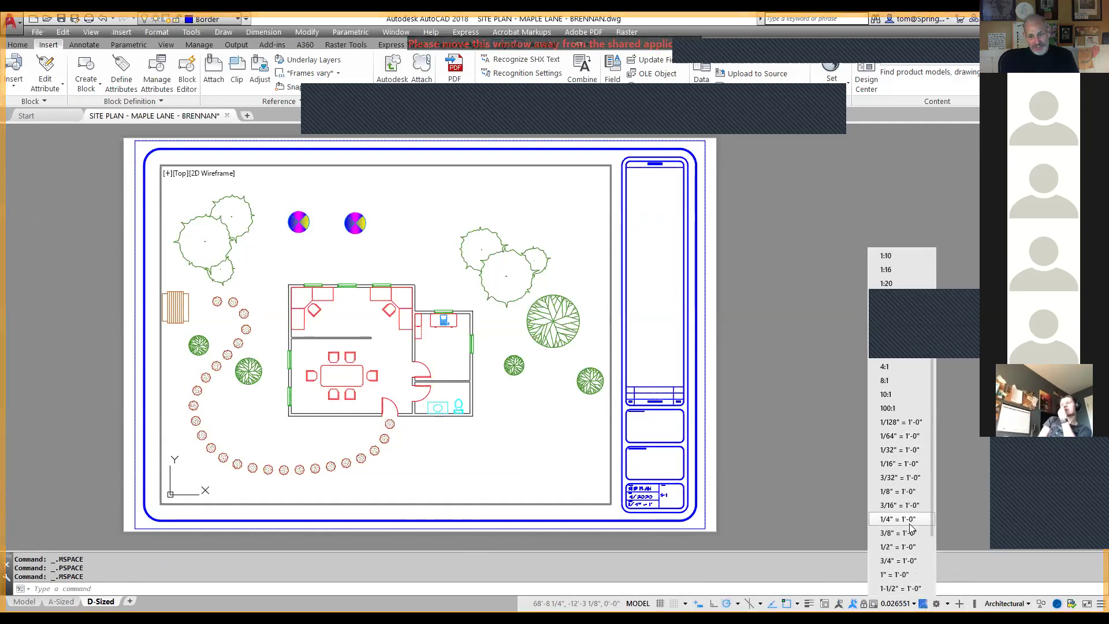
left_click(909, 524)
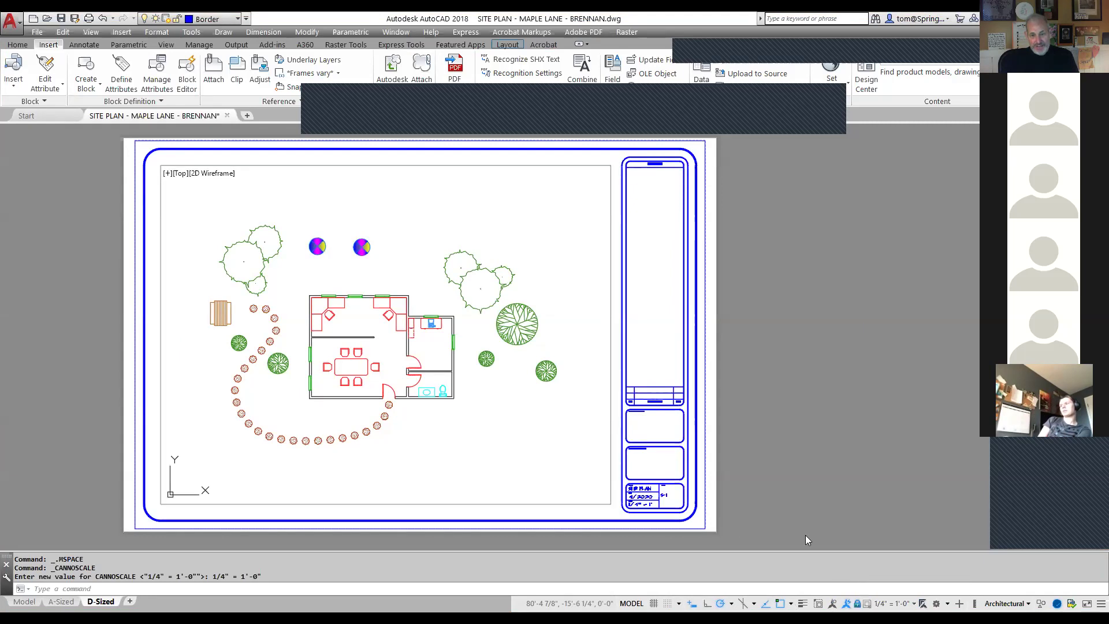
Step: Examine the title block's project, date, scale and sheet cells and the rescaled site plan, and return to paper space
scroll(664, 519, "up", 8)
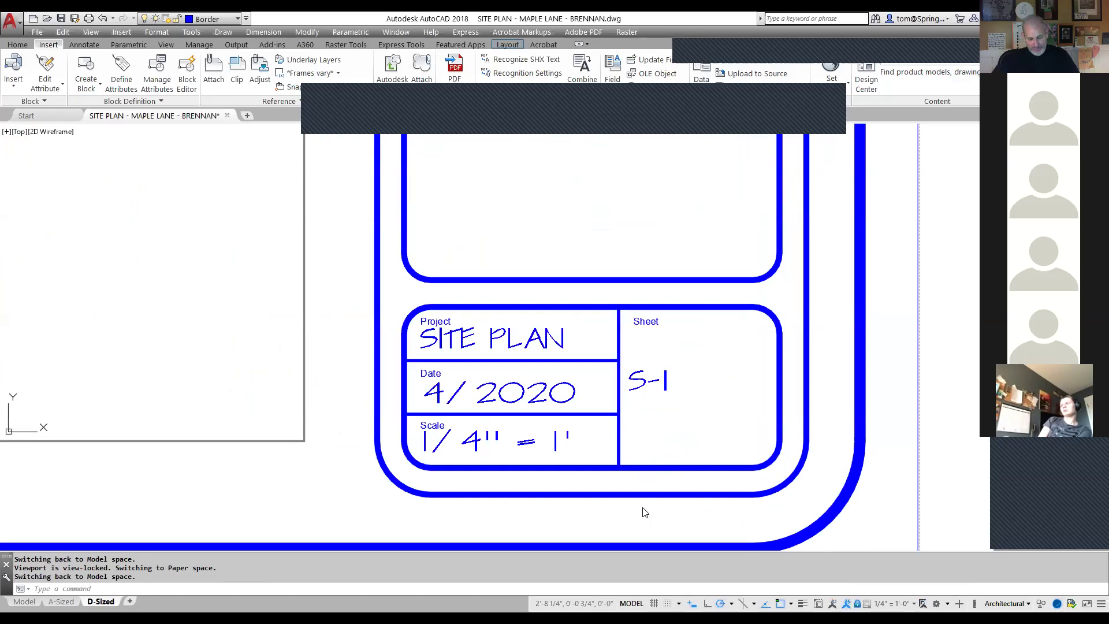
middle_click(918, 449)
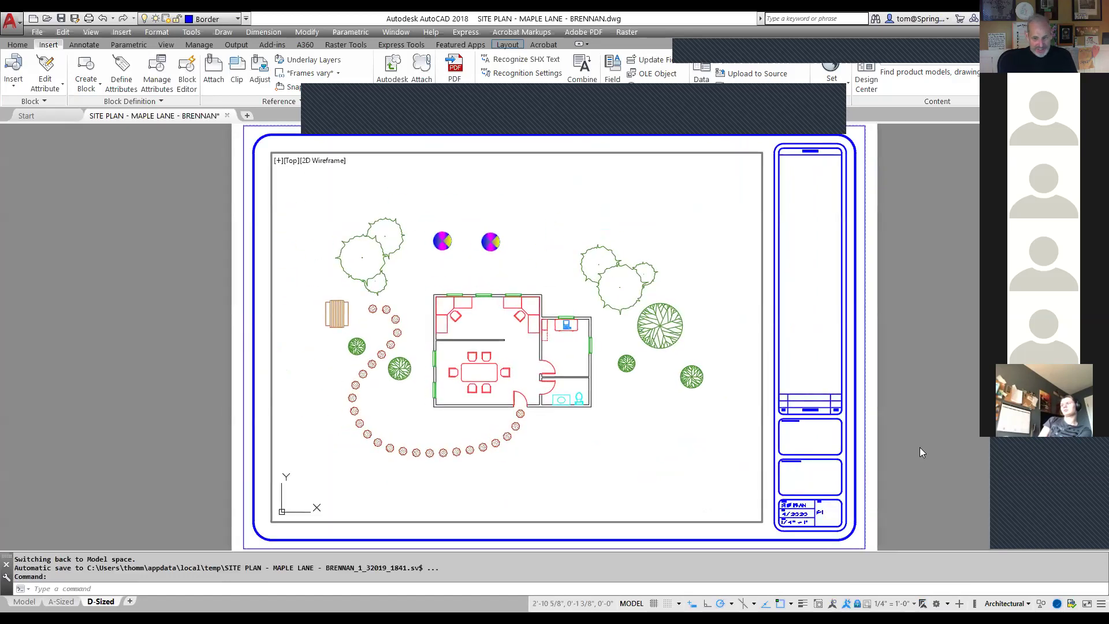
scroll(811, 515, "up", 8)
middle_click_drag(811, 515, 541, 295)
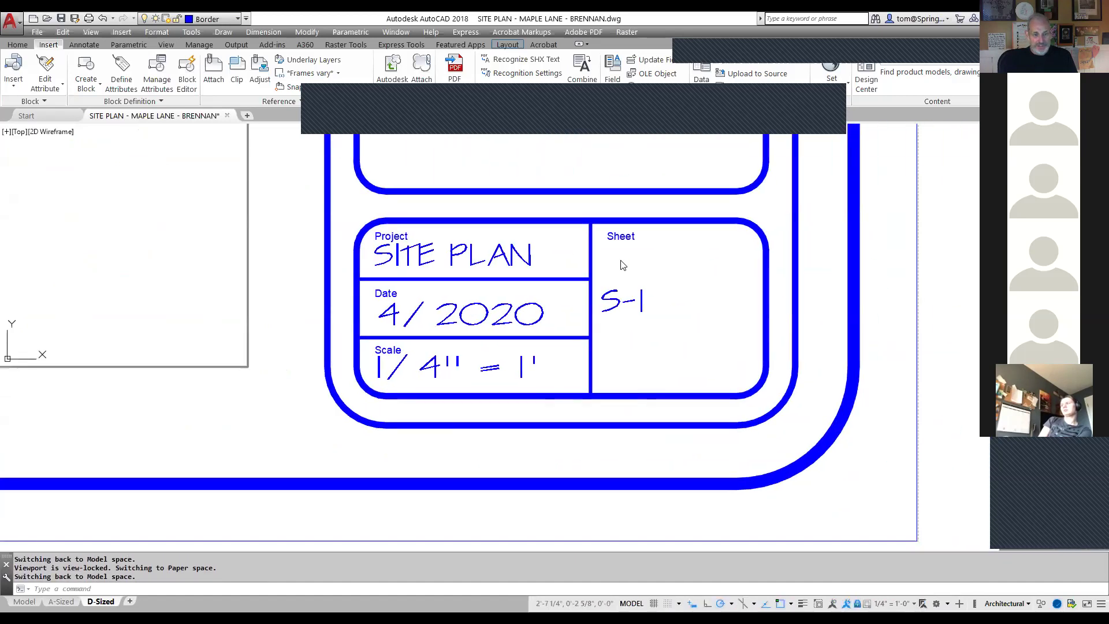
scroll(622, 264, "down", 8)
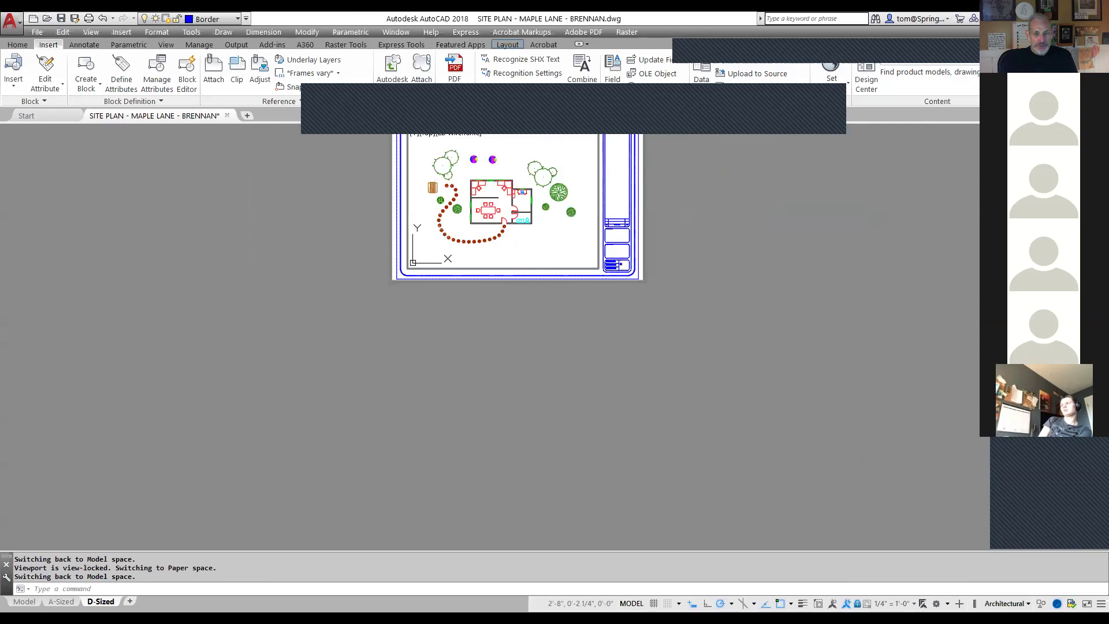
scroll(639, 393, "up", 2)
scroll(639, 393, "up", 2)
scroll(639, 393, "down", 2)
middle_click_drag(639, 392, 641, 402)
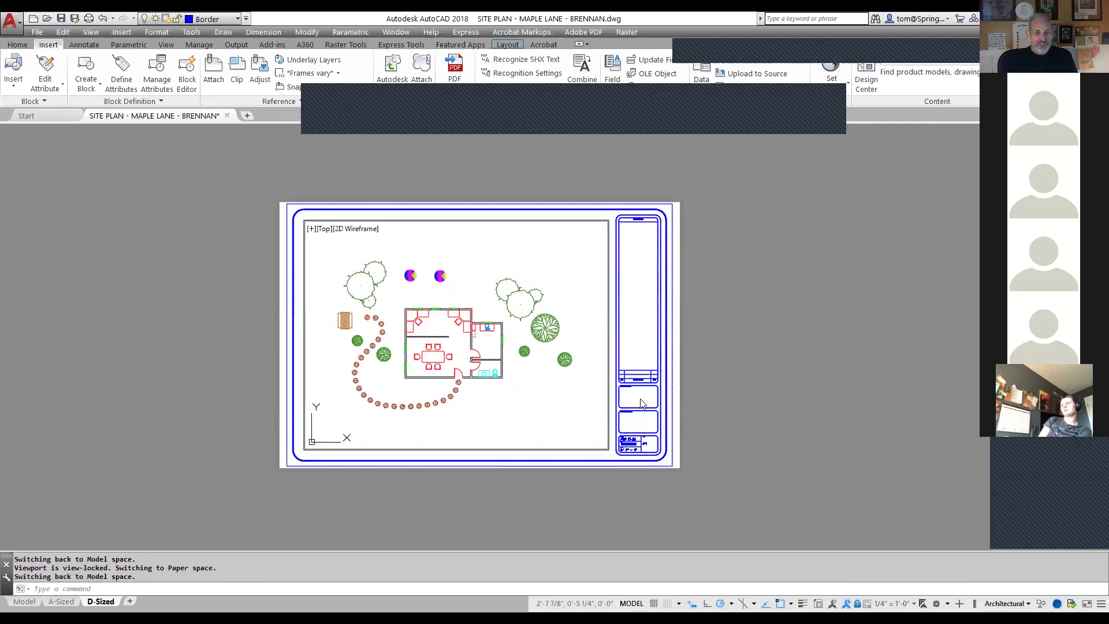
scroll(442, 345, "up", 2)
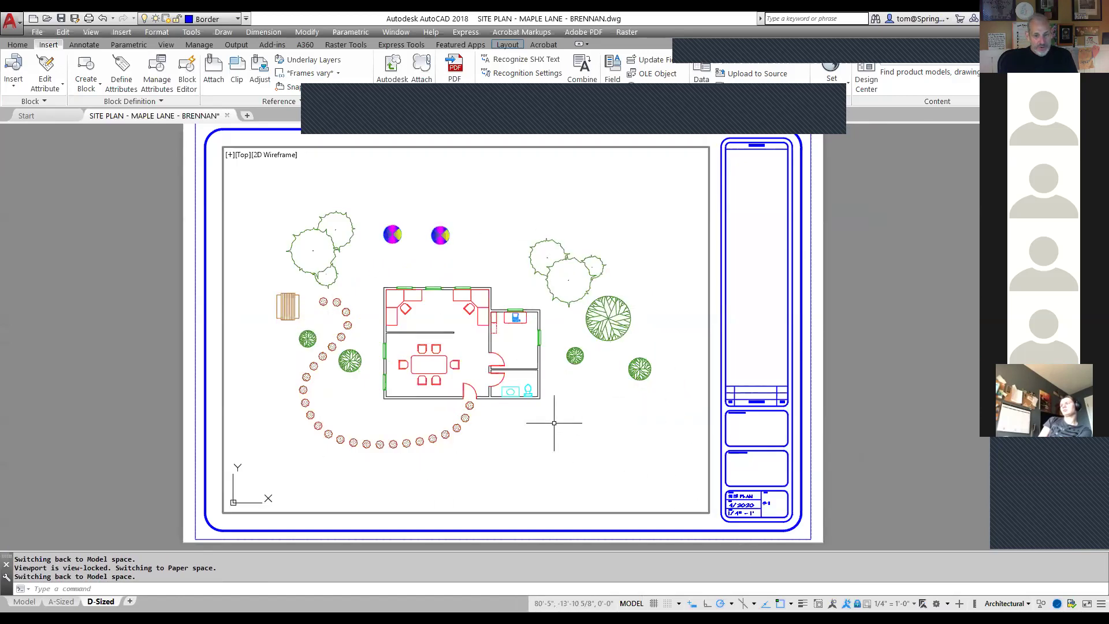
scroll(416, 365, "up", 4)
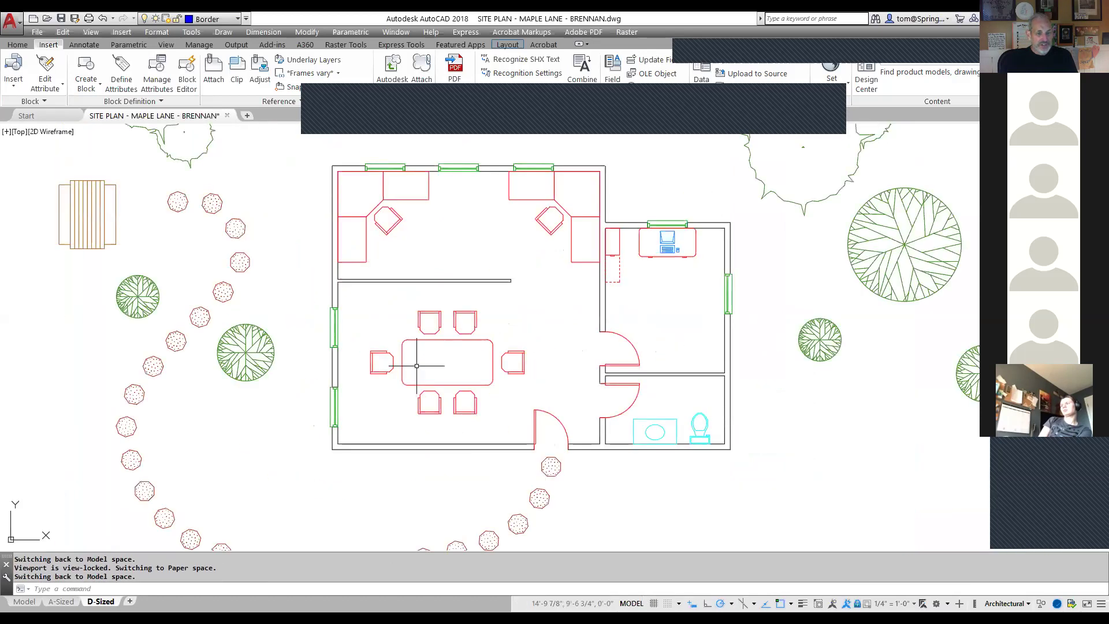
scroll(416, 366, "down", 4)
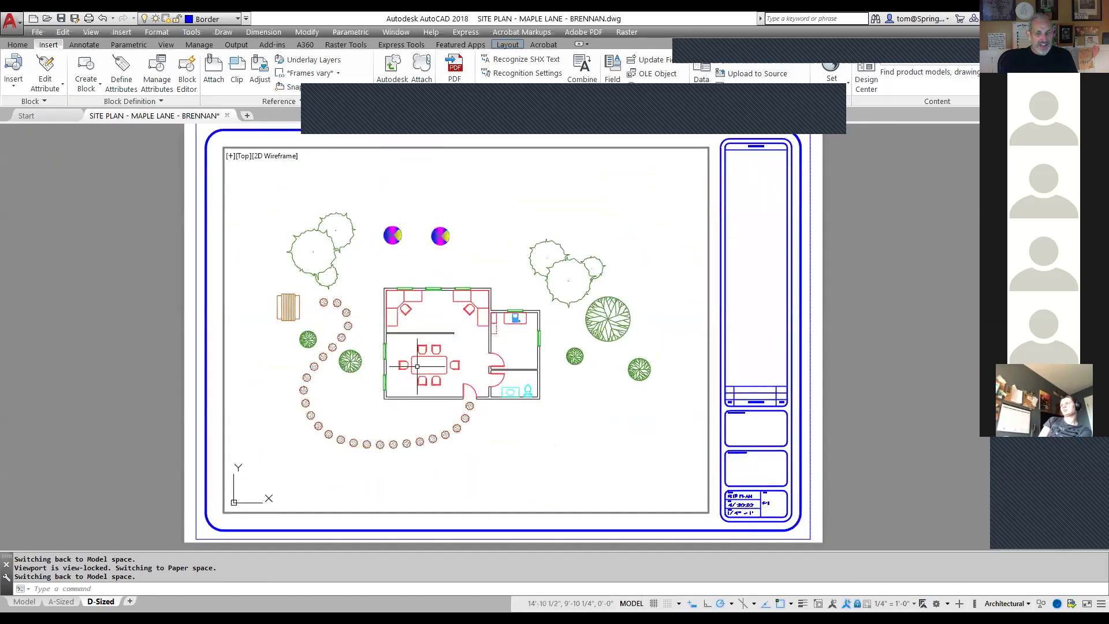
double_click(884, 242)
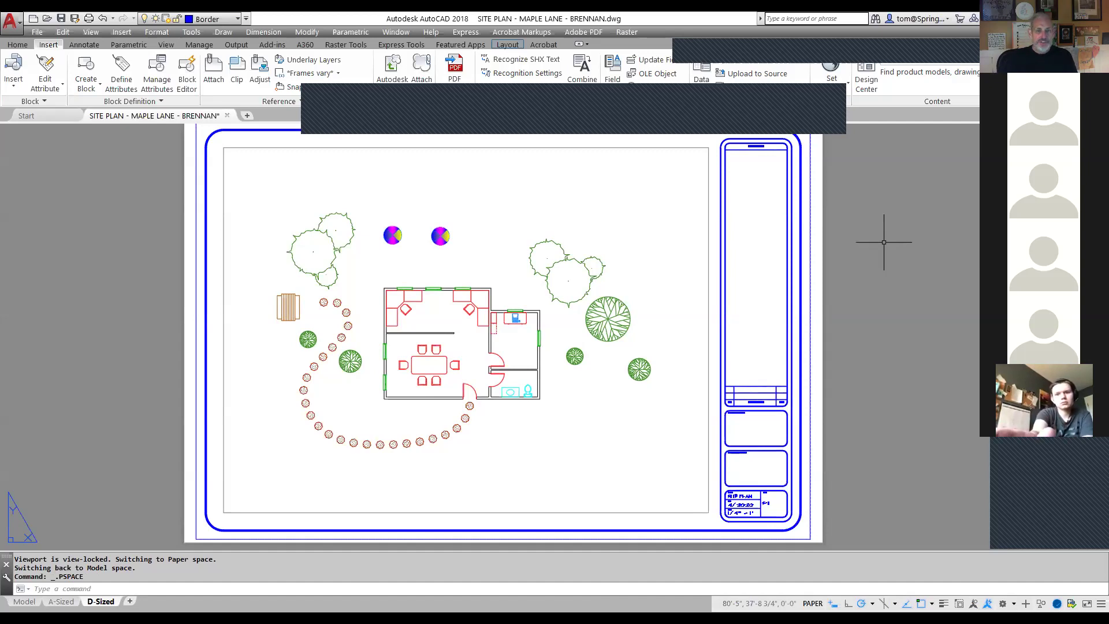
Step: Switch to the BLOCKS, ATTRIBUTES AND TITLE BLOCKS handout in Adobe Acrobat and show the site plan layout on its first page at 125%
left_click(431, 104)
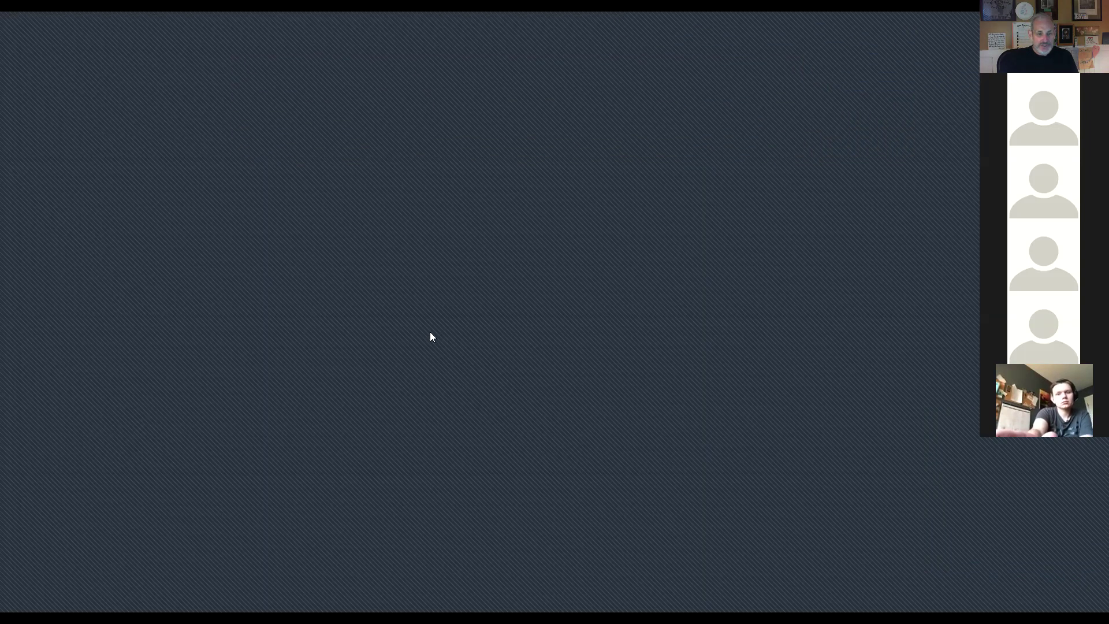
left_click(525, 312)
scroll(643, 310, "up", 5)
scroll(647, 311, "up", 5)
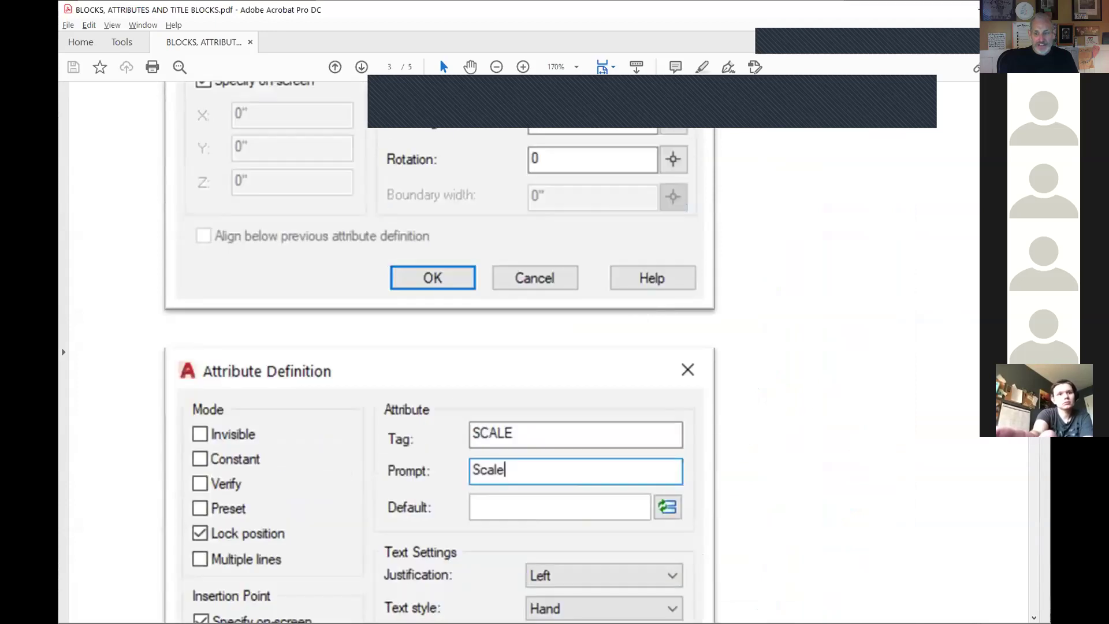
scroll(646, 311, "up", 20)
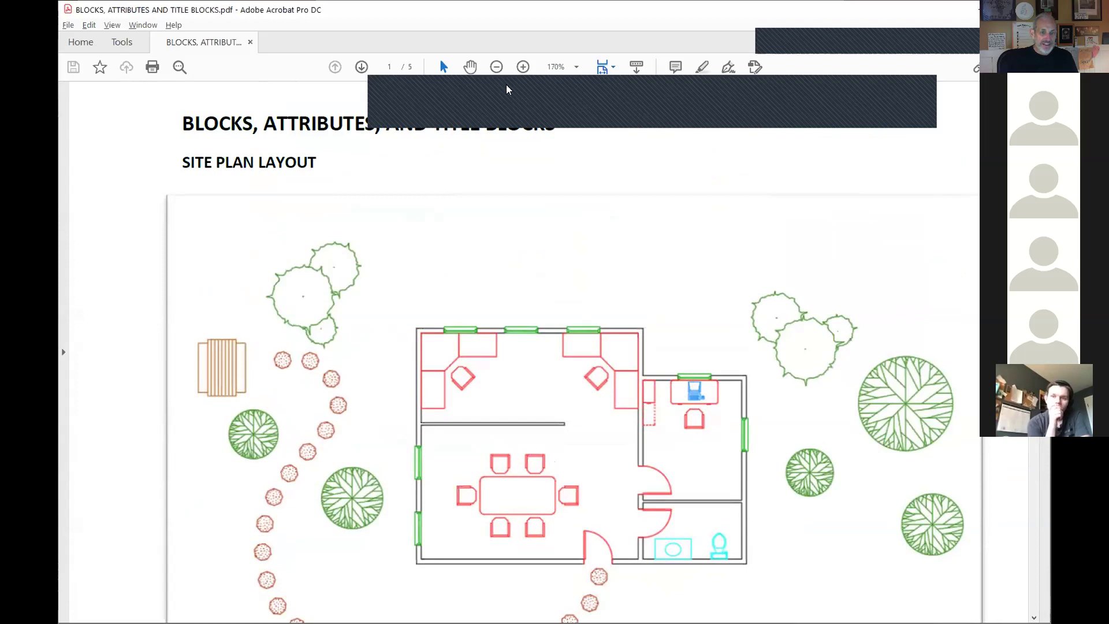
left_click(497, 68)
left_click(498, 68)
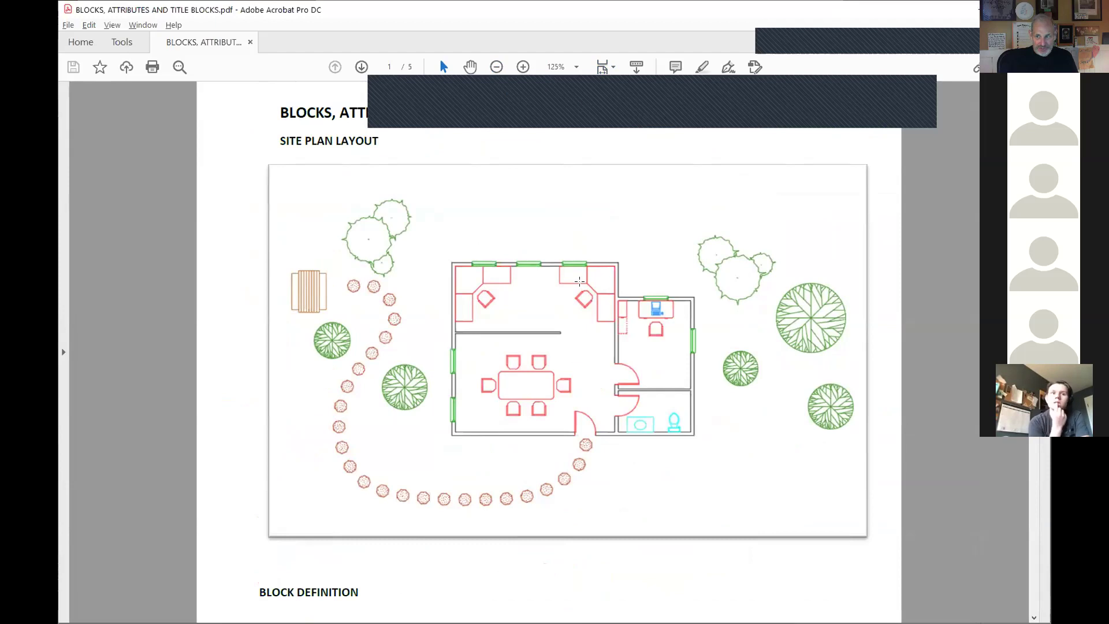
Step: Review the handout's MARKER block definition and its attribute definition examples for sheet number, project name, date and scale
scroll(580, 281, "down", 8)
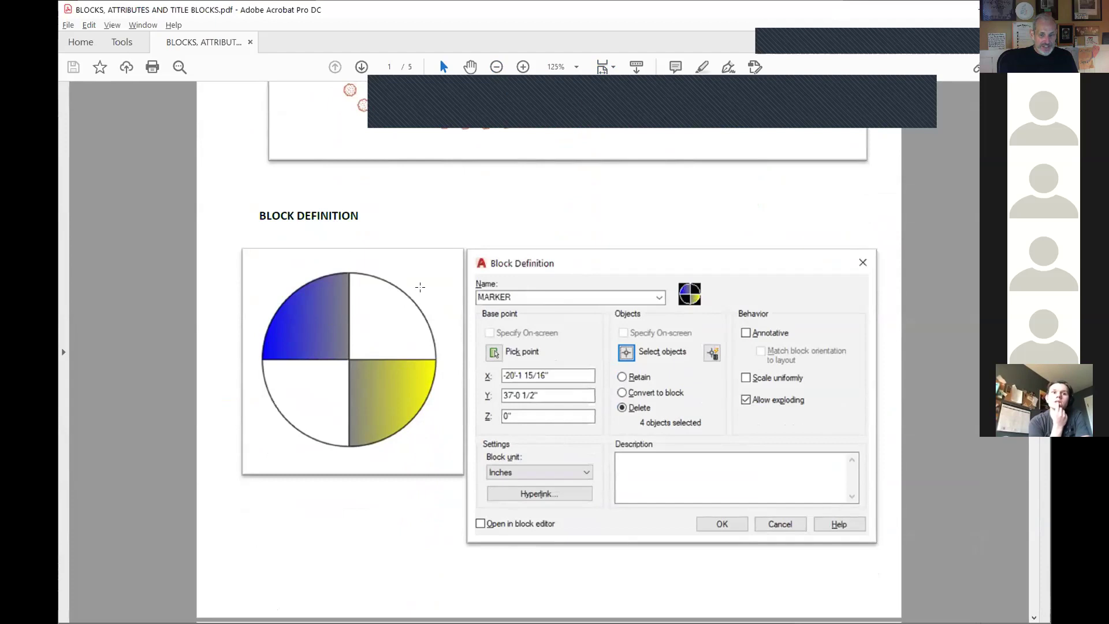
scroll(420, 287, "down", 10)
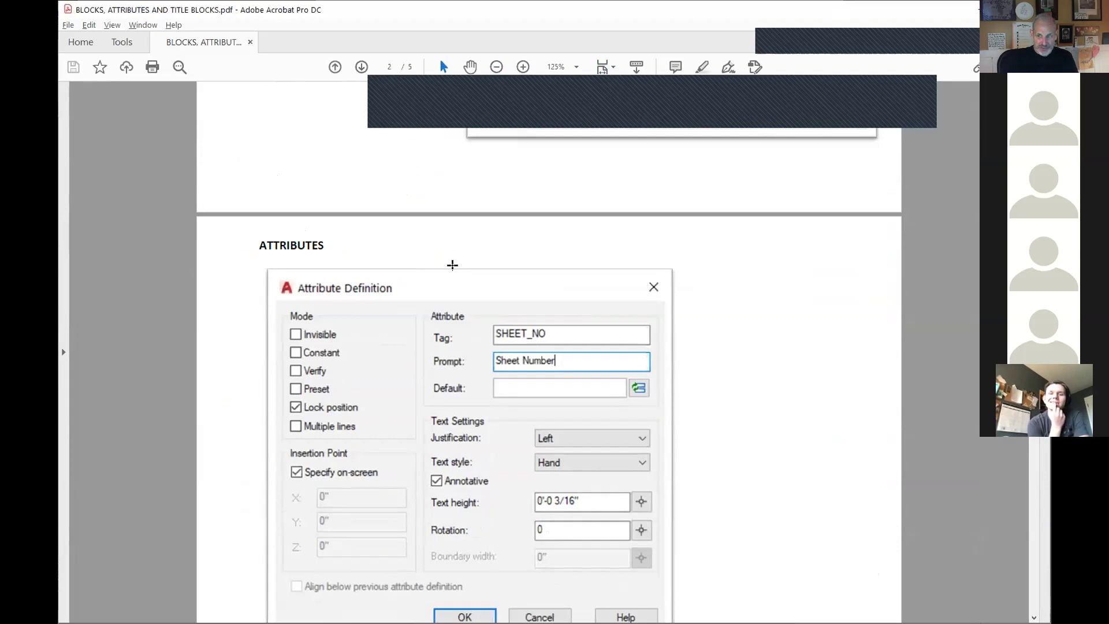
scroll(452, 265, "down", 5)
scroll(452, 264, "down", 5)
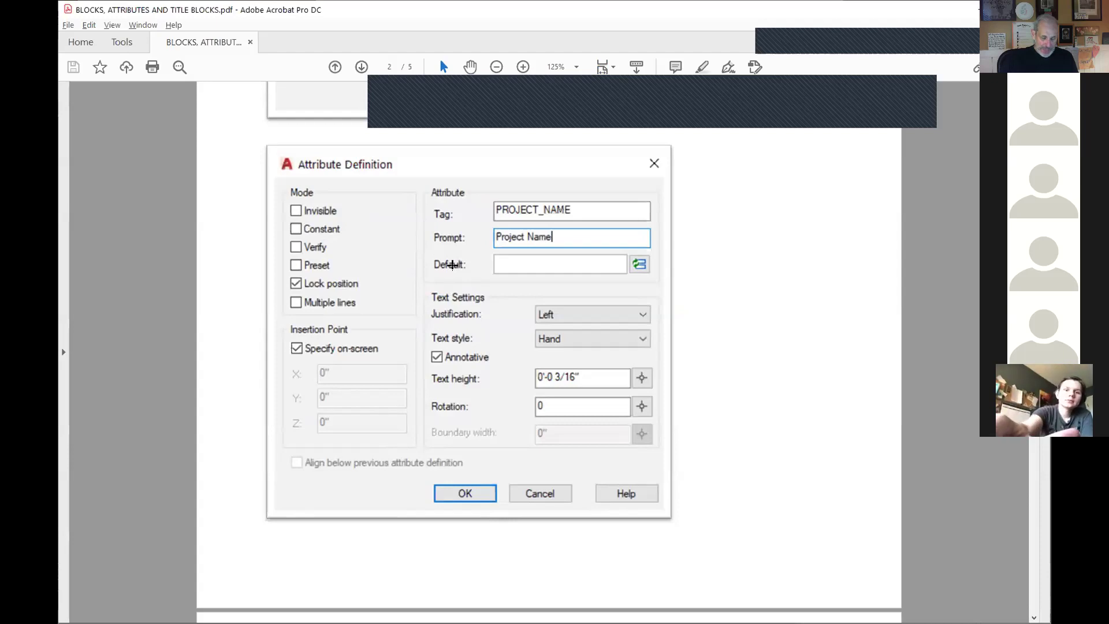
scroll(452, 265, "down", 10)
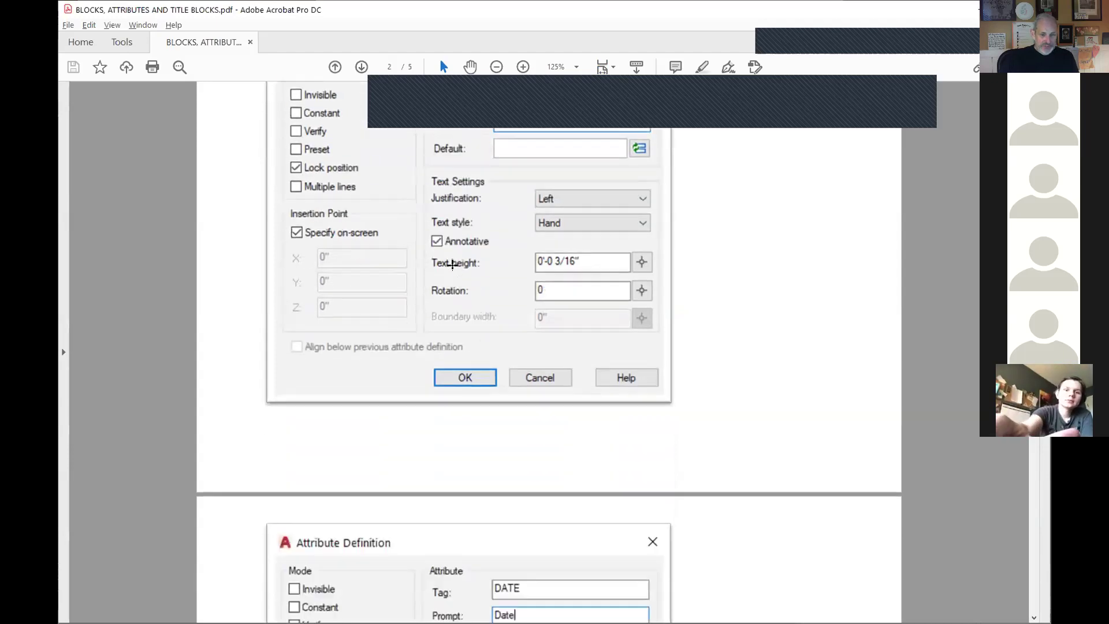
scroll(452, 264, "down", 10)
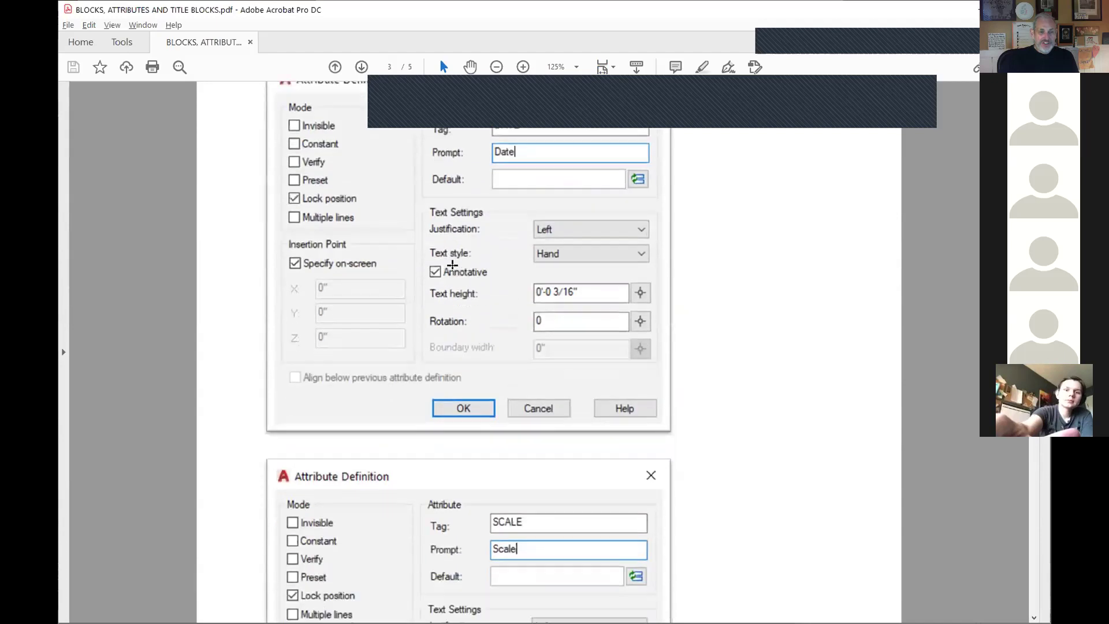
Step: Examine the handout's attributed title block and the attribute definitions on a title block, and read on to the end
scroll(452, 264, "down", 8)
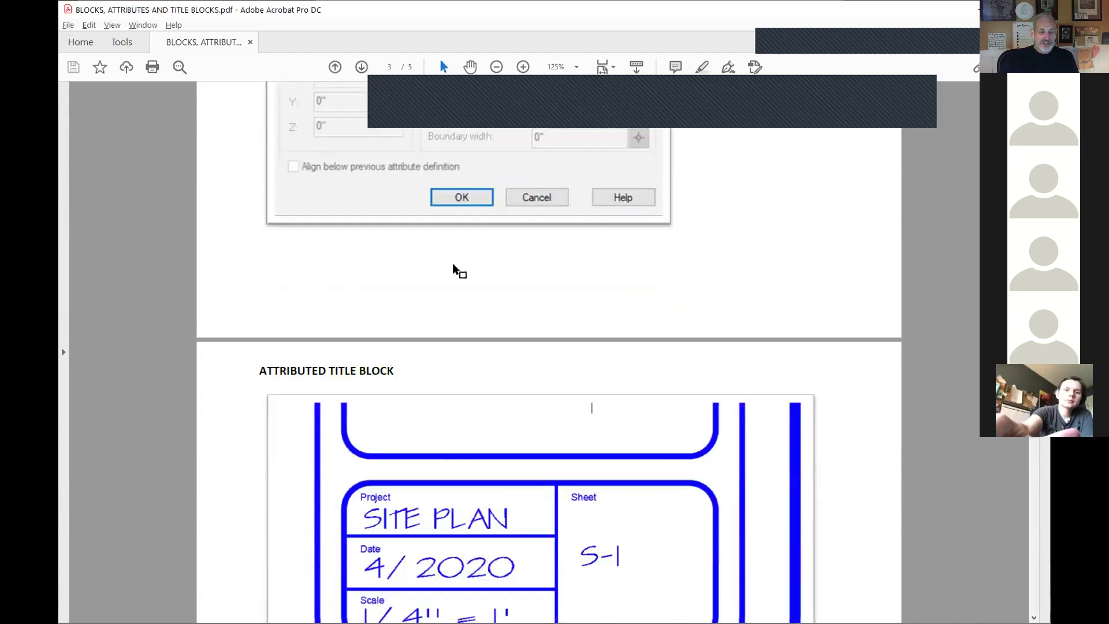
scroll(465, 248, "down", 5)
scroll(501, 334, "down", 4)
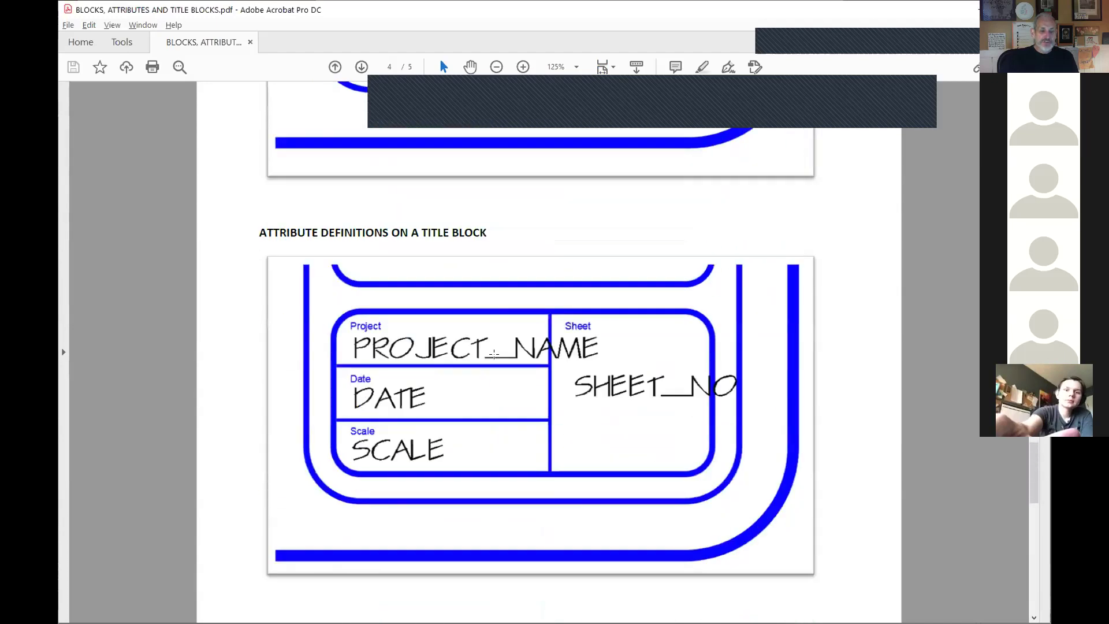
scroll(450, 394, "up", 7)
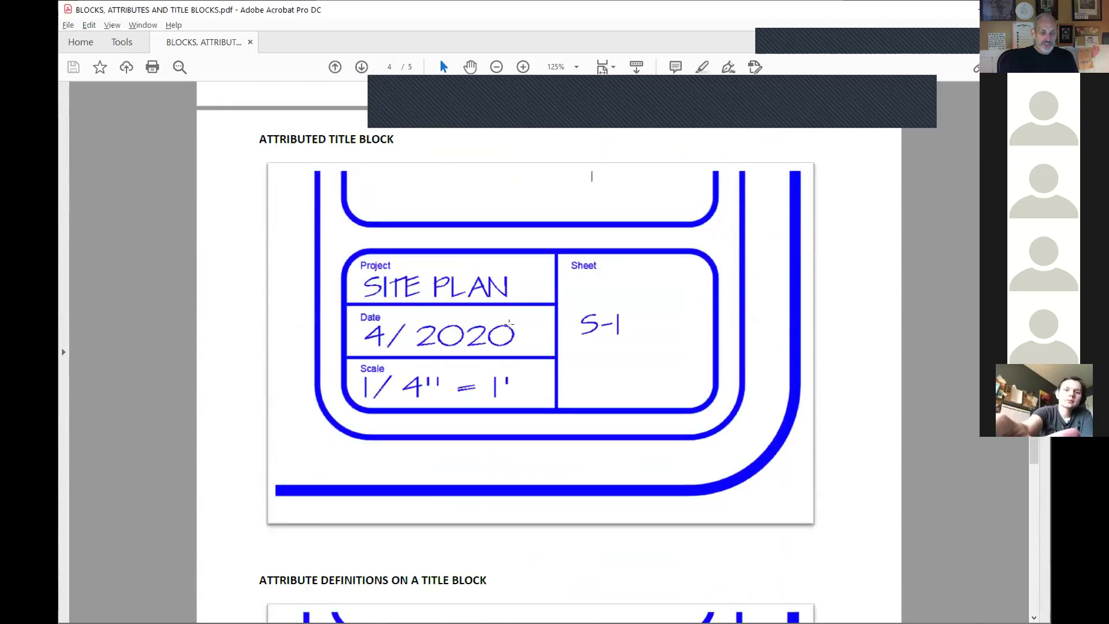
scroll(452, 334, "down", 20)
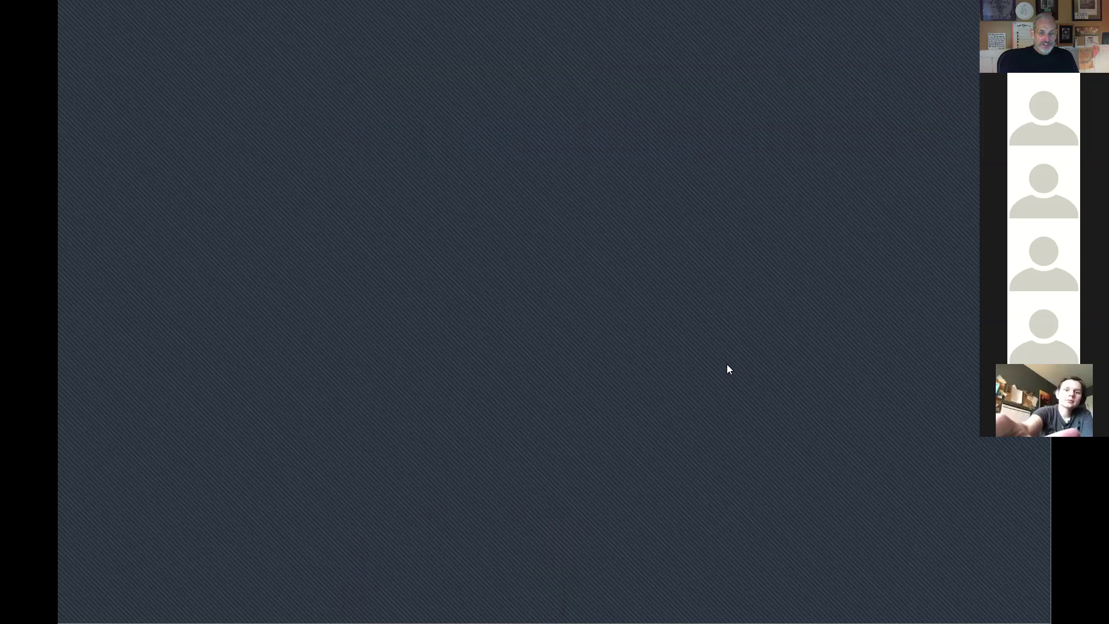
Step: Switch back to the site plan drawing in AutoCAD and compare model space with the A-Sized and D-Sized layouts
key("alt+Tab")
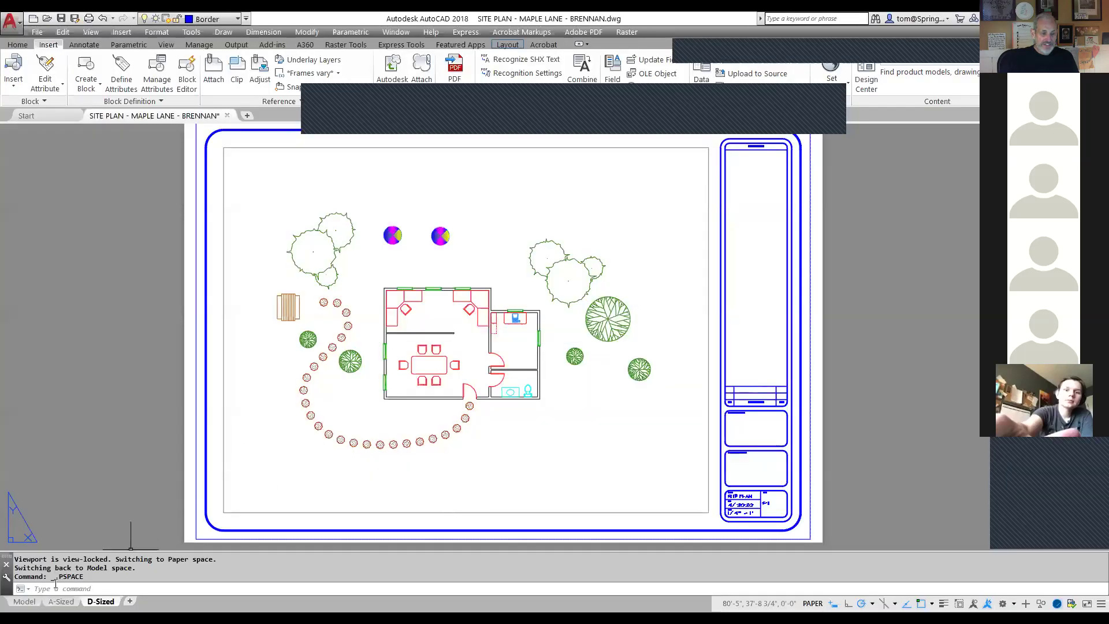
left_click(29, 603)
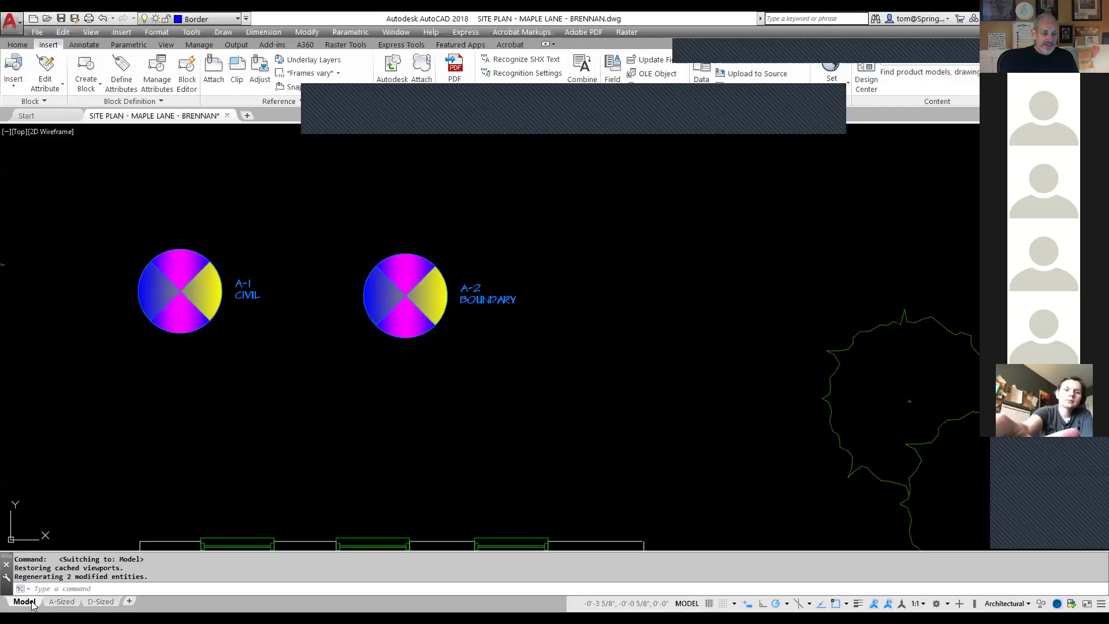
left_click(62, 602)
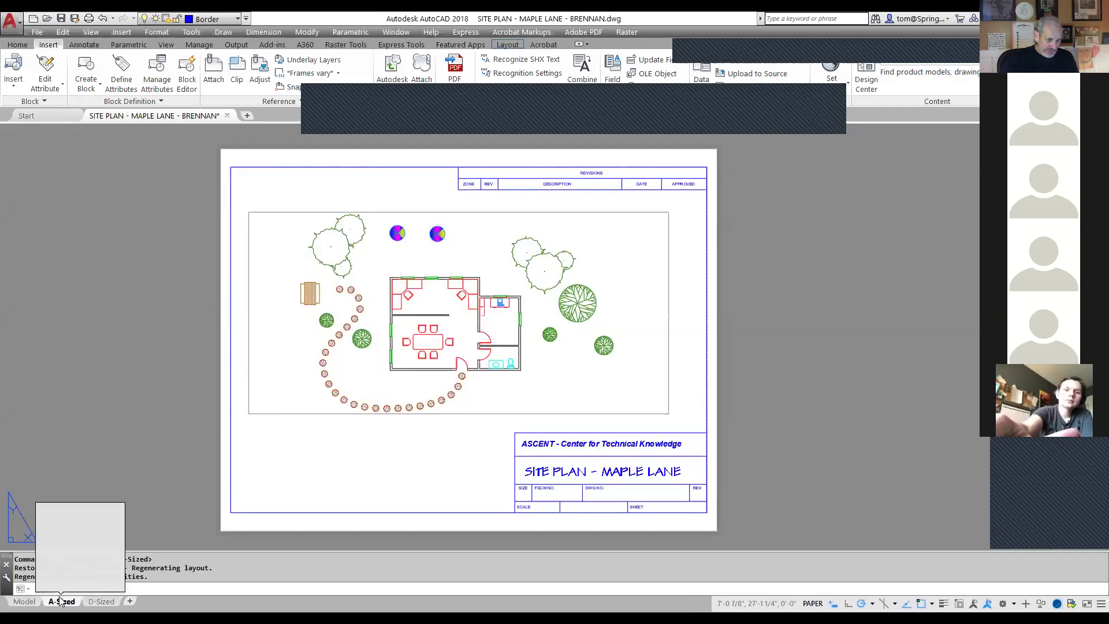
left_click(101, 601)
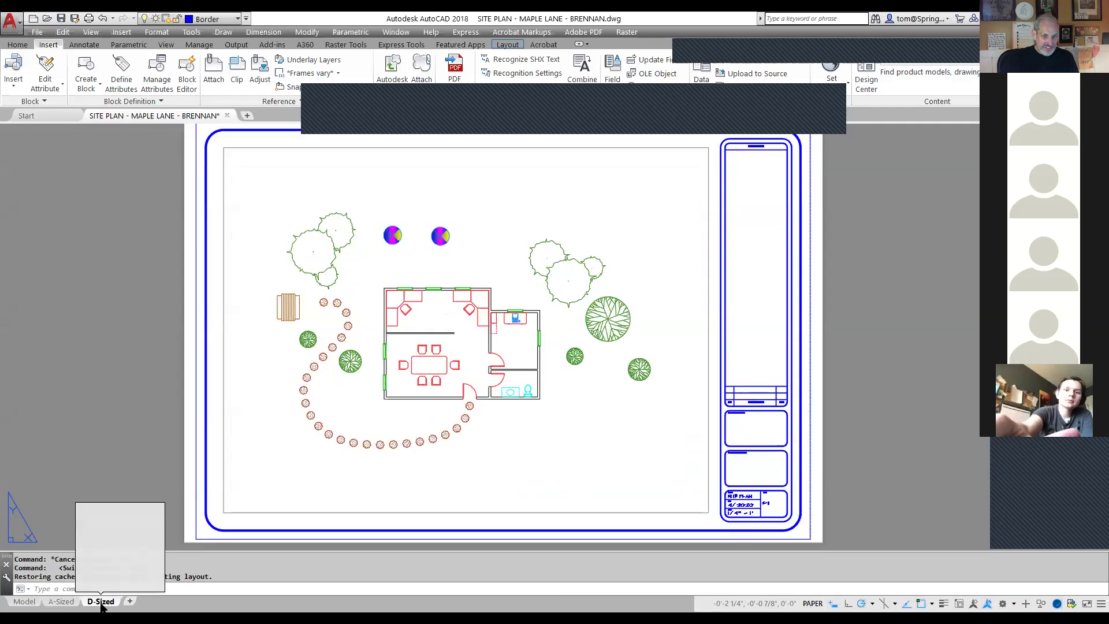
left_click(69, 602)
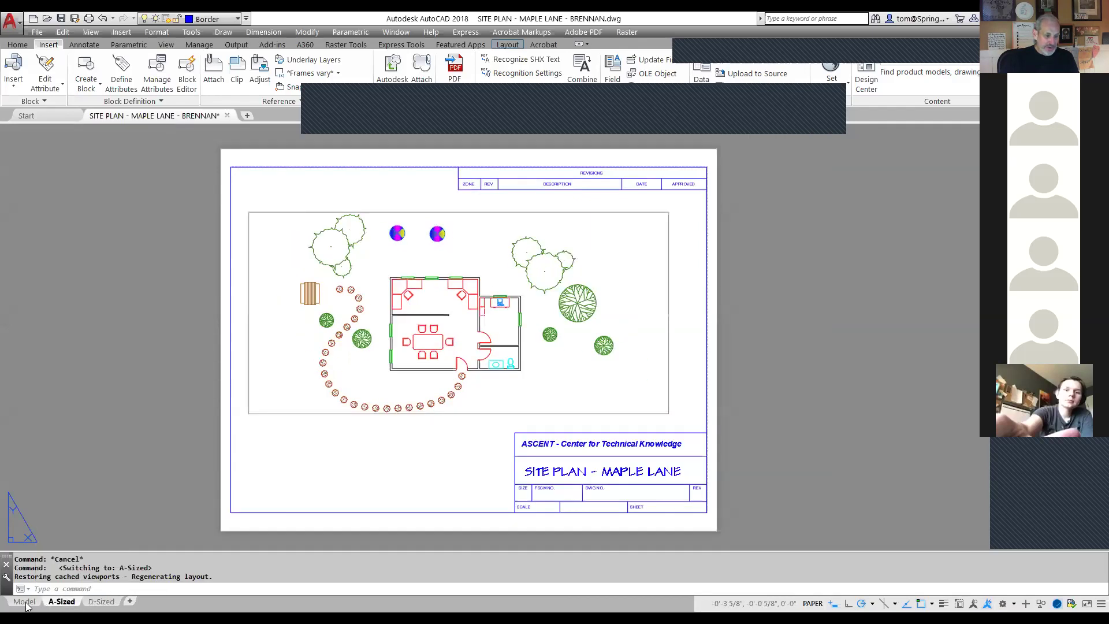
left_click(26, 602)
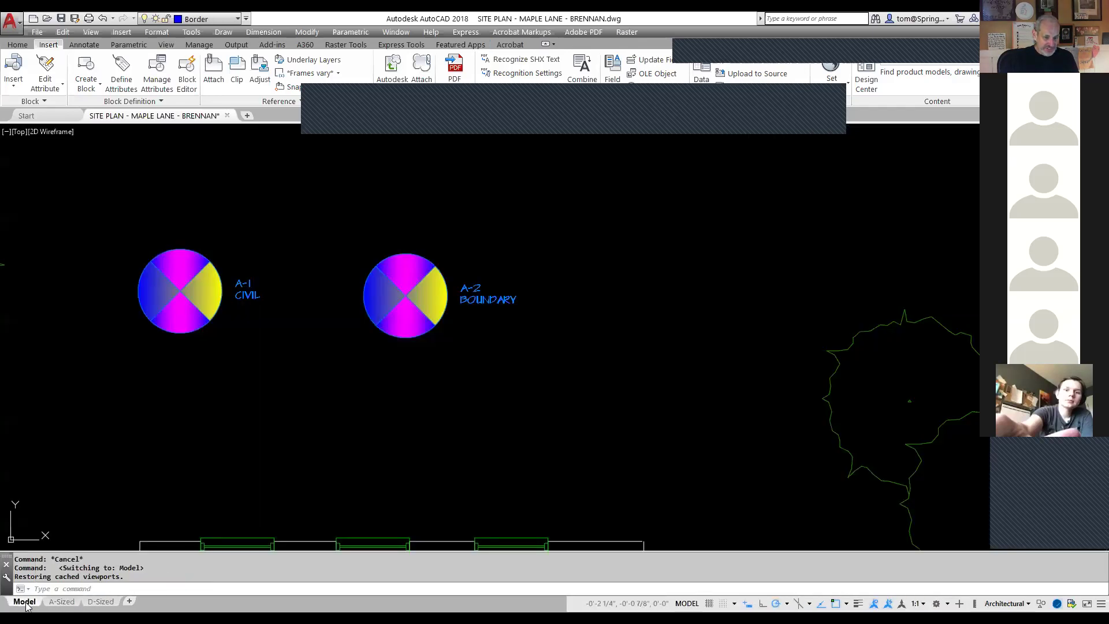
left_click(62, 602)
left_click(110, 602)
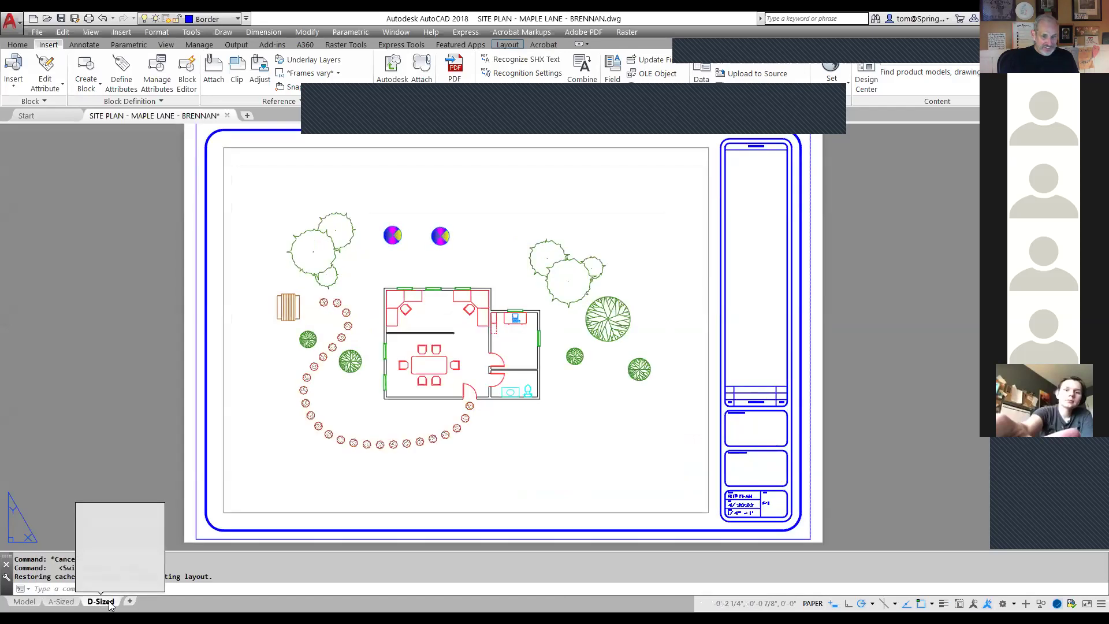
Step: Return to model space and examine the whole site plan with its two markers, building and landscaping
left_click(61, 601)
left_click(23, 602)
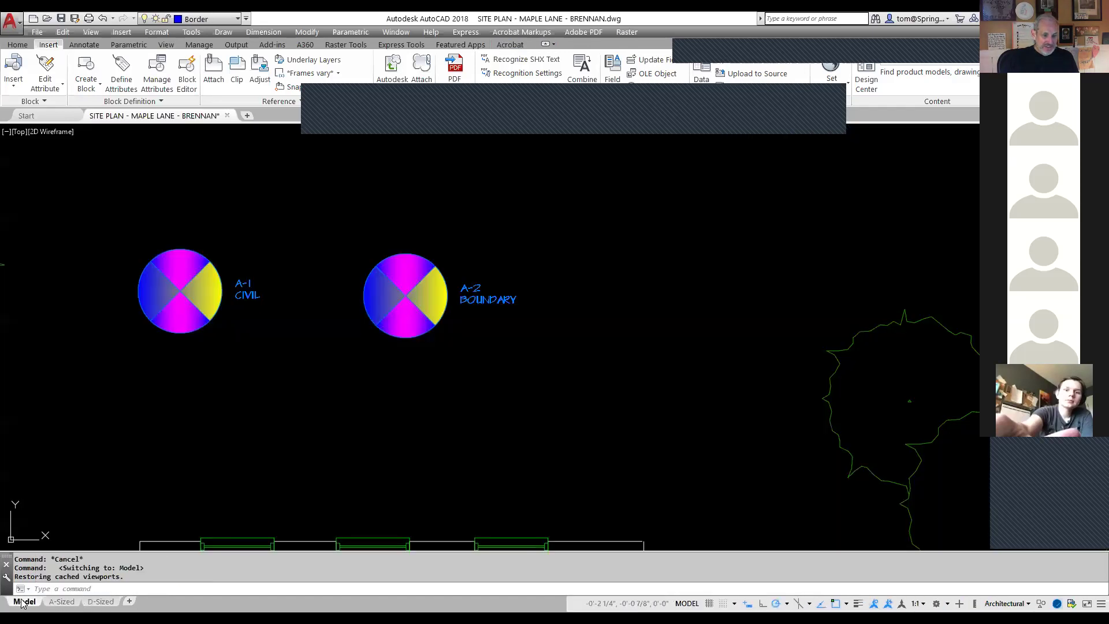
scroll(254, 460, "down", 10)
middle_click_drag(286, 468, 554, 322)
scroll(394, 315, "up", 4)
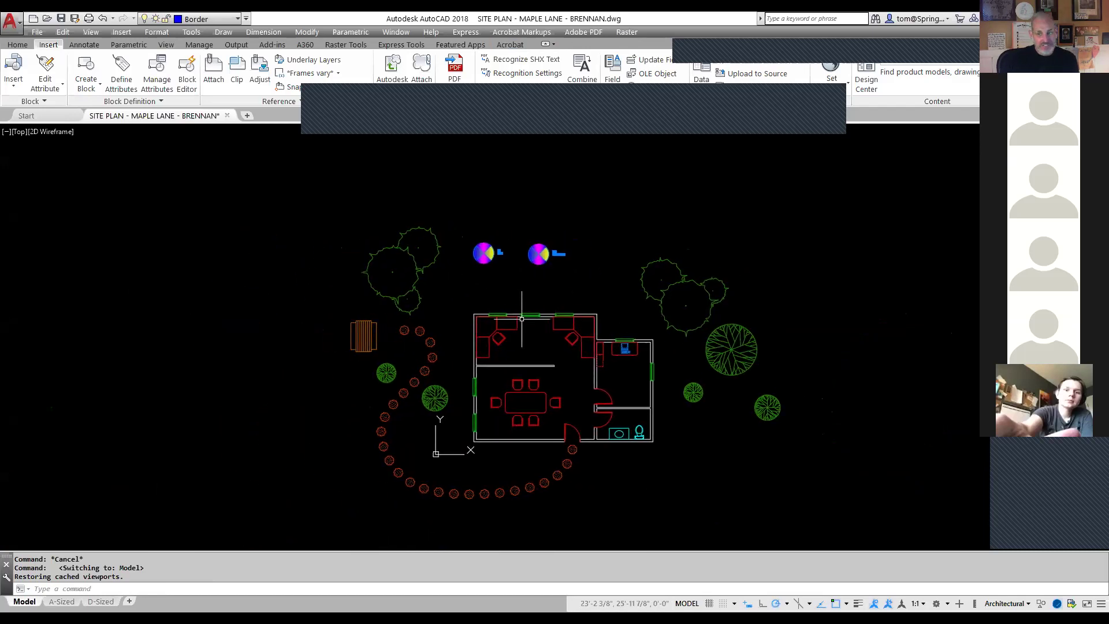